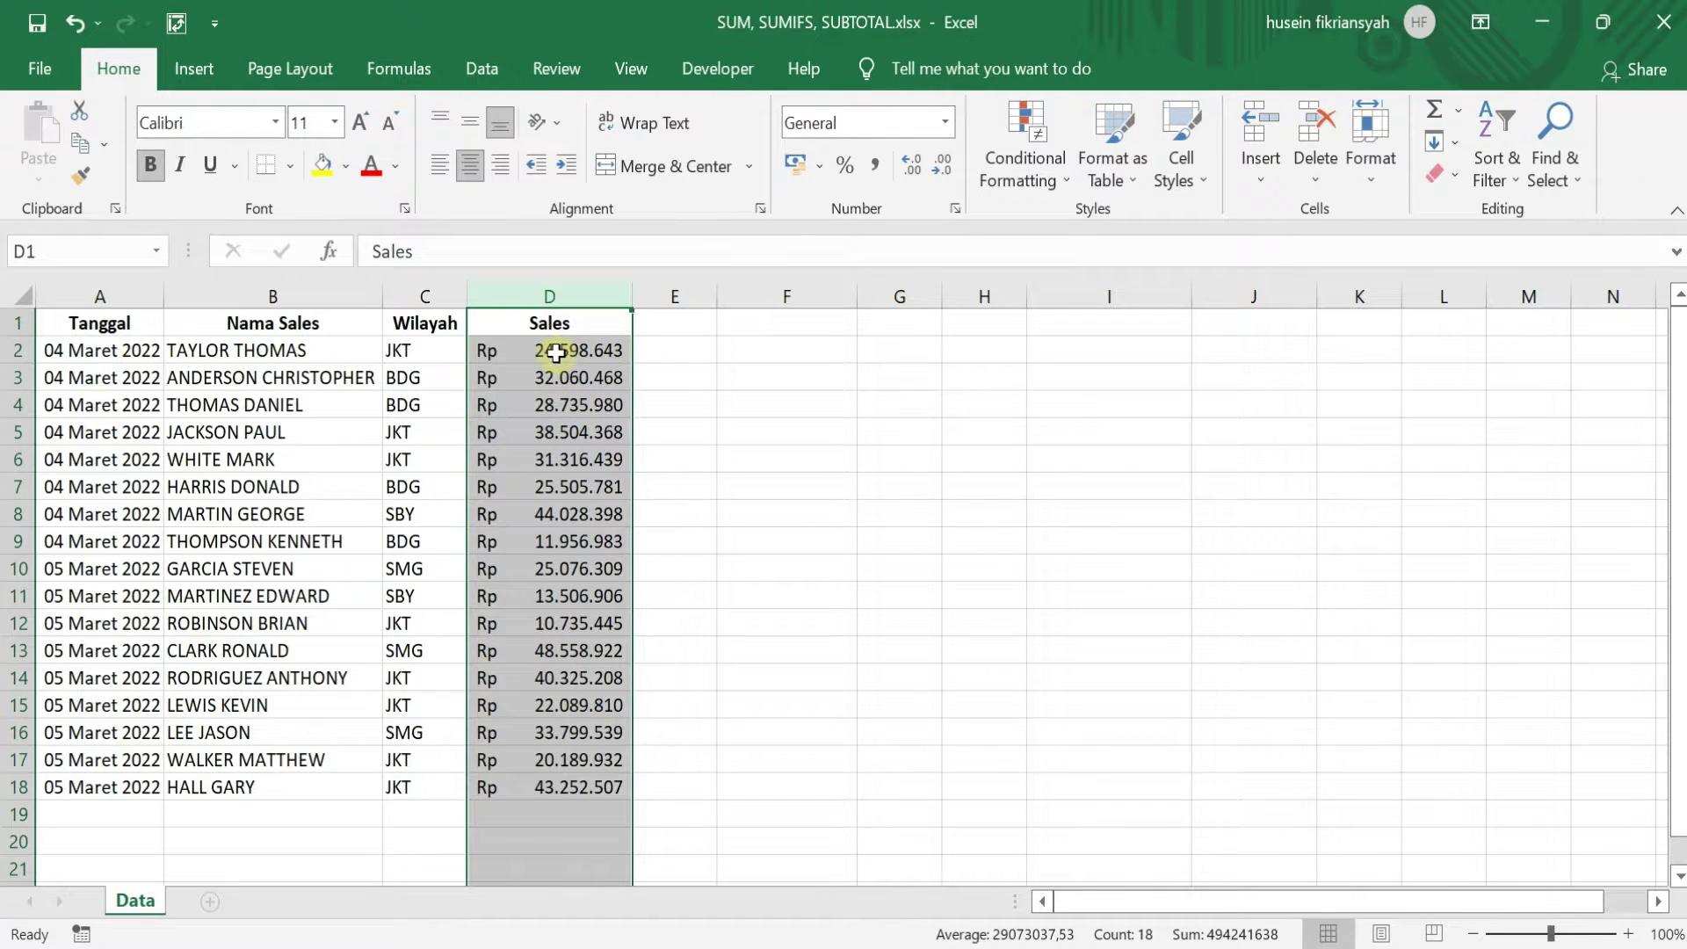
# - Examine the data rows of the Nama Sales column (B2:B18) and the Sales column (D2:D18)
pyautogui.click(797, 379)
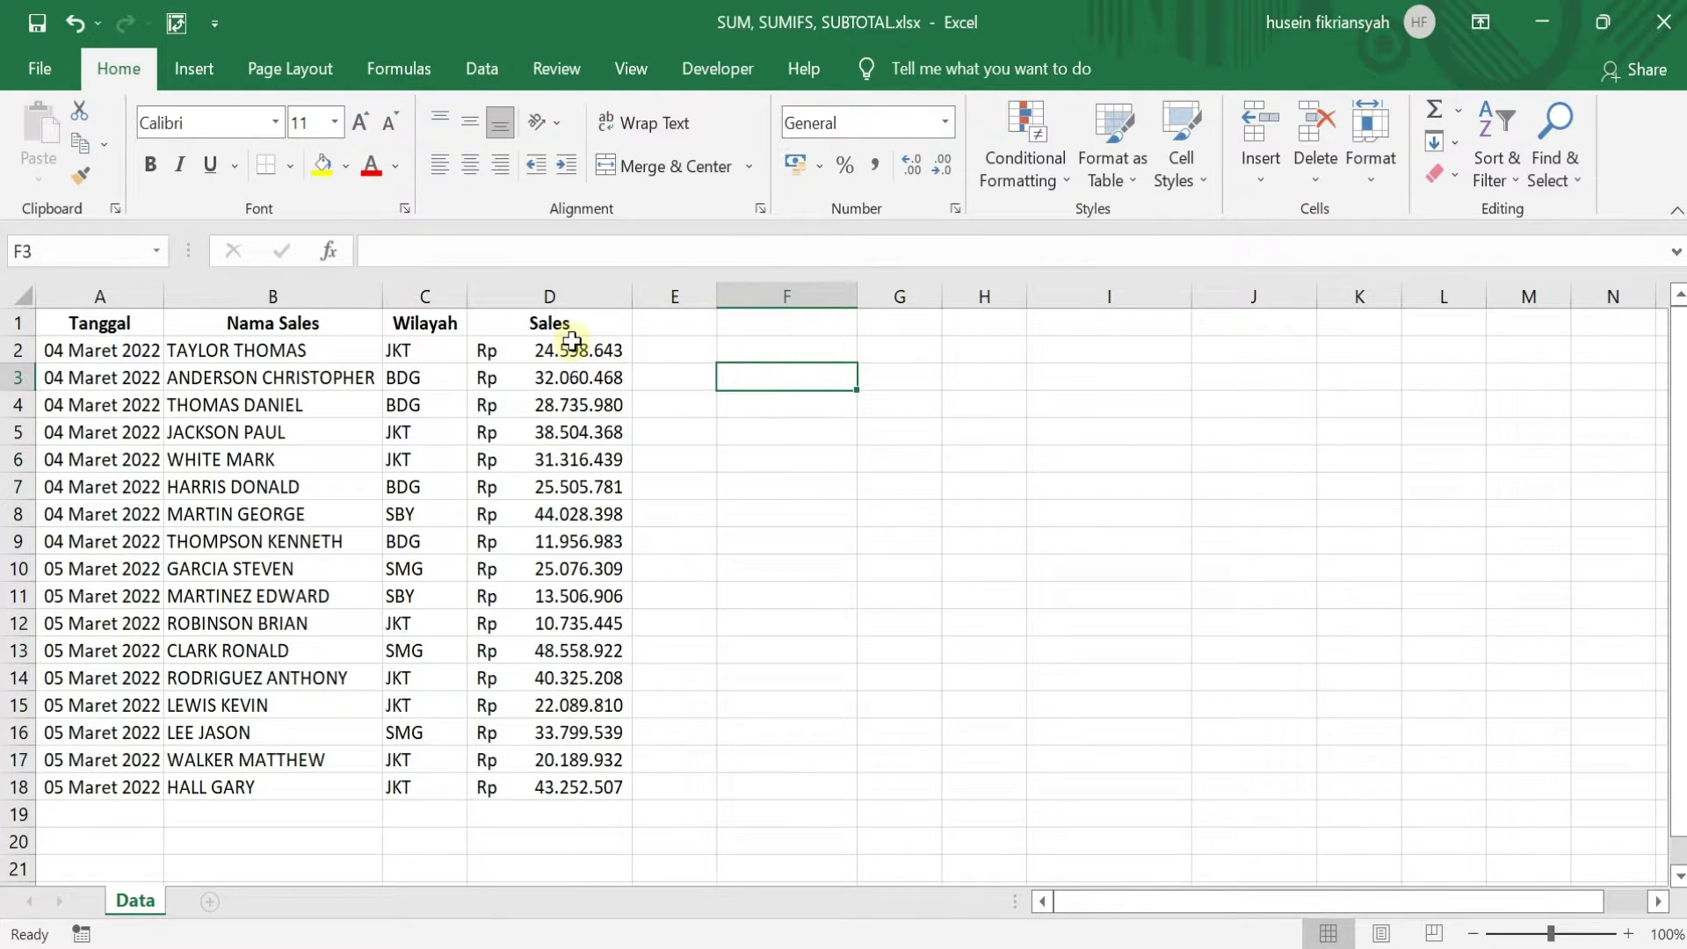
pyautogui.moveTo(570, 346); pyautogui.dragTo(543, 785)
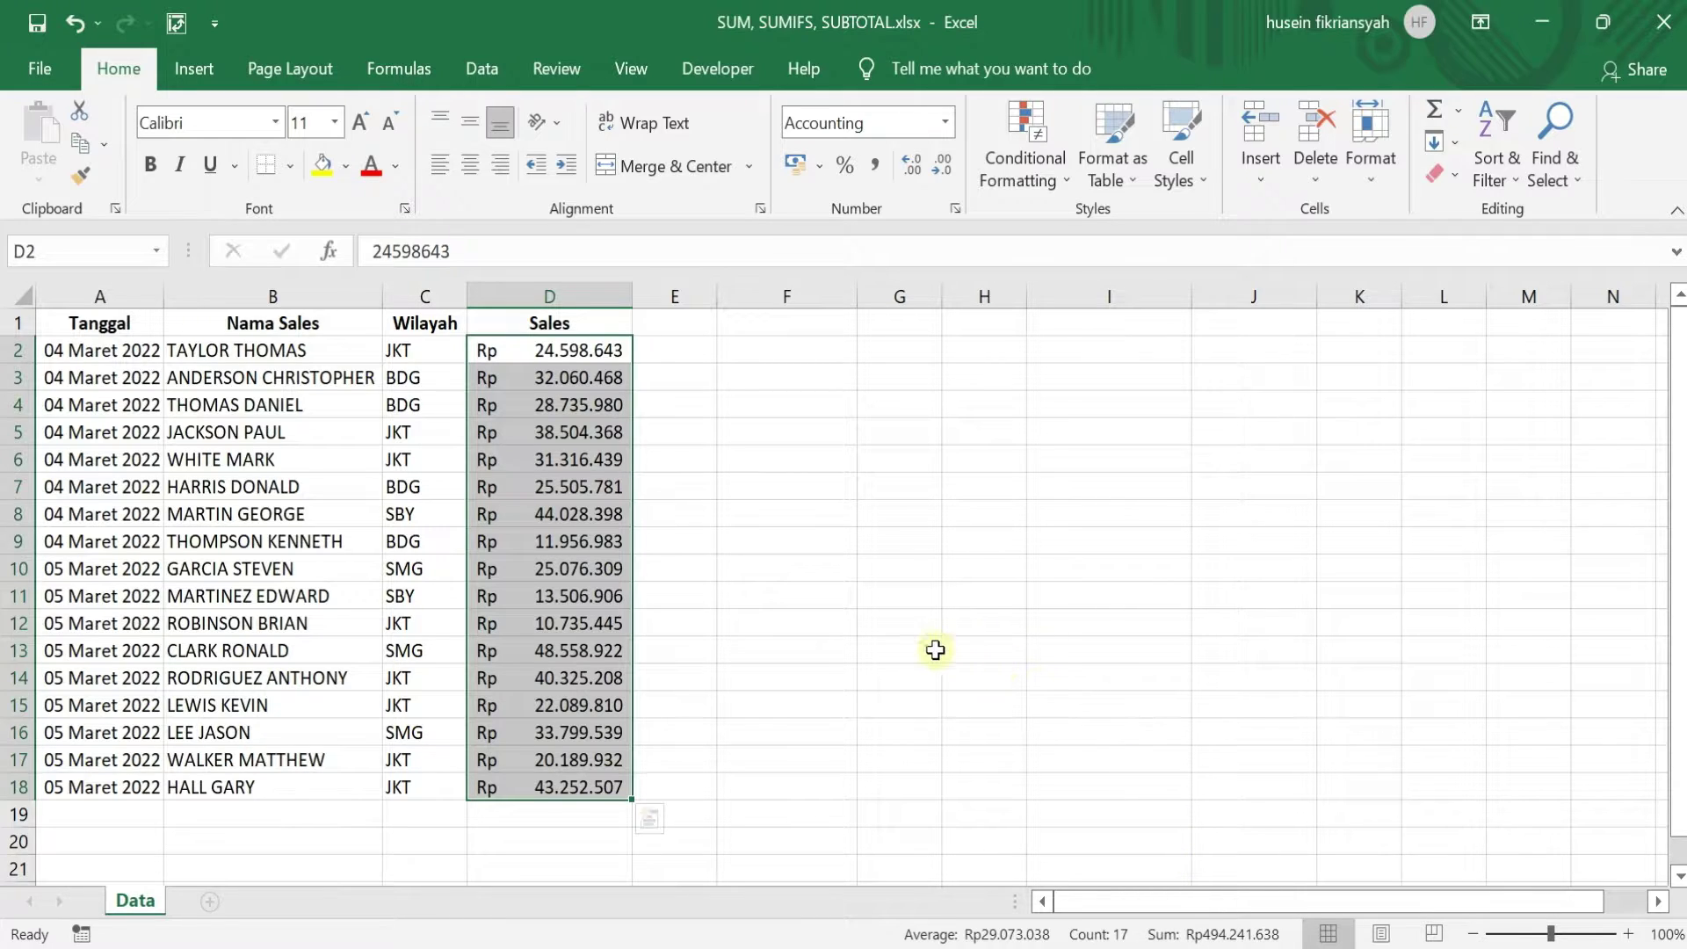
pyautogui.click(901, 642)
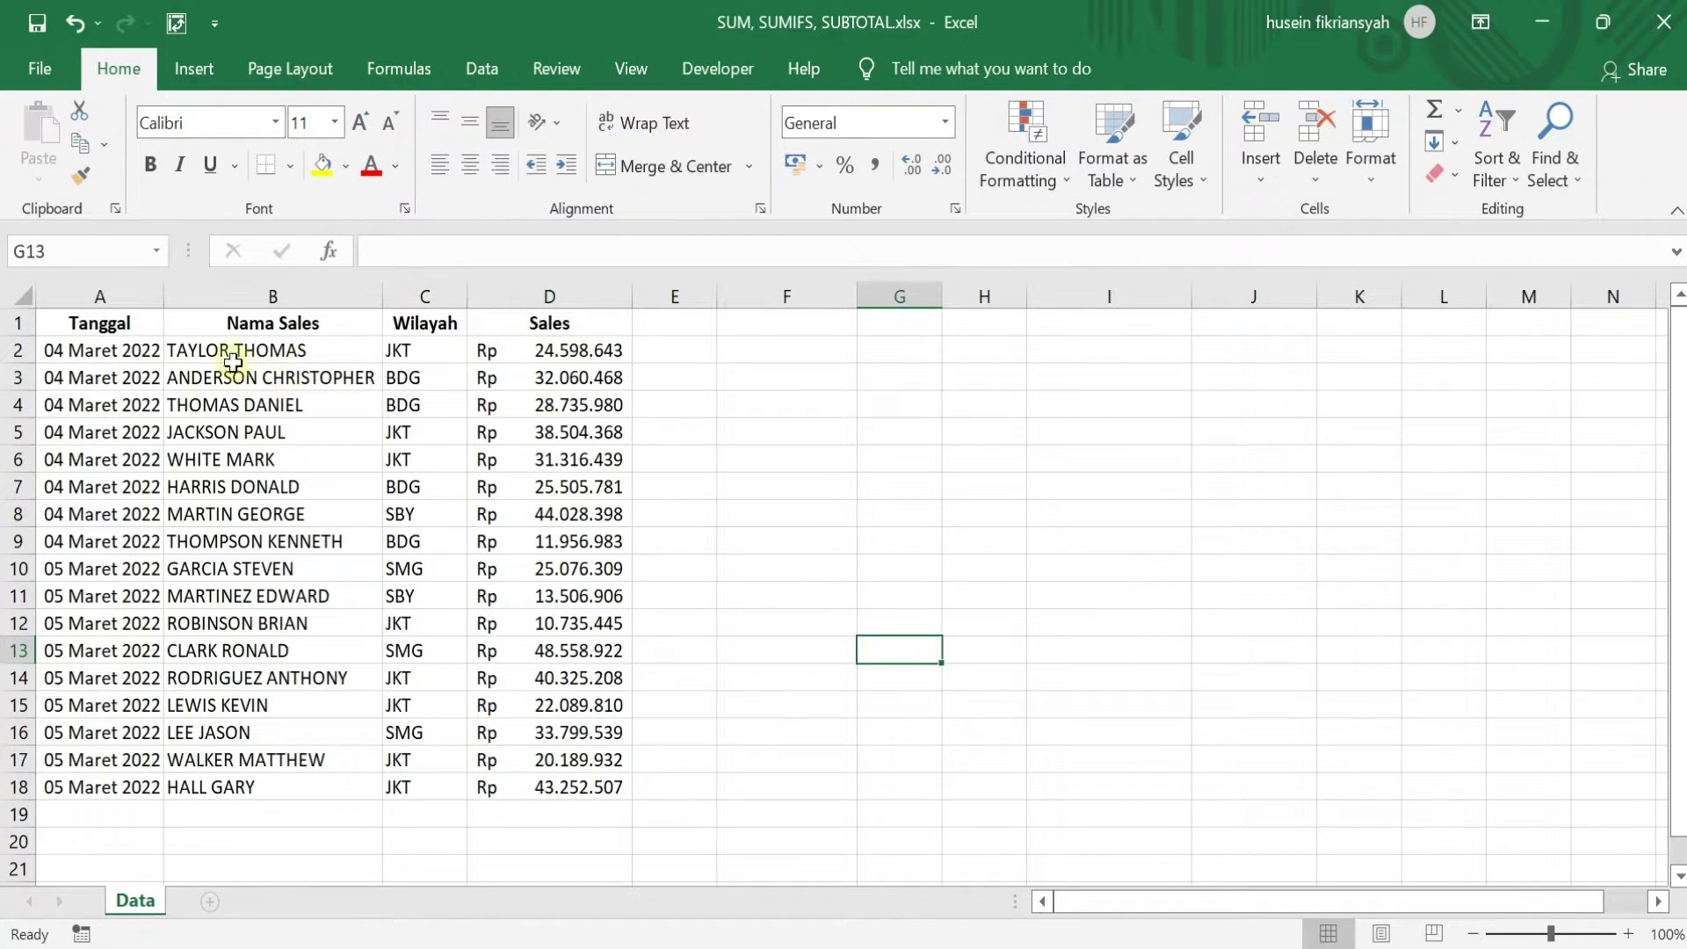
pyautogui.moveTo(284, 346); pyautogui.dragTo(373, 787)
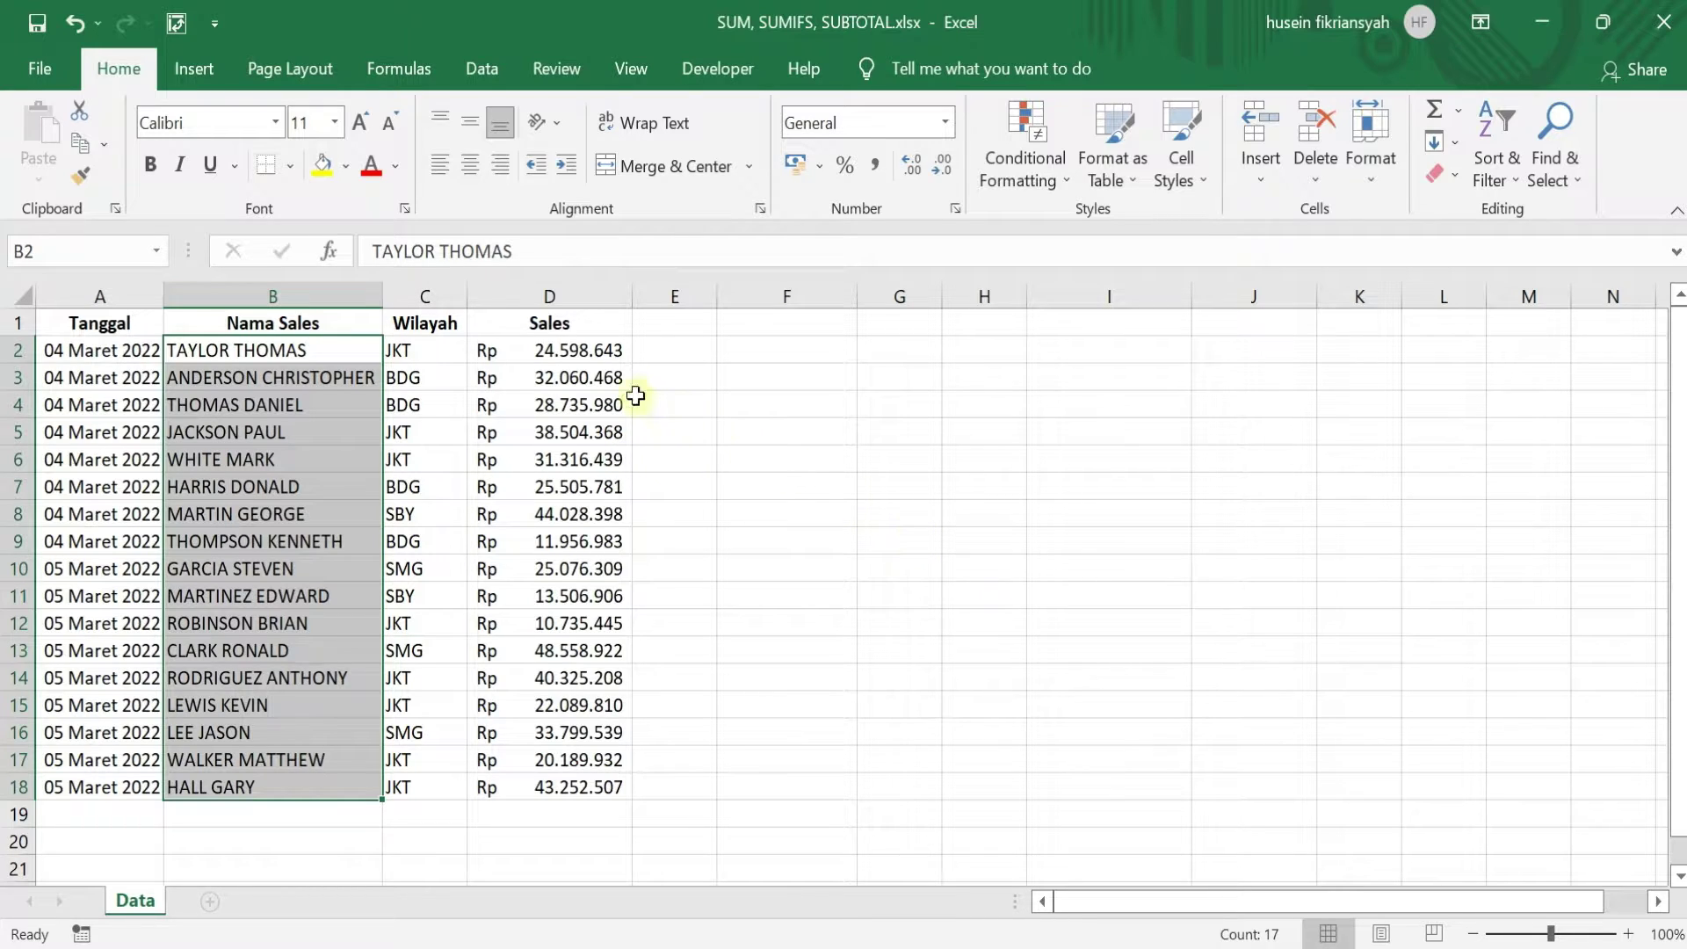
pyautogui.click(552, 345)
pyautogui.moveTo(552, 346); pyautogui.dragTo(604, 791)
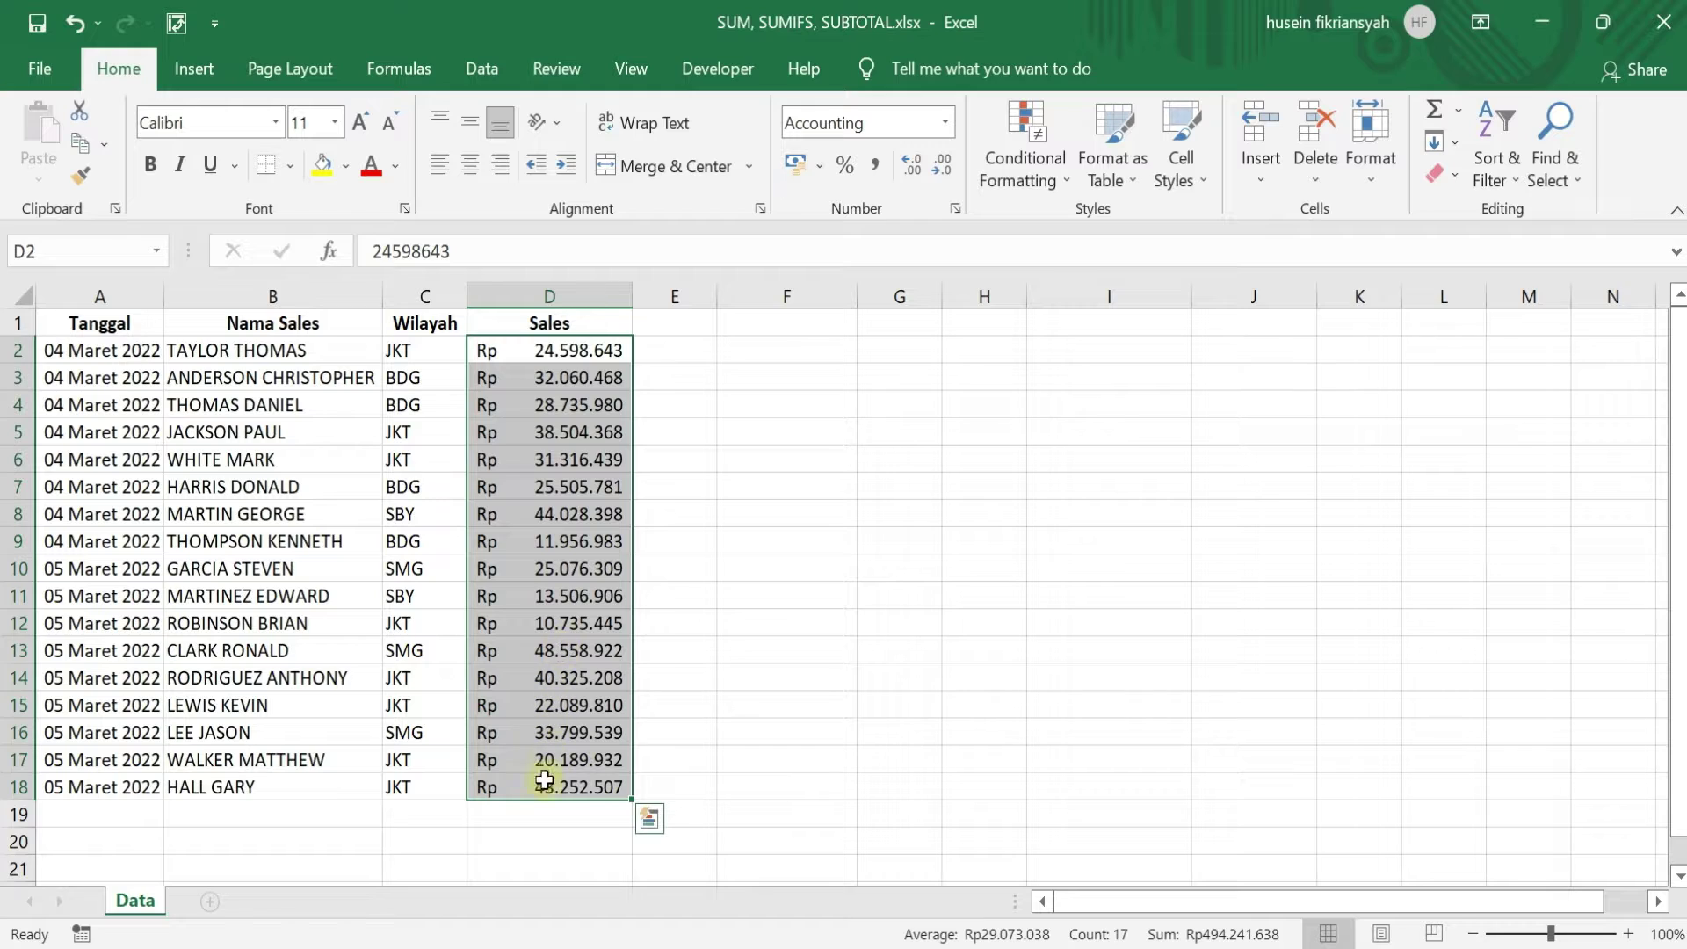
# - Total the Sales values in cell D20 with the formula =SUM(D2:D18)
pyautogui.click(574, 840)
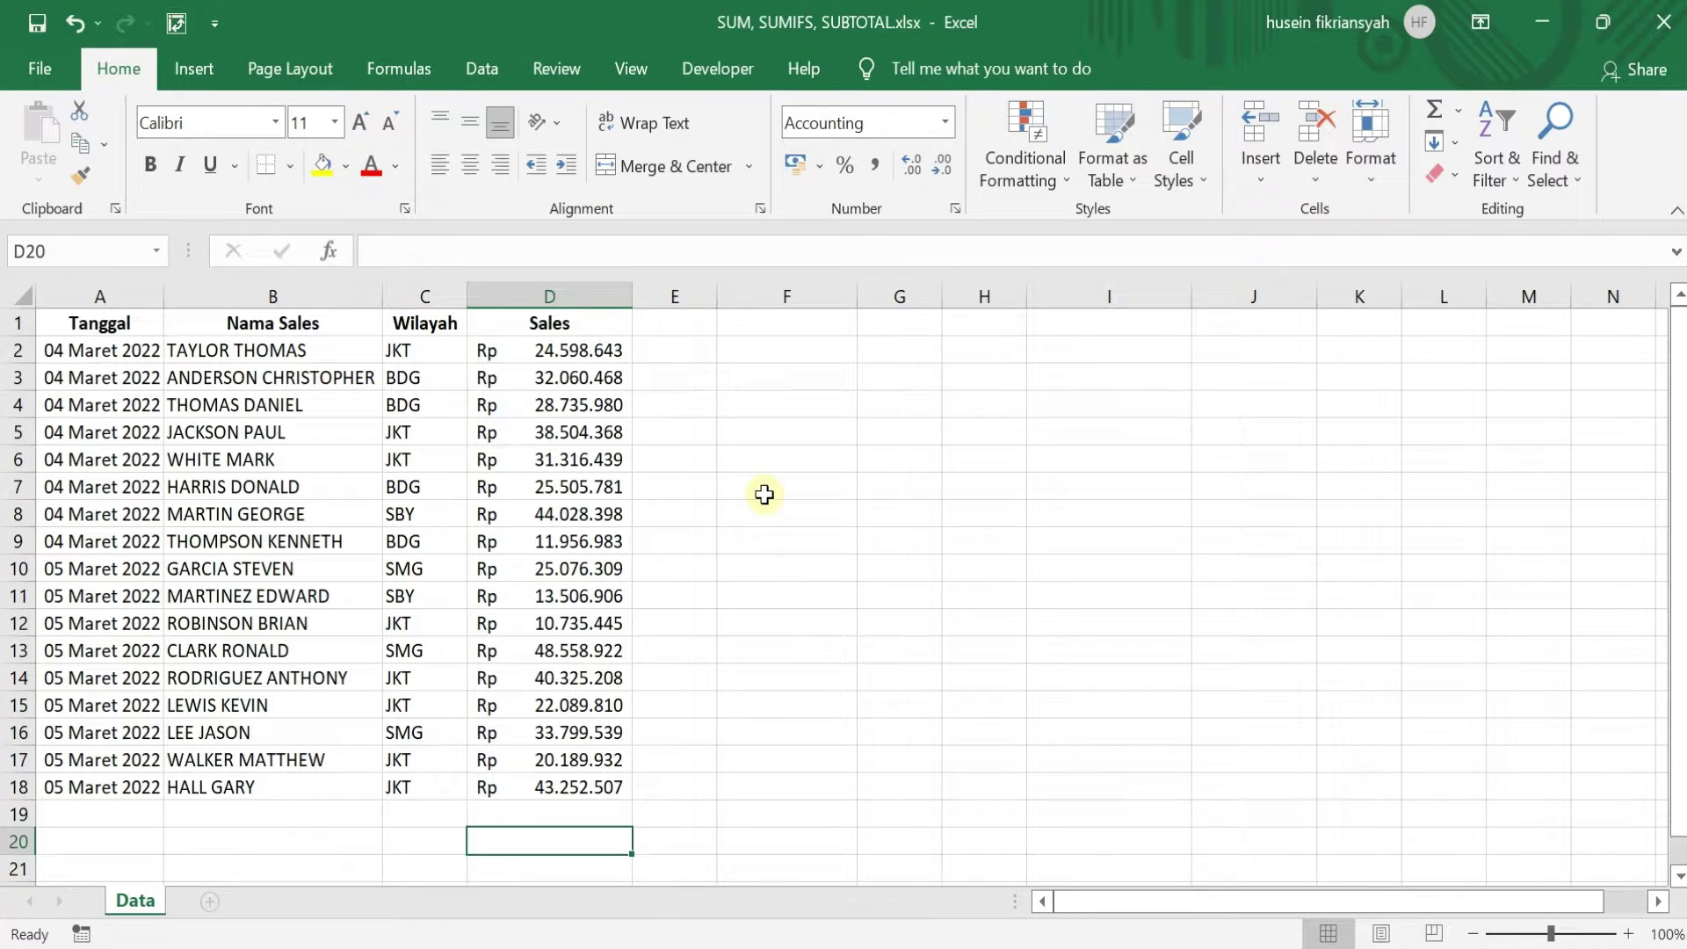
pyautogui.write('=sum')
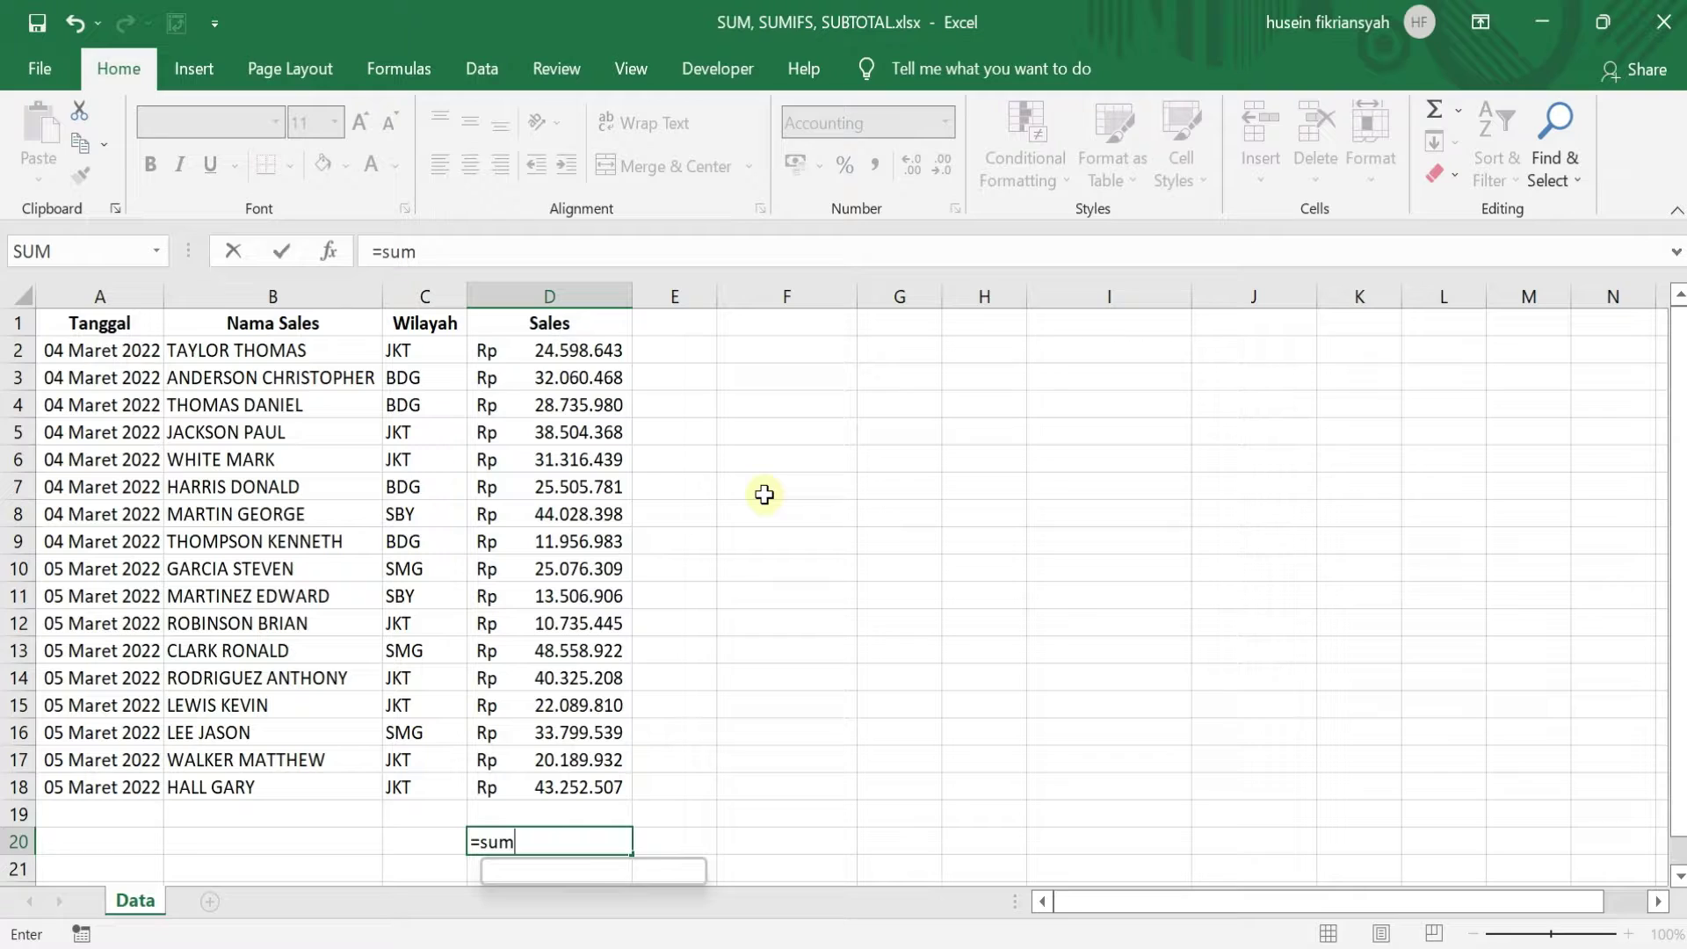
pyautogui.press('Tab')
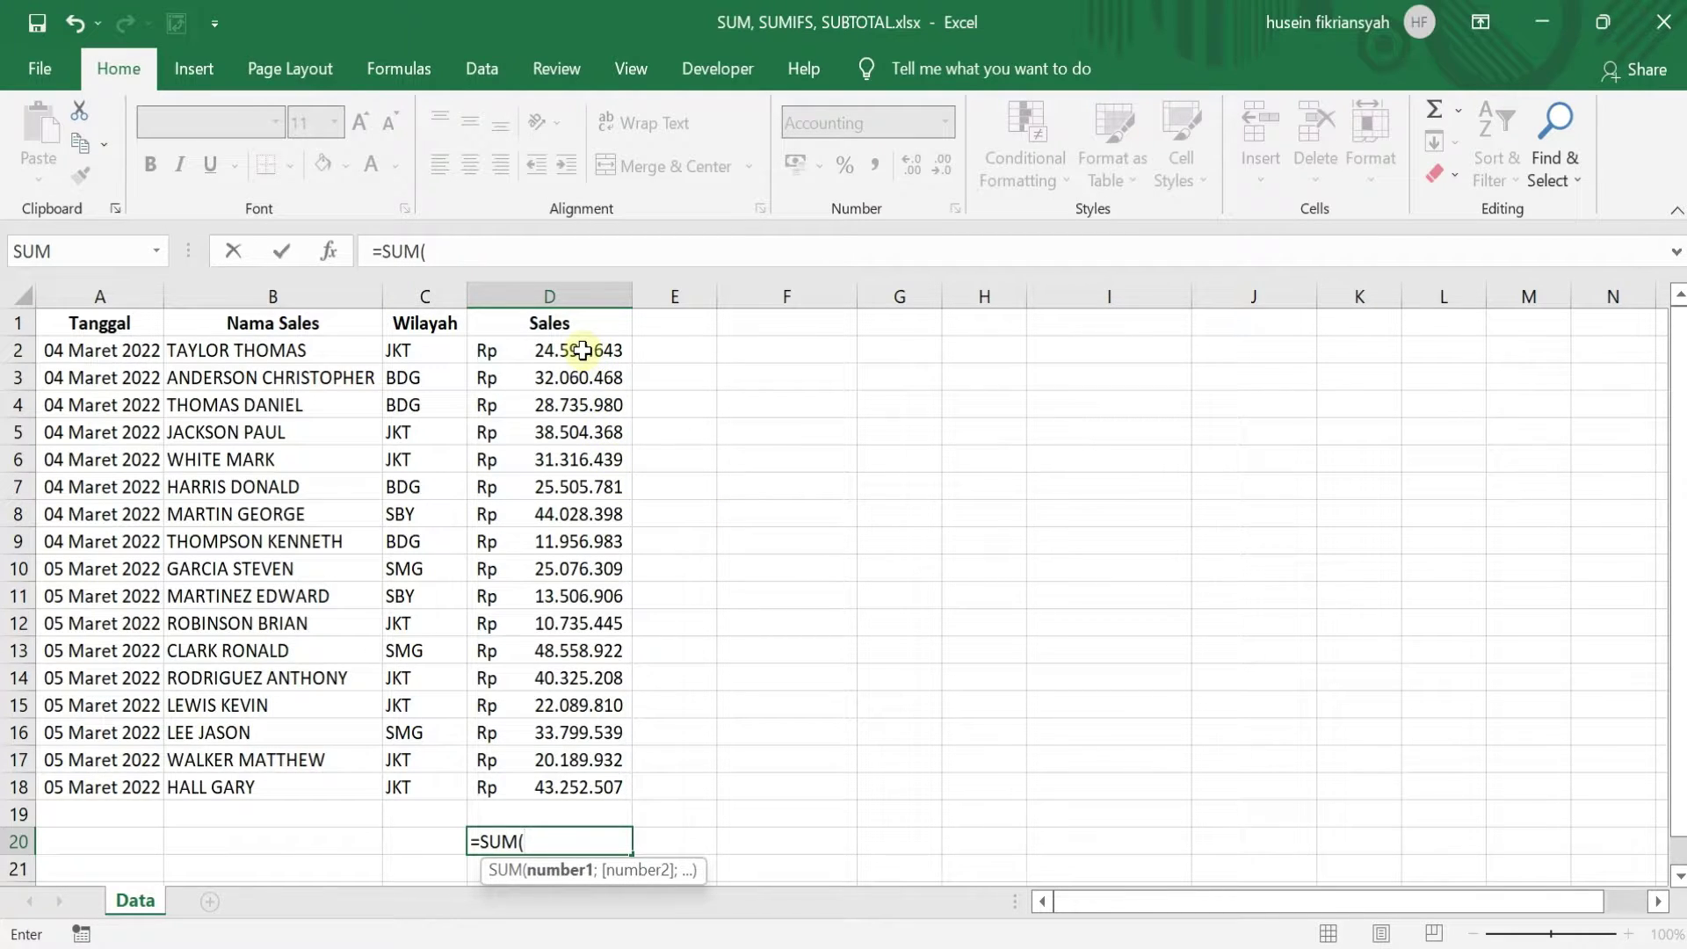
pyautogui.moveTo(582, 351); pyautogui.dragTo(557, 779)
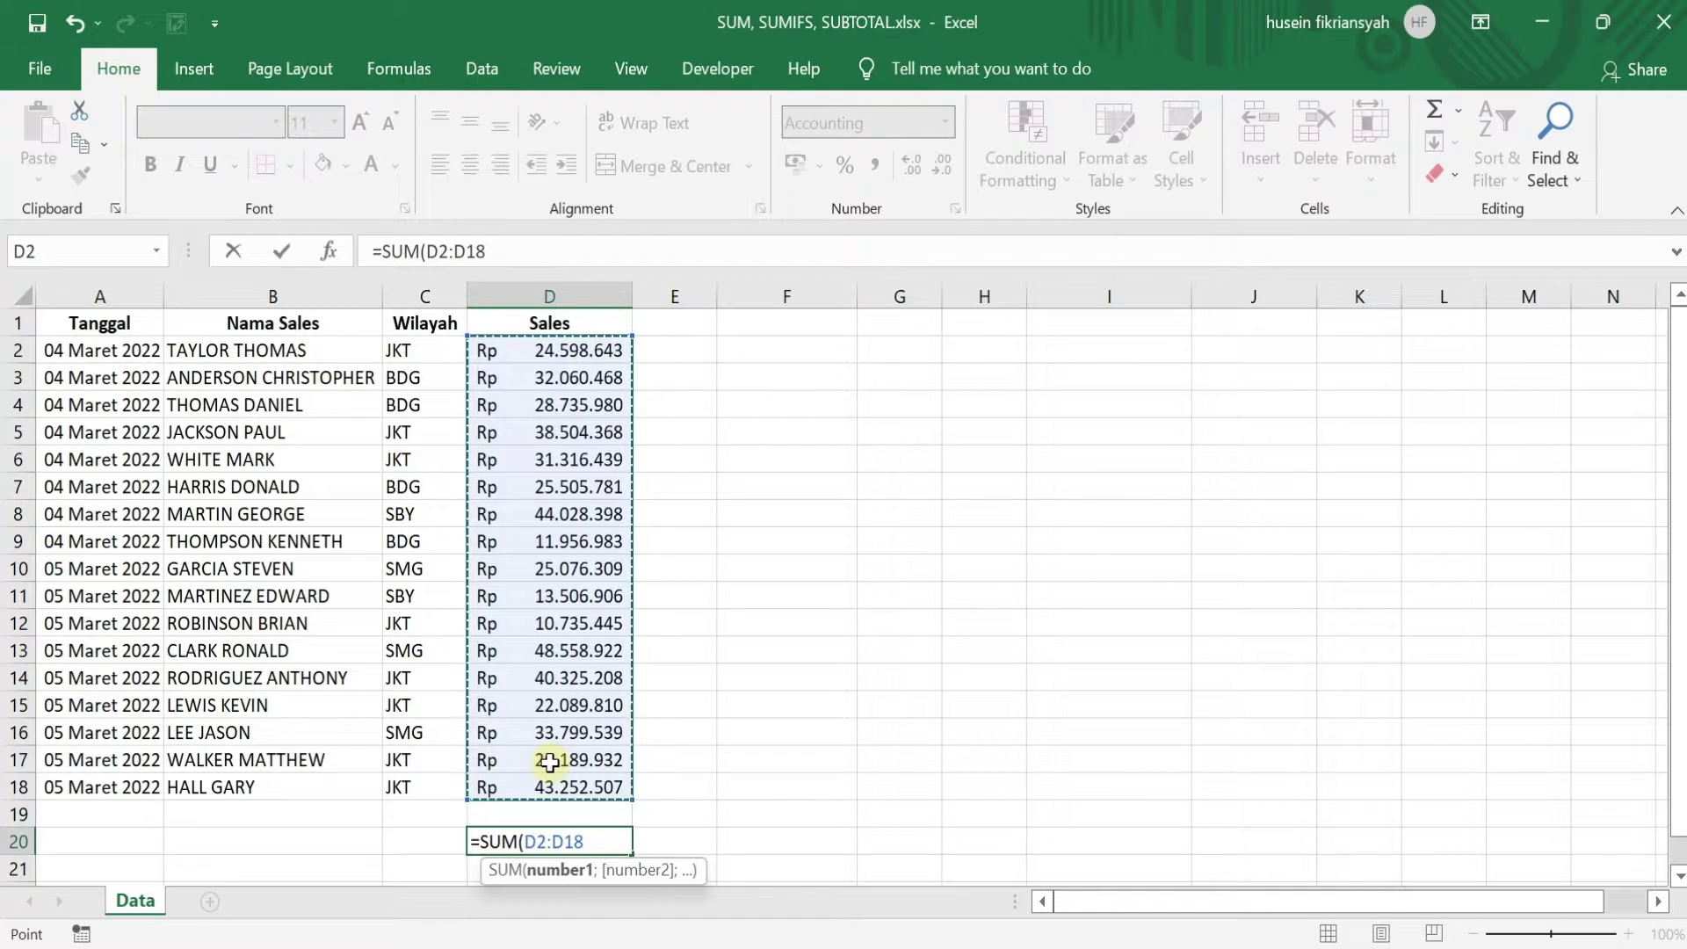
pyautogui.press('Return')
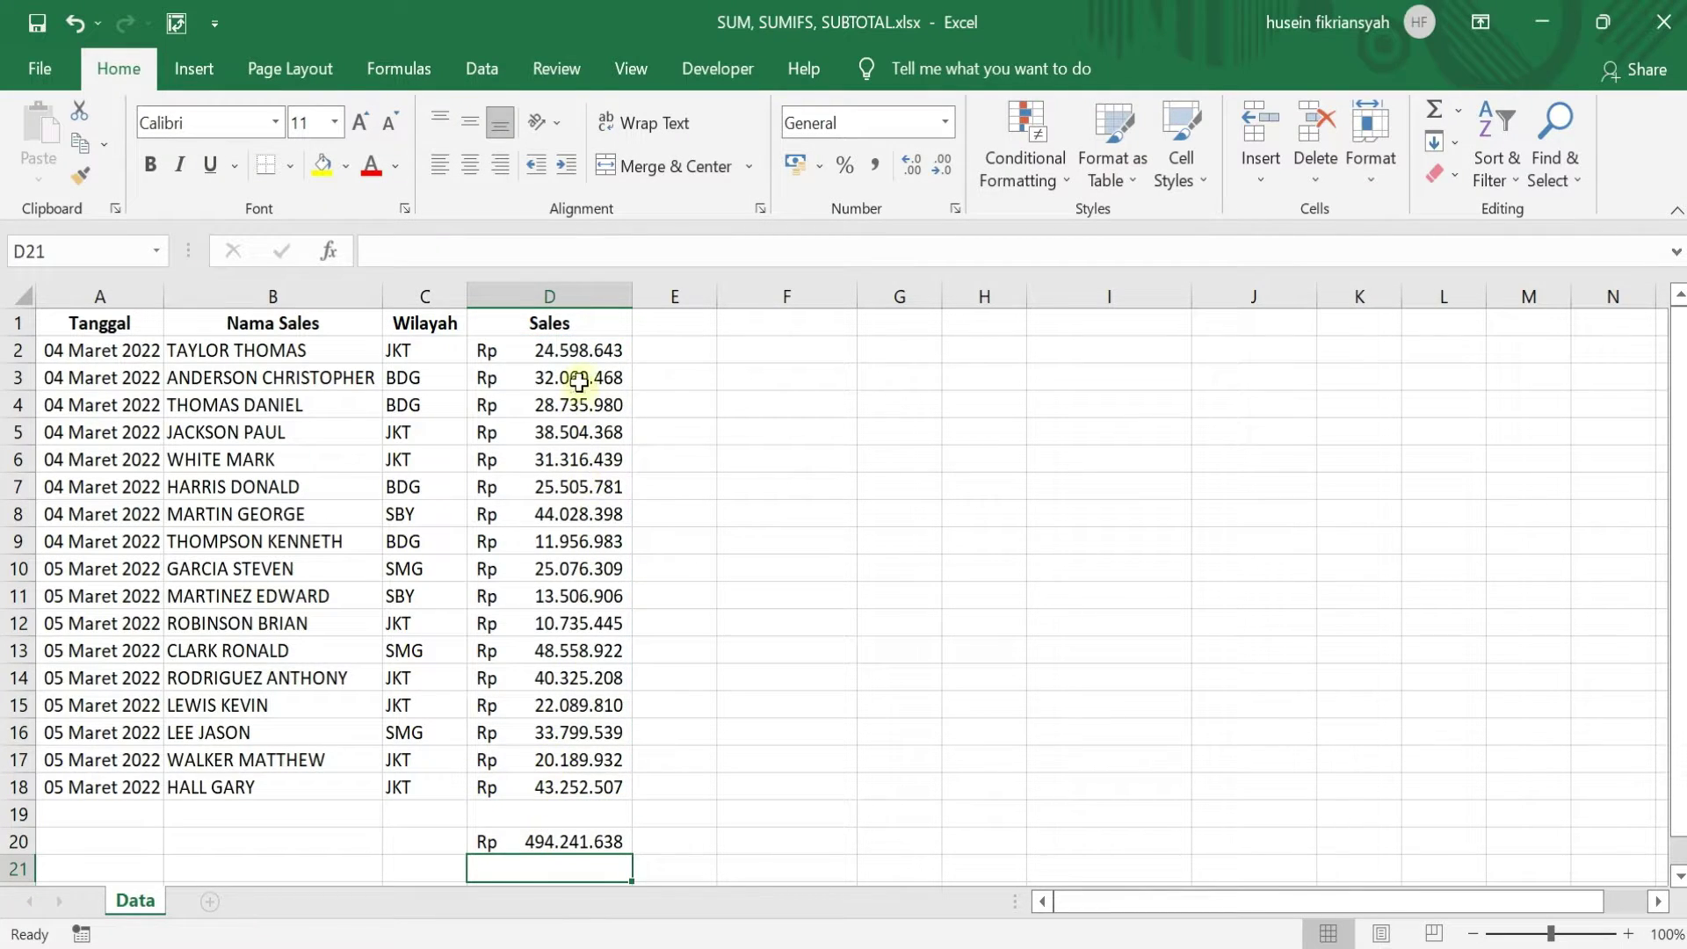
# - Check the total in D20 against the sum of the selected Sales values D2:D18
pyautogui.click(580, 841)
pyautogui.moveTo(571, 350); pyautogui.dragTo(545, 793)
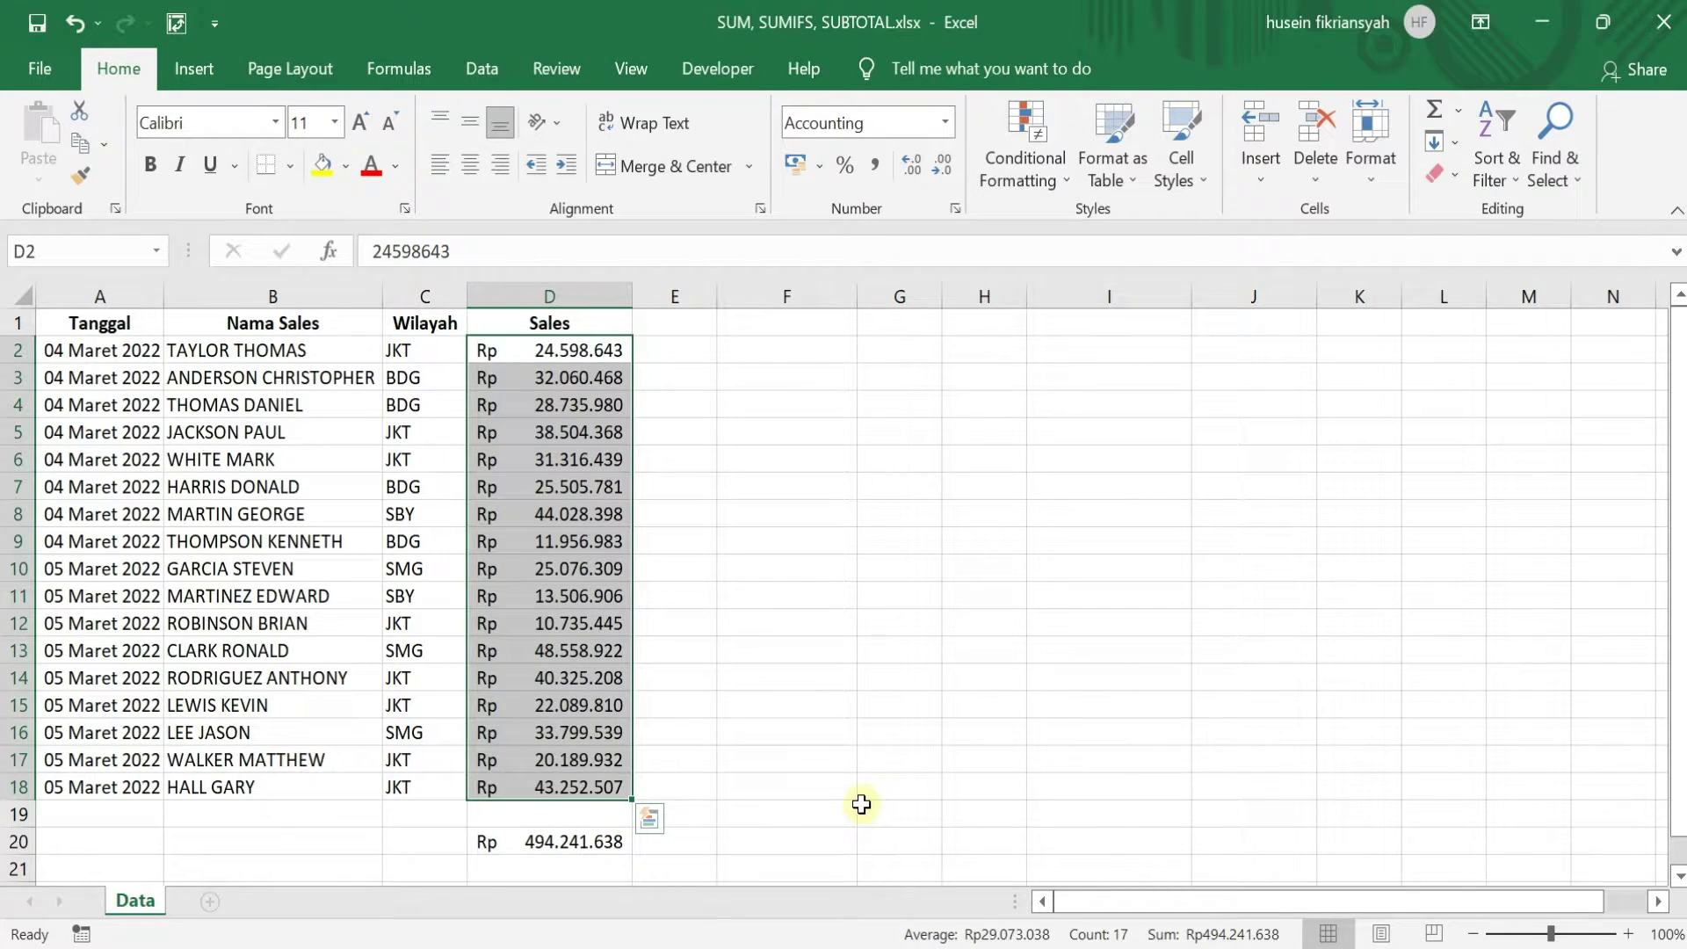
pyautogui.click(713, 668)
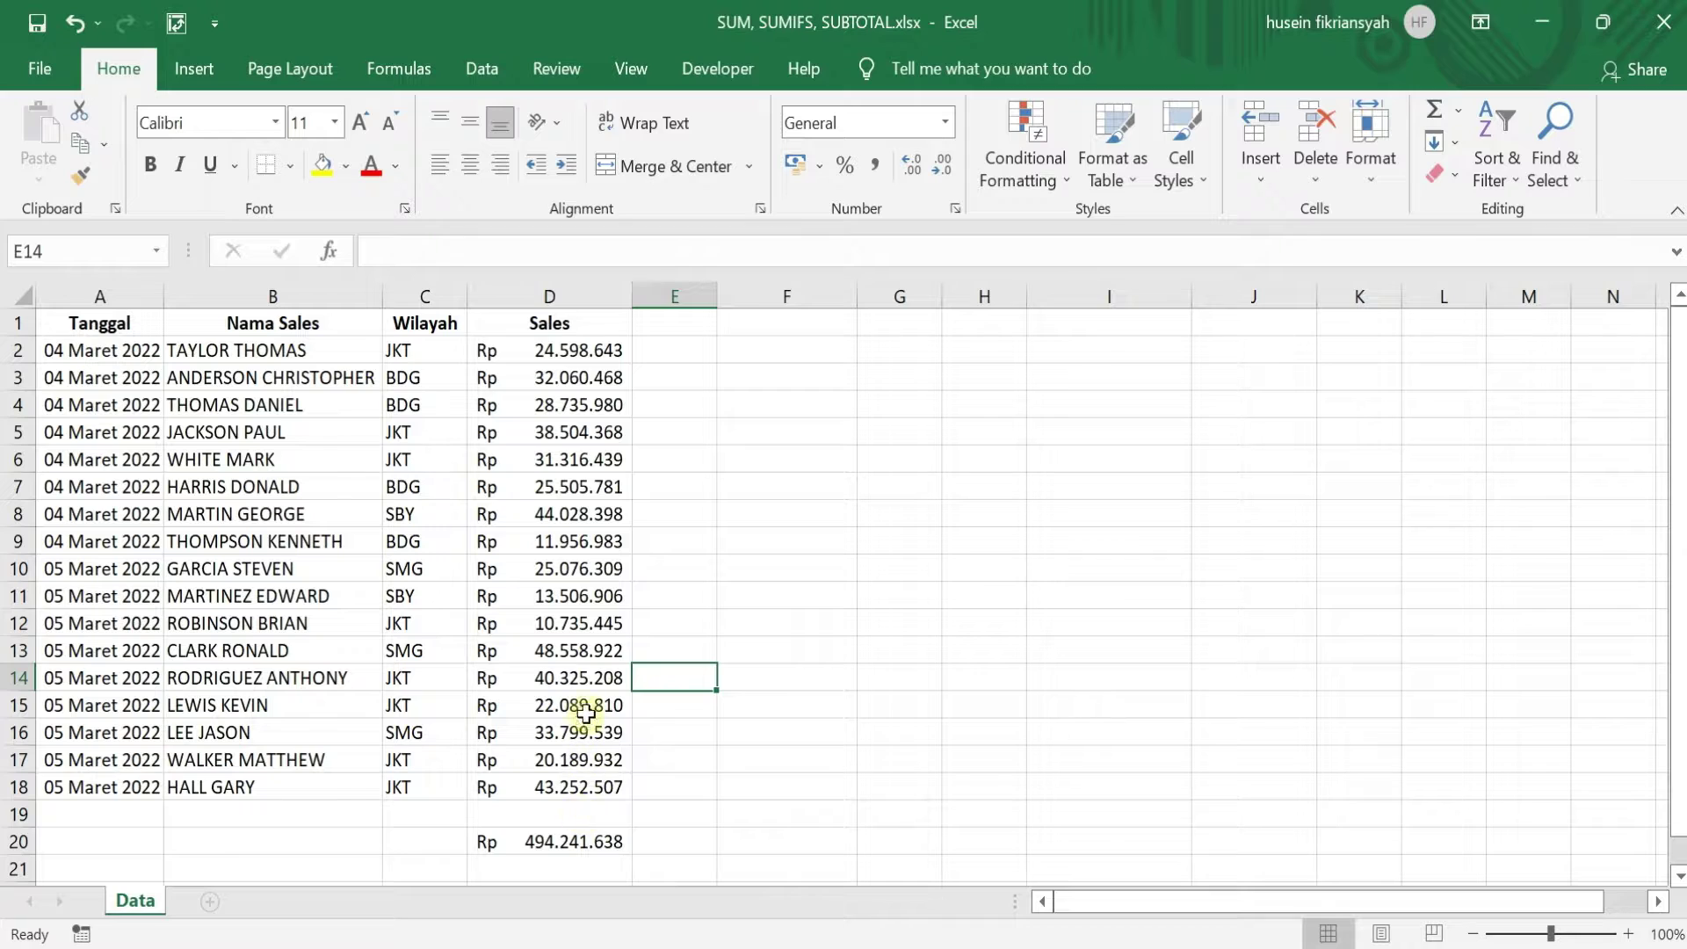
# - Delete the SUM formula from cell D20 below the Sales column
pyautogui.click(600, 845)
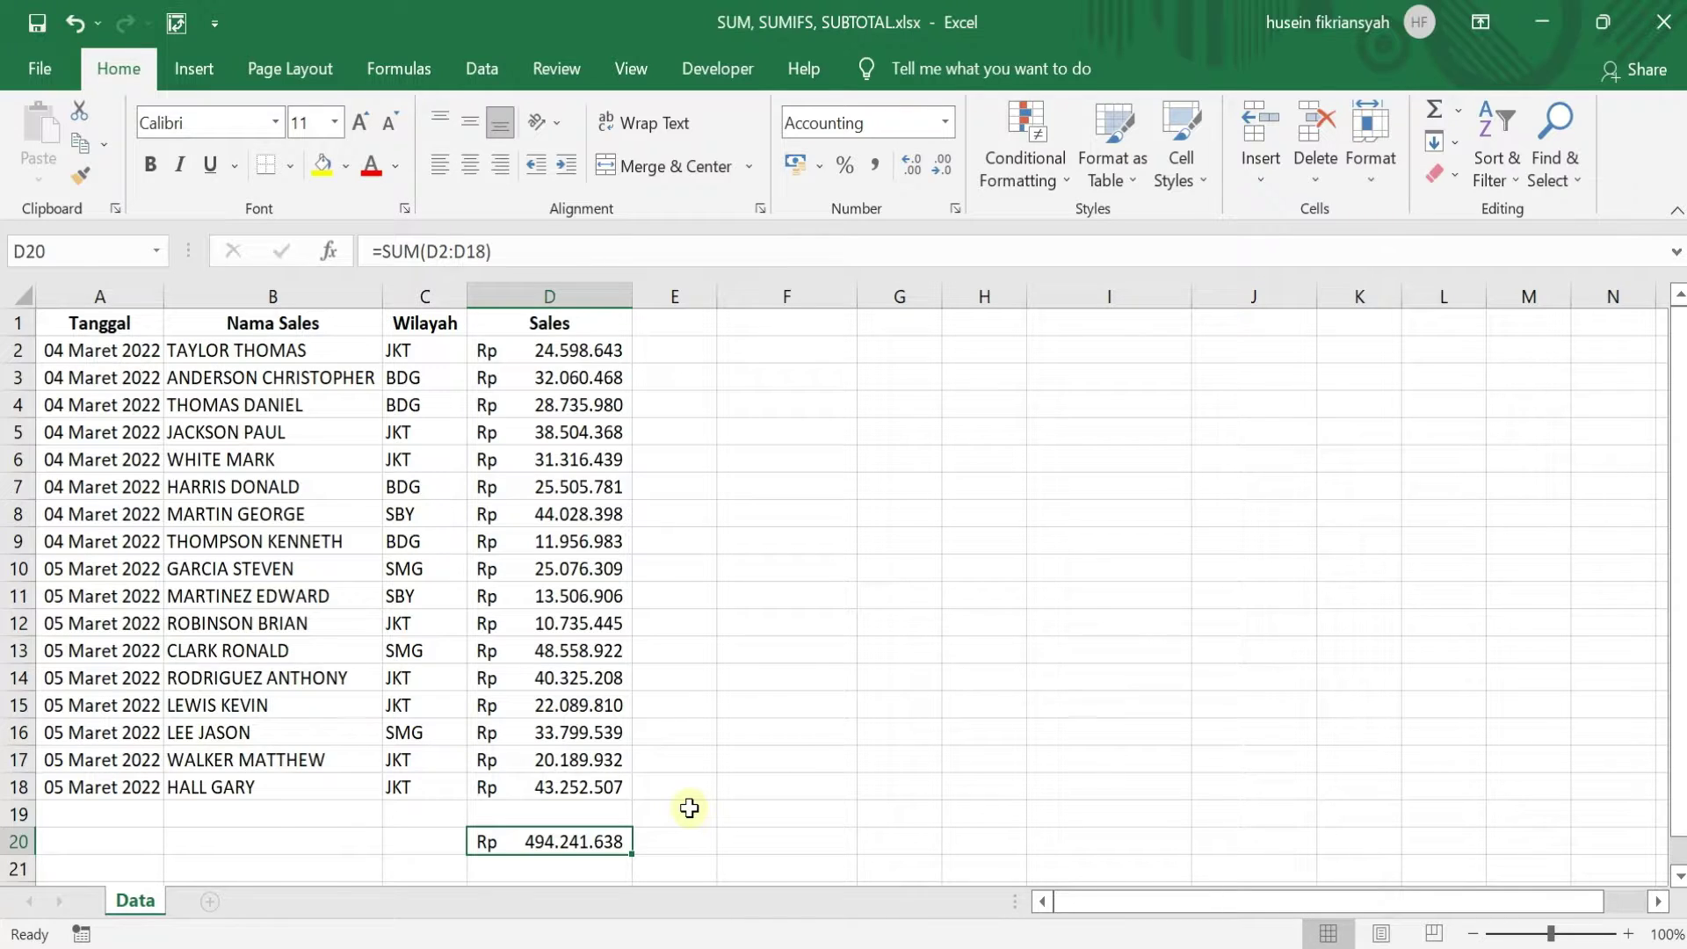
pyautogui.press('Delete')
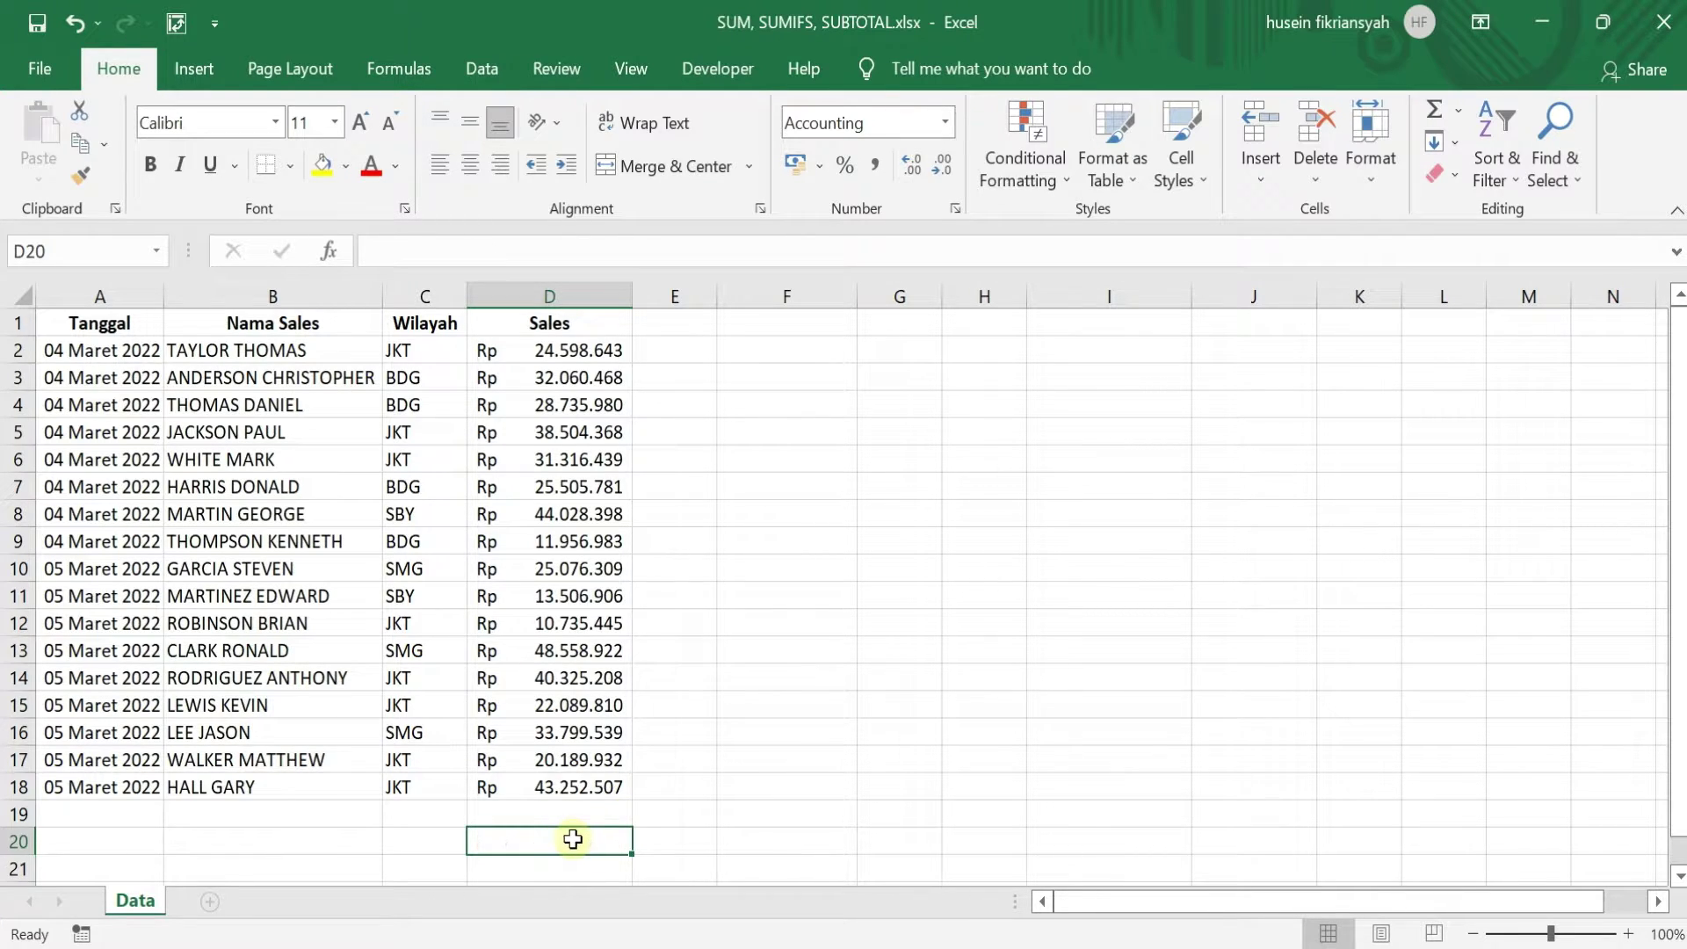
pyautogui.click(694, 848)
pyautogui.click(807, 848)
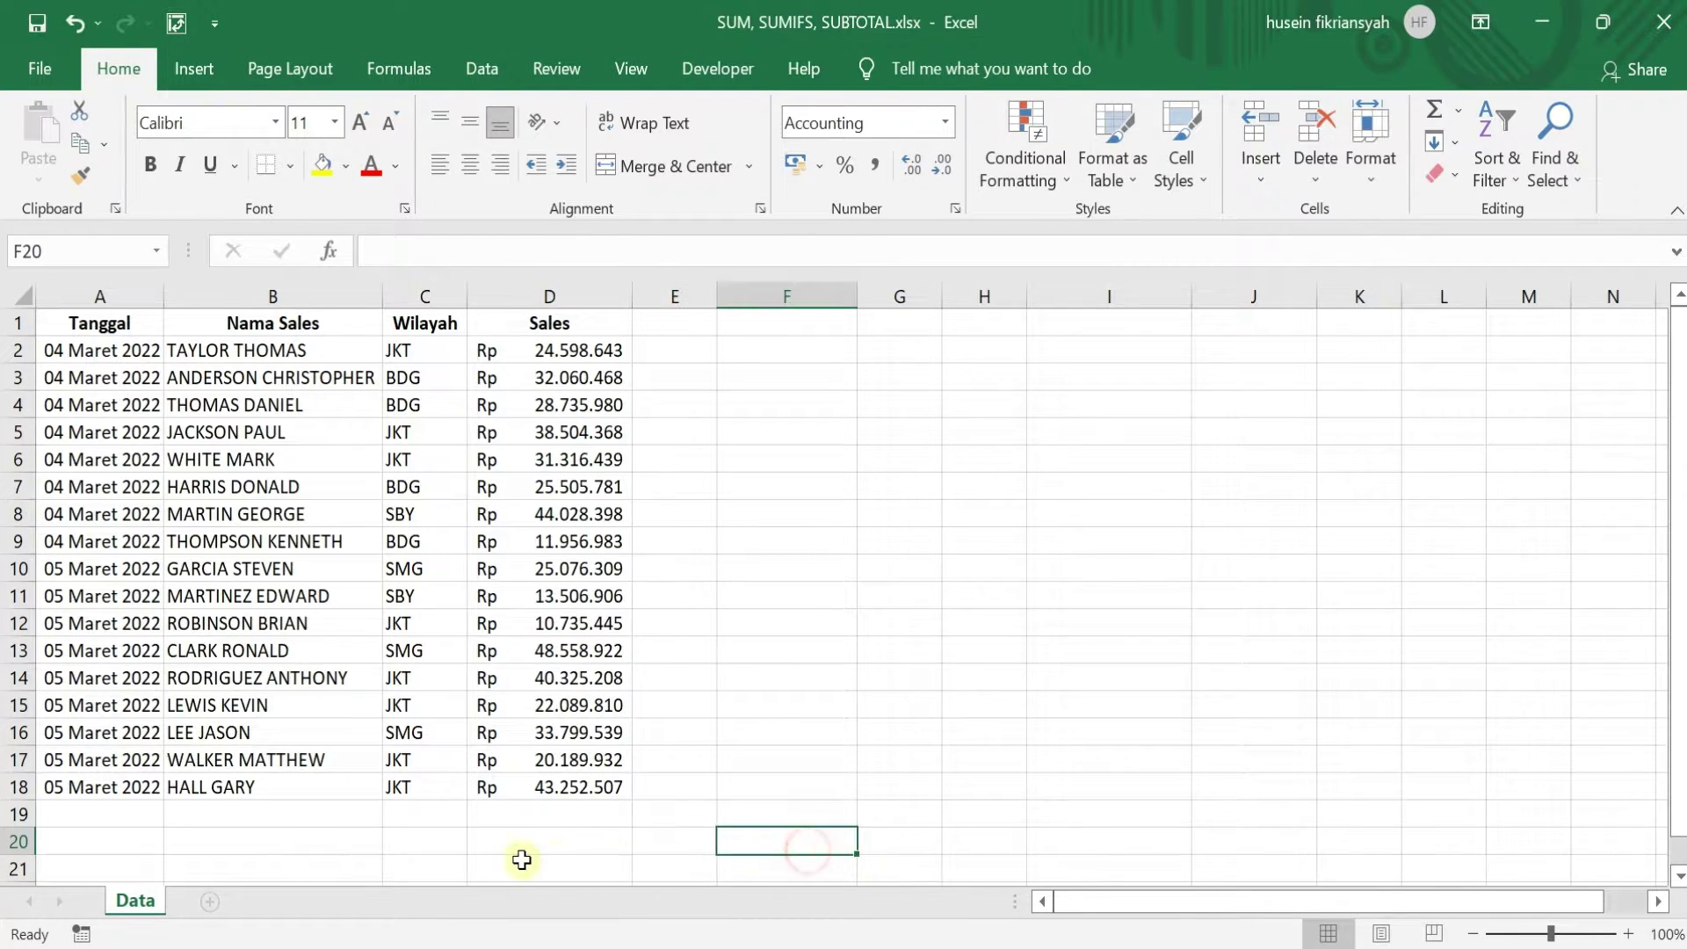
pyautogui.click(541, 845)
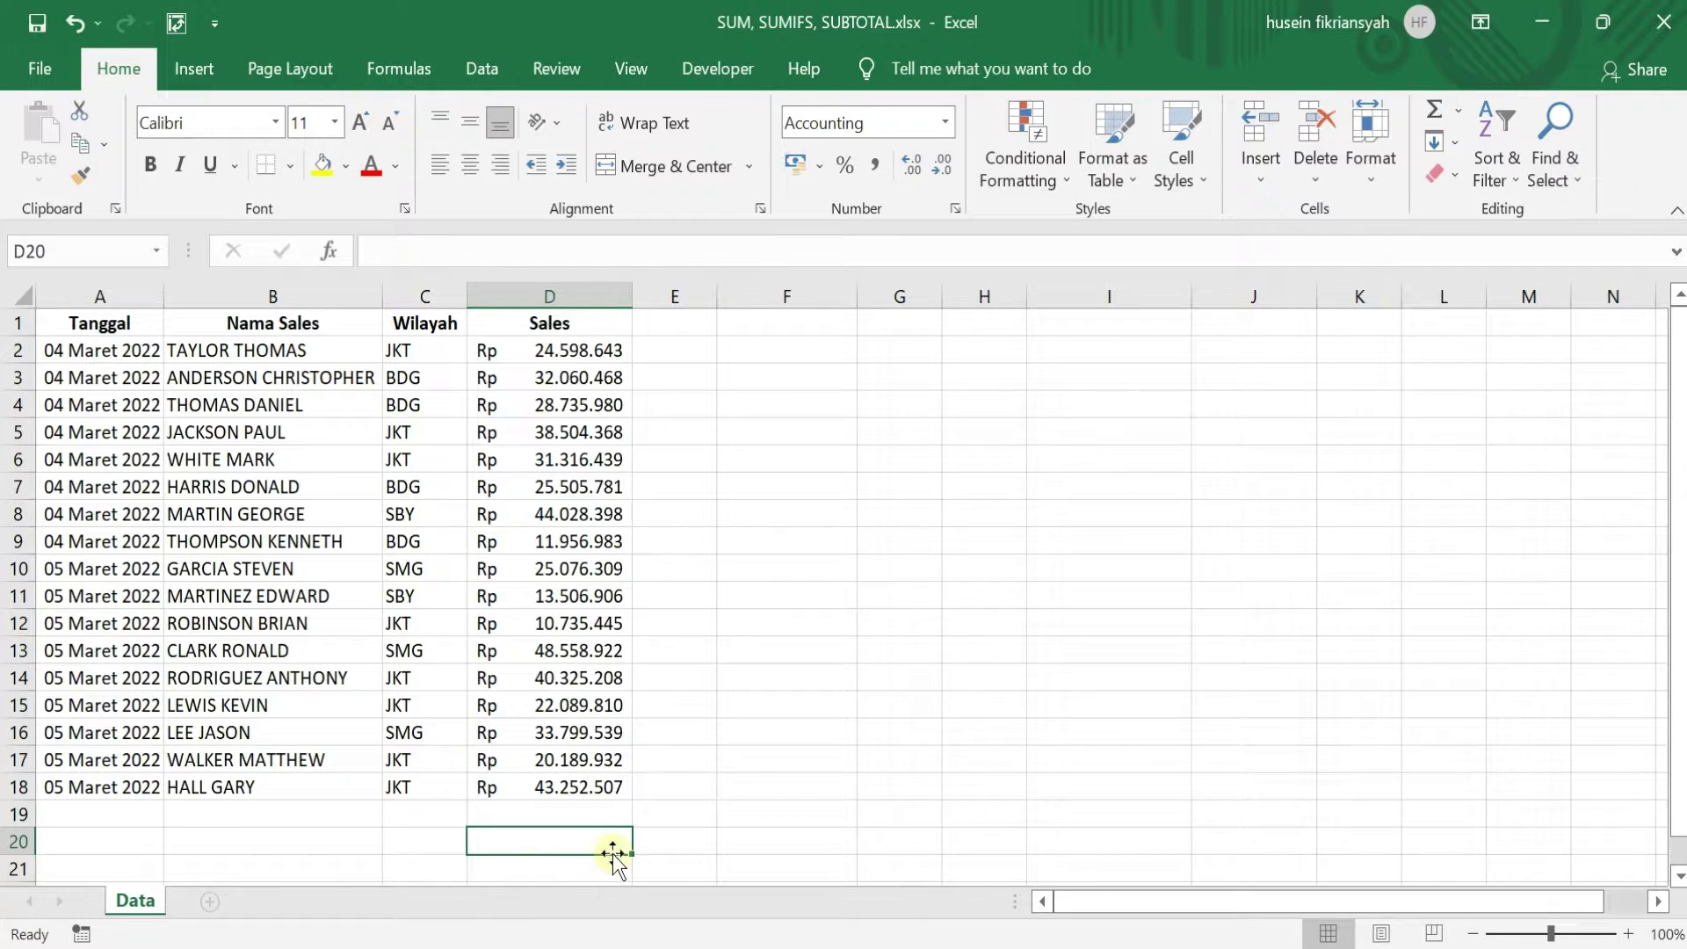
# - Total the Sales values in cell F20, away from the Sales column, with the formula =SUM(D2:D18)
pyautogui.click(727, 846)
pyautogui.write('=sum')
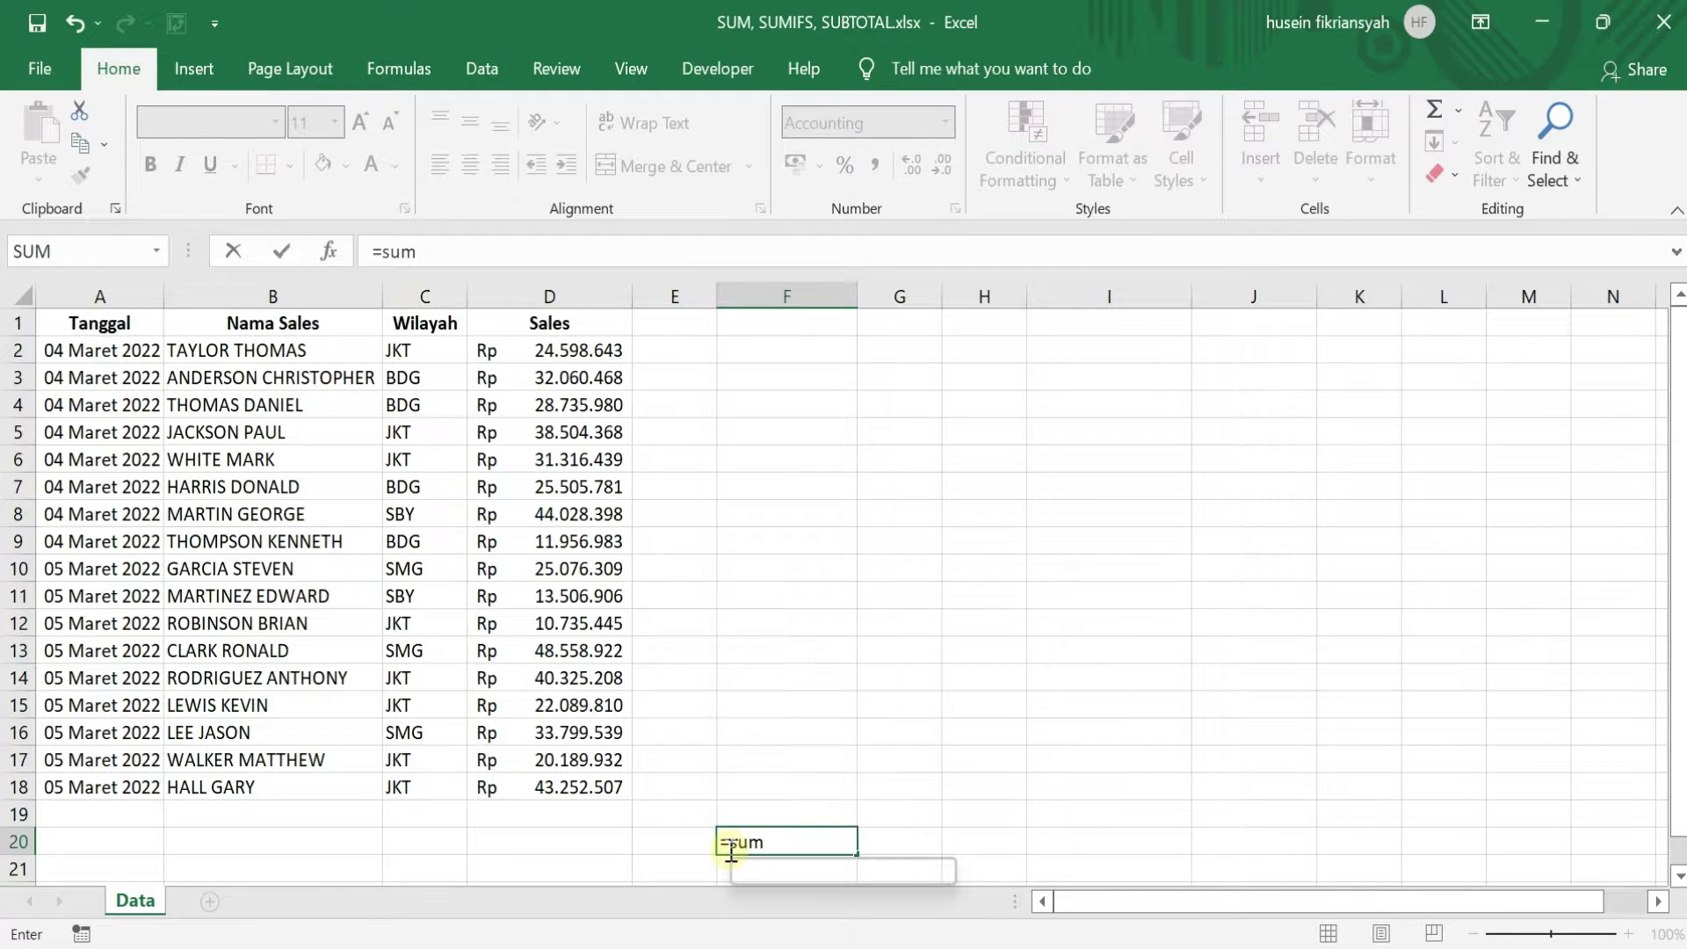
pyautogui.press('Tab')
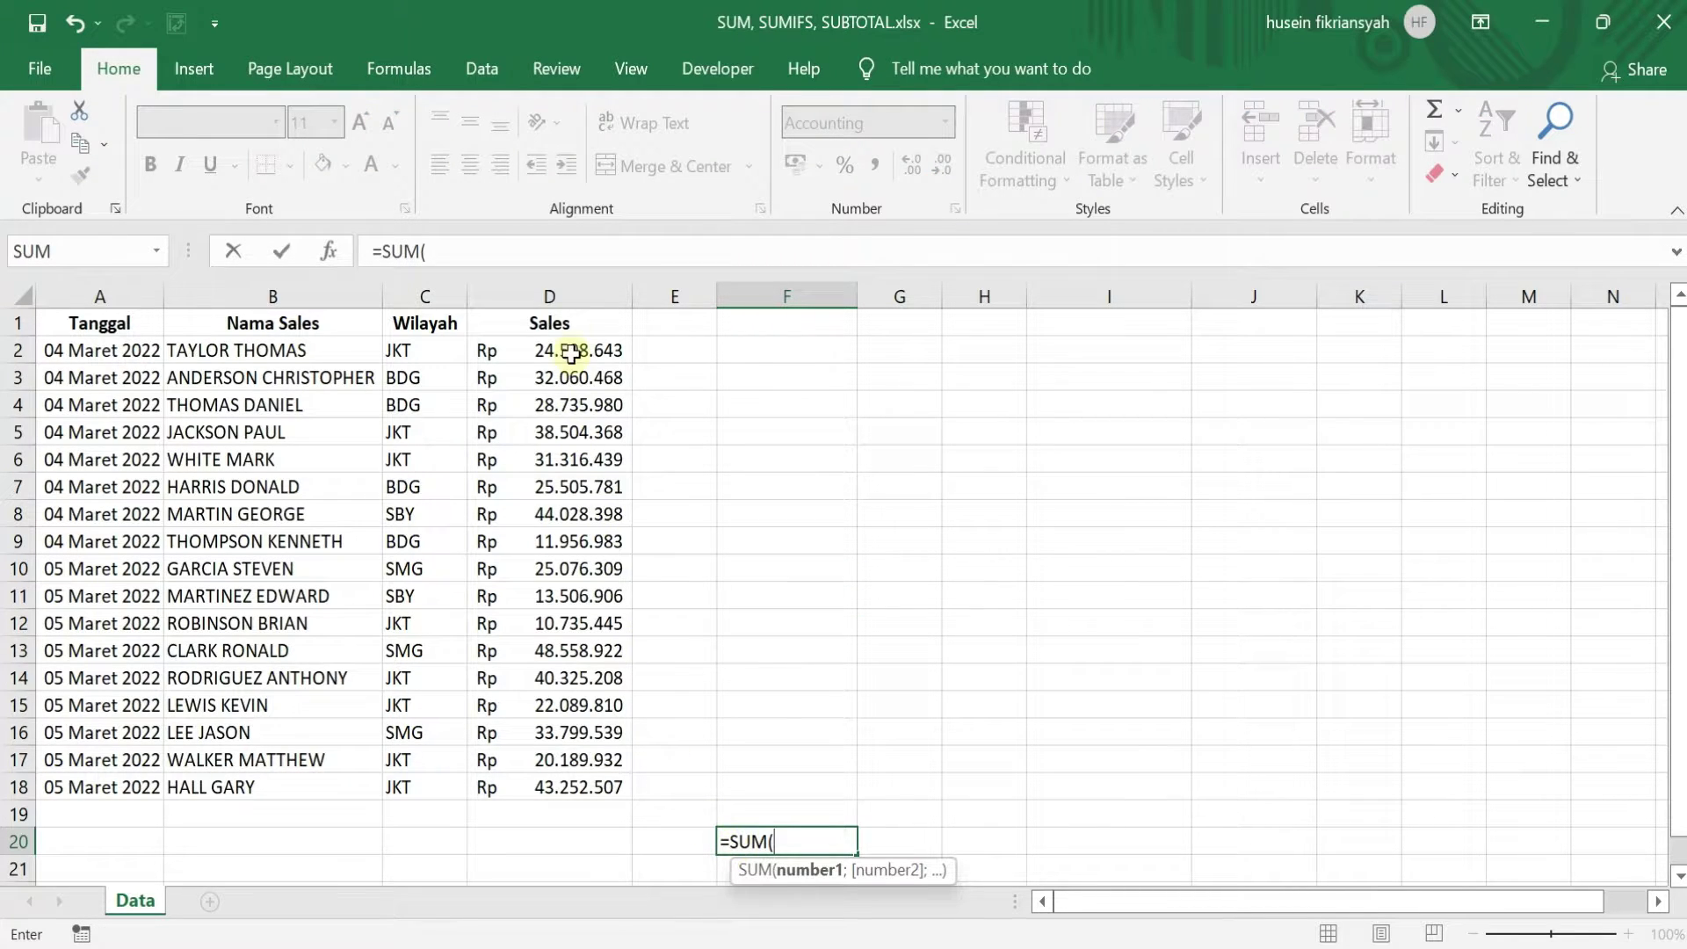
pyautogui.moveTo(565, 350); pyautogui.dragTo(514, 787)
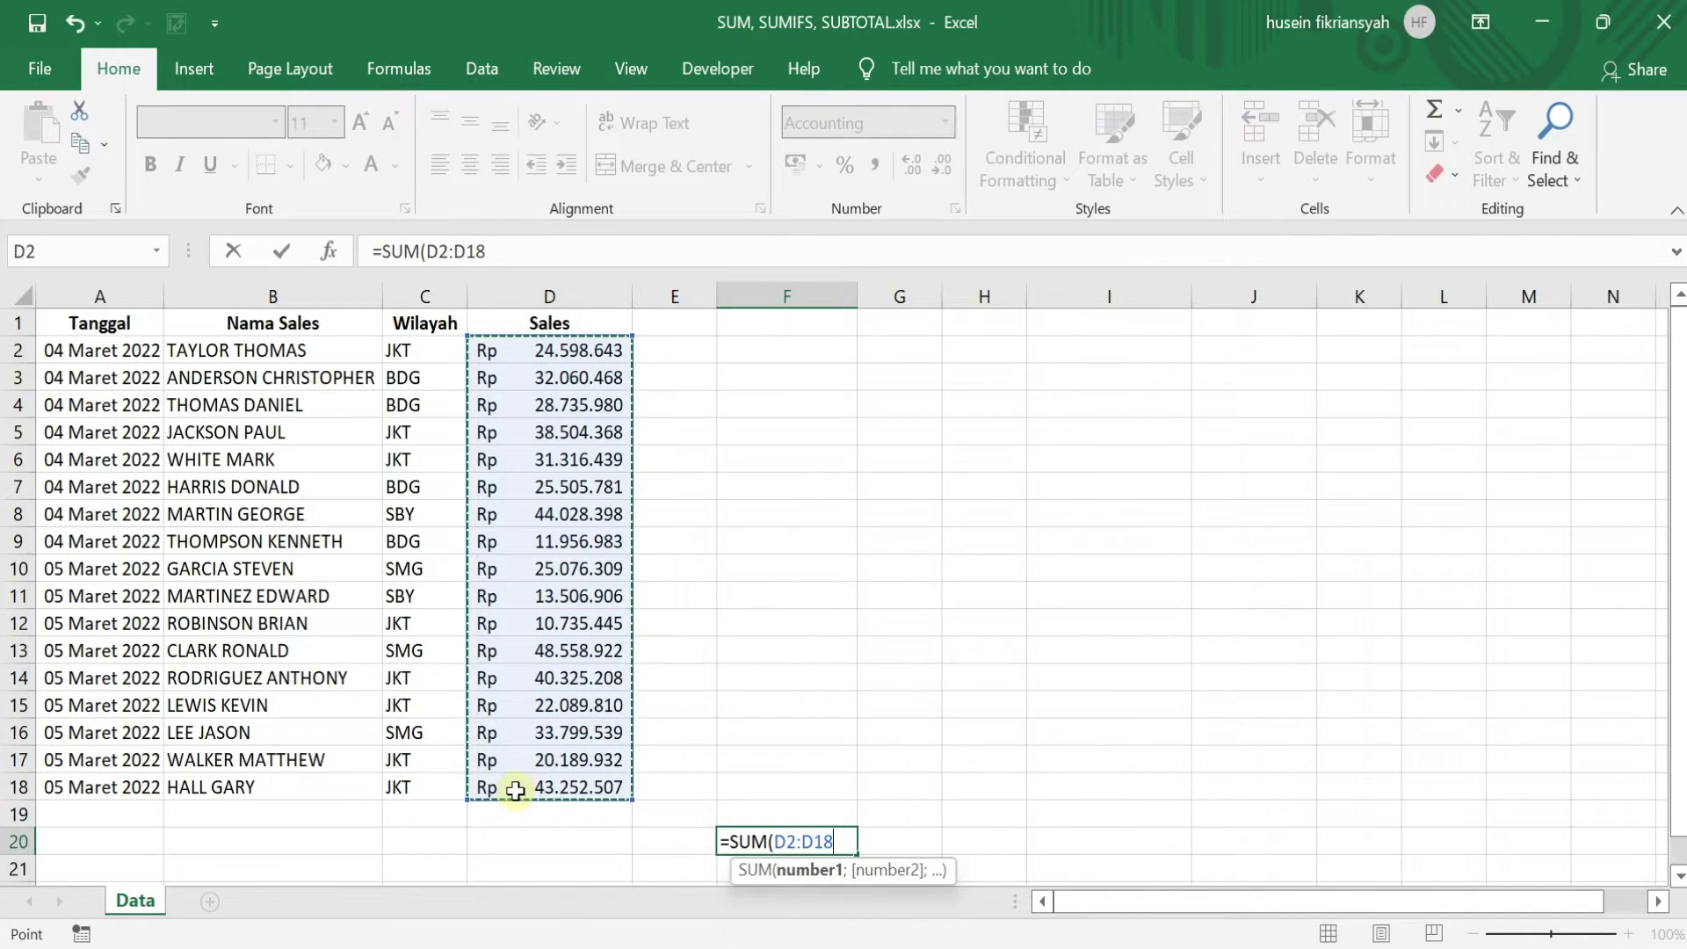
pyautogui.press('Return')
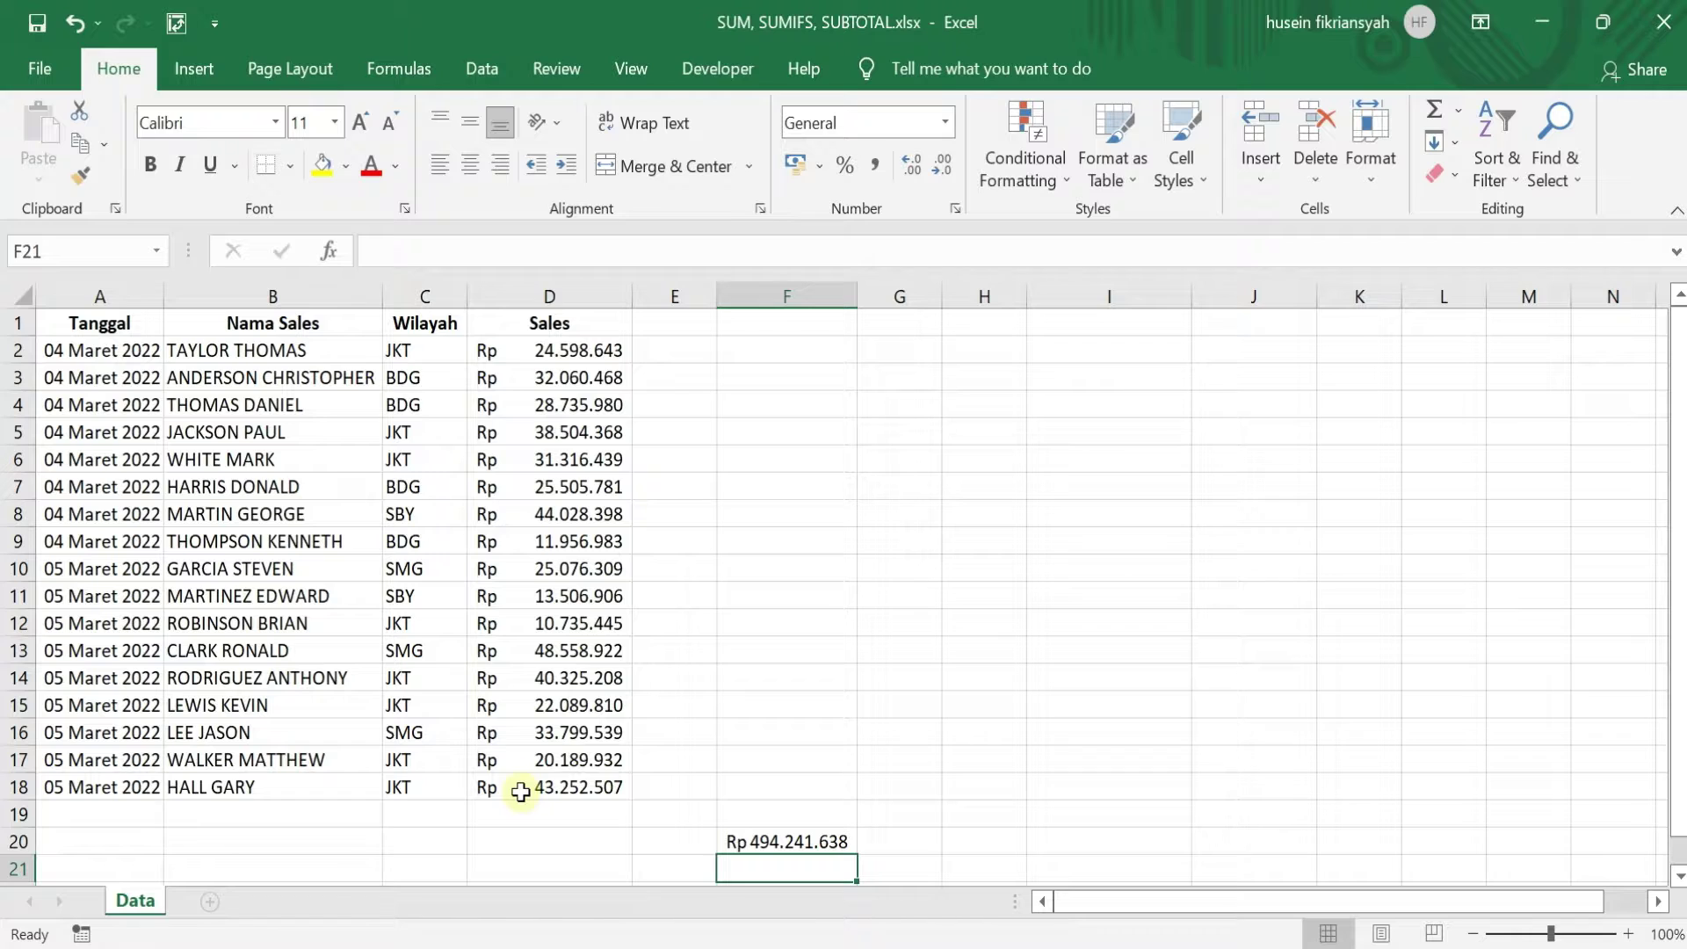
pyautogui.click(805, 835)
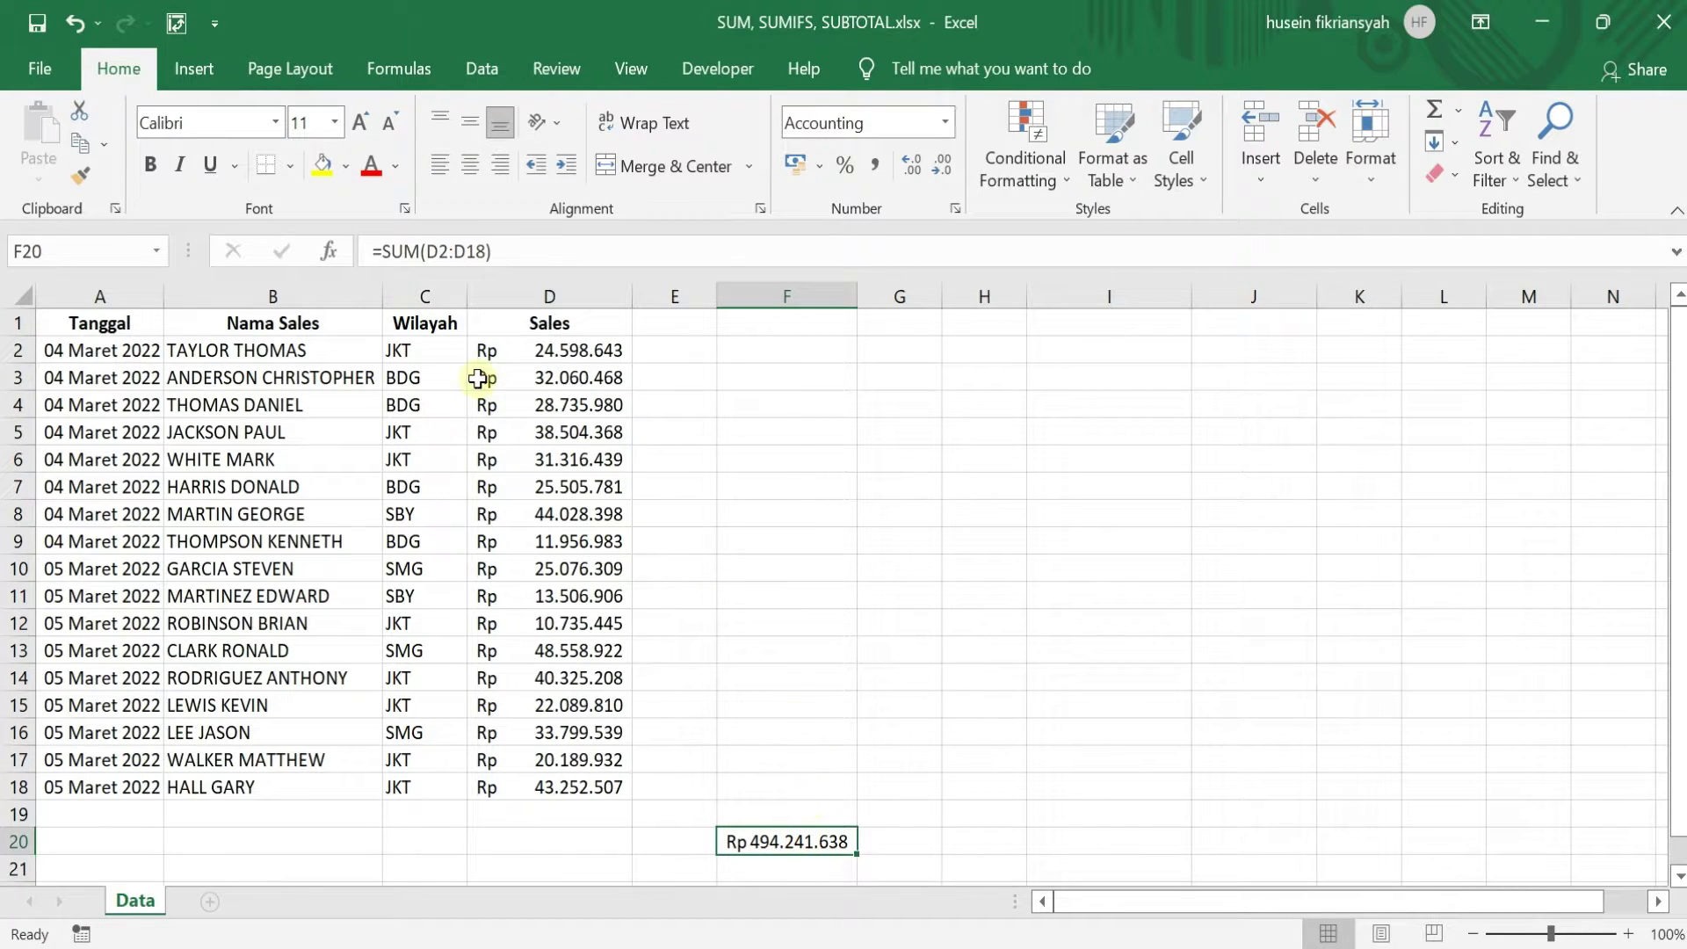
# - Use AutoSum in cell D20 to total the Sales column with =SUM(D2:D19)
pyautogui.click(545, 847)
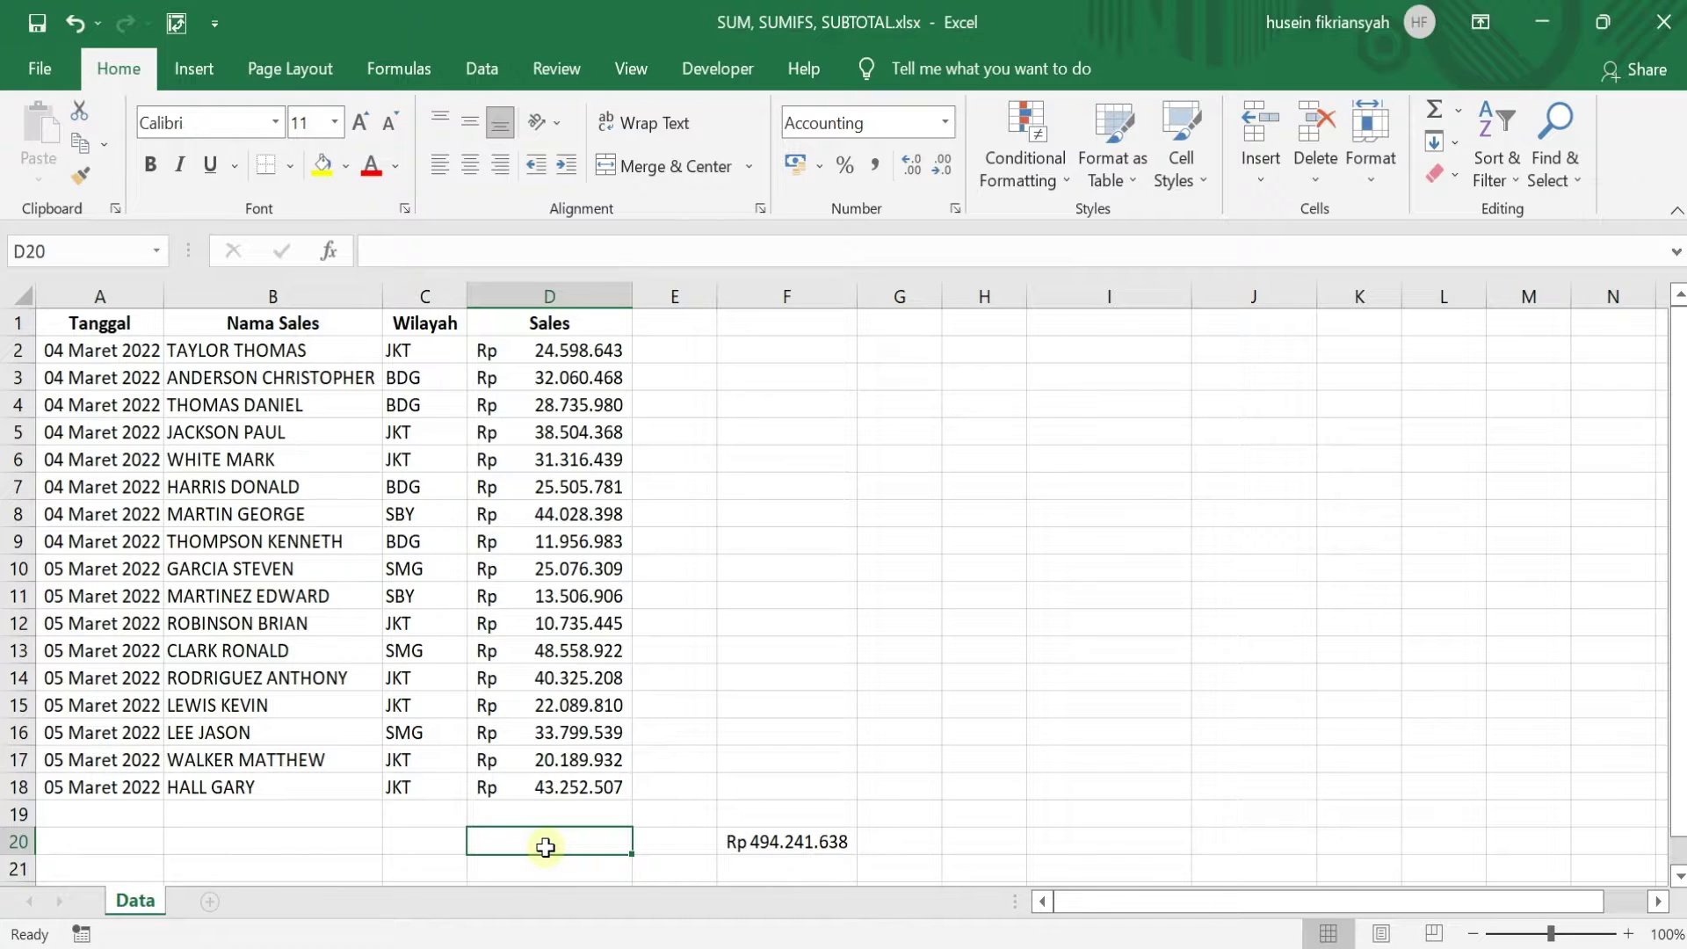
pyautogui.hotkey('alt', '=')
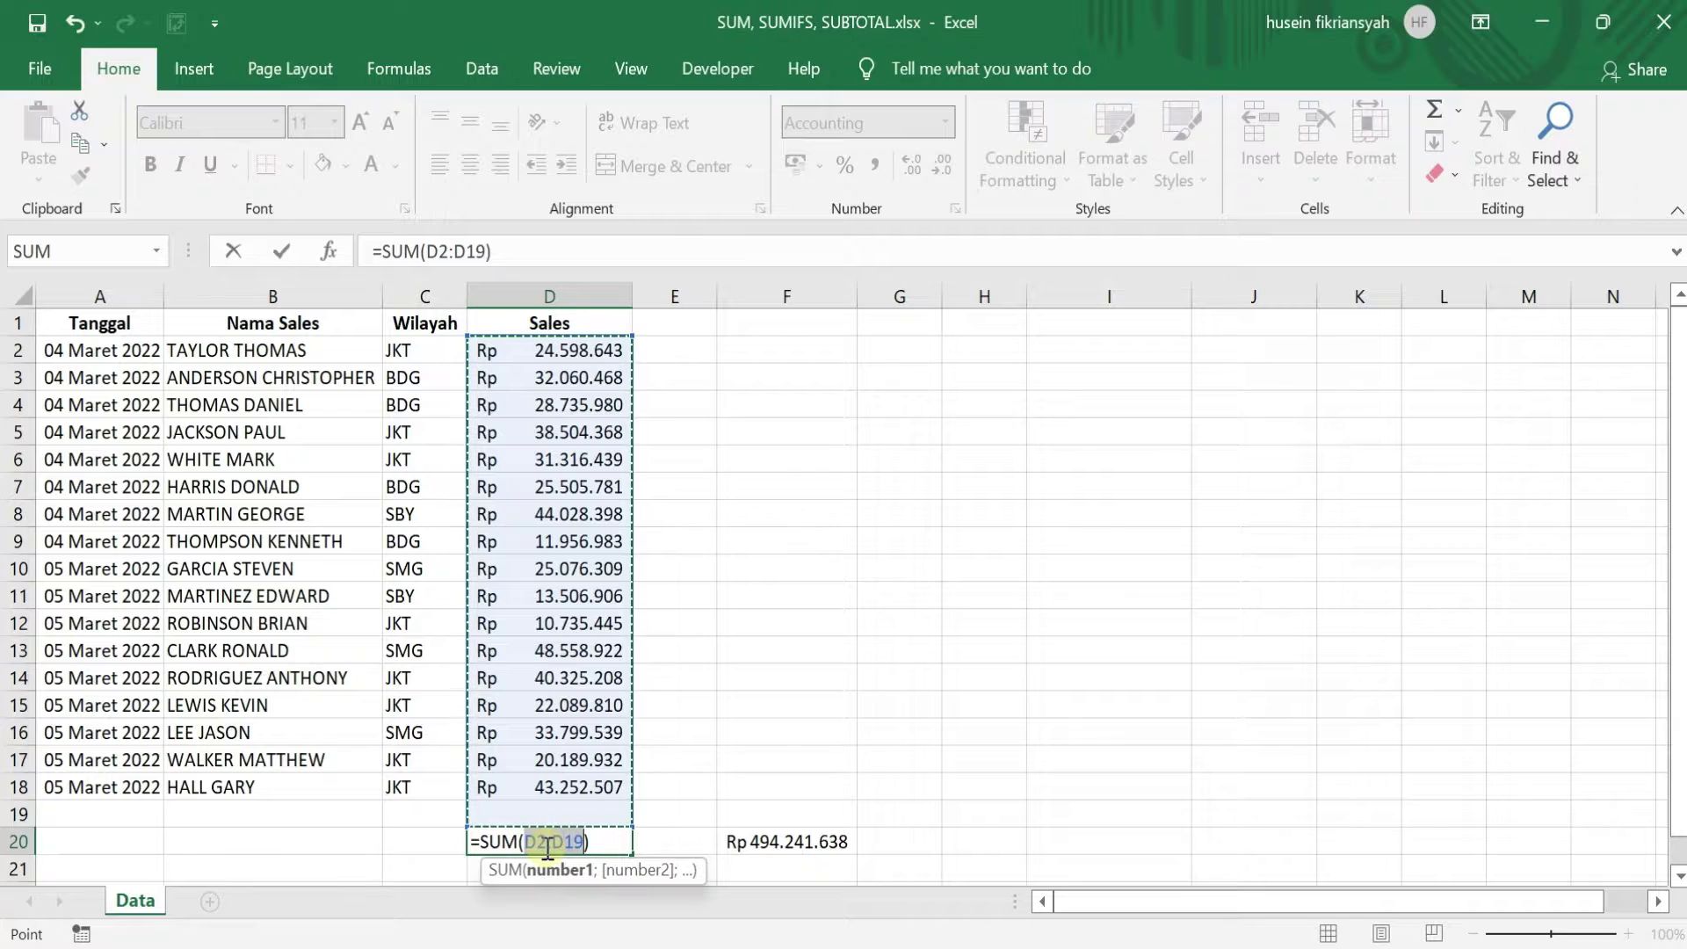
pyautogui.press('Return')
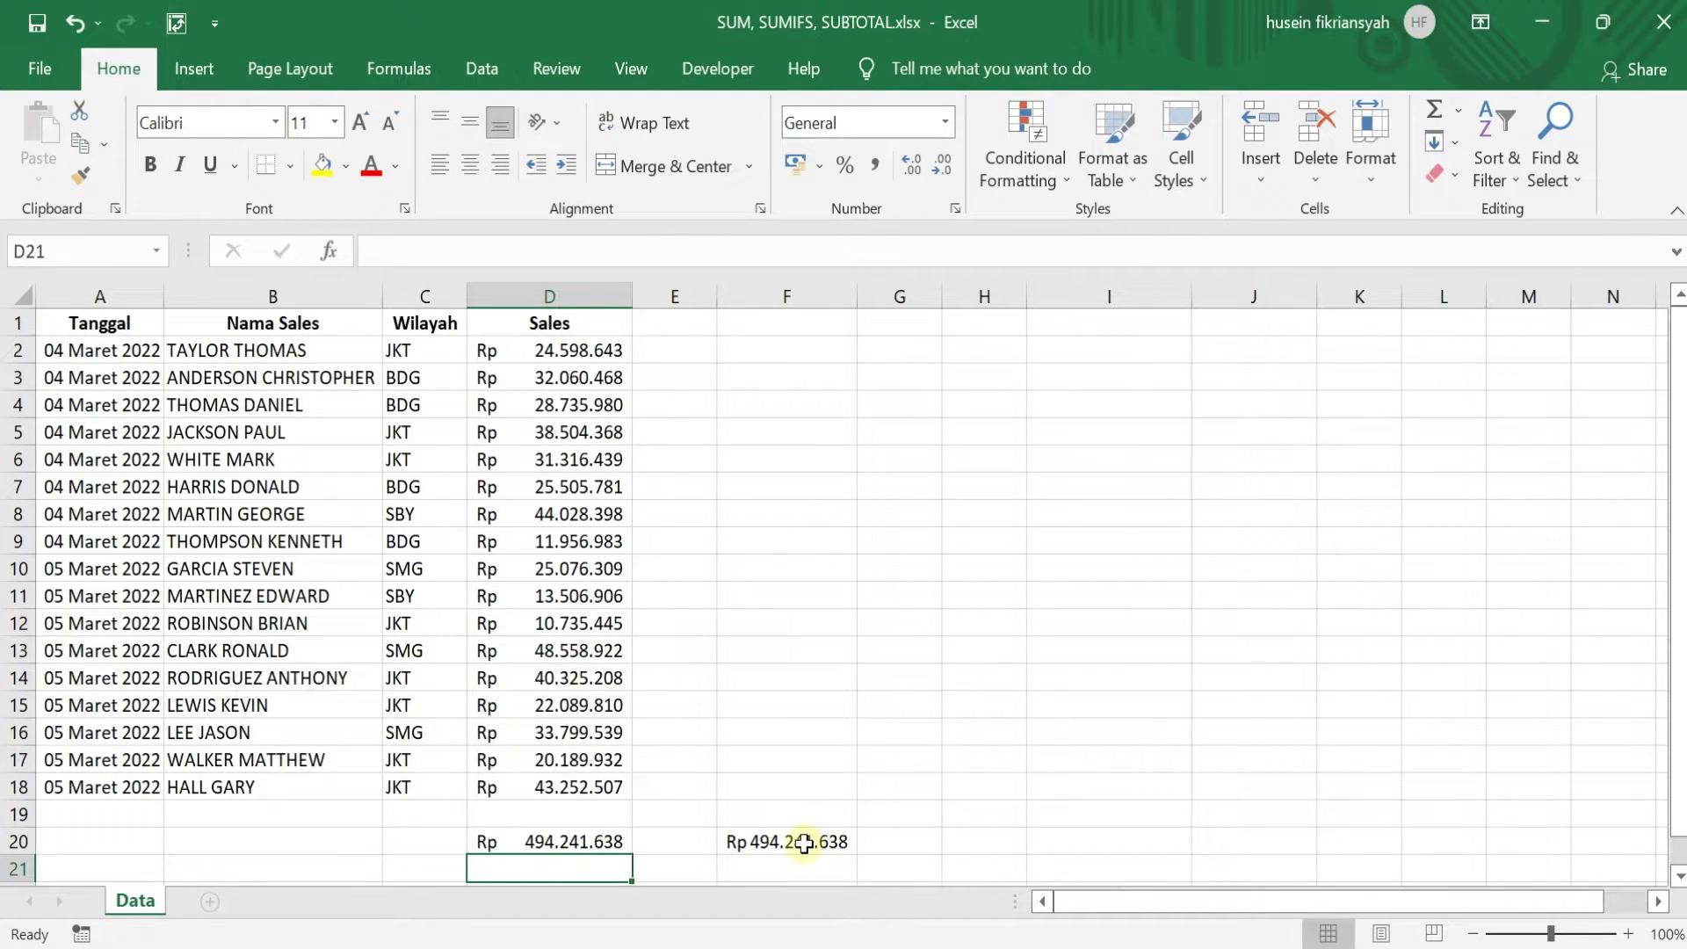
# - Compare the formulas in D20 and F20 and their positions relative to the Sales column
pyautogui.click(589, 842)
pyautogui.click(754, 842)
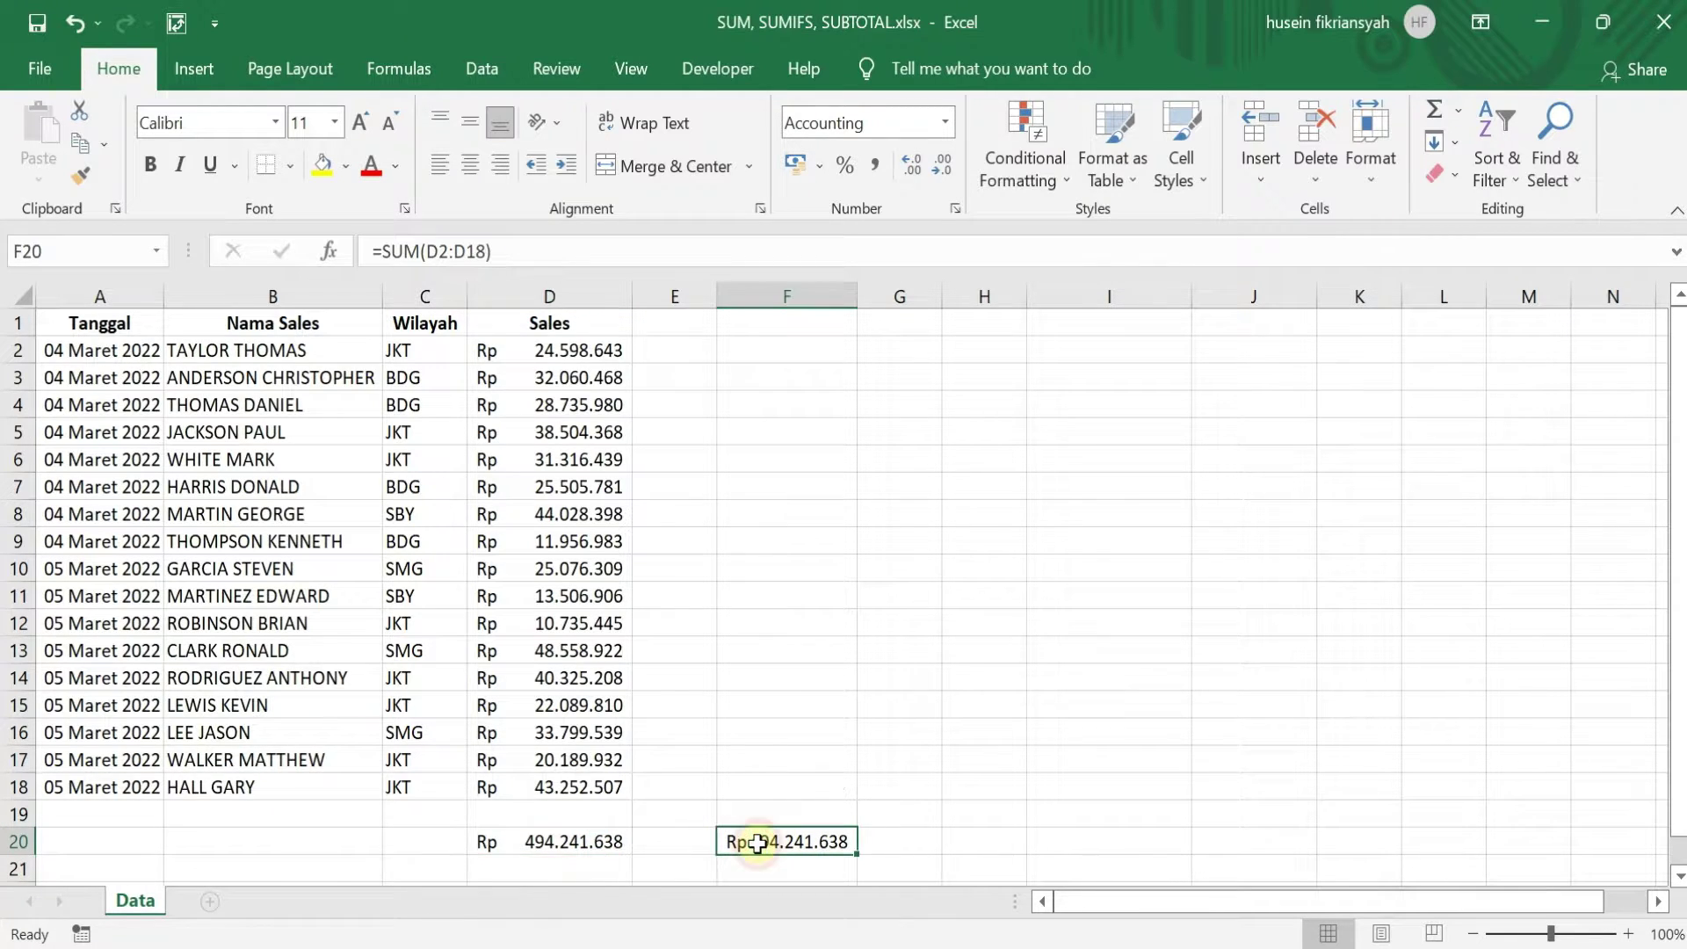
pyautogui.click(563, 842)
pyautogui.click(804, 842)
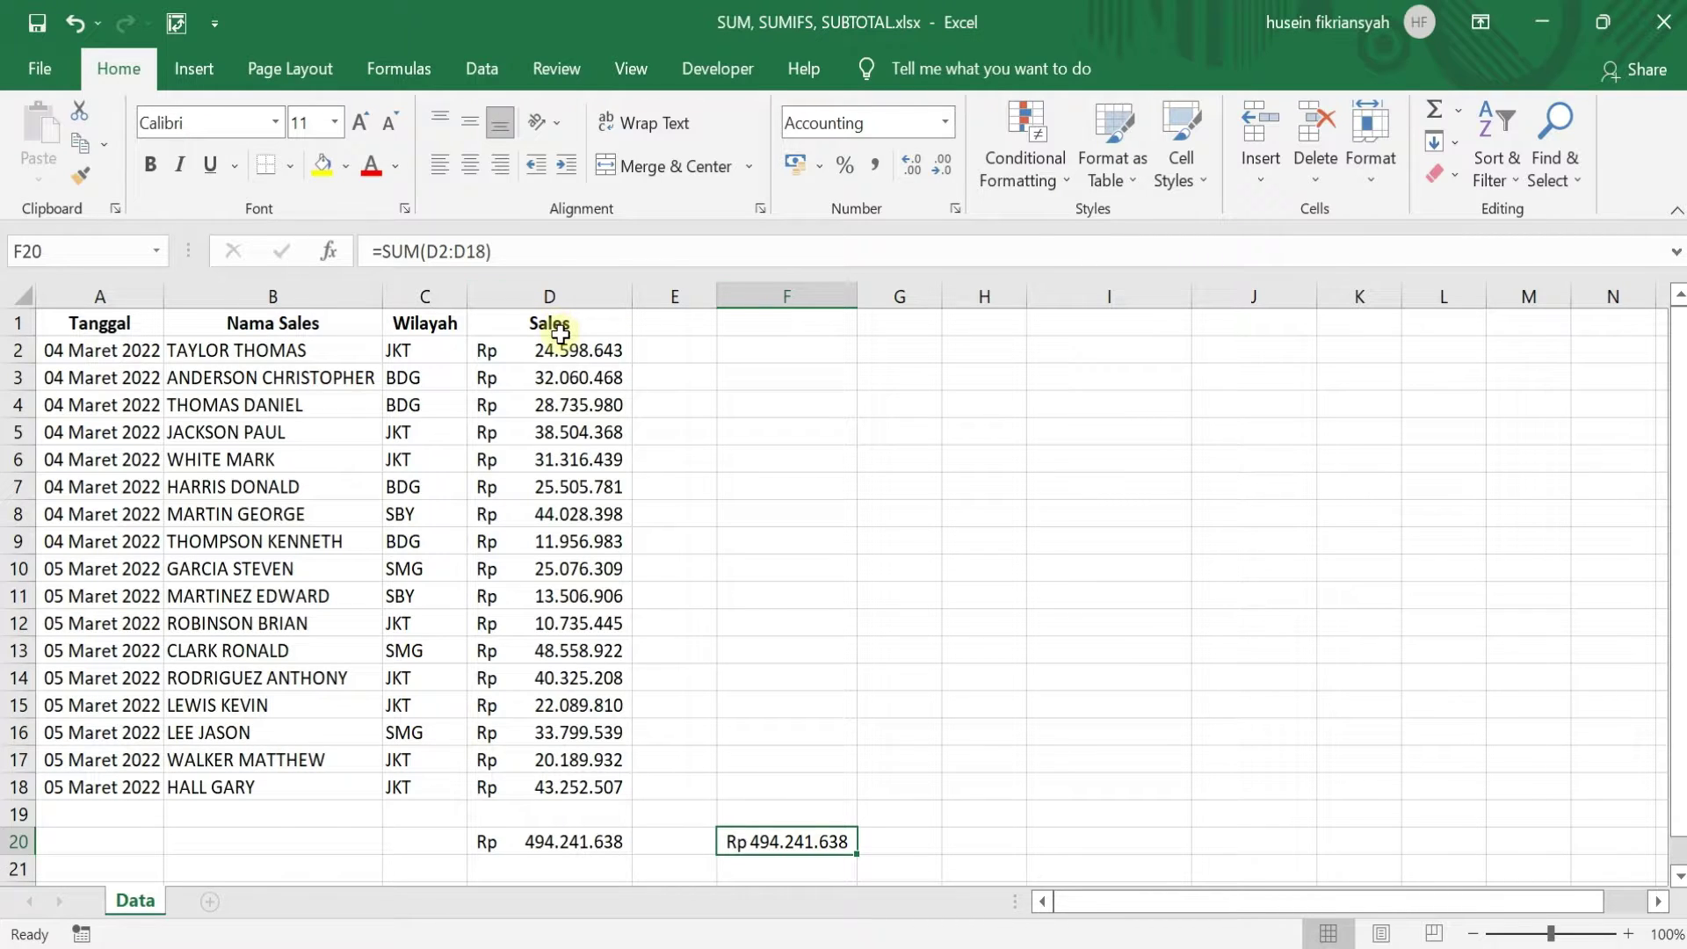
pyautogui.click(552, 297)
pyautogui.click(575, 652)
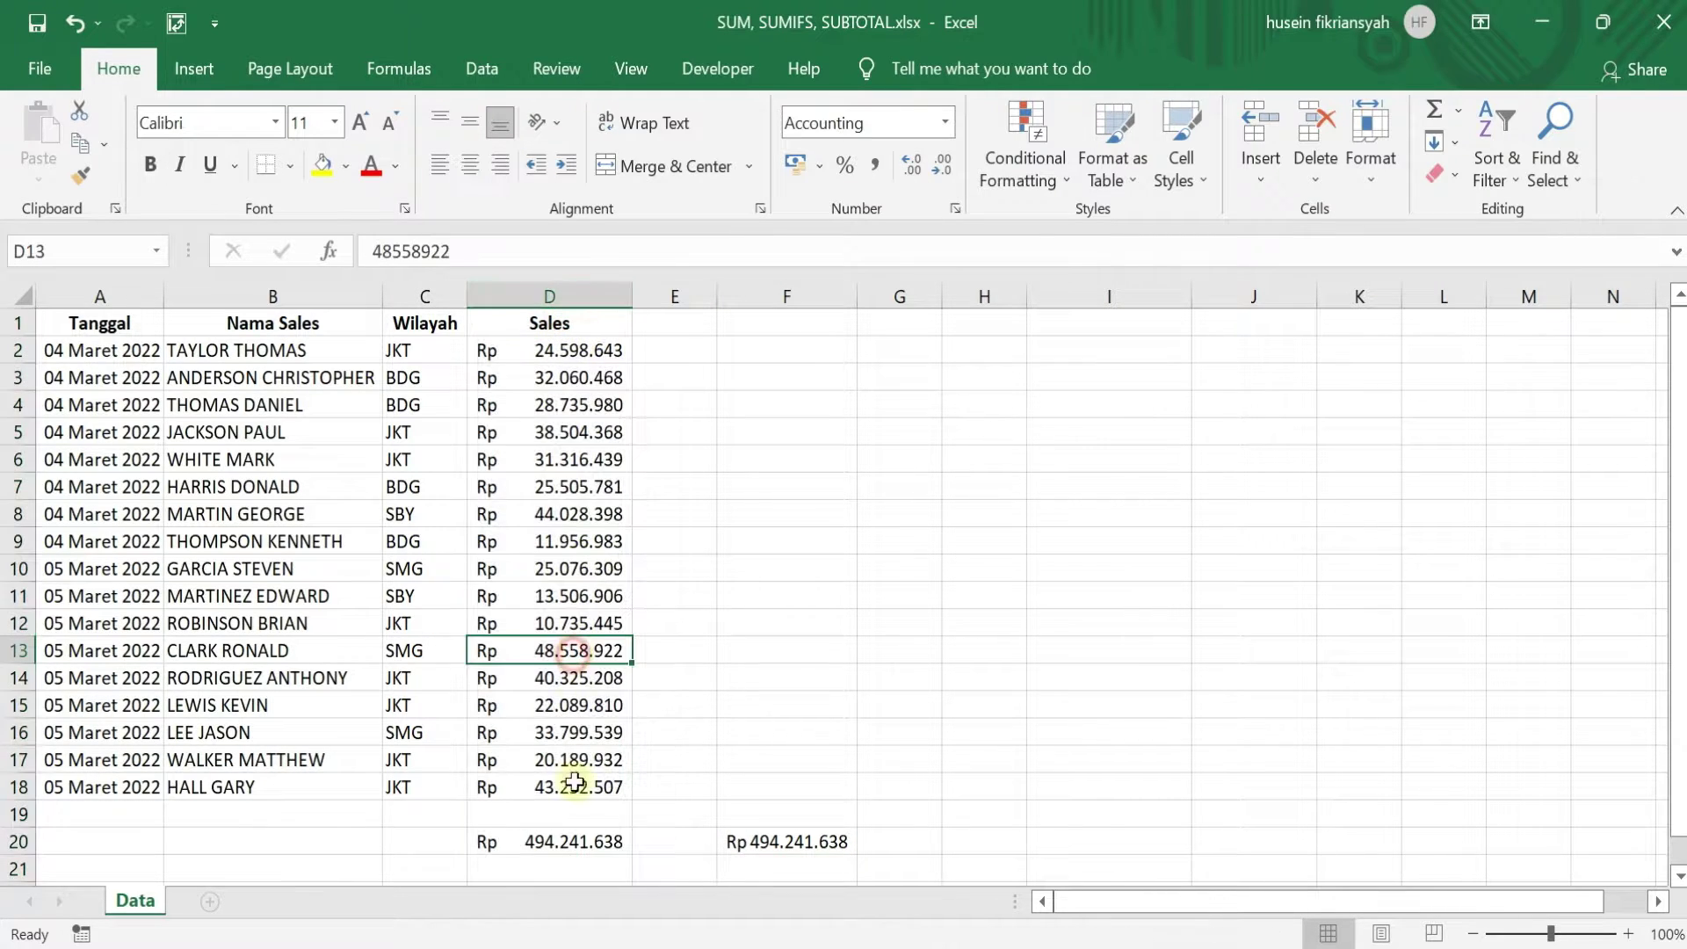
pyautogui.click(573, 846)
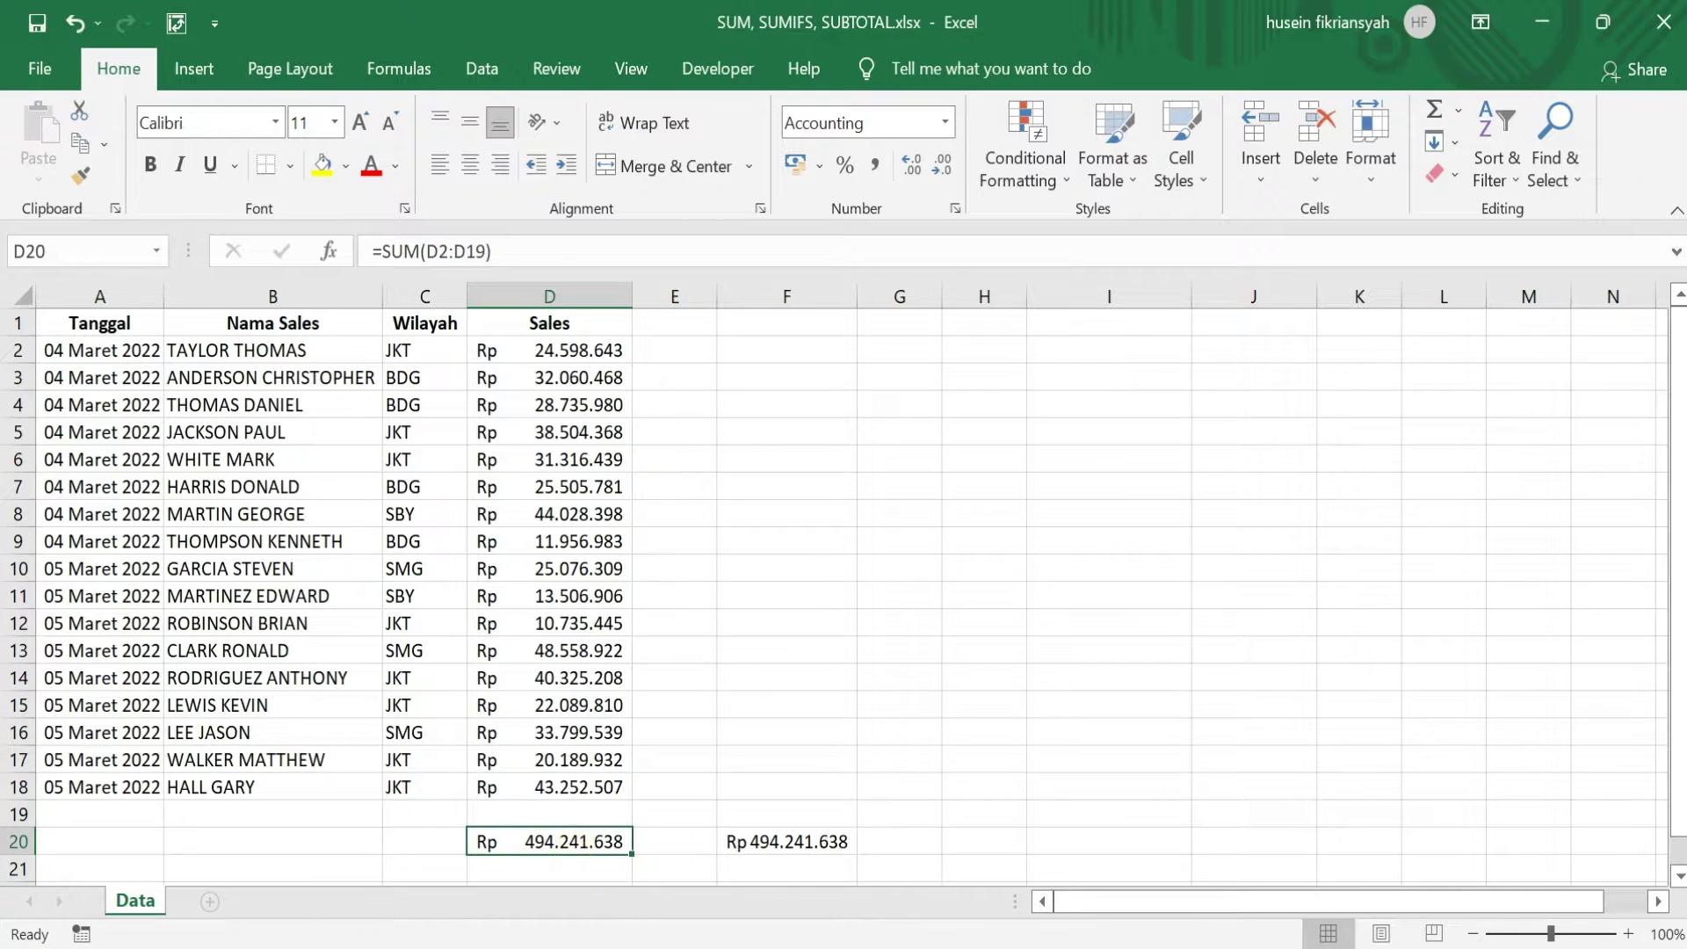
# - Insert an AutoSum formula in cell H20 and replace its suggested range with D2:D18
pyautogui.click(996, 843)
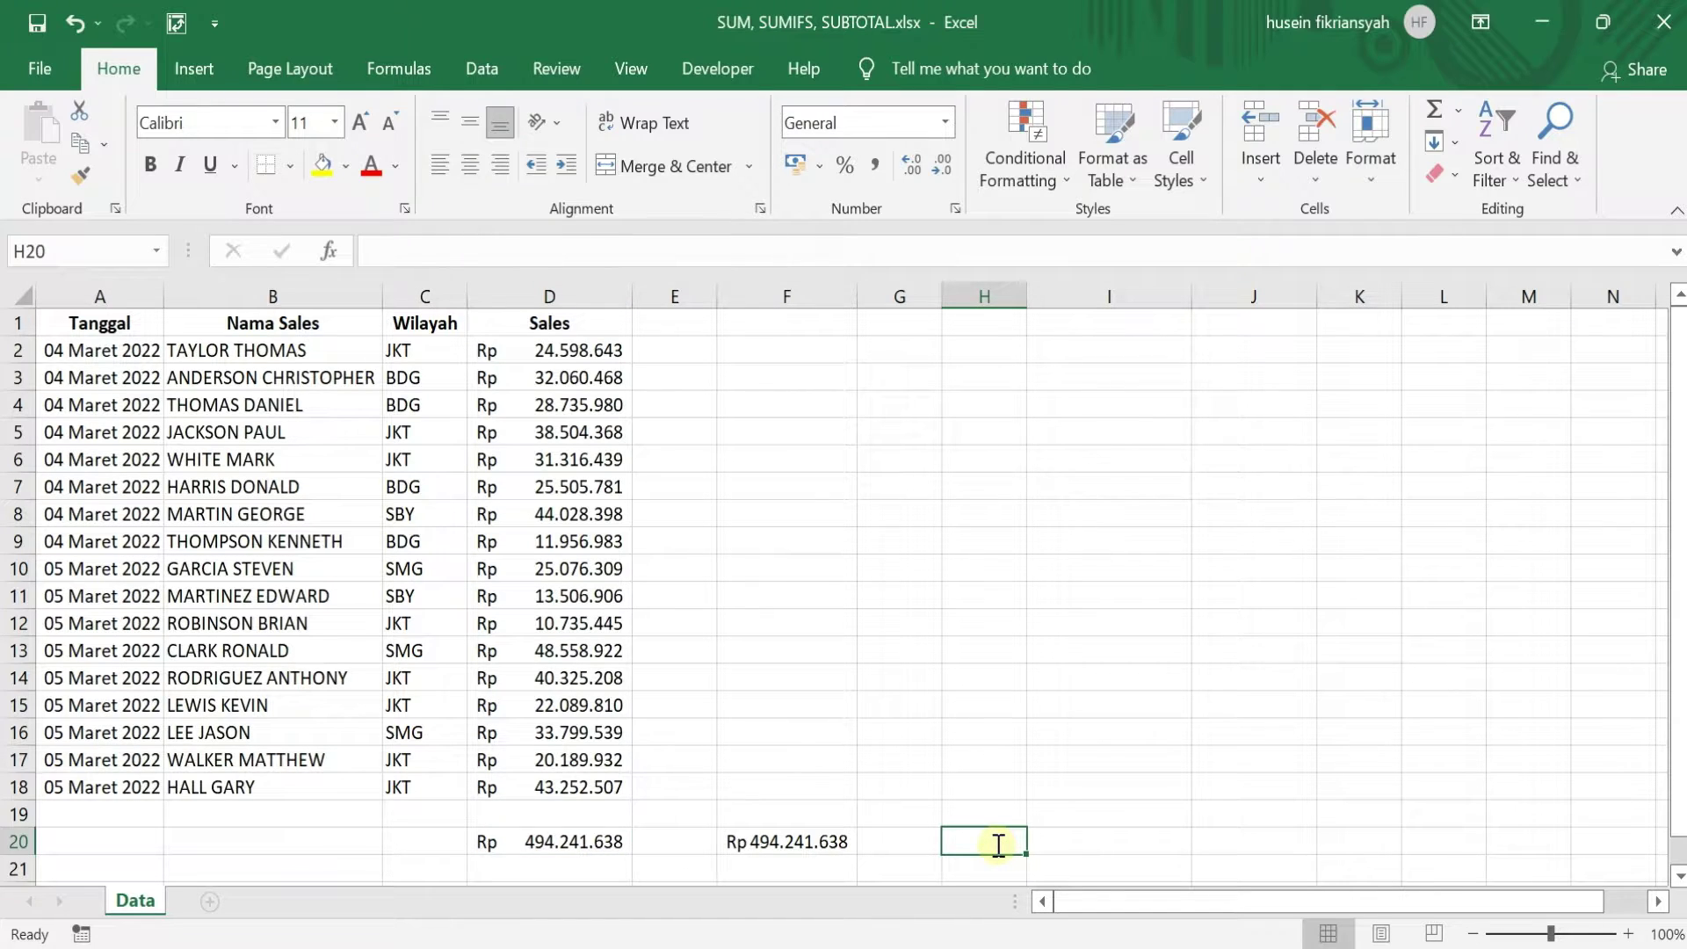
pyautogui.hotkey('alt', '=')
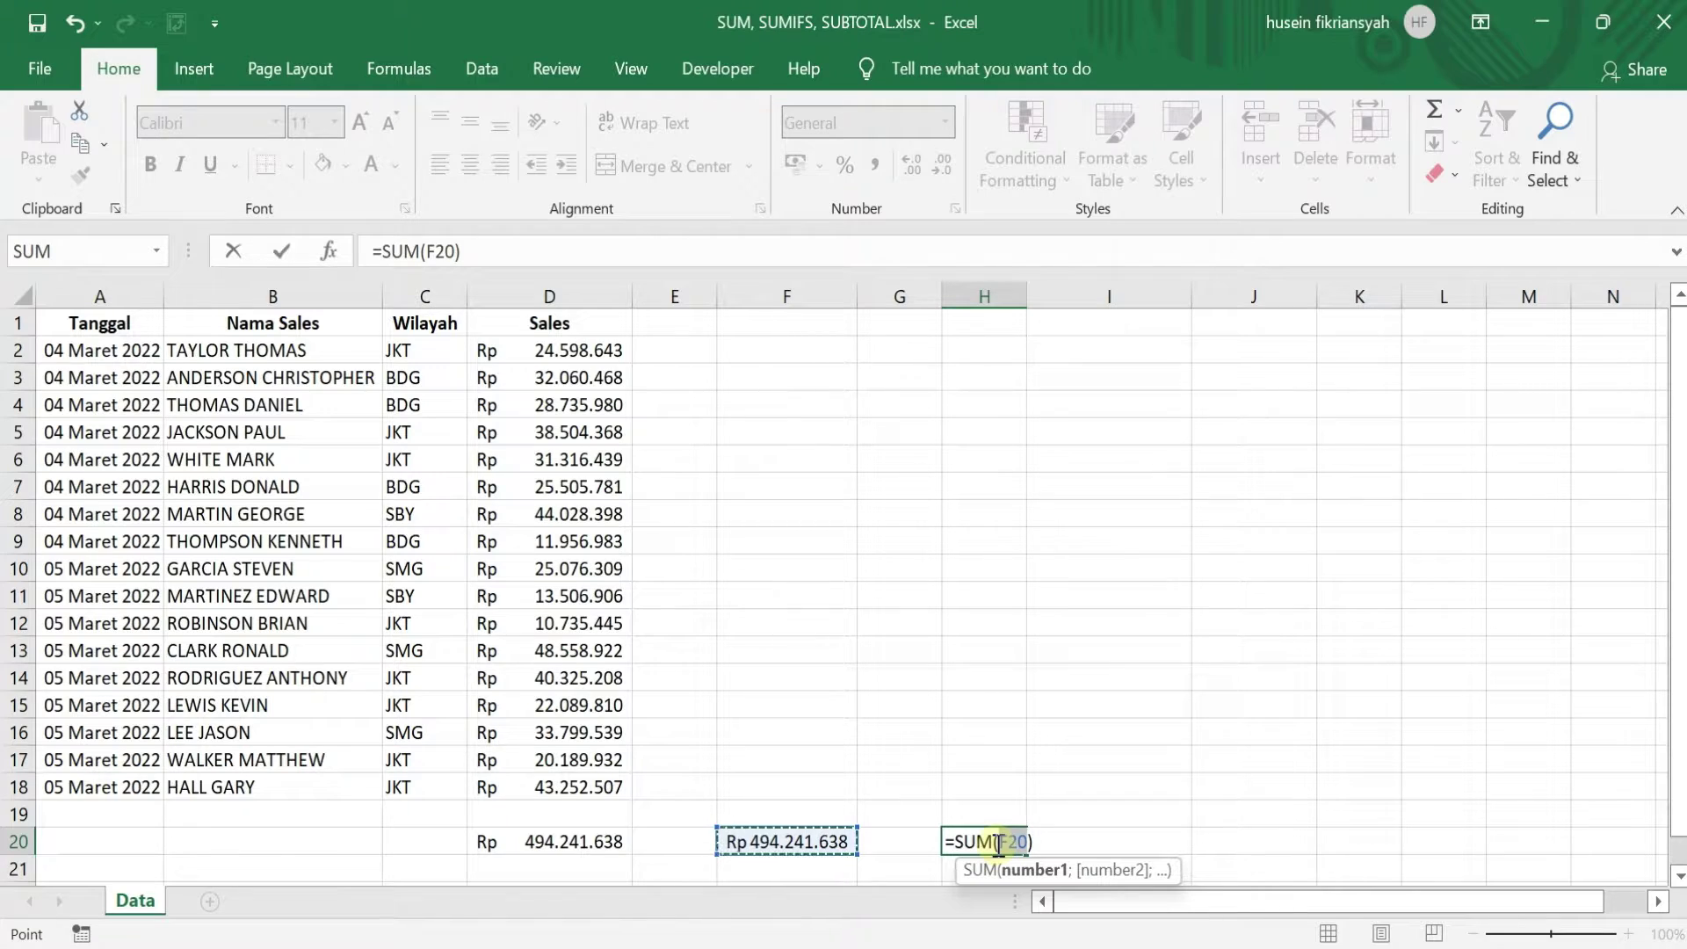
pyautogui.press('BackSpace')
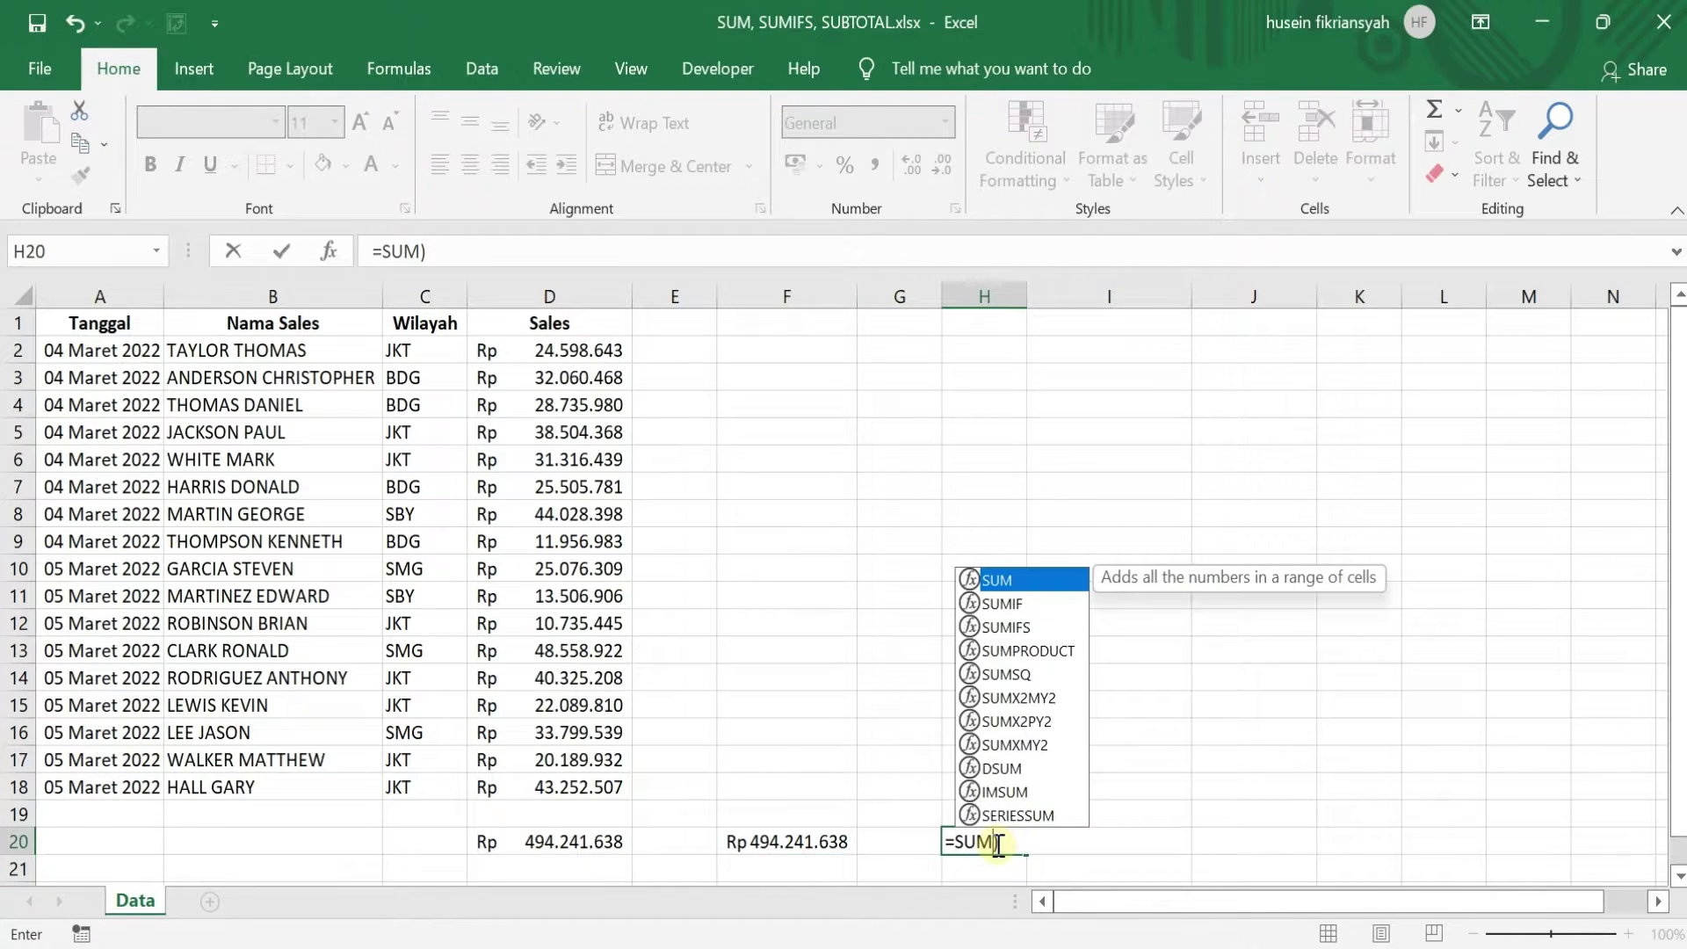
pyautogui.write('(')
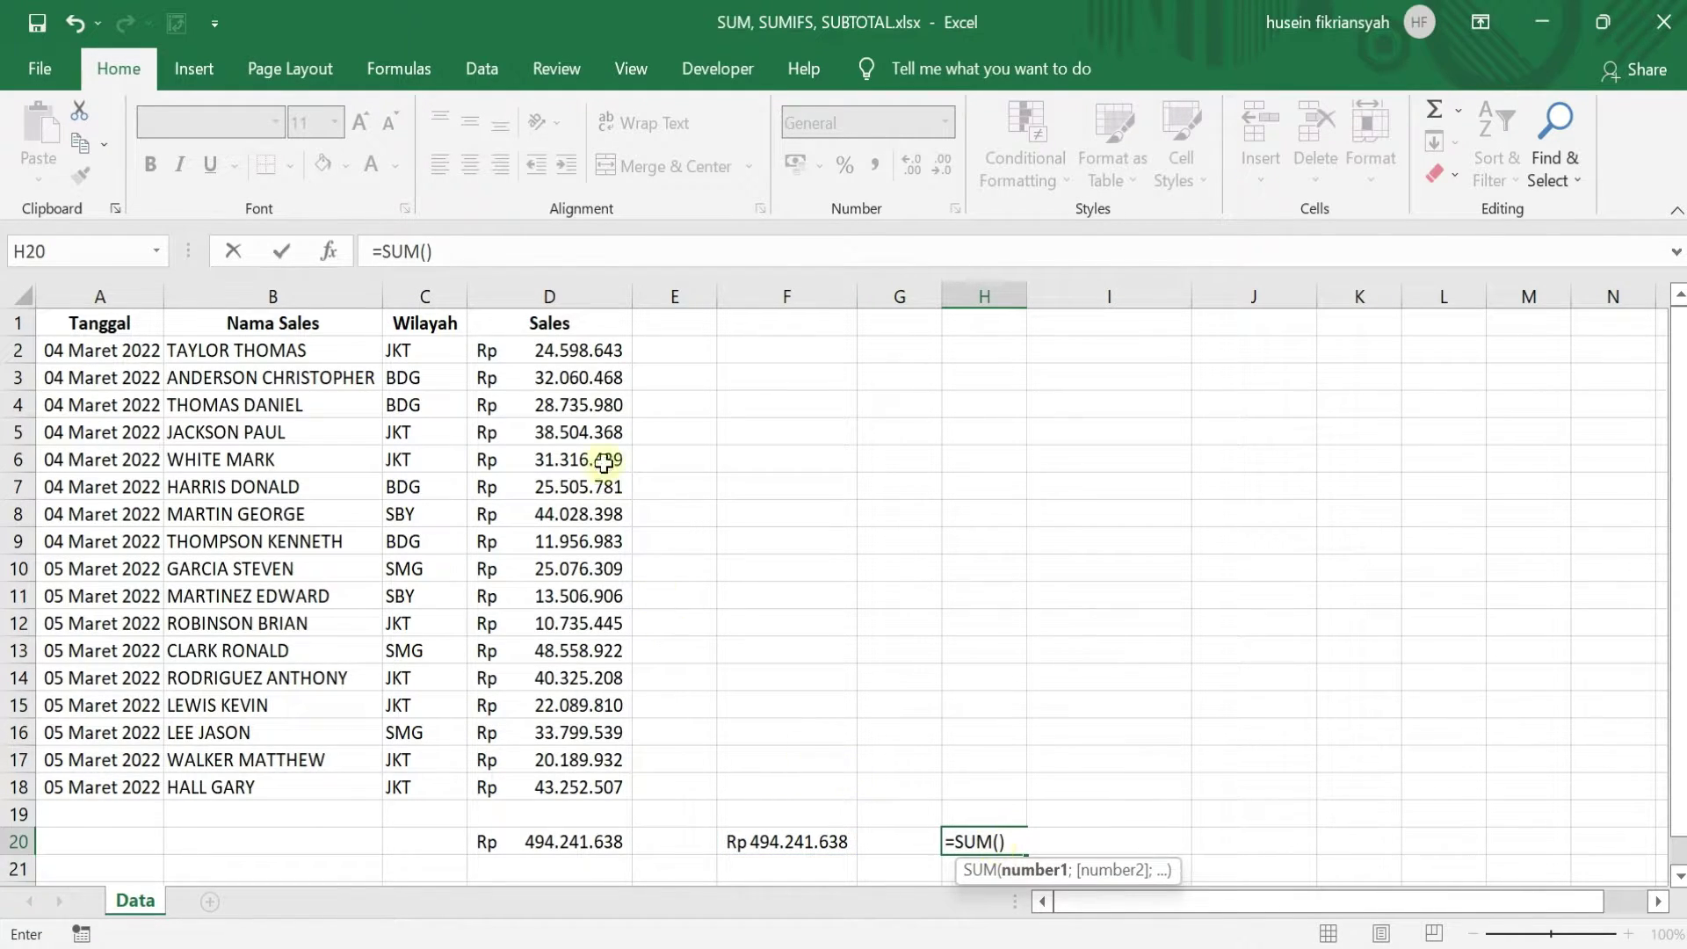
pyautogui.moveTo(606, 351); pyautogui.dragTo(598, 781)
pyautogui.press('Return')
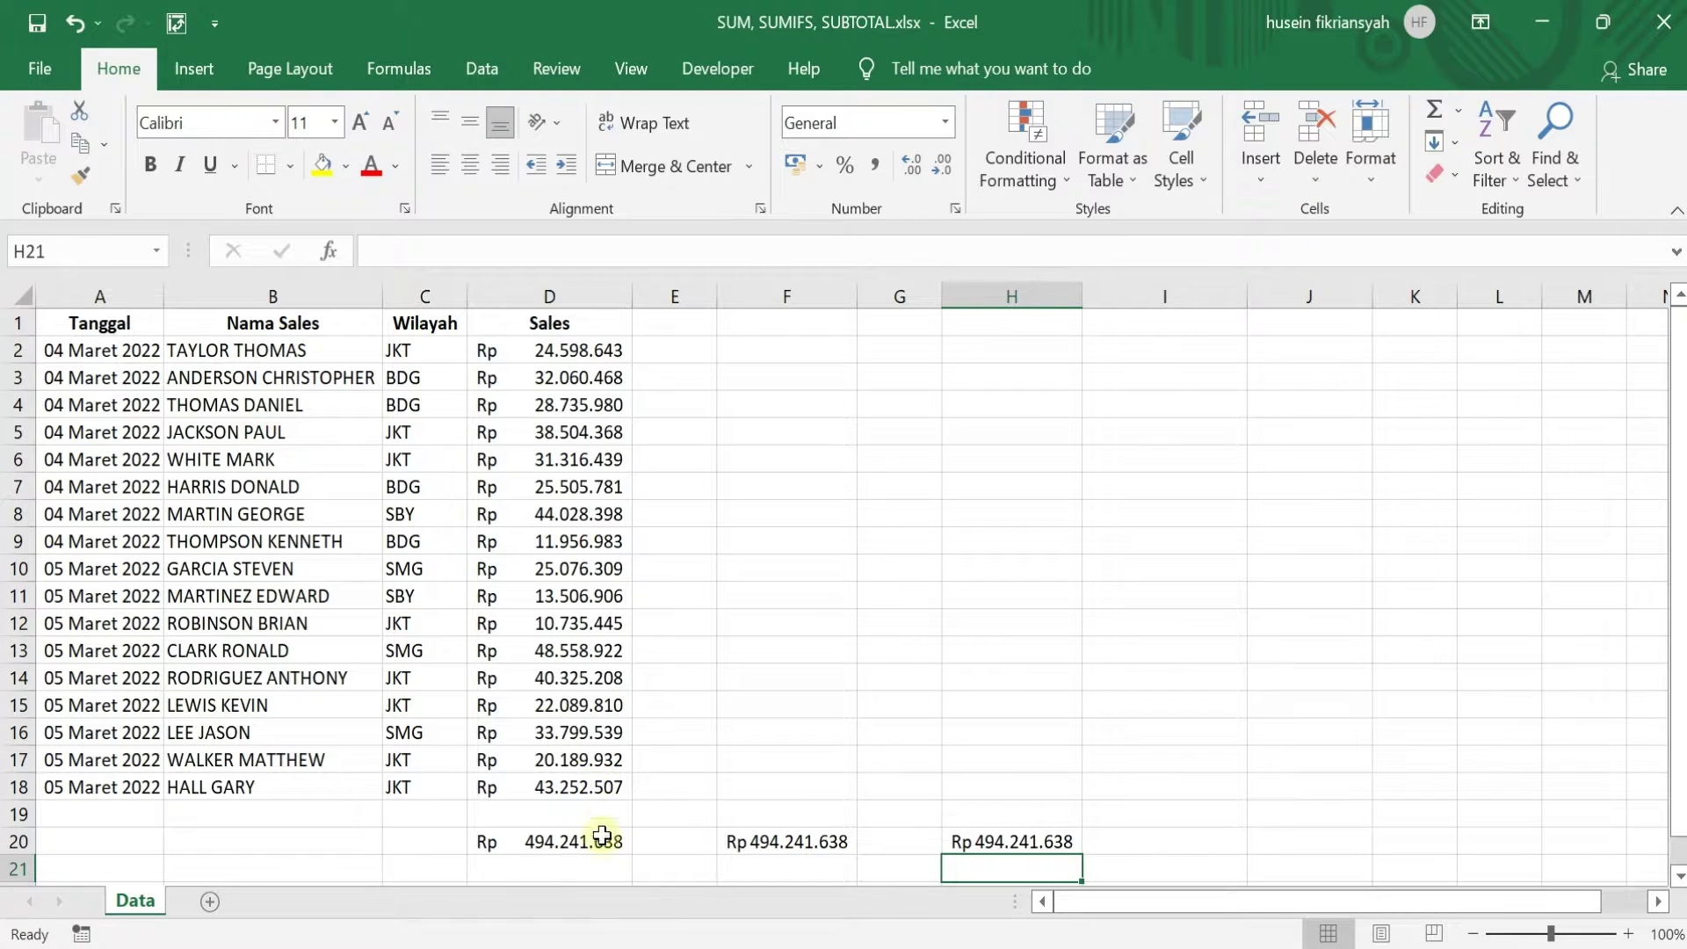
# - Delete the SUM formula from cell H20
pyautogui.click(1020, 844)
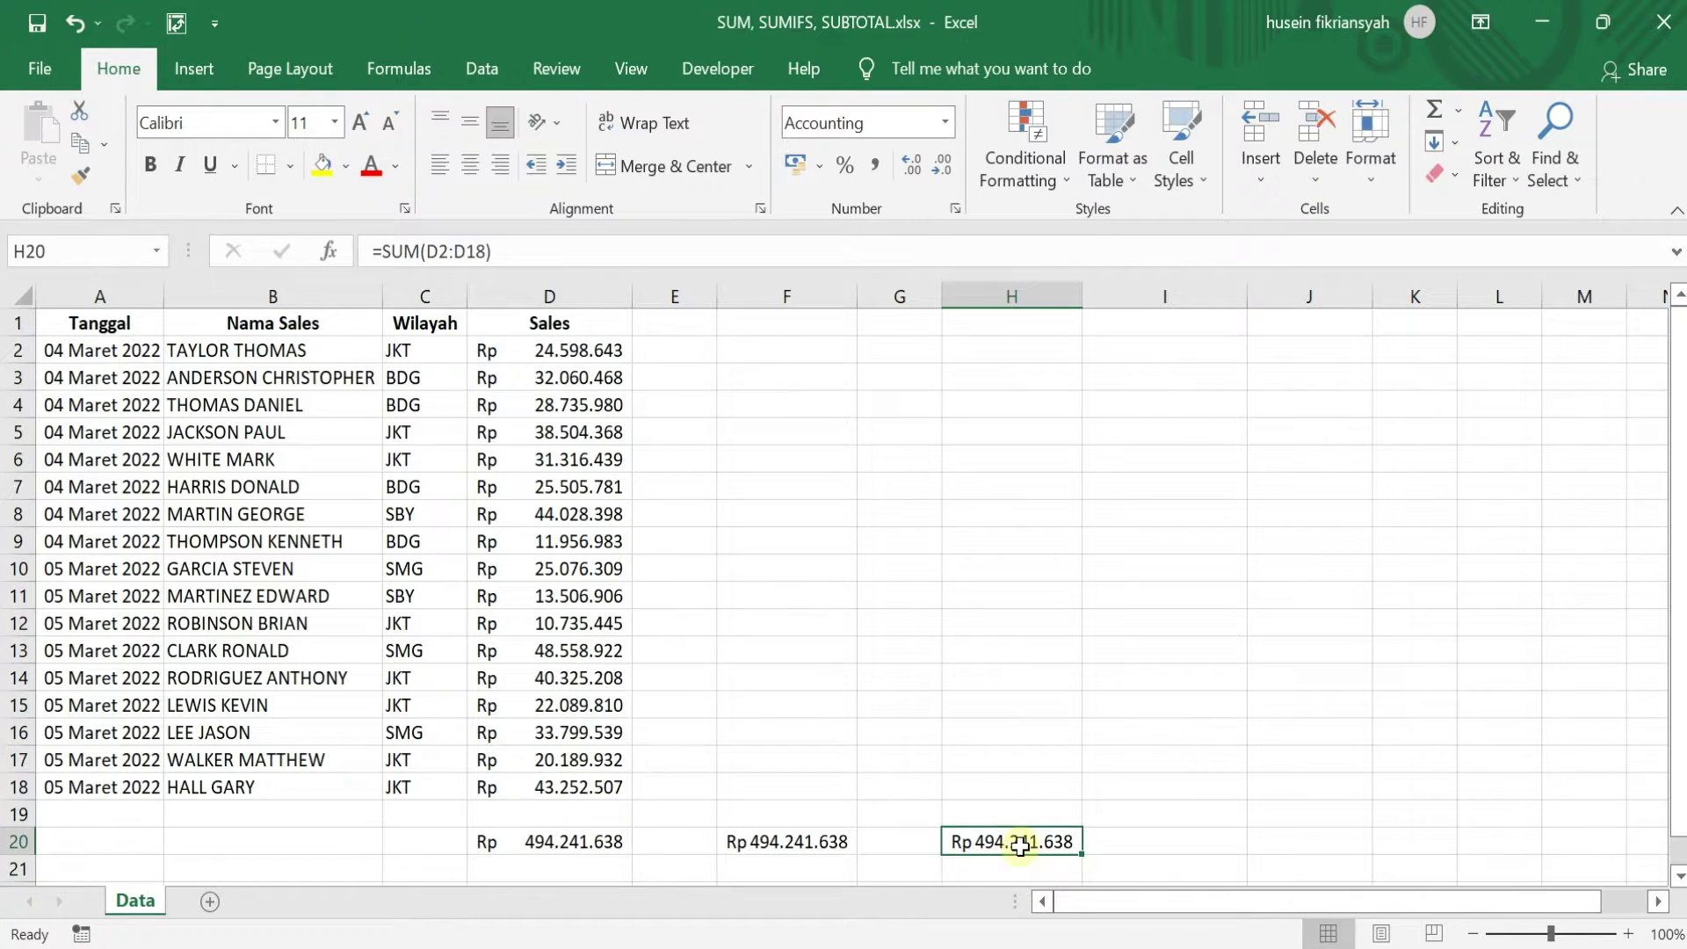
pyautogui.press('Delete')
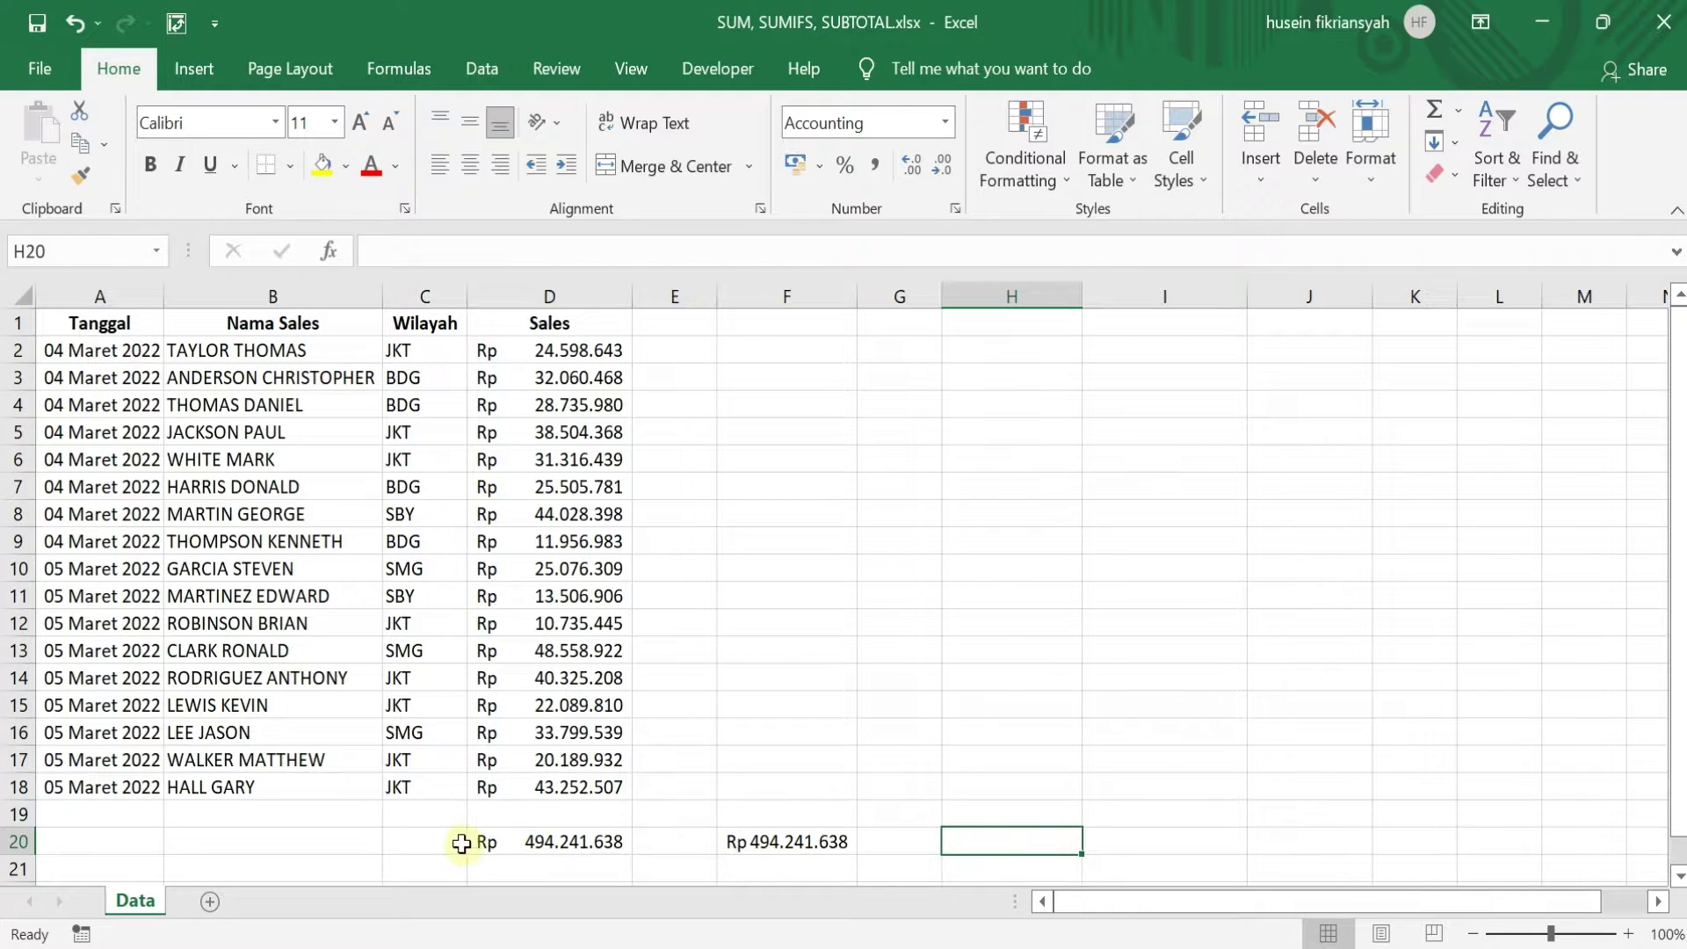
# - Examine the sales records in A2:D19 and the SUM formula in cell D20
pyautogui.click(540, 843)
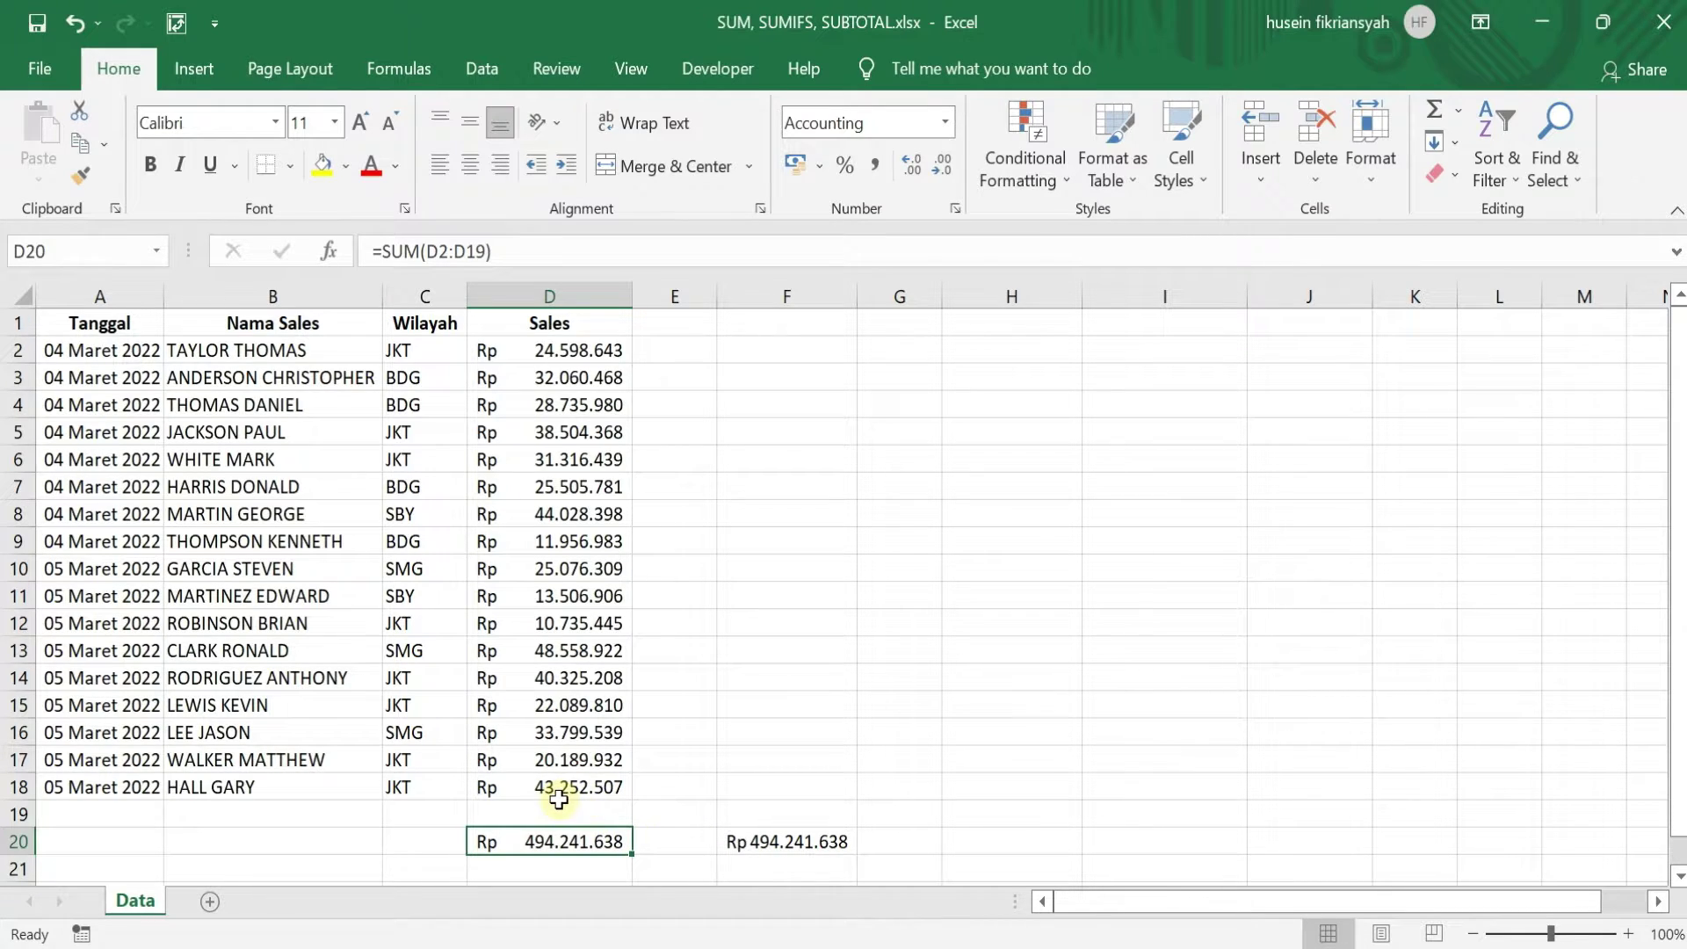
pyautogui.moveTo(62, 350); pyautogui.dragTo(562, 804)
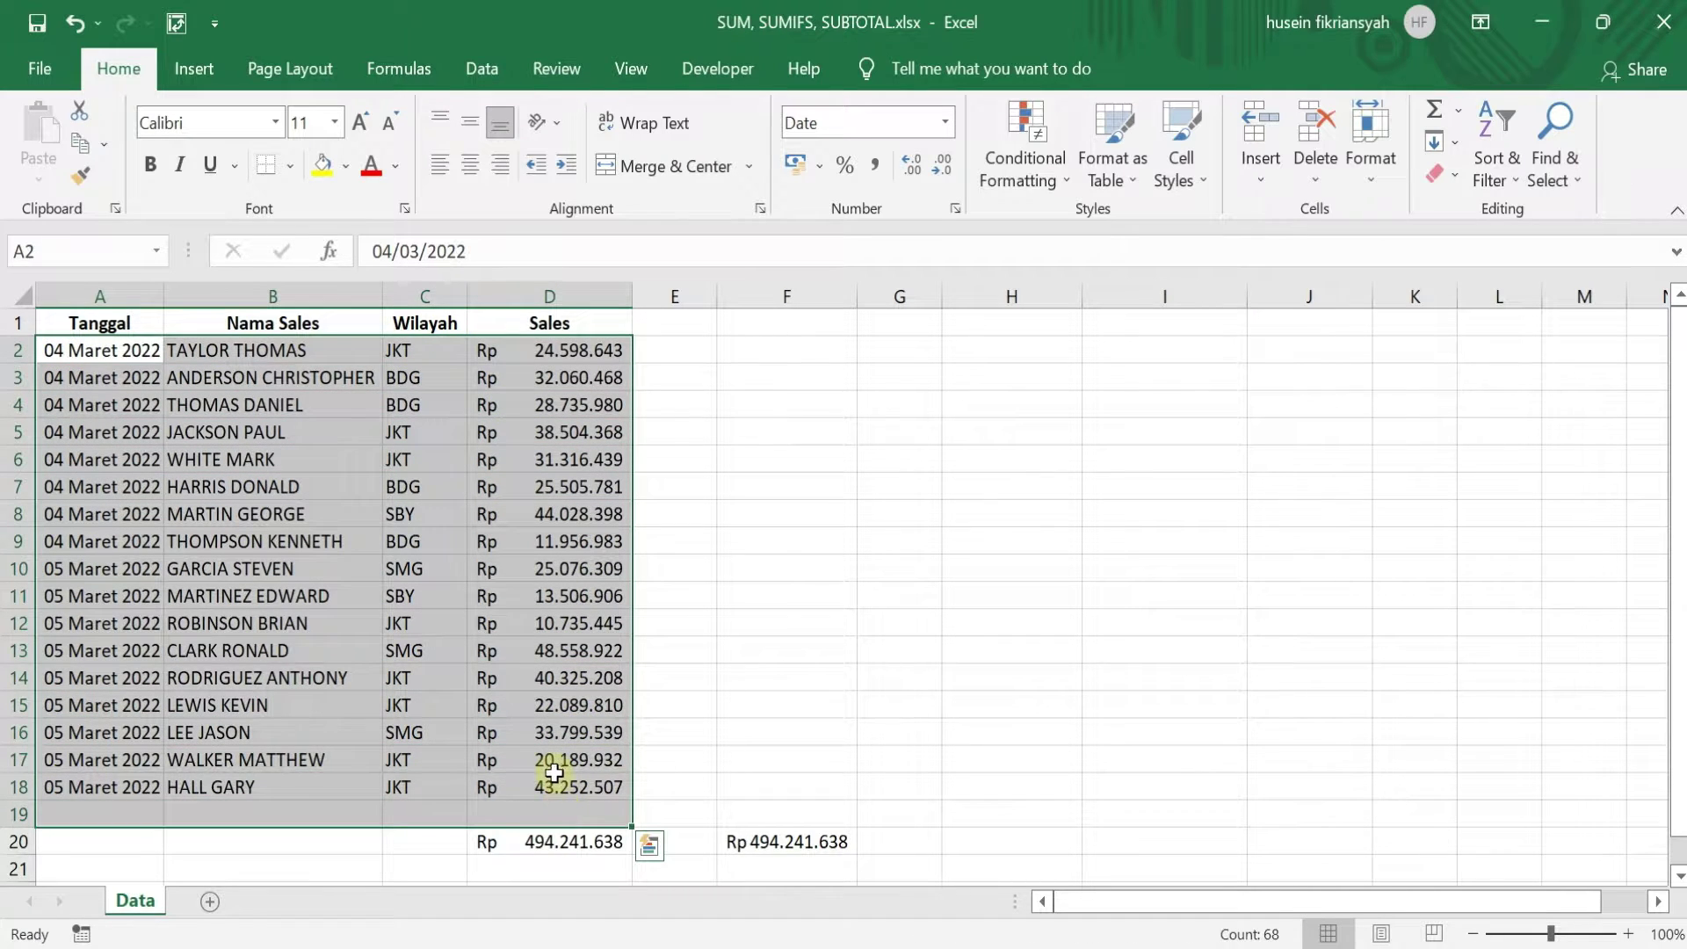
pyautogui.click(564, 761)
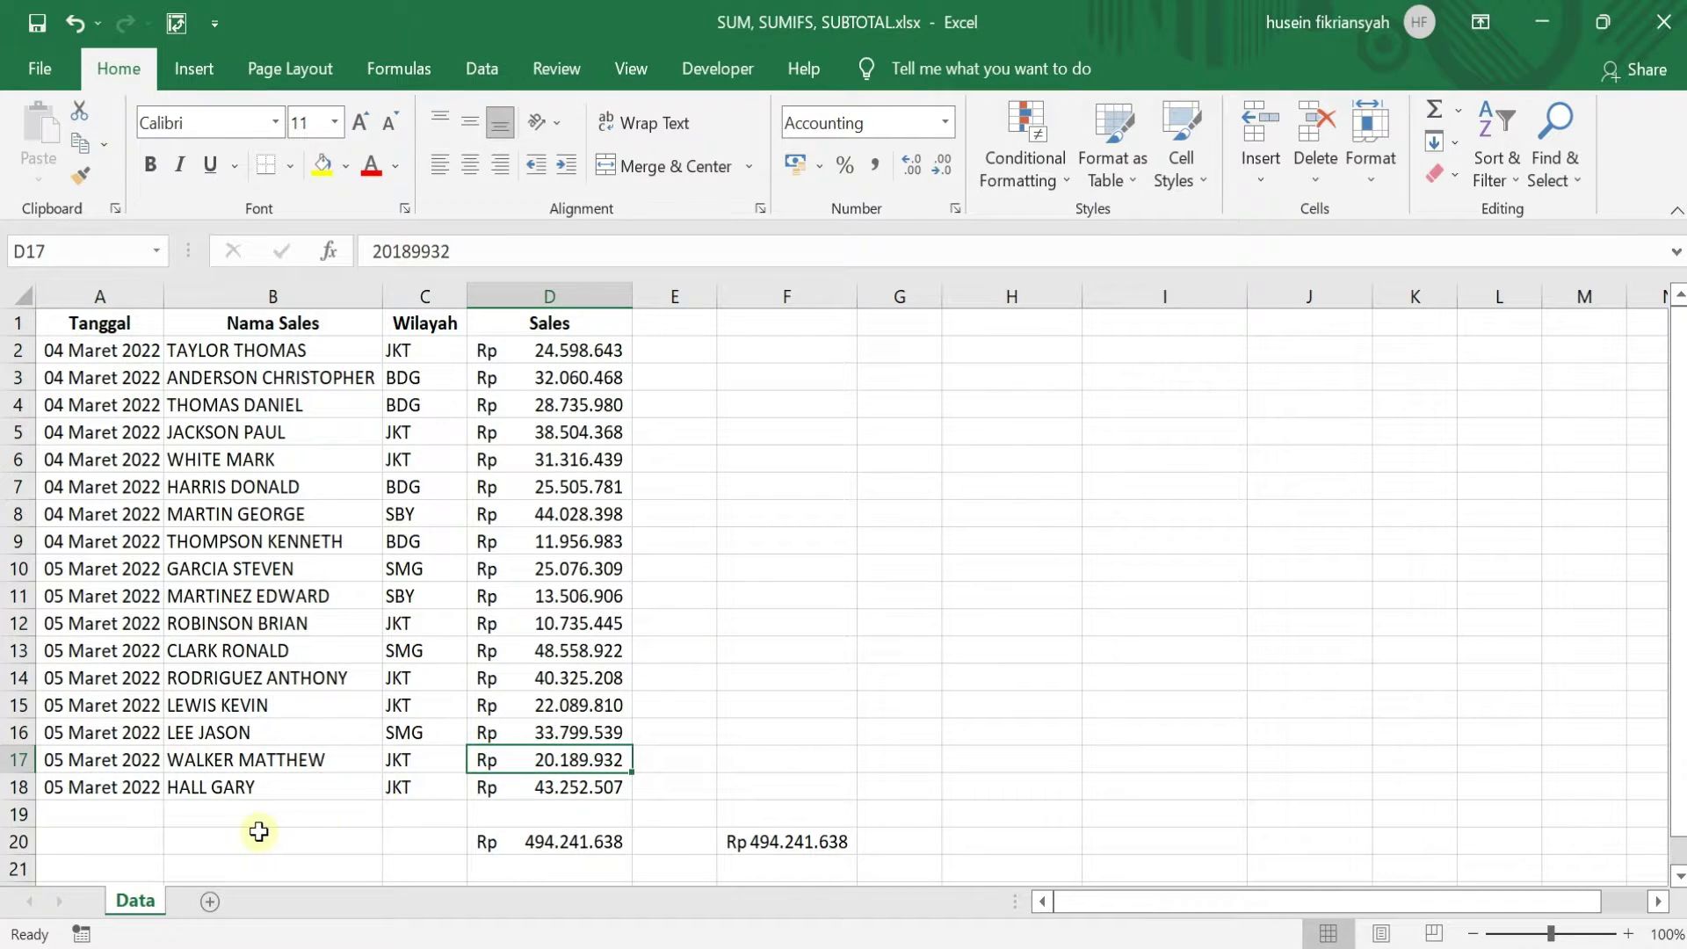
pyautogui.click(592, 837)
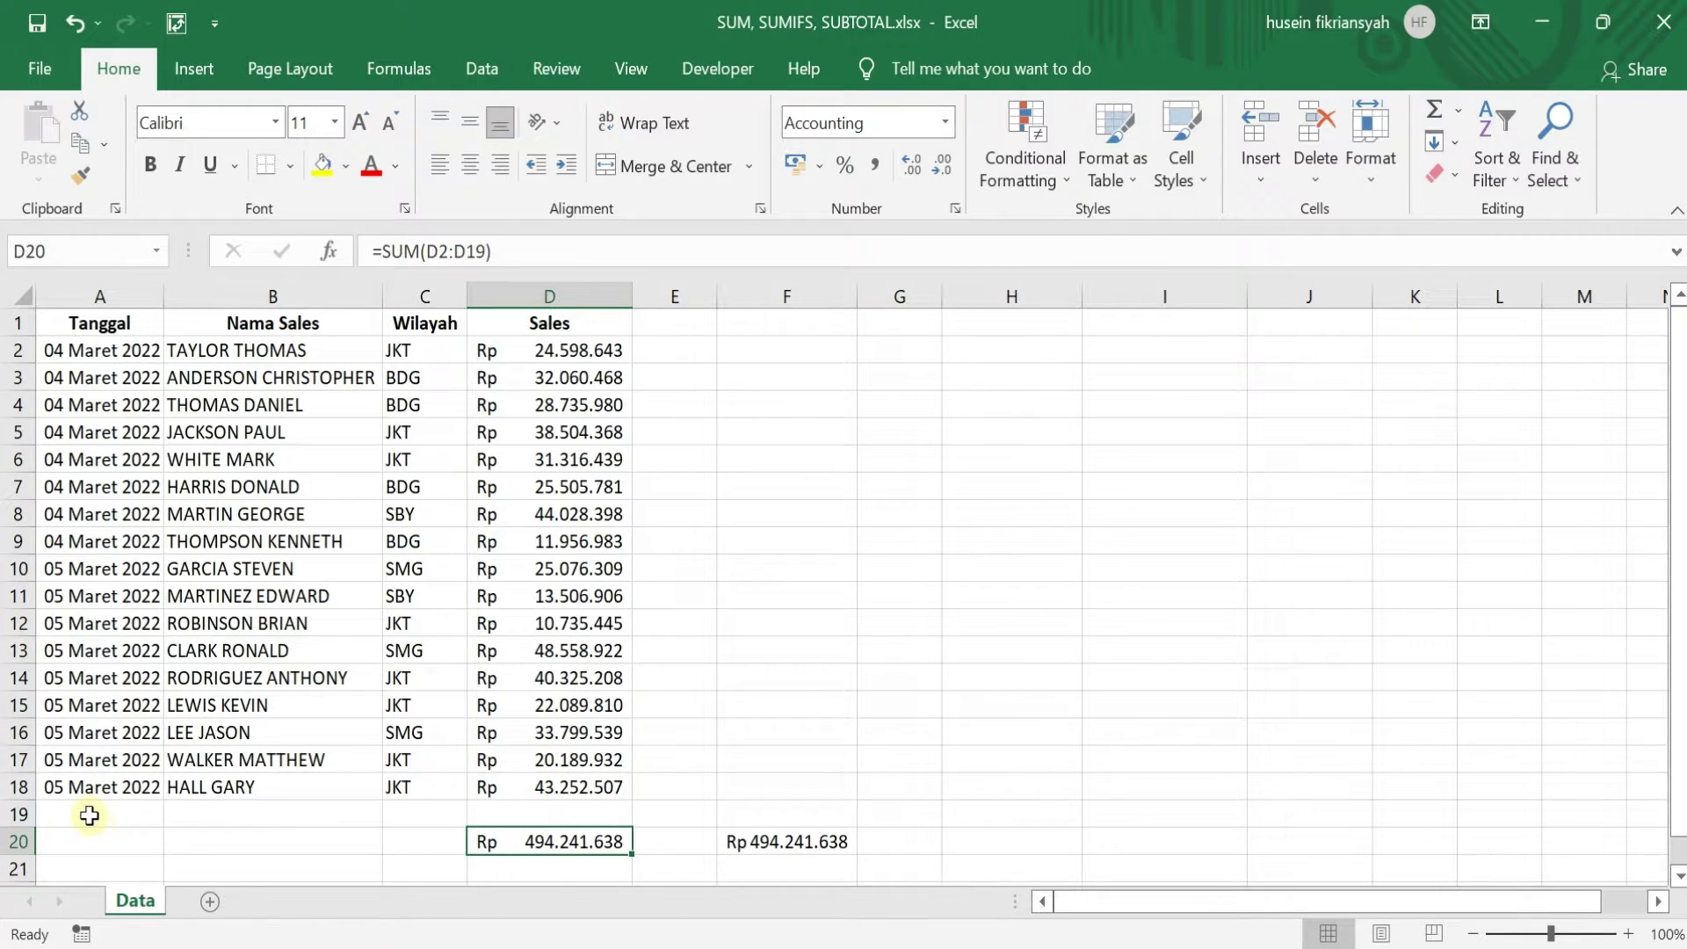
# - Copy the sales record in A16:D16 and paste it into the empty row 19 starting at A19
pyautogui.click(88, 816)
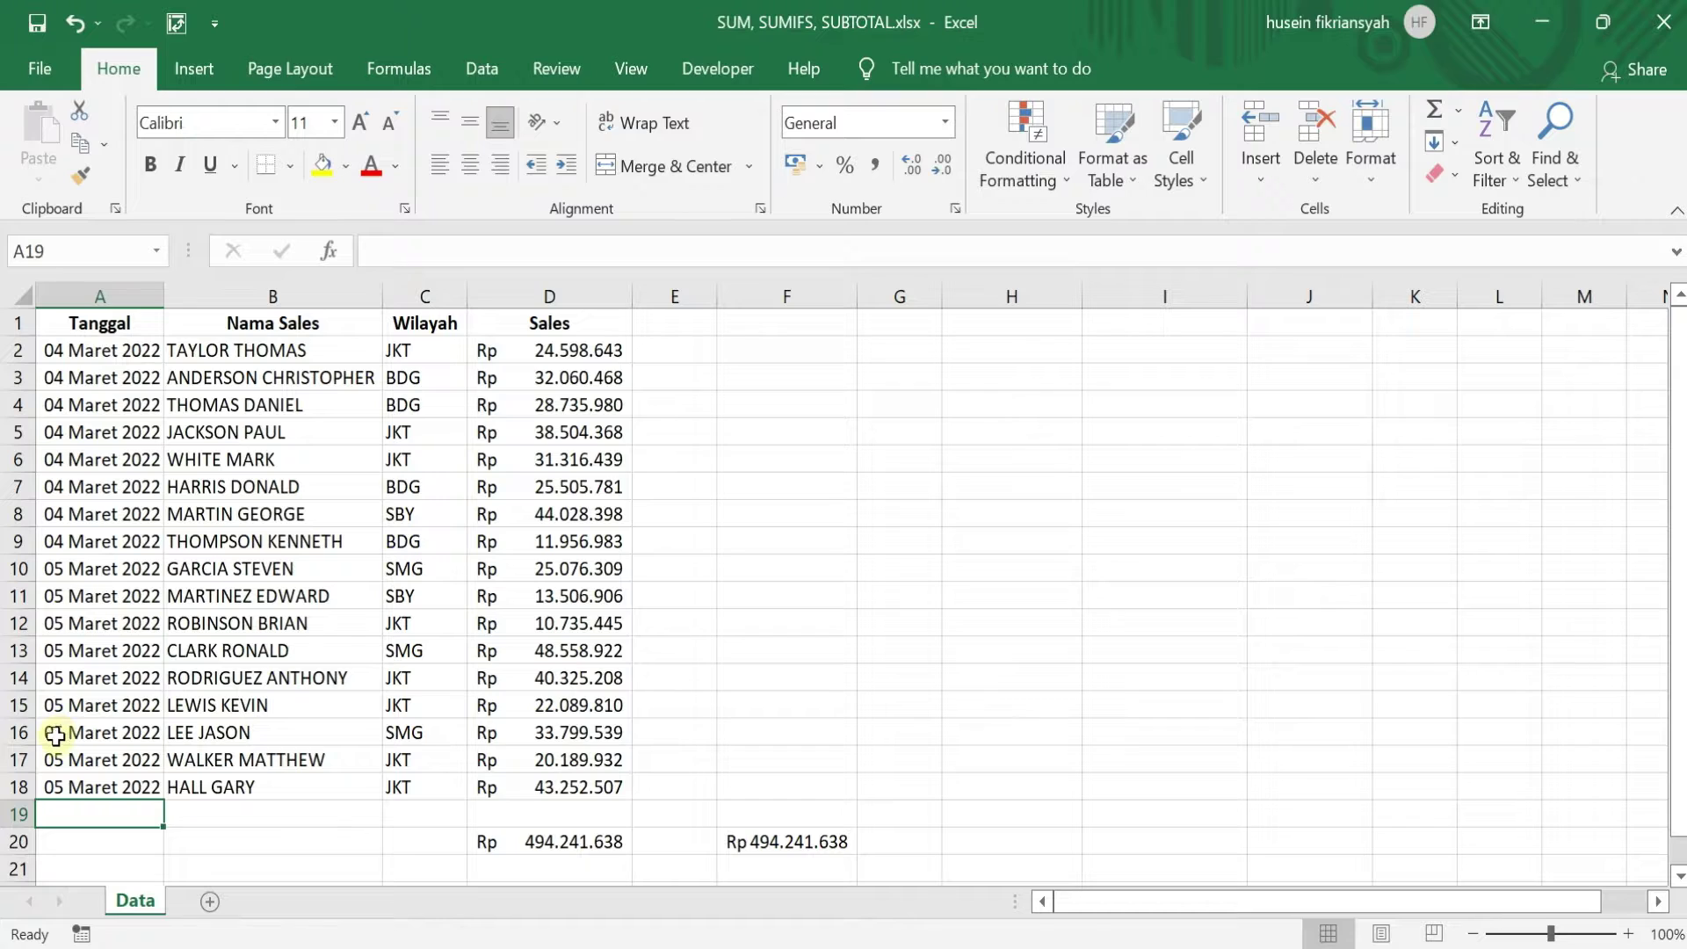
pyautogui.moveTo(47, 737); pyautogui.dragTo(571, 733)
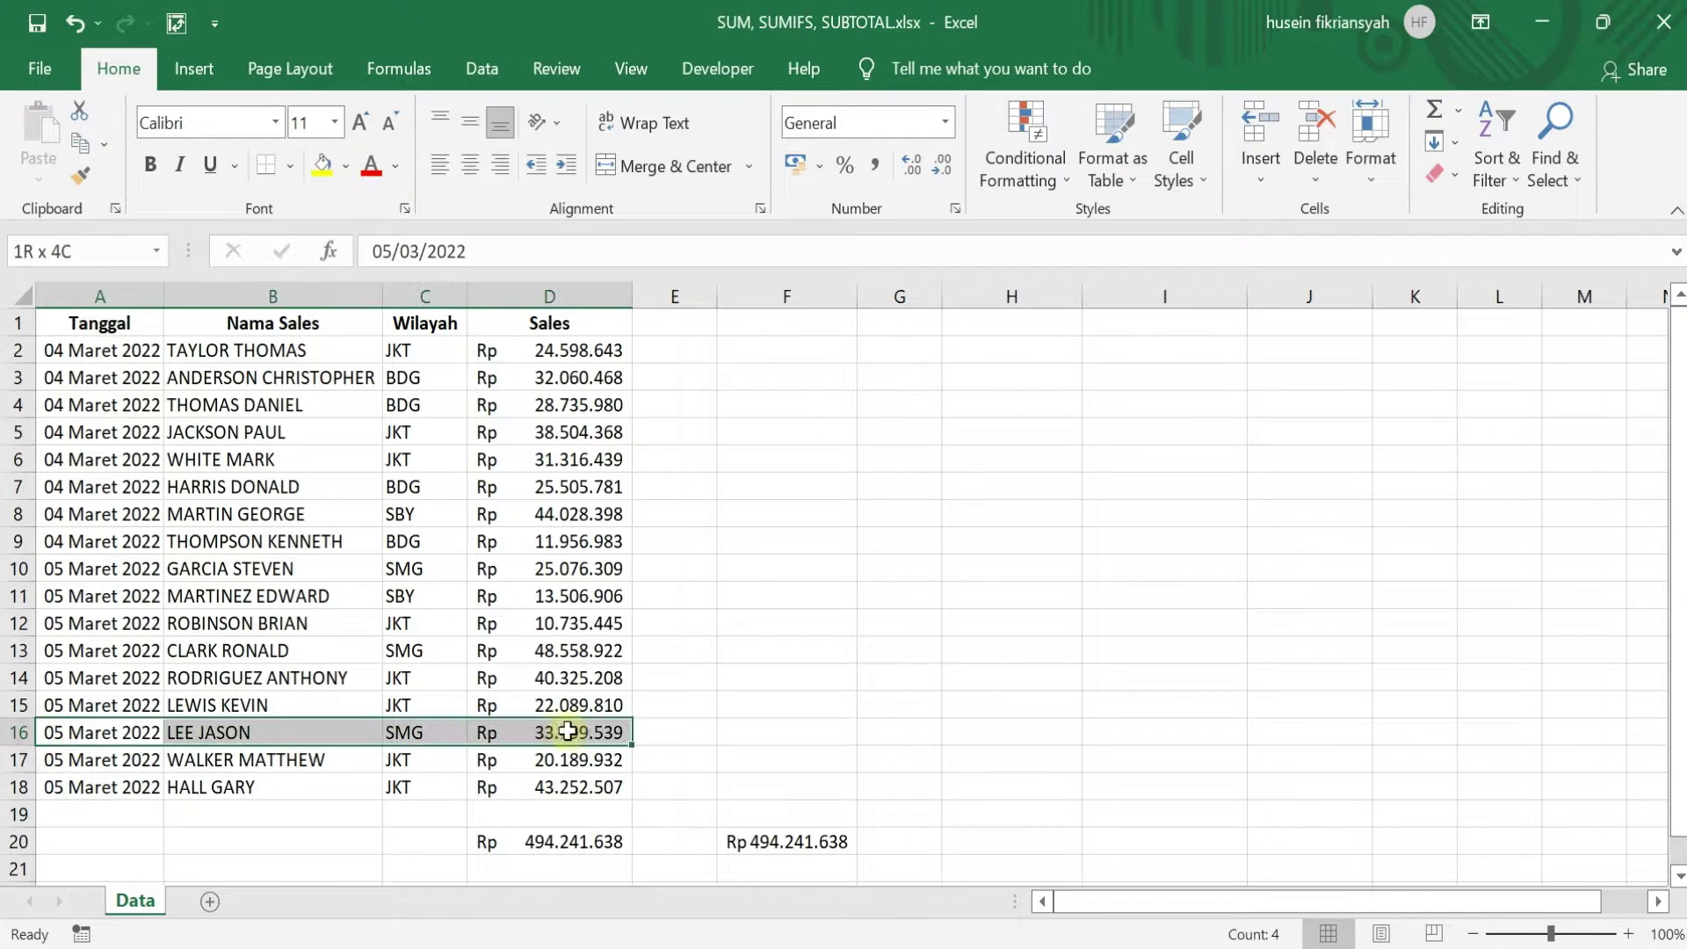
pyautogui.rightClick(514, 736)
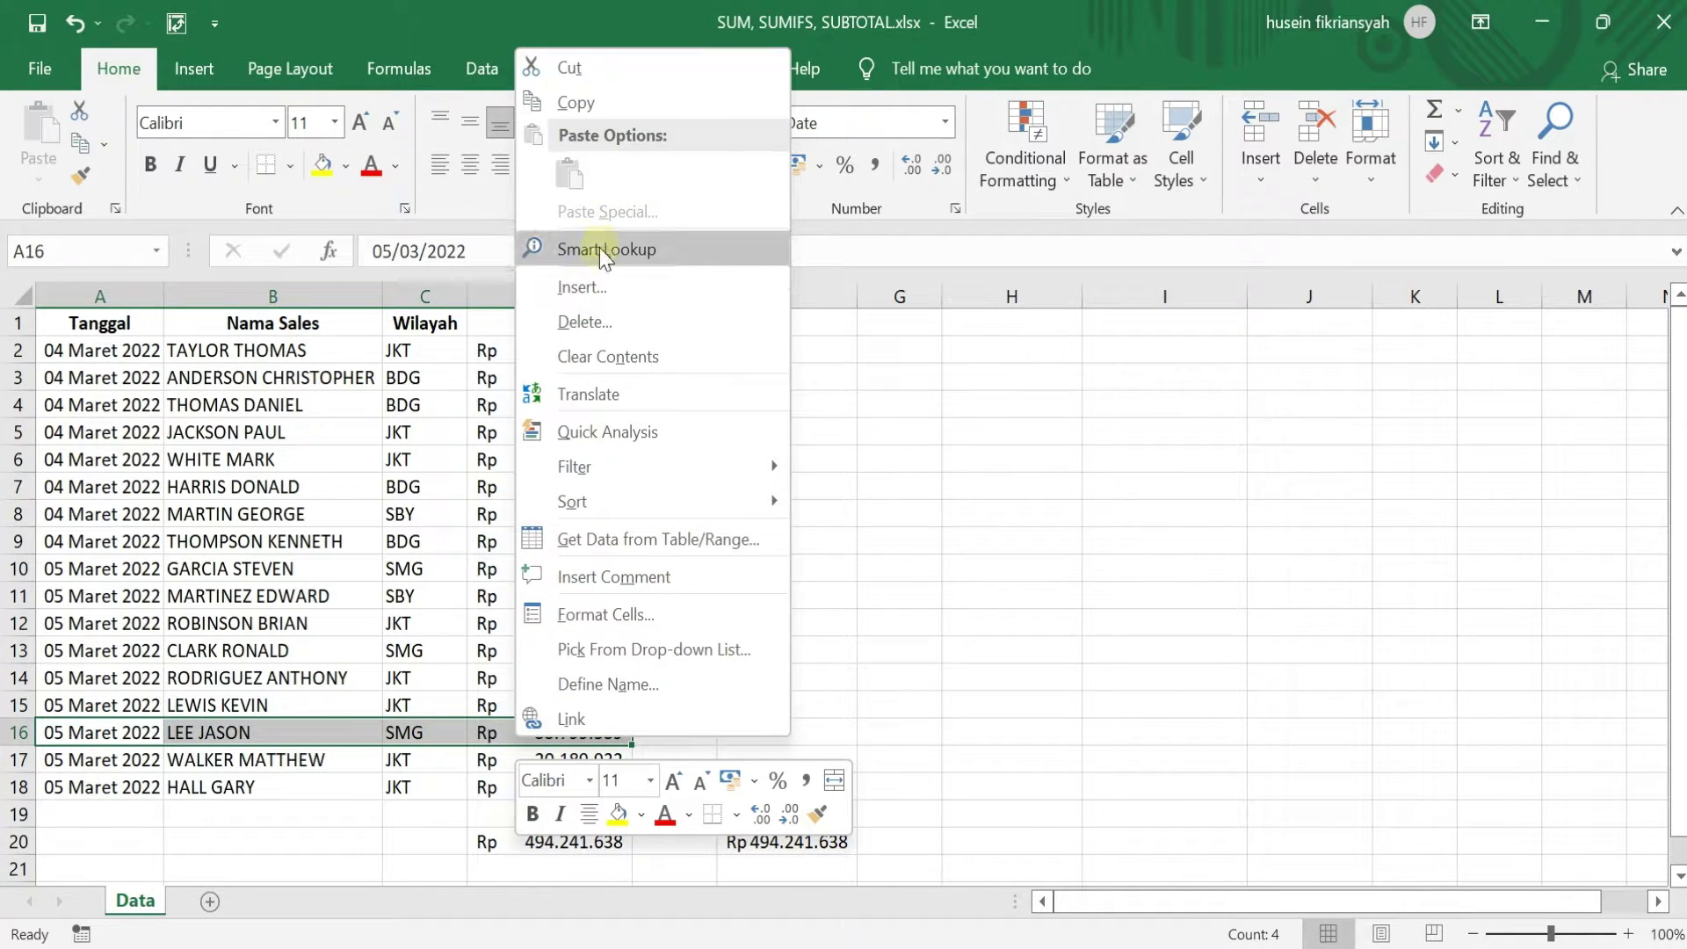
pyautogui.click(604, 113)
pyautogui.click(88, 815)
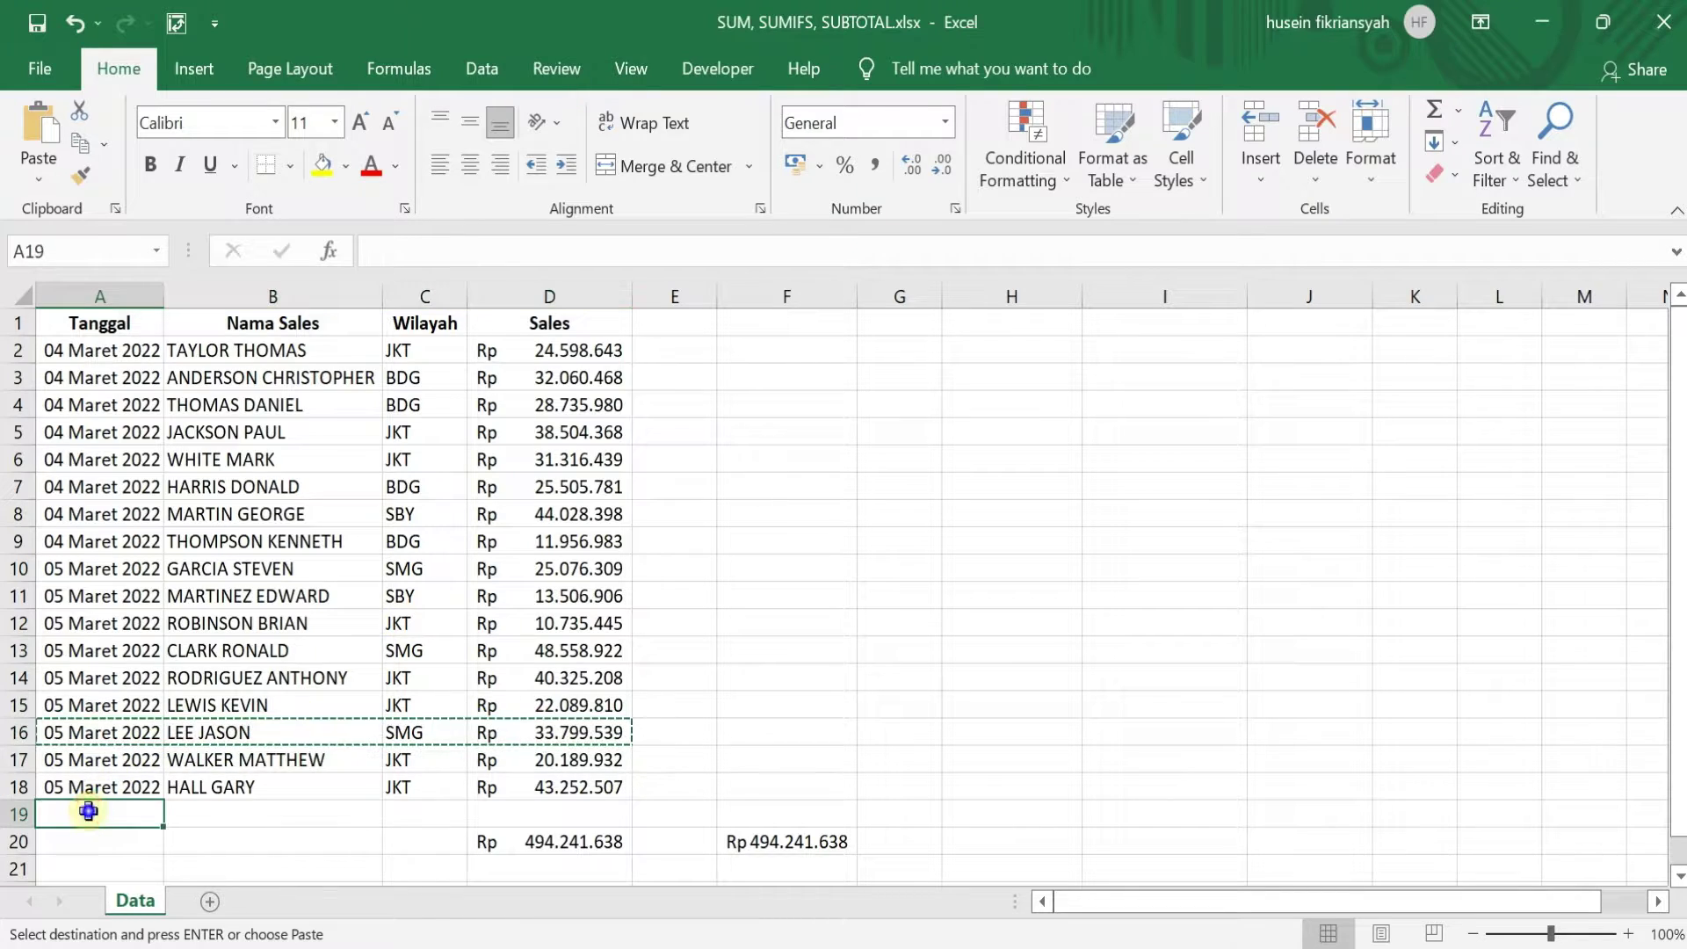
pyautogui.rightClick(91, 816)
pyautogui.click(143, 285)
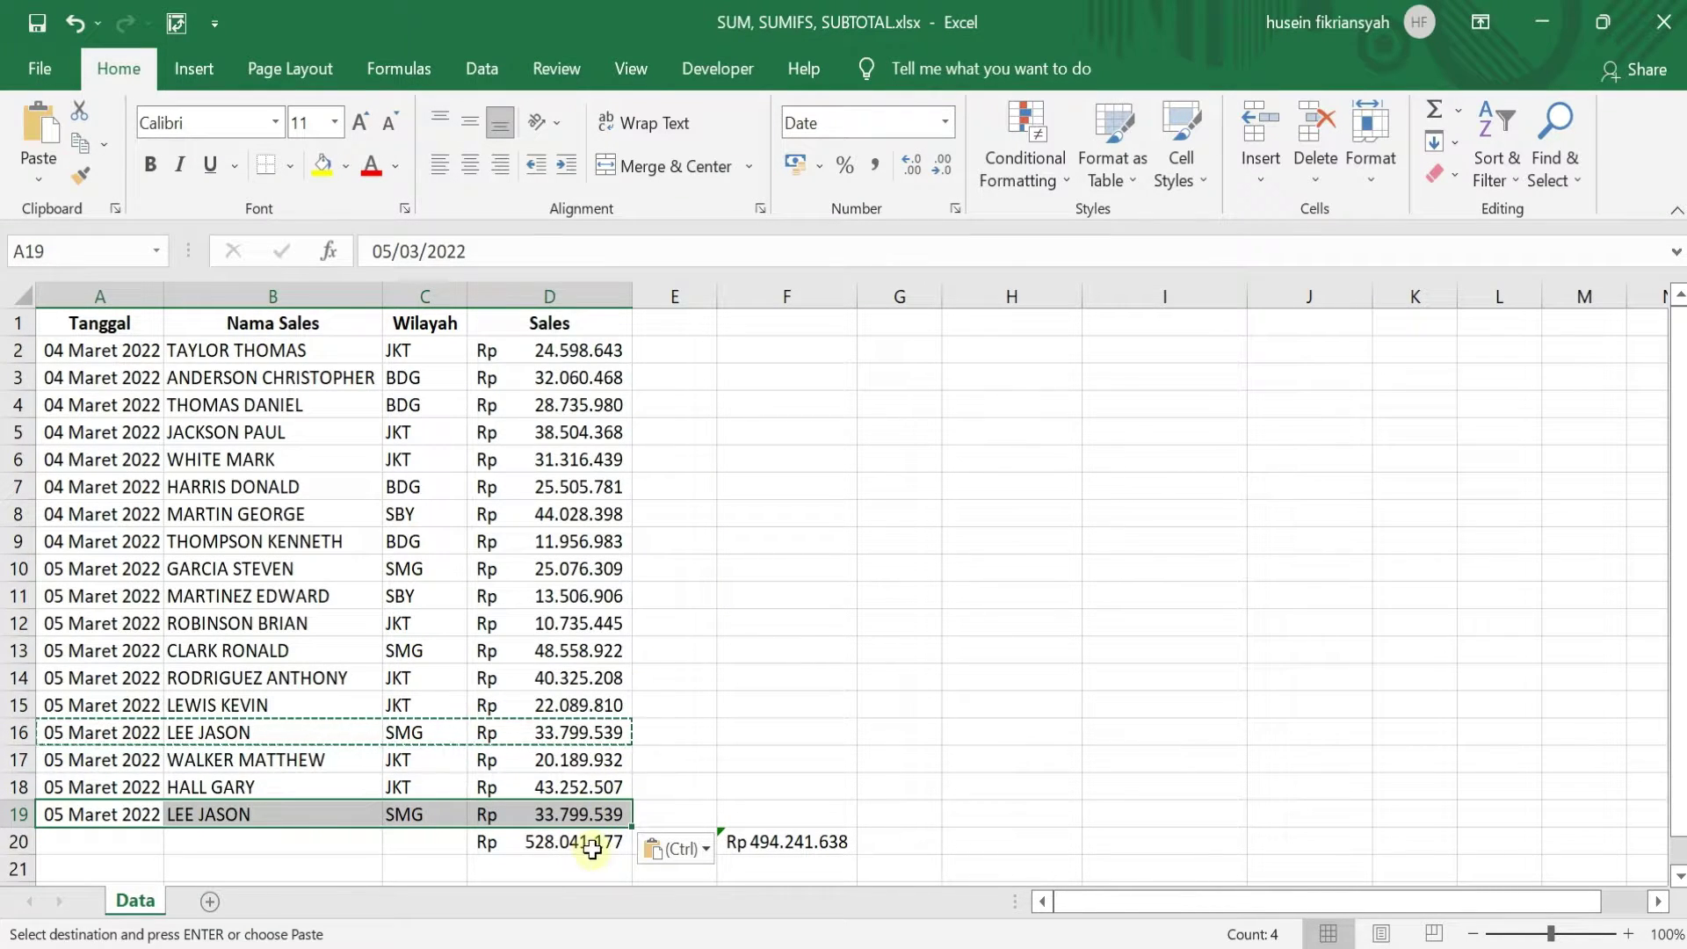
# - Compare the SUM ranges in F20 and D20 against the Sales column, including the record added in row 19
pyautogui.click(705, 793)
pyautogui.scroll(-1, 843, 814)
pyautogui.click(807, 790)
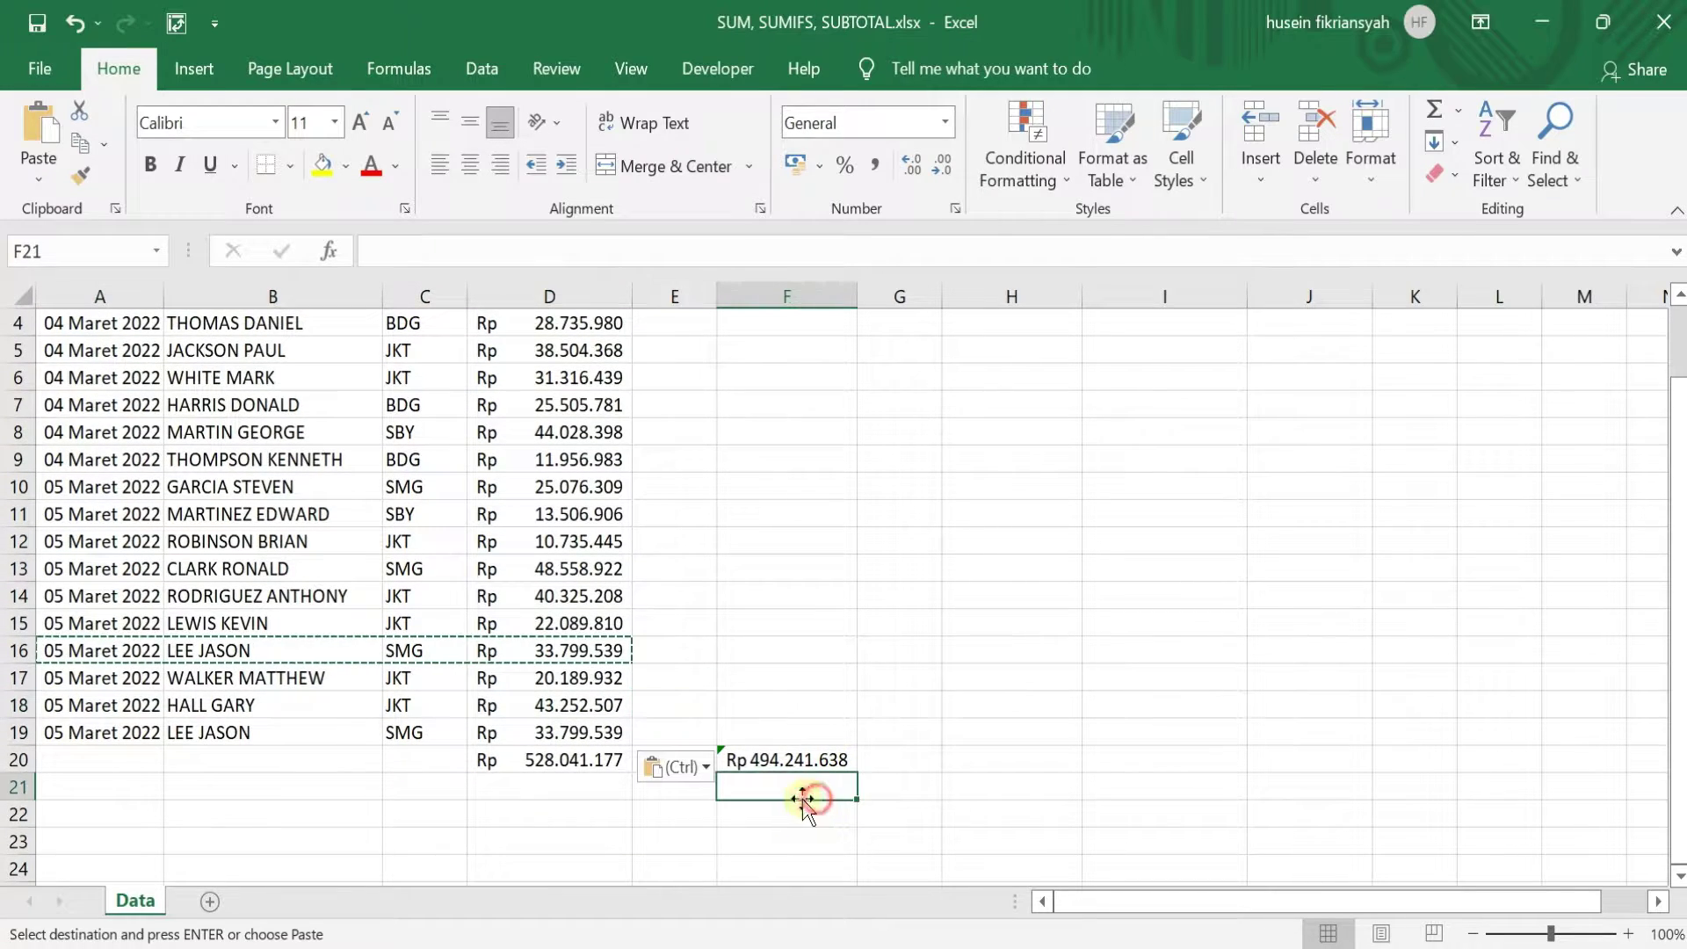
pyautogui.click(776, 757)
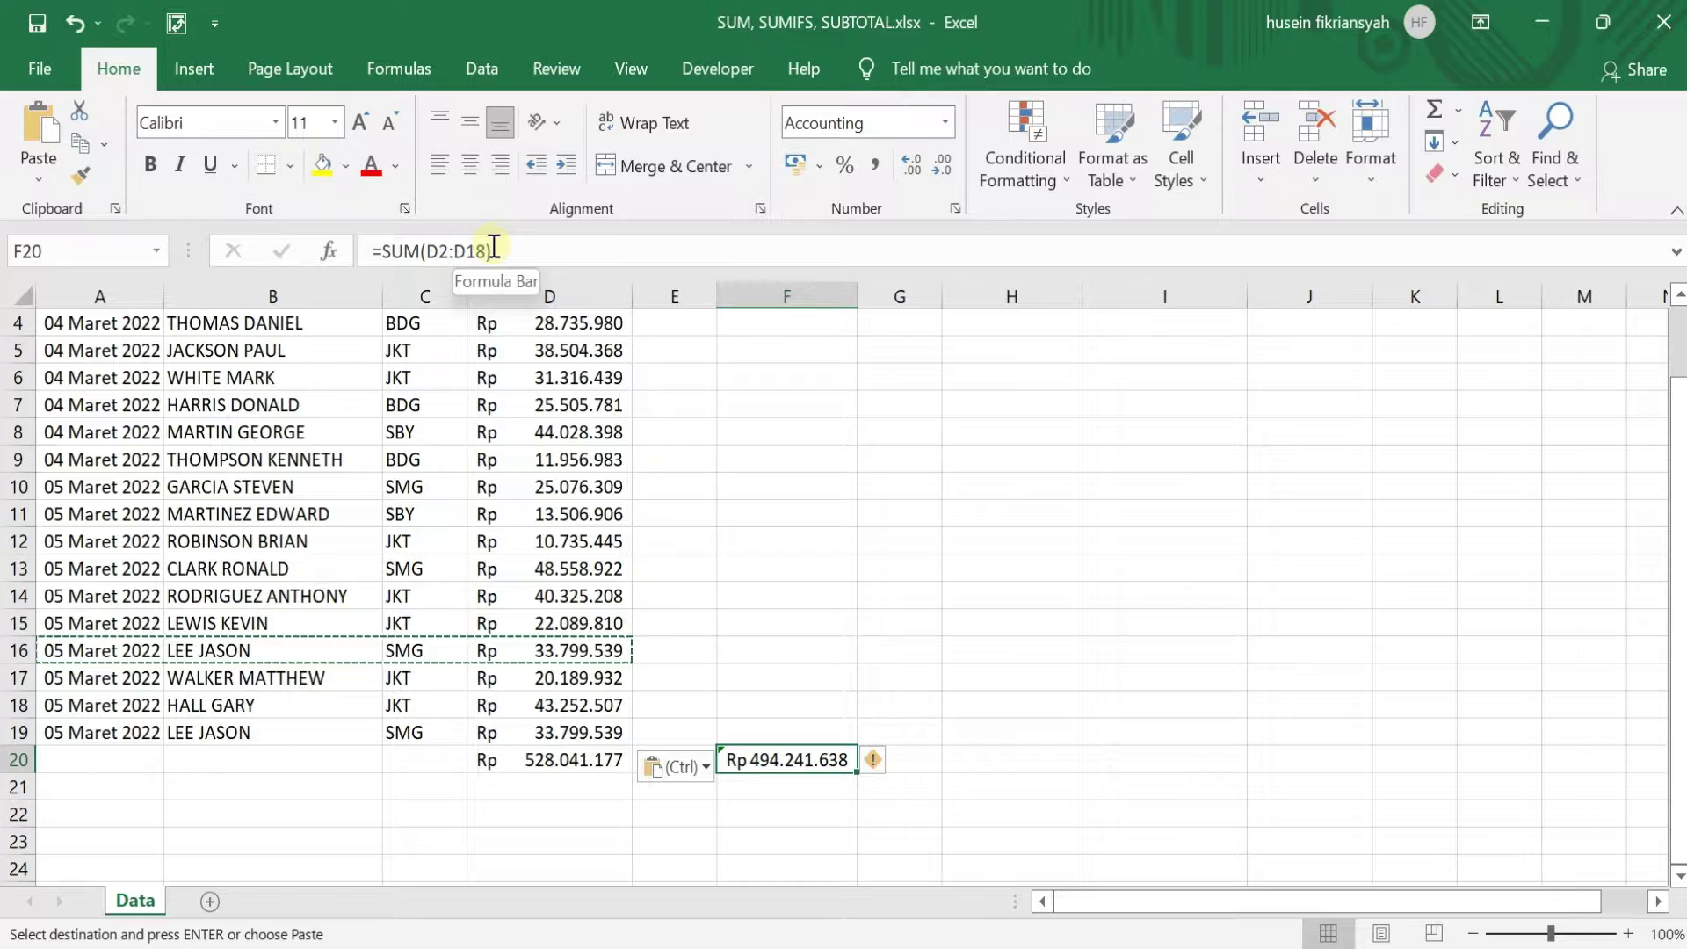
pyautogui.click(11, 735)
pyautogui.click(844, 675)
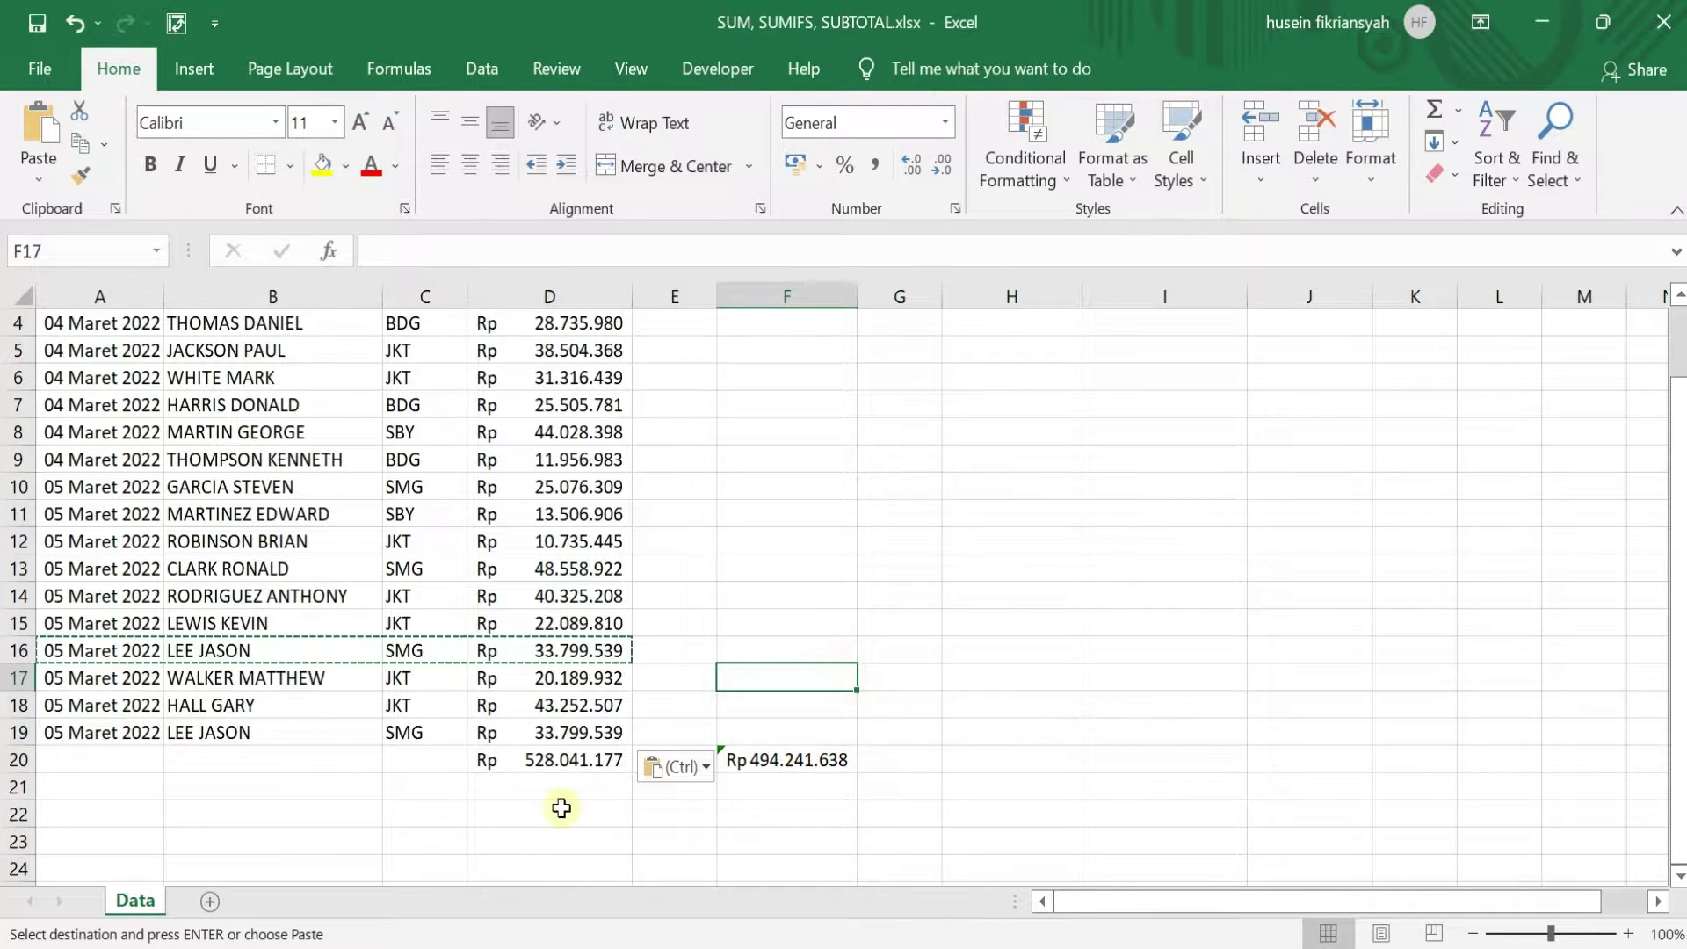
pyautogui.click(554, 761)
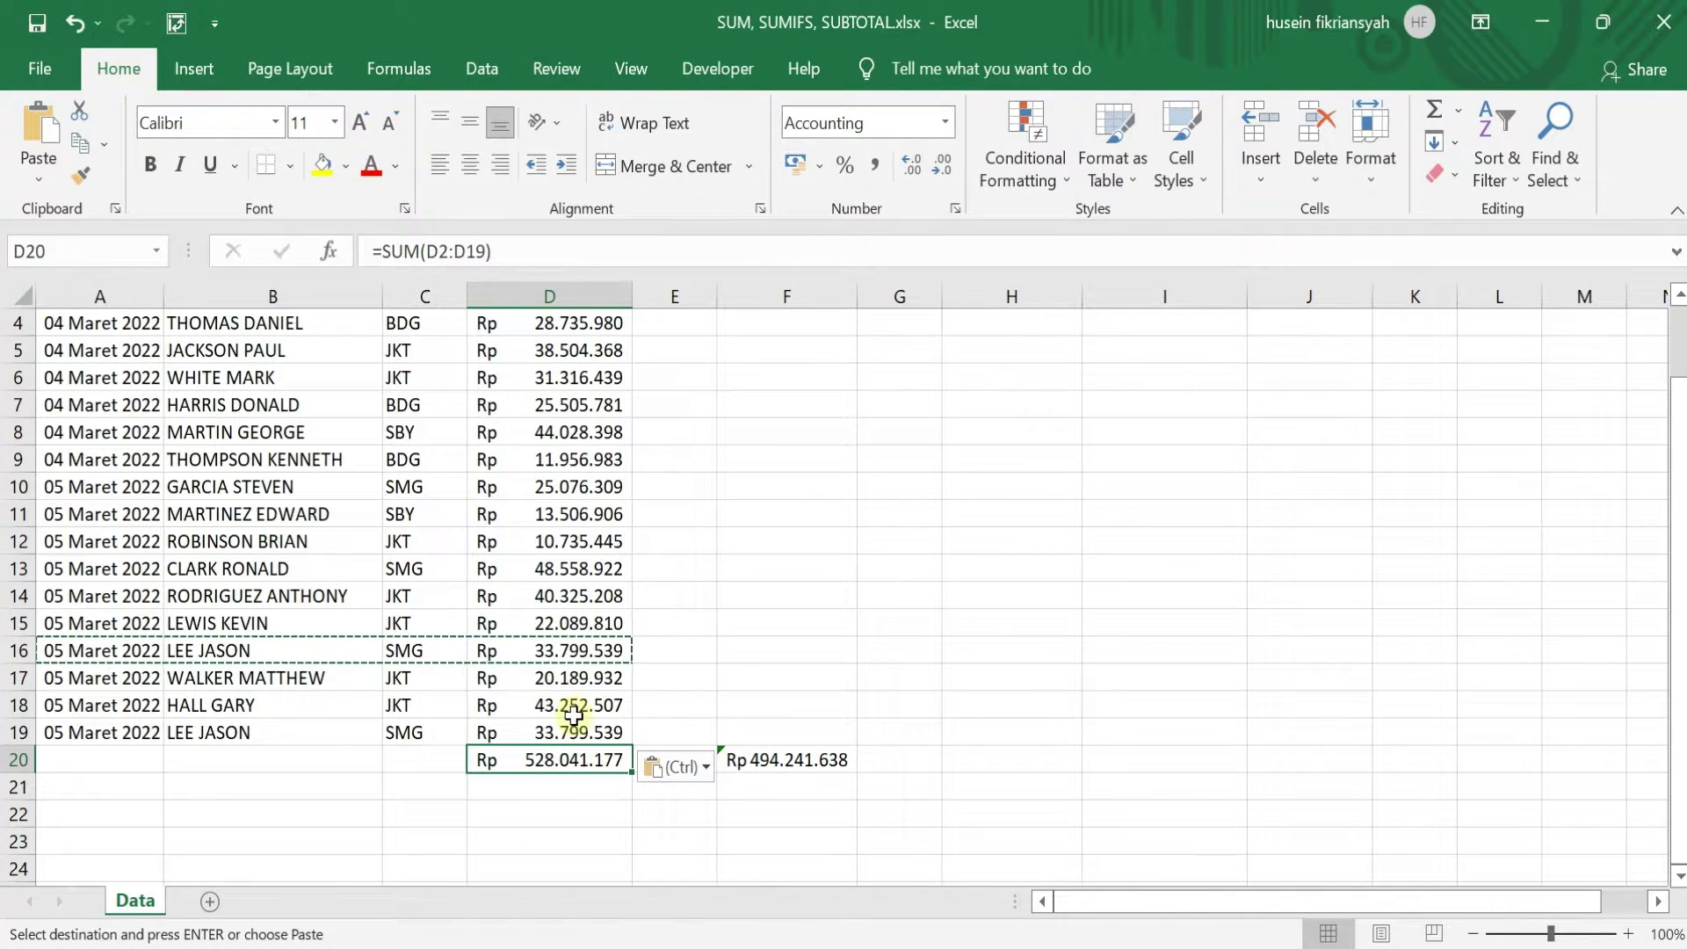
pyautogui.scroll(1, 573, 716)
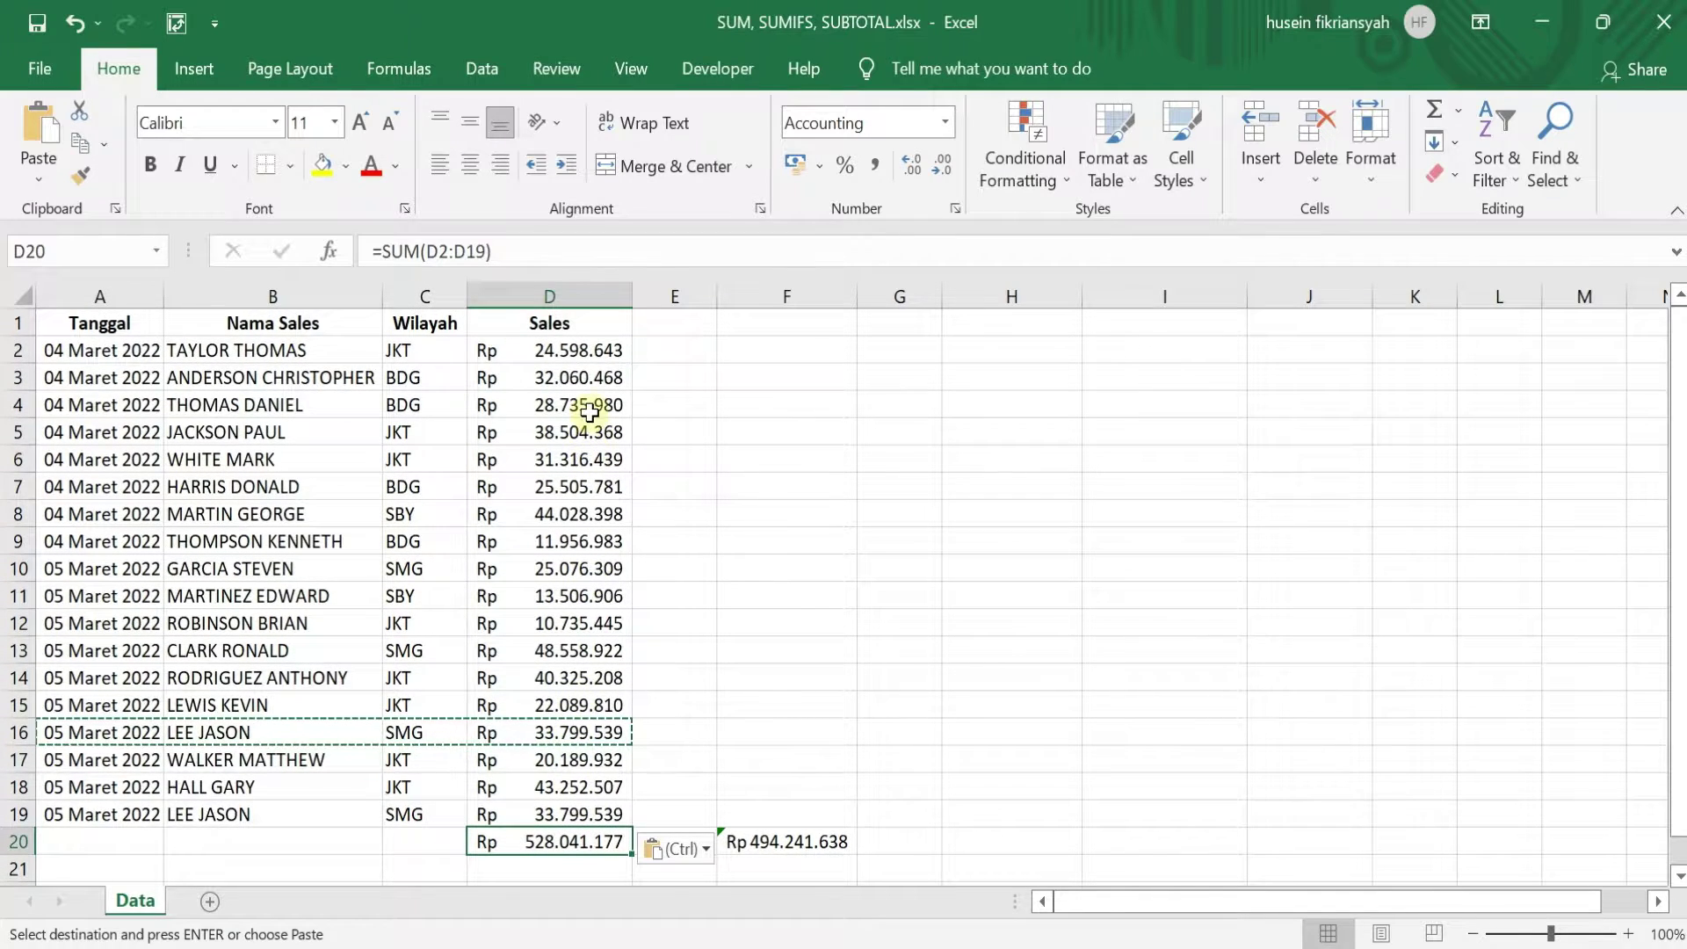
pyautogui.moveTo(563, 350); pyautogui.dragTo(548, 850)
pyautogui.click(668, 758)
pyautogui.scroll(-3, 663, 772)
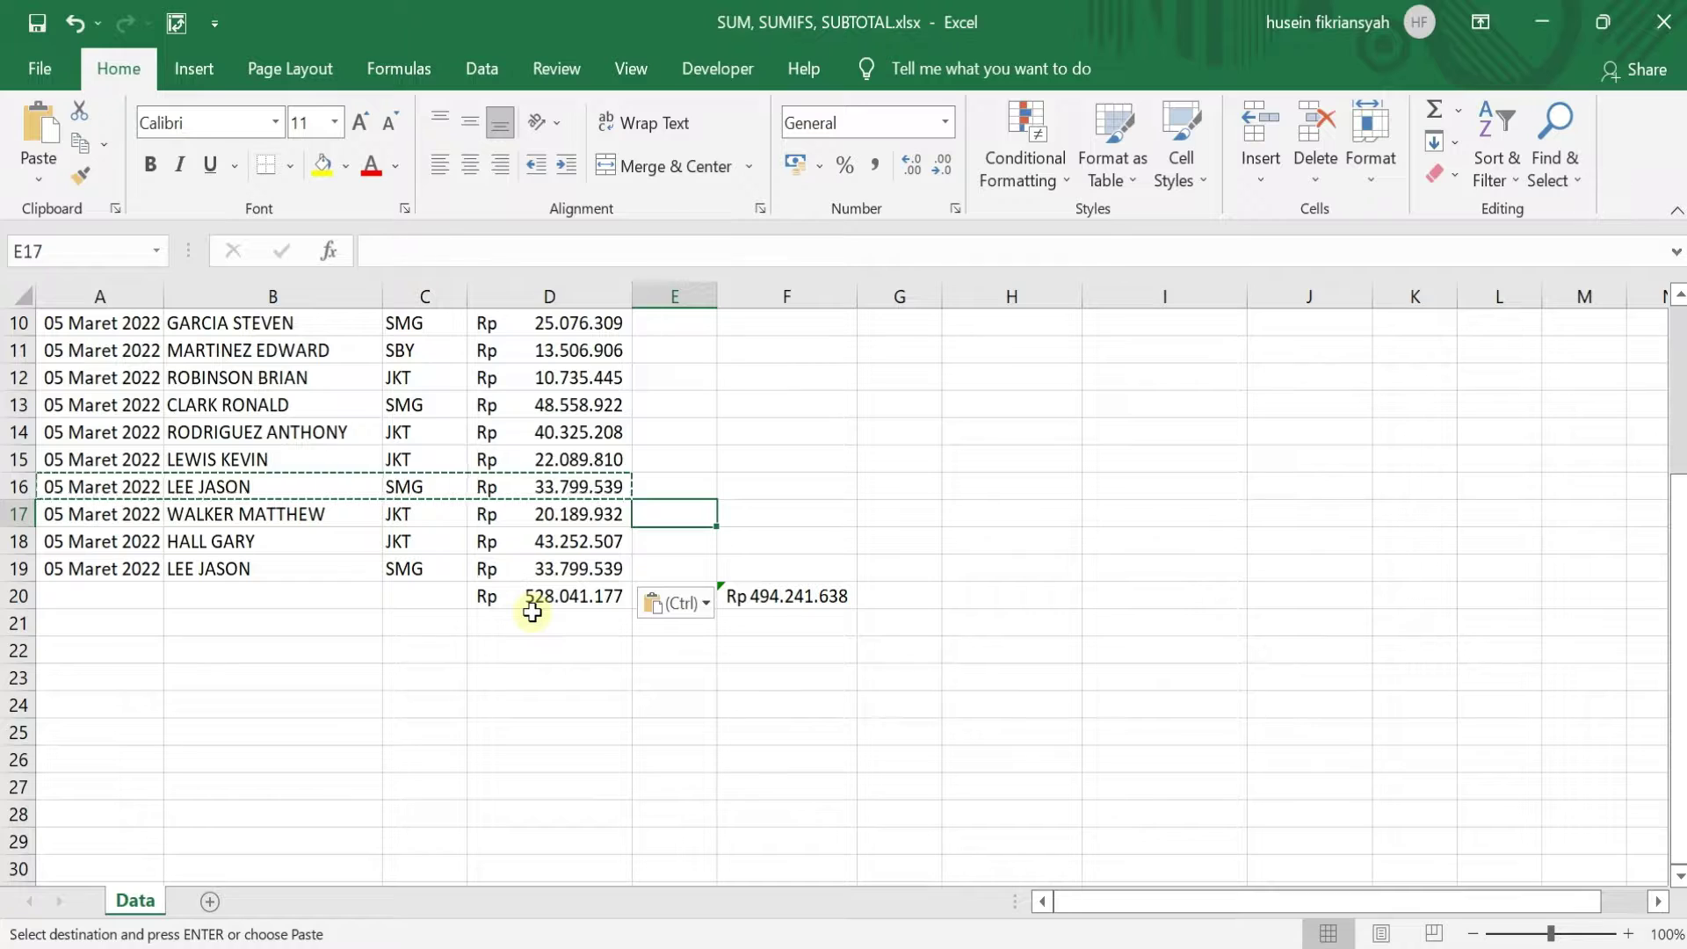
# - Insert a blank row above row 16 within the sales data
pyautogui.click(117, 514)
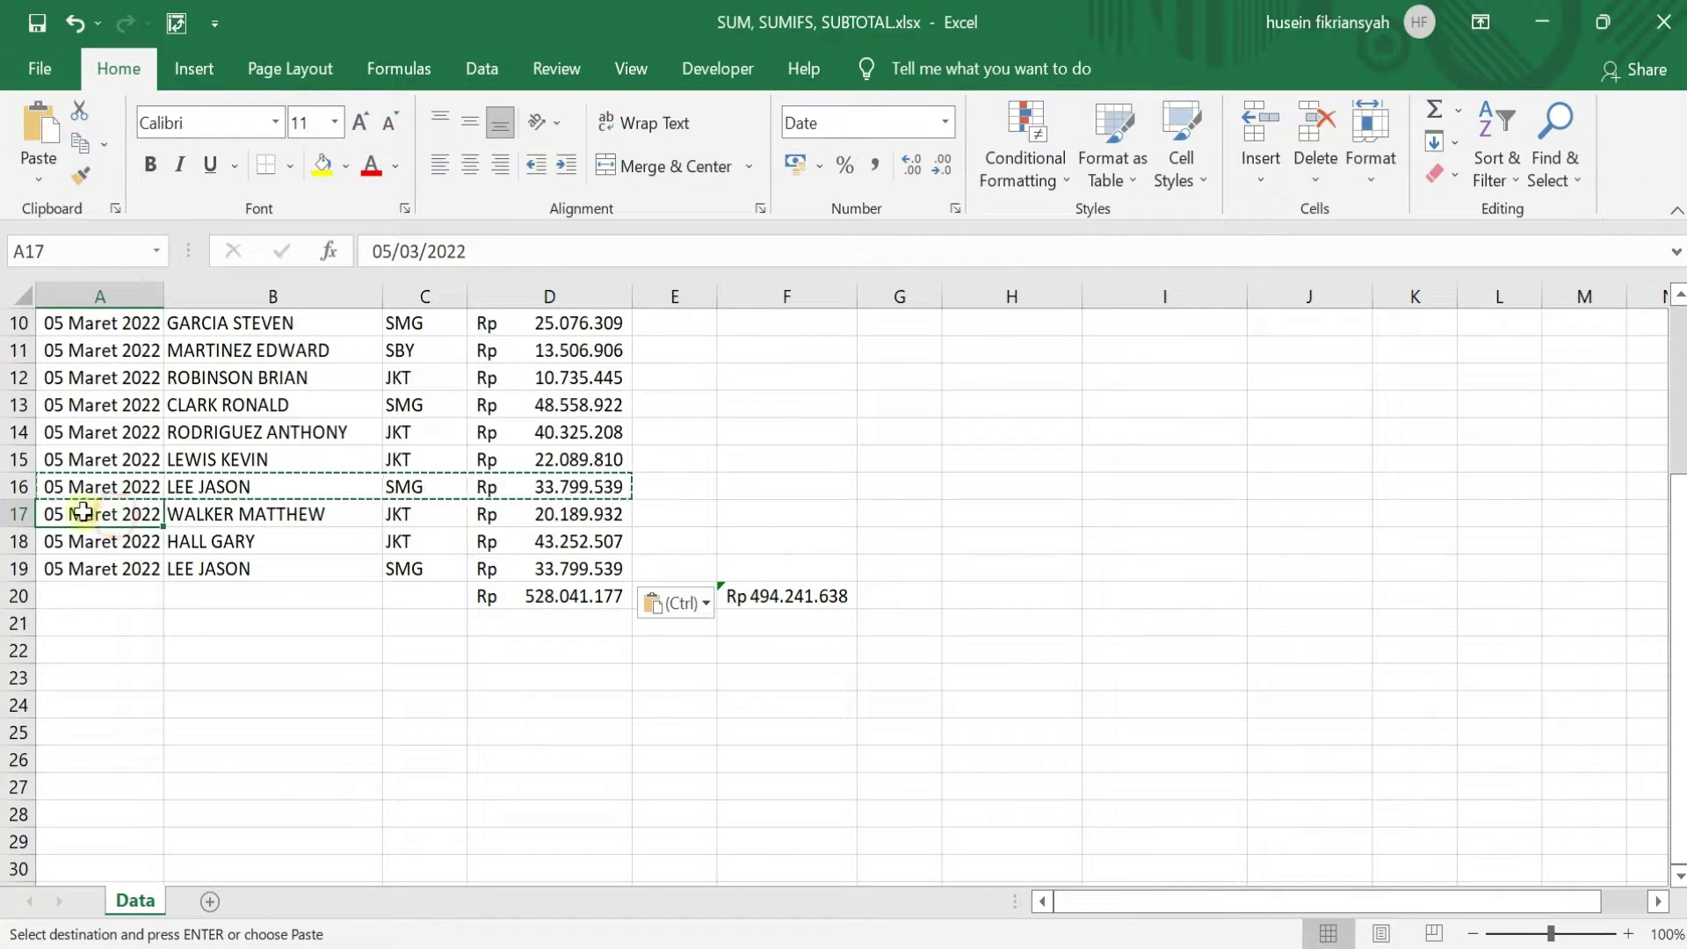
pyautogui.rightClick(20, 488)
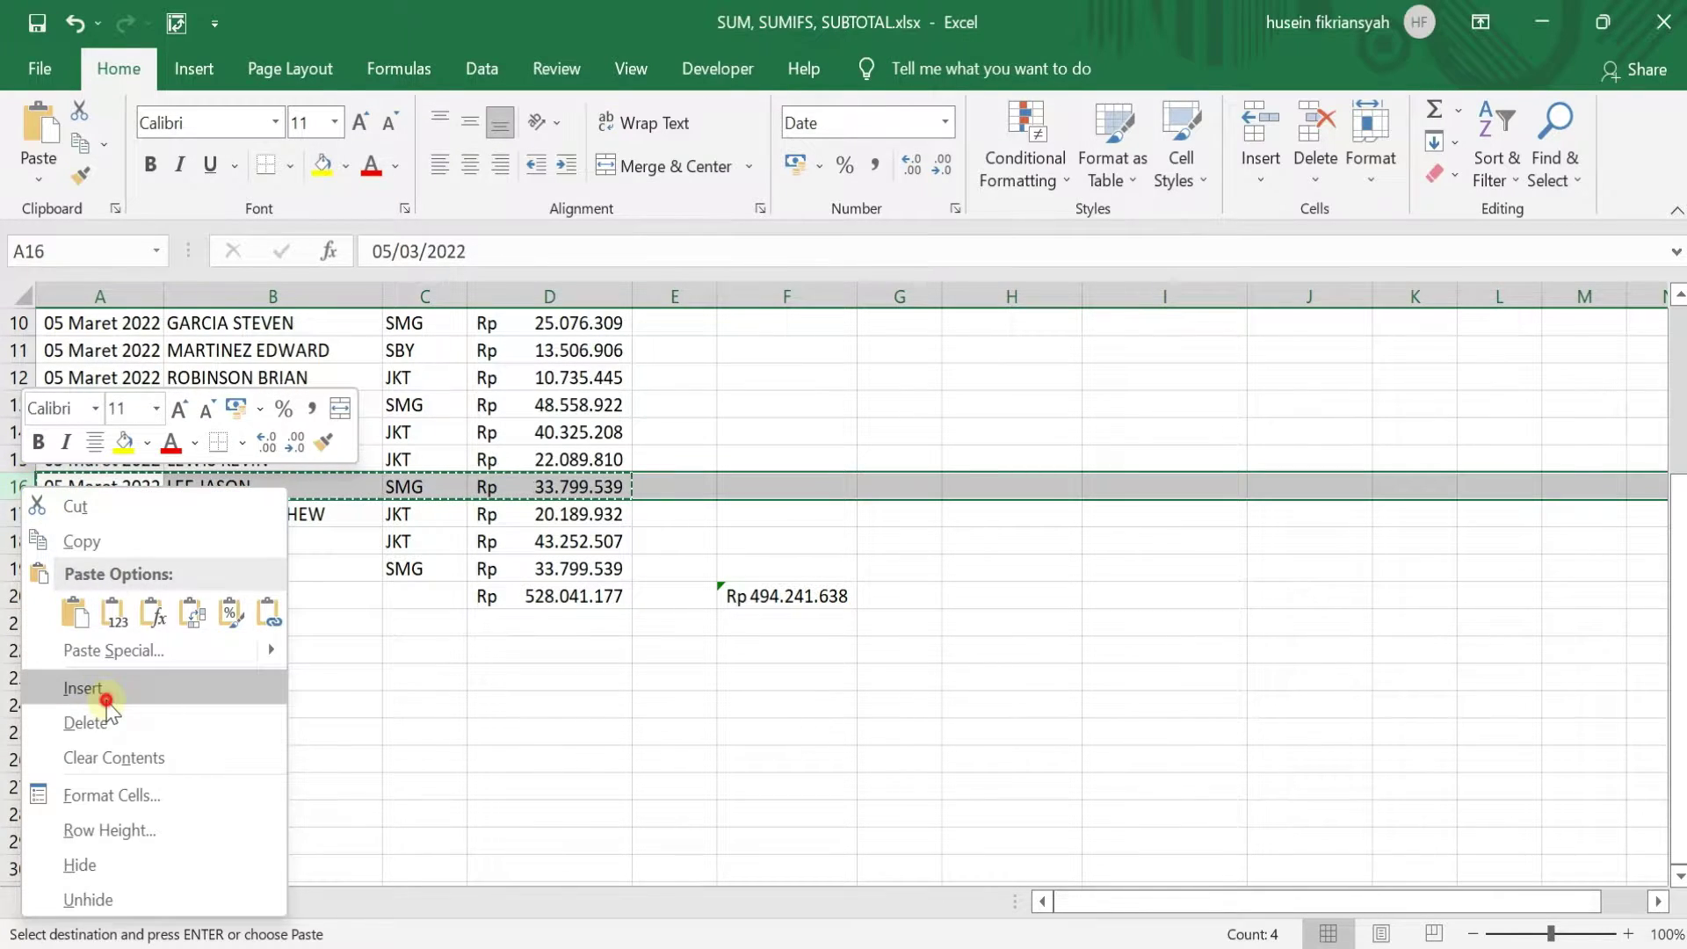
pyautogui.click(84, 688)
pyautogui.click(369, 567)
pyautogui.click(77, 489)
pyautogui.click(288, 490)
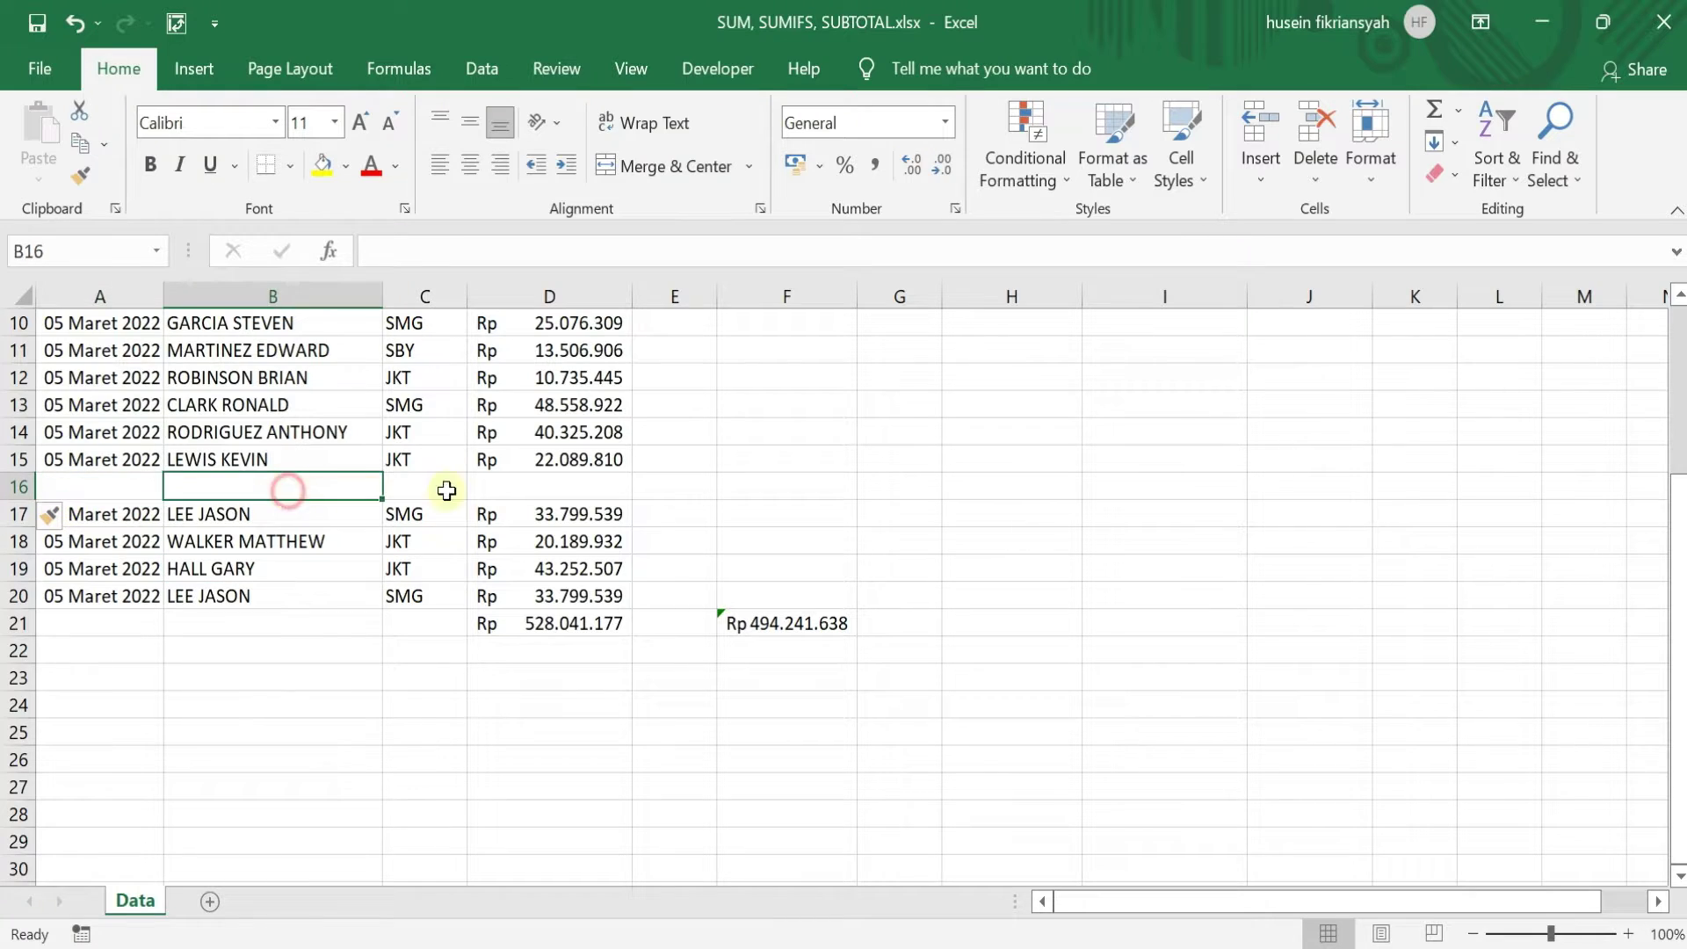
pyautogui.click(508, 491)
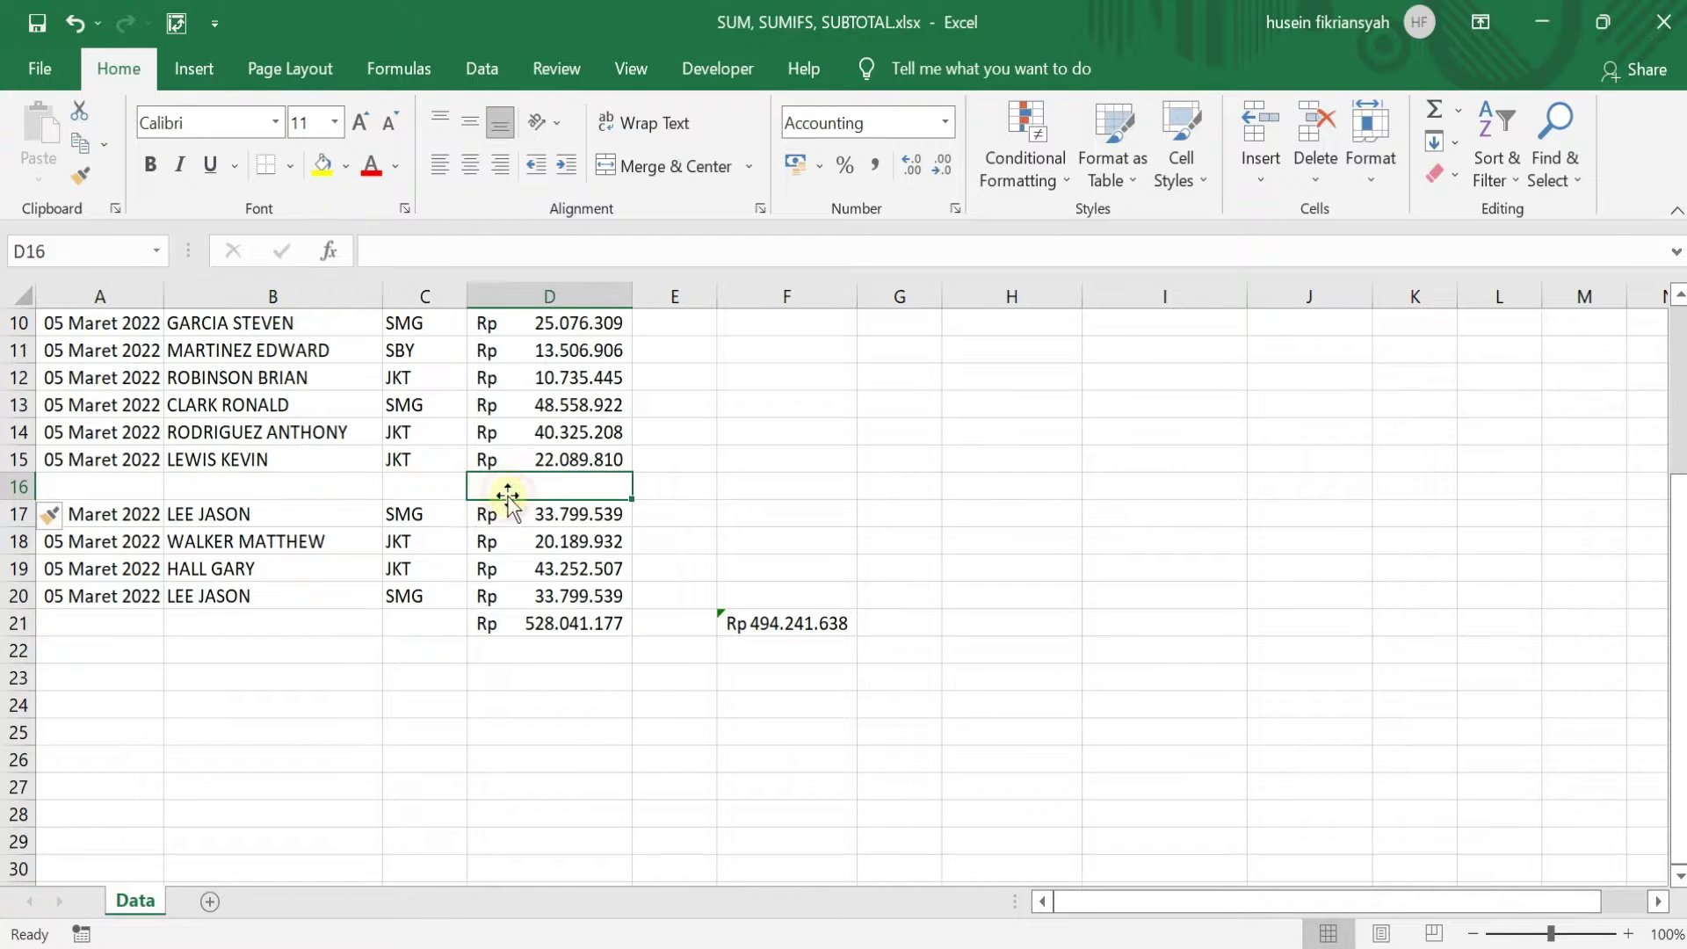
# - Insert a blank row above the totals in row 21 to separate them from the sales data
pyautogui.rightClick(15, 624)
pyautogui.click(75, 393)
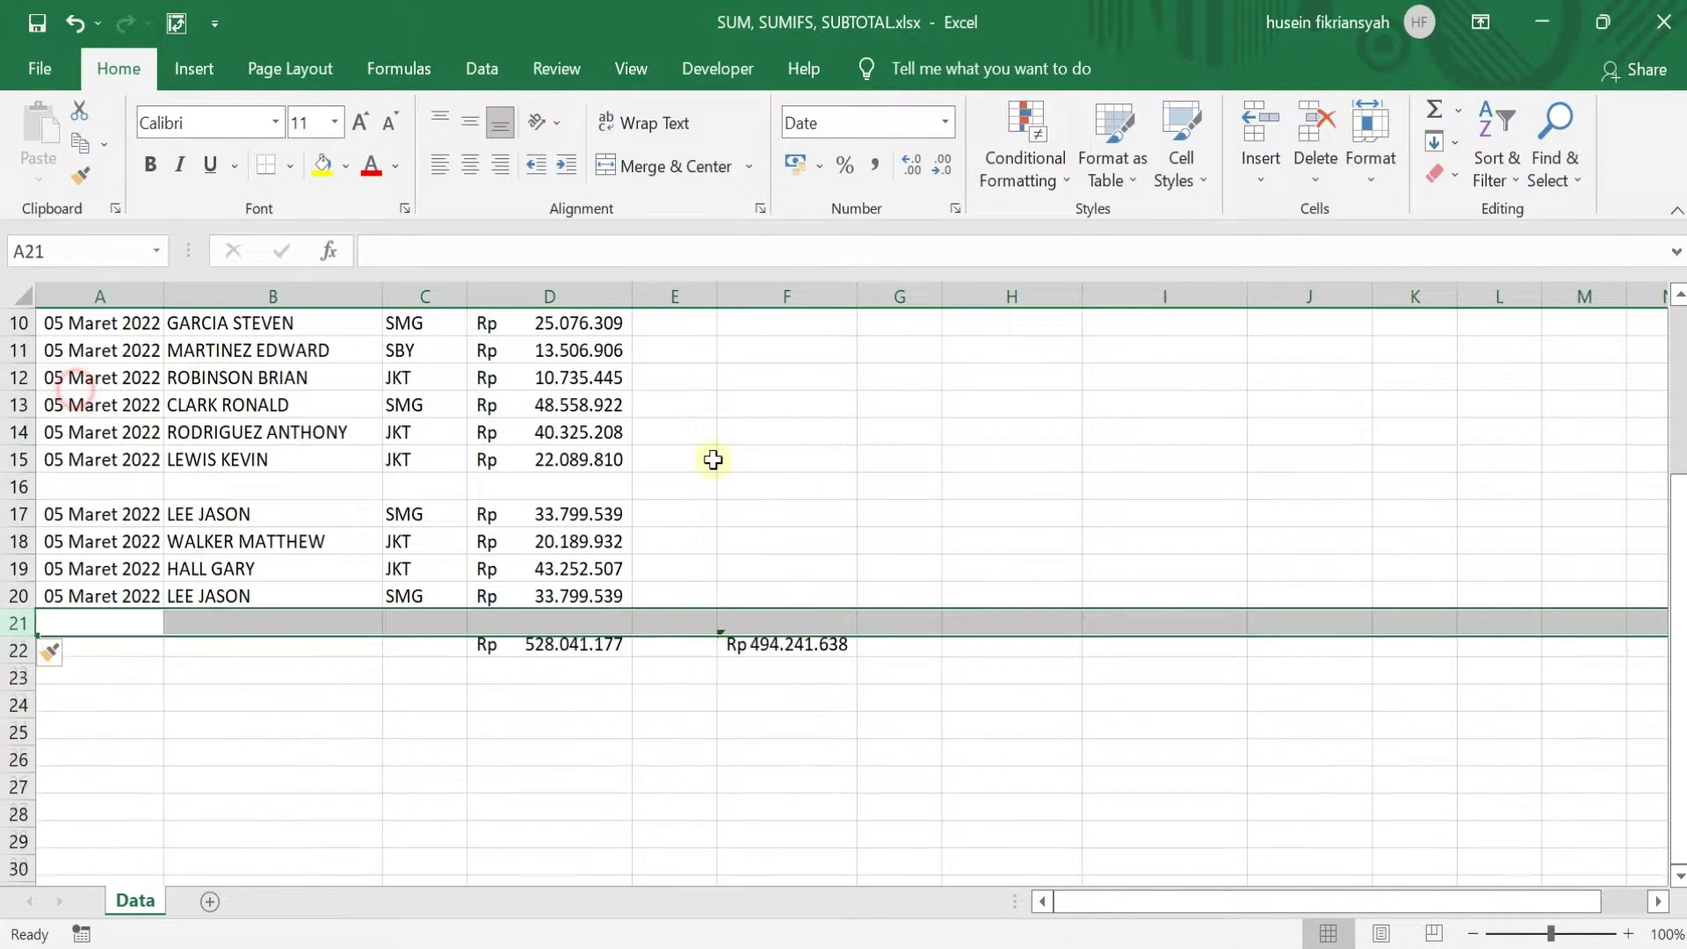
pyautogui.click(901, 537)
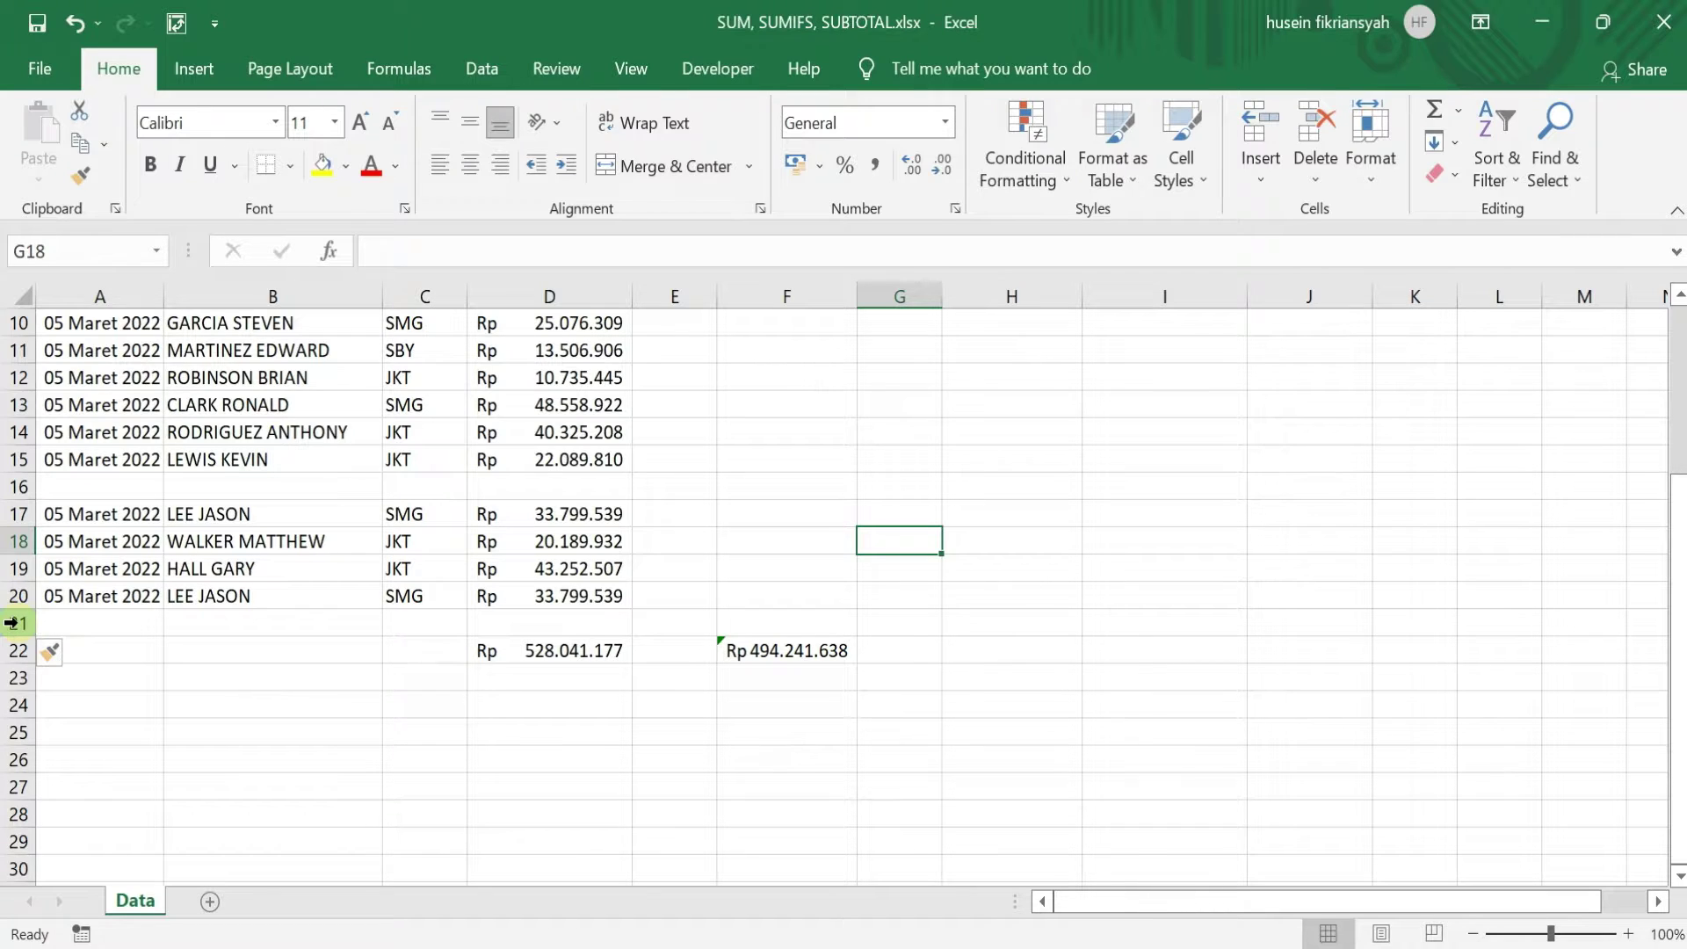
# - Check the Sales total formula in D22 and delete the manually entered SUM formula from F22
pyautogui.click(522, 650)
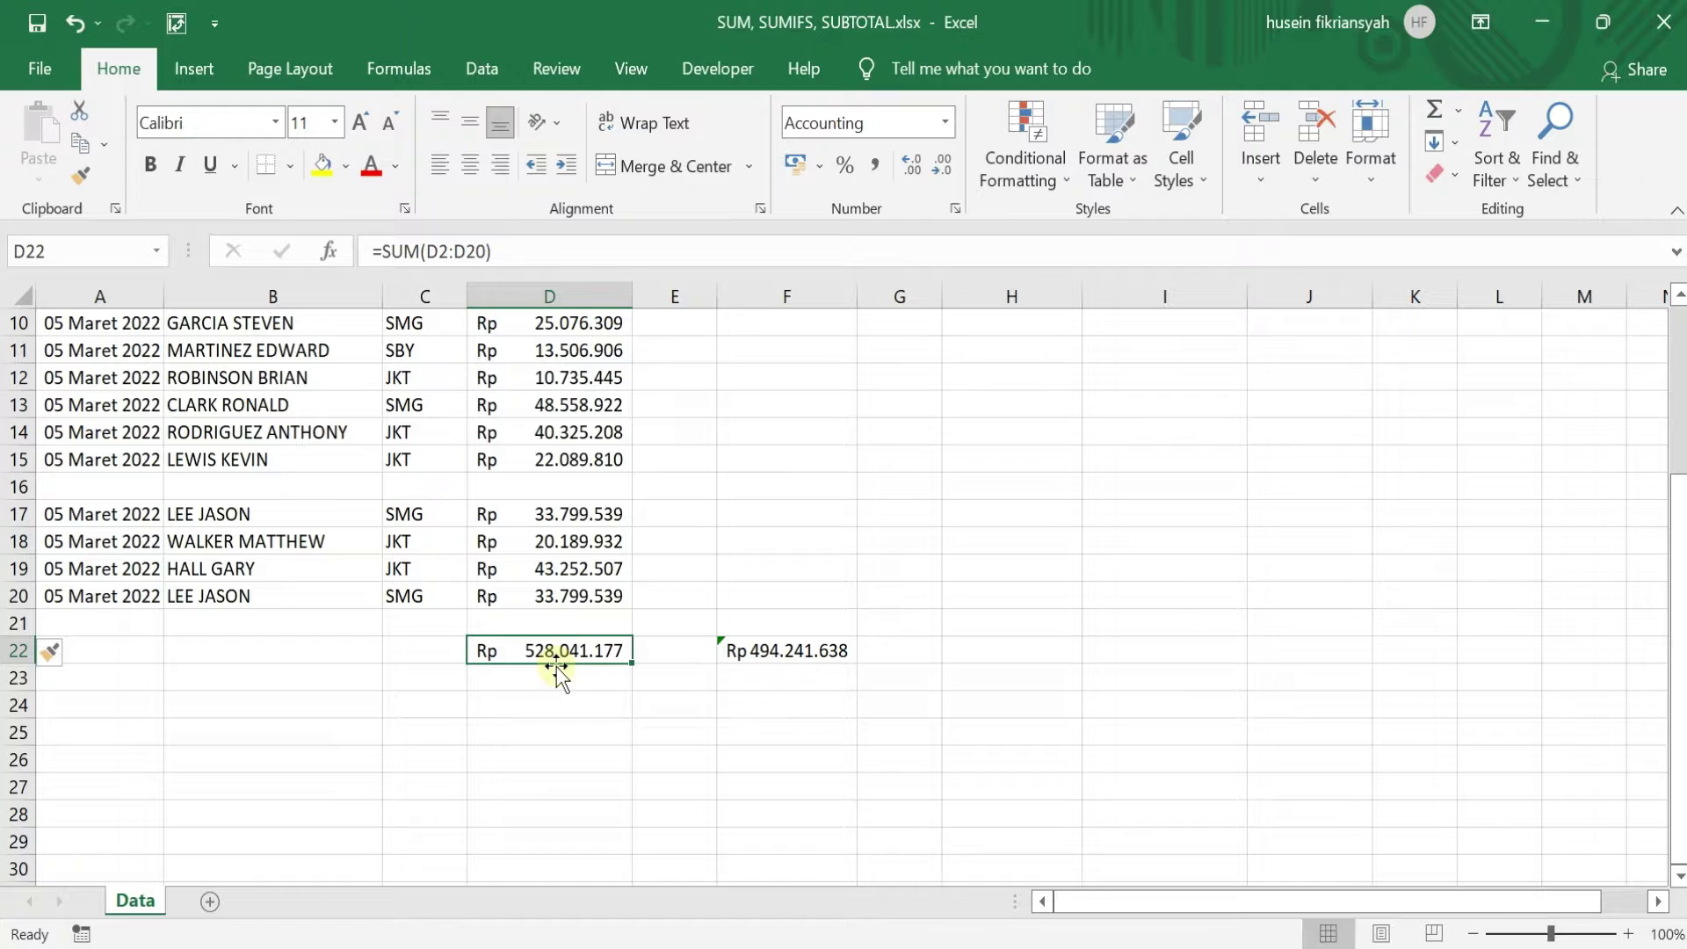
pyautogui.click(783, 650)
pyautogui.press('Delete')
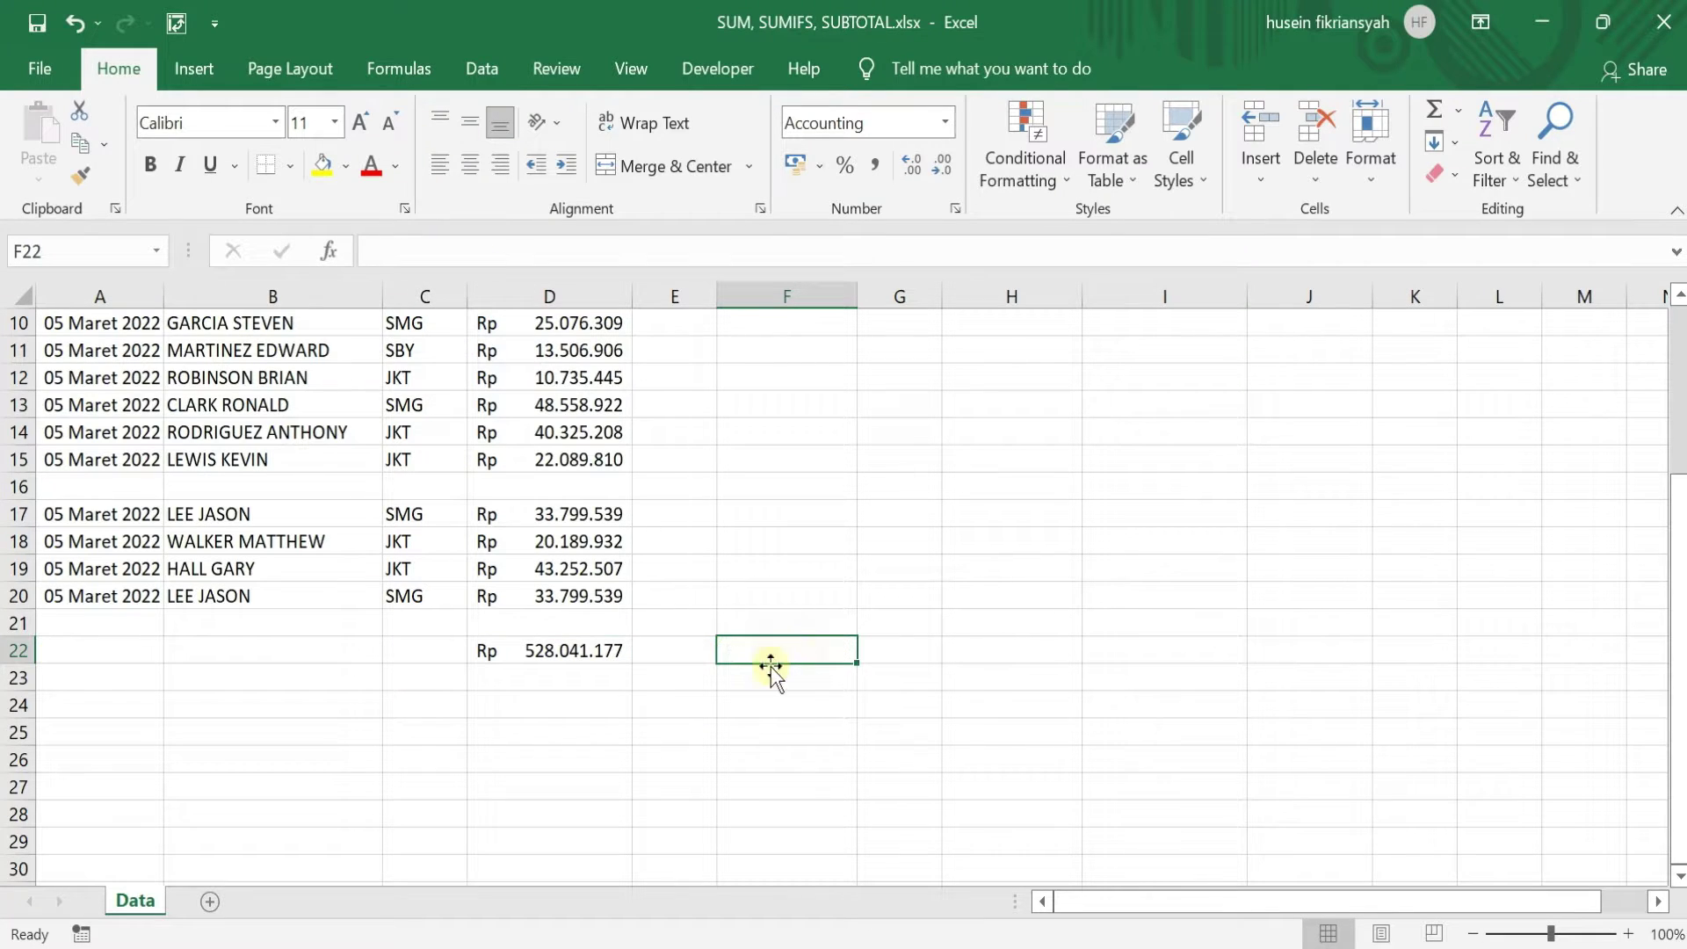
# - Insert three blank rows above the table's header row
pyautogui.scroll(3, 589, 665)
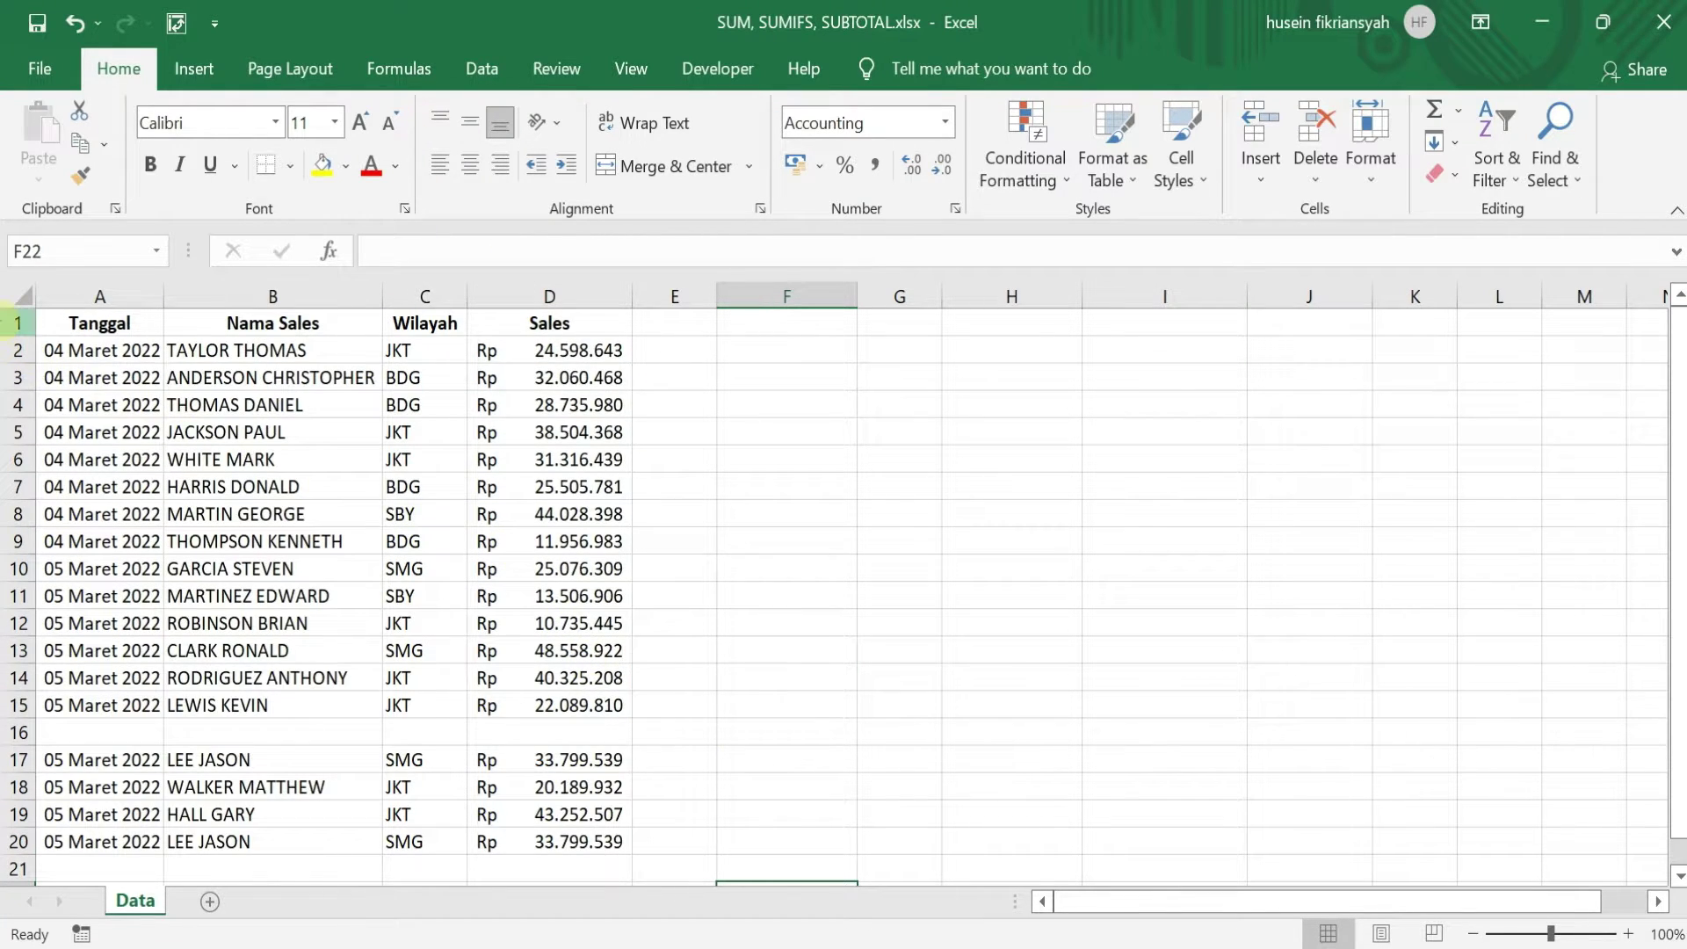
pyautogui.click(7, 325)
pyautogui.rightClick(7, 325)
pyautogui.click(62, 517)
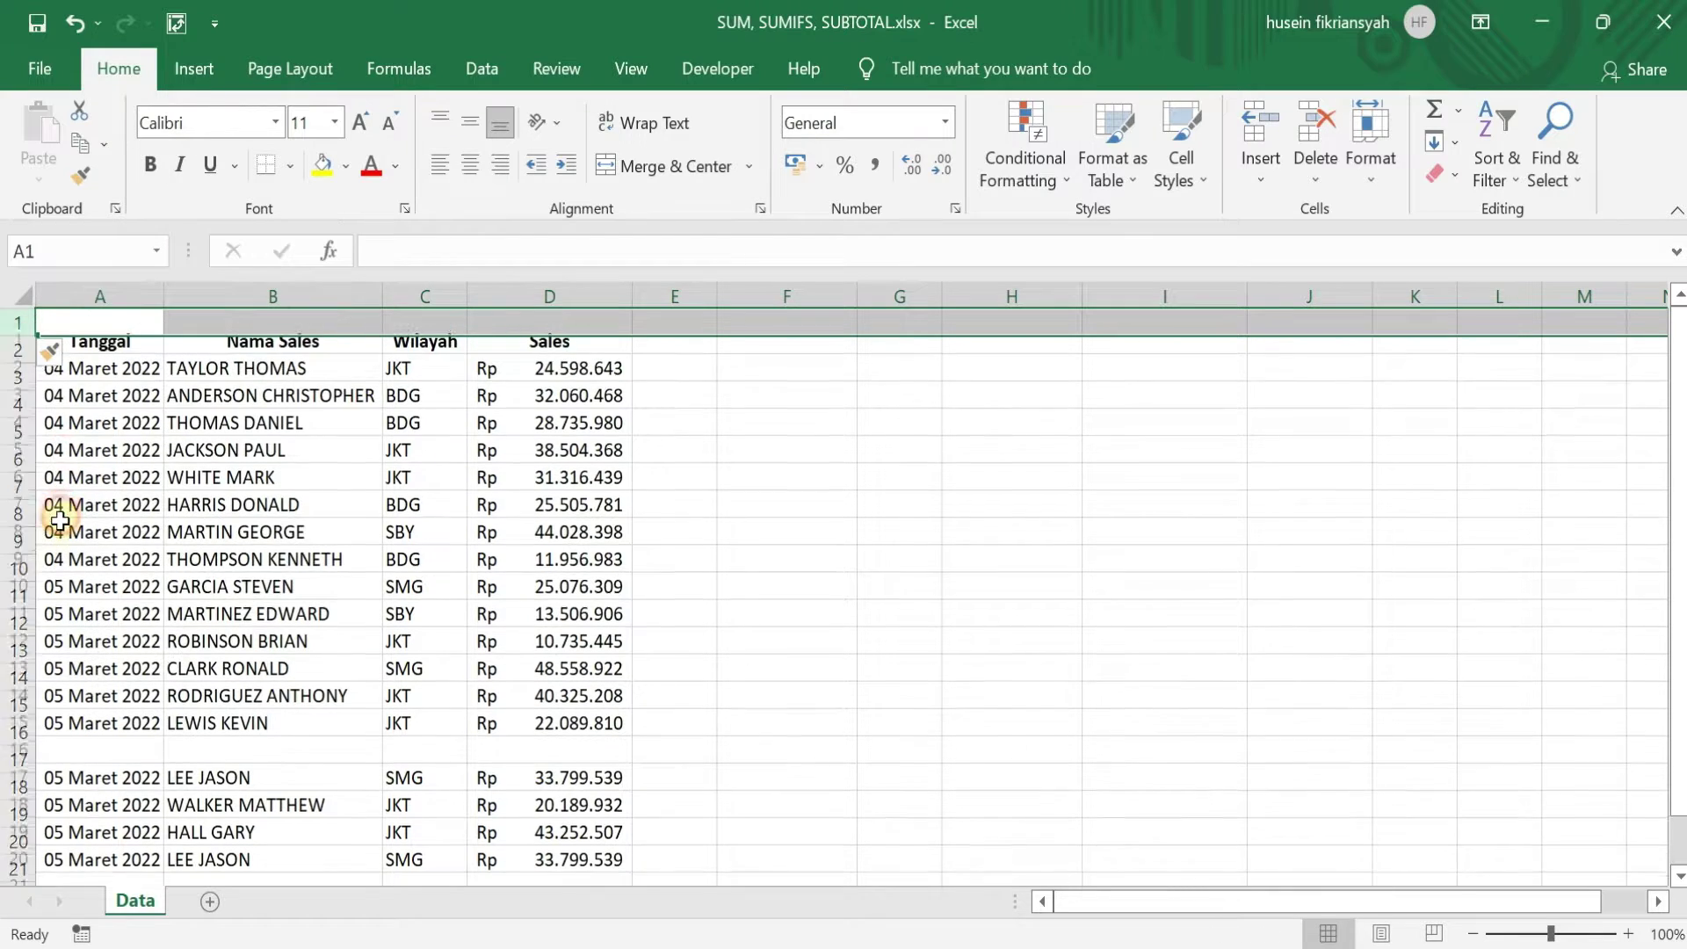
pyautogui.rightClick(9, 312)
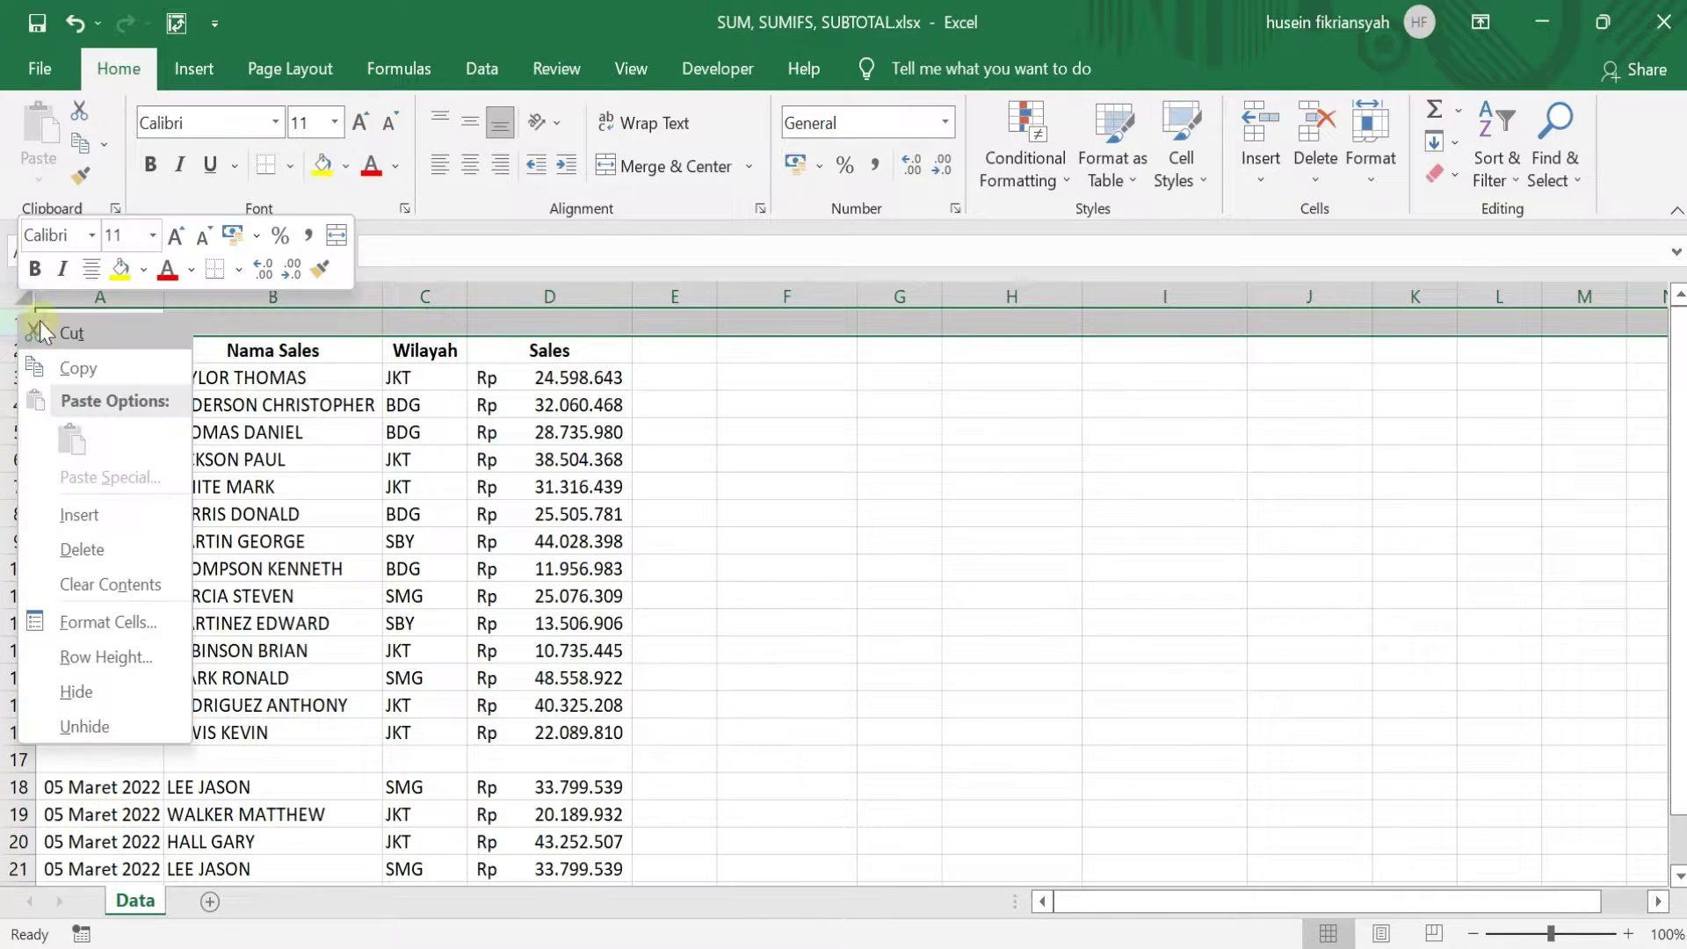
pyautogui.click(66, 514)
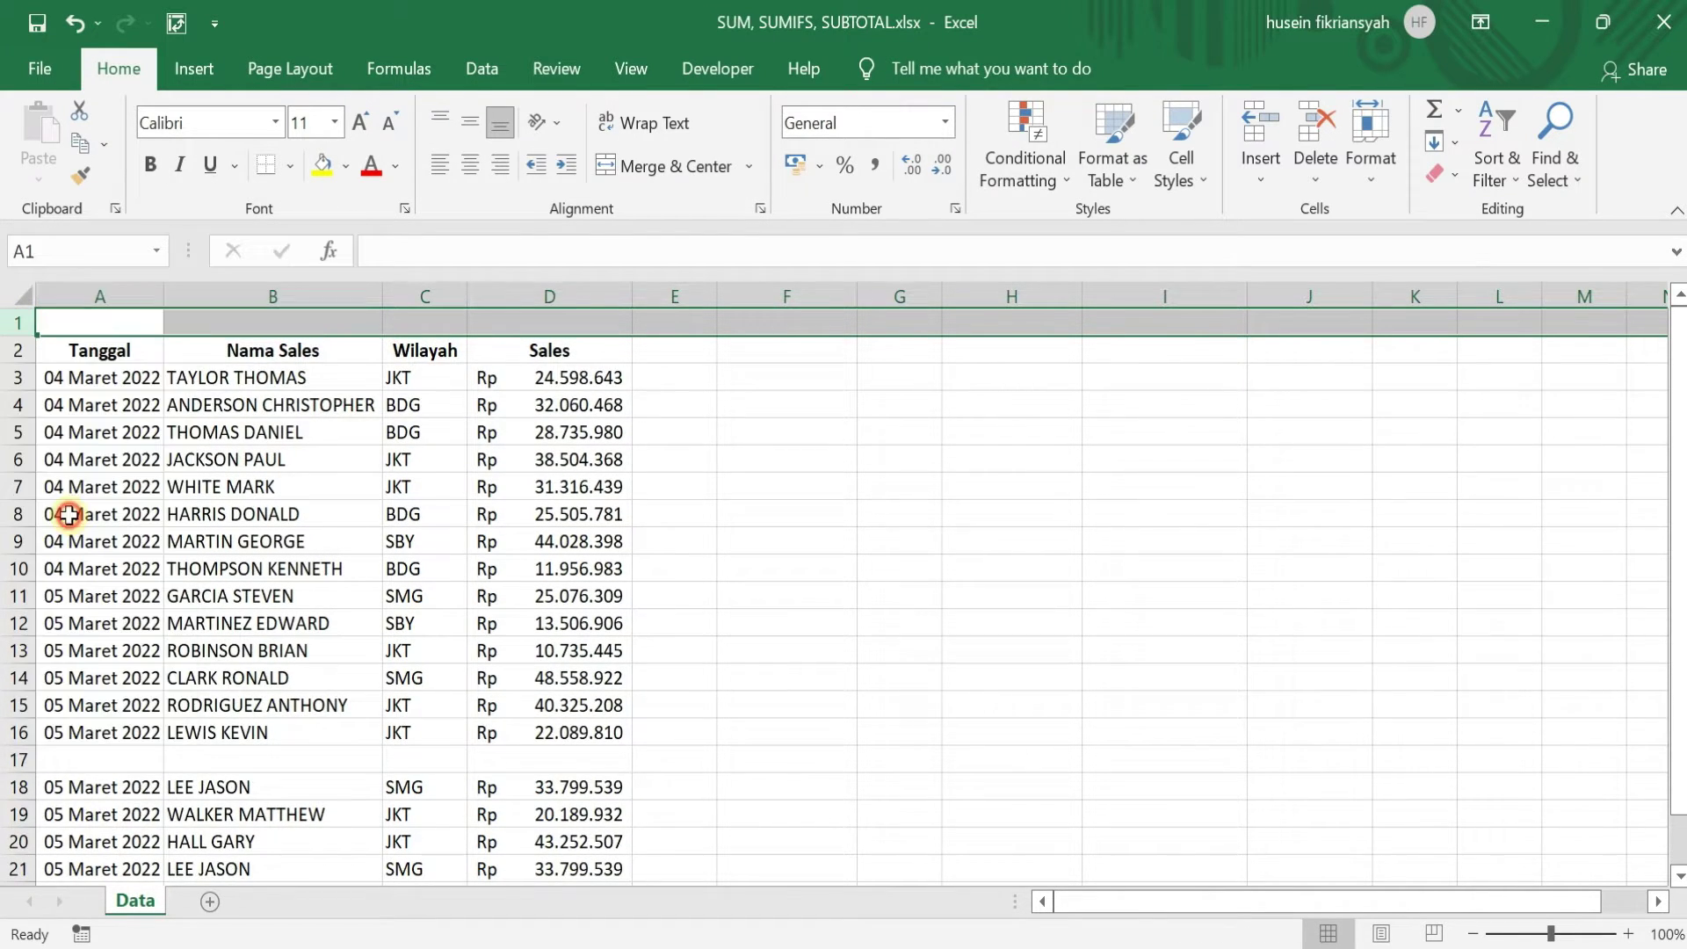
pyautogui.rightClick(16, 319)
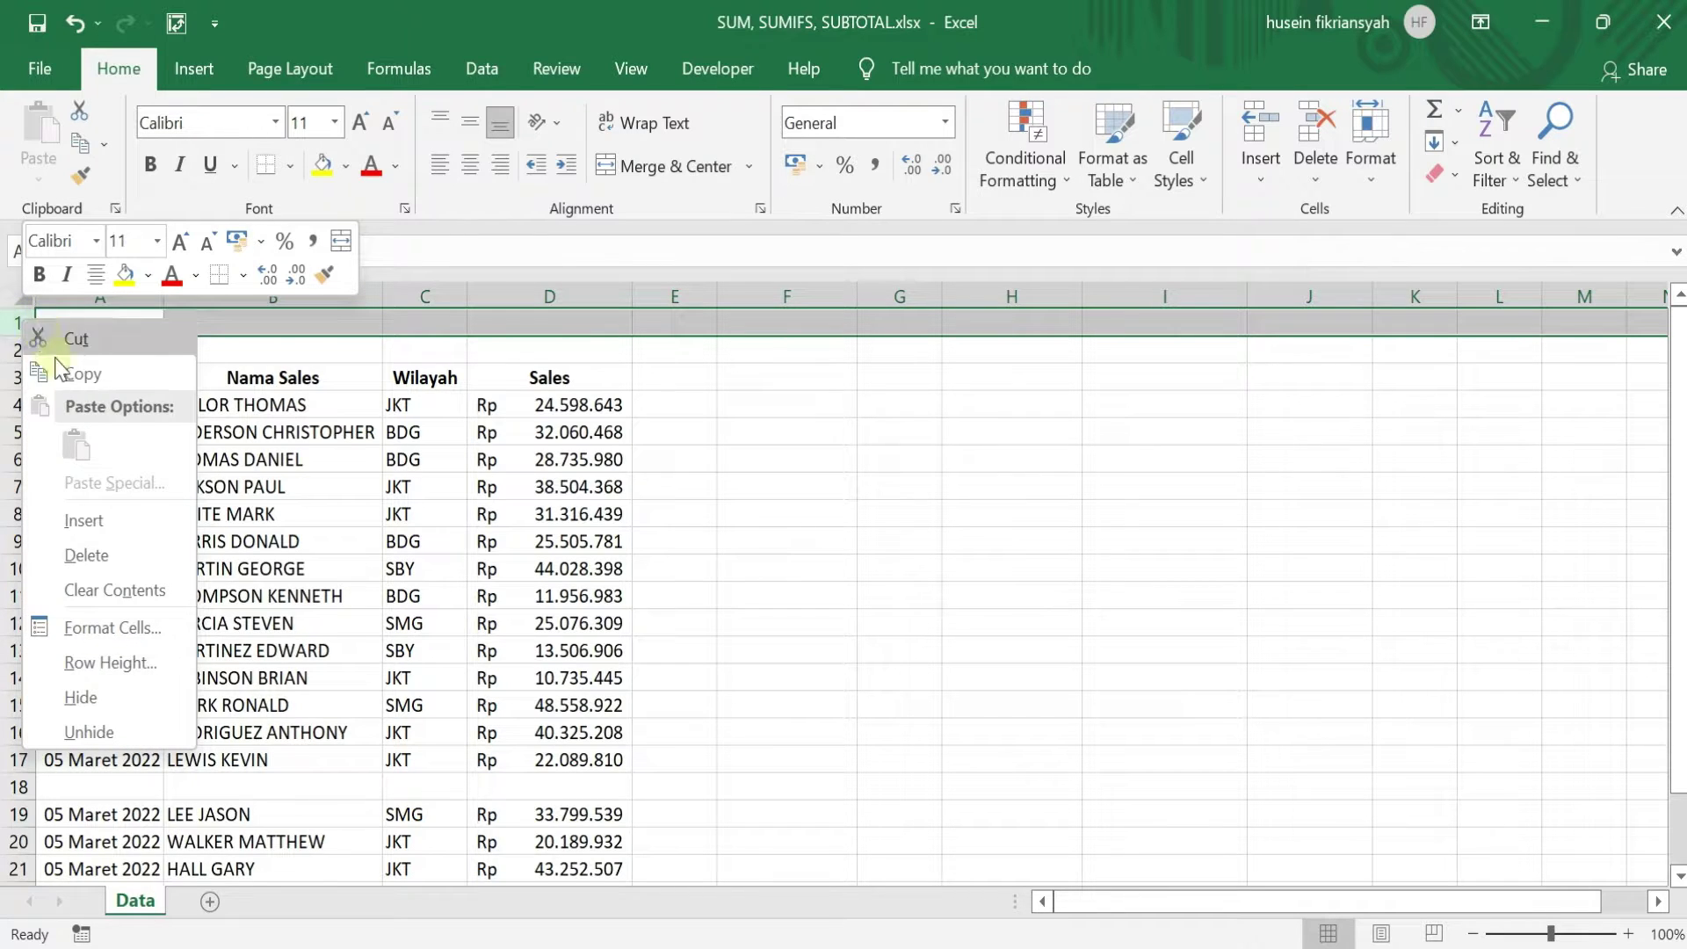
pyautogui.click(72, 509)
pyautogui.click(743, 379)
# - Start a SUM formula in cell D2 above the Sales header, using the range D5:D26
pyautogui.click(561, 378)
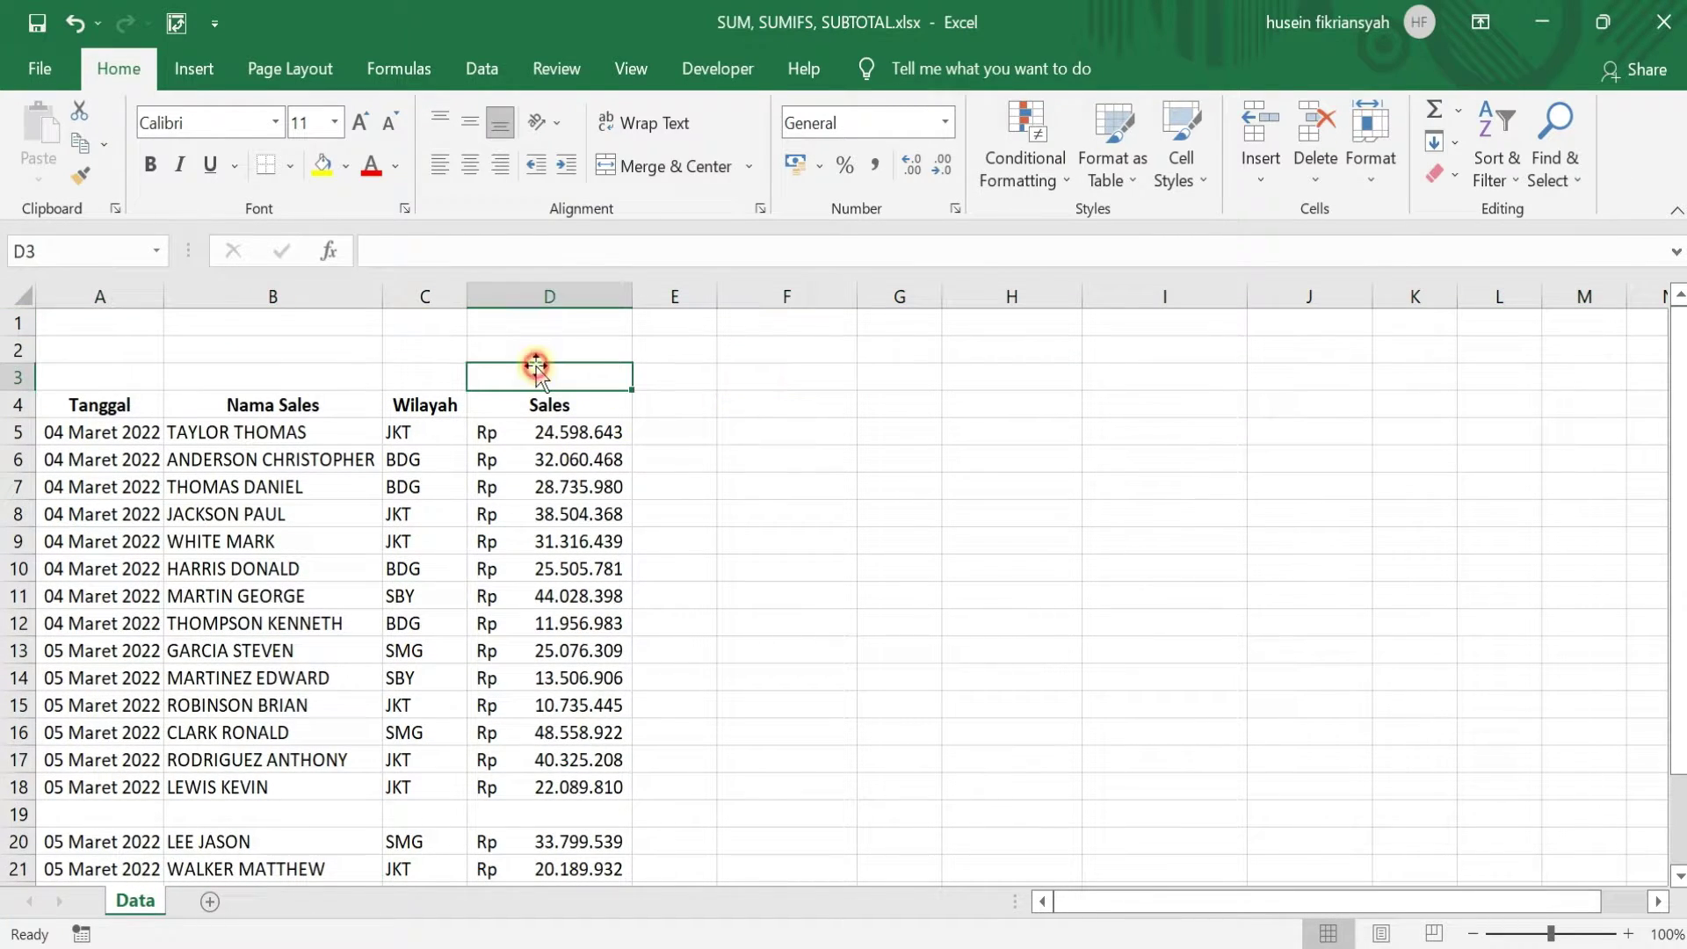
pyautogui.click(557, 344)
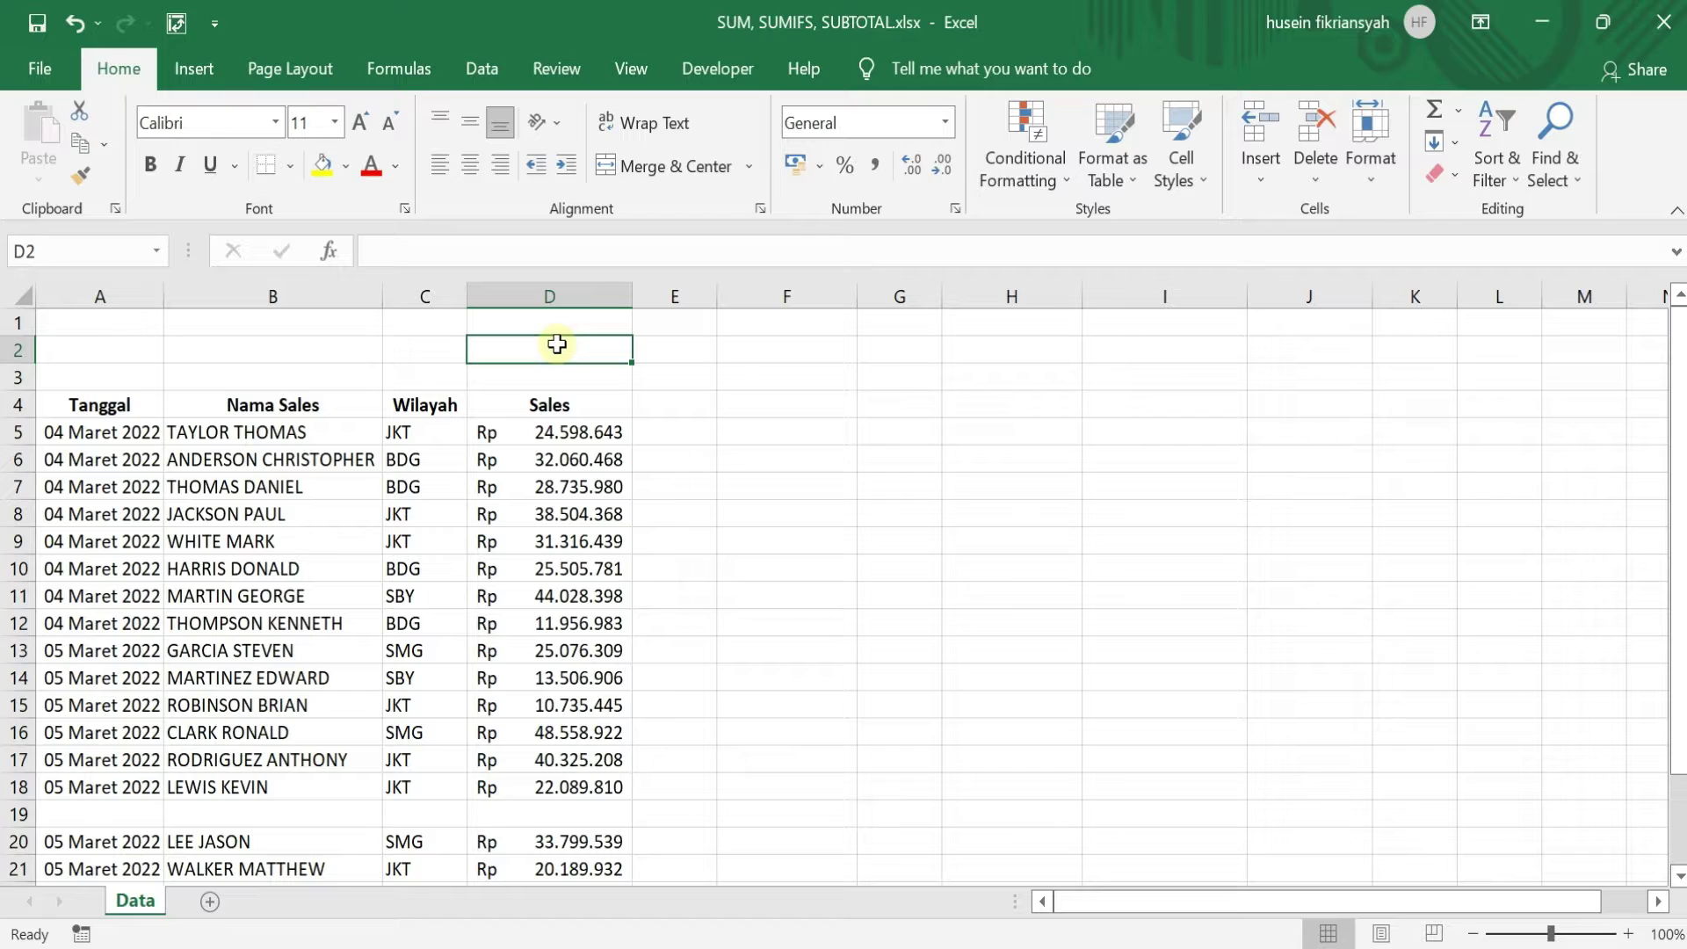
pyautogui.write('=sum')
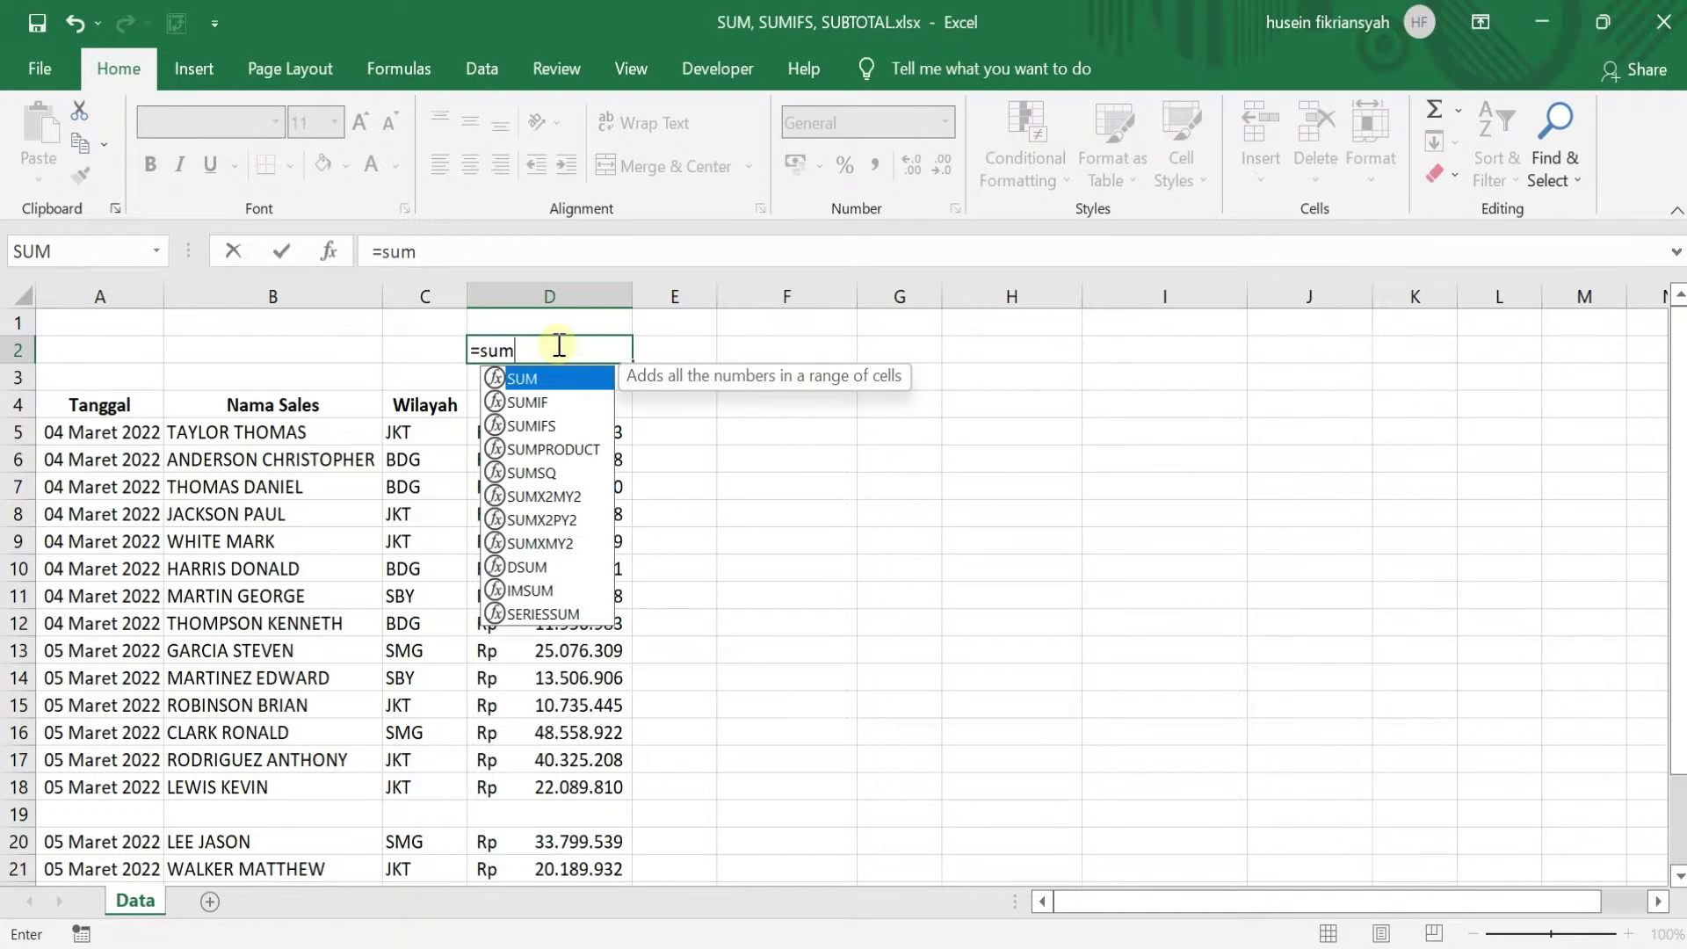
pyautogui.press('Tab')
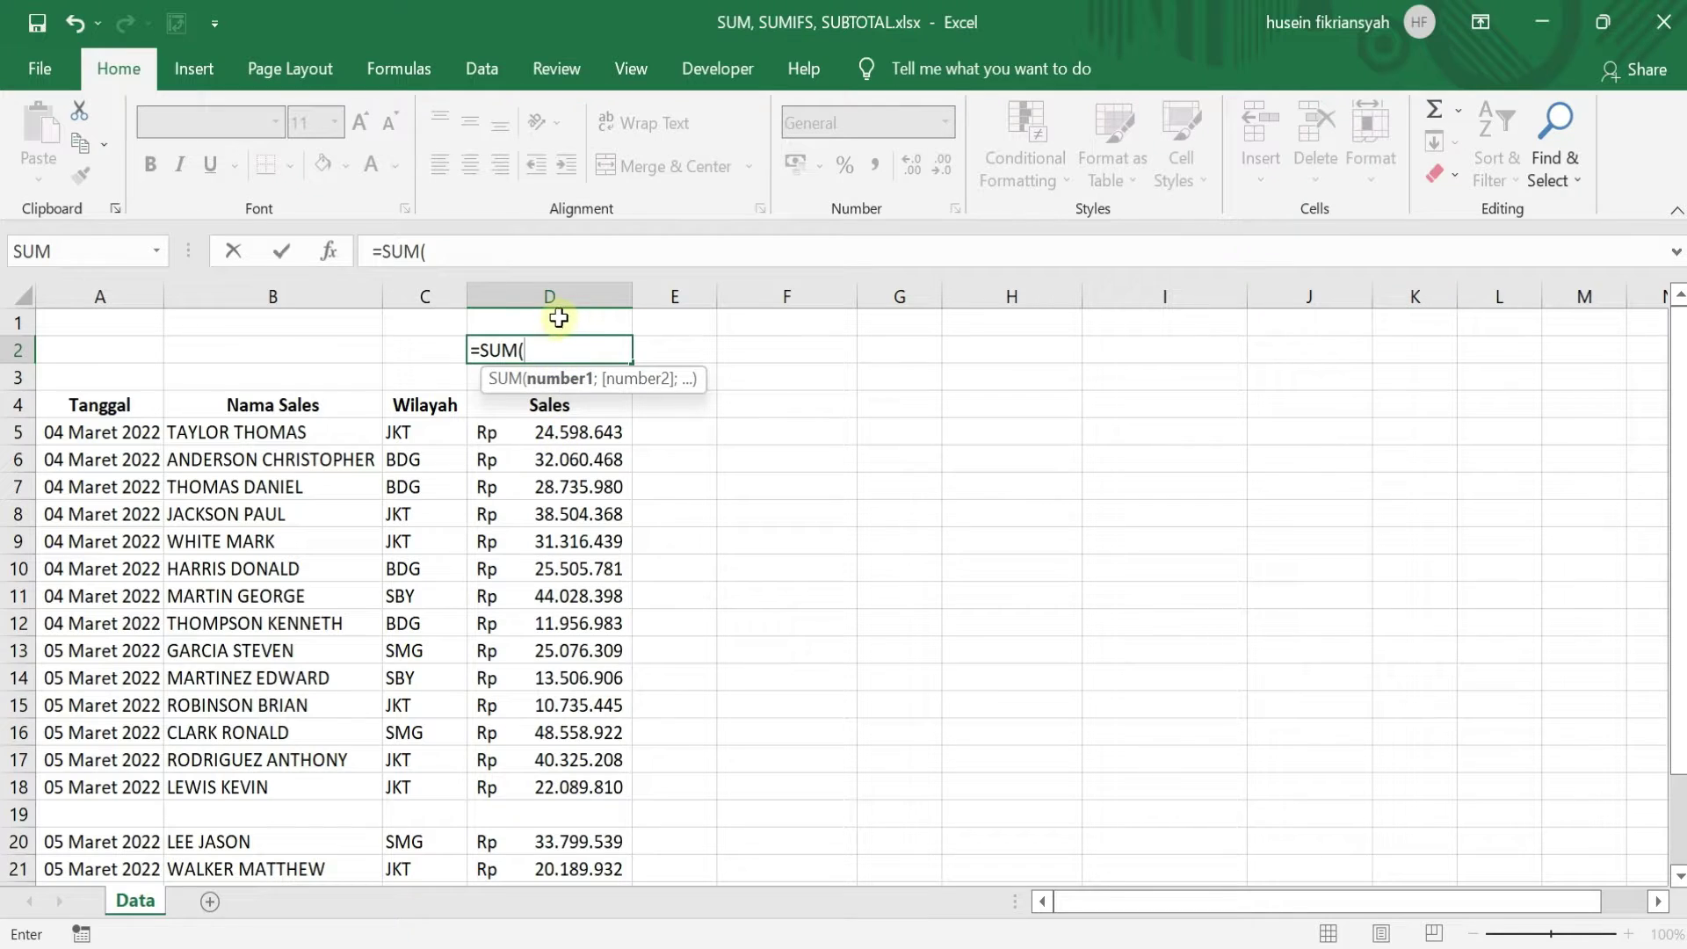
pyautogui.click(551, 431)
pyautogui.moveTo(550, 431); pyautogui.dragTo(587, 751)
pyautogui.scroll(3, 528, 666)
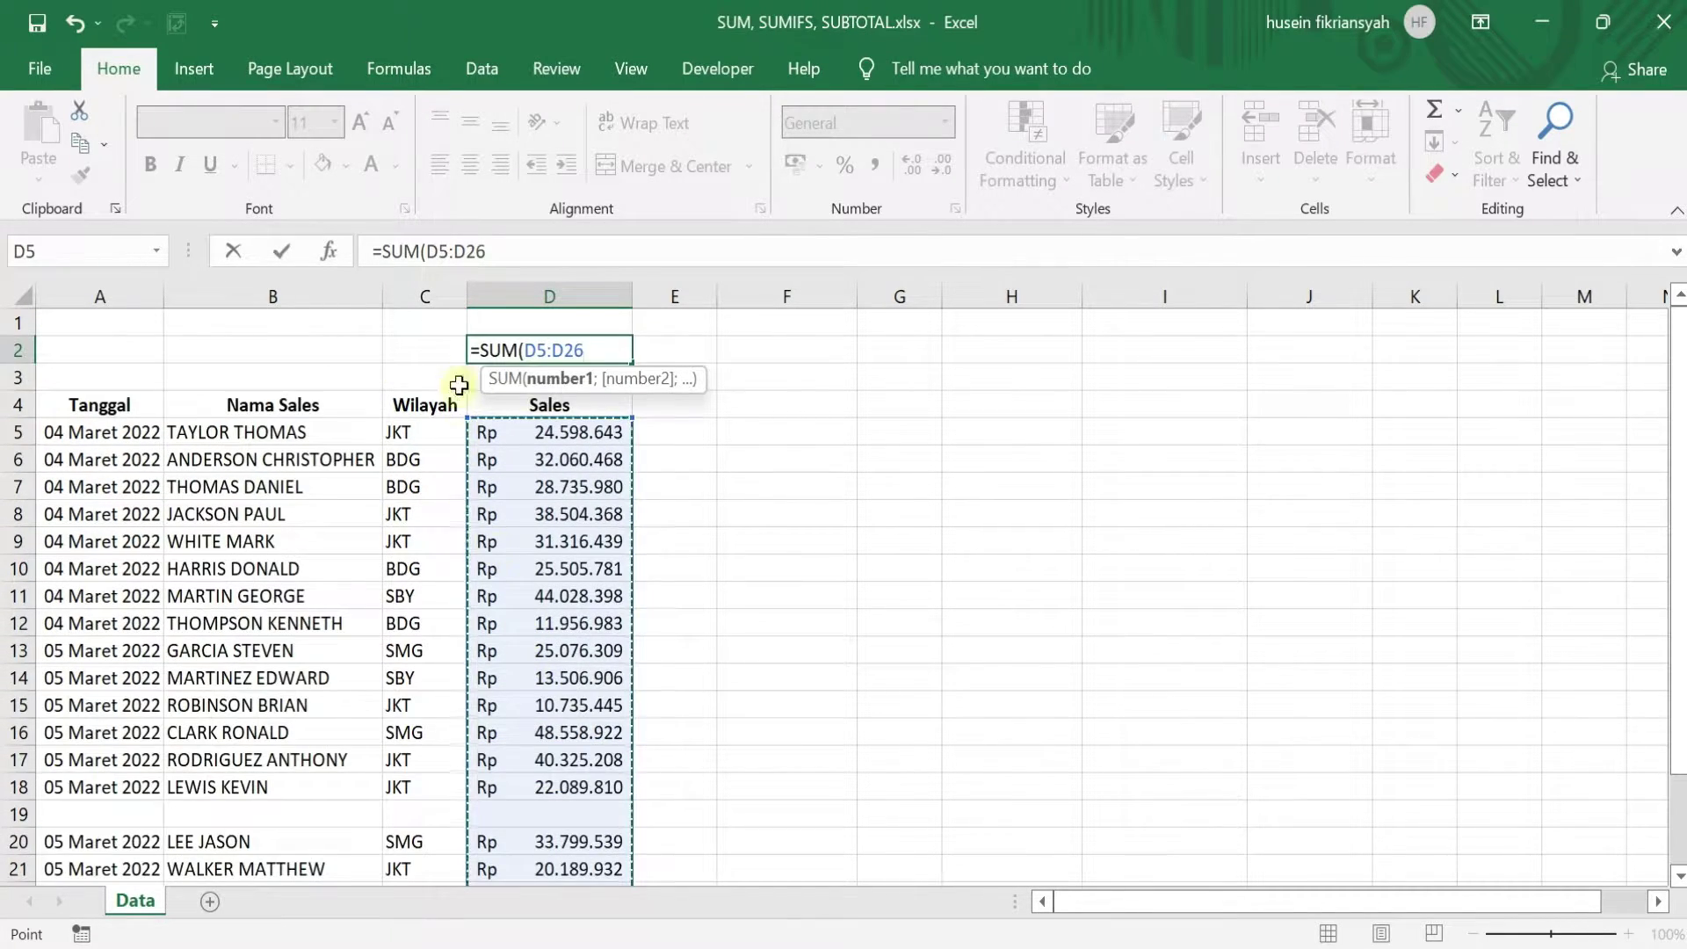
# - Extend the SUM range in D2 to D5:D100 and complete the formula
pyautogui.click(502, 252)
pyautogui.press('BackSpace')
pyautogui.press('BackSpace')
pyautogui.write('1')
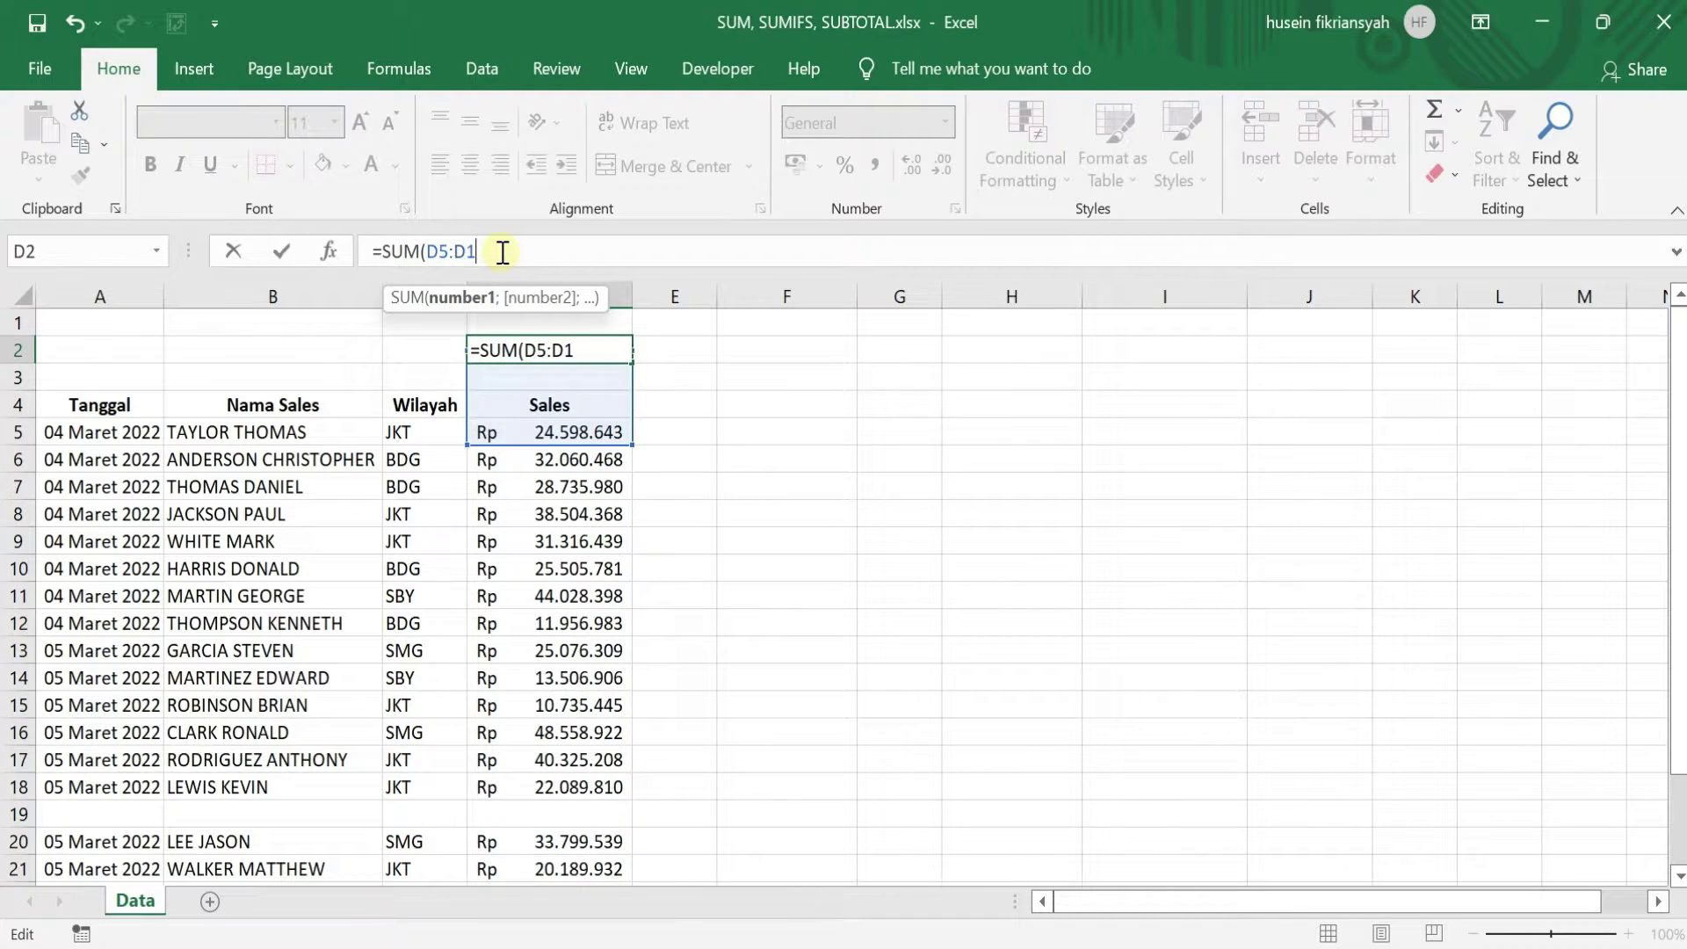
pyautogui.write('00)')
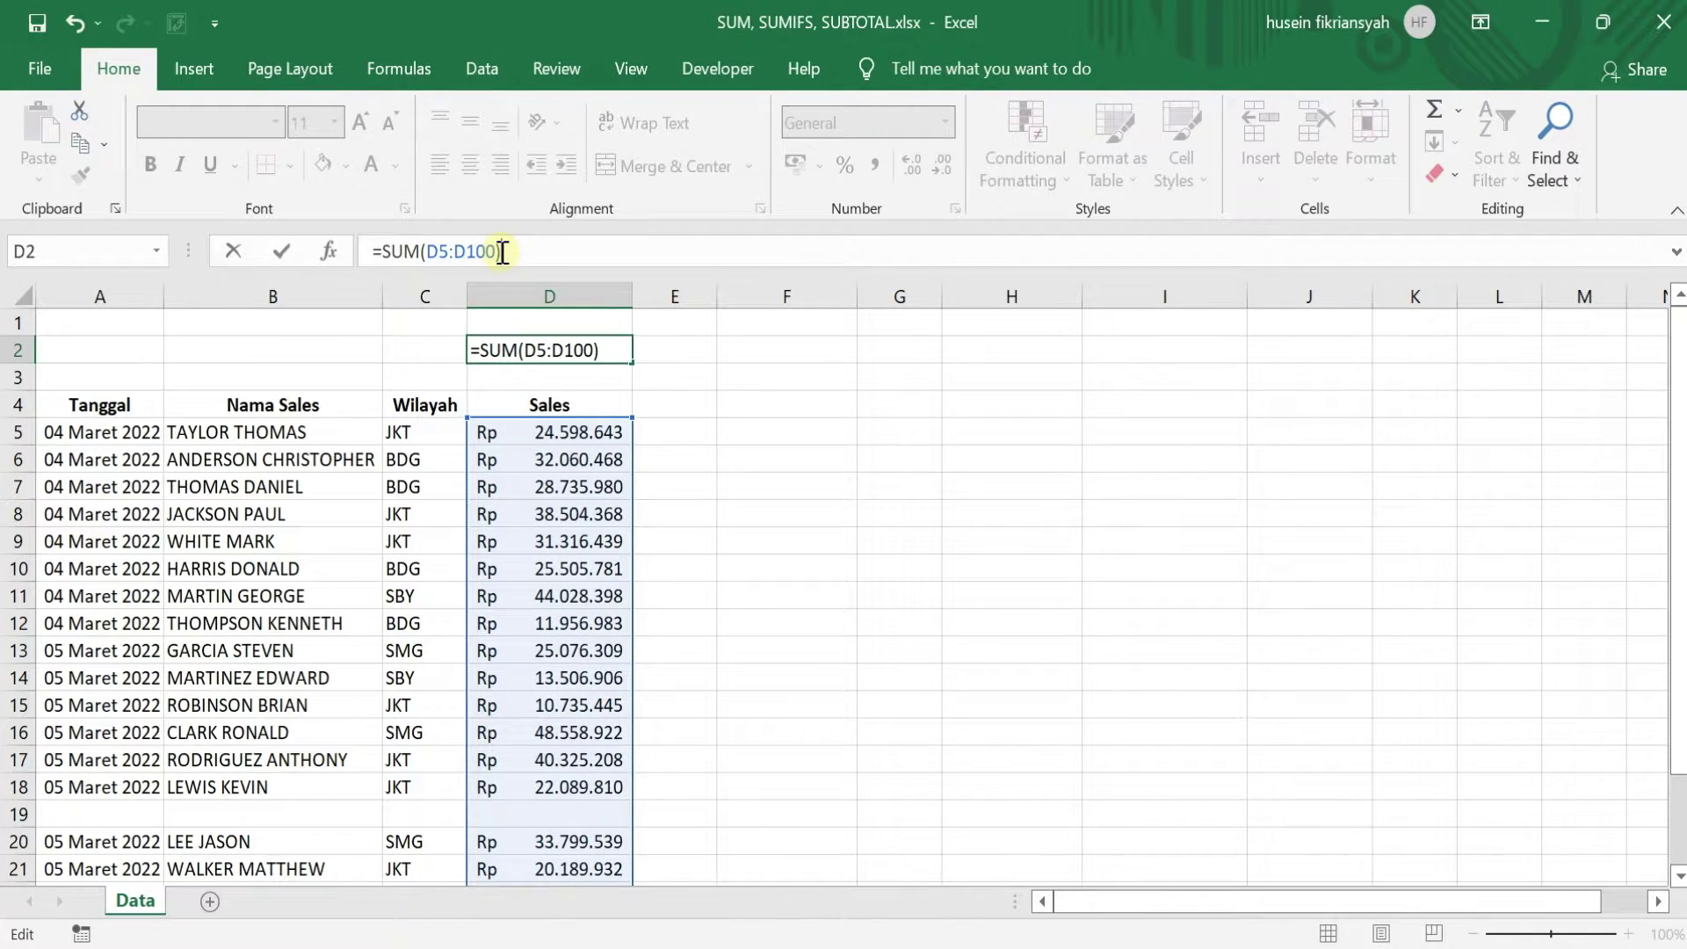
pyautogui.press('Return')
# - Delete the old Sales total from D25 below the table and check the SUM formula in D2
pyautogui.scroll(-5, 544, 470)
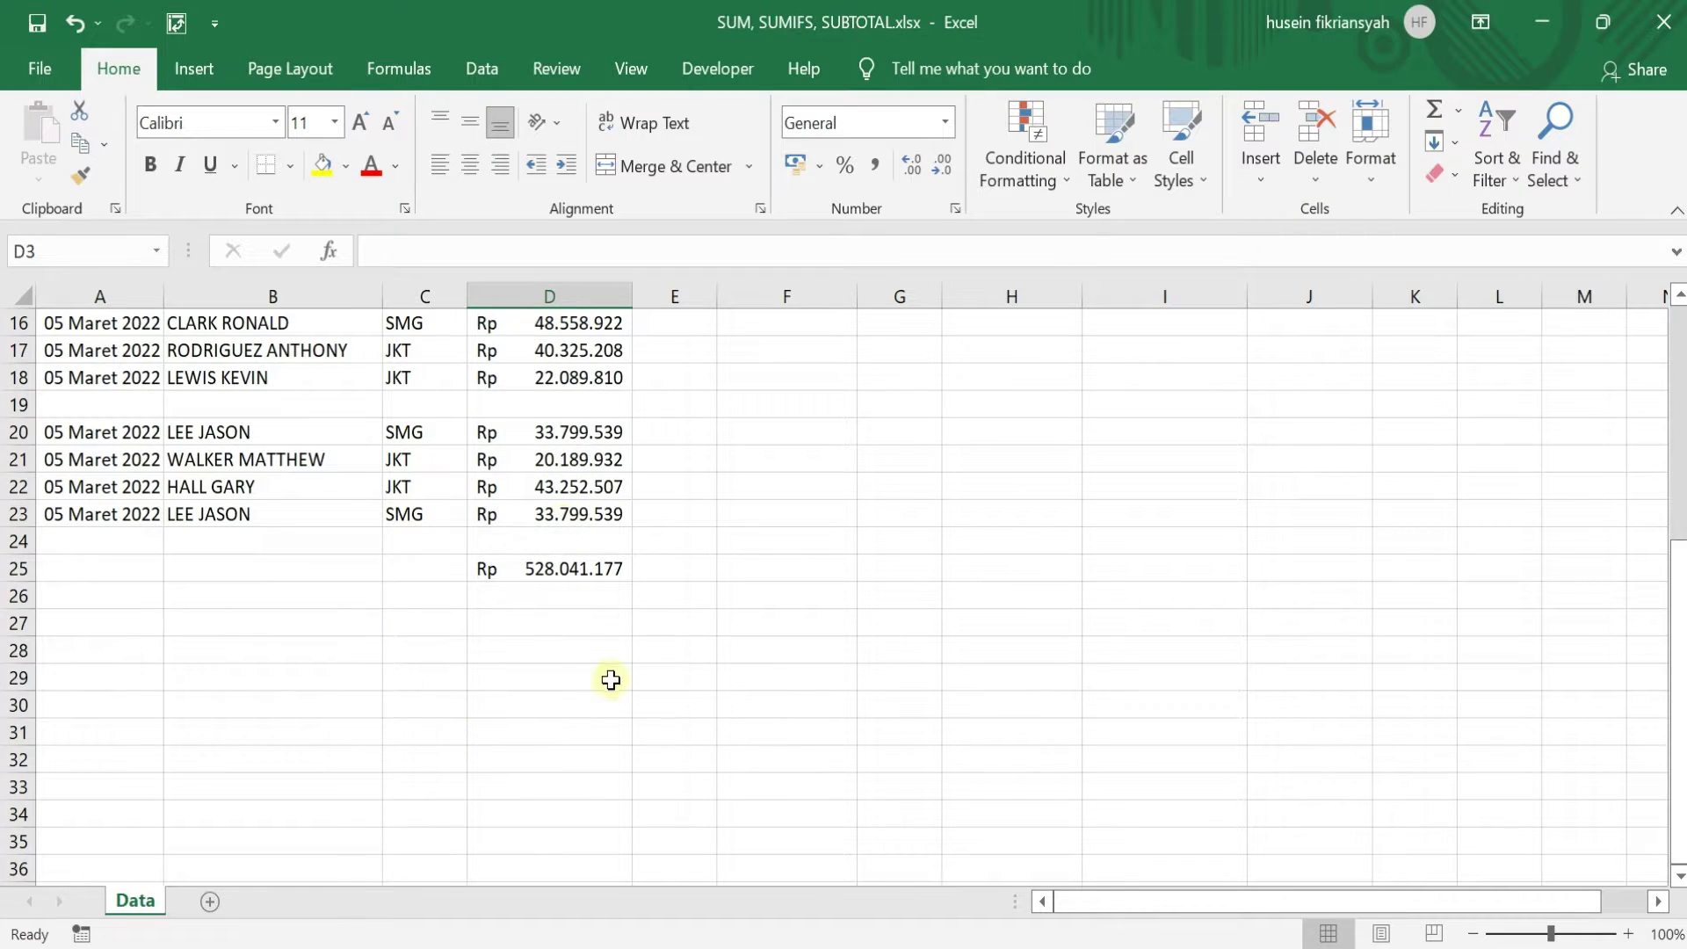
pyautogui.click(601, 578)
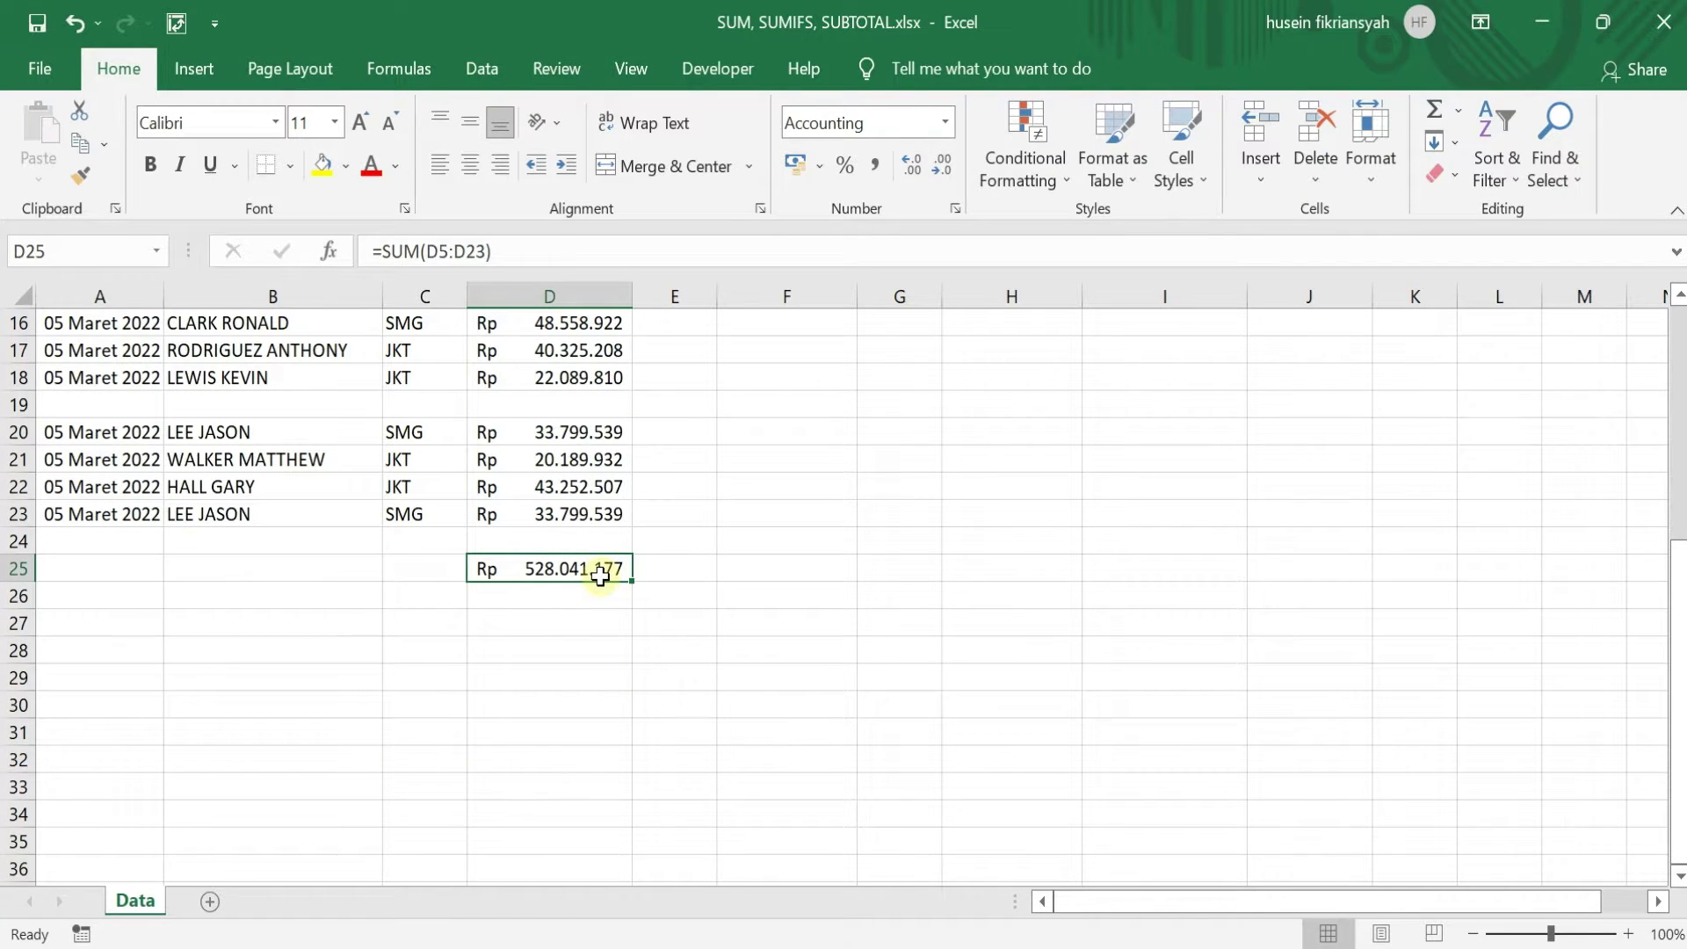
pyautogui.press('Delete')
pyautogui.scroll(5, 601, 575)
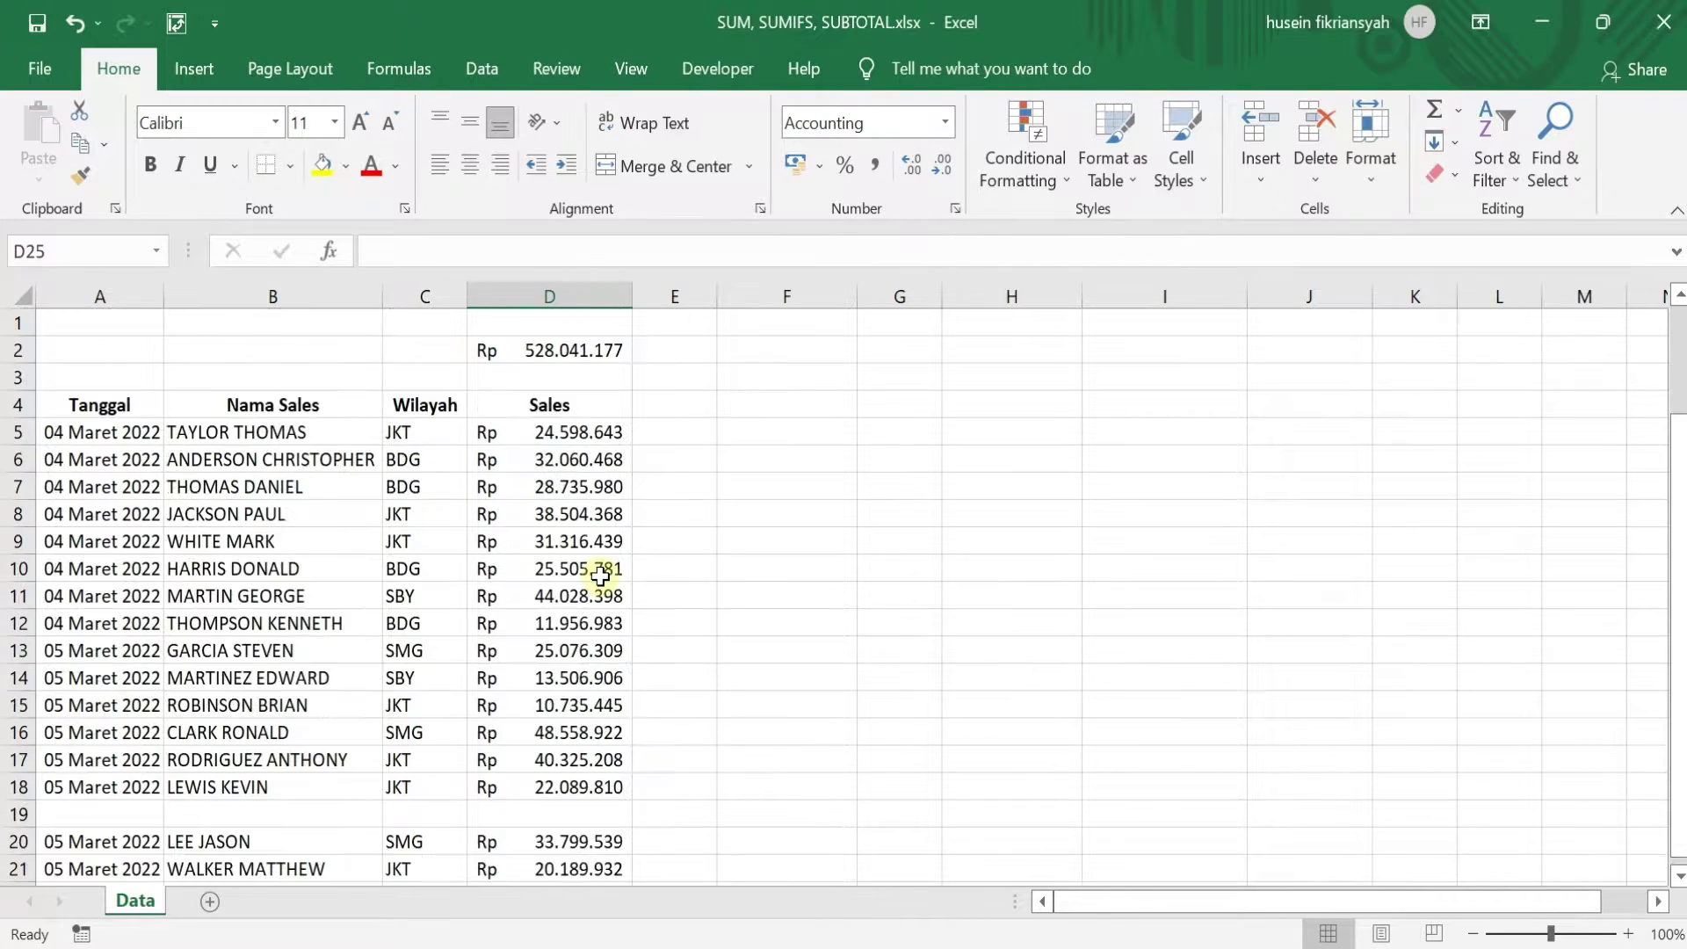
pyautogui.click(591, 339)
pyautogui.scroll(-3, 562, 528)
pyautogui.scroll(3, 557, 519)
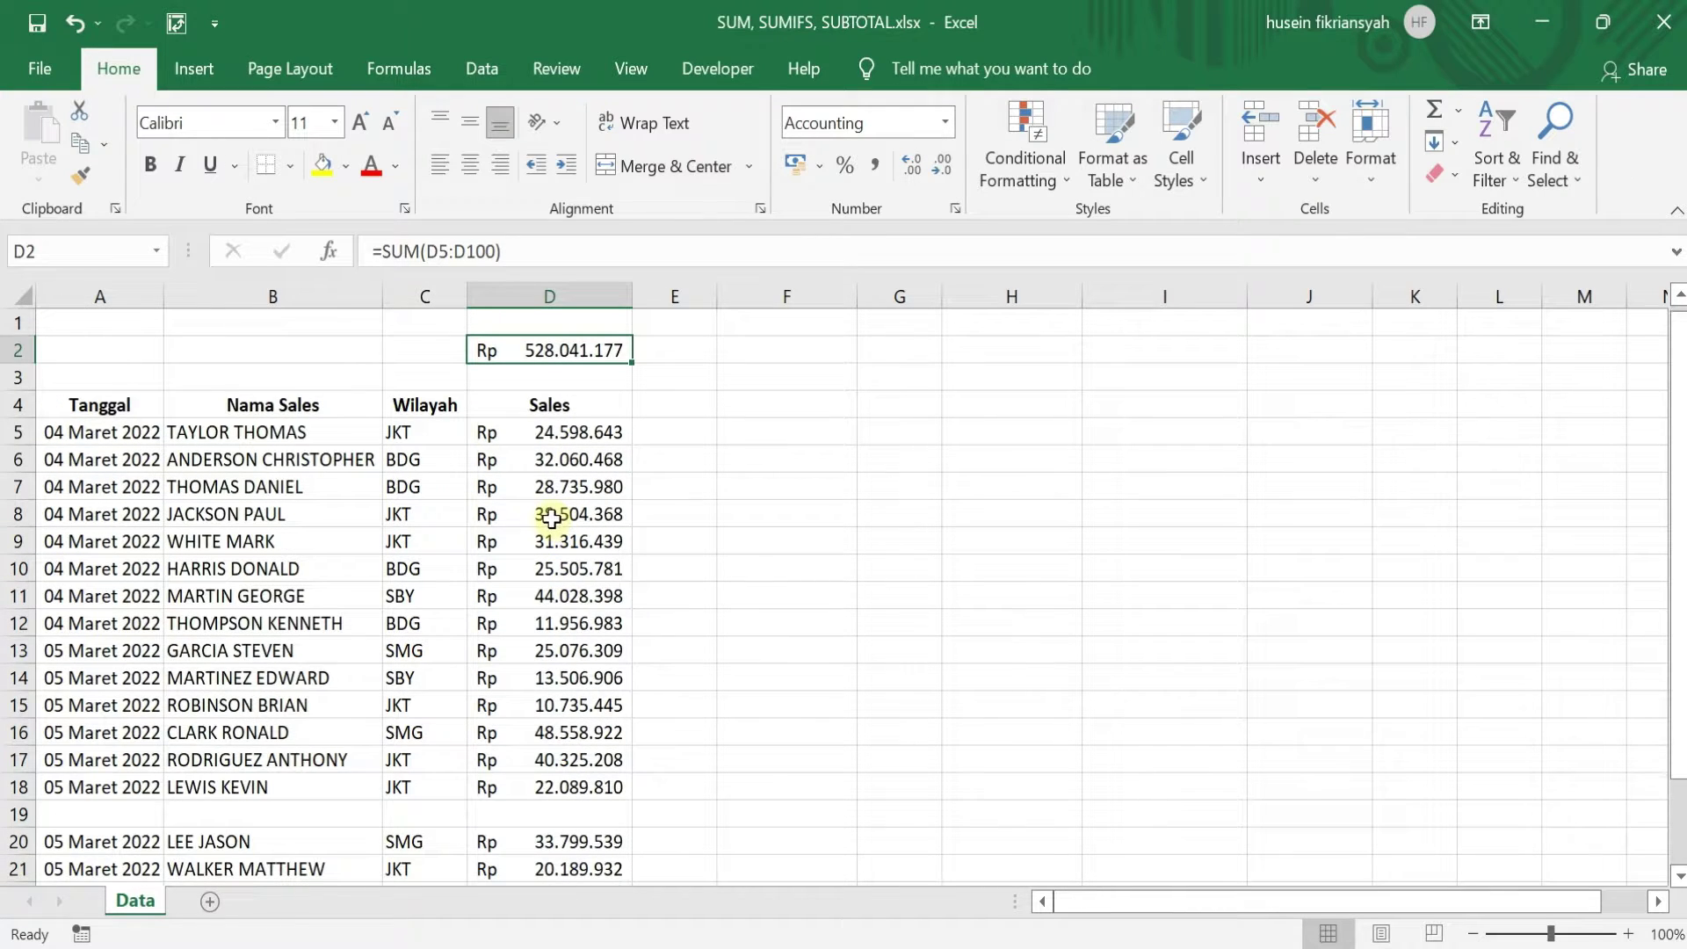
# - Delete the blank row 19 from within the sales data
pyautogui.scroll(-2, 526, 808)
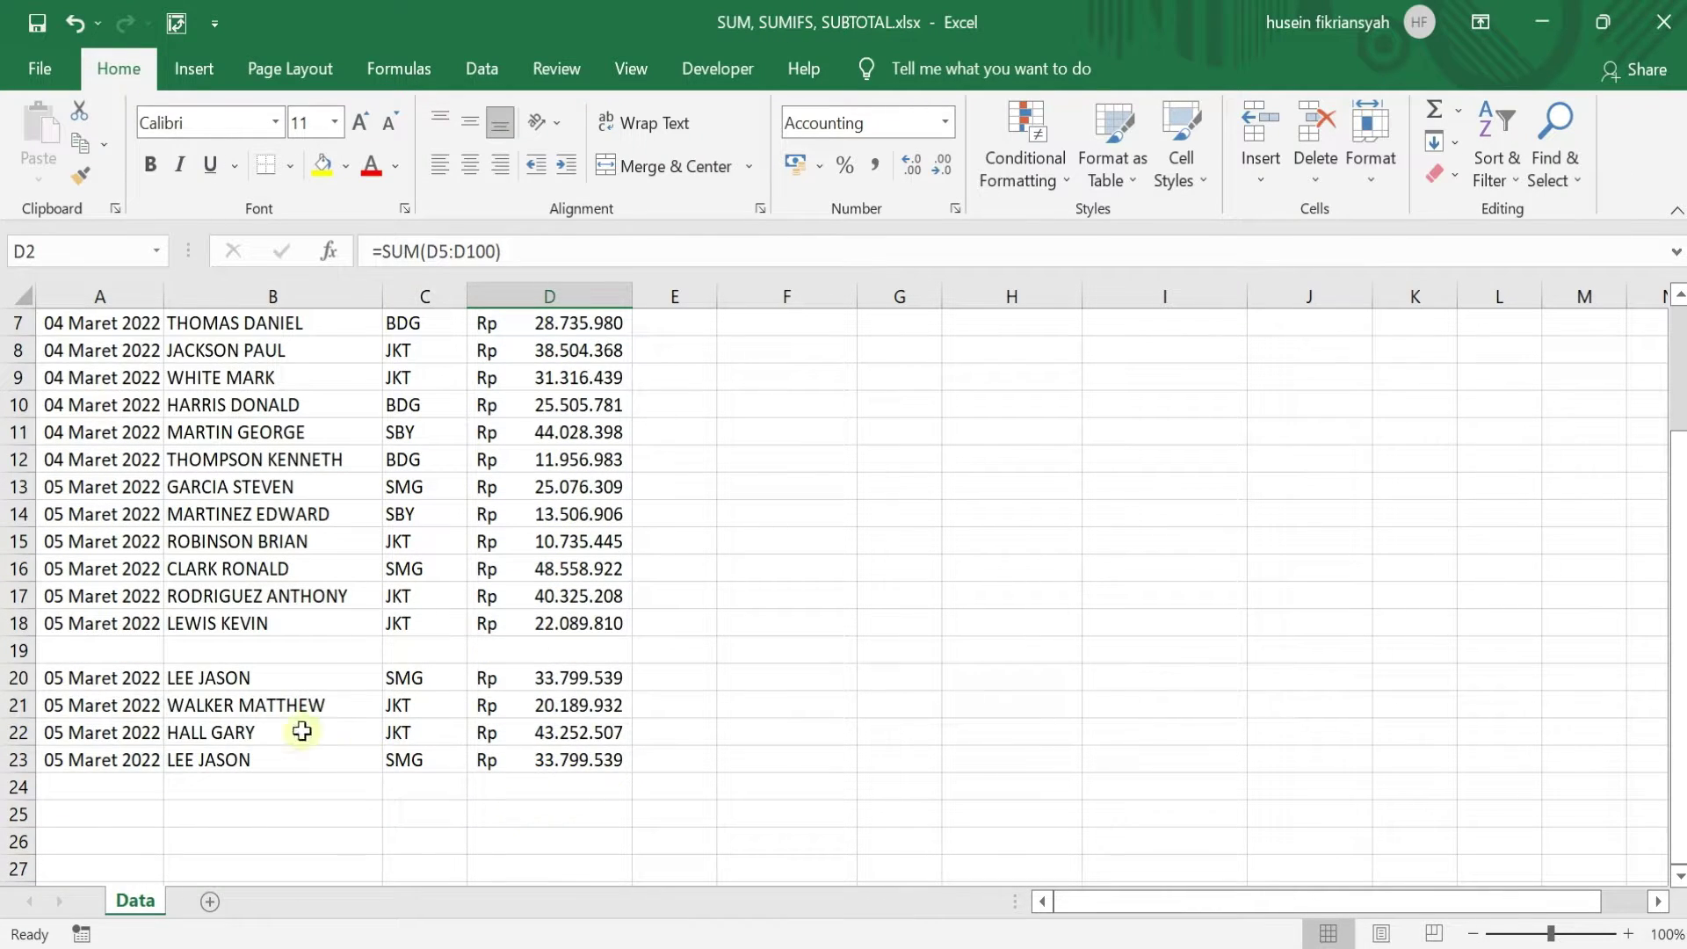
pyautogui.click(23, 651)
pyautogui.rightClick(24, 650)
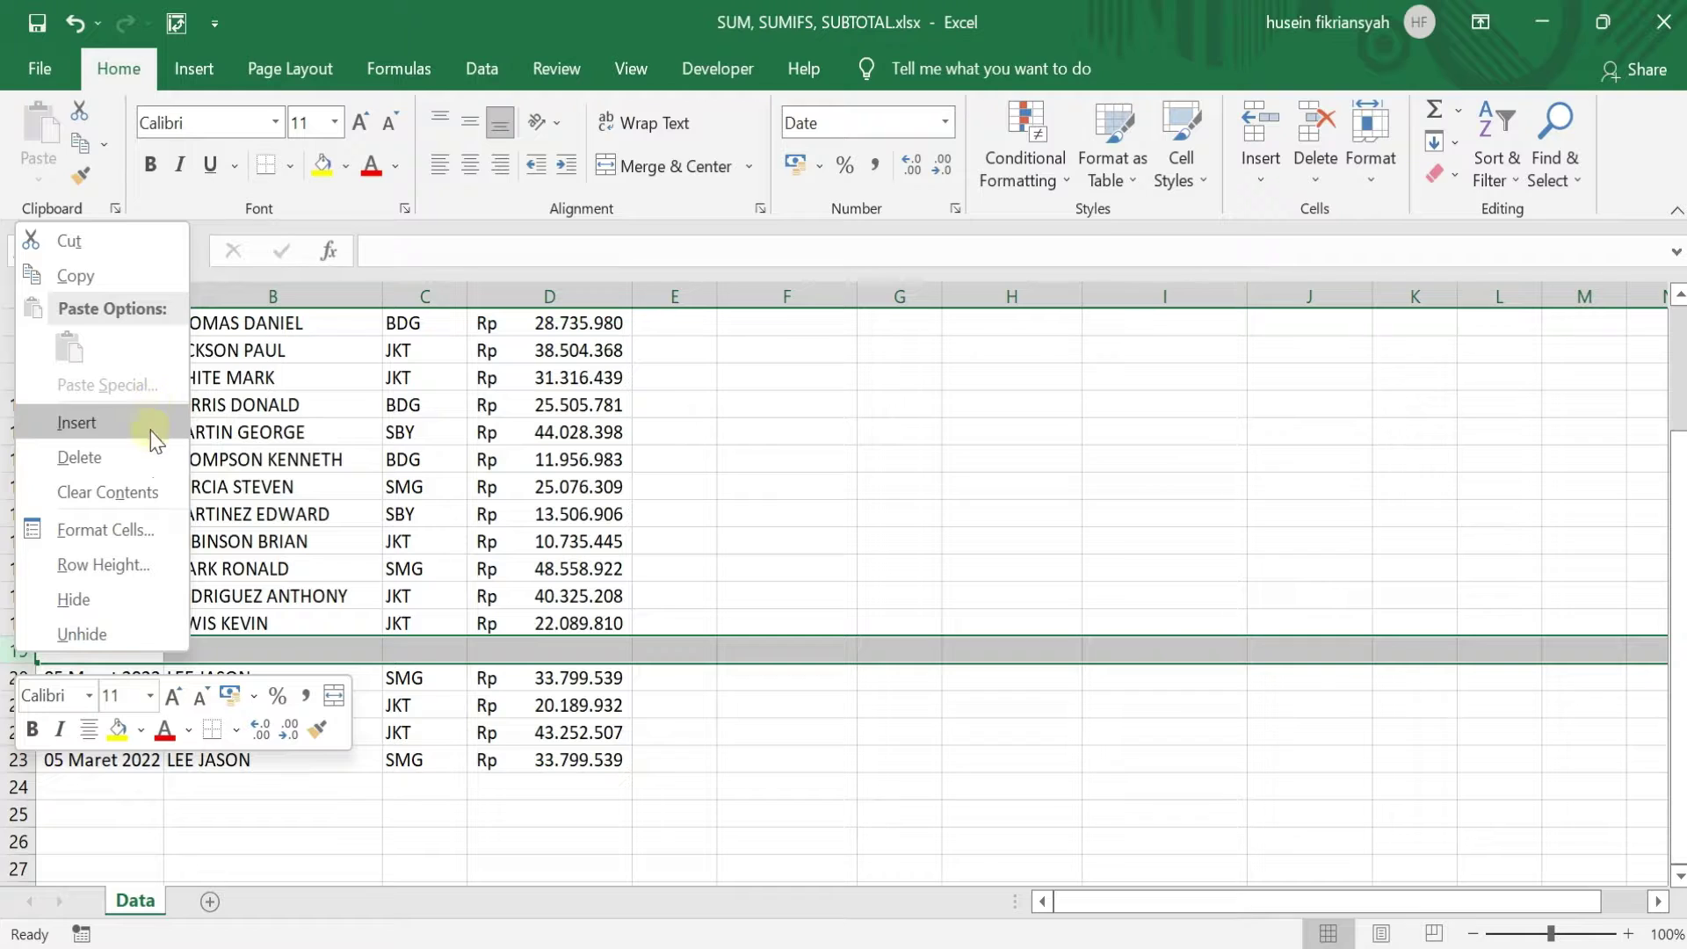
pyautogui.click(141, 455)
pyautogui.click(108, 763)
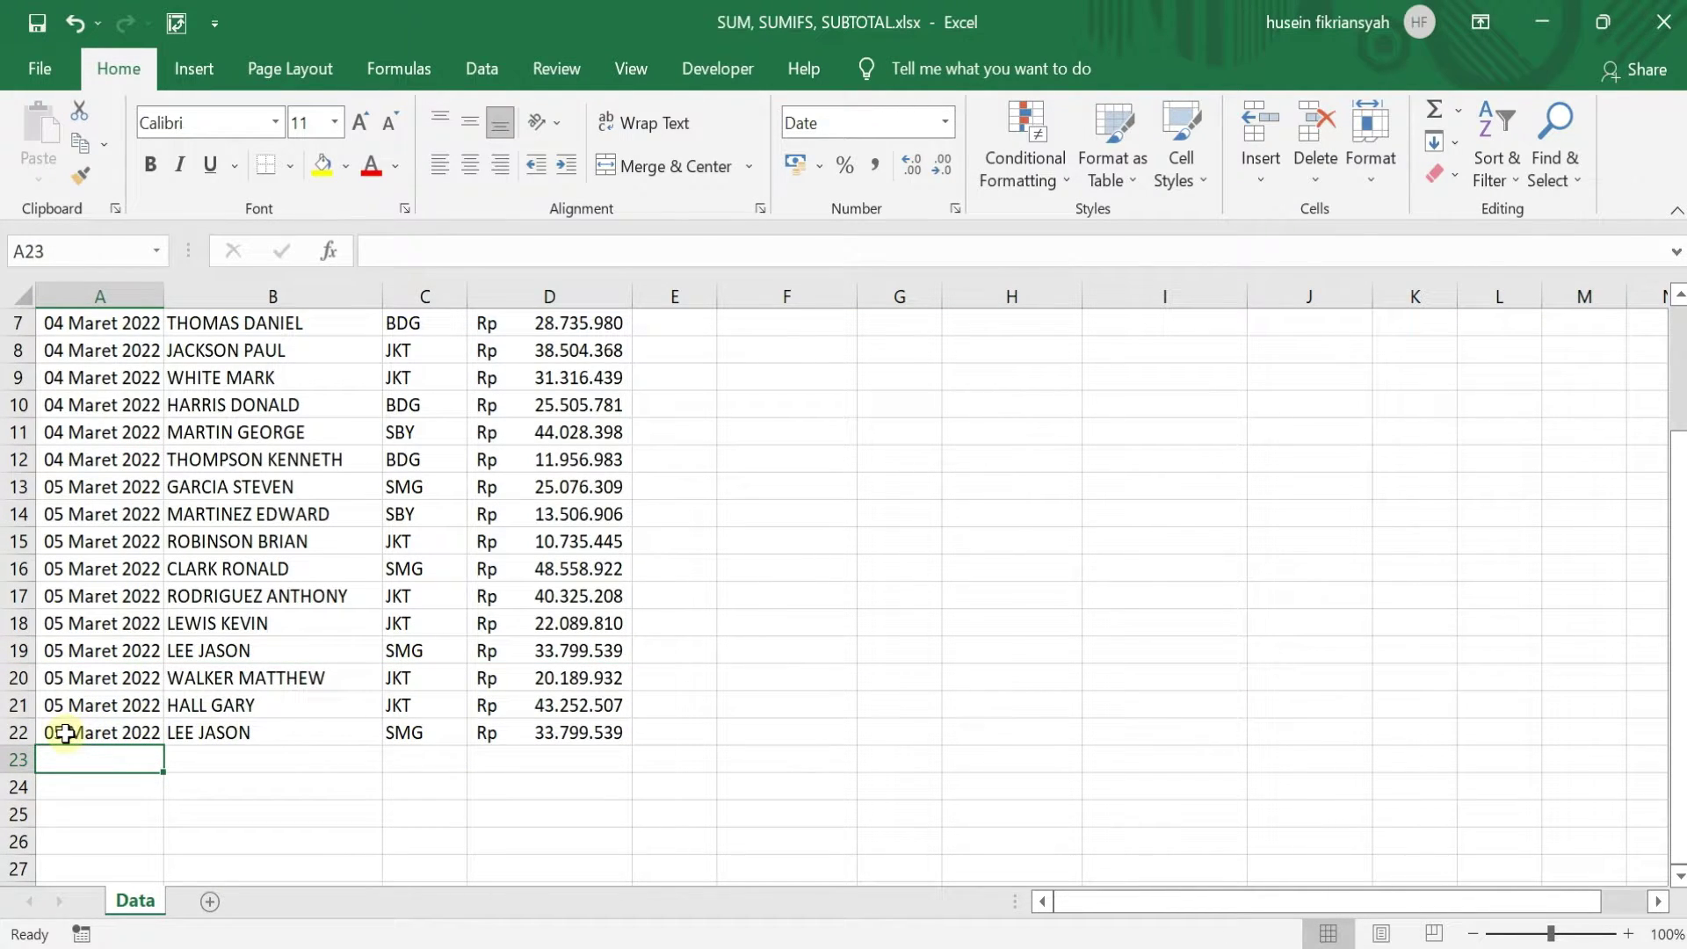
# - Copy the sales record in A20:D20 to the first empty row below the table, row 23
pyautogui.moveTo(55, 680); pyautogui.dragTo(601, 681)
pyautogui.hotkey('ctrl', 'c')
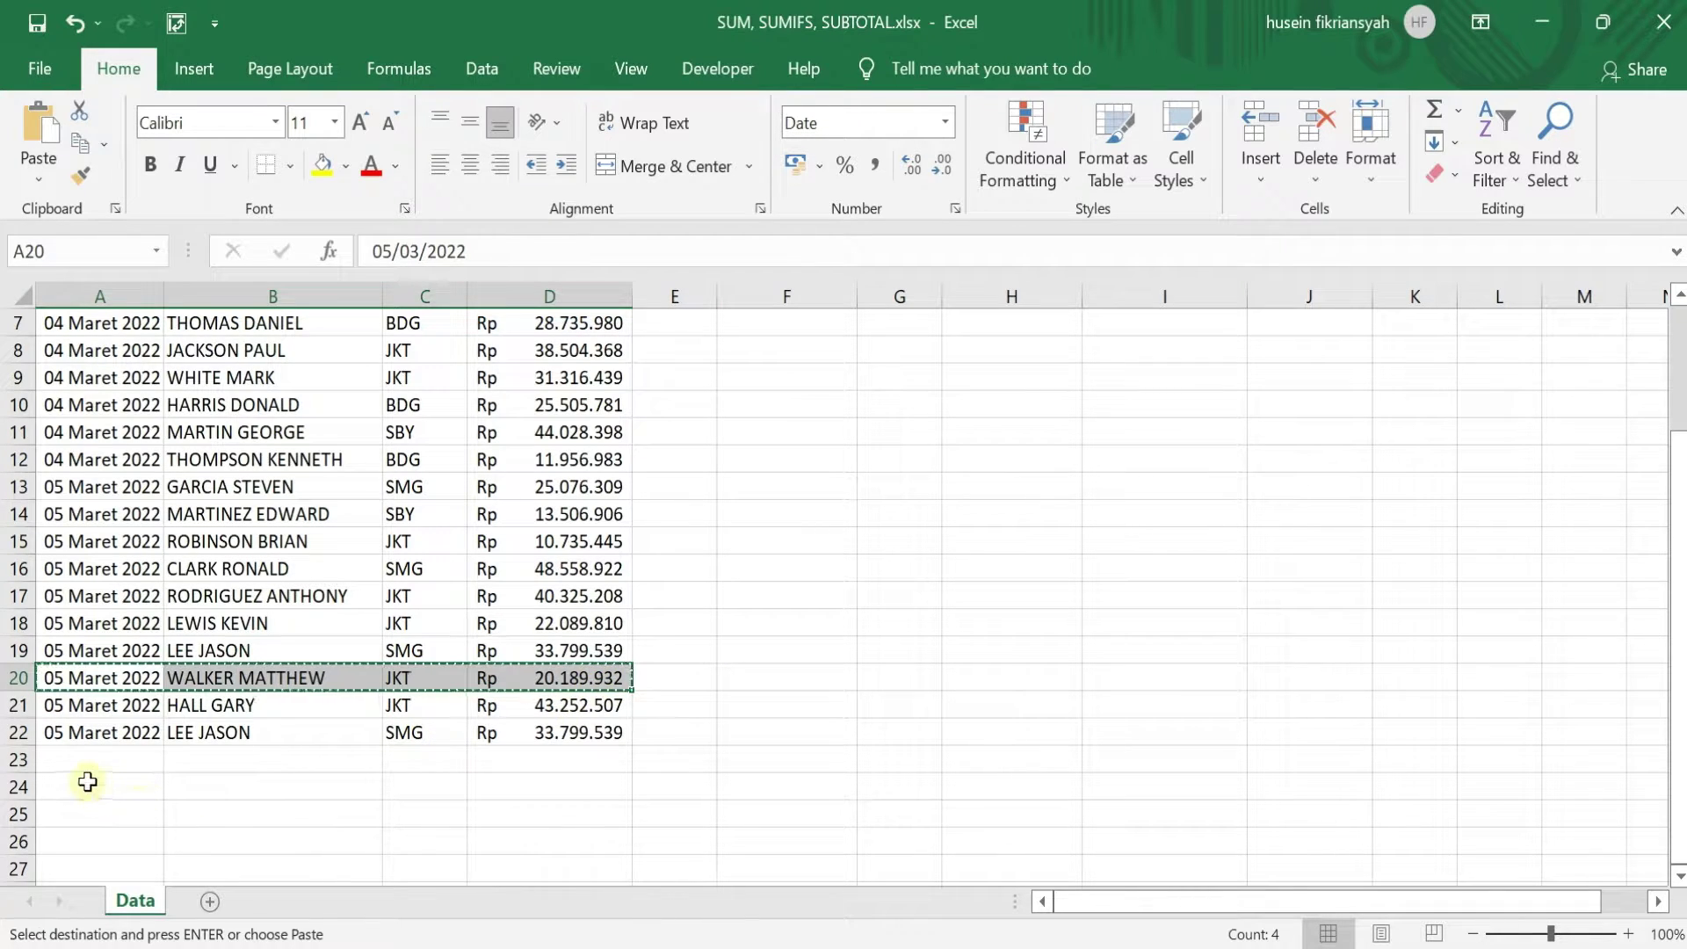
pyautogui.click(70, 757)
pyautogui.hotkey('ctrl', 'v')
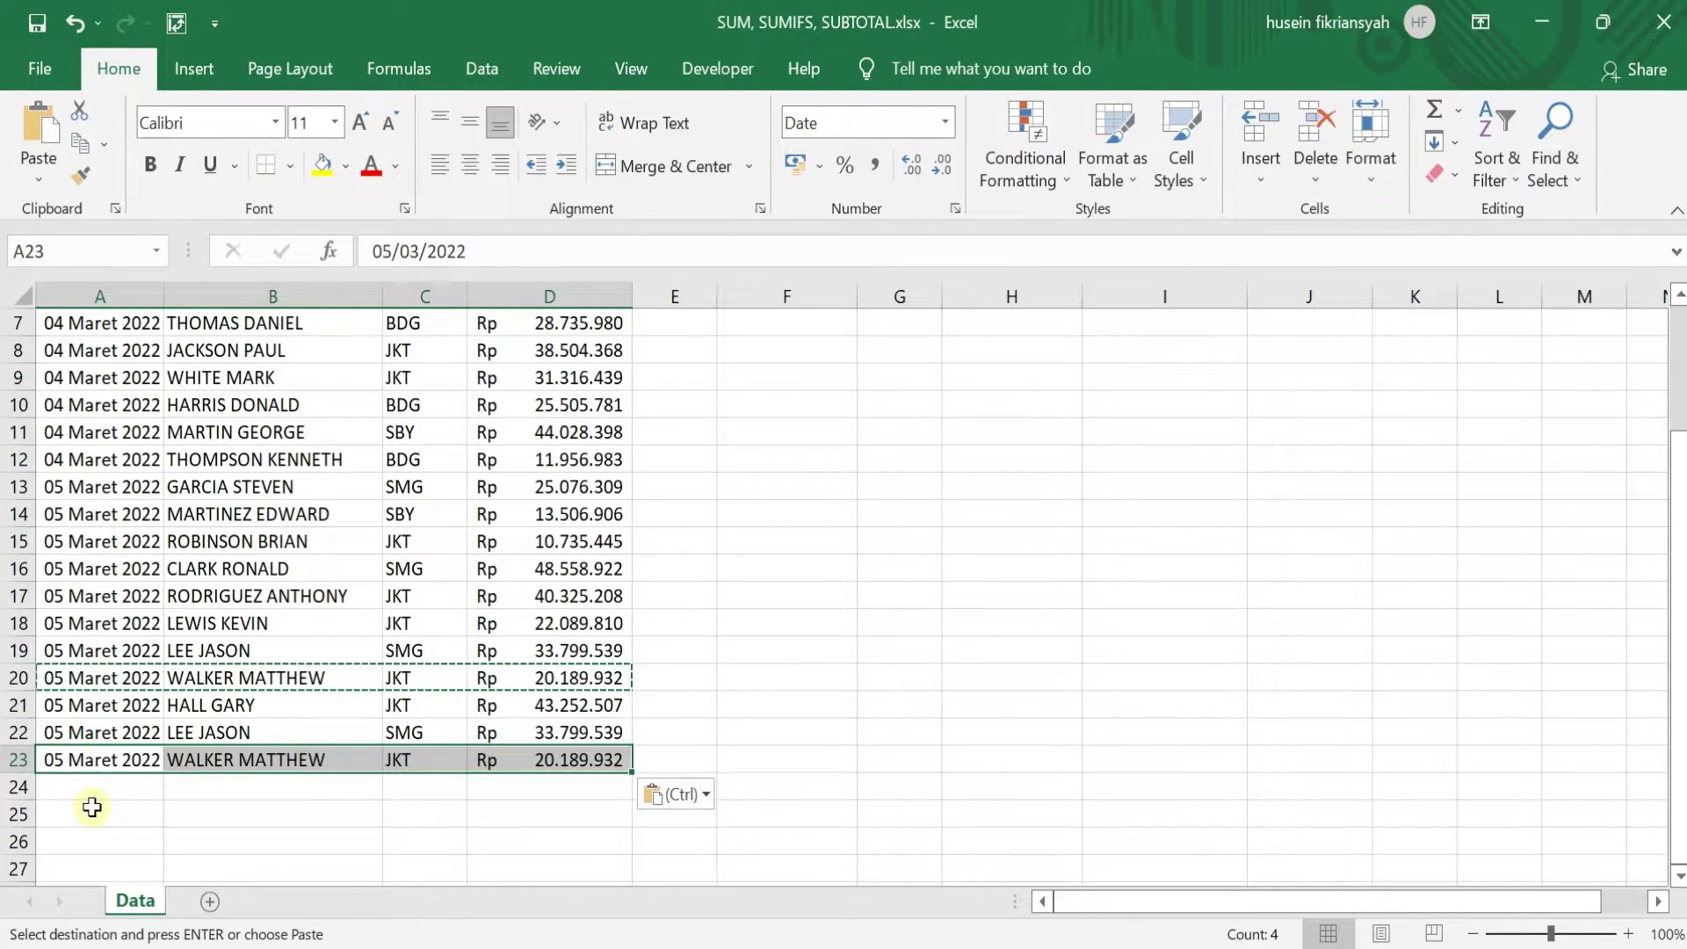
pyautogui.scroll(2, 79, 813)
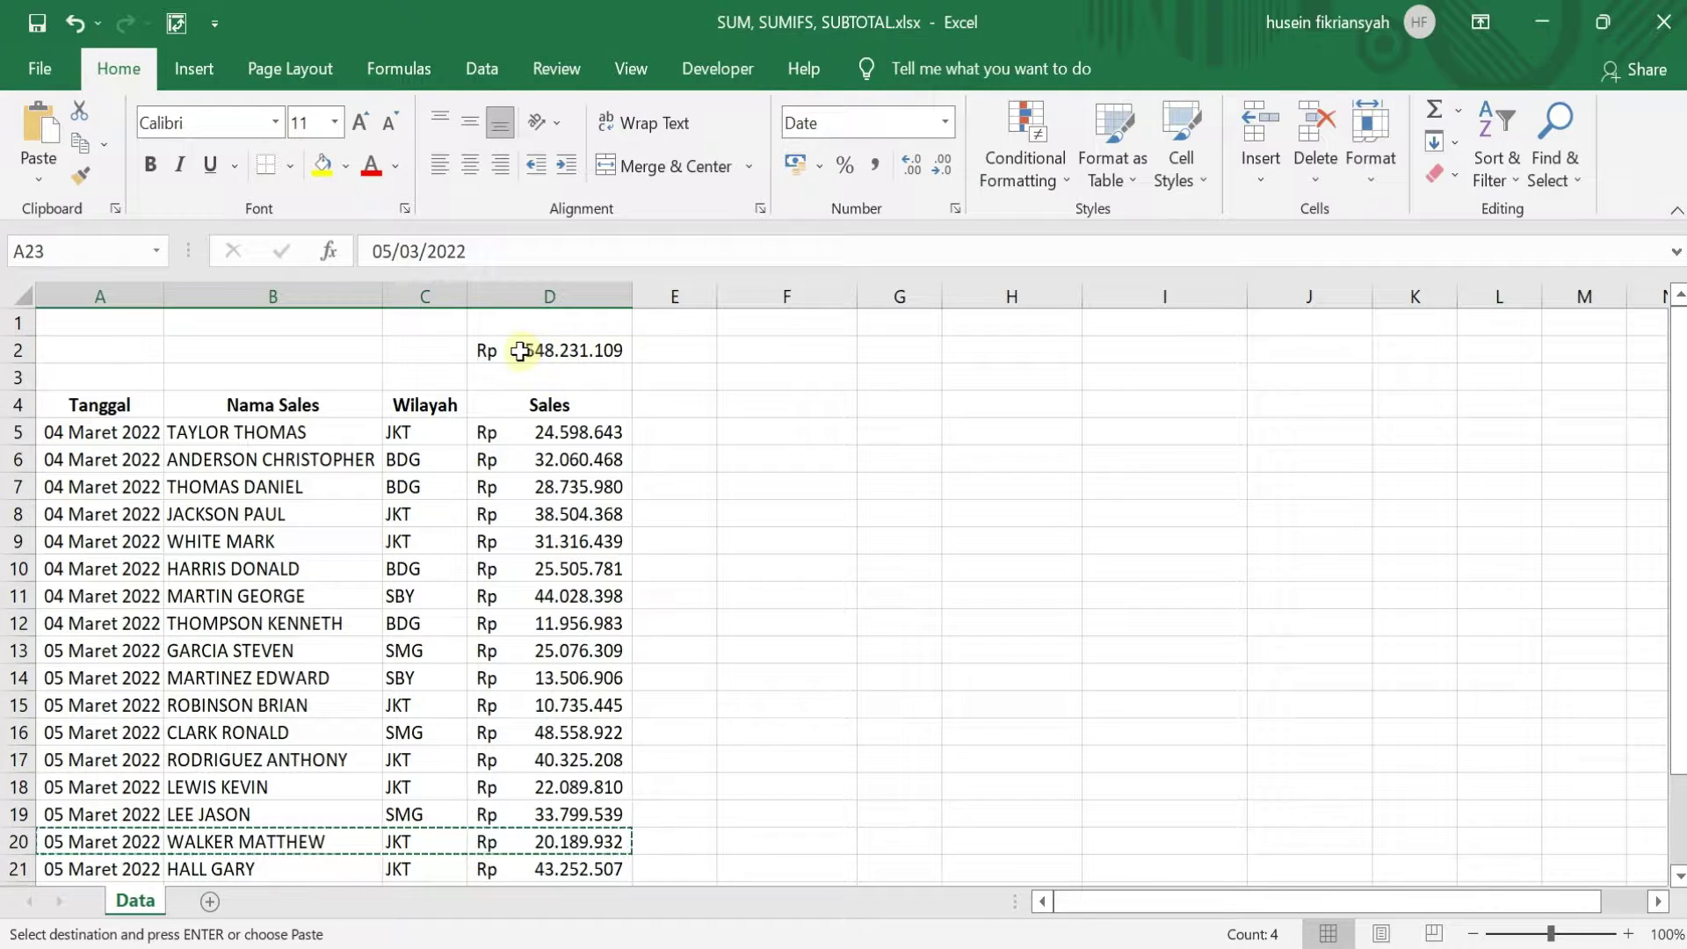
# - Add the copied sales record to rows 24 and 25, checking the total in D2 after each addition
pyautogui.scroll(-5, 534, 644)
pyautogui.click(105, 543)
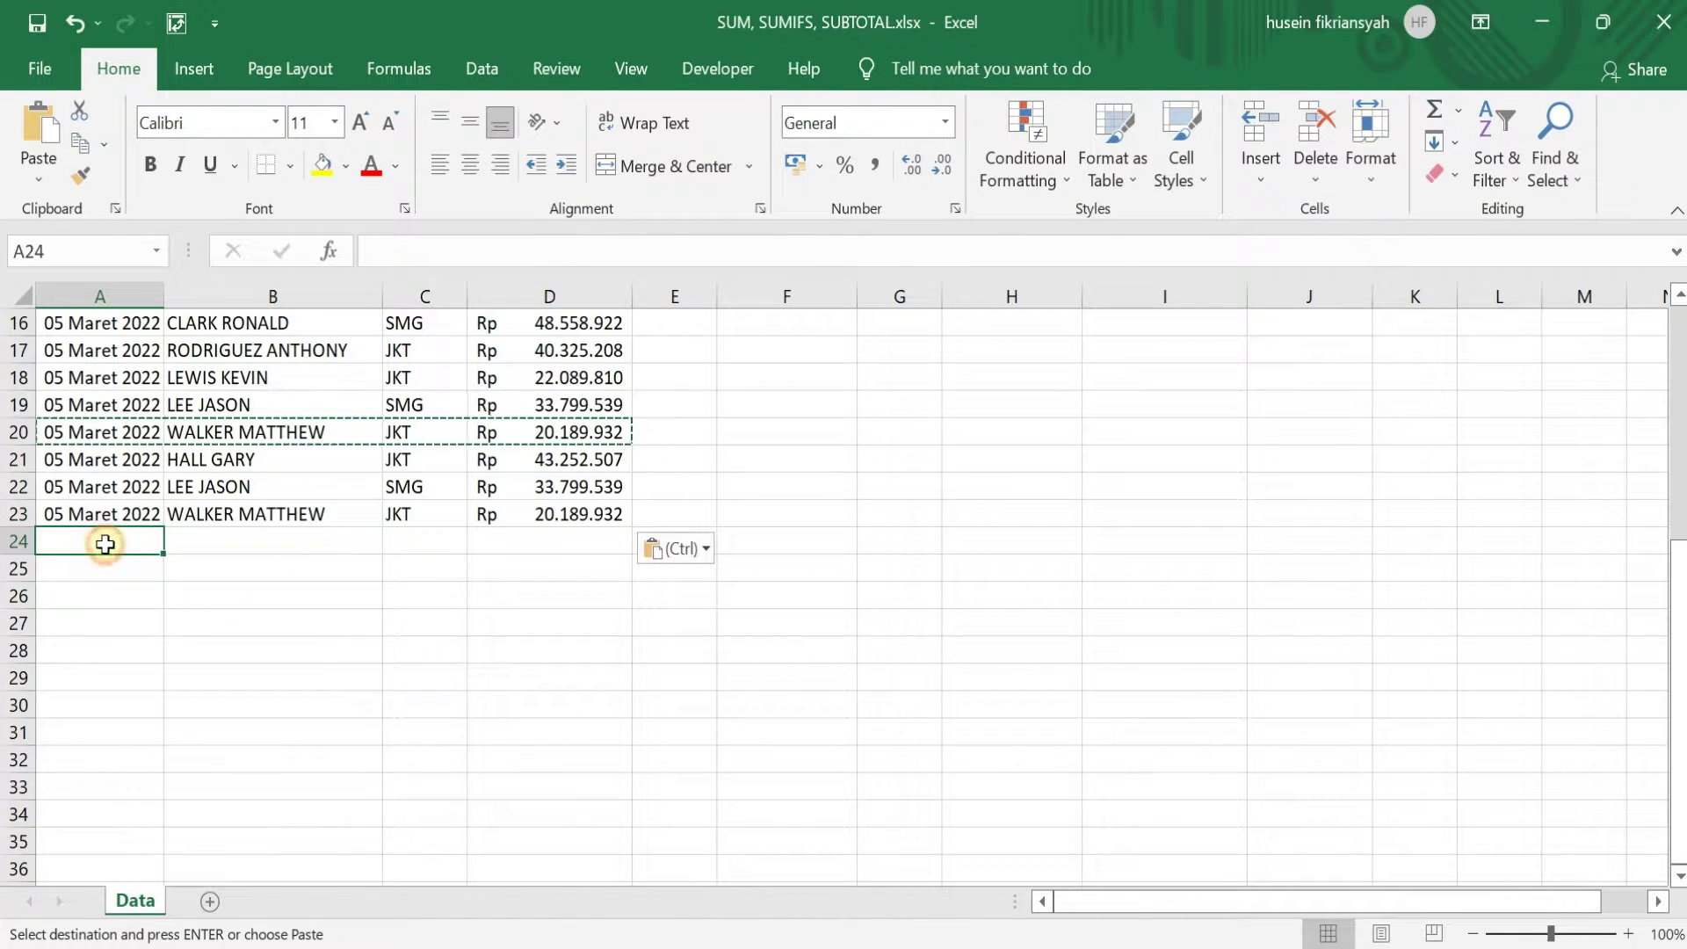
pyautogui.hotkey('ctrl', 'v')
pyautogui.scroll(5, 104, 543)
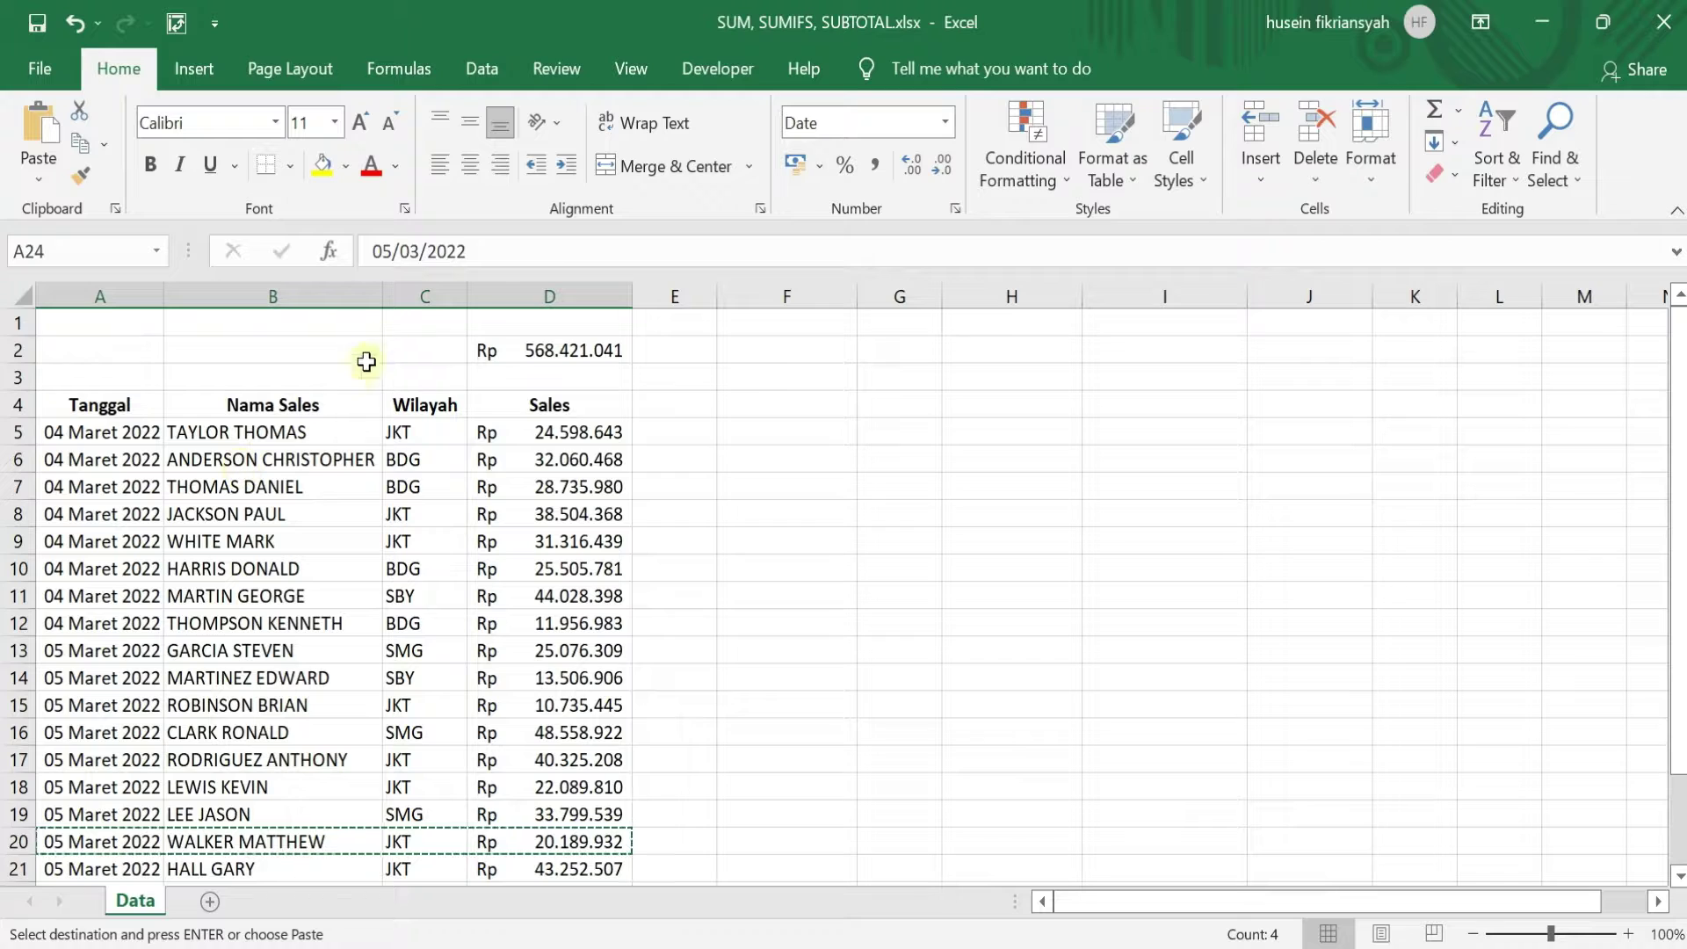
pyautogui.click(587, 351)
pyautogui.scroll(-5, 418, 658)
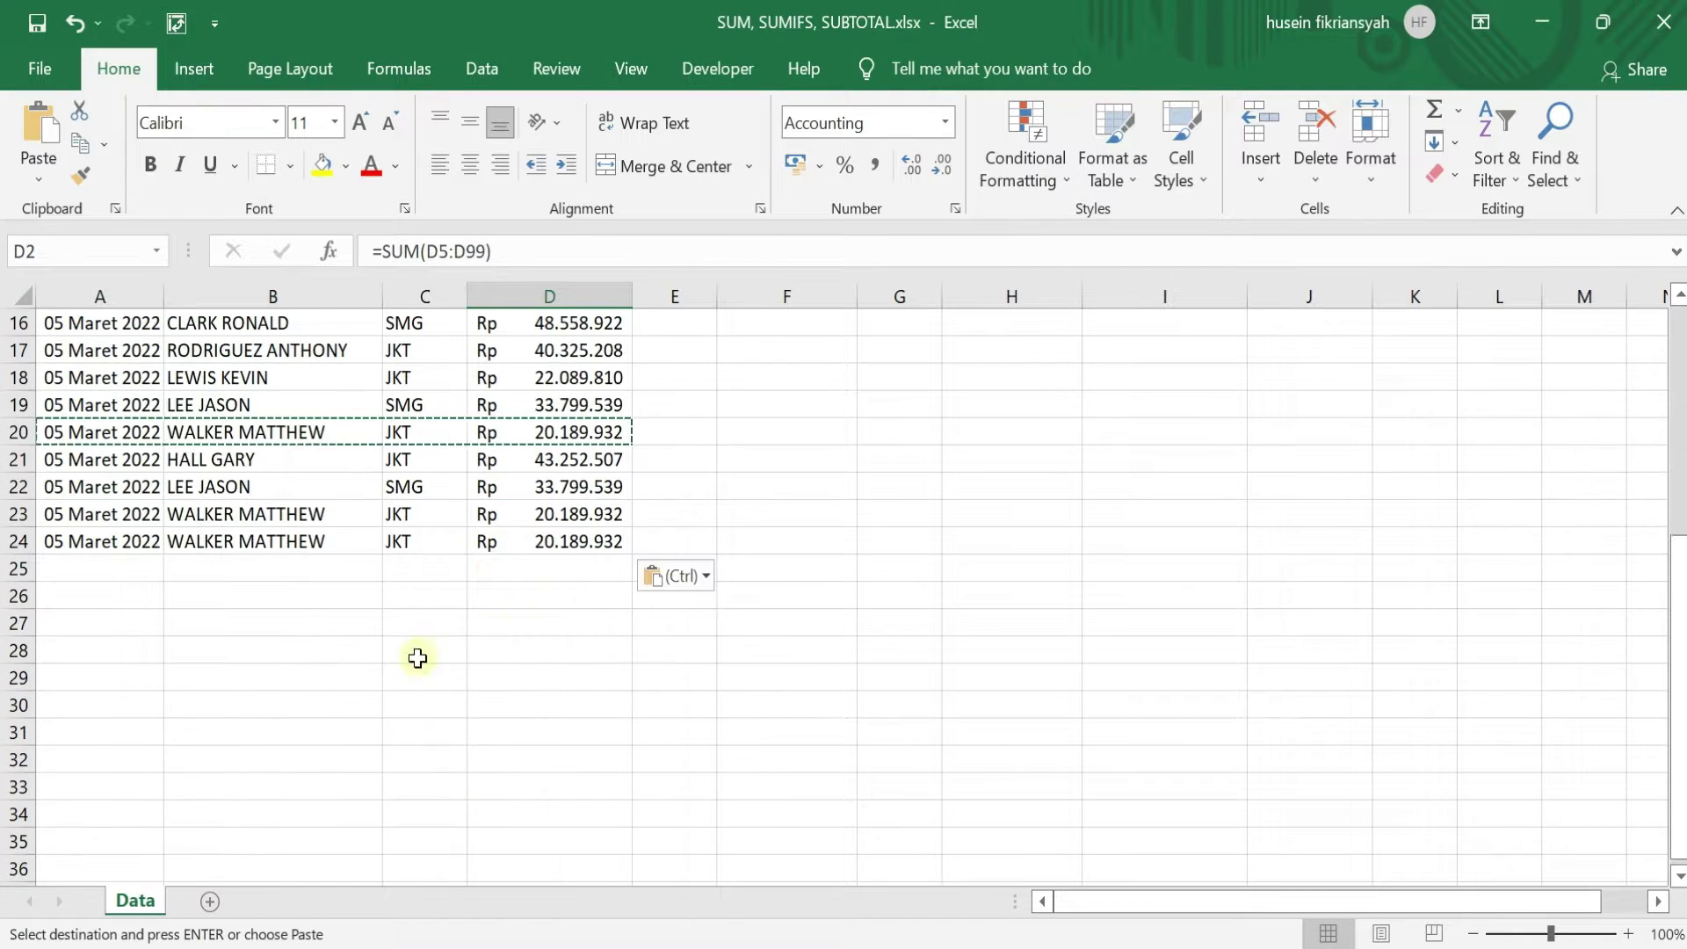
pyautogui.click(105, 571)
pyautogui.hotkey('ctrl', 'v')
pyautogui.scroll(4, 121, 578)
pyautogui.scroll(1, 121, 577)
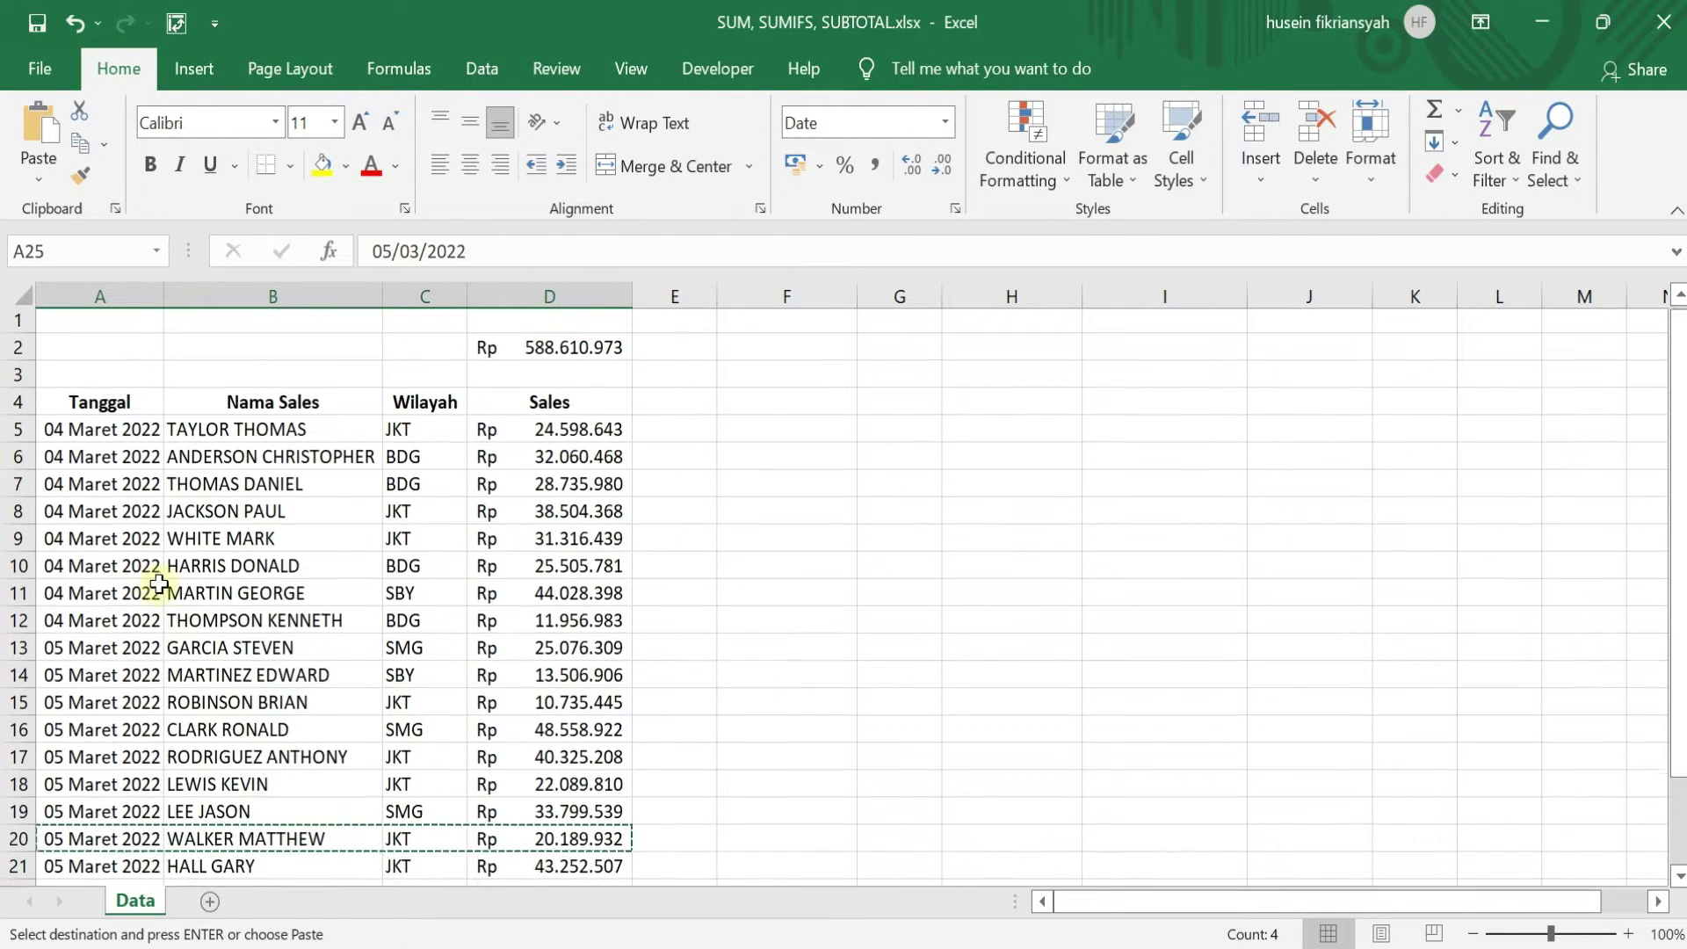
# - Examine the SUM formula in D2 and compare its range with the rows of sales data
pyautogui.click(598, 333)
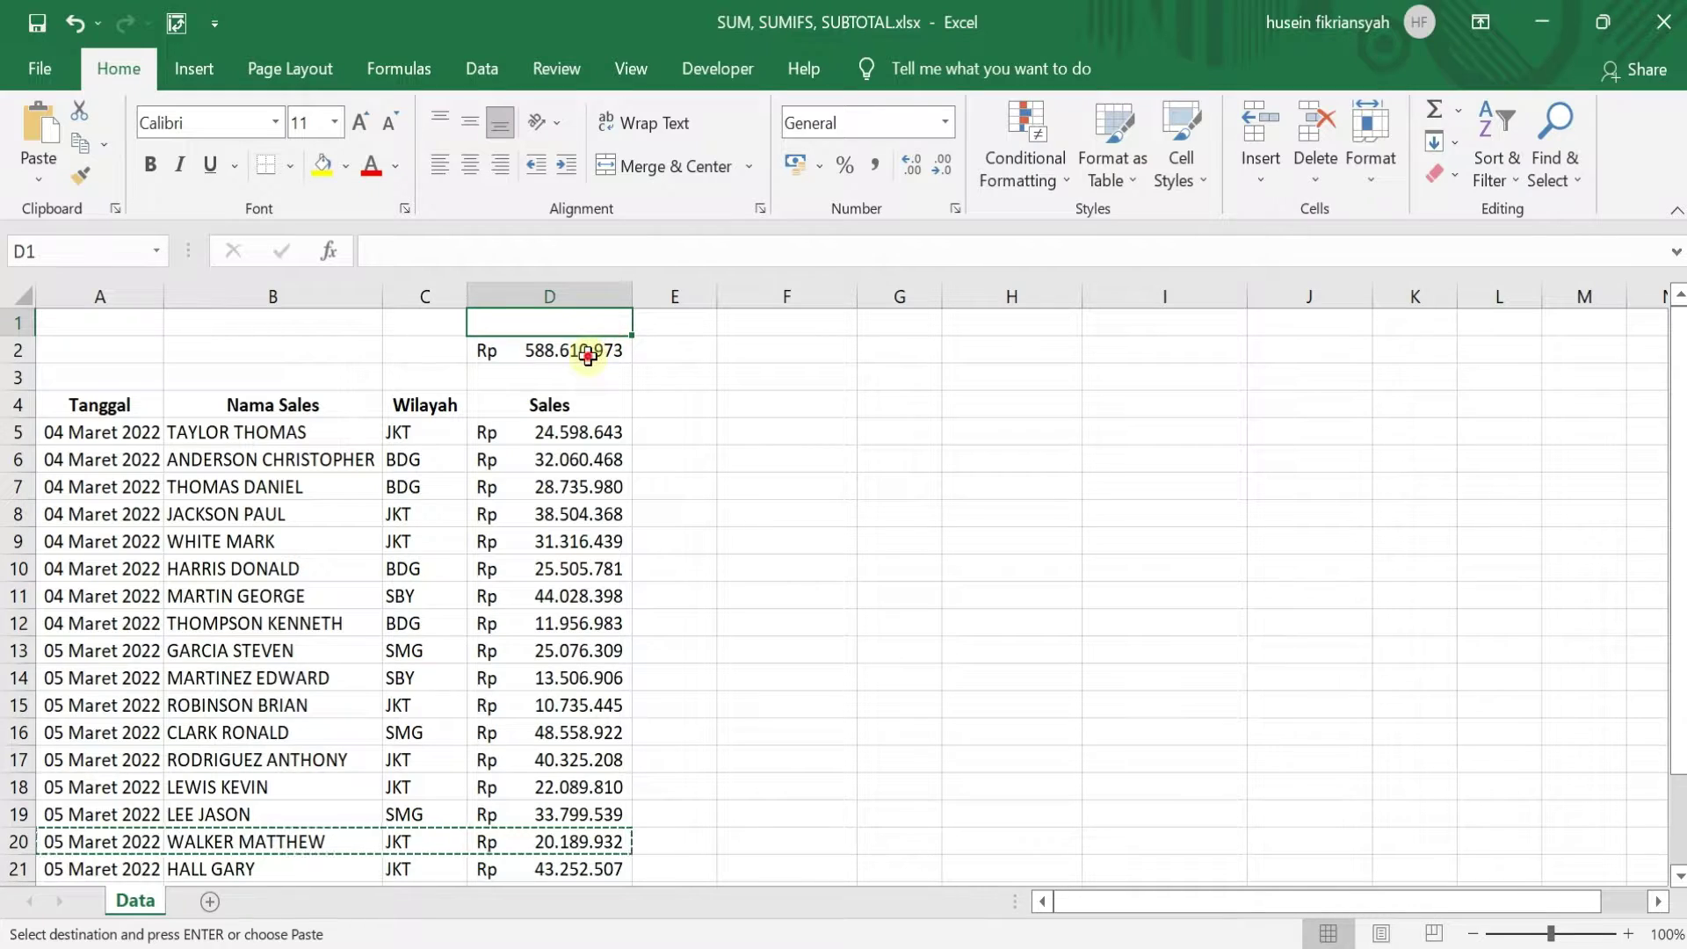
pyautogui.click(588, 353)
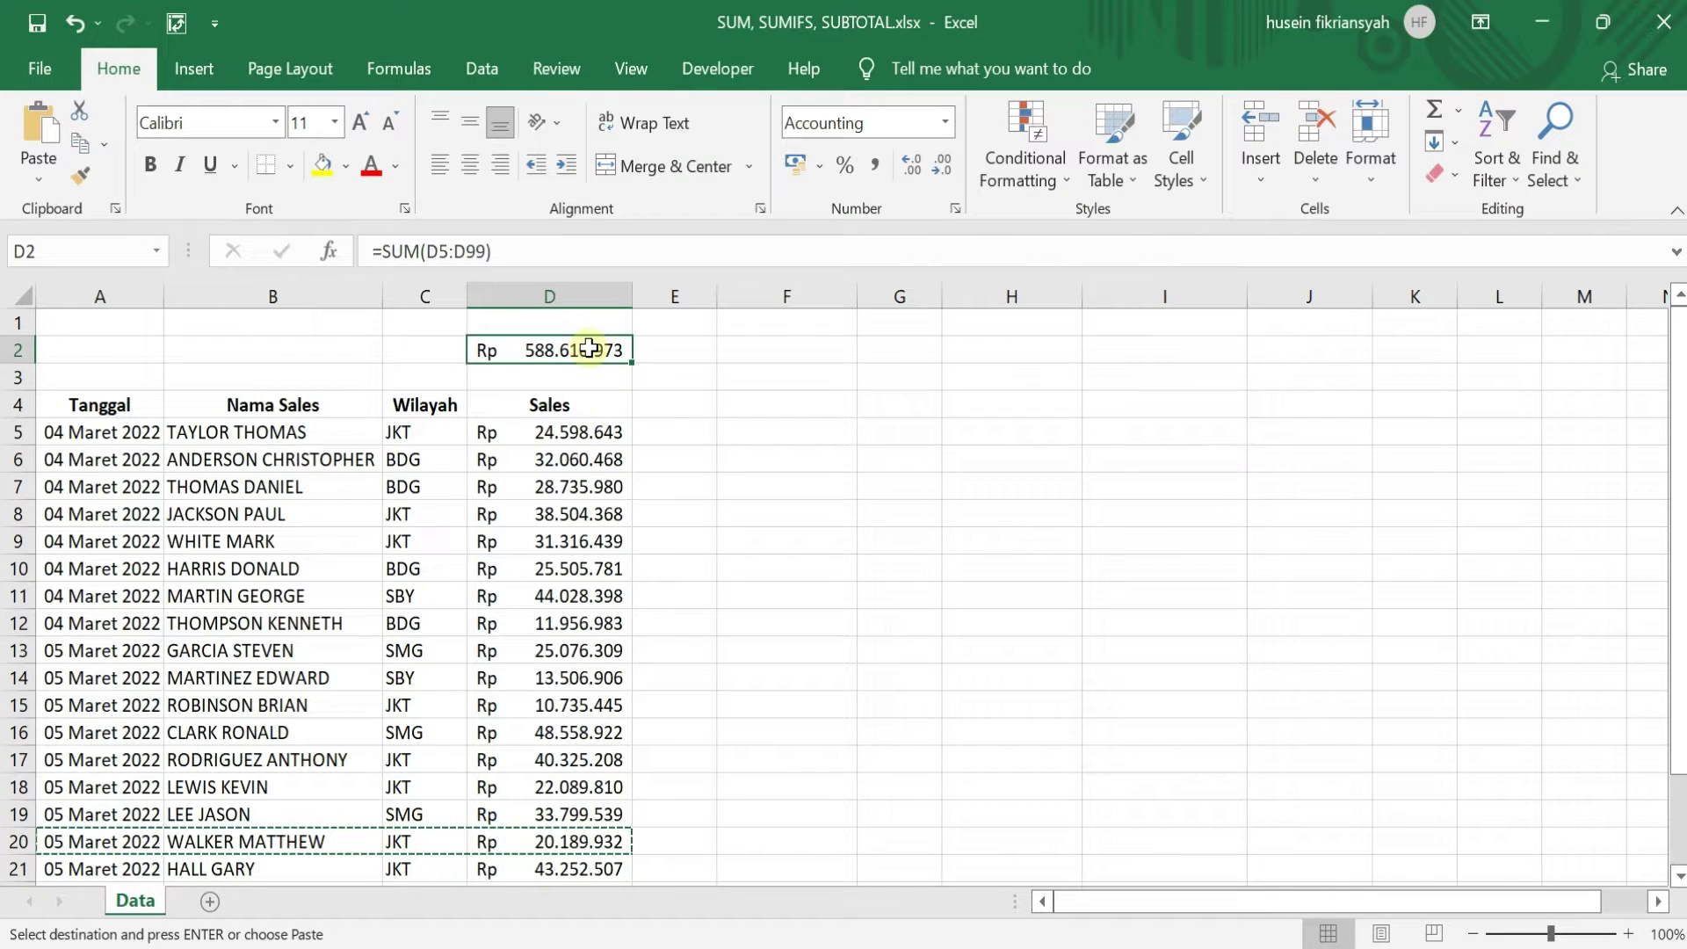
pyautogui.click(485, 250)
pyautogui.moveTo(486, 252); pyautogui.dragTo(427, 251)
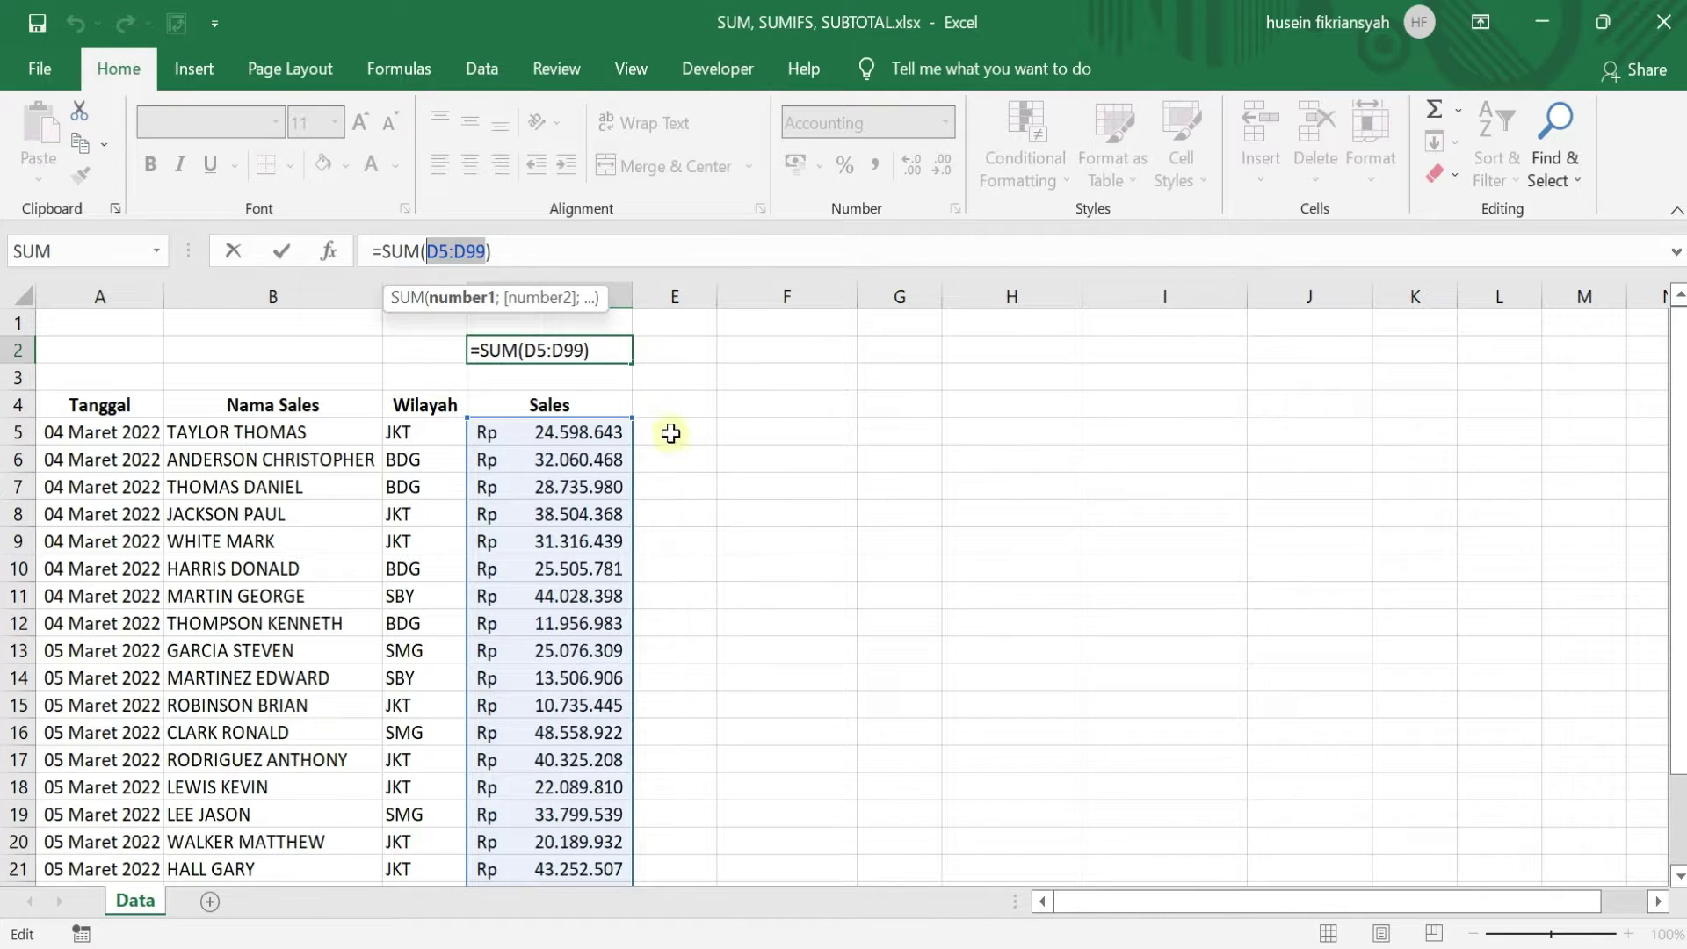
pyautogui.click(651, 380)
pyautogui.press('Escape')
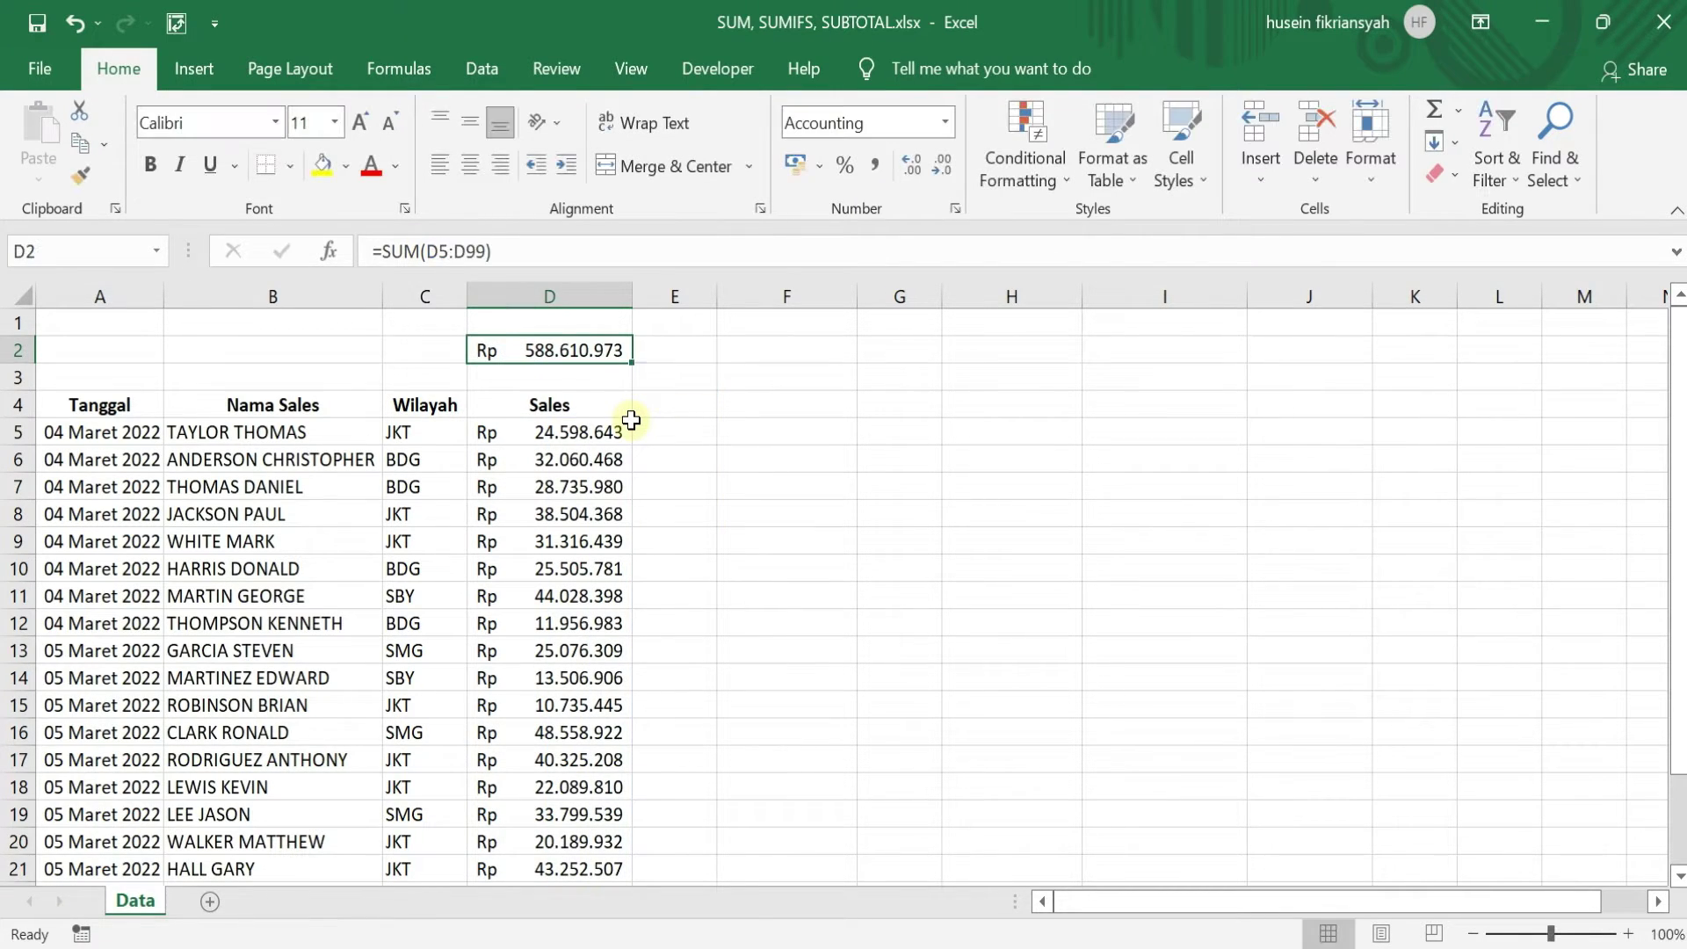
pyautogui.scroll(-6, 637, 465)
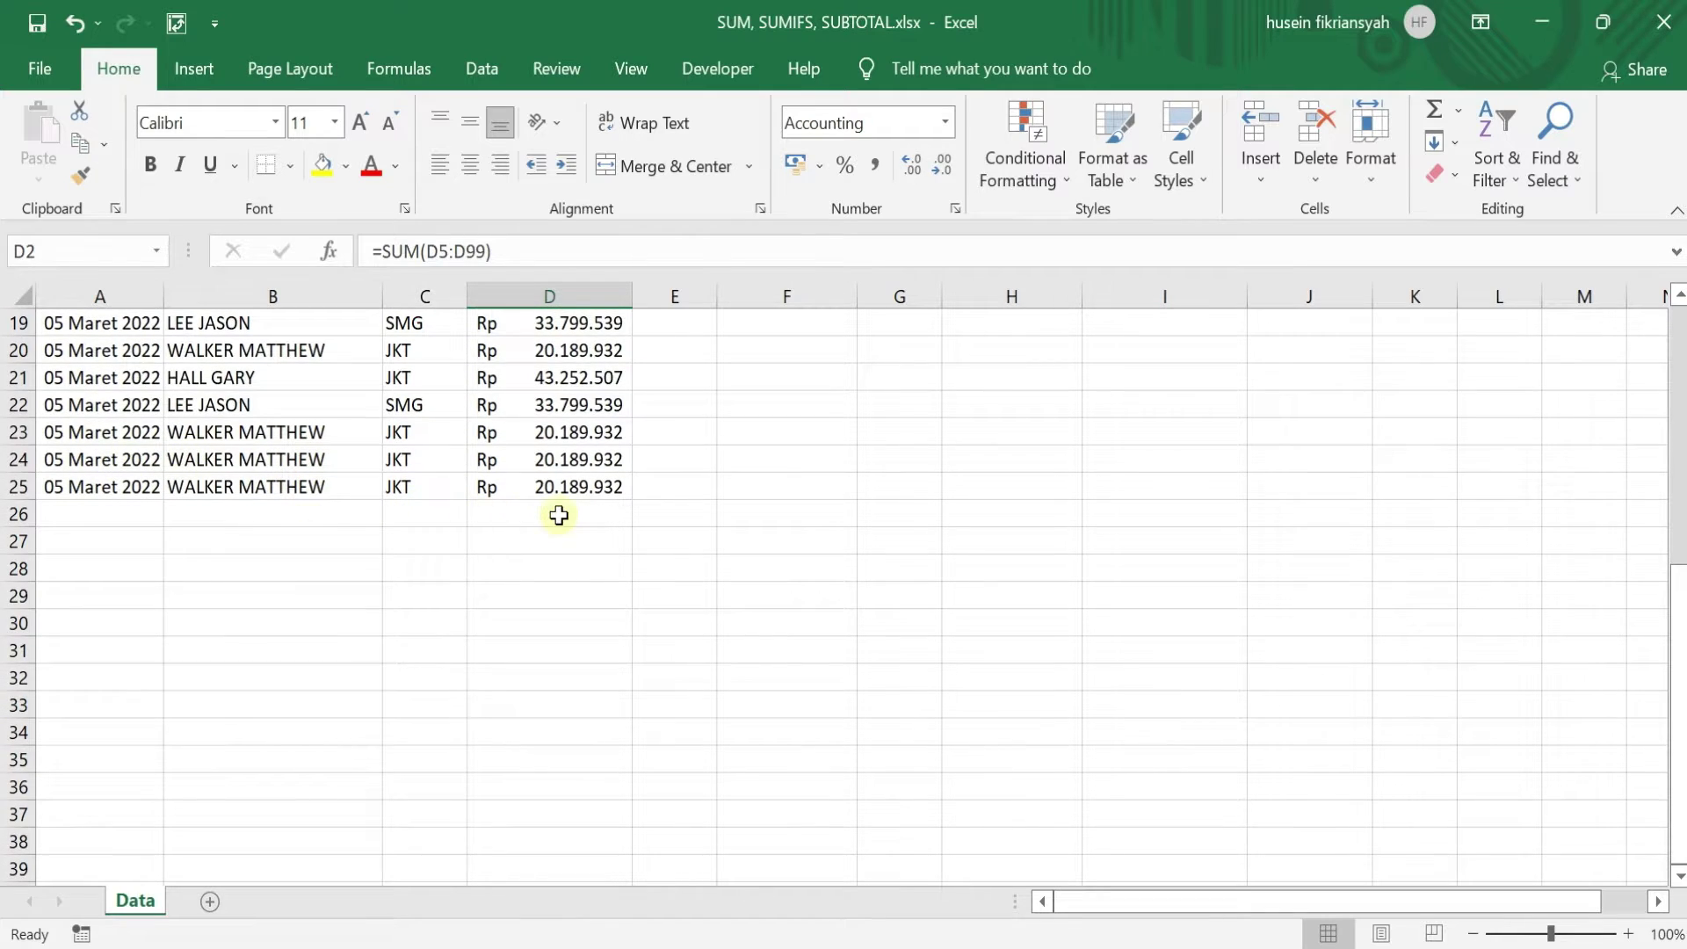
pyautogui.scroll(6, 536, 516)
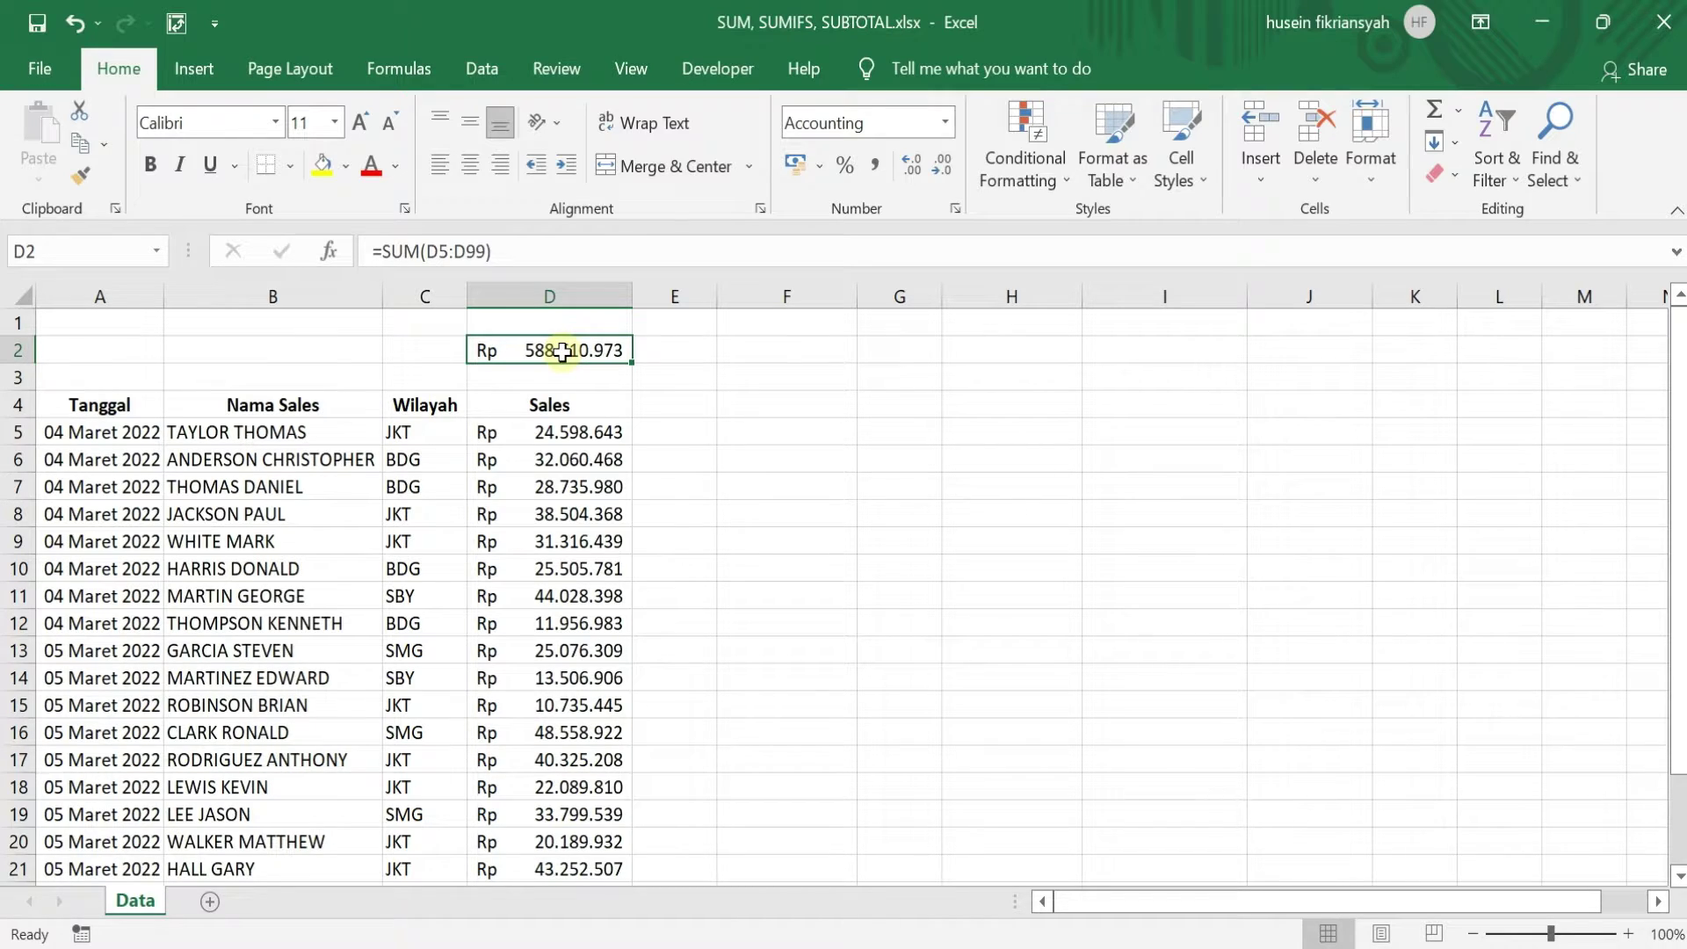
pyautogui.click(690, 369)
pyautogui.click(708, 344)
pyautogui.click(738, 347)
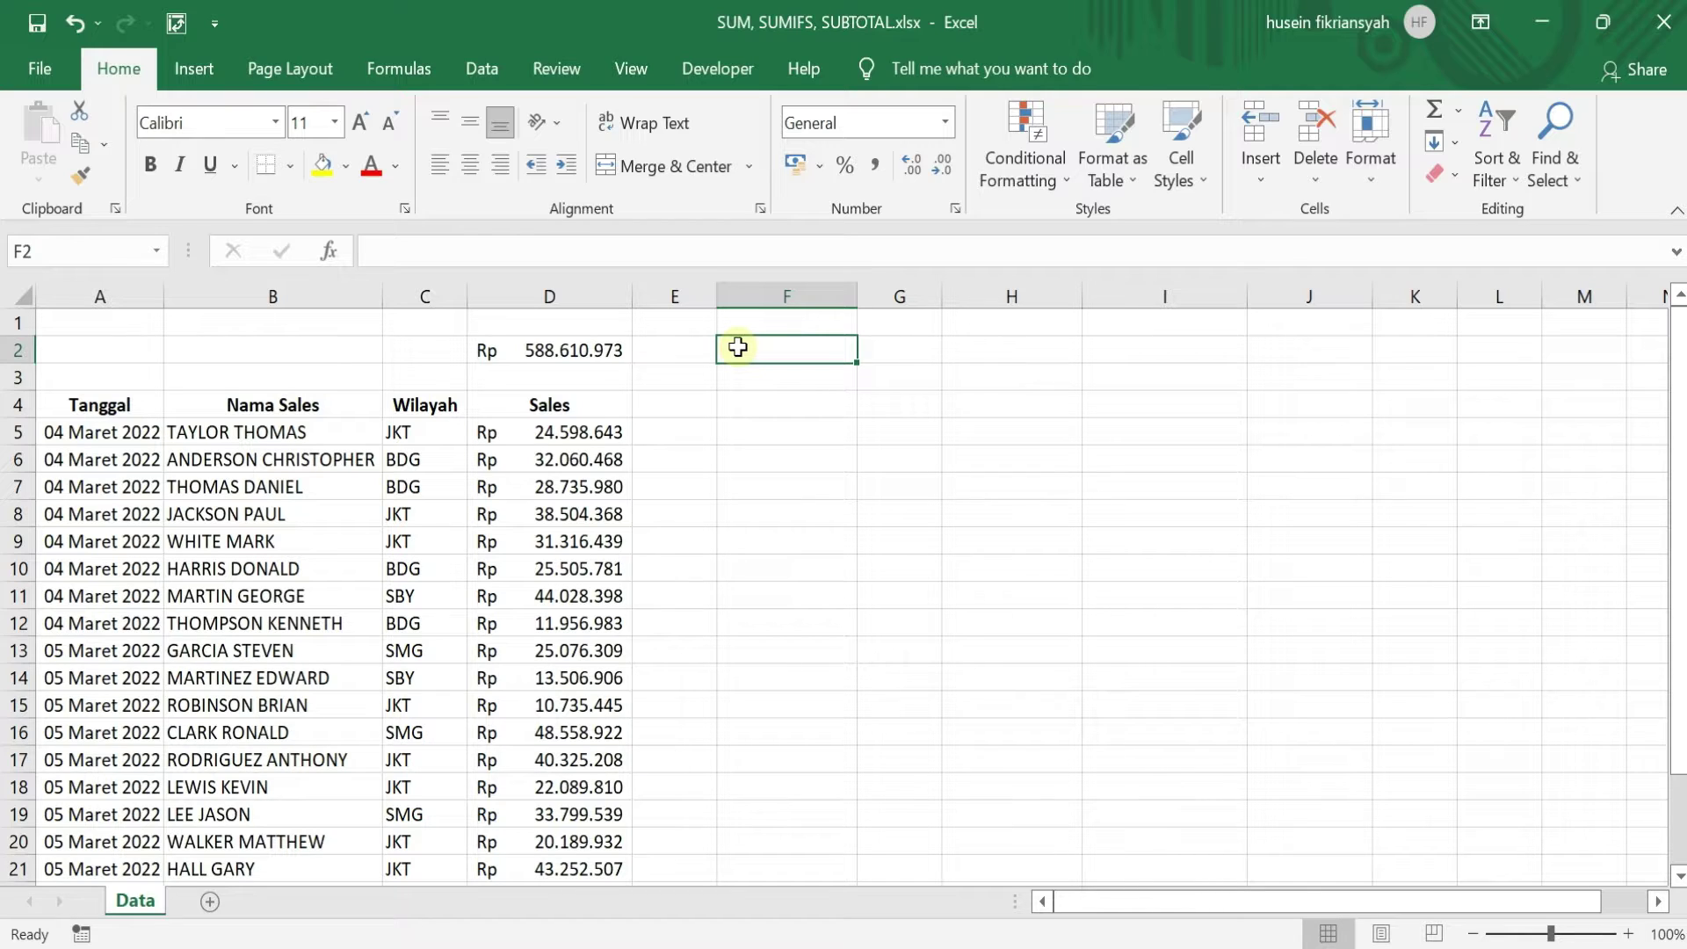
# - Enter the labels "1 Kriteria" in H5 and "SUMIF" in H6 beside the sales table
pyautogui.click(963, 438)
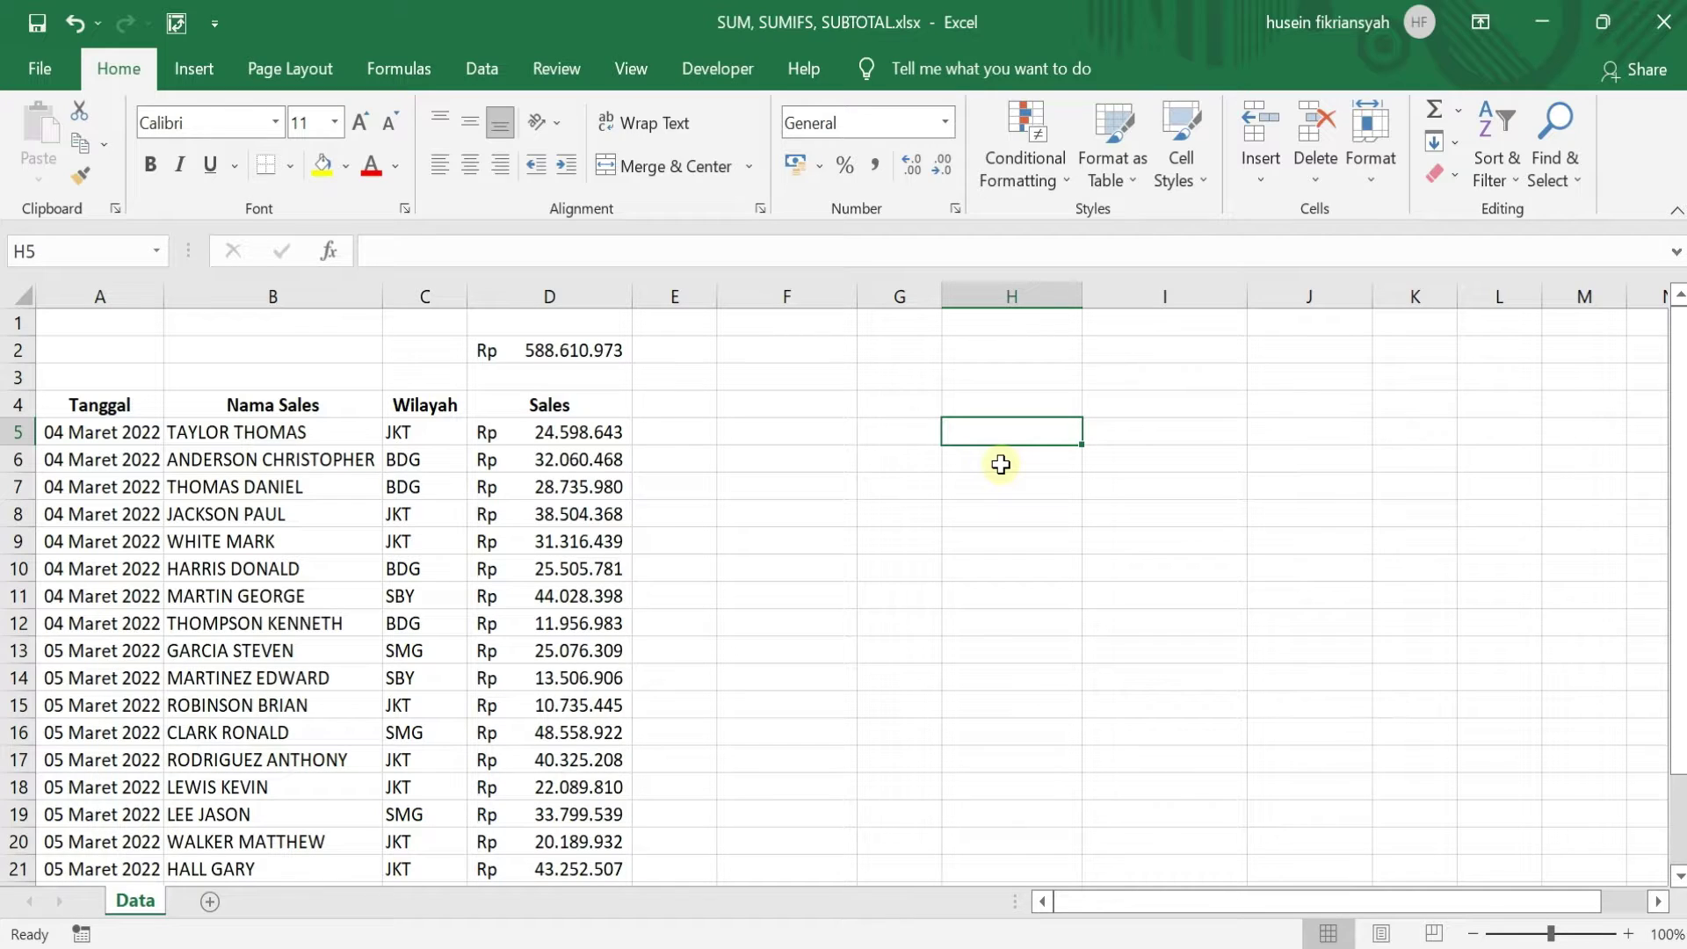
pyautogui.write('1 Kriteria')
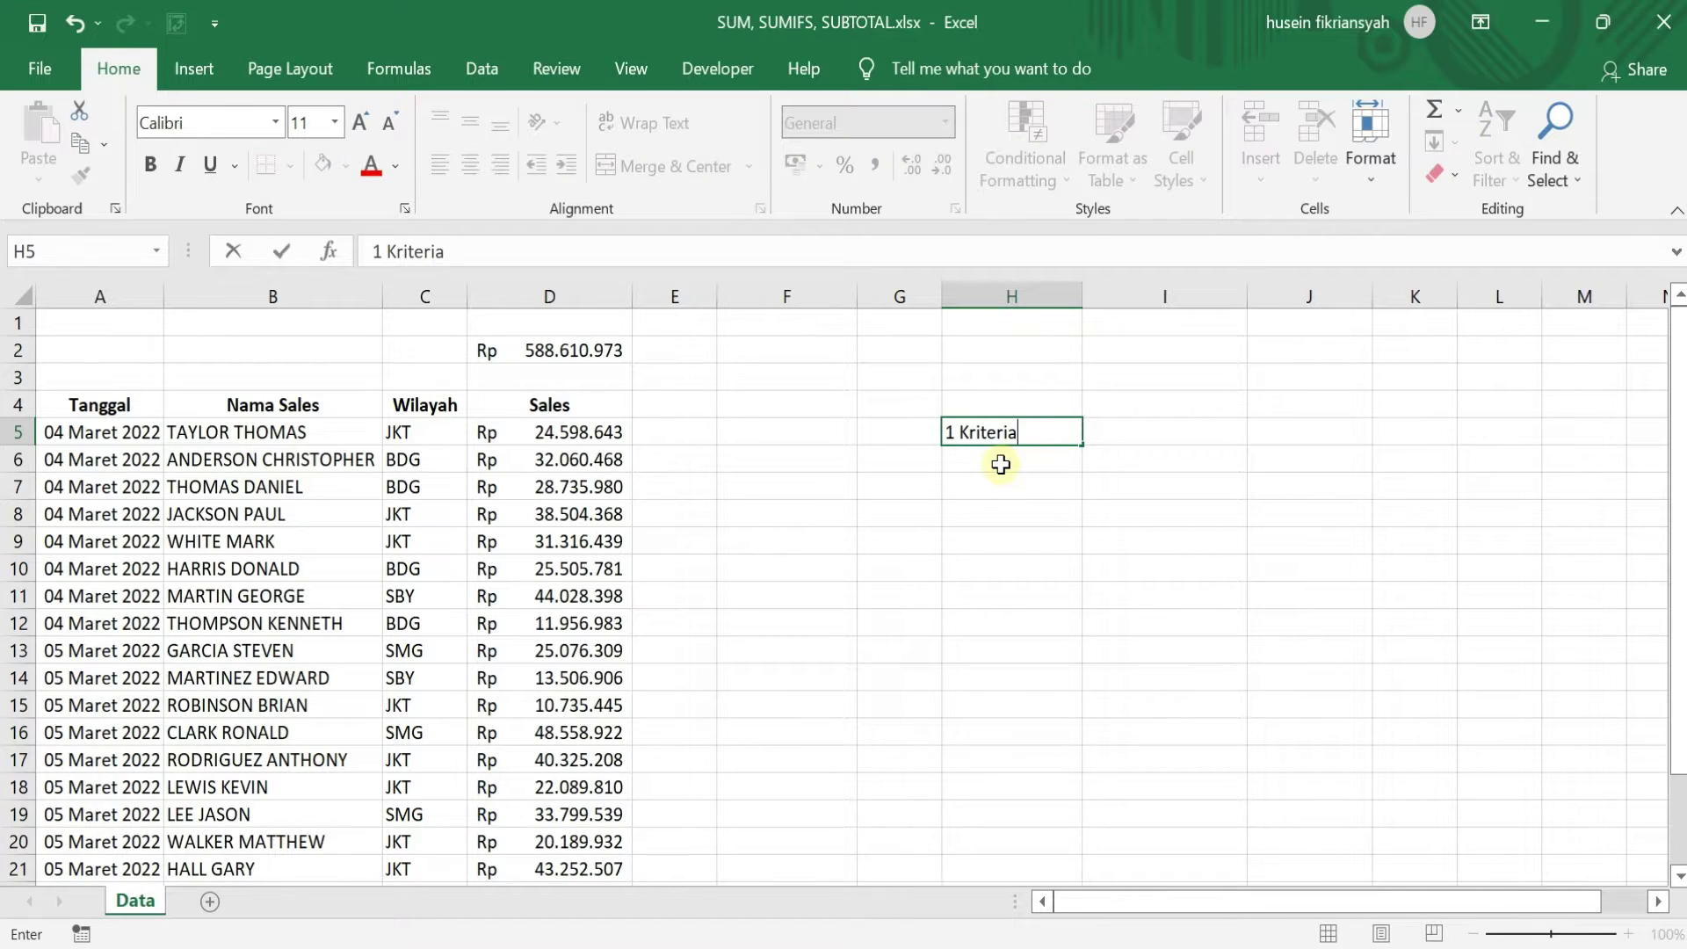
pyautogui.press('Return')
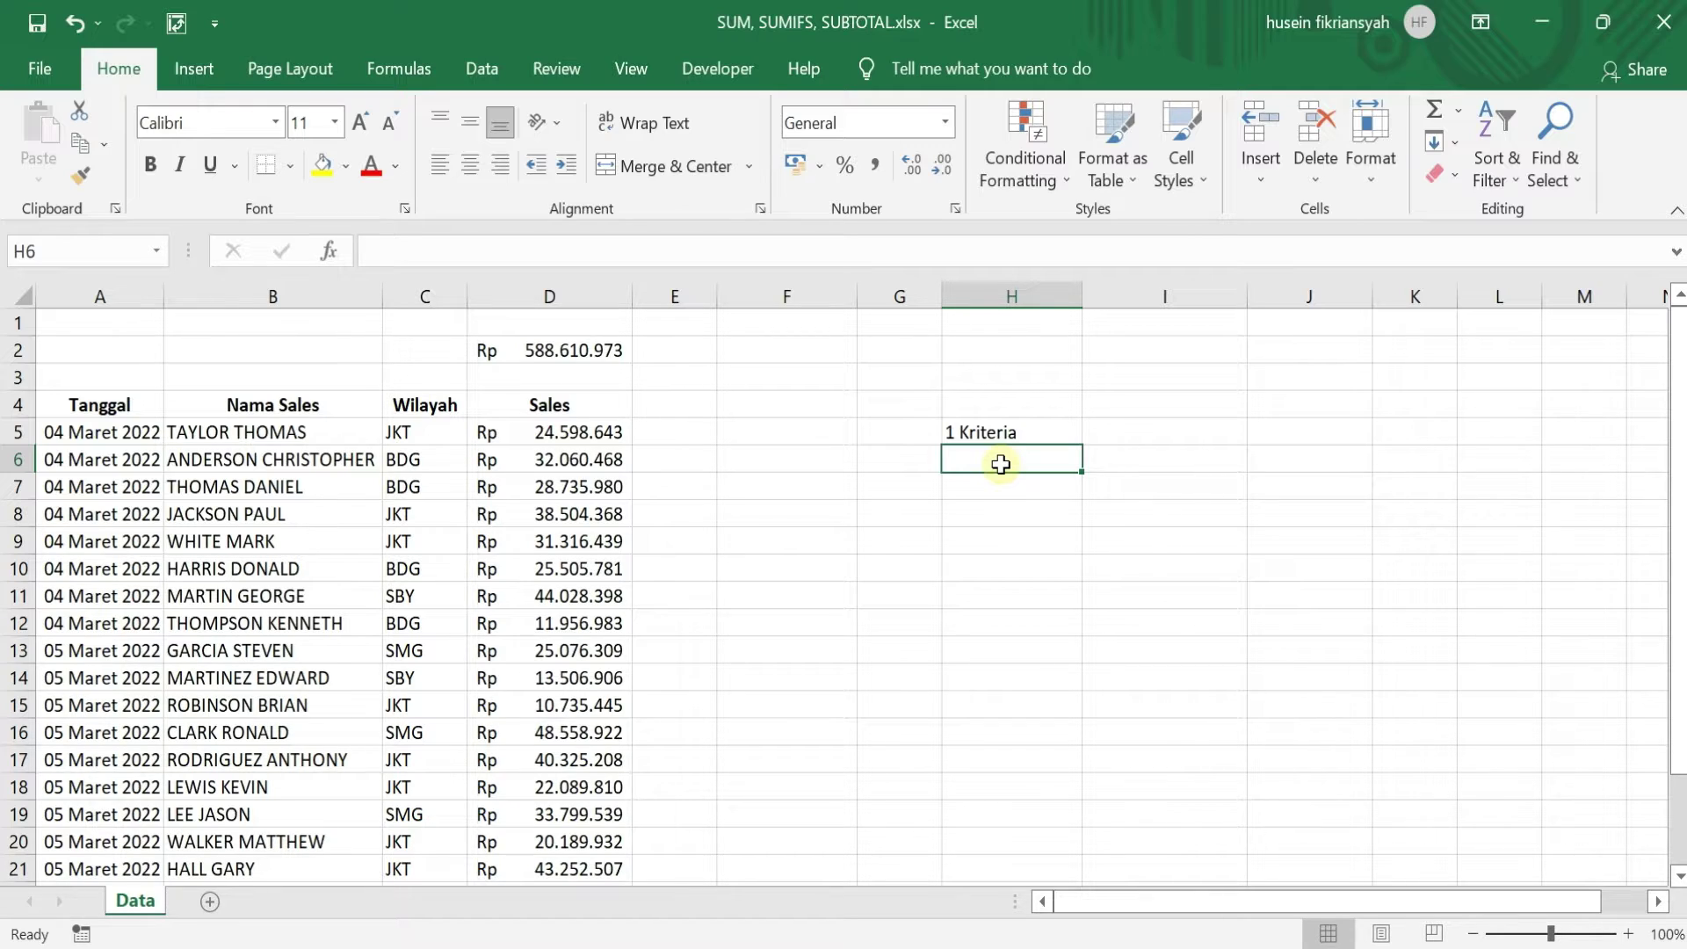
pyautogui.press('capslock')
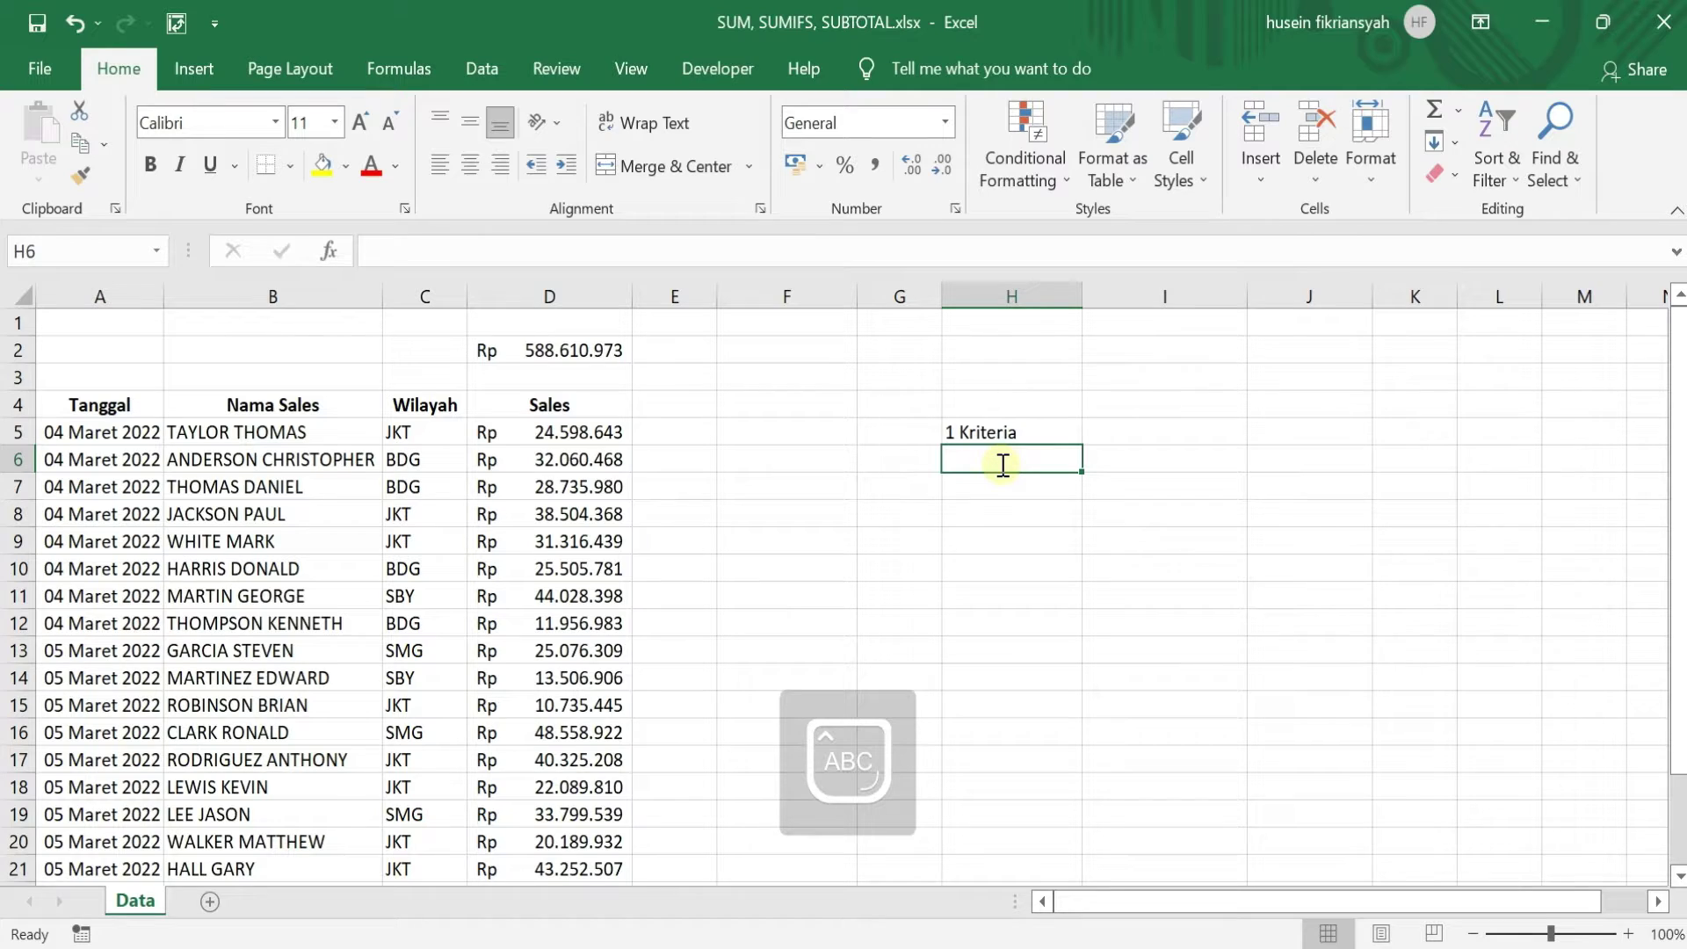
pyautogui.write('SUMIF')
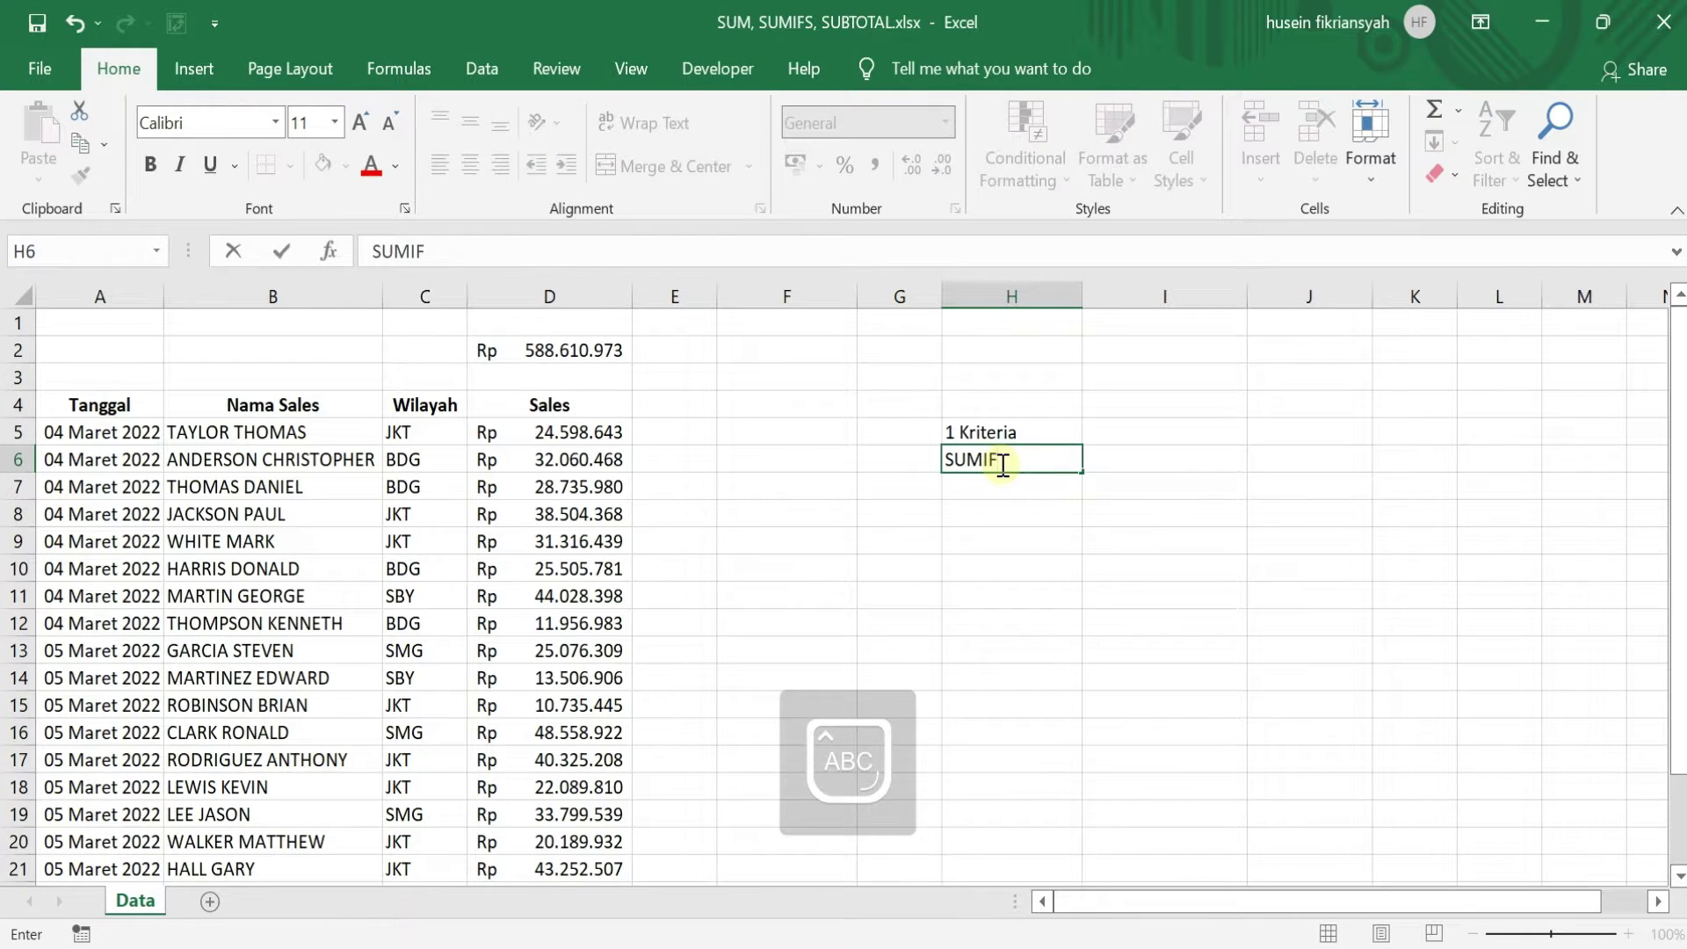
pyautogui.press('Tab')
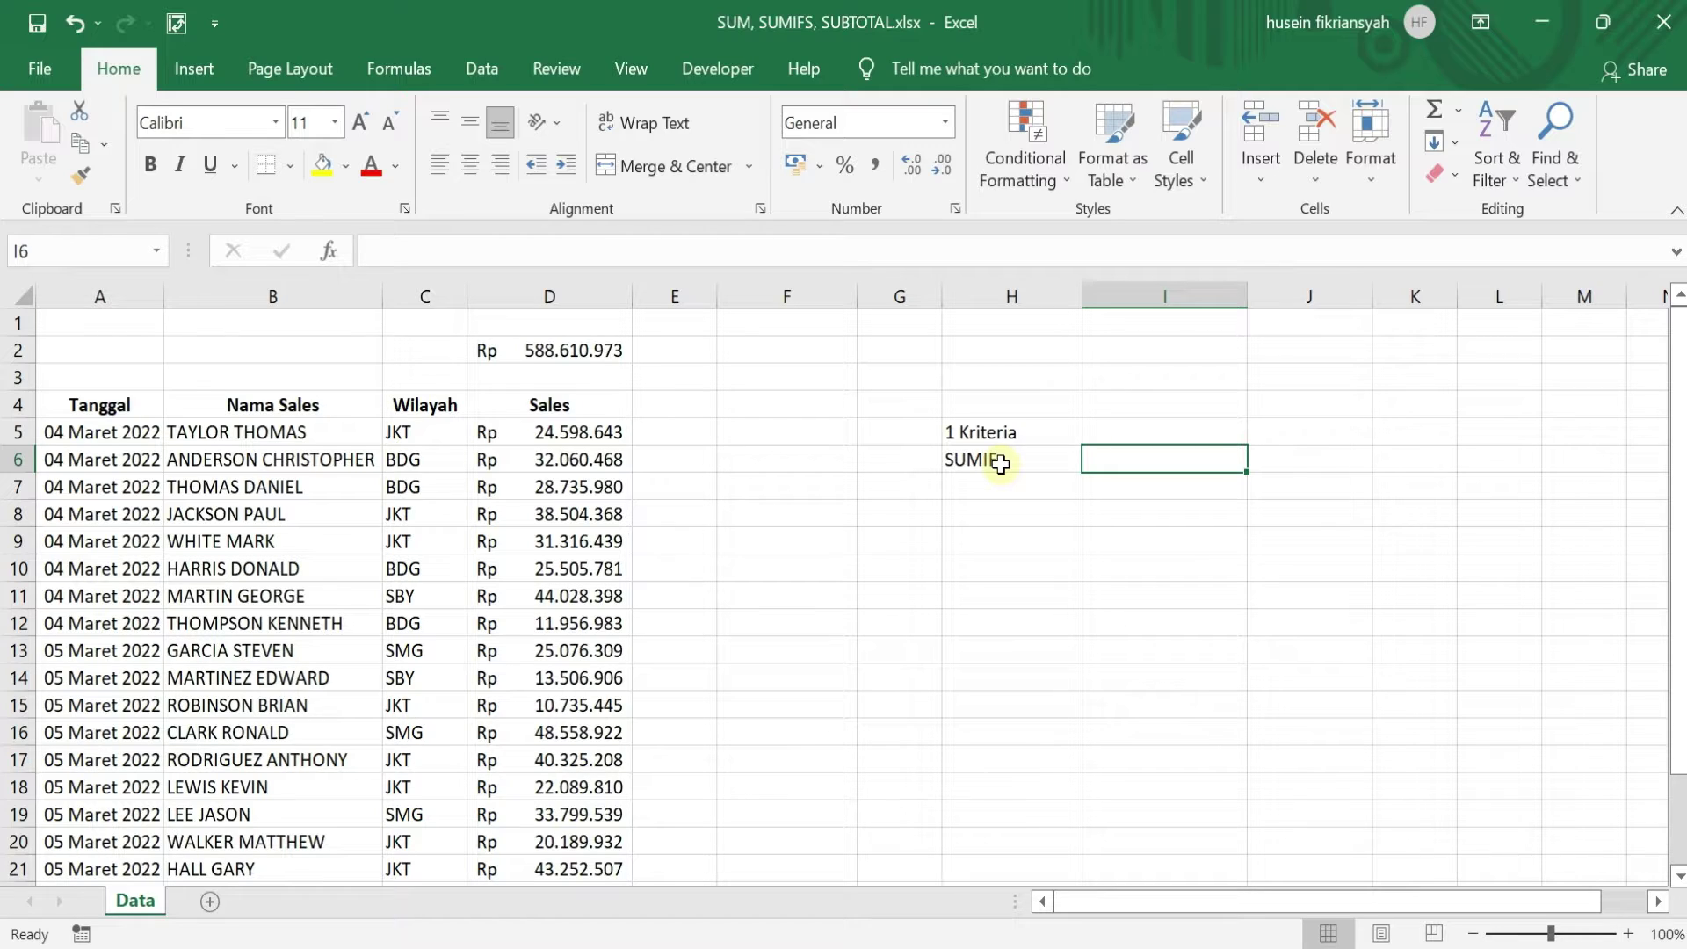
pyautogui.click(1001, 464)
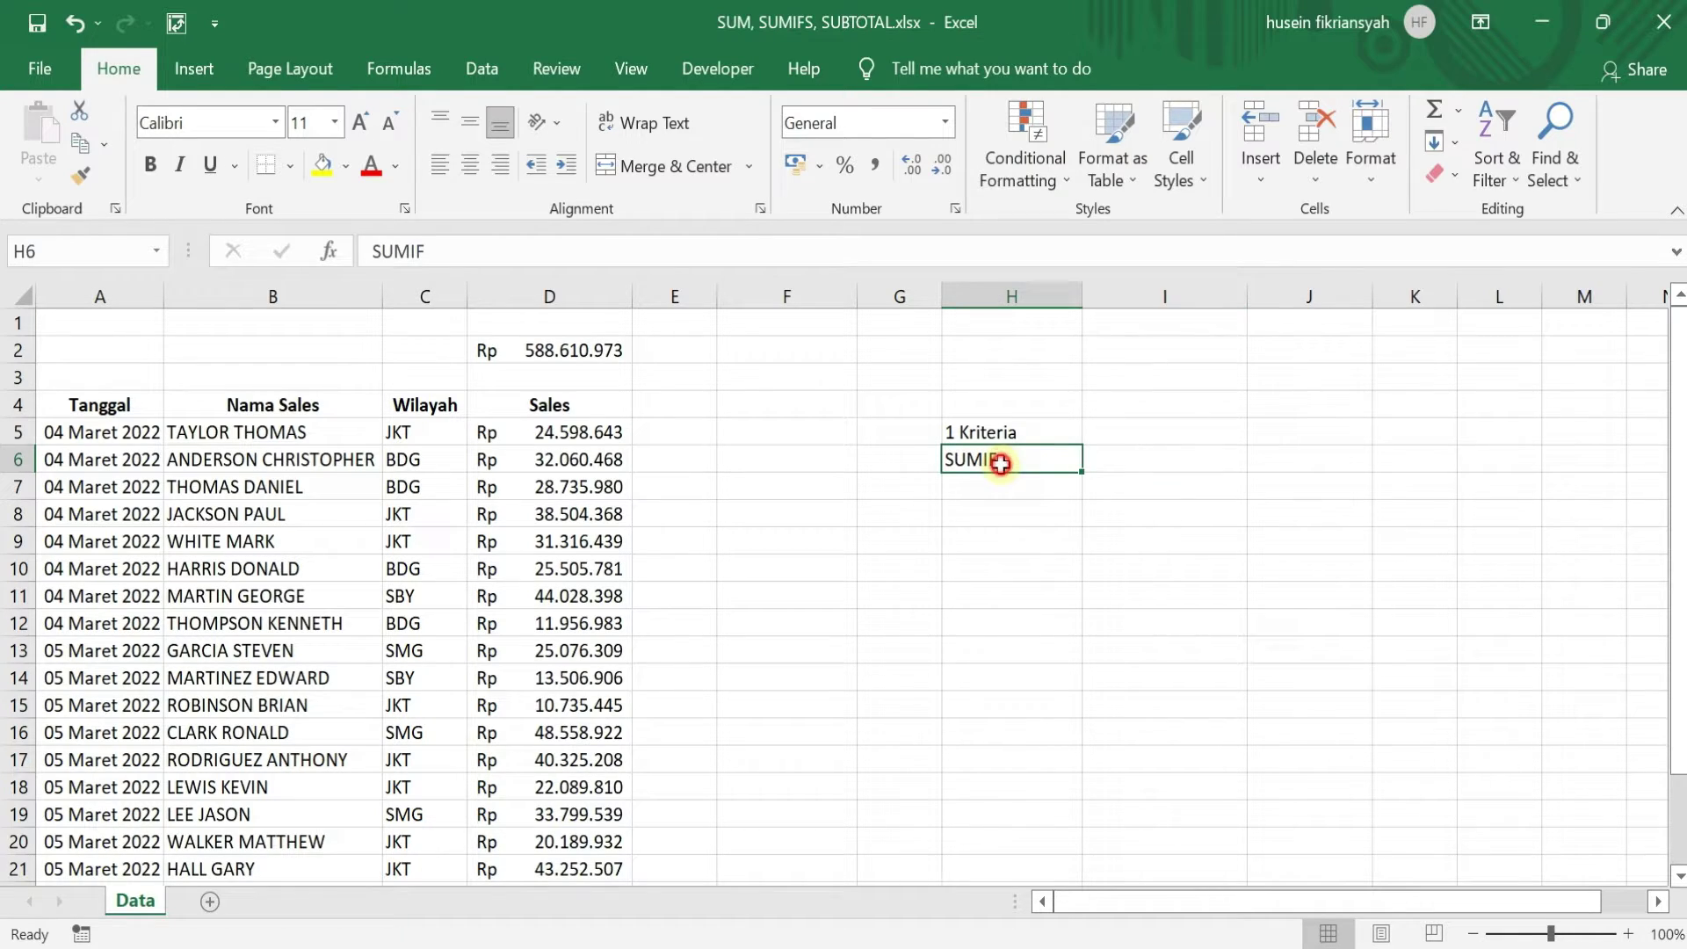
# - Start a SUMIF formula in I6 with the Wilayah cells C5:C25 as the criteria range
pyautogui.click(1138, 461)
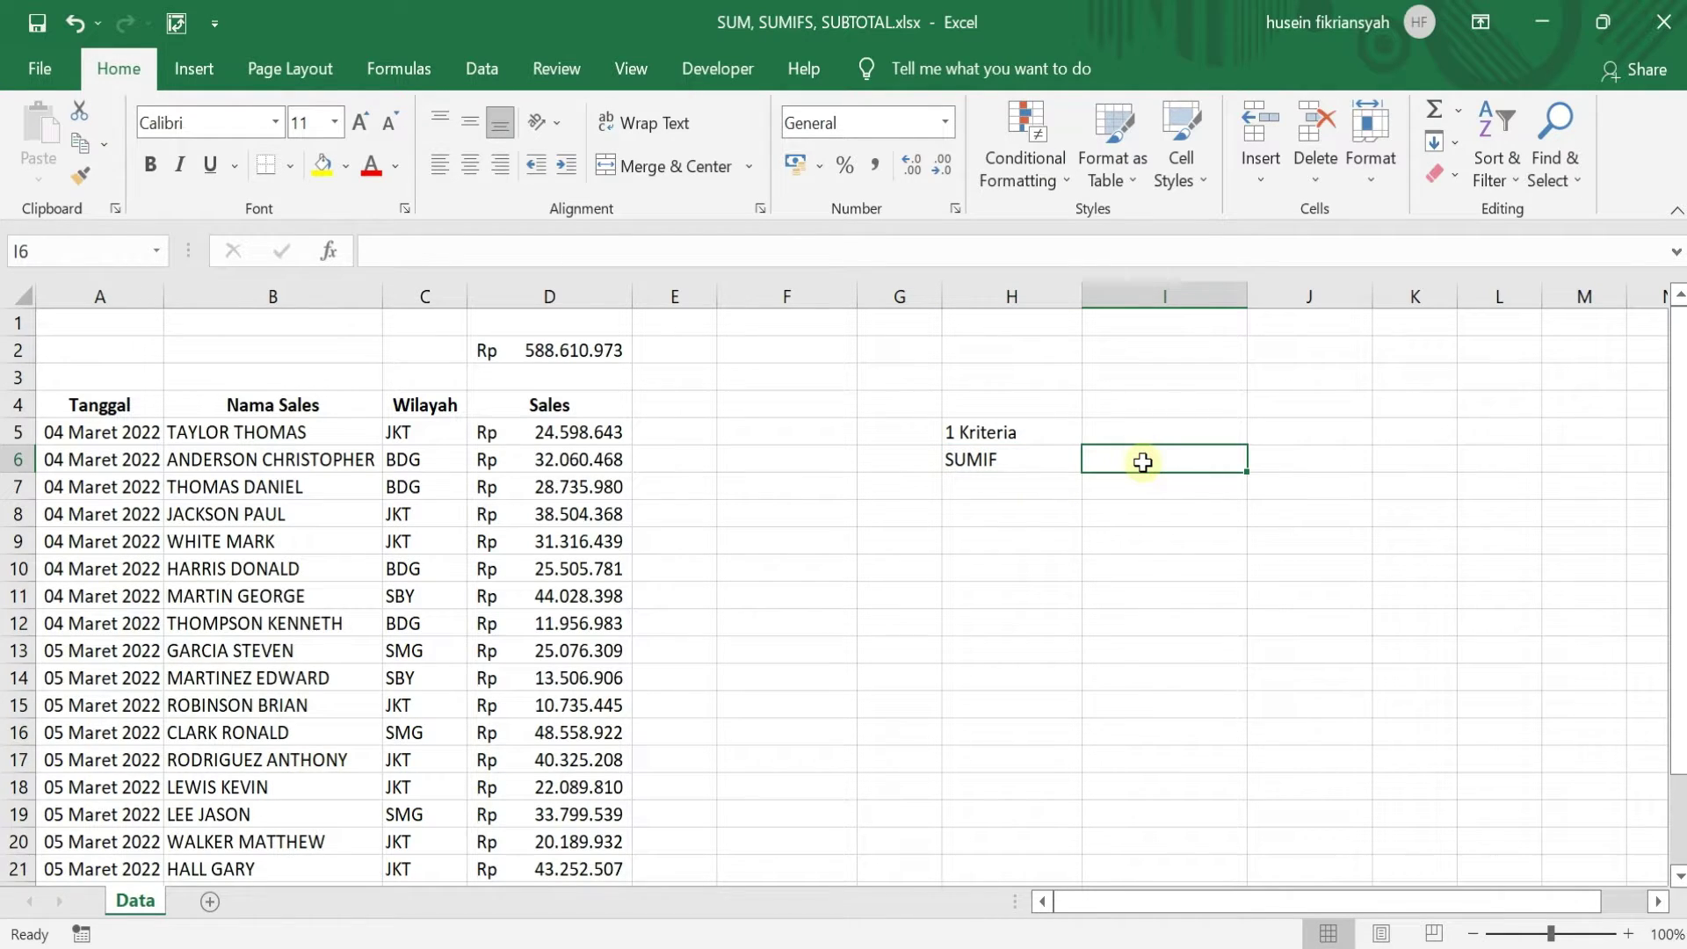
pyautogui.write('=')
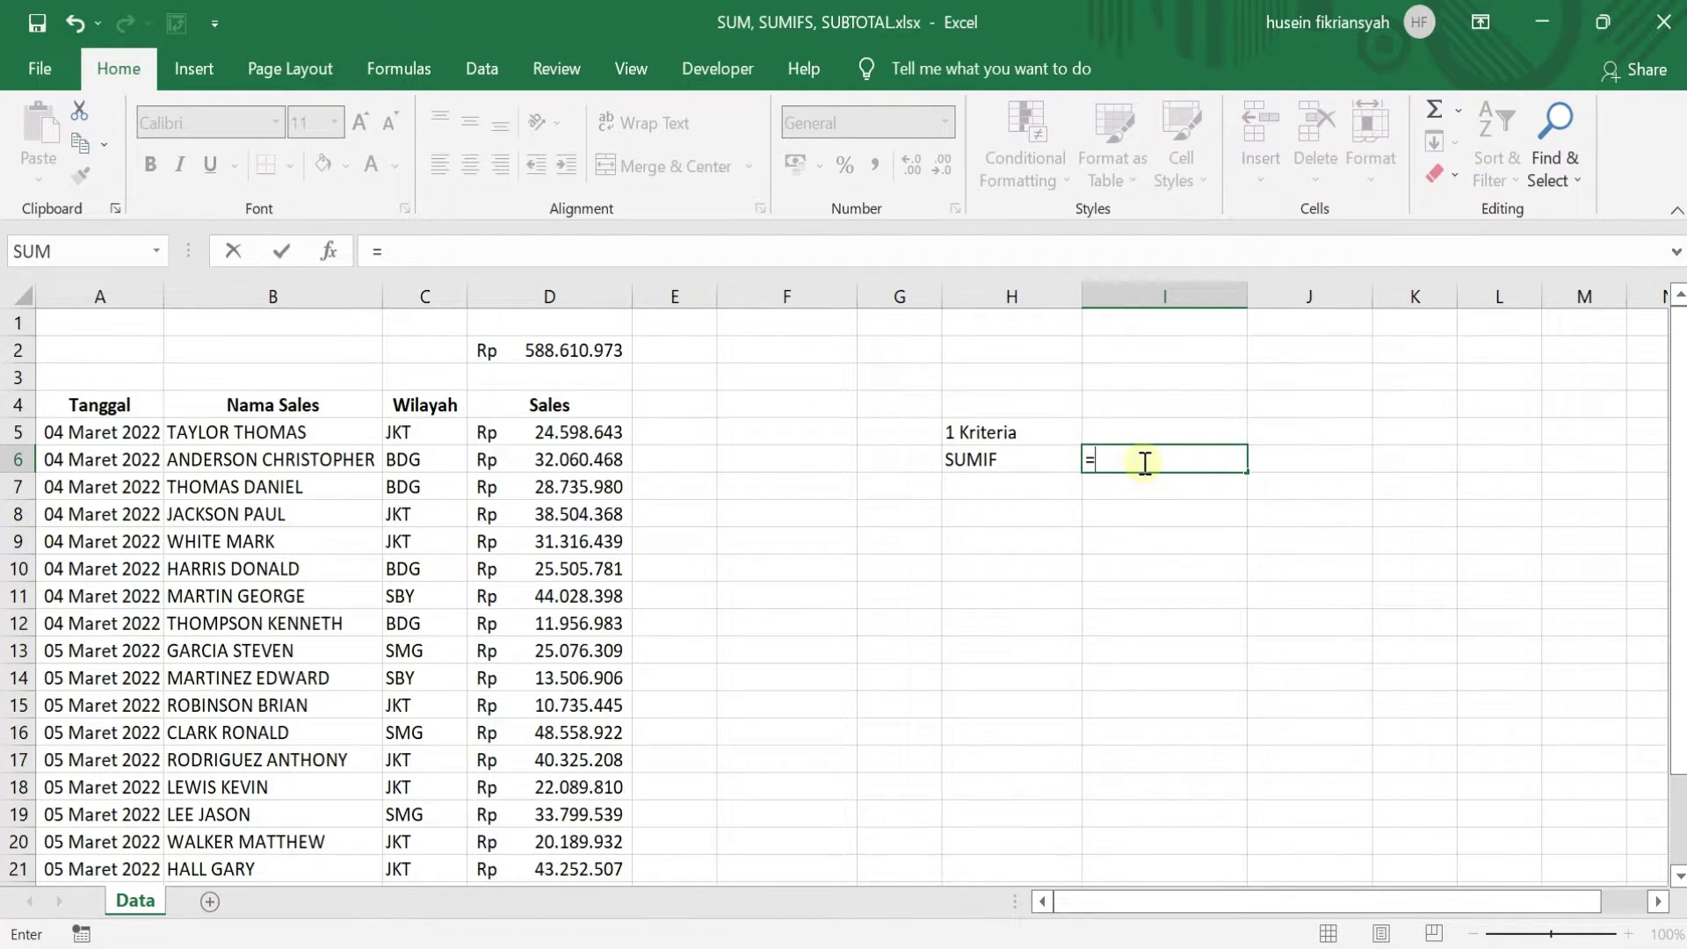
pyautogui.write('SUM')
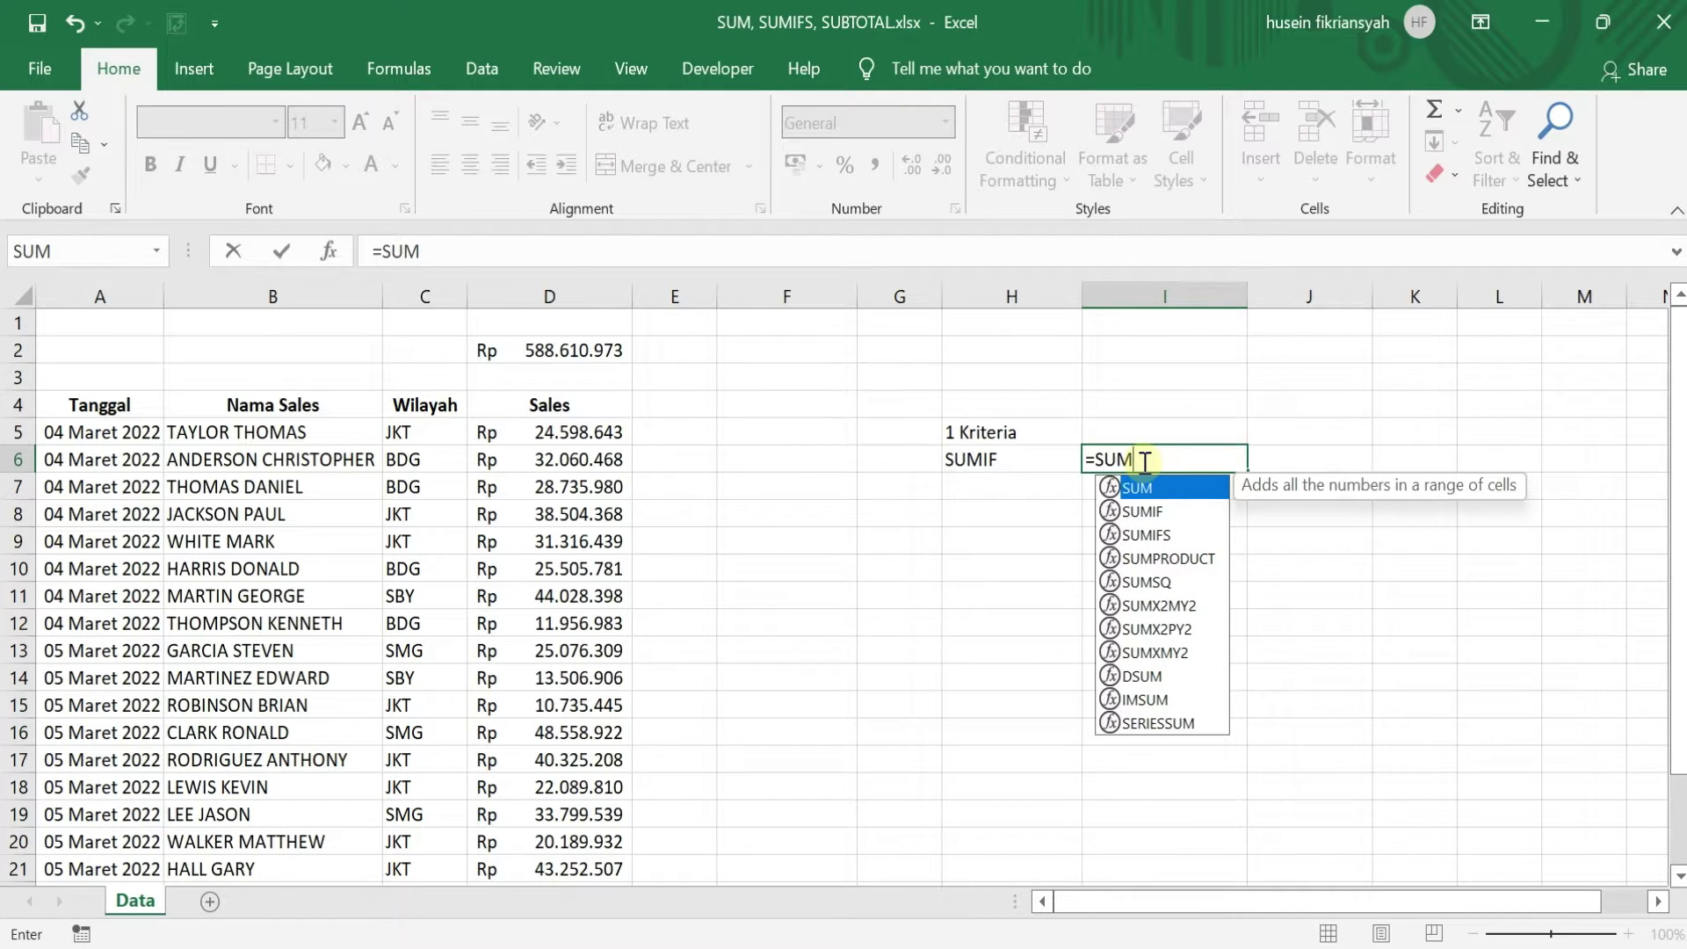
pyautogui.write('IF(')
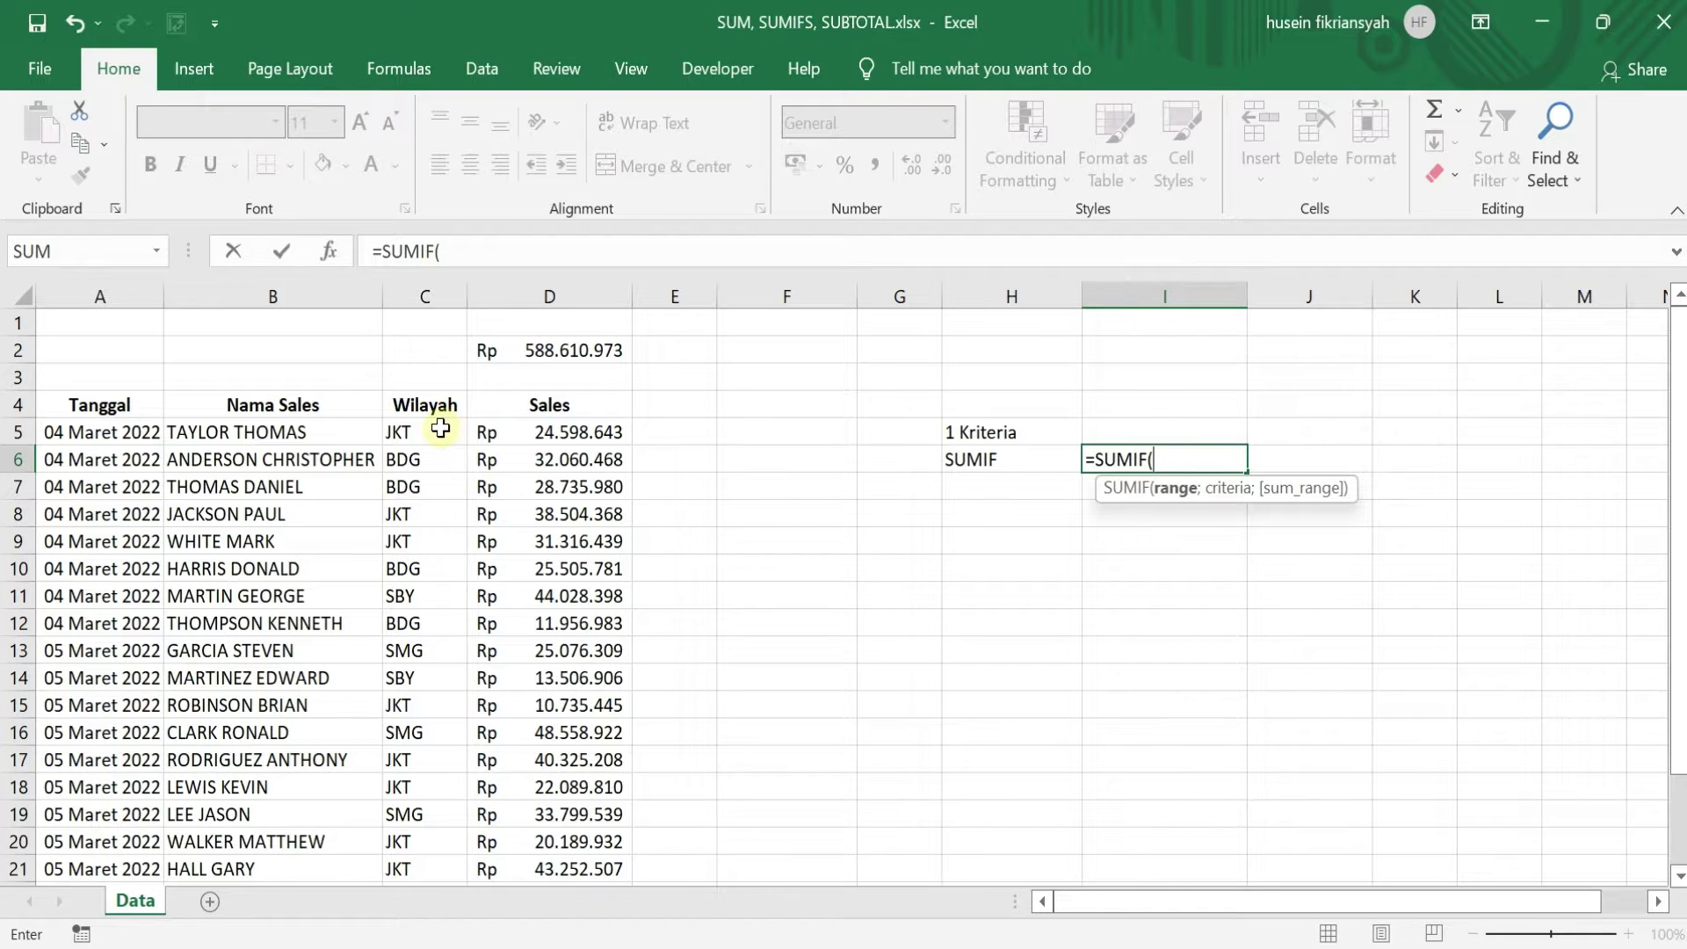
pyautogui.click(427, 295)
pyautogui.click(425, 482)
pyautogui.moveTo(431, 441); pyautogui.dragTo(409, 847)
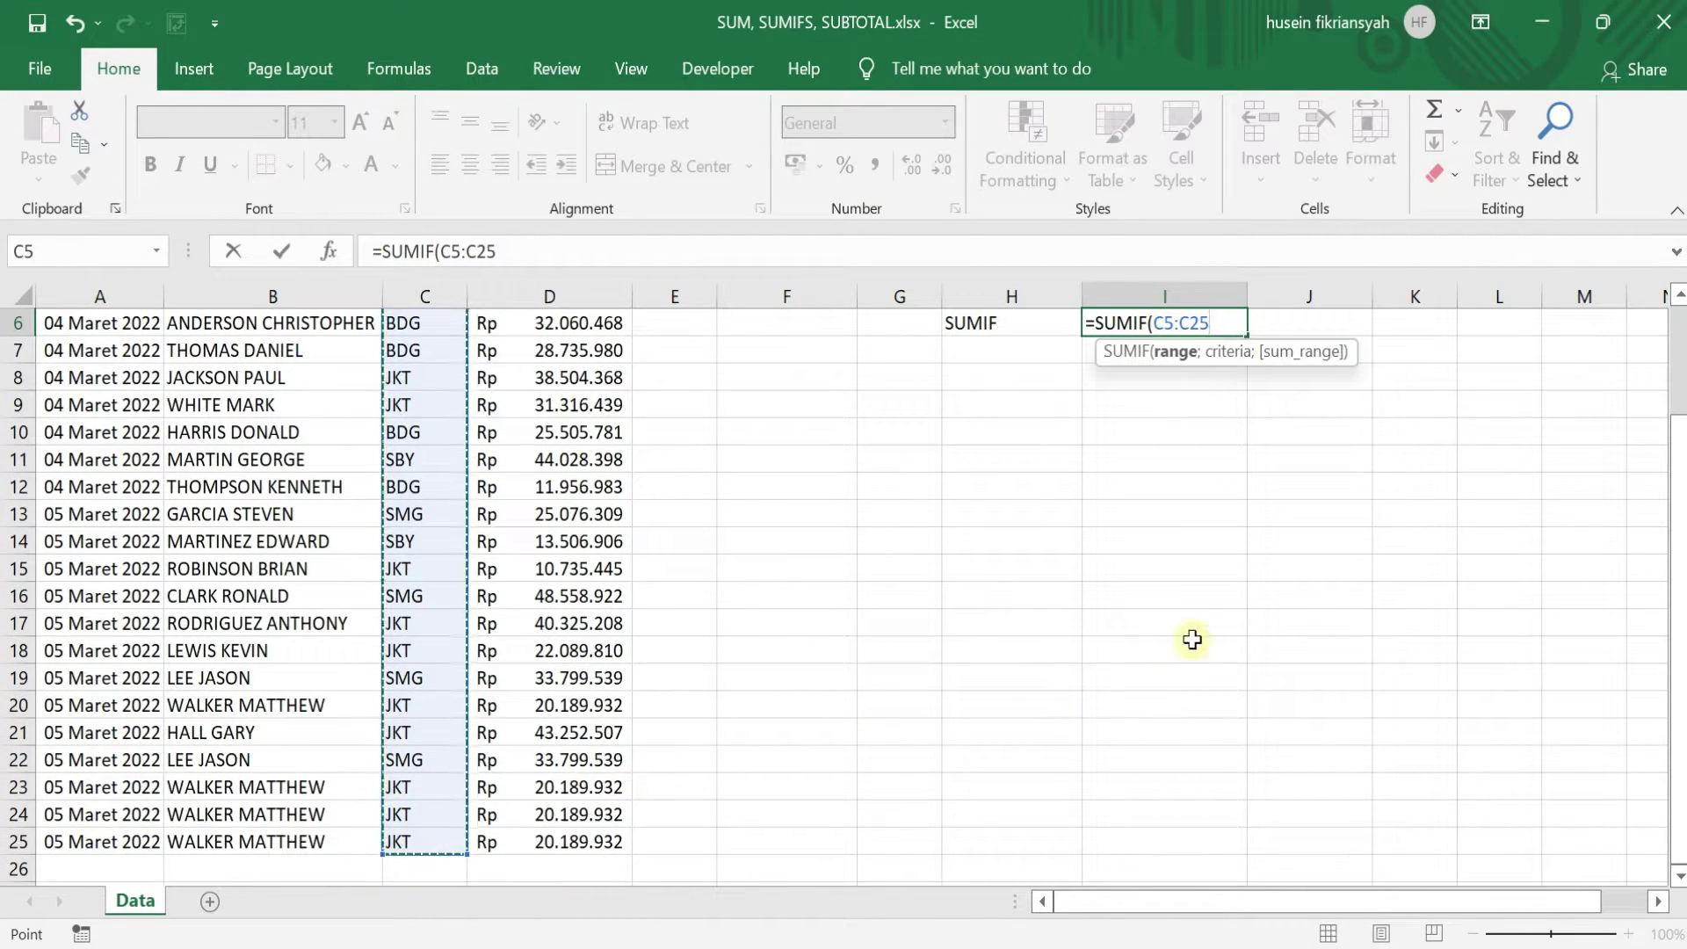
pyautogui.write(';')
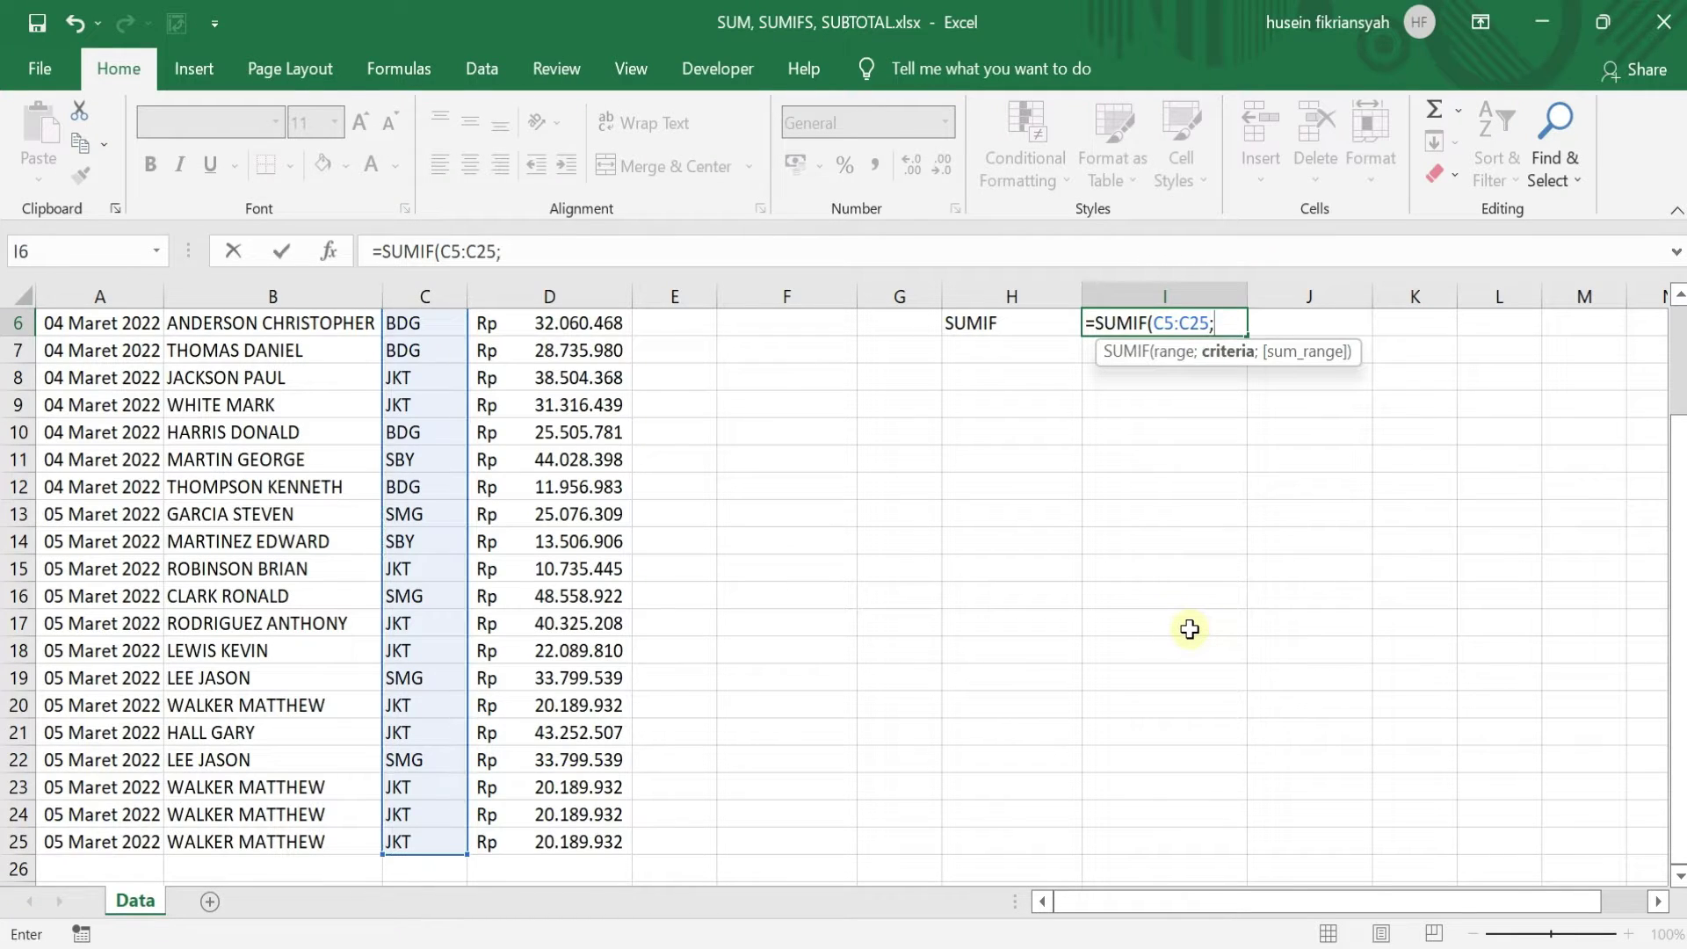
# - Complete the SUMIF formula in I6 with the criterion "BDG" and the sum range D5:D25
pyautogui.scroll(2, 1183, 584)
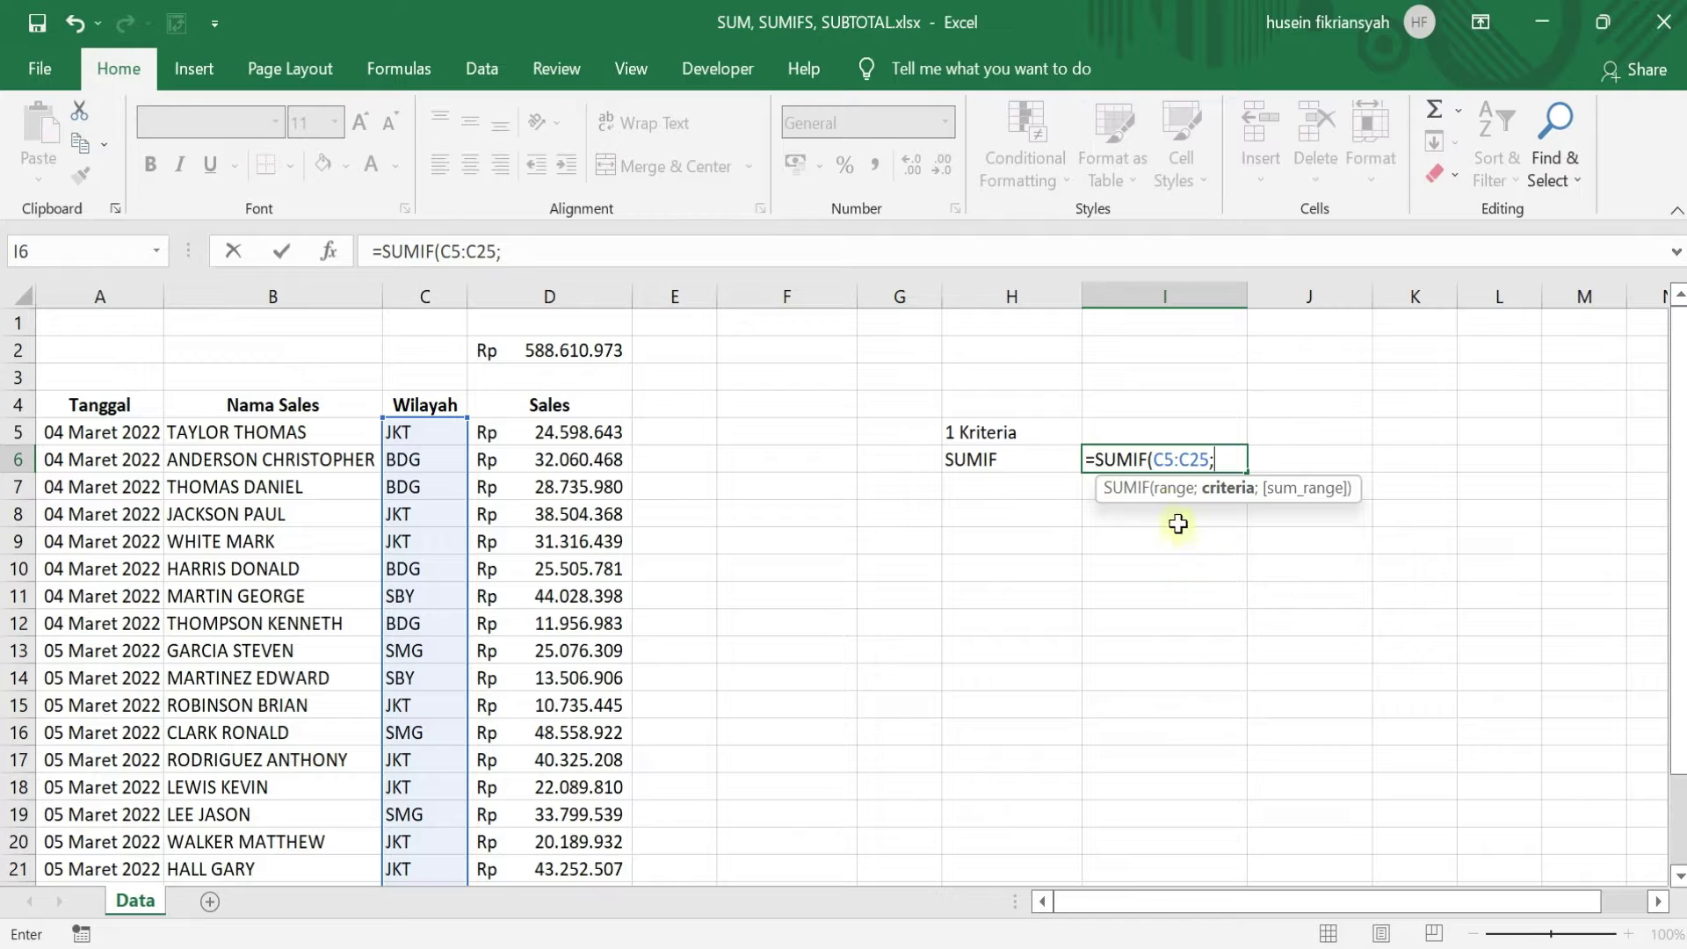
pyautogui.write('"BDG')
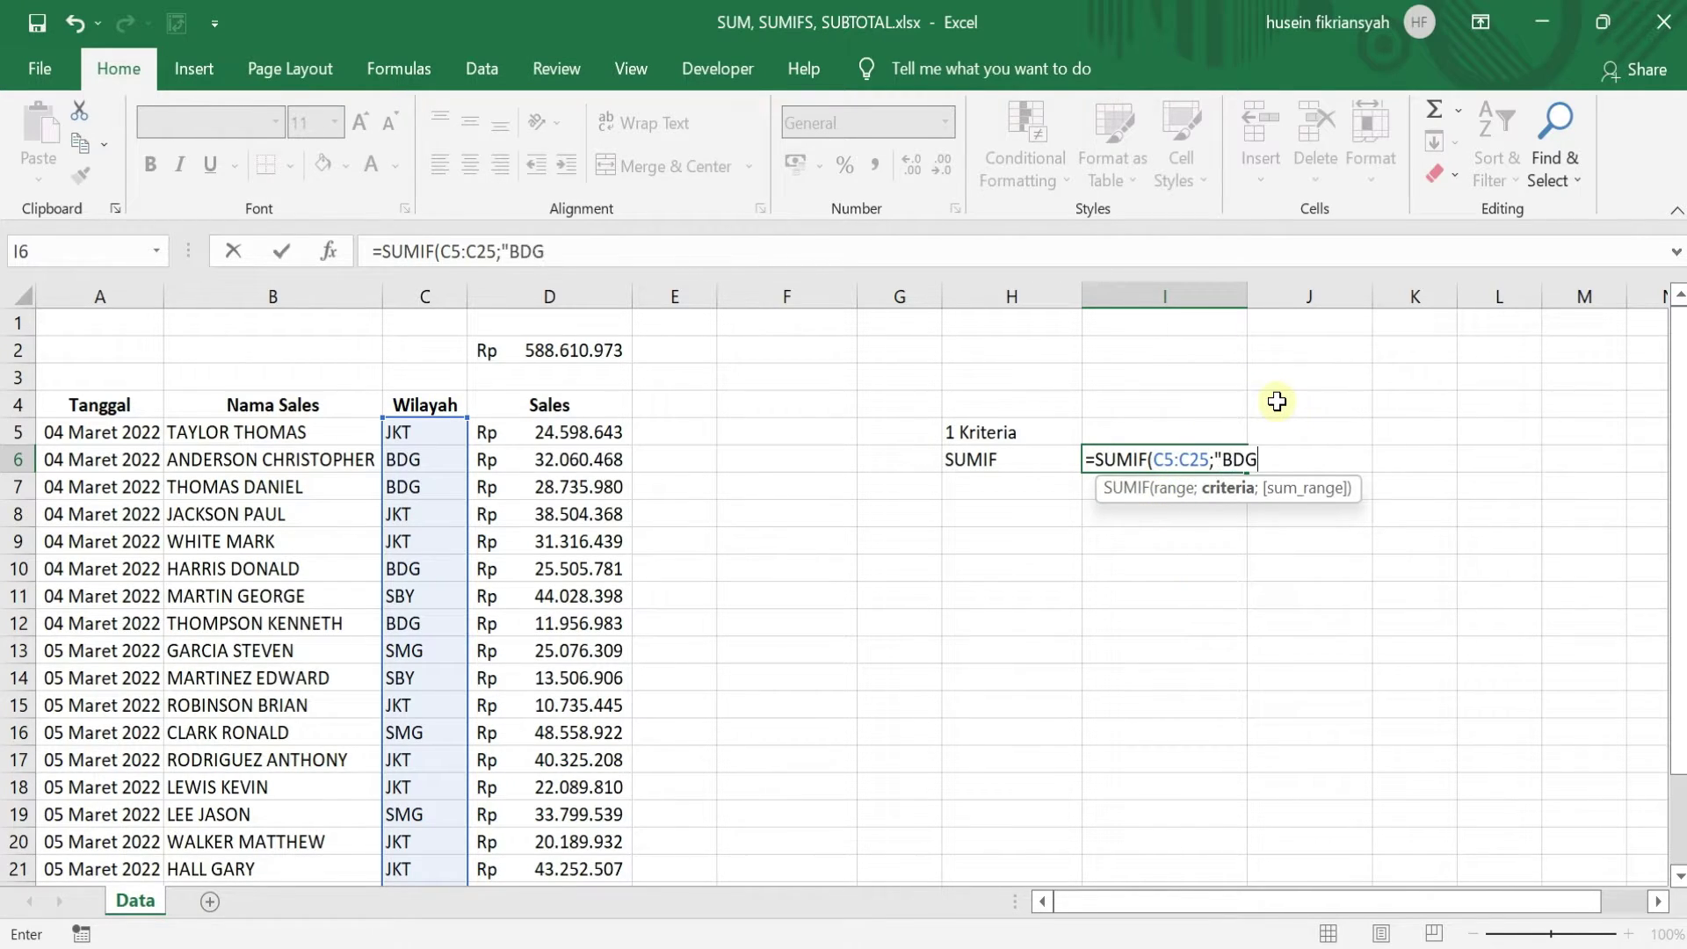
pyautogui.write('";')
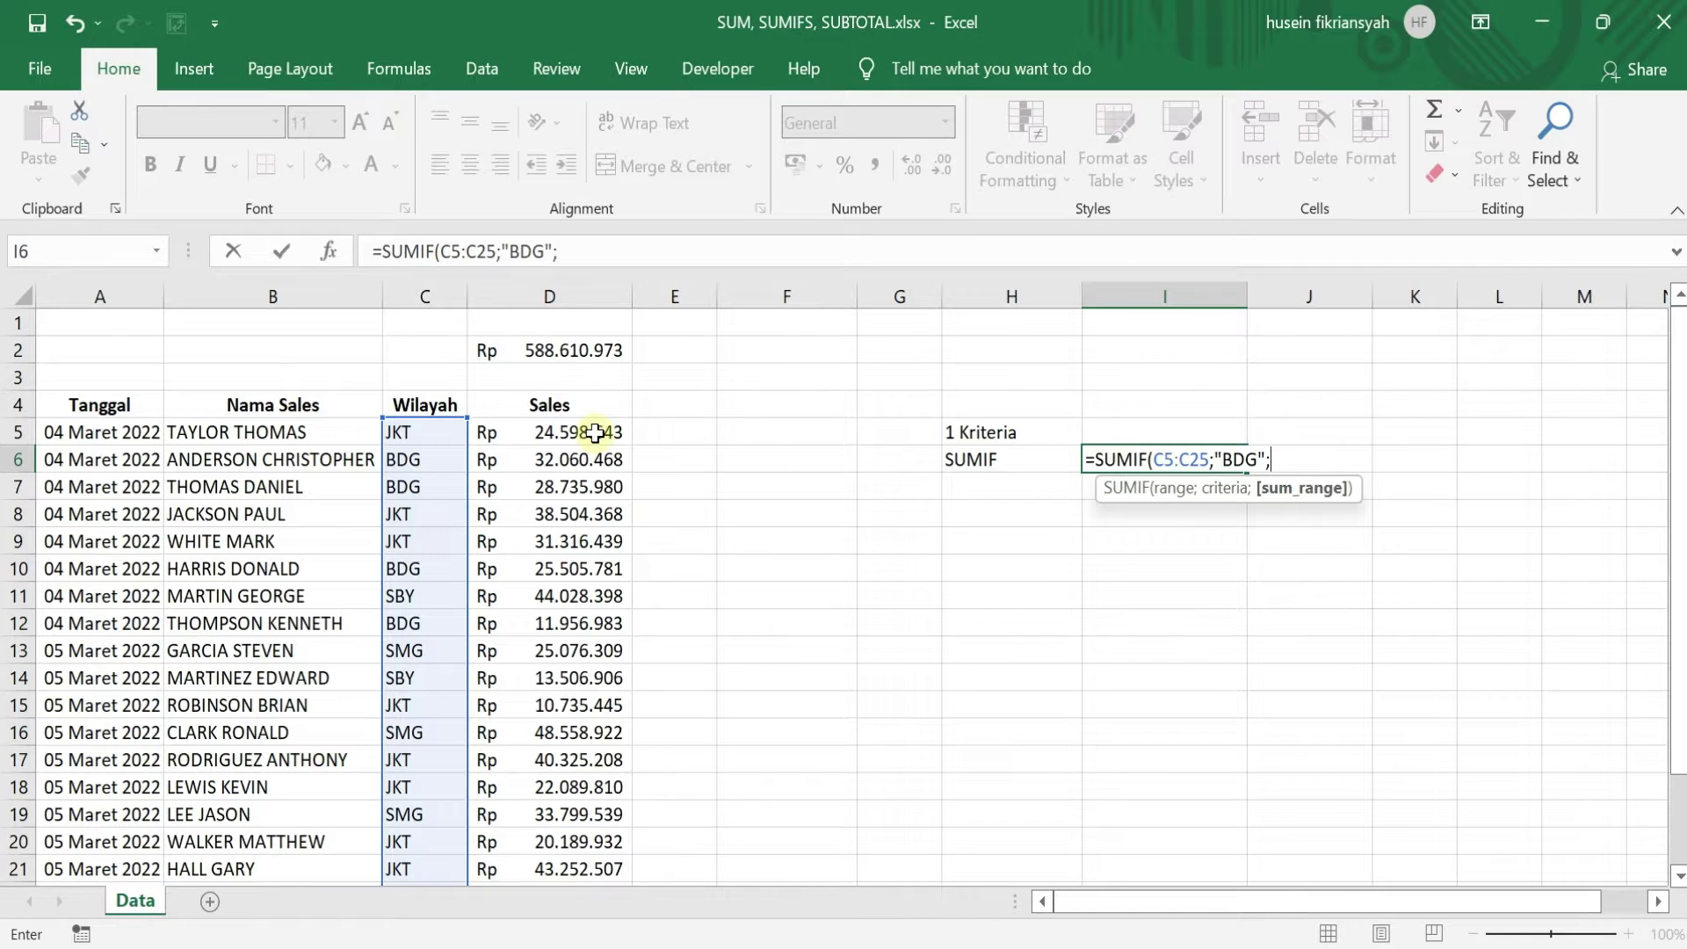
pyautogui.moveTo(595, 432); pyautogui.dragTo(575, 846)
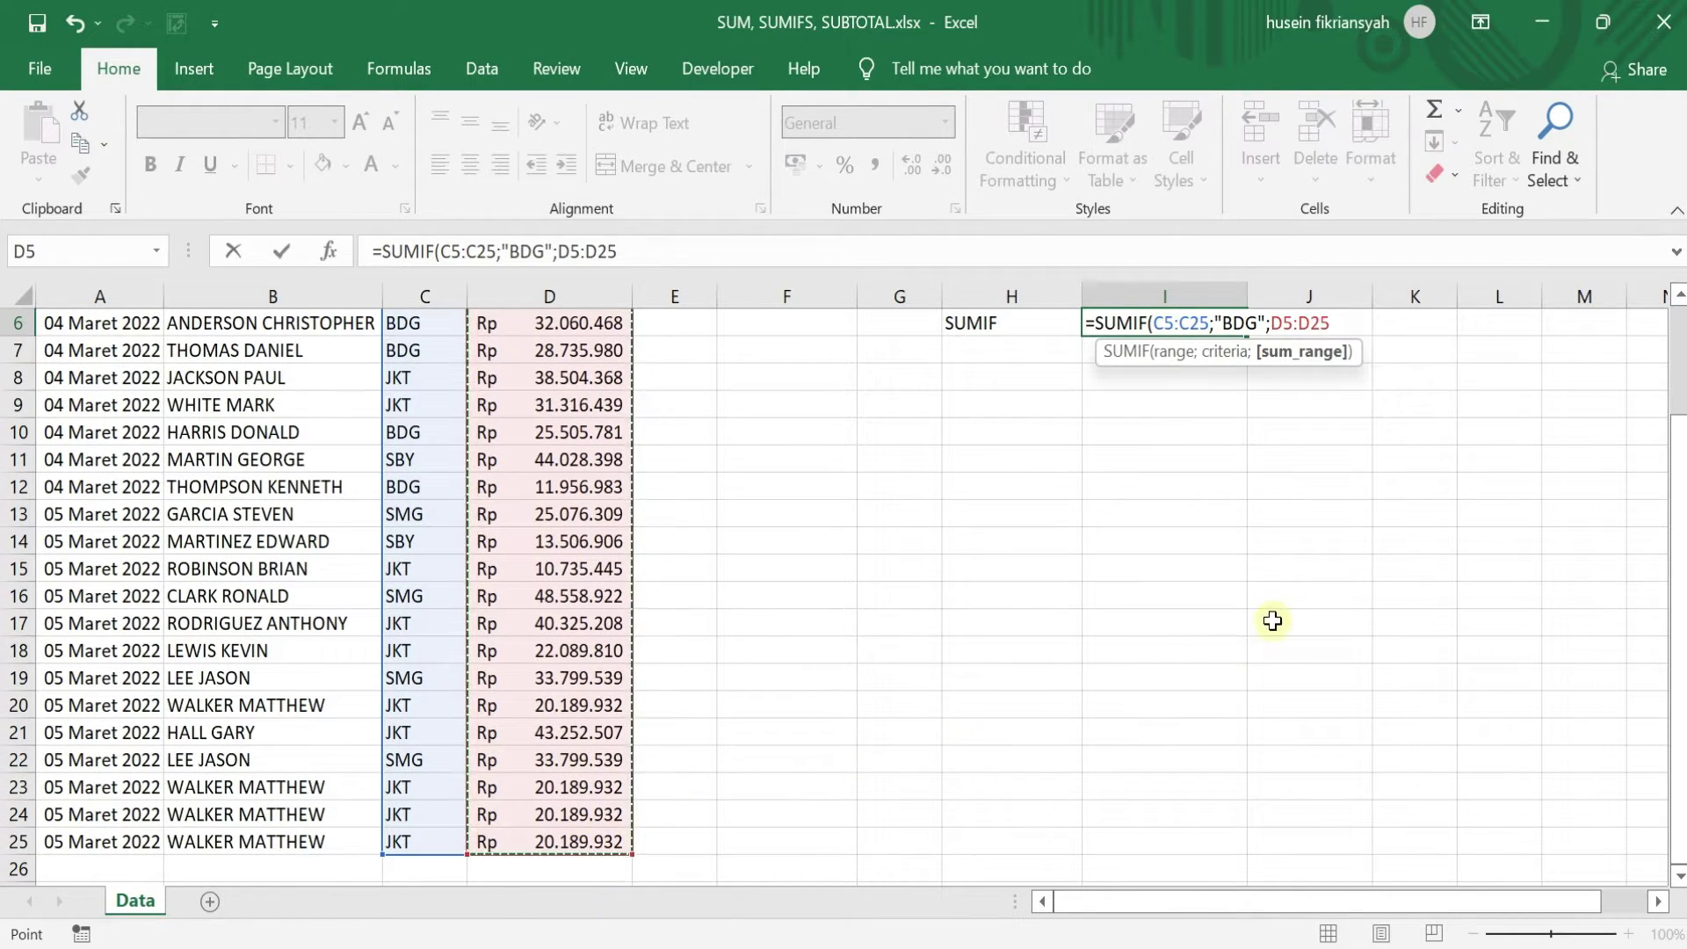
pyautogui.scroll(2, 1283, 622)
pyautogui.write(')')
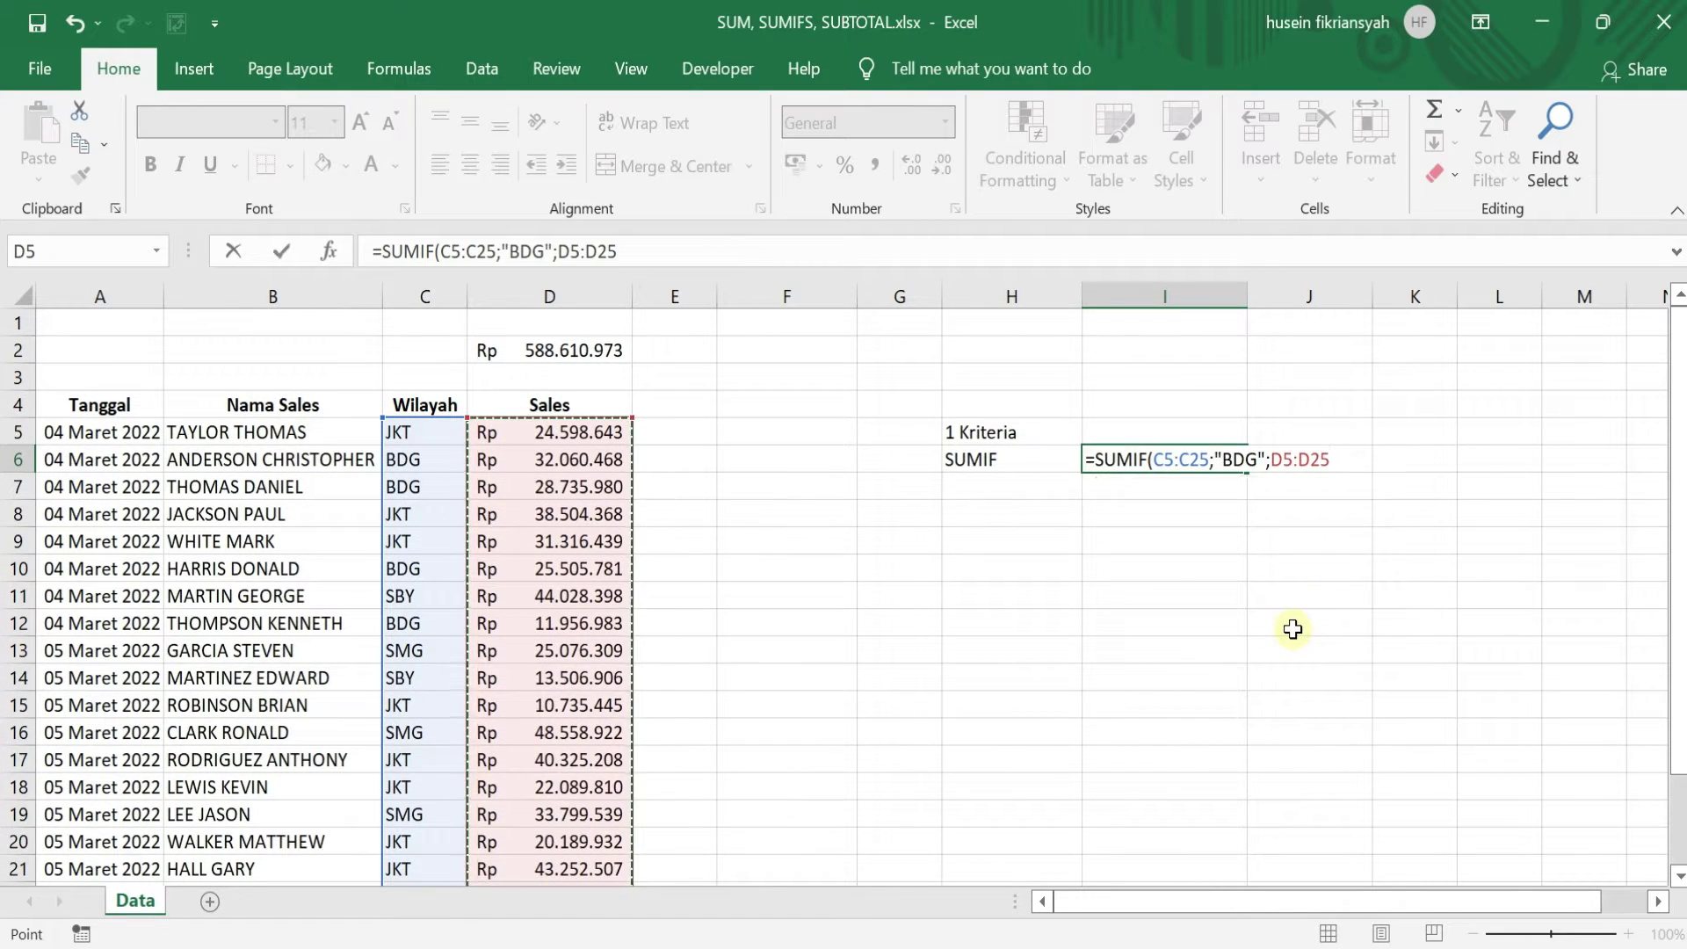
pyautogui.press('Return')
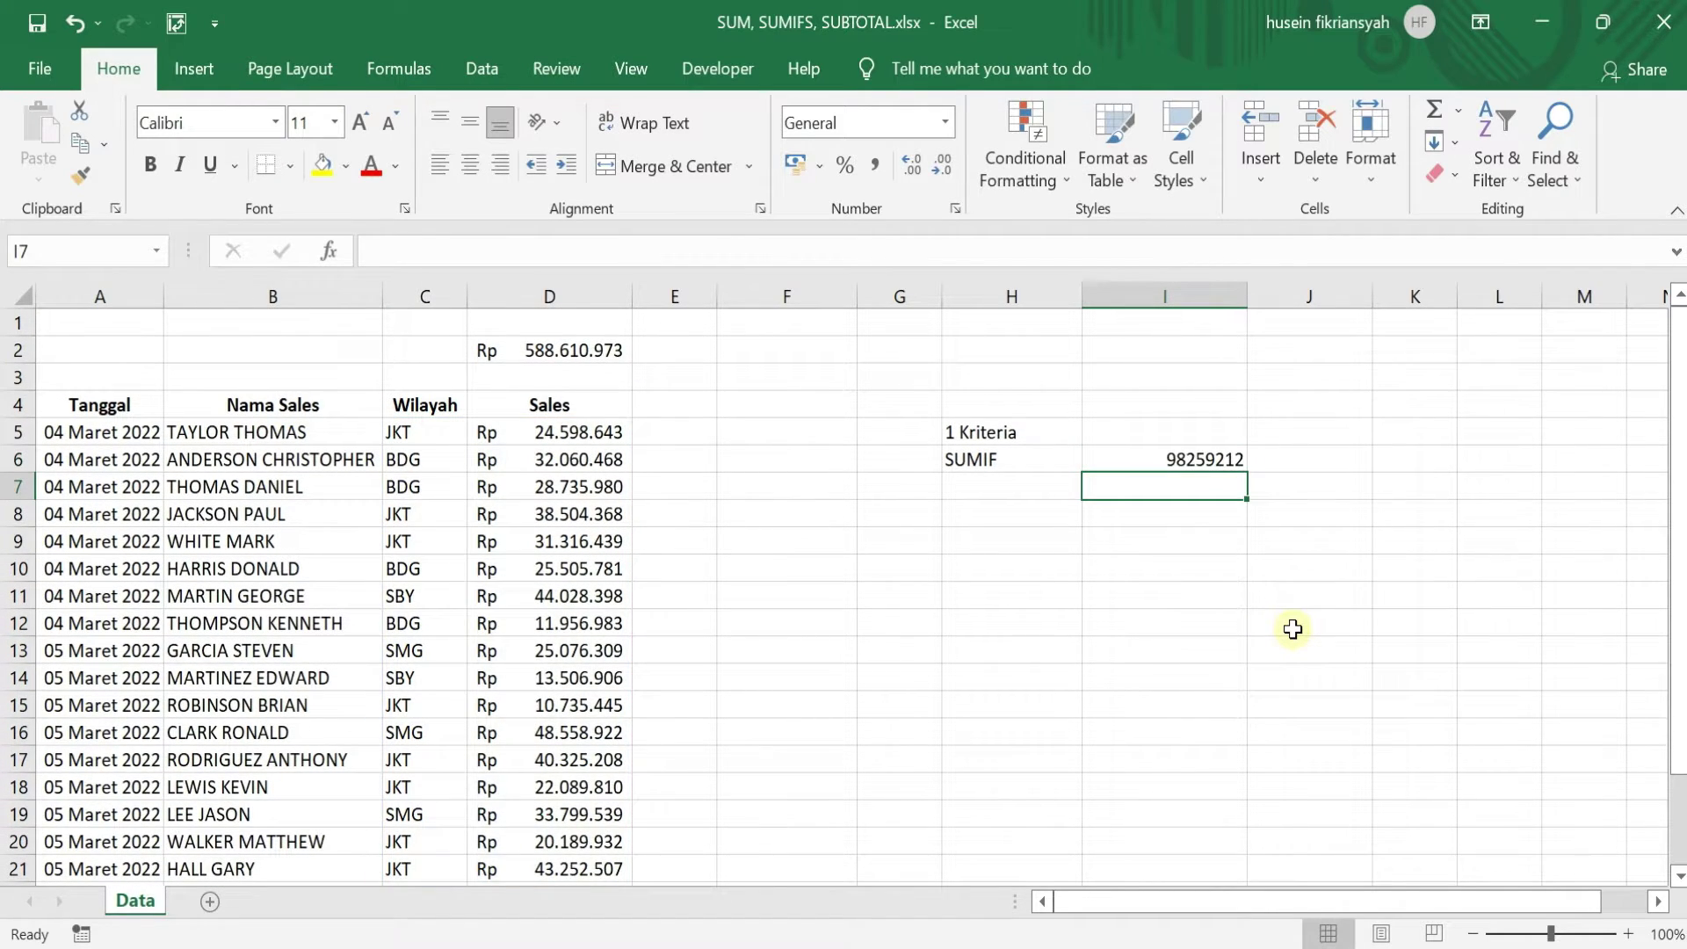
# - Format the SUMIF result in I6 as Rp English (Indonesia) accounting with no decimal places
pyautogui.click(1166, 453)
pyautogui.click(819, 164)
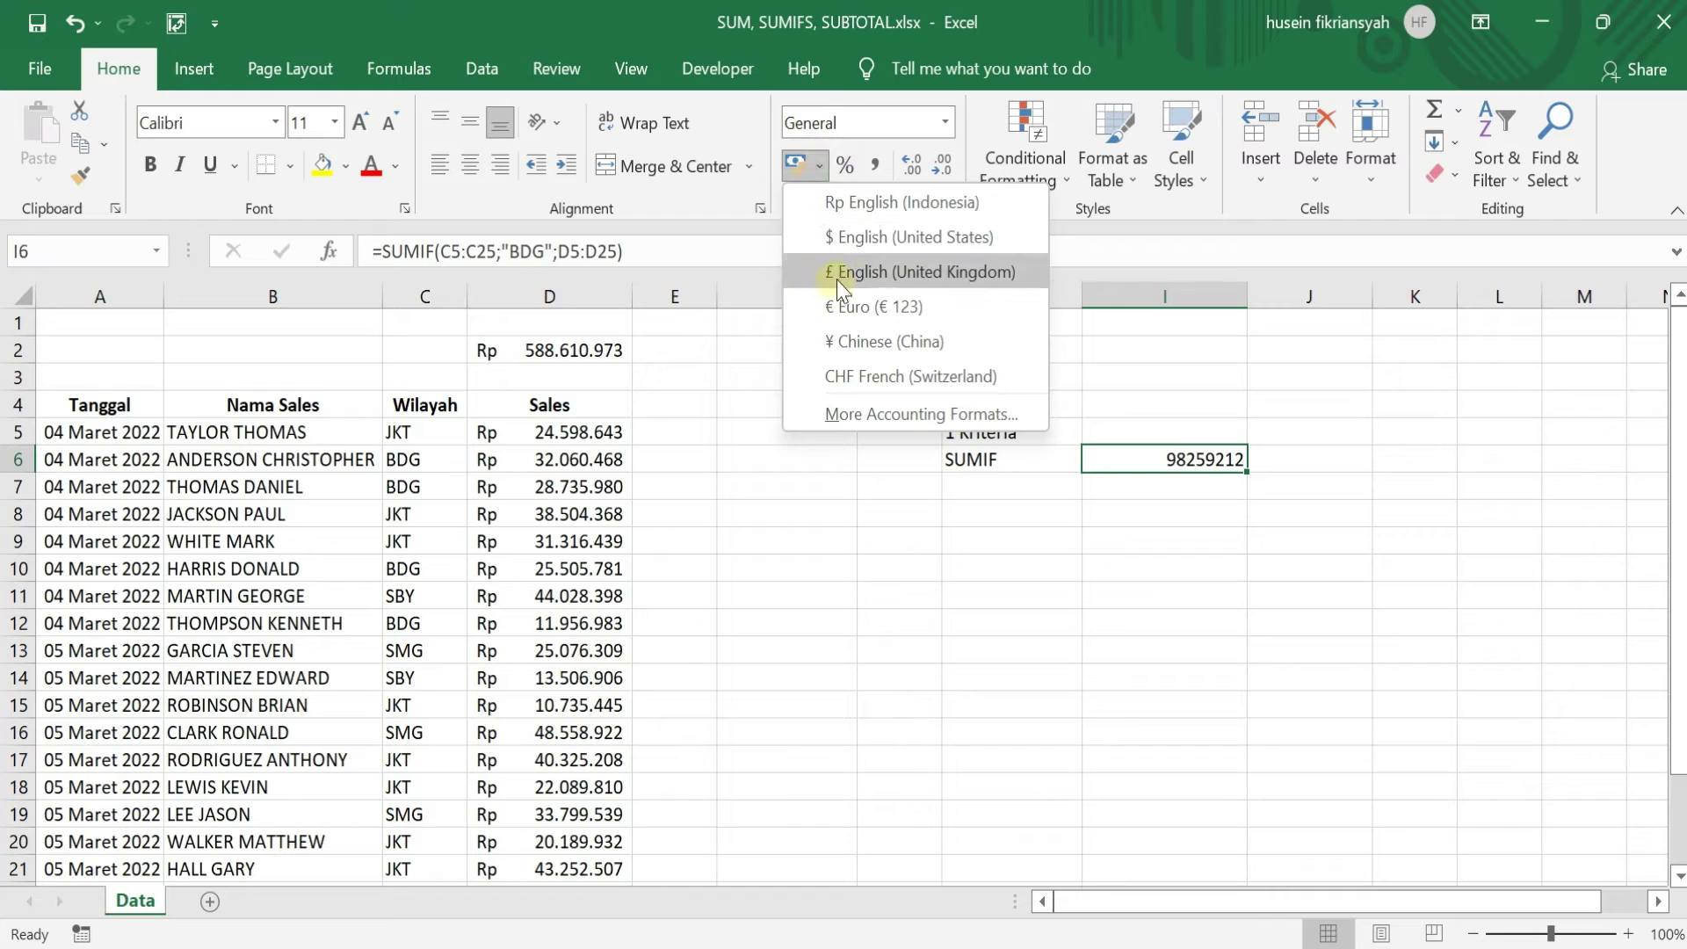
pyautogui.click(836, 201)
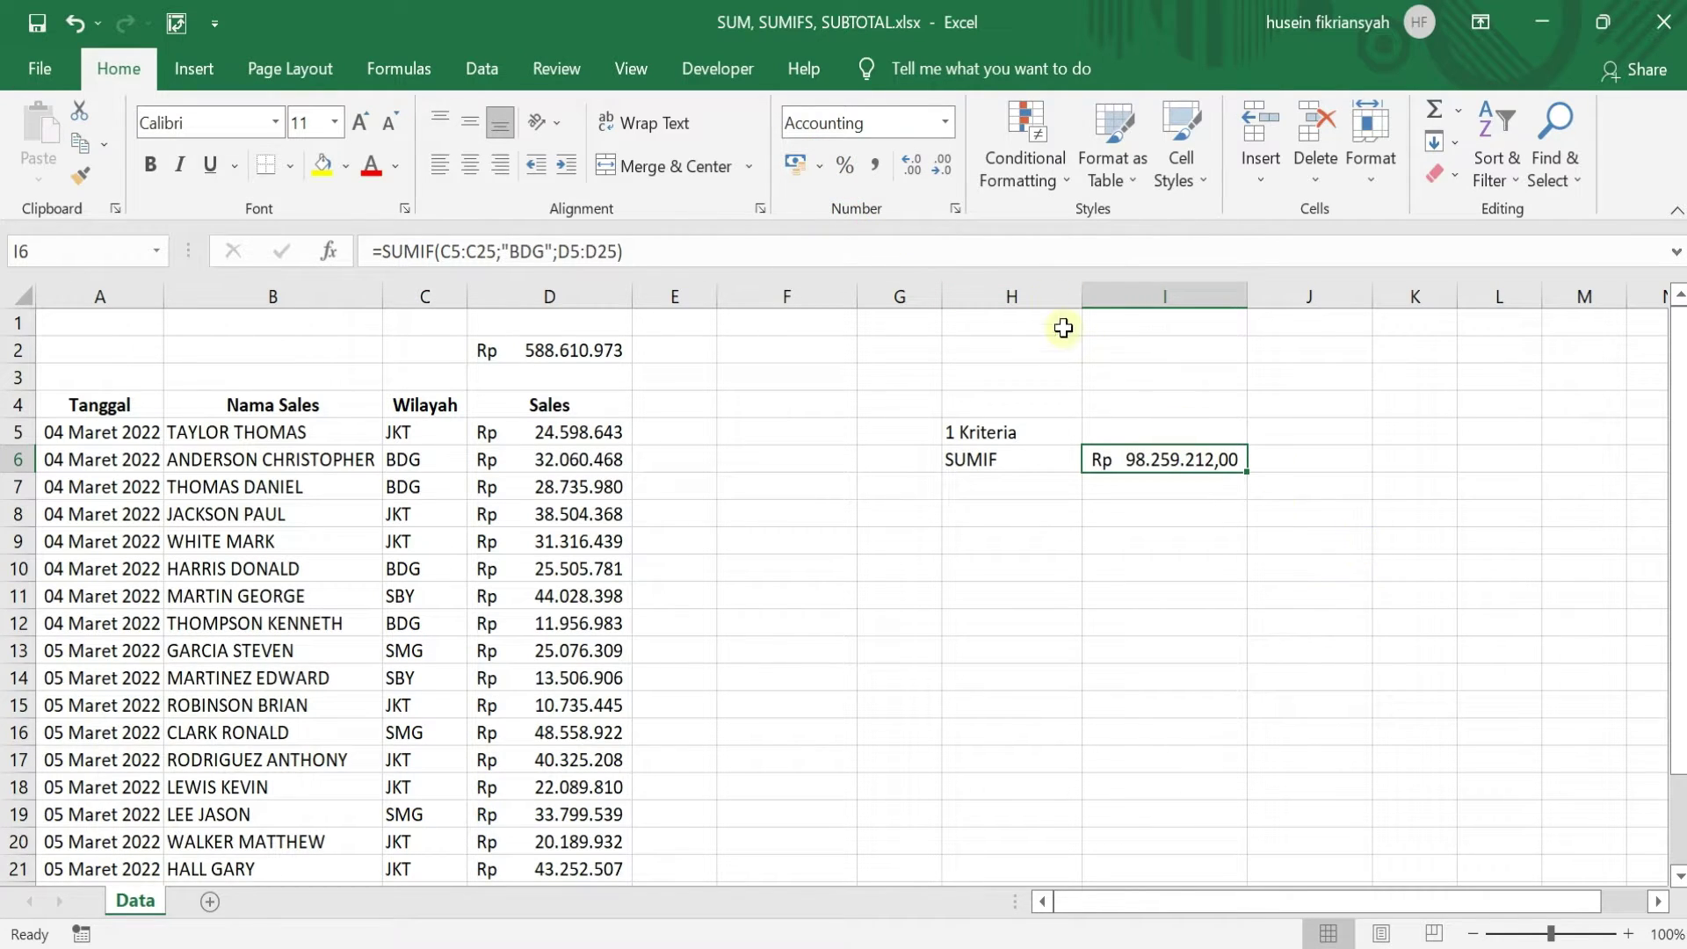
pyautogui.click(940, 163)
pyautogui.click(940, 163)
pyautogui.click(1166, 541)
pyautogui.click(1160, 456)
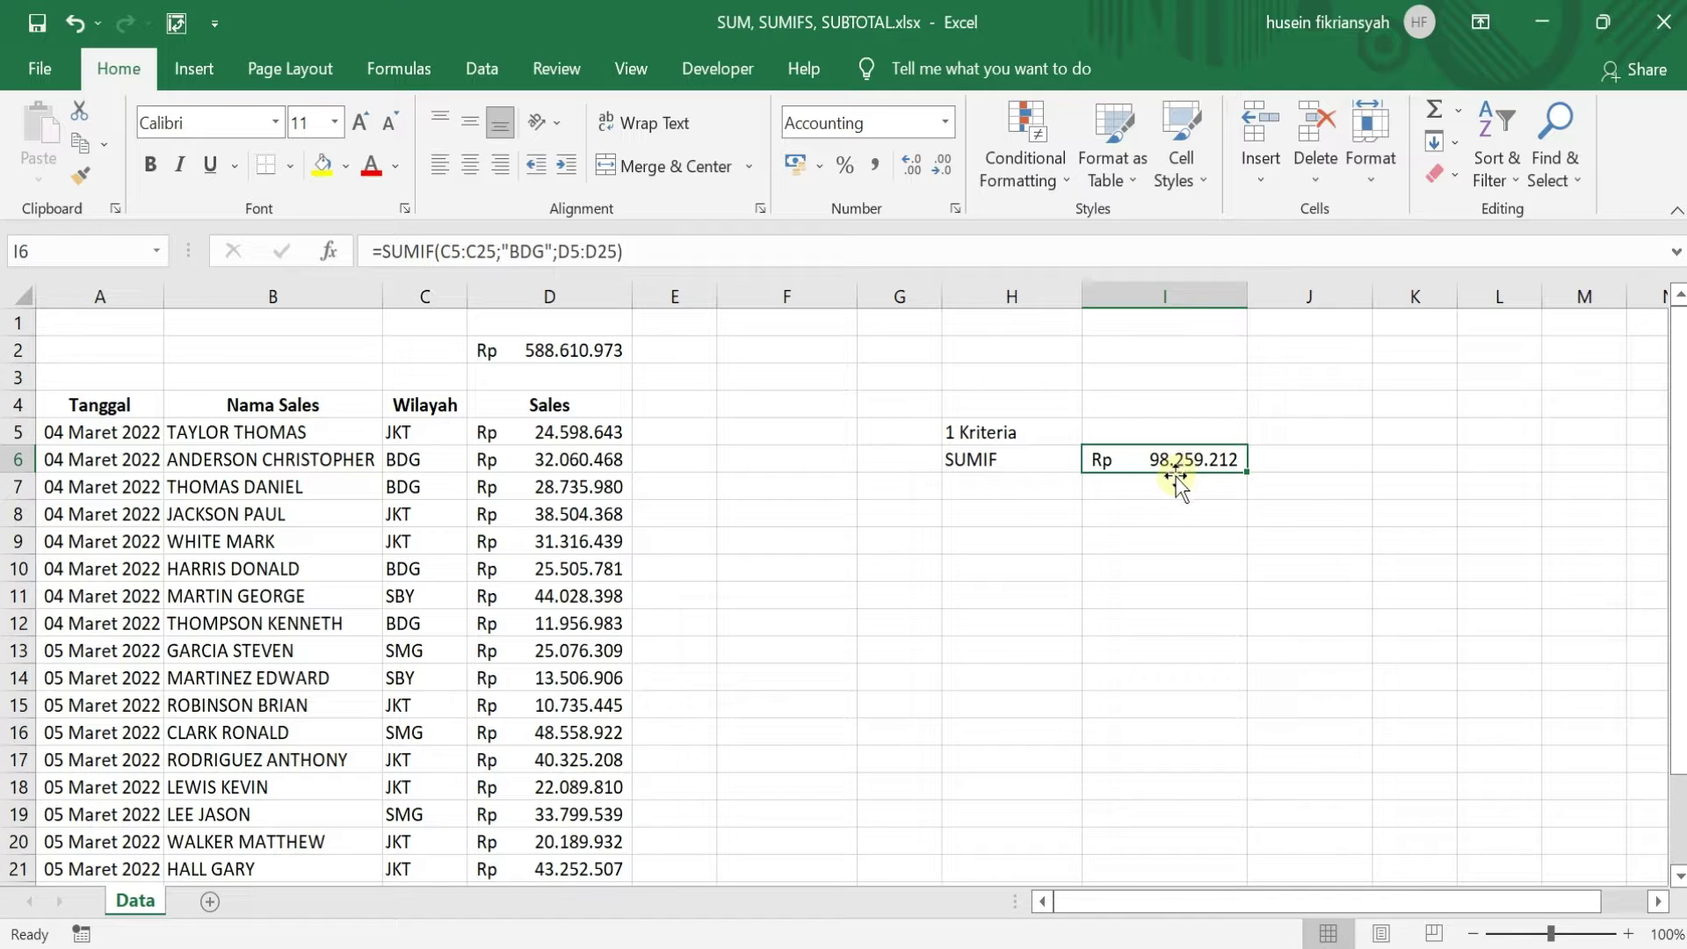
# - Replace the criterion in I6's SUMIF formula with "JKT" and check the recalculated total
pyautogui.doubleClick(1114, 462)
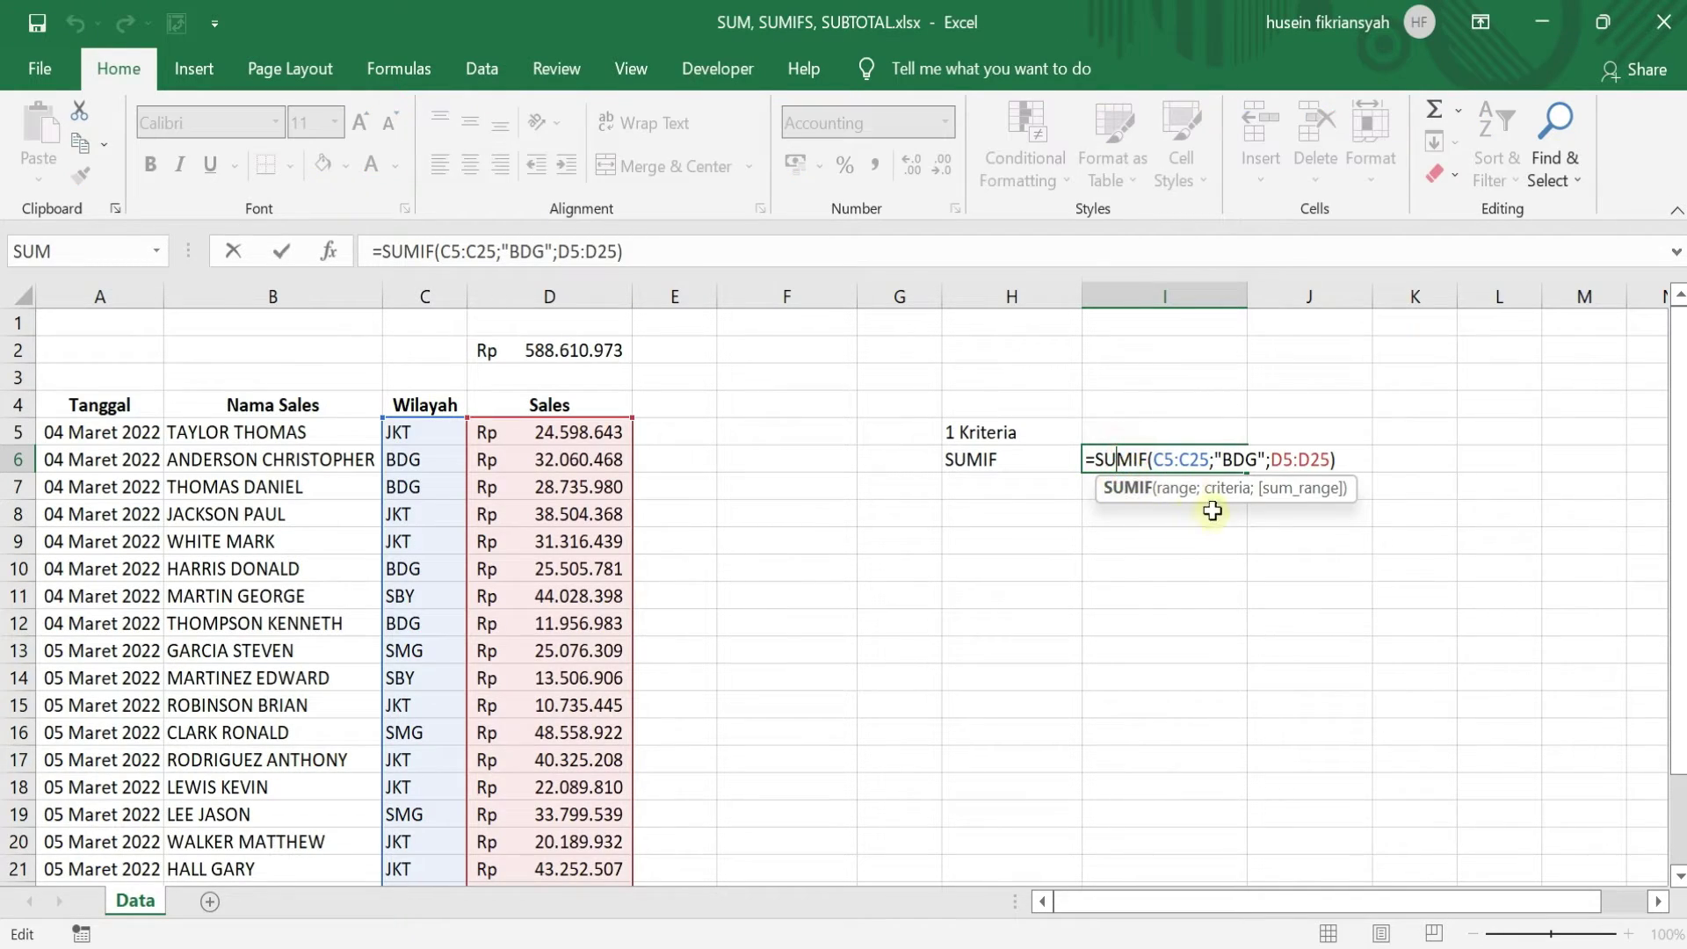
pyautogui.click(1258, 457)
pyautogui.press('BackSpace')
pyautogui.press('BackSpace')
pyautogui.press('BackSpace')
pyautogui.write('JKT')
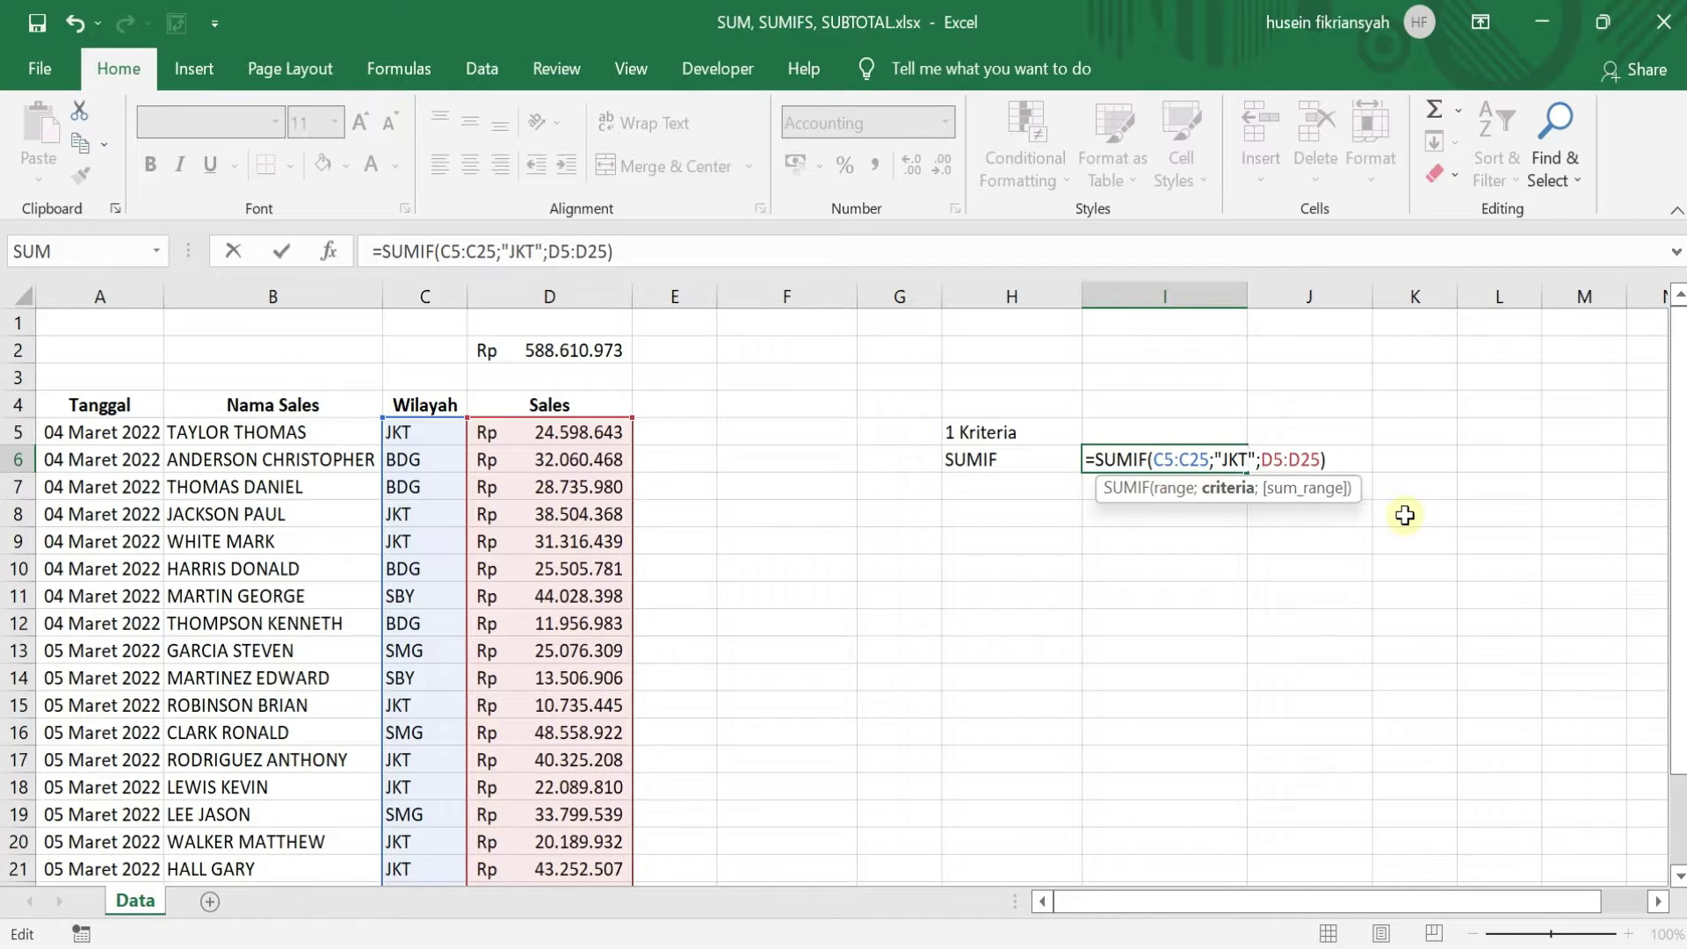
pyautogui.press('Return')
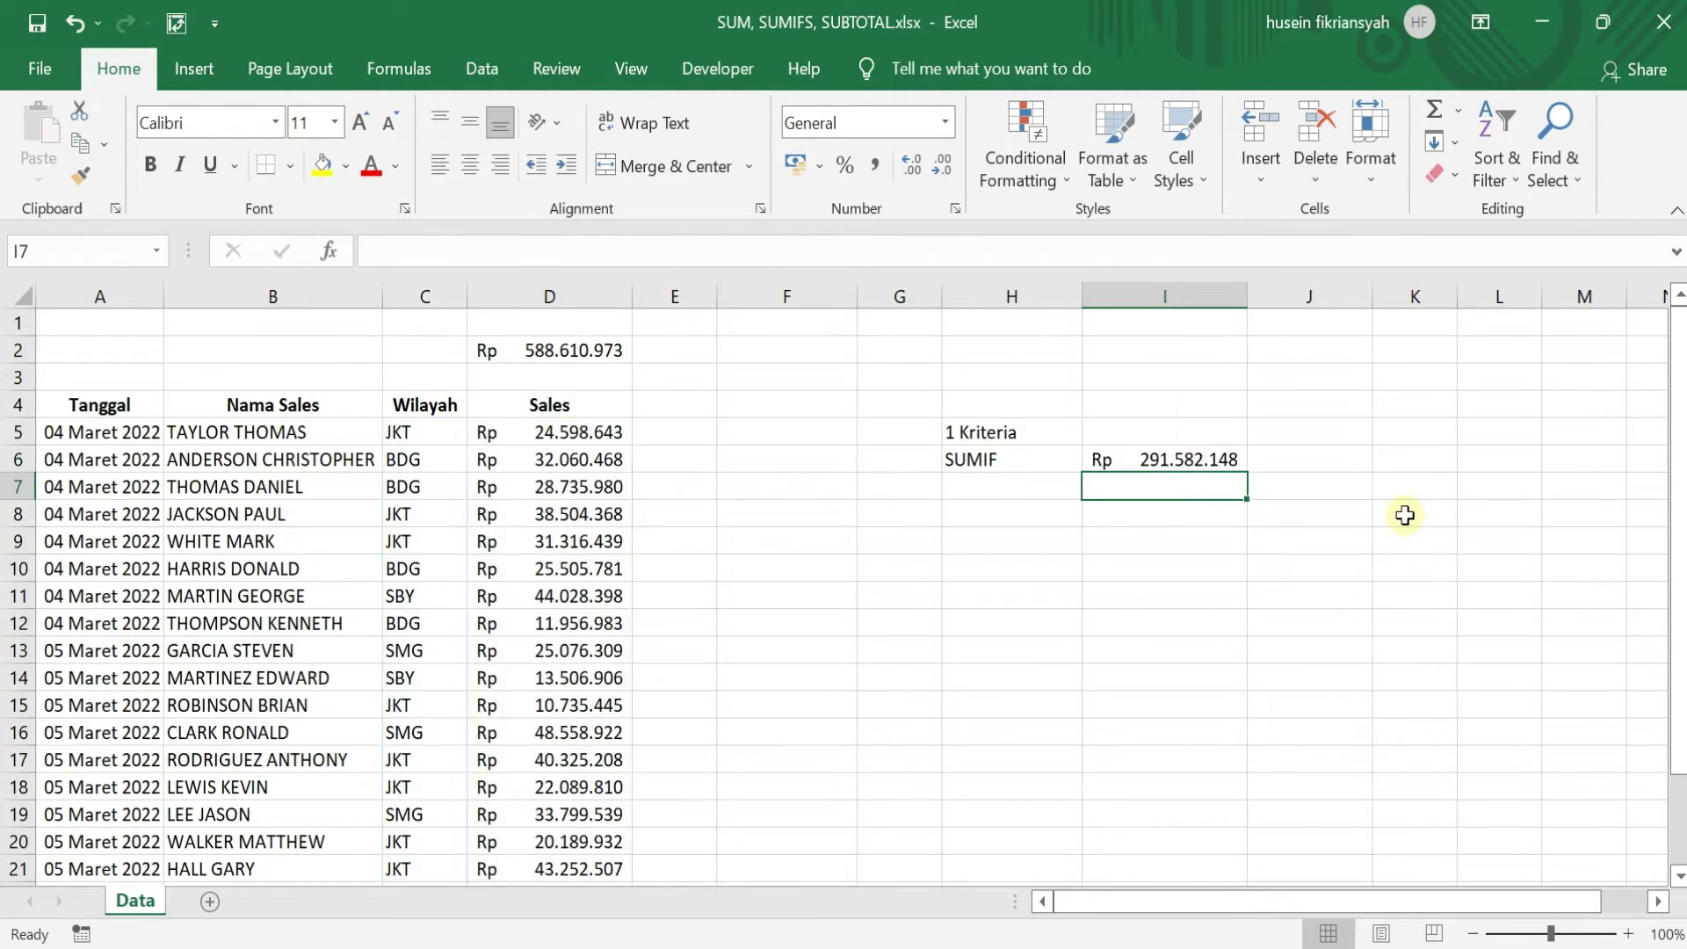
pyautogui.click(1187, 458)
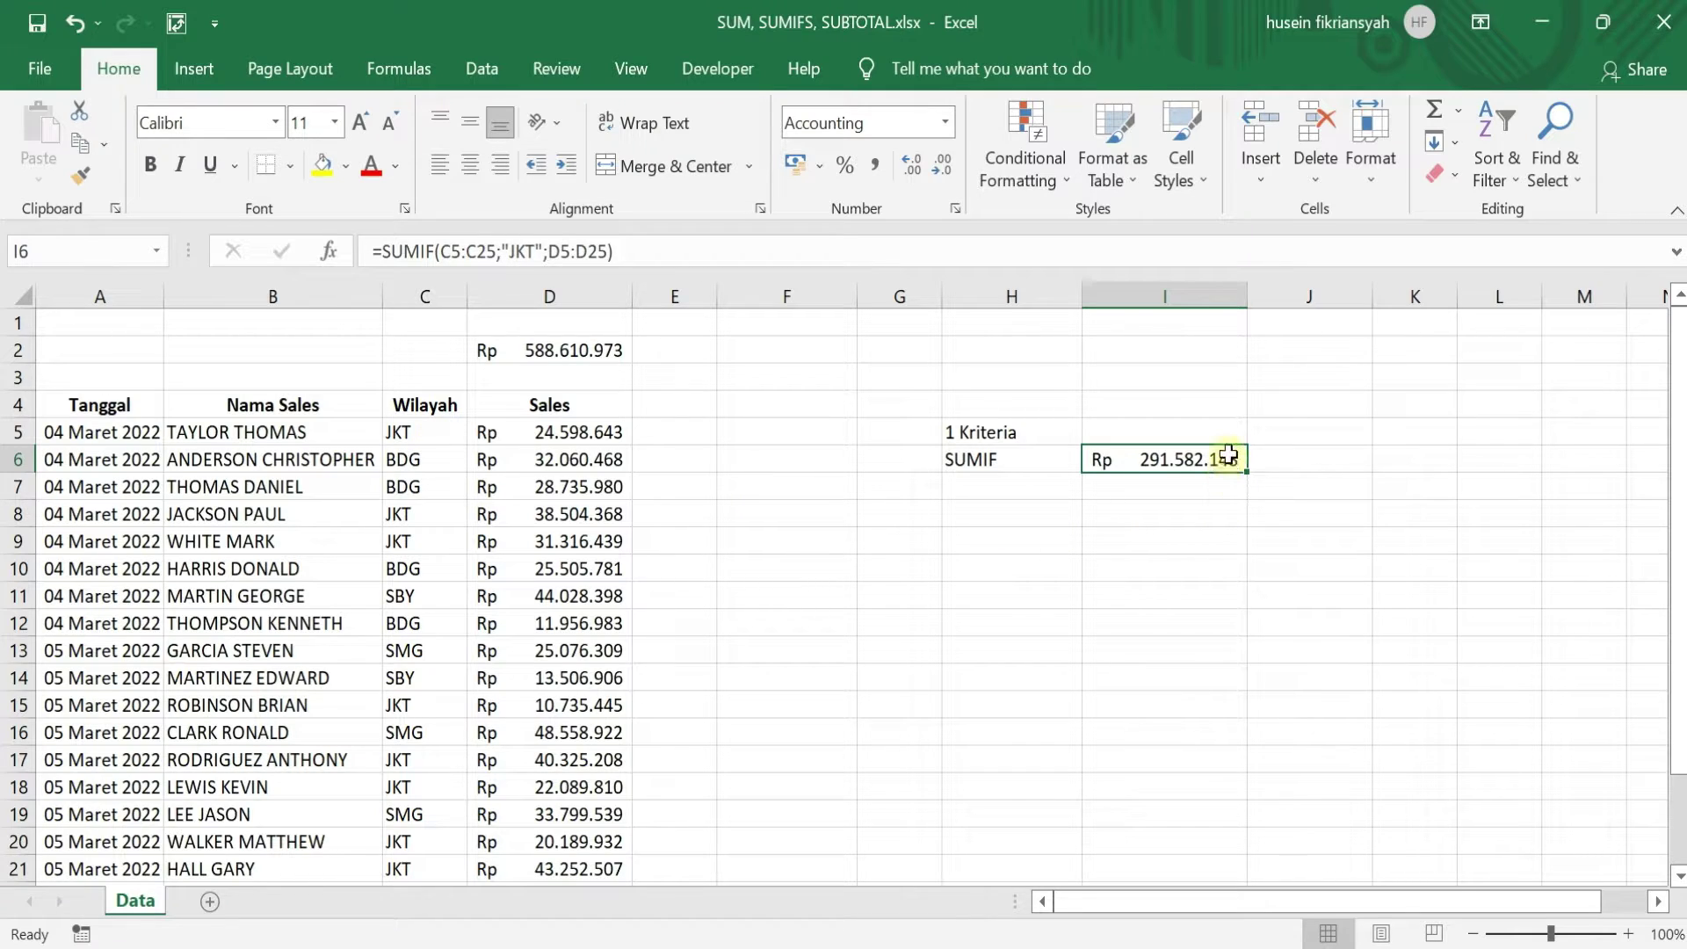
pyautogui.click(1232, 494)
pyautogui.click(1197, 458)
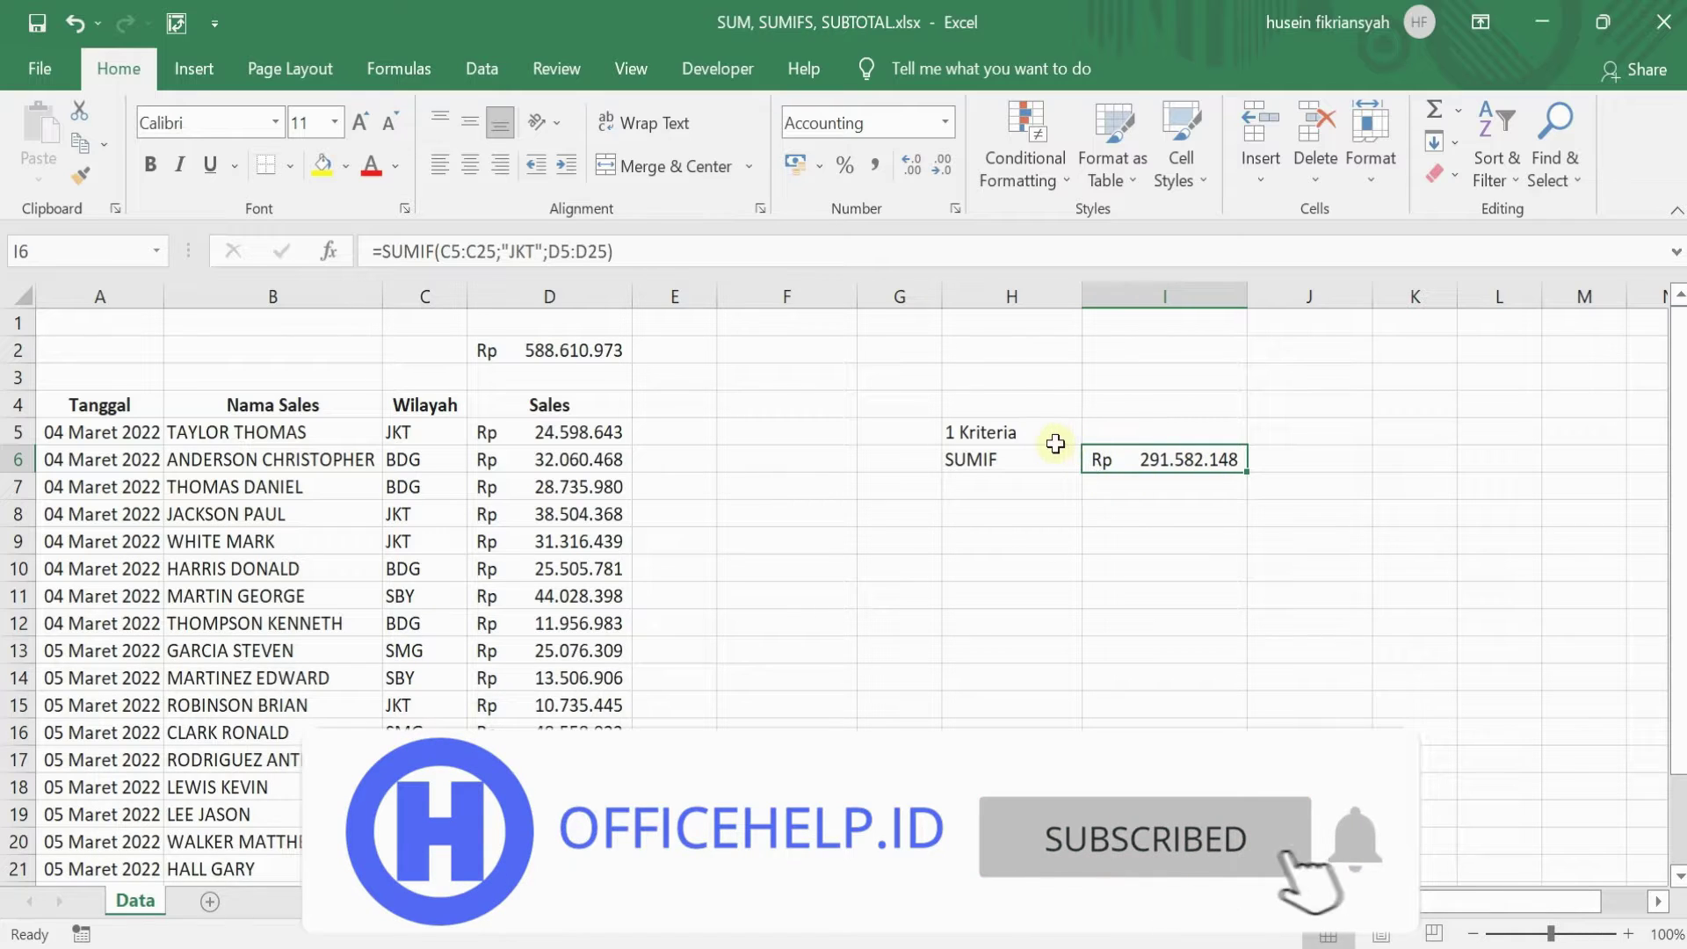
# - Enter BDG in I5 and replace the fixed text criterion in I6's SUMIF formula with a reference to I5
pyautogui.click(1129, 428)
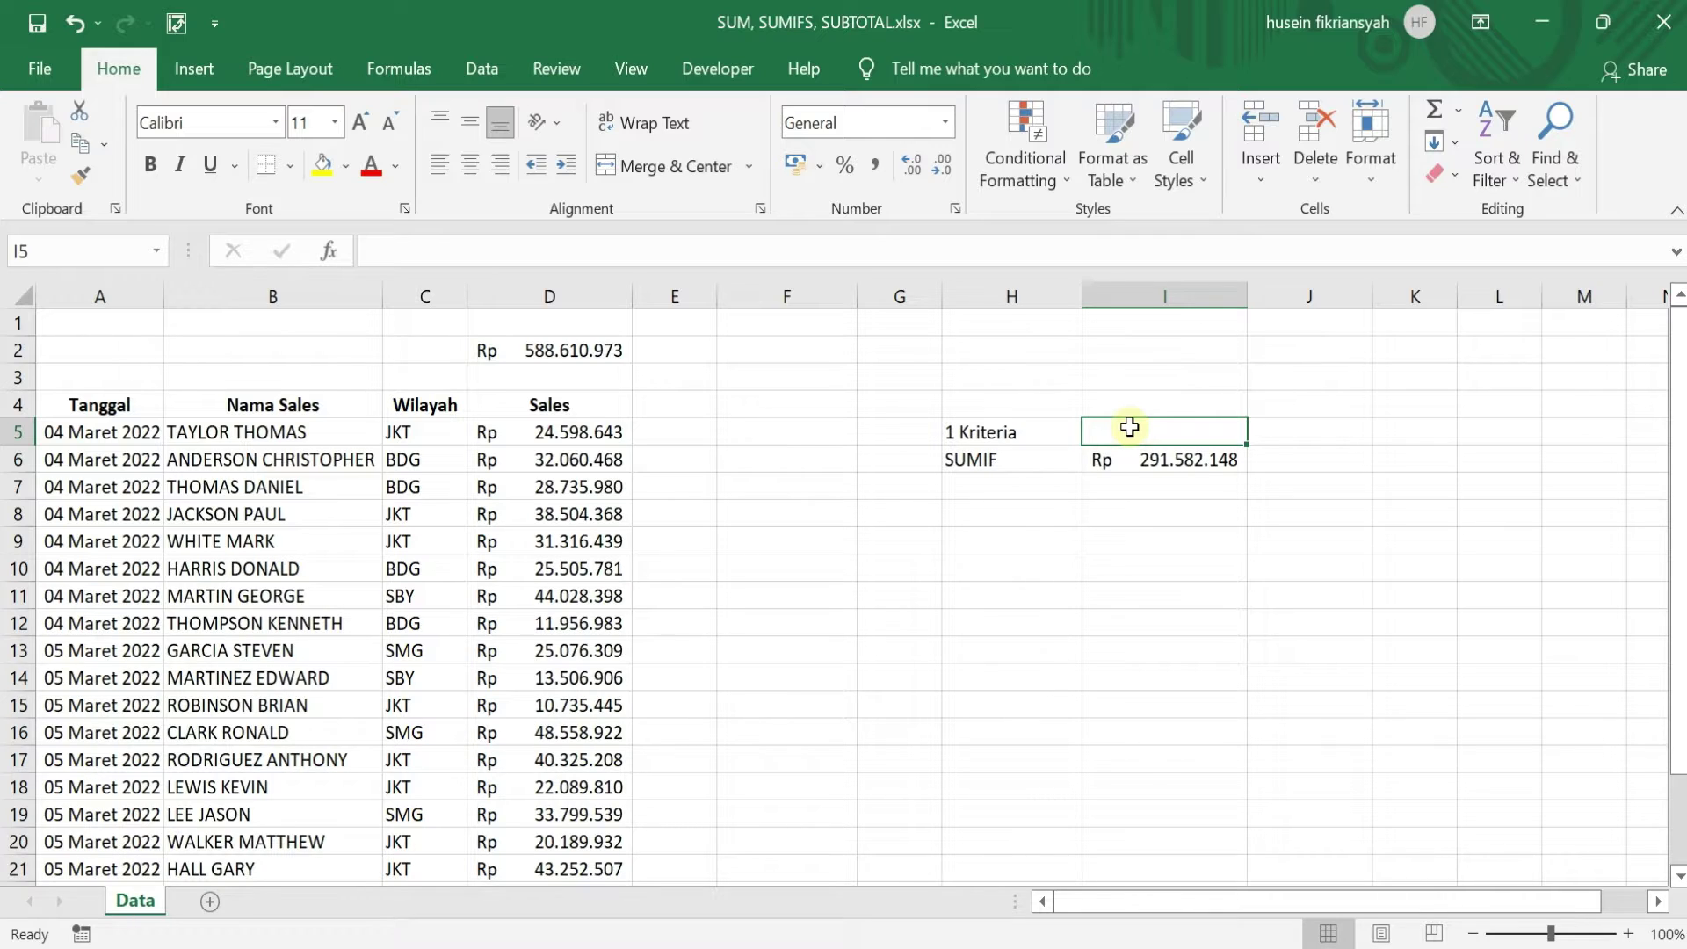
pyautogui.write('BDG')
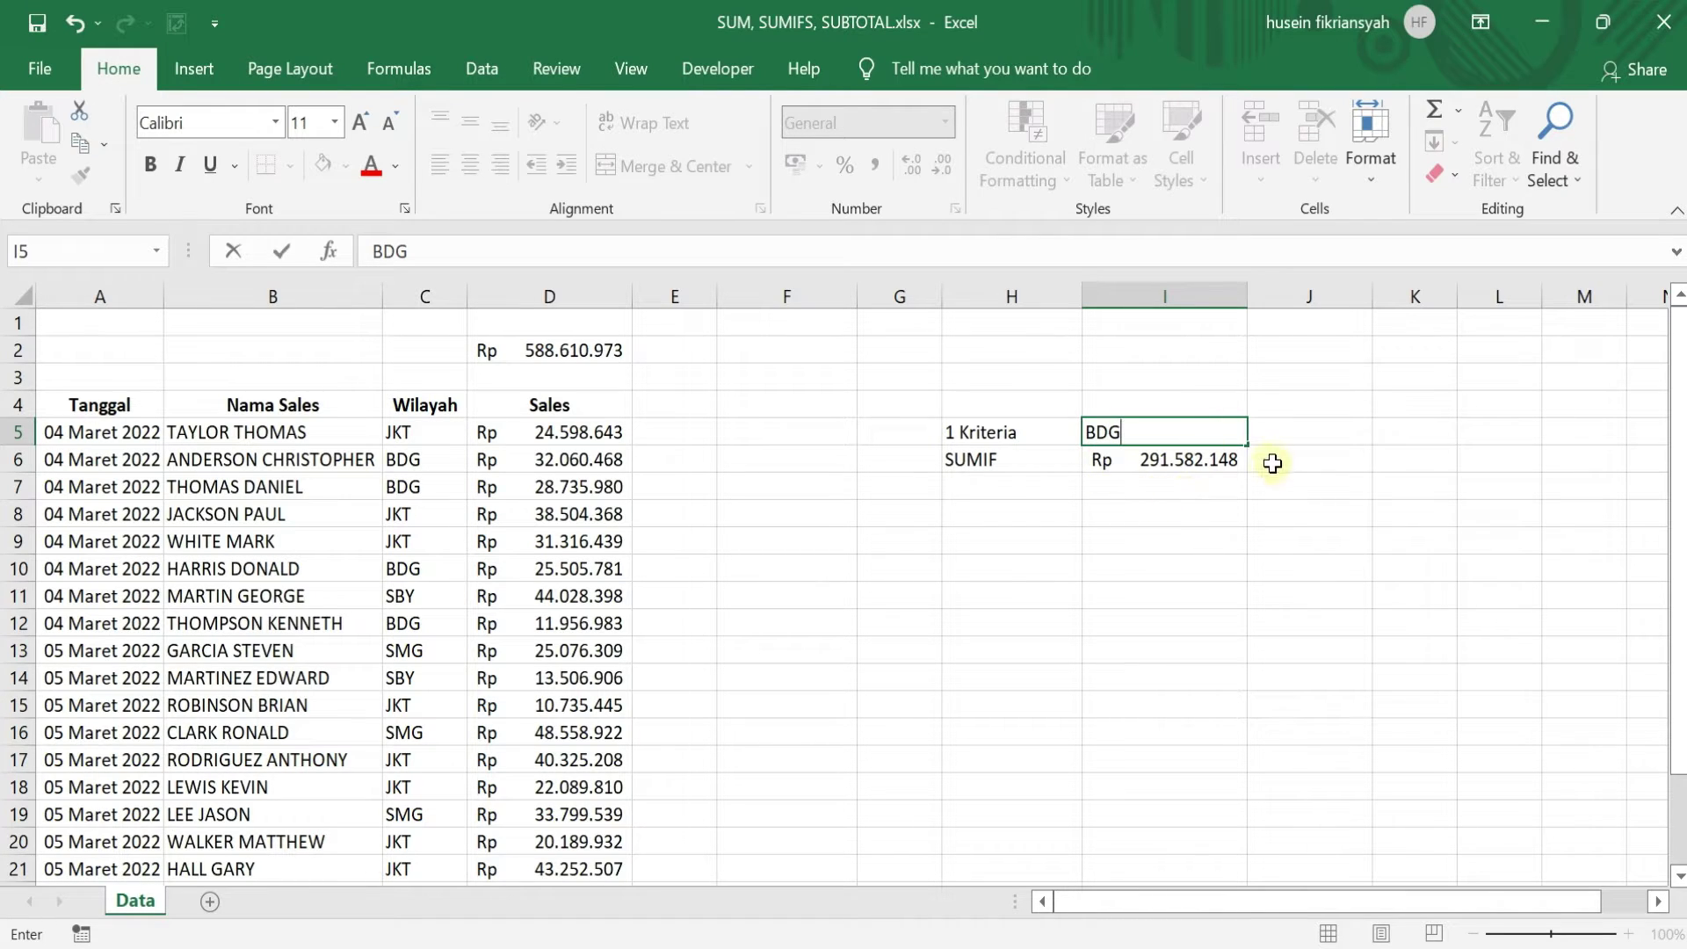
pyautogui.click(1151, 486)
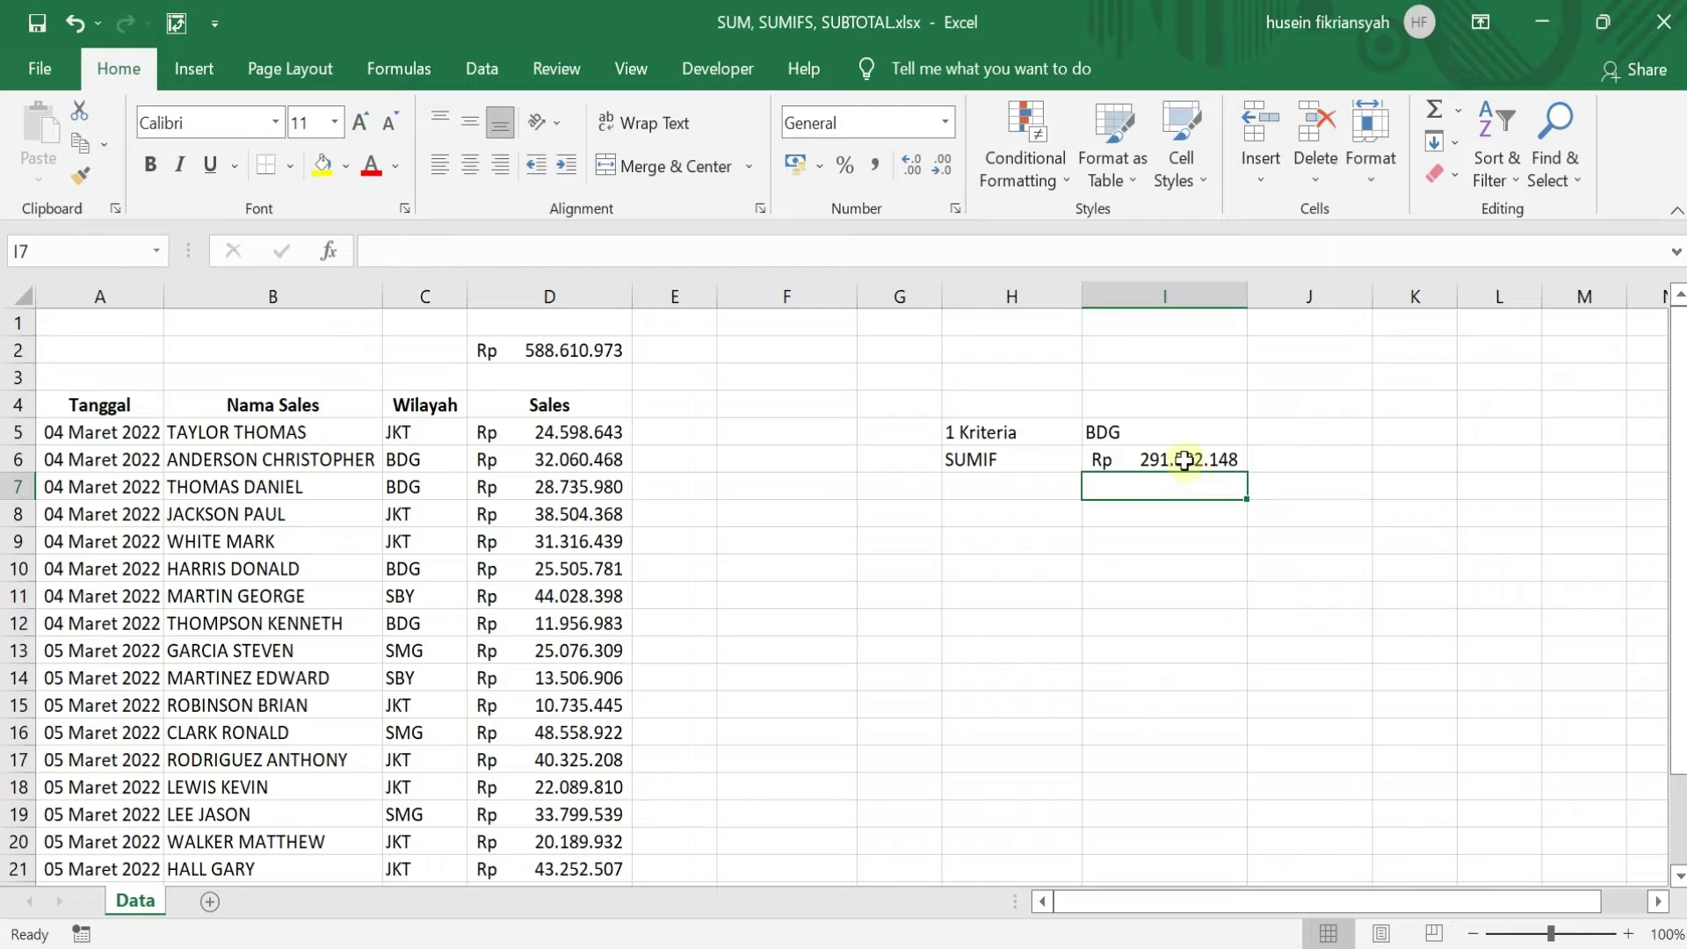
pyautogui.click(1158, 460)
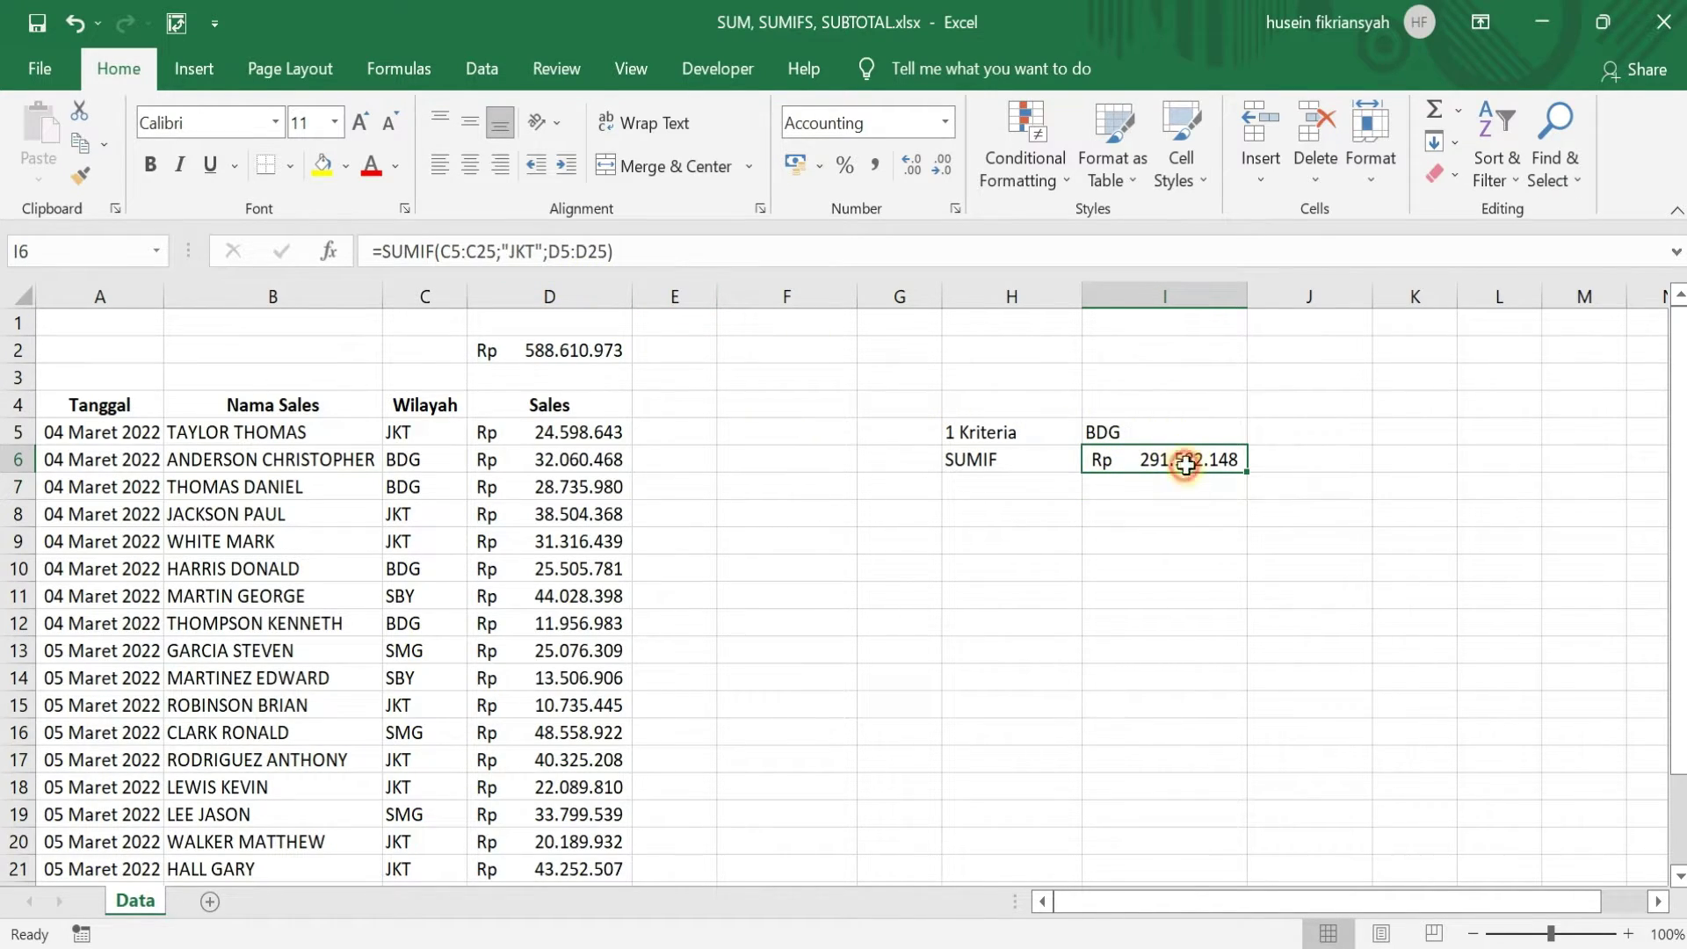
pyautogui.doubleClick(1224, 457)
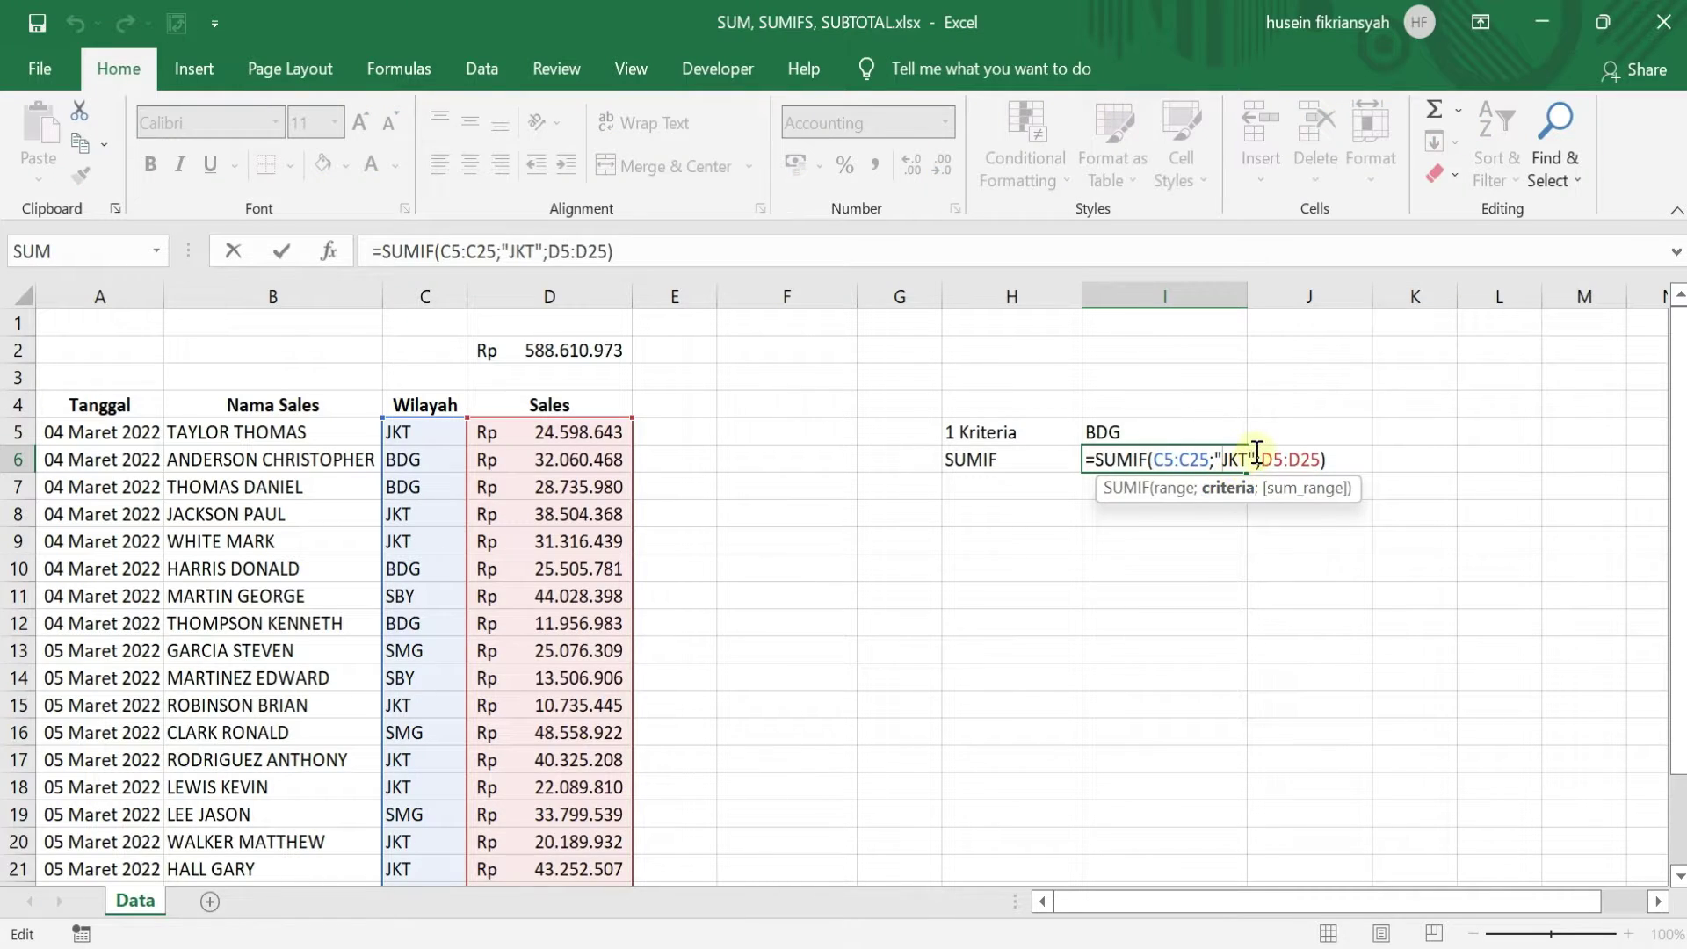
pyautogui.press('BackSpace')
pyautogui.press('BackSpace')
pyautogui.press('BackSpace')
pyautogui.press('BackSpace')
pyautogui.press('BackSpace')
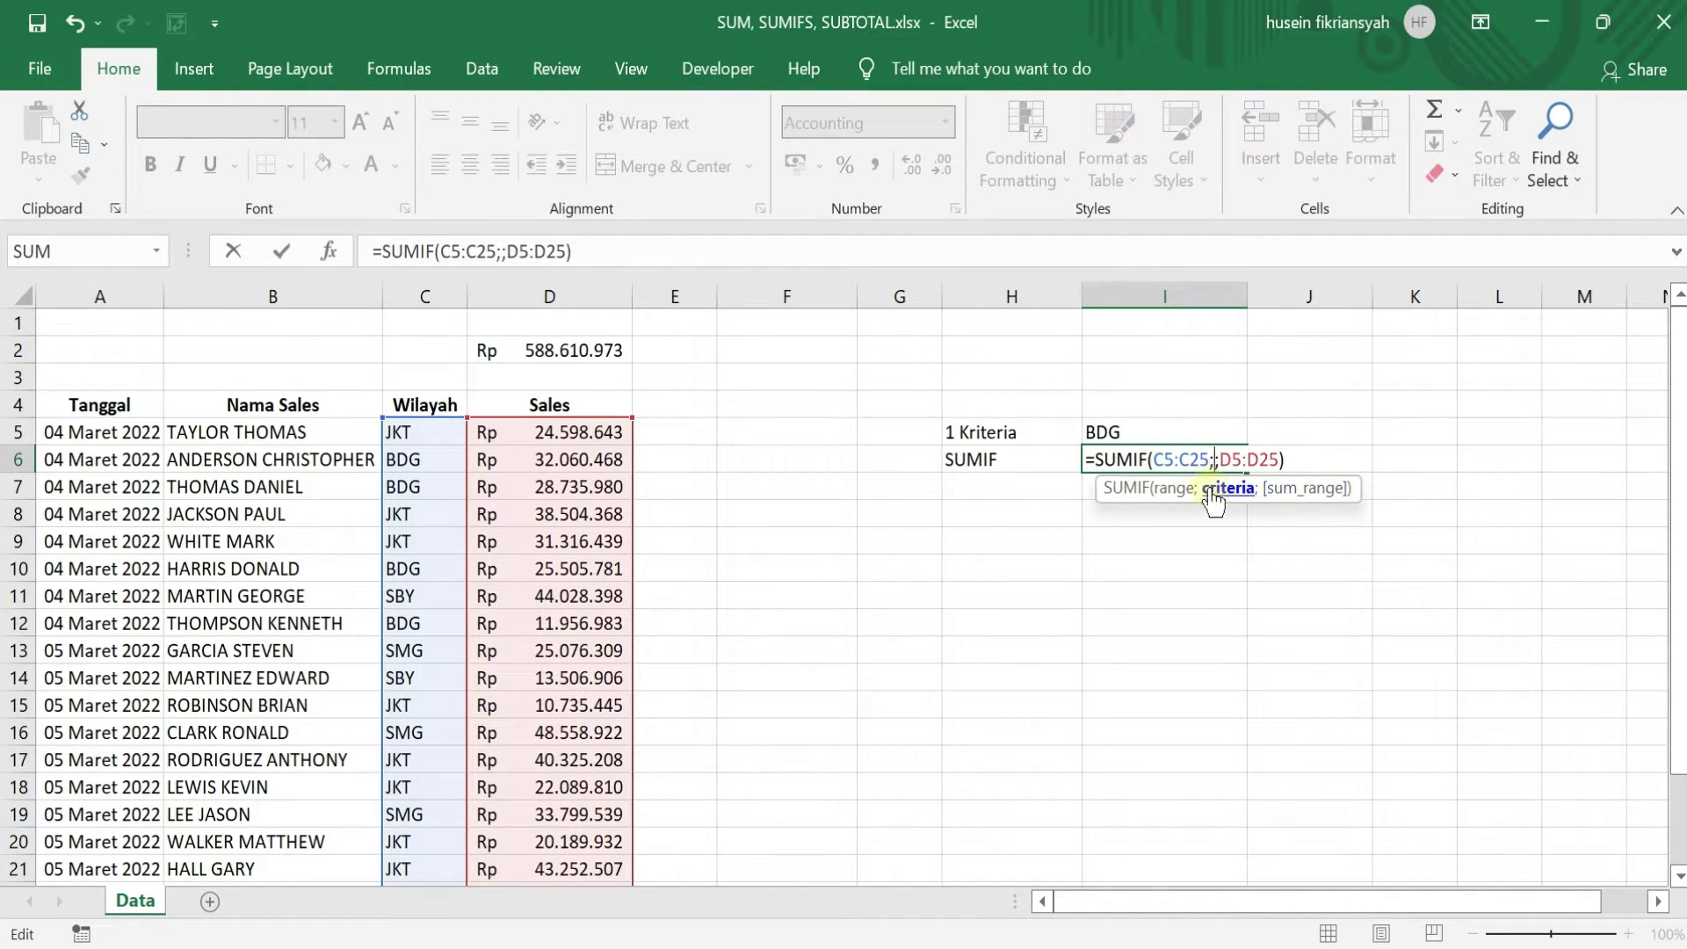
pyautogui.click(1178, 431)
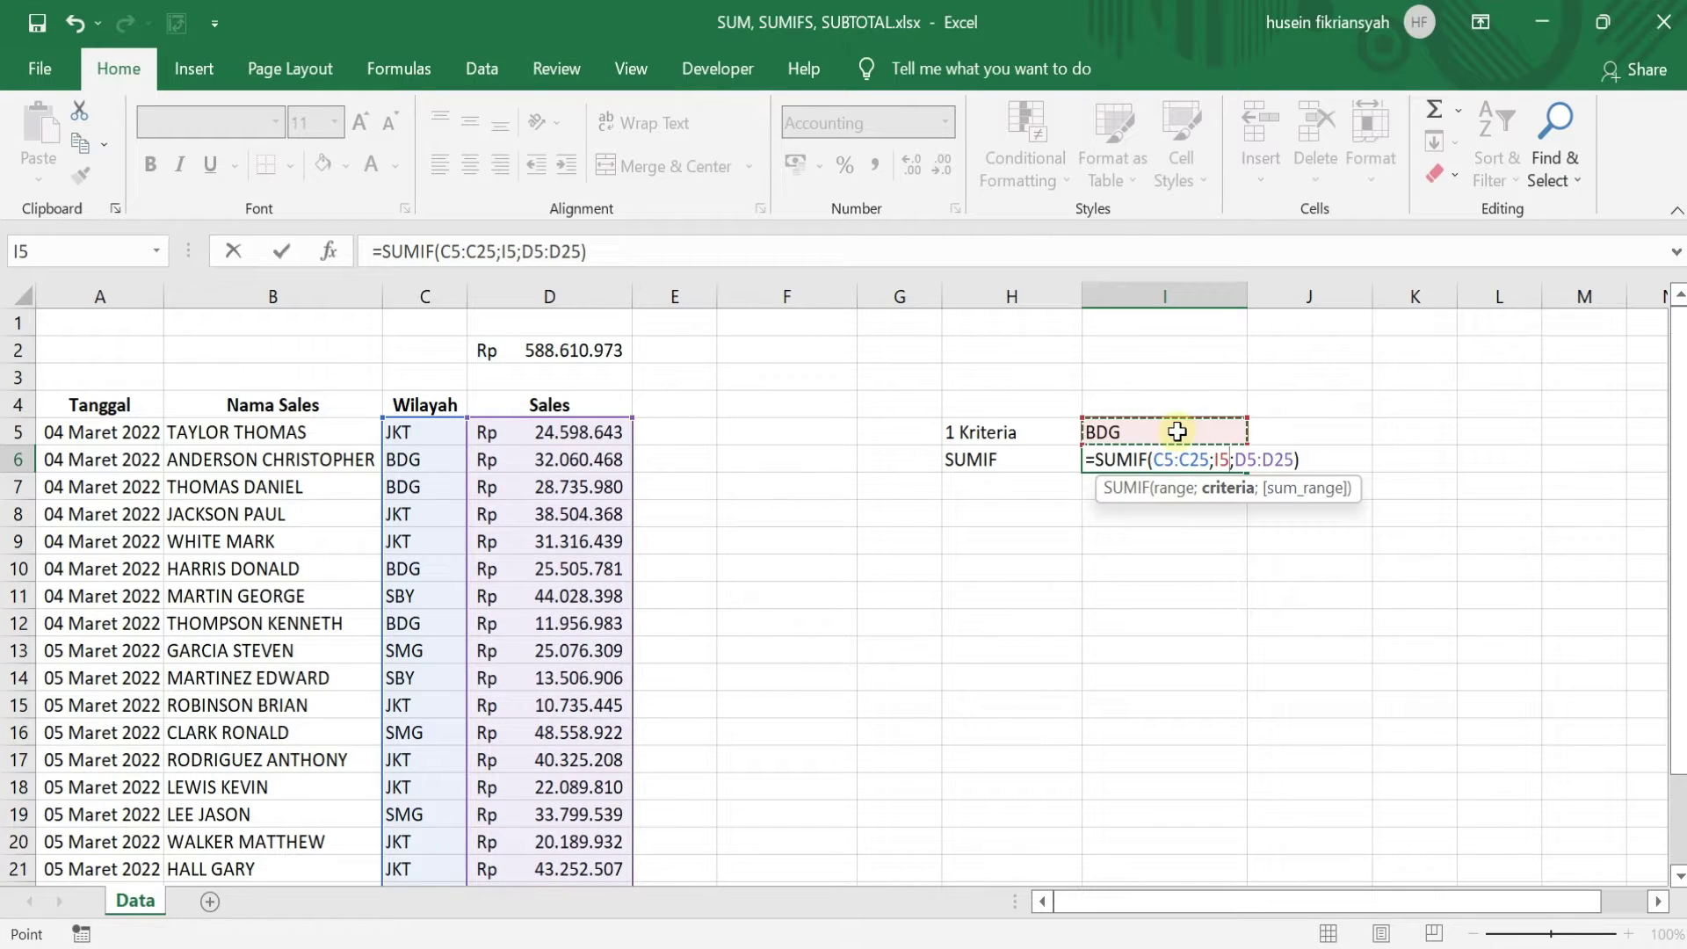
pyautogui.press('Return')
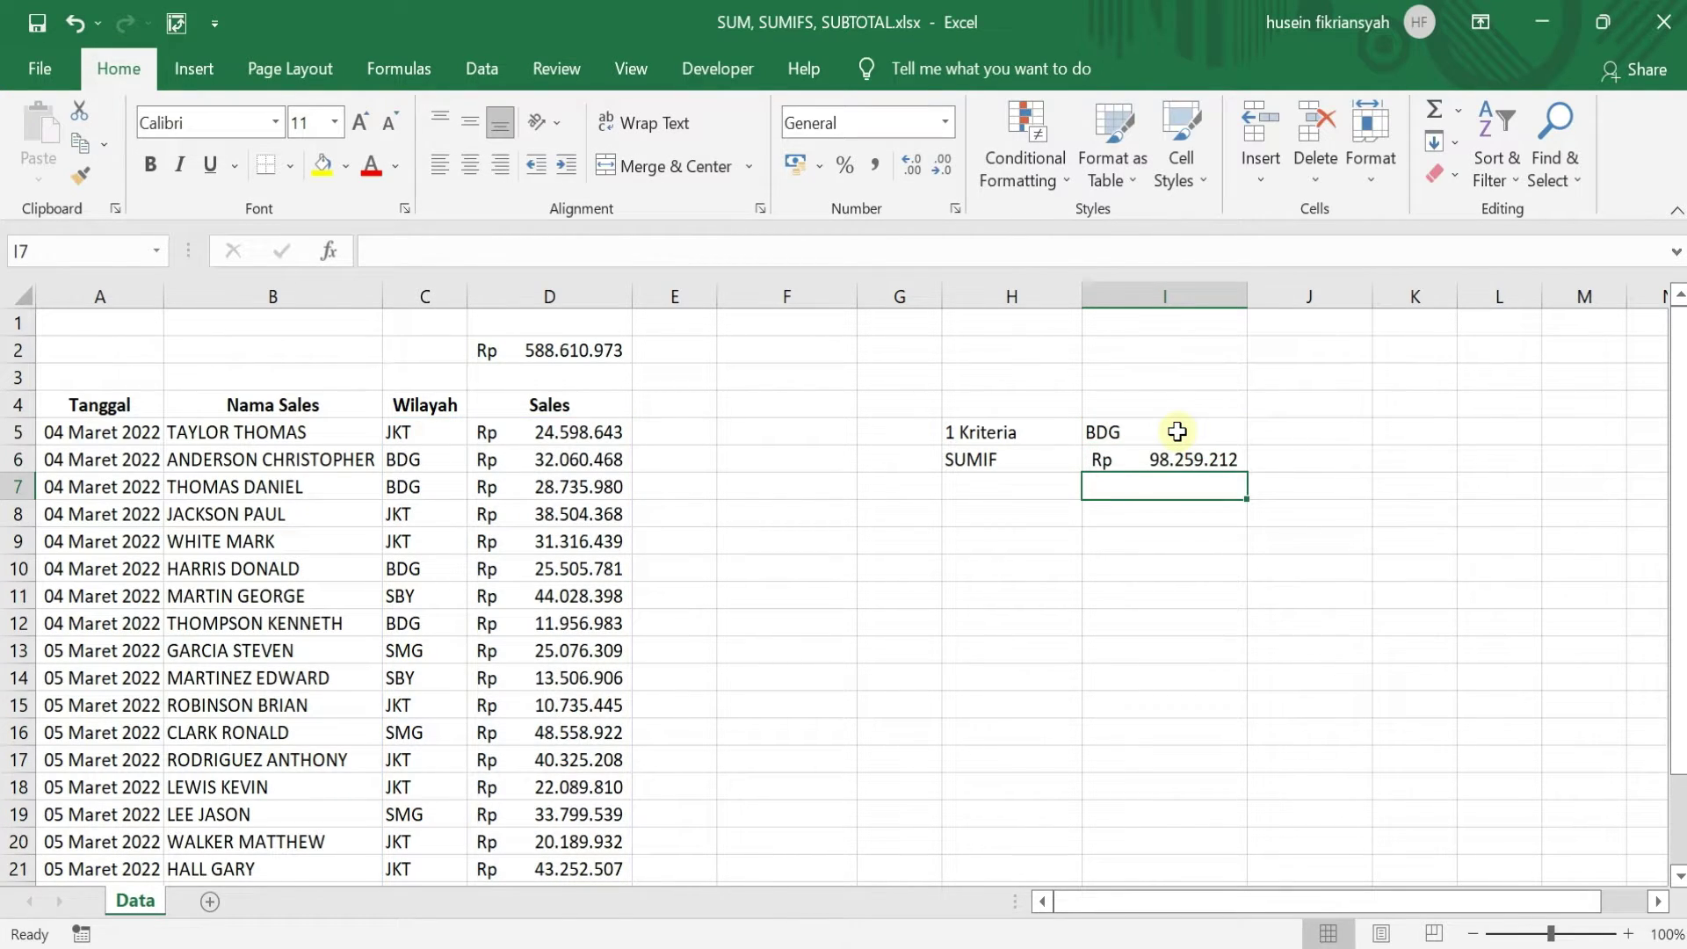
# - Test the cell-linked SUMIF by setting the criterion in I5 to JKT and to SBY
pyautogui.click(1171, 460)
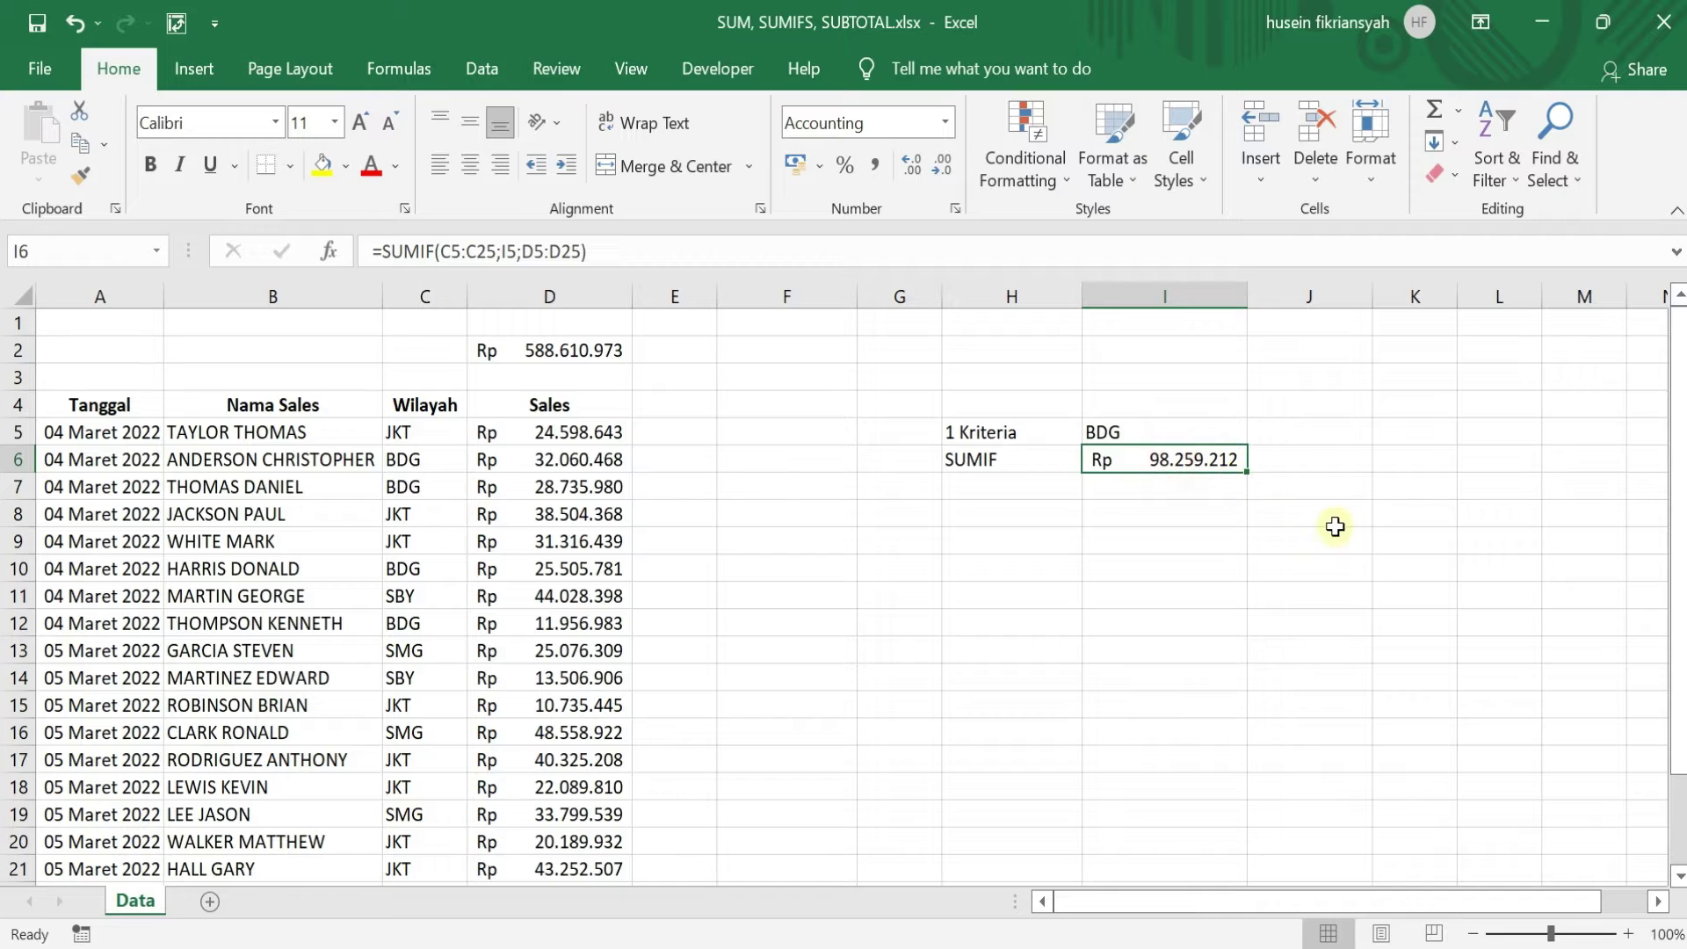
pyautogui.click(1166, 431)
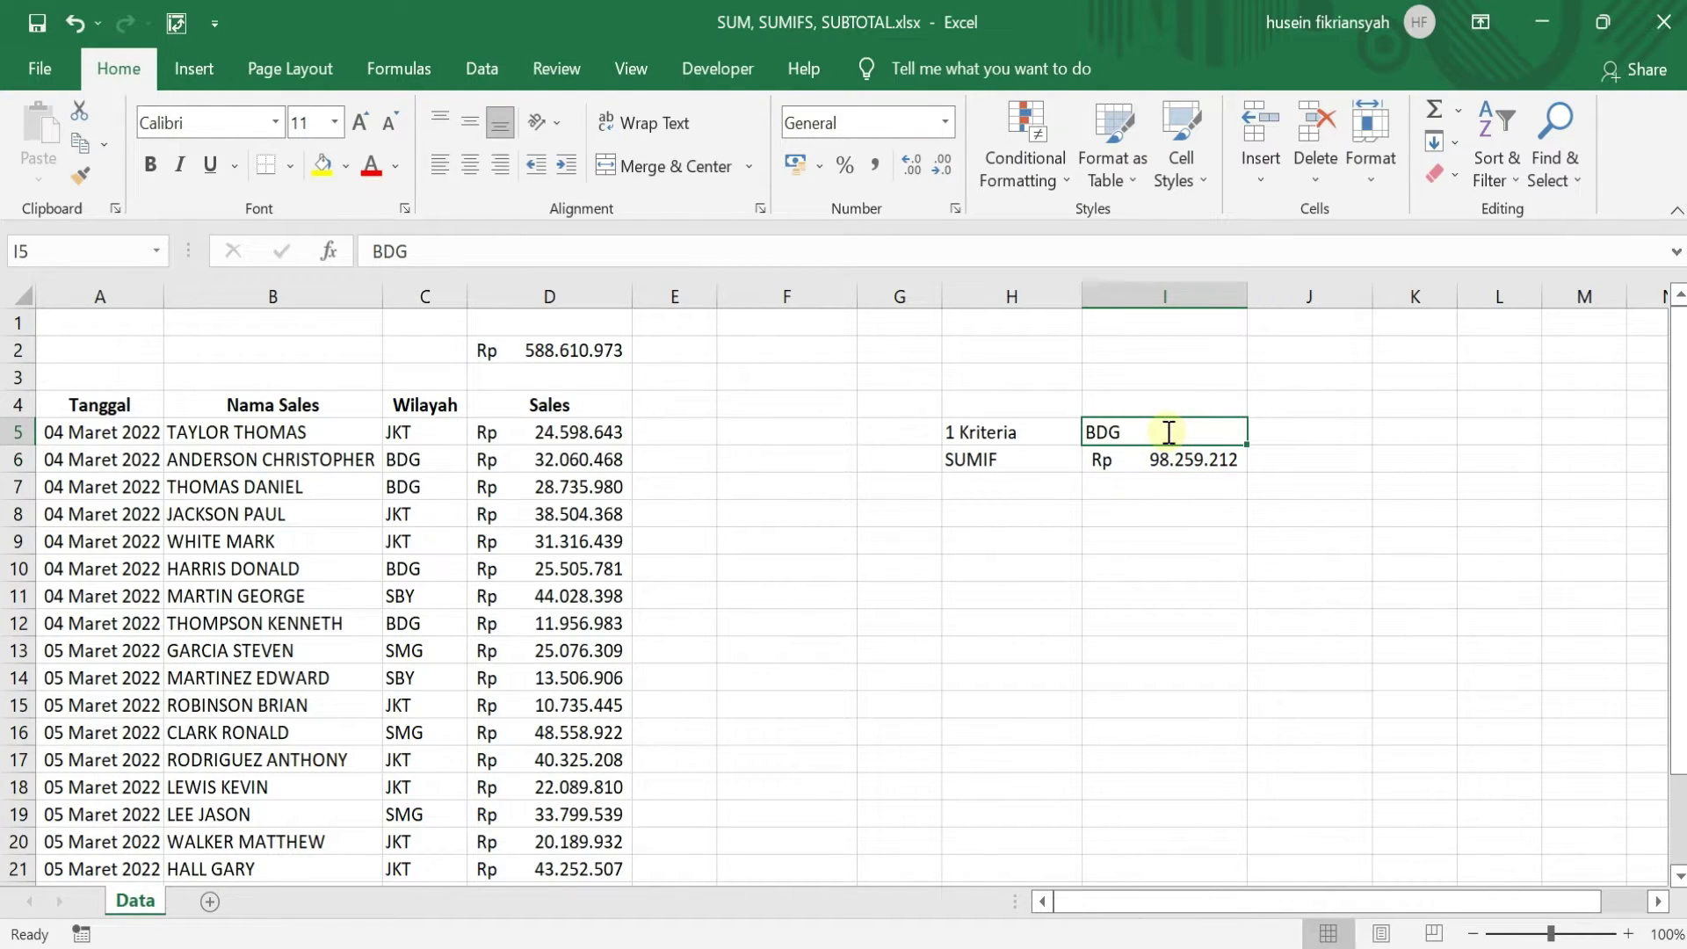
pyautogui.write('JKT')
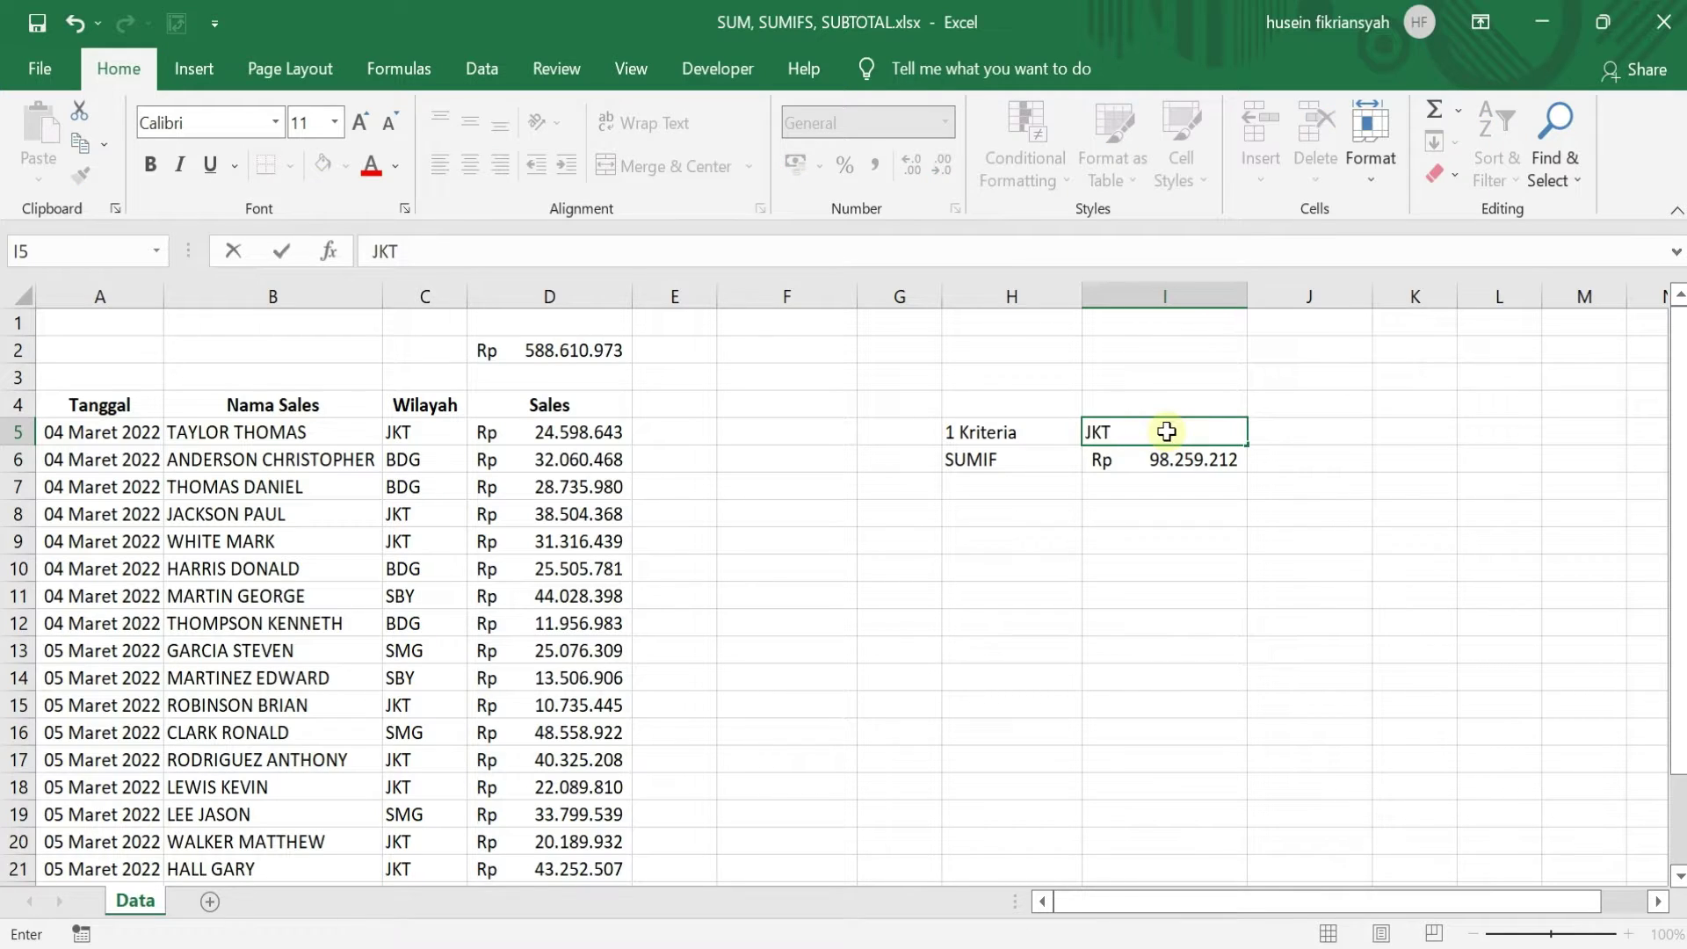
pyautogui.press('Return')
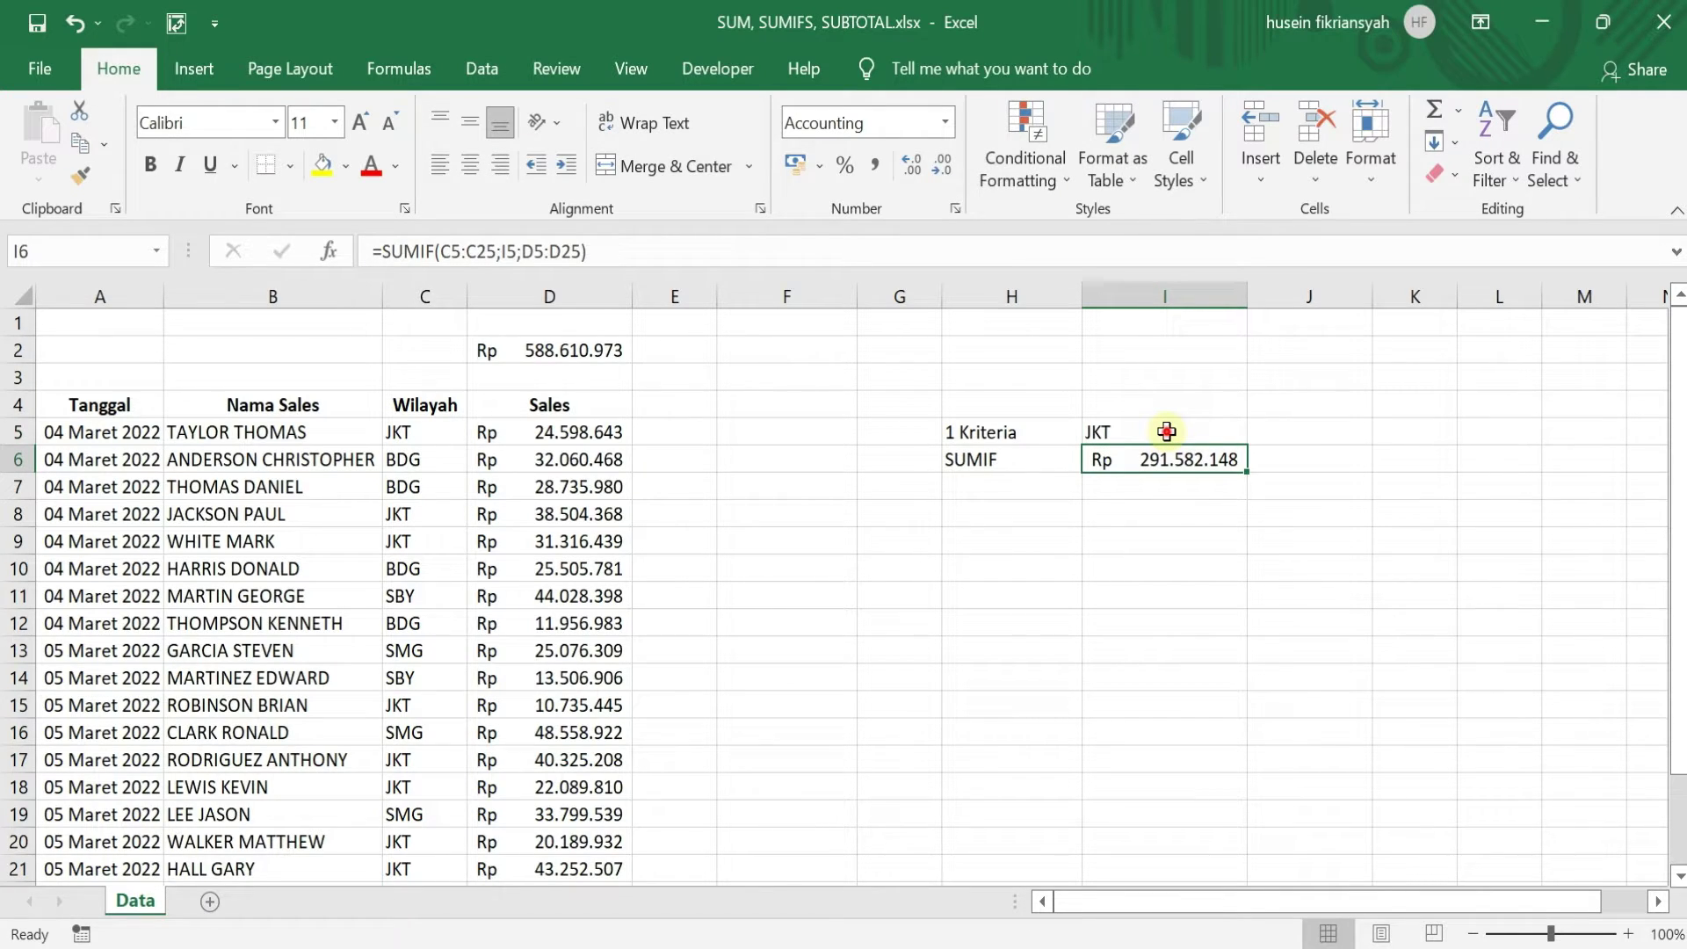
pyautogui.click(1166, 432)
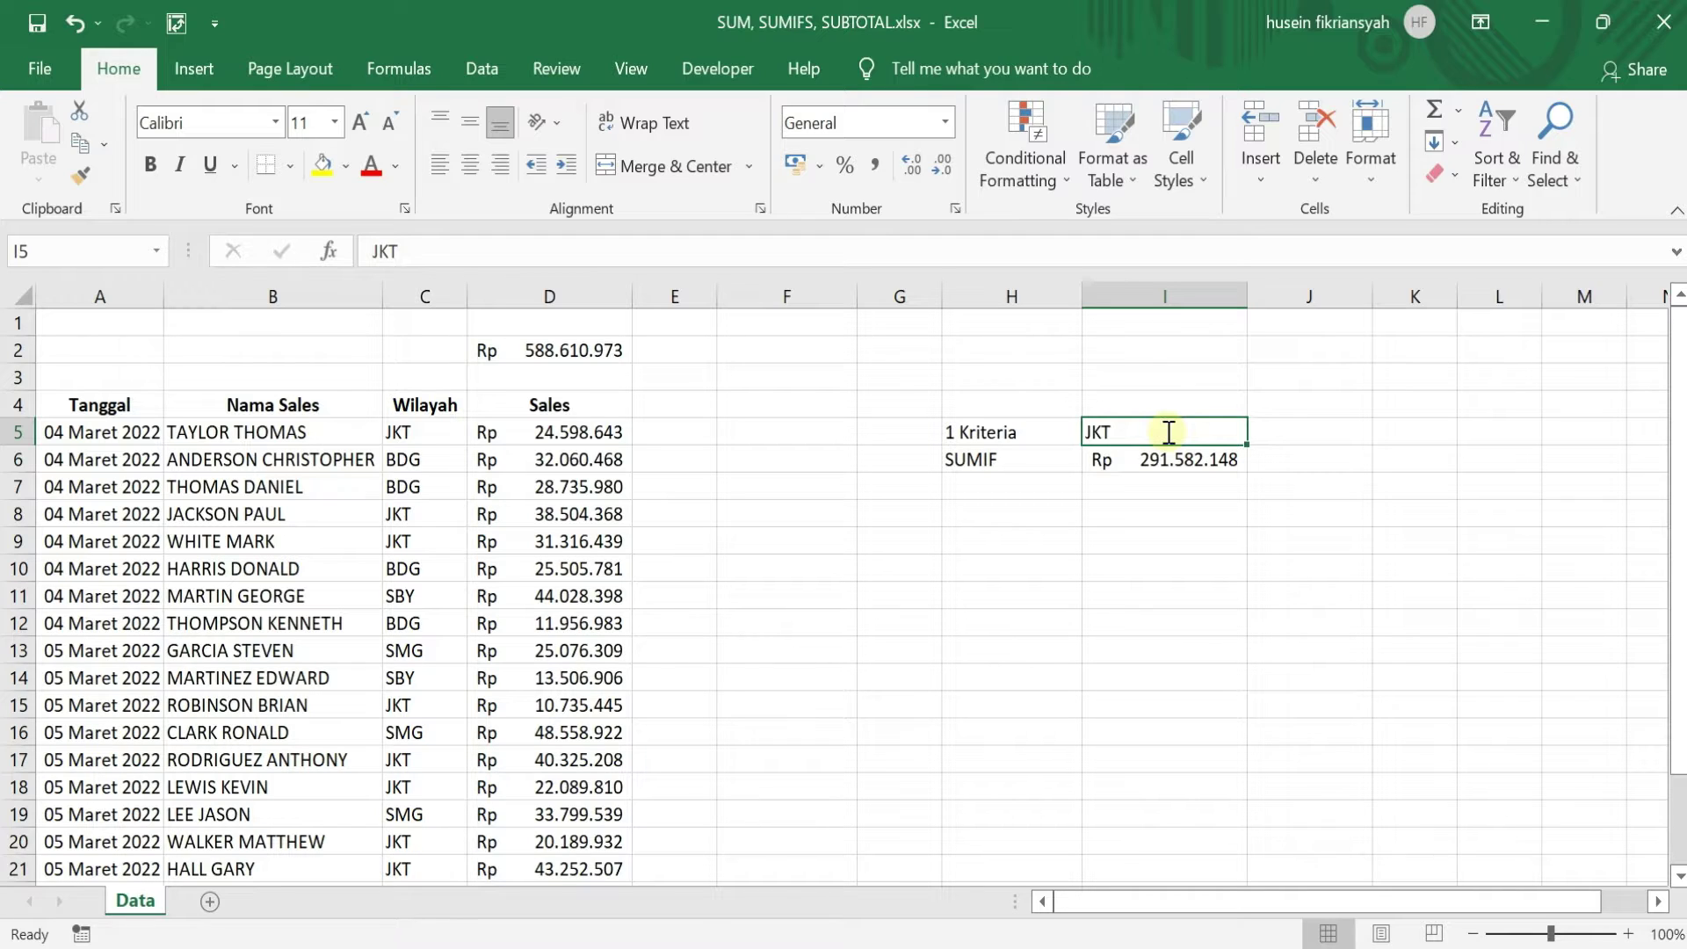
pyautogui.write('SBY')
pyautogui.press('Return')
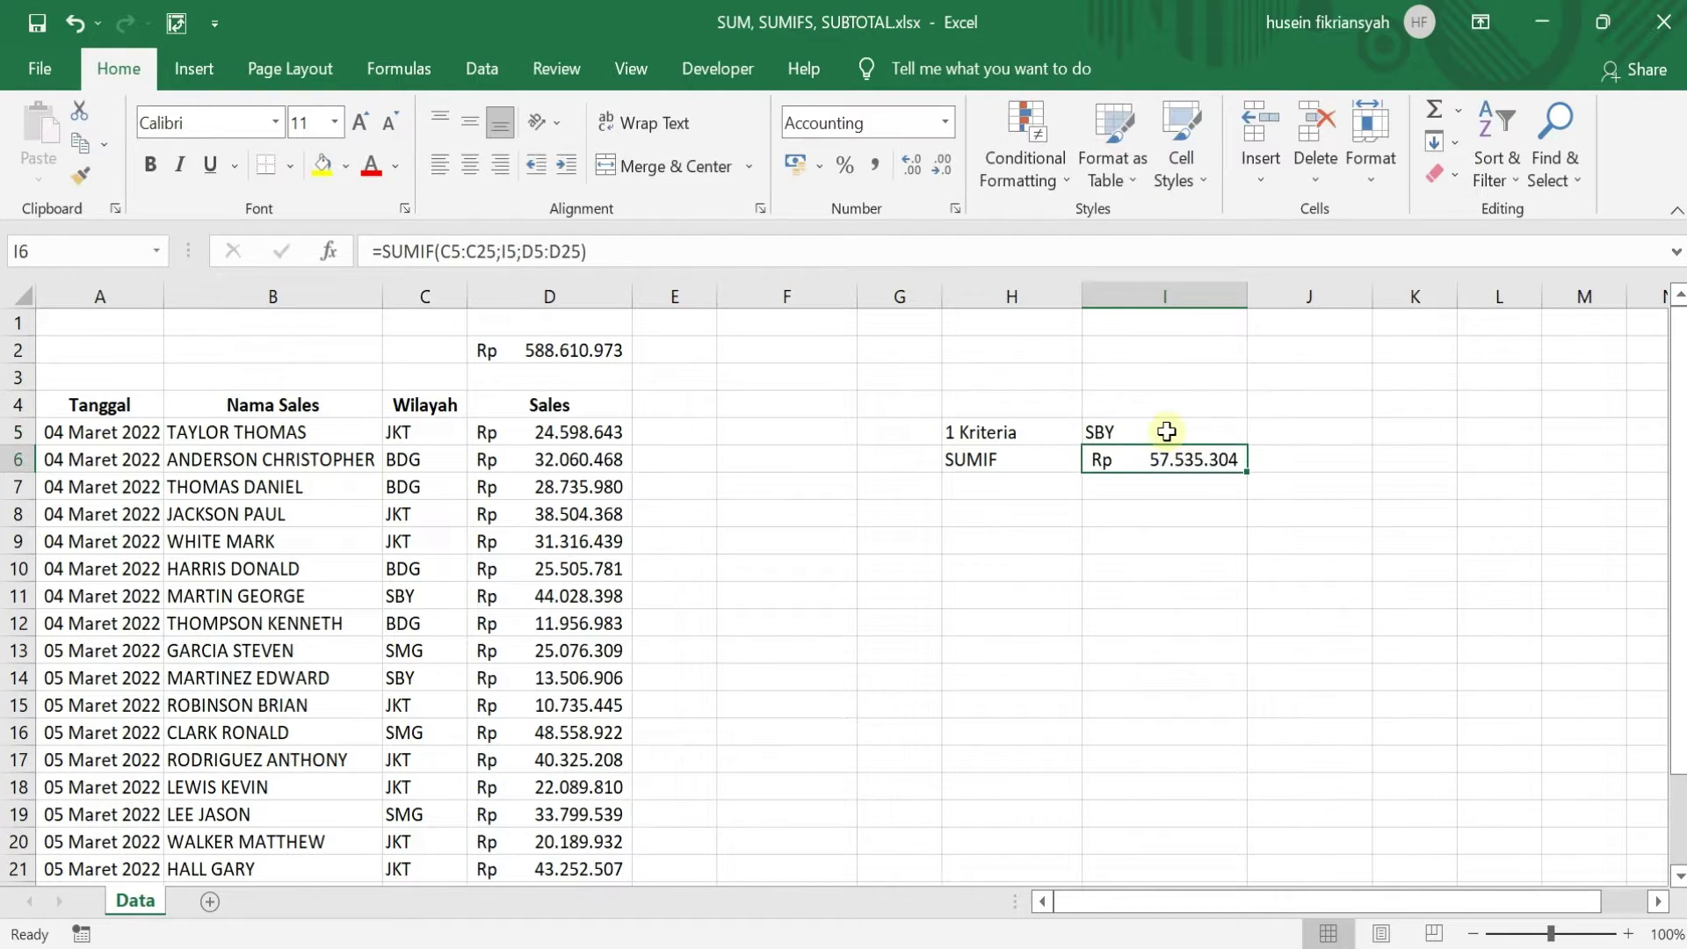
pyautogui.click(1167, 536)
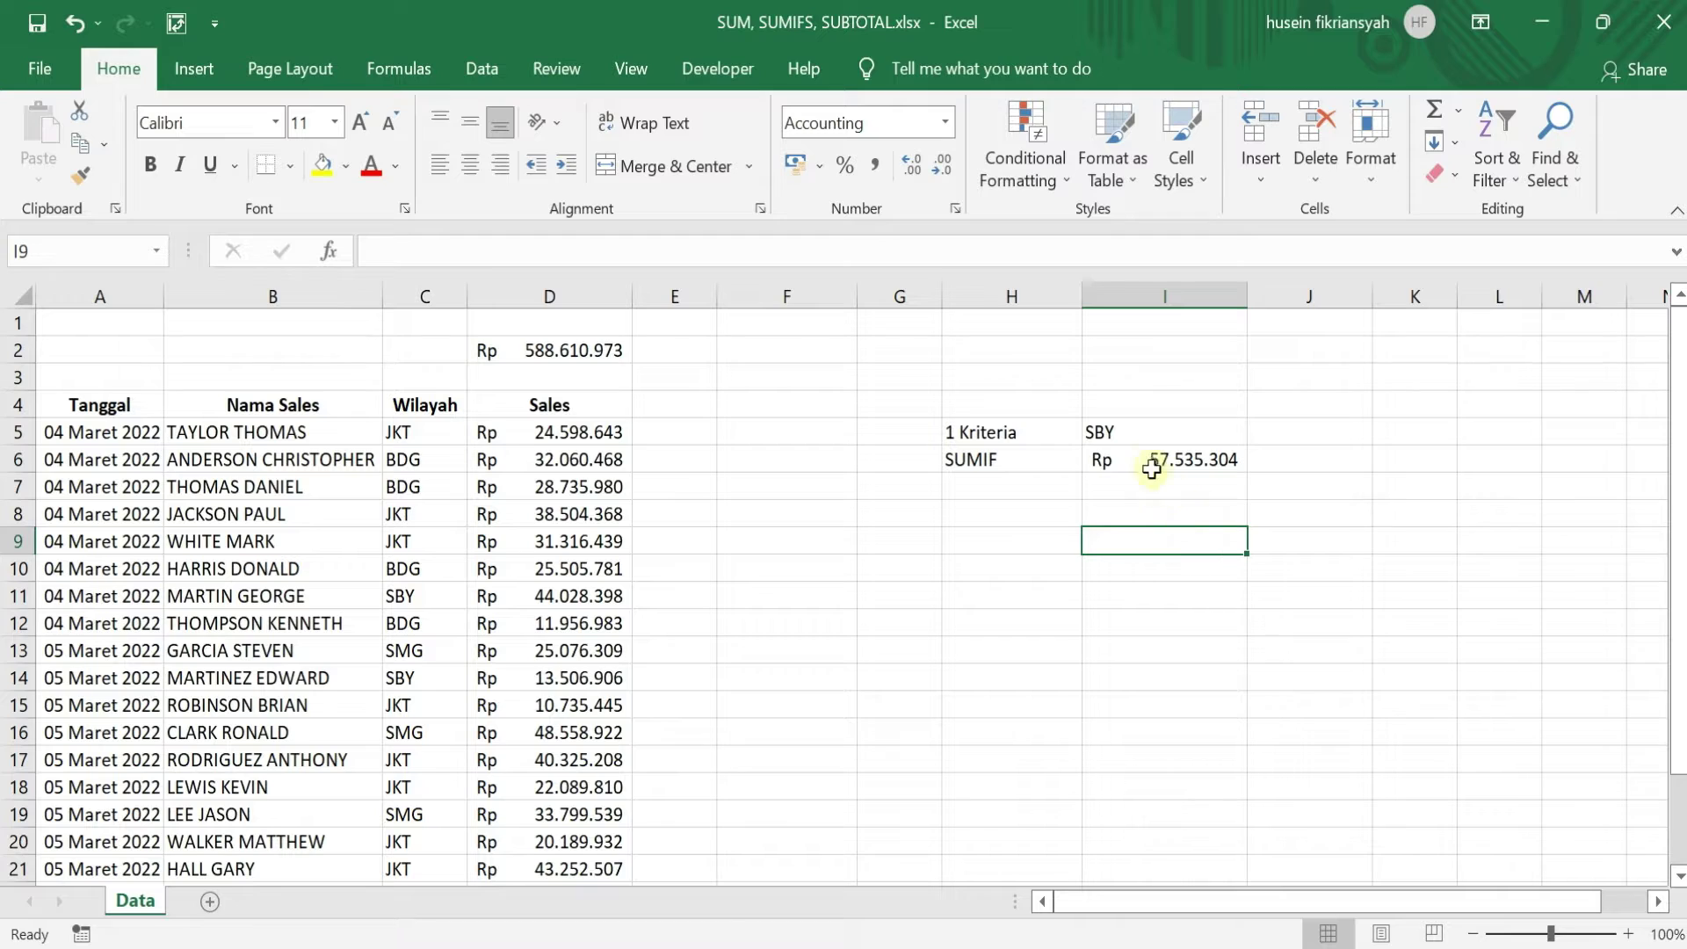
pyautogui.click(1200, 460)
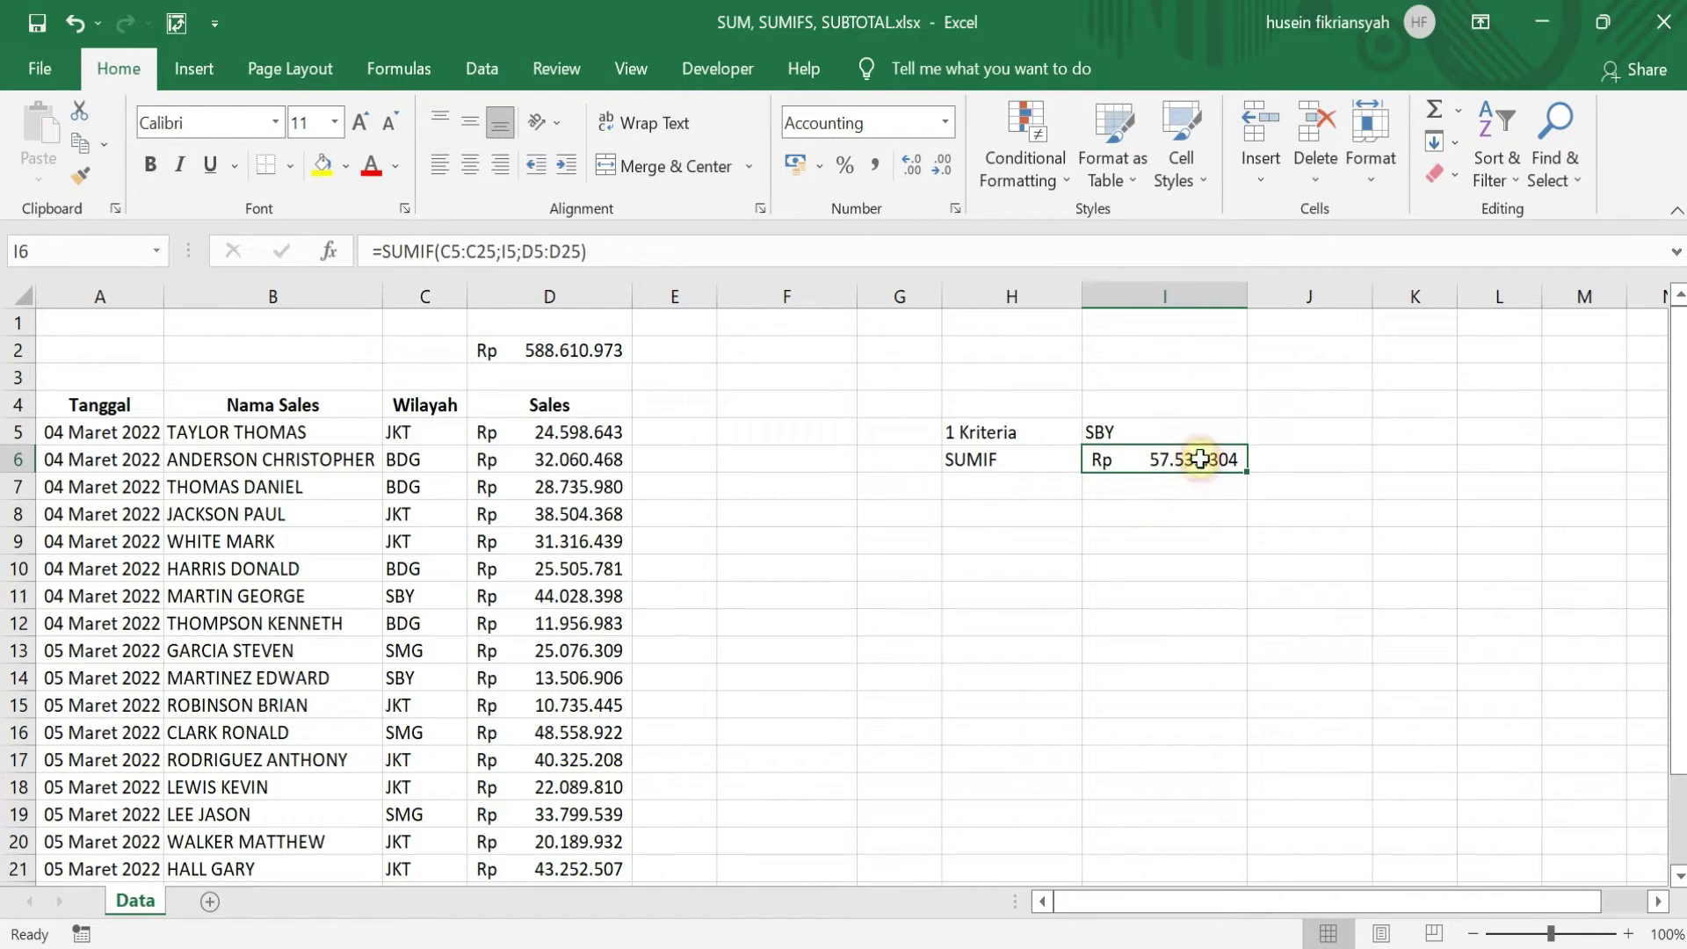
pyautogui.click(1161, 432)
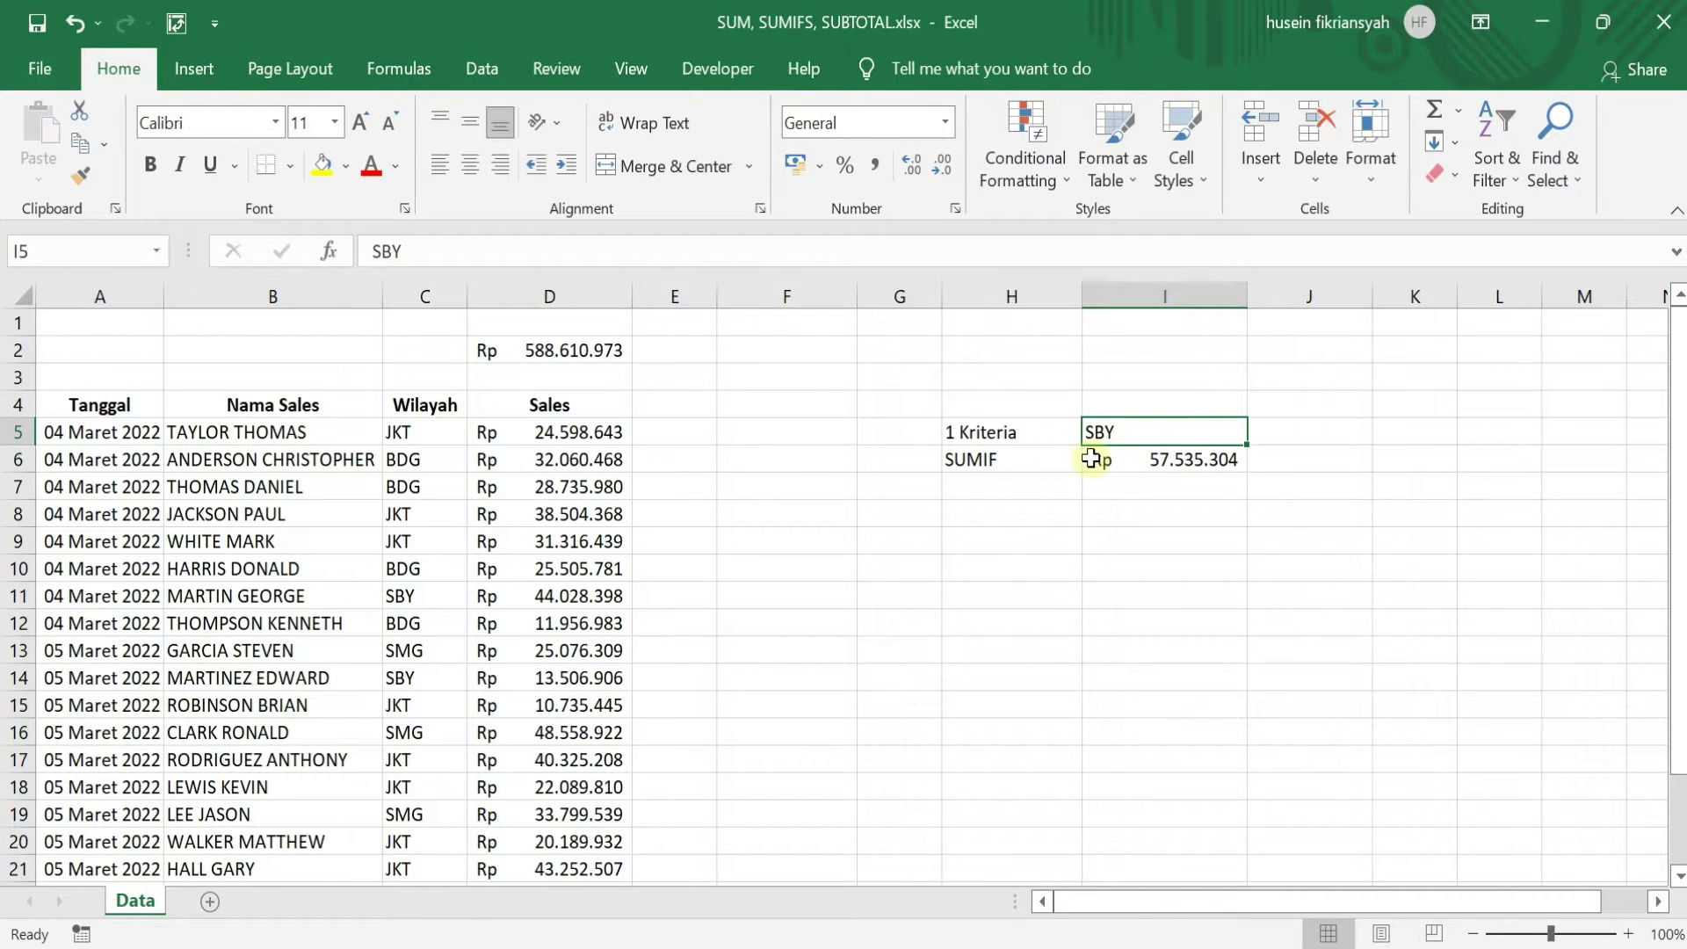
pyautogui.click(1153, 457)
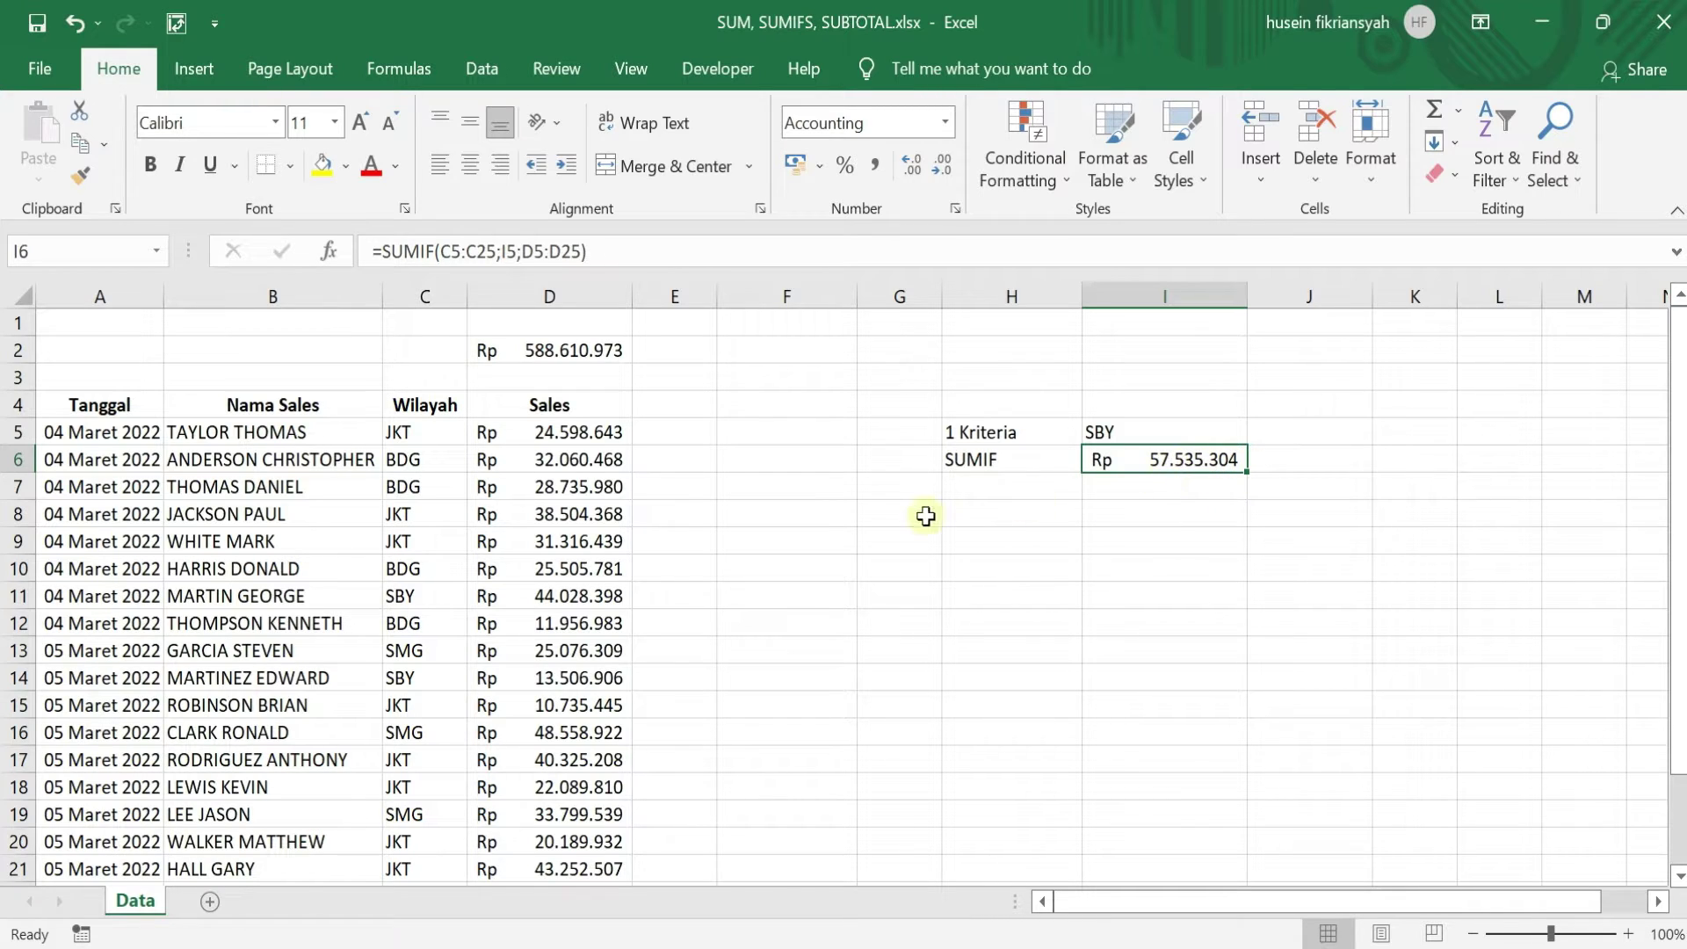
pyautogui.scroll(-8, 548, 561)
pyautogui.scroll(8, 548, 561)
# - Copy the SBY sales record in A14:D14 to row 26, directly below the last table row
pyautogui.scroll(-1, 492, 716)
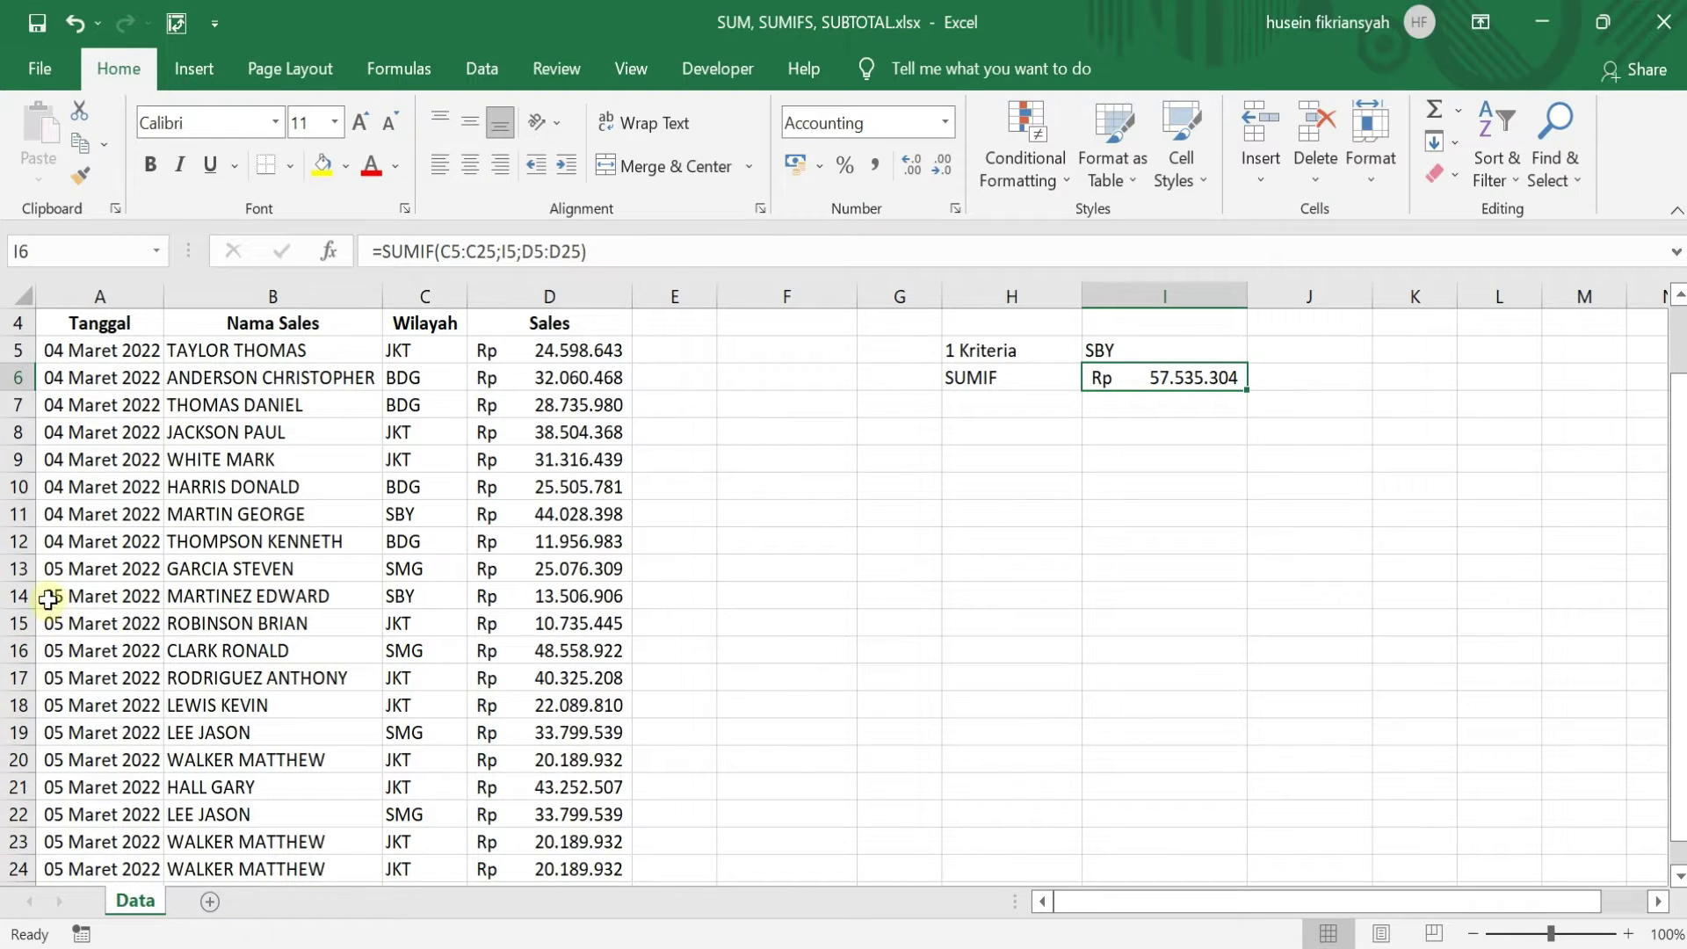
pyautogui.moveTo(52, 604); pyautogui.dragTo(562, 591)
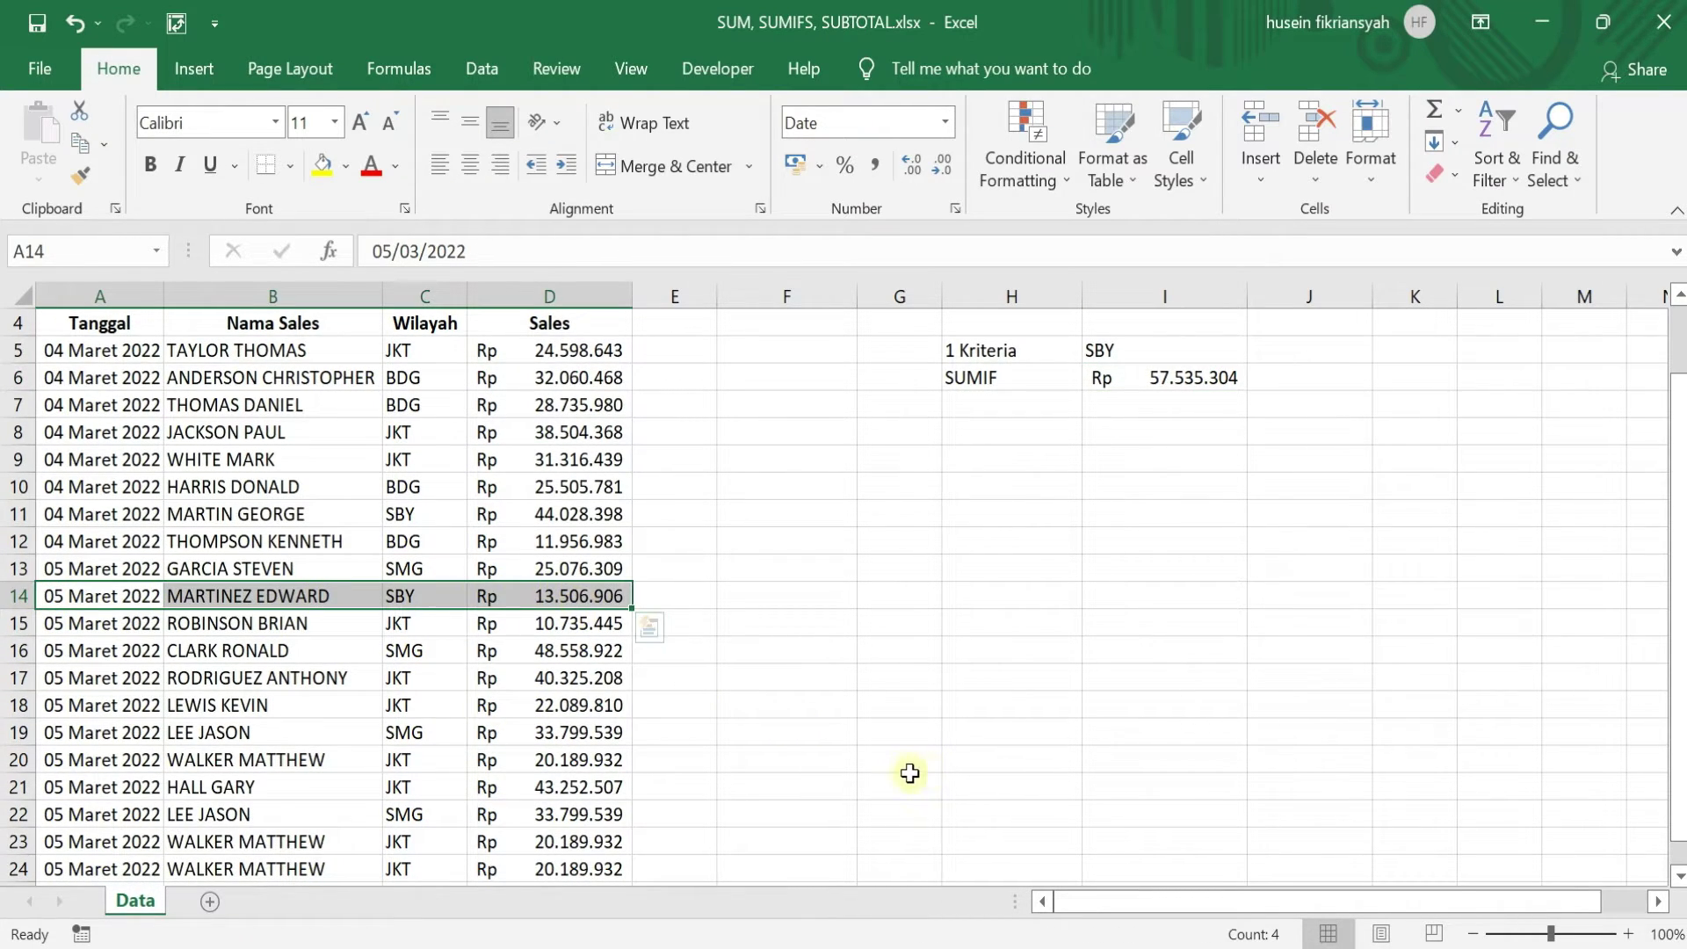
pyautogui.hotkey('ctrl', 'c')
pyautogui.scroll(-3, 369, 782)
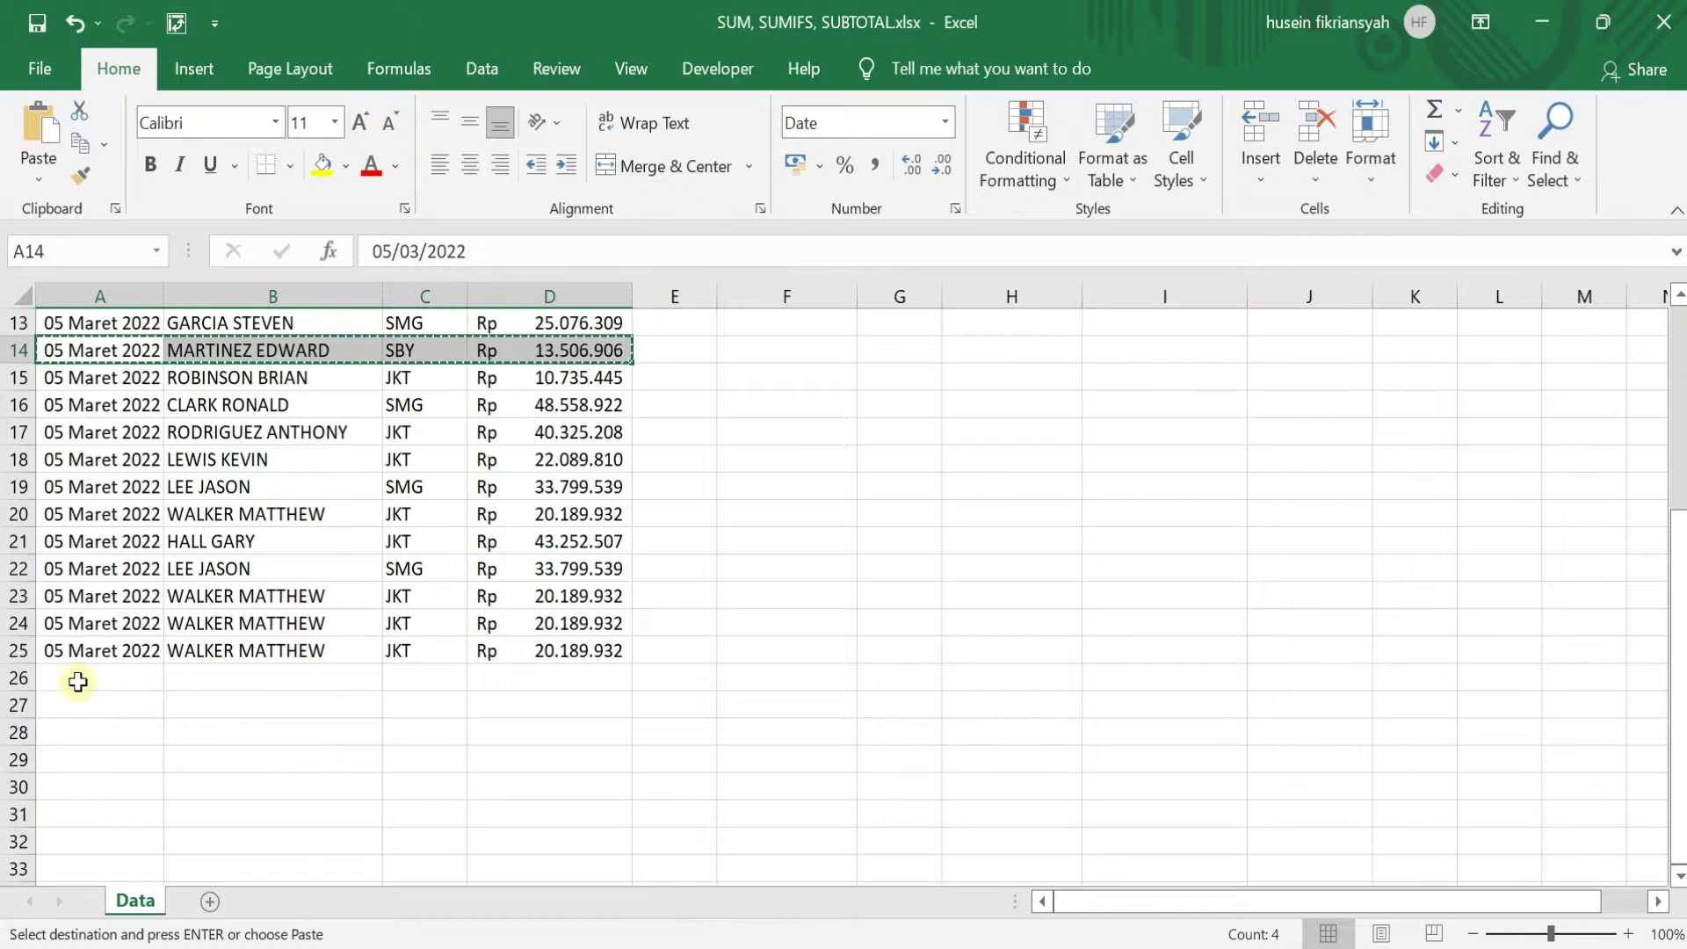
pyautogui.click(75, 679)
pyautogui.scroll(1, 778, 628)
pyautogui.scroll(2, 791, 626)
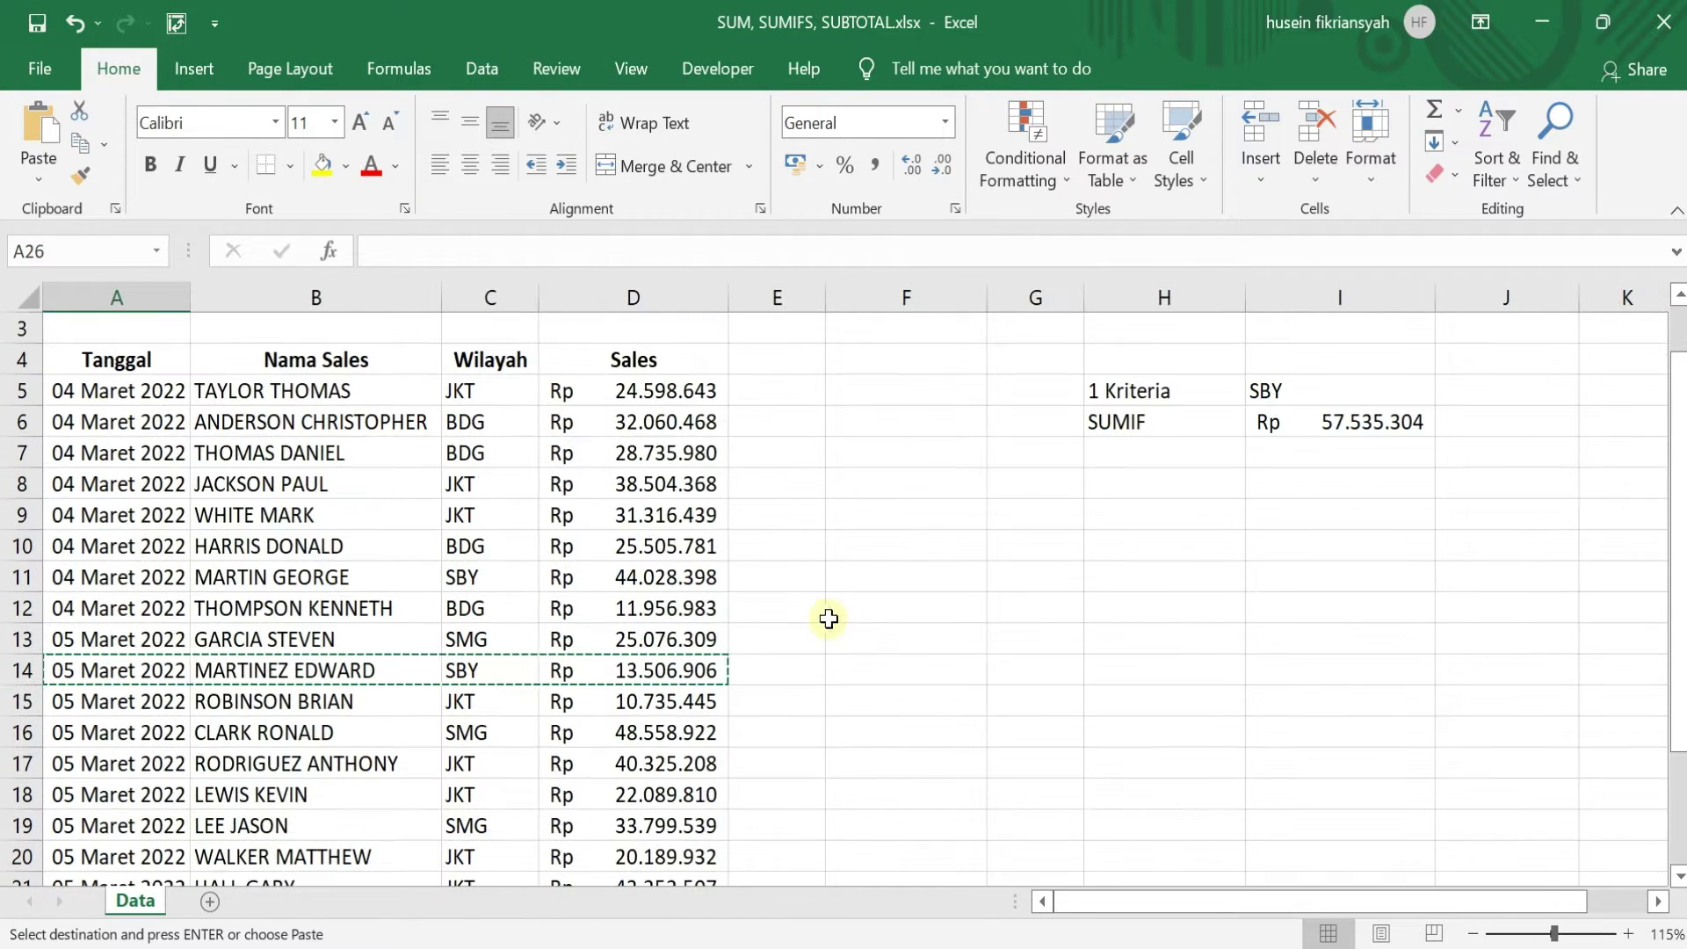
pyautogui.scroll(-1, 982, 624)
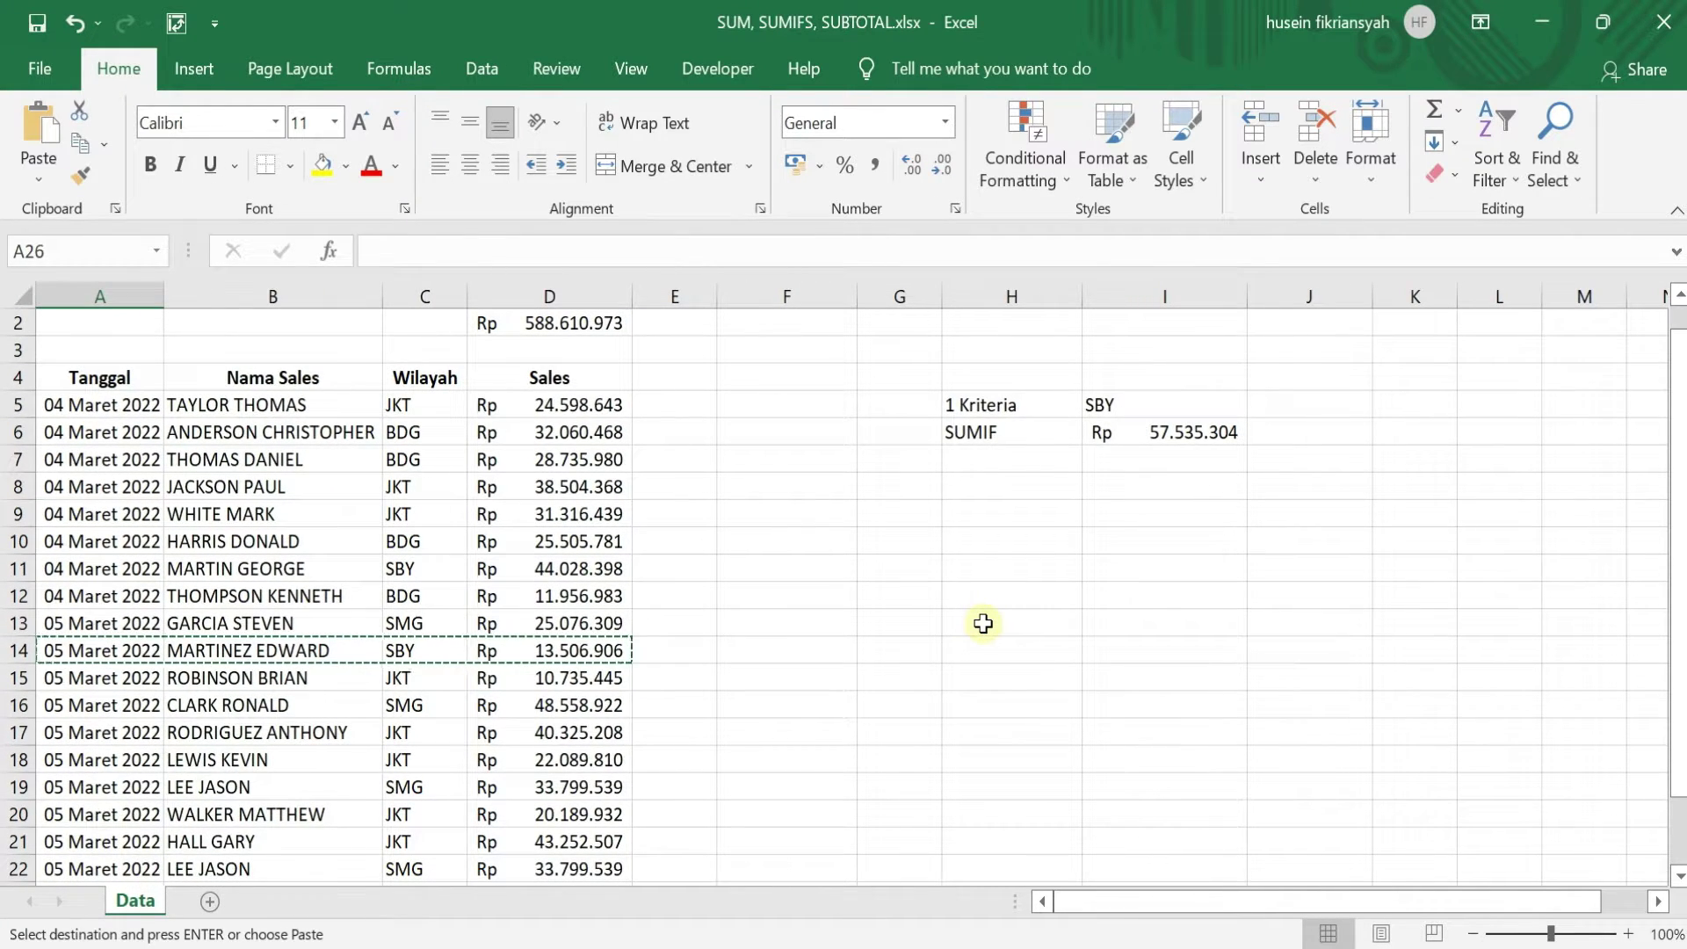
pyautogui.scroll(-2, 492, 746)
pyautogui.hotkey('ctrl', 'v')
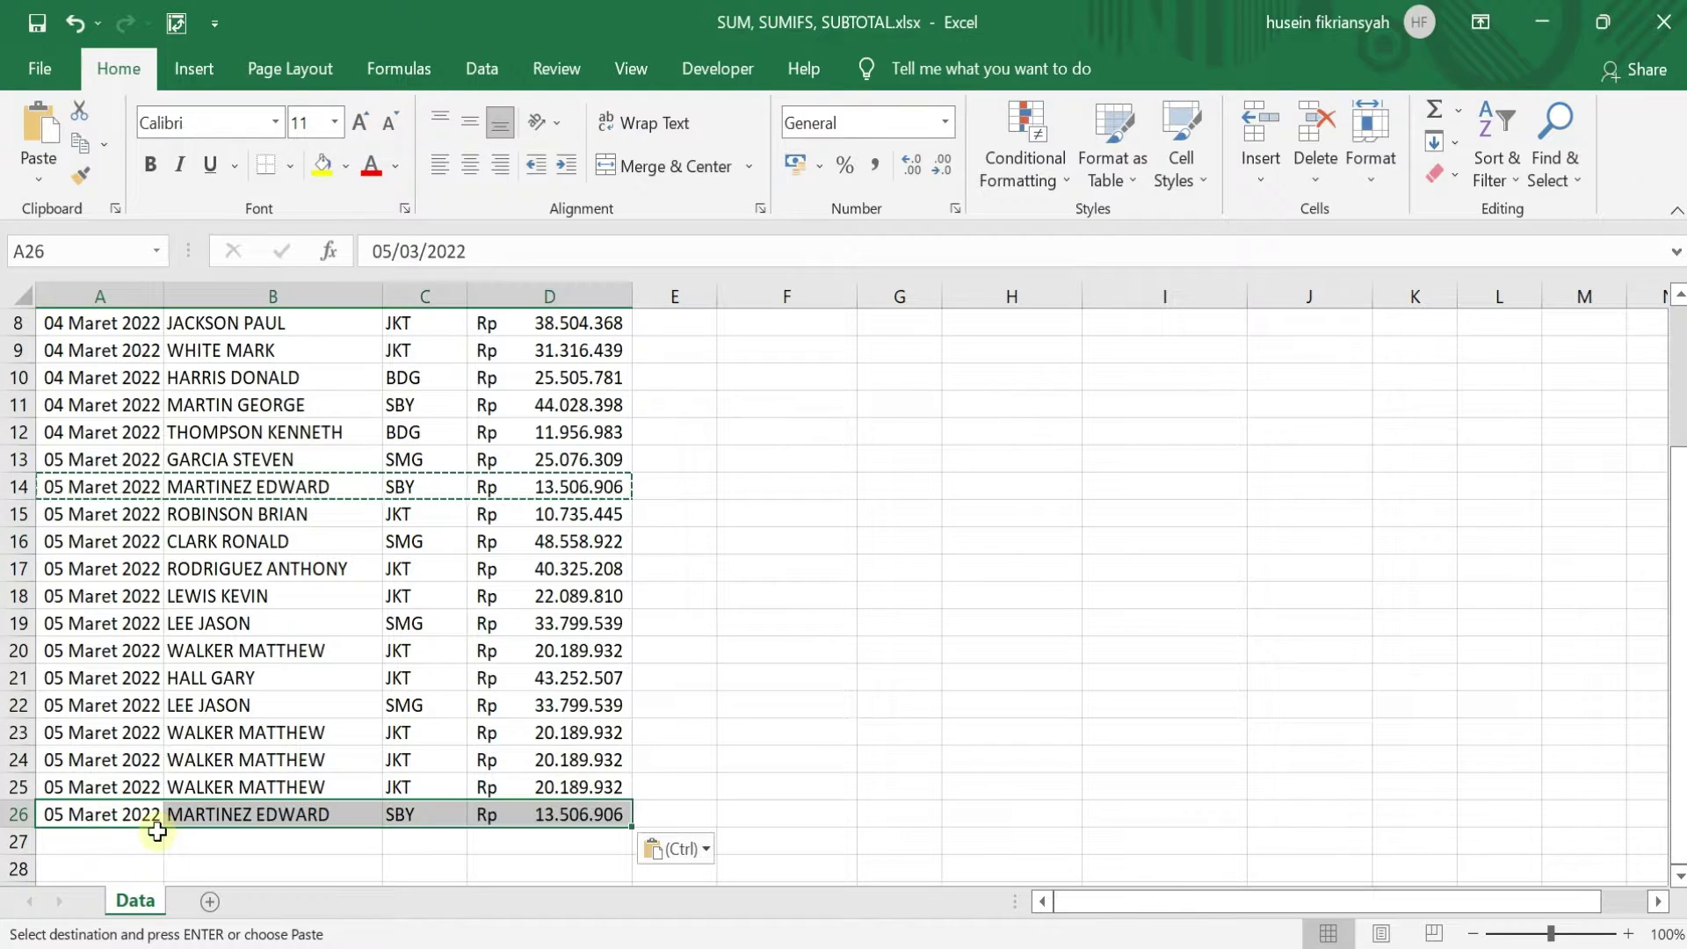
# - Check the SUMIF total and cell ranges in I6 against the added SBY record in row 26
pyautogui.scroll(2, 796, 749)
pyautogui.click(1010, 625)
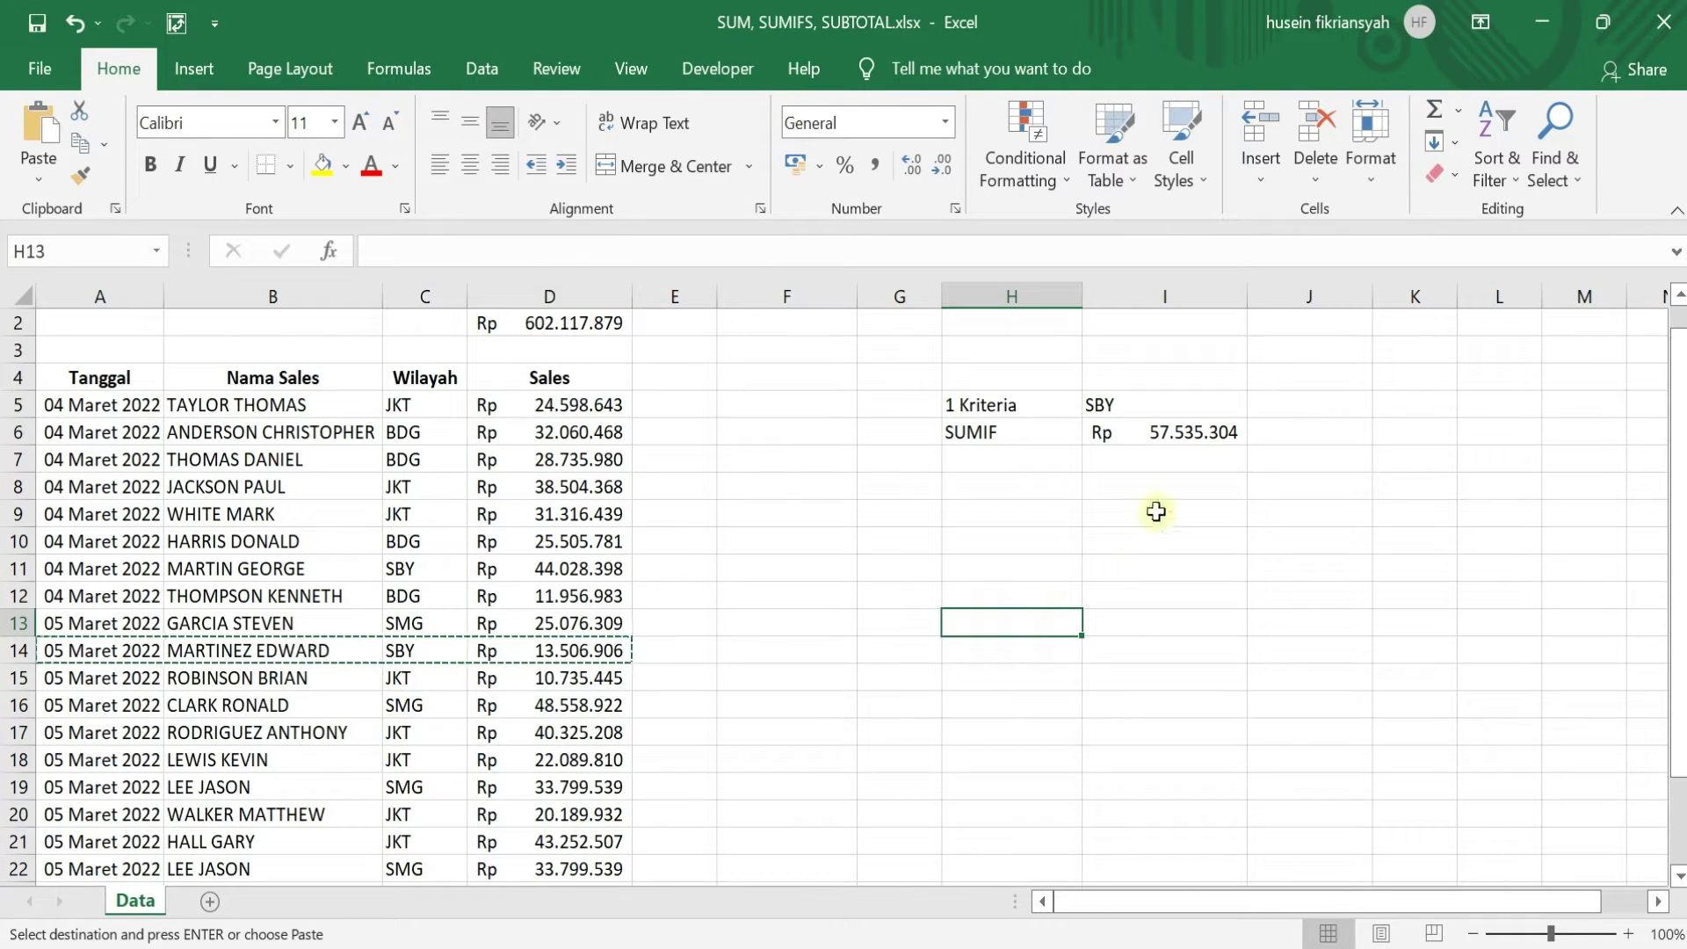
pyautogui.click(1182, 430)
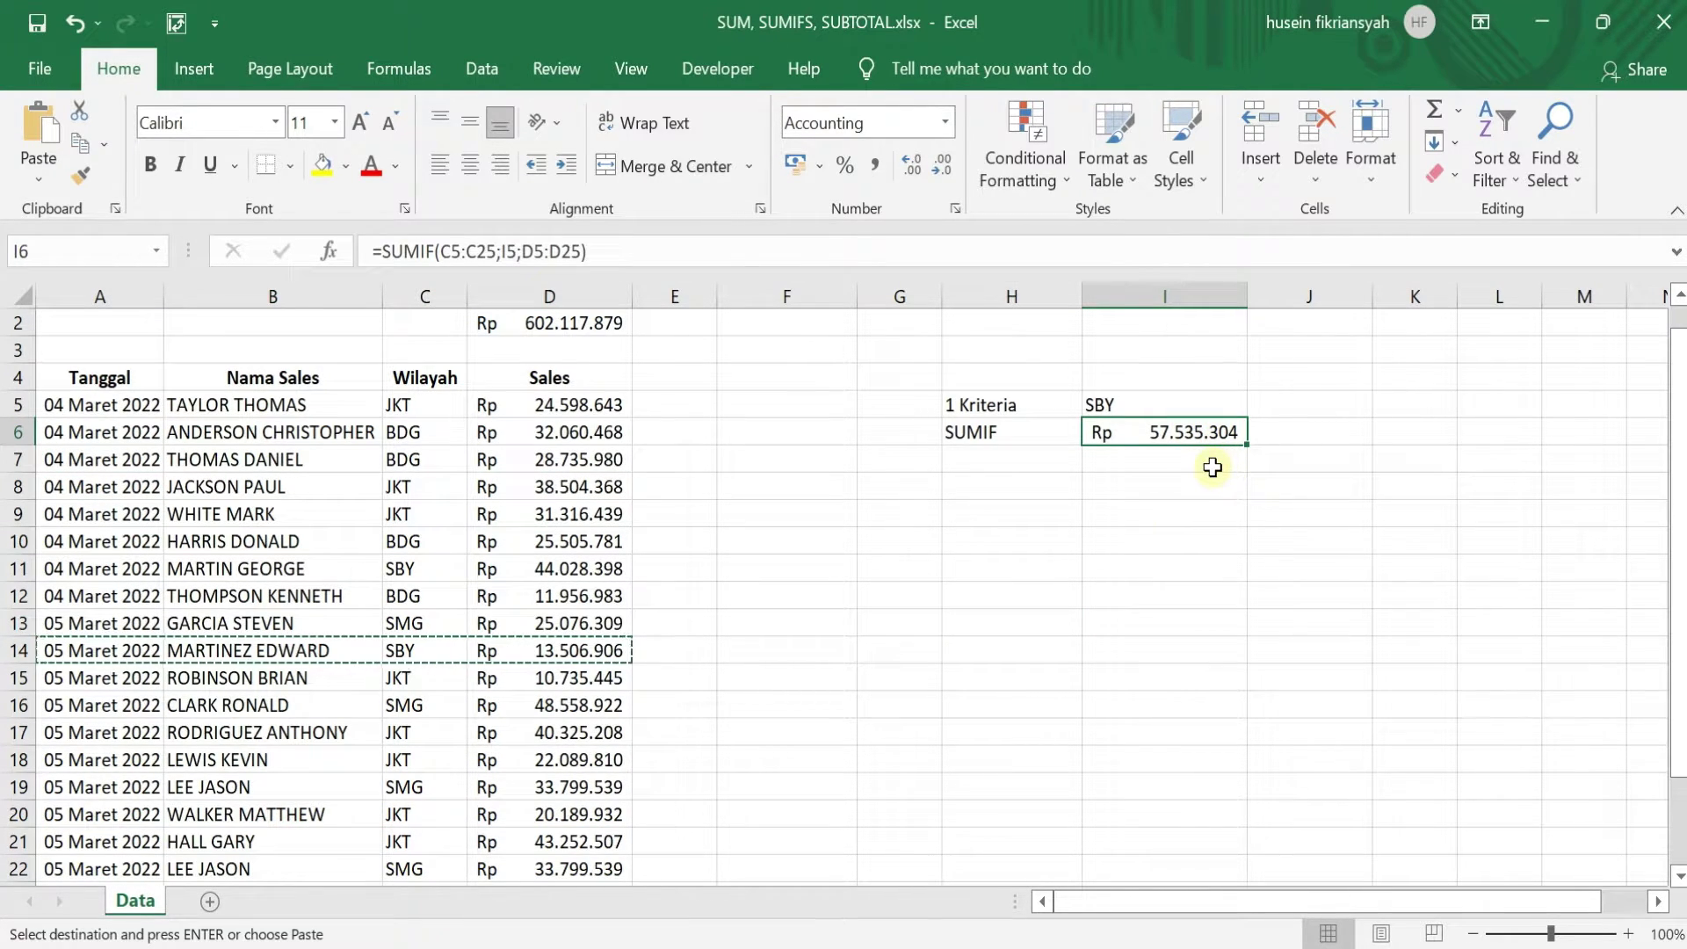
pyautogui.click(1026, 617)
pyautogui.press('Escape')
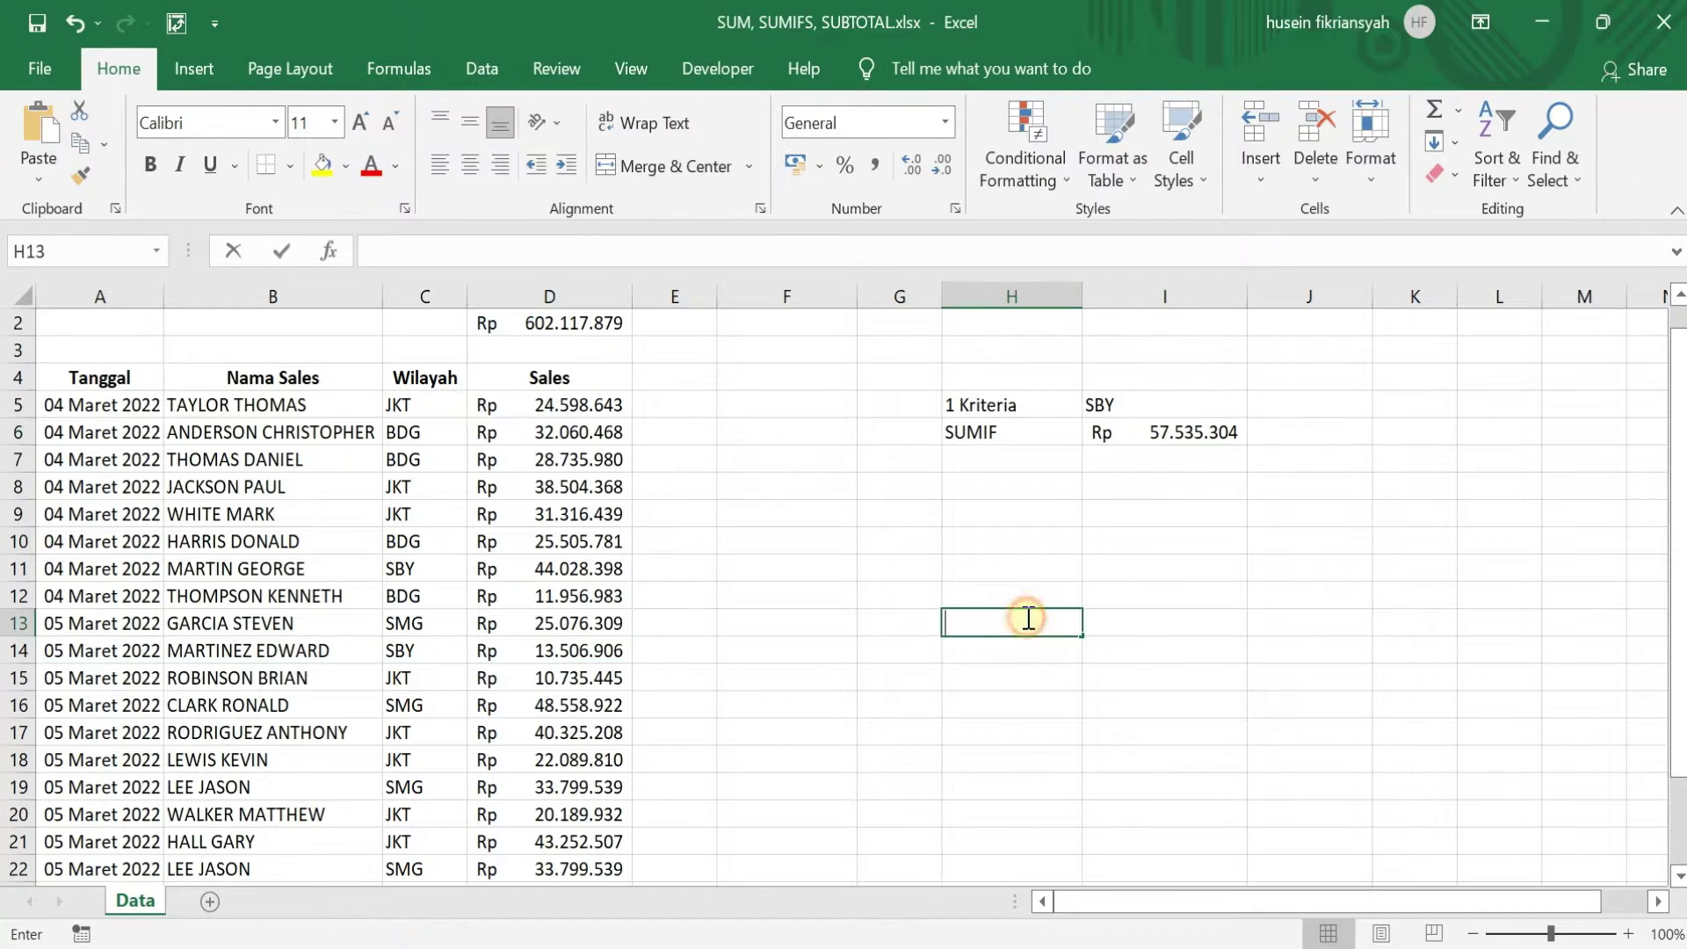
pyautogui.click(1188, 437)
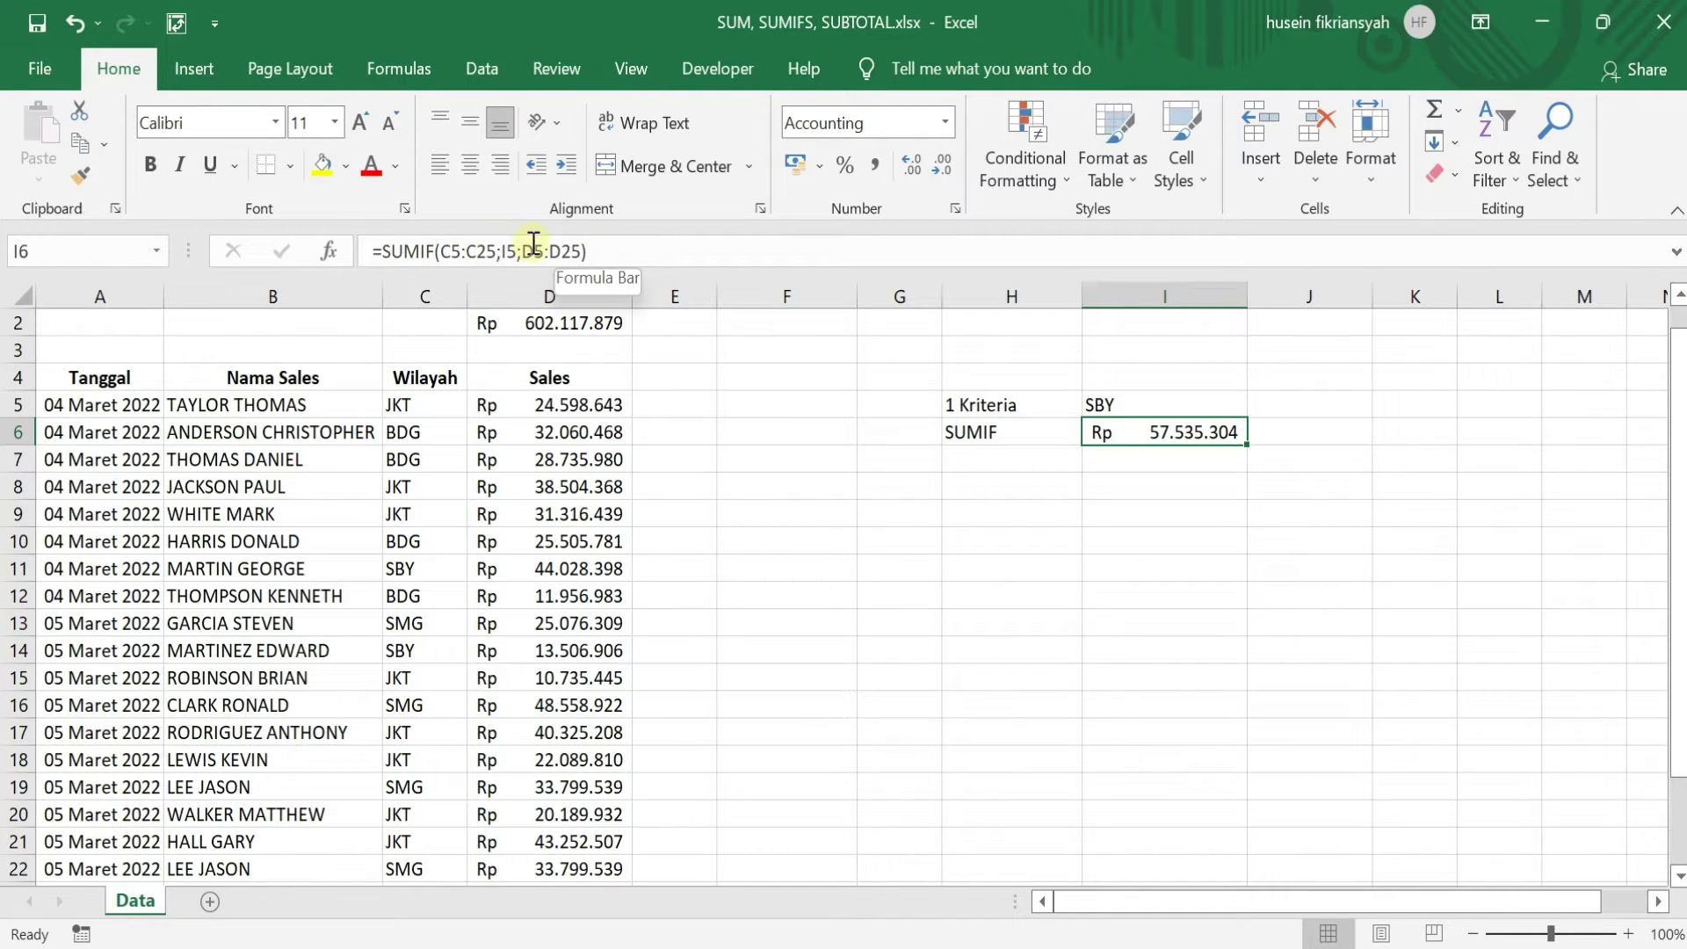
pyautogui.scroll(-3, 89, 580)
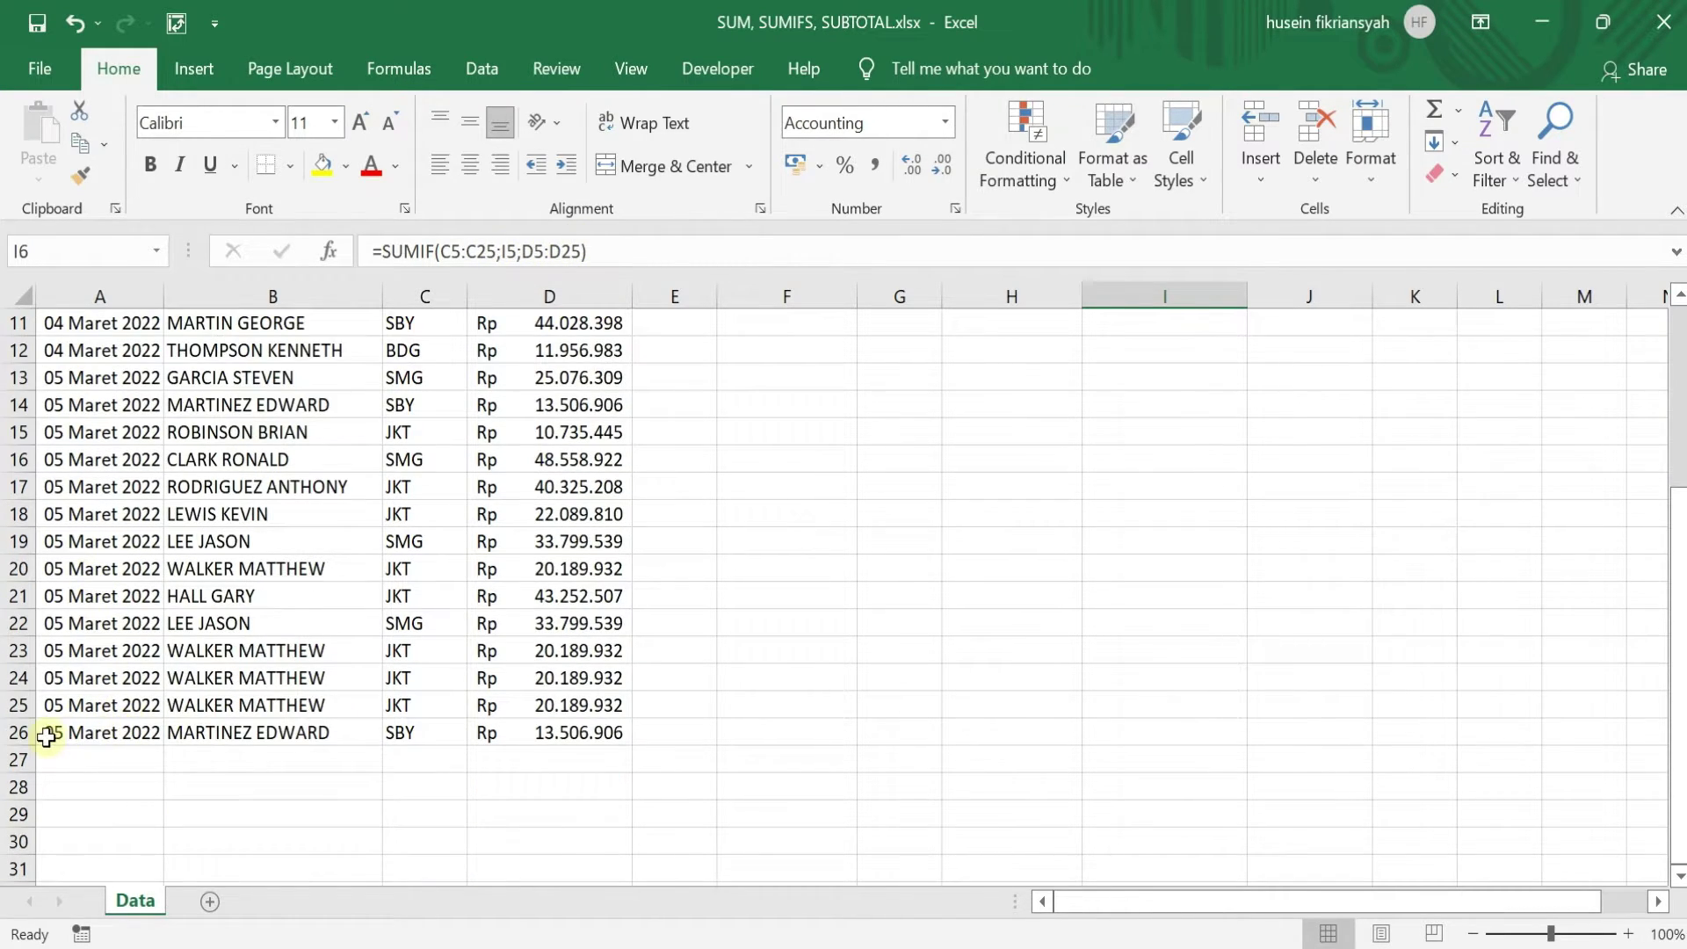
pyautogui.moveTo(43, 736); pyautogui.dragTo(620, 732)
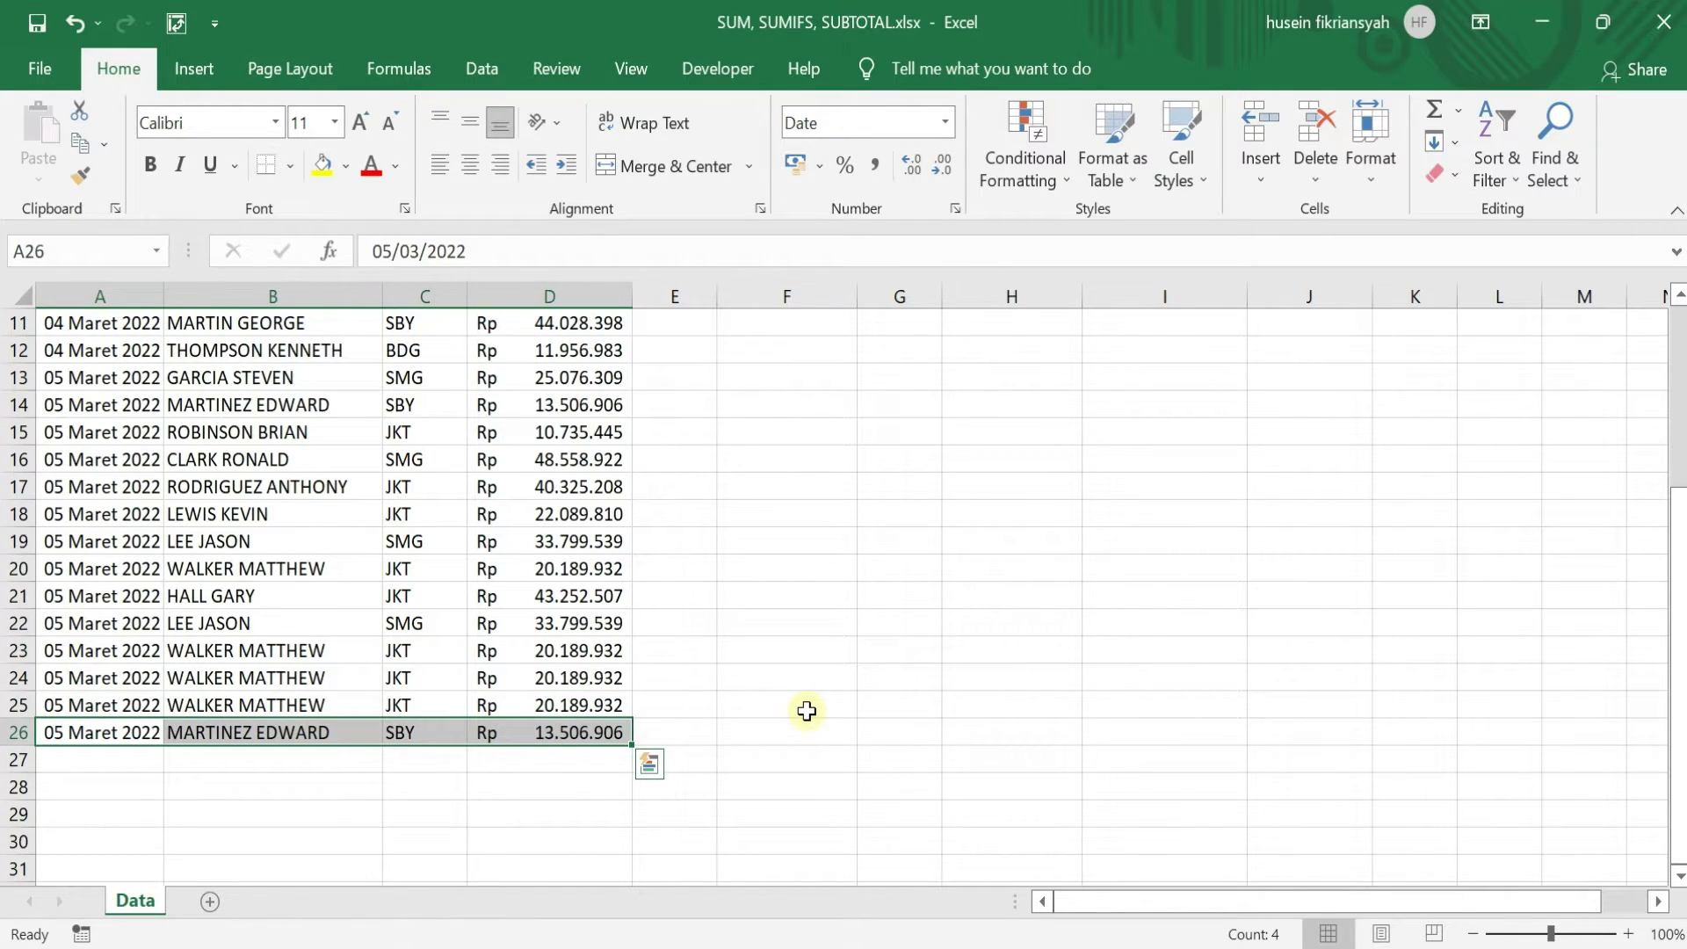
pyautogui.press('Delete')
pyautogui.scroll(4, 807, 712)
pyautogui.click(1172, 454)
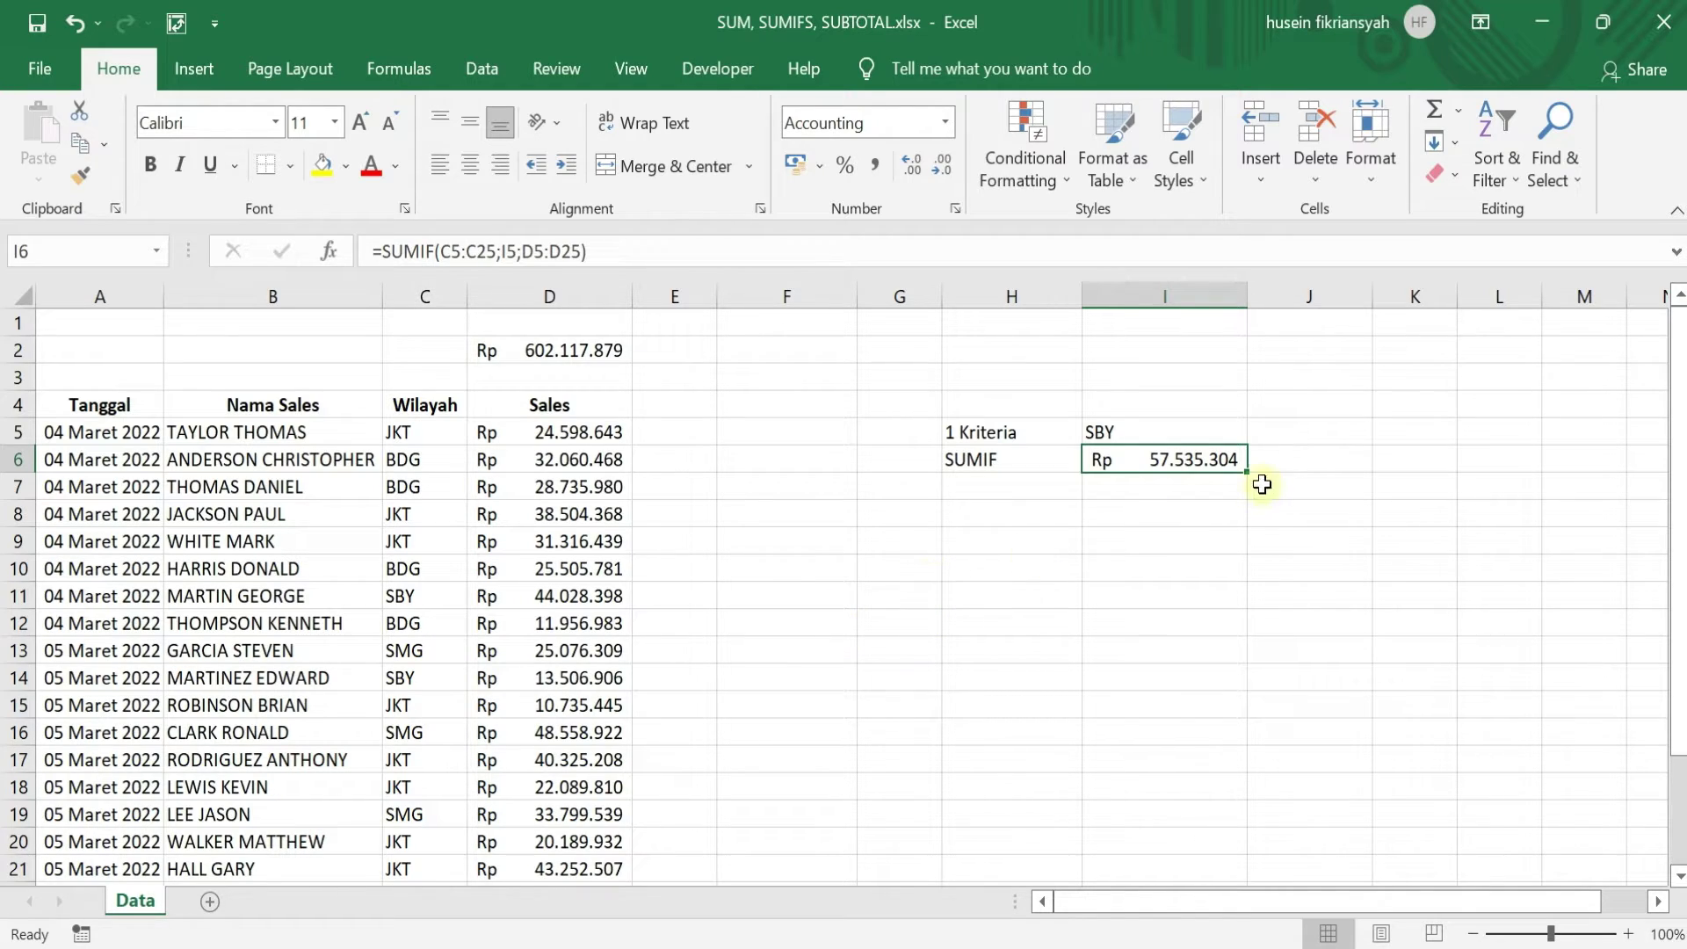
# - Replace the fixed ranges in I6's SUMIF formula with whole columns, making it =SUMIF(C:C;I5;D:D)
pyautogui.doubleClick(1164, 466)
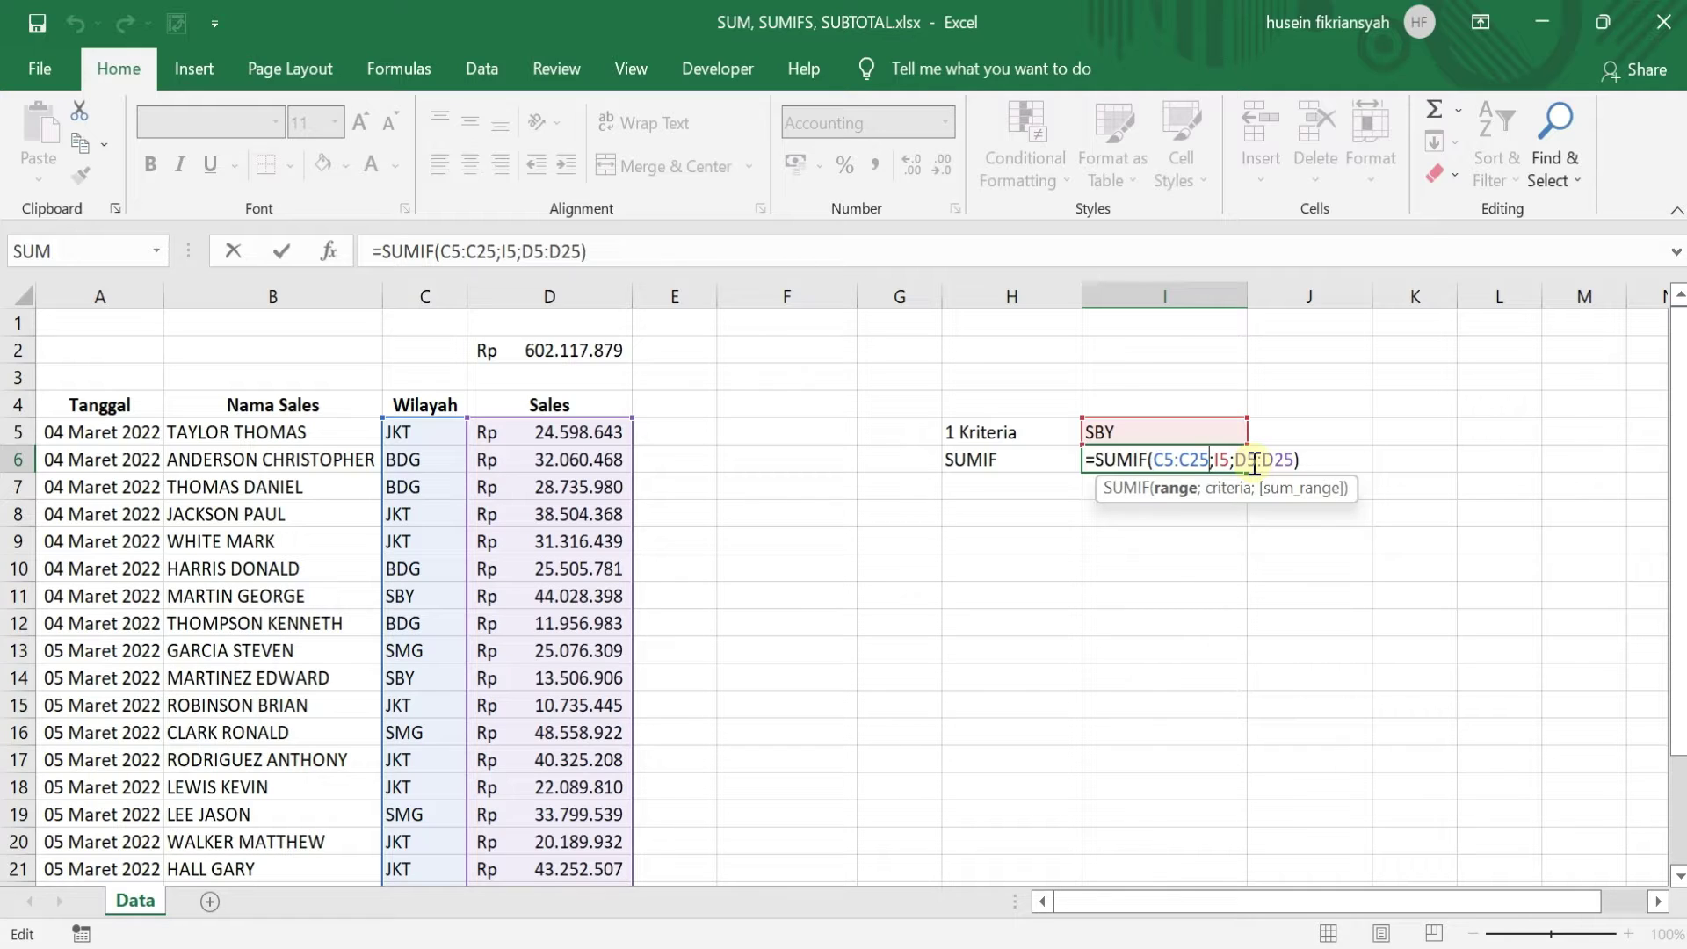
pyautogui.press('BackSpace')
pyautogui.press('BackSpace')
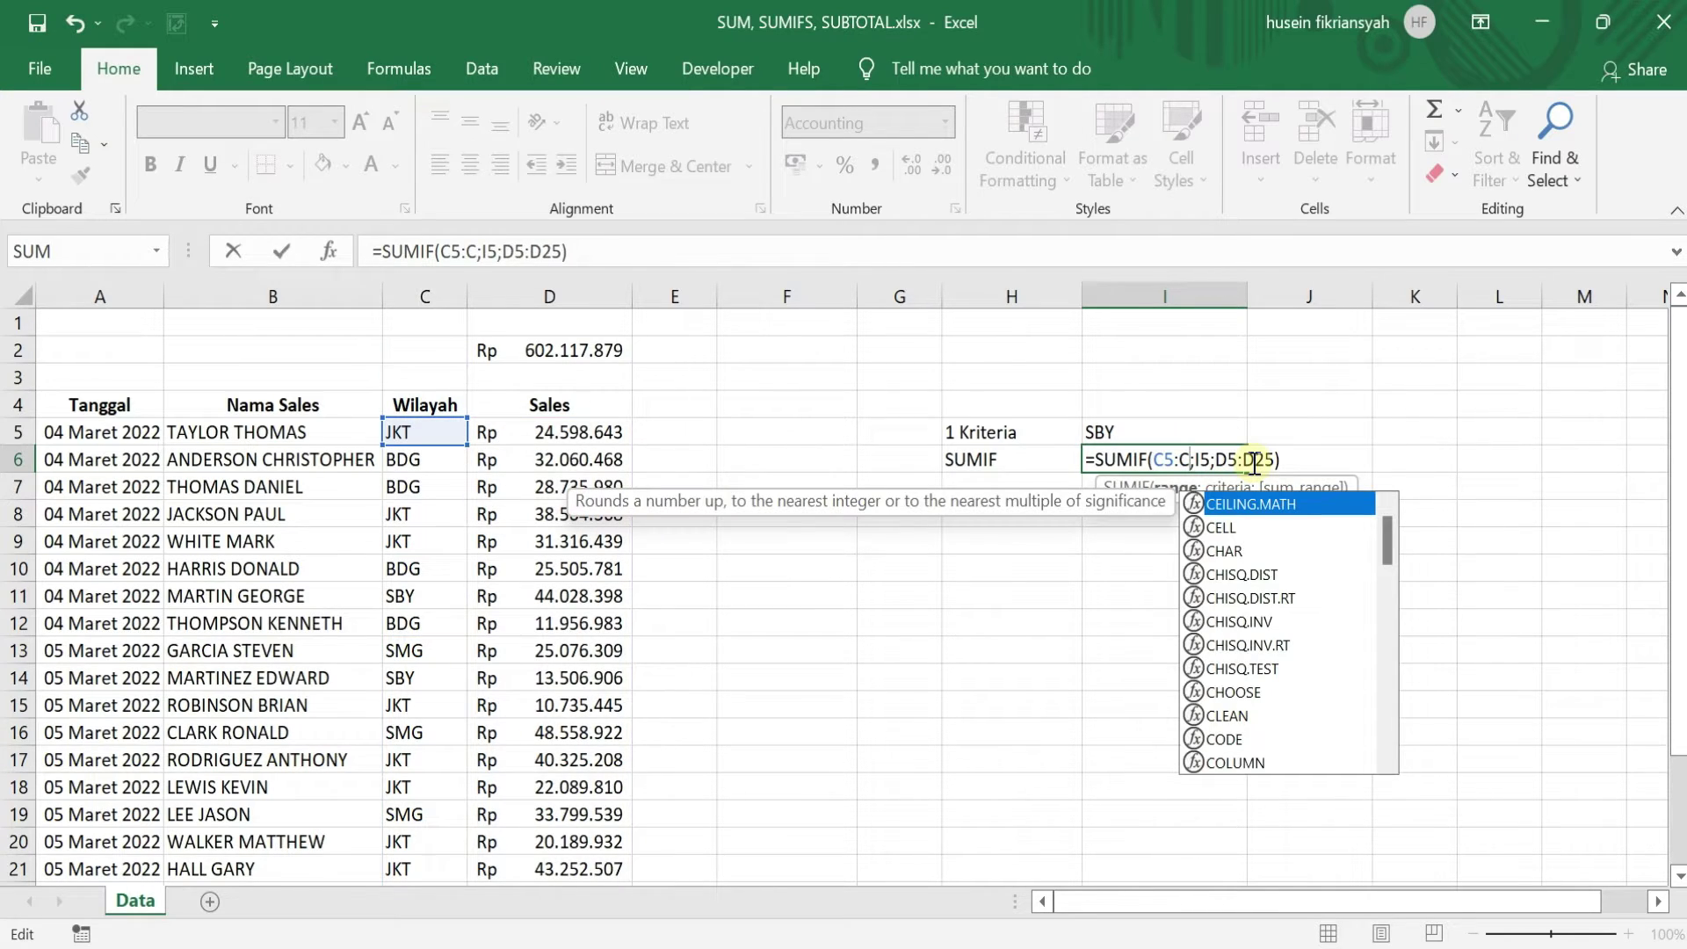
pyautogui.press('Left')
pyautogui.press('Left')
pyautogui.press('BackSpace')
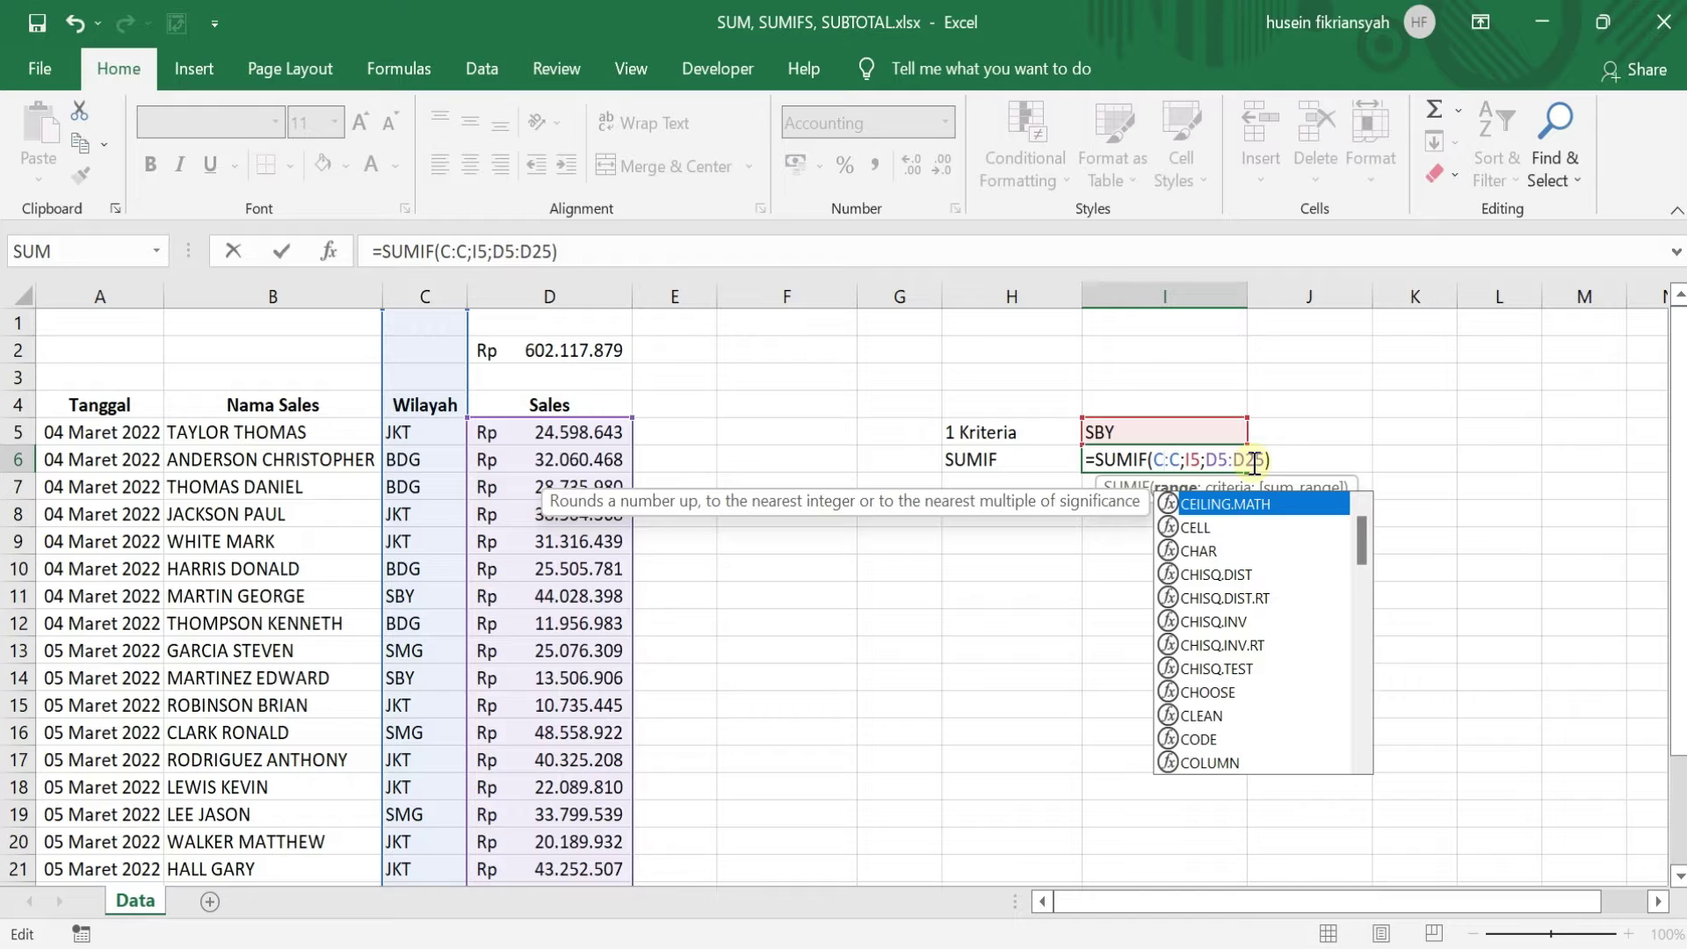
pyautogui.press('Right')
pyautogui.press('Right')
pyautogui.press('Right')
pyautogui.press('Right')
pyautogui.press('Right')
pyautogui.press('Right')
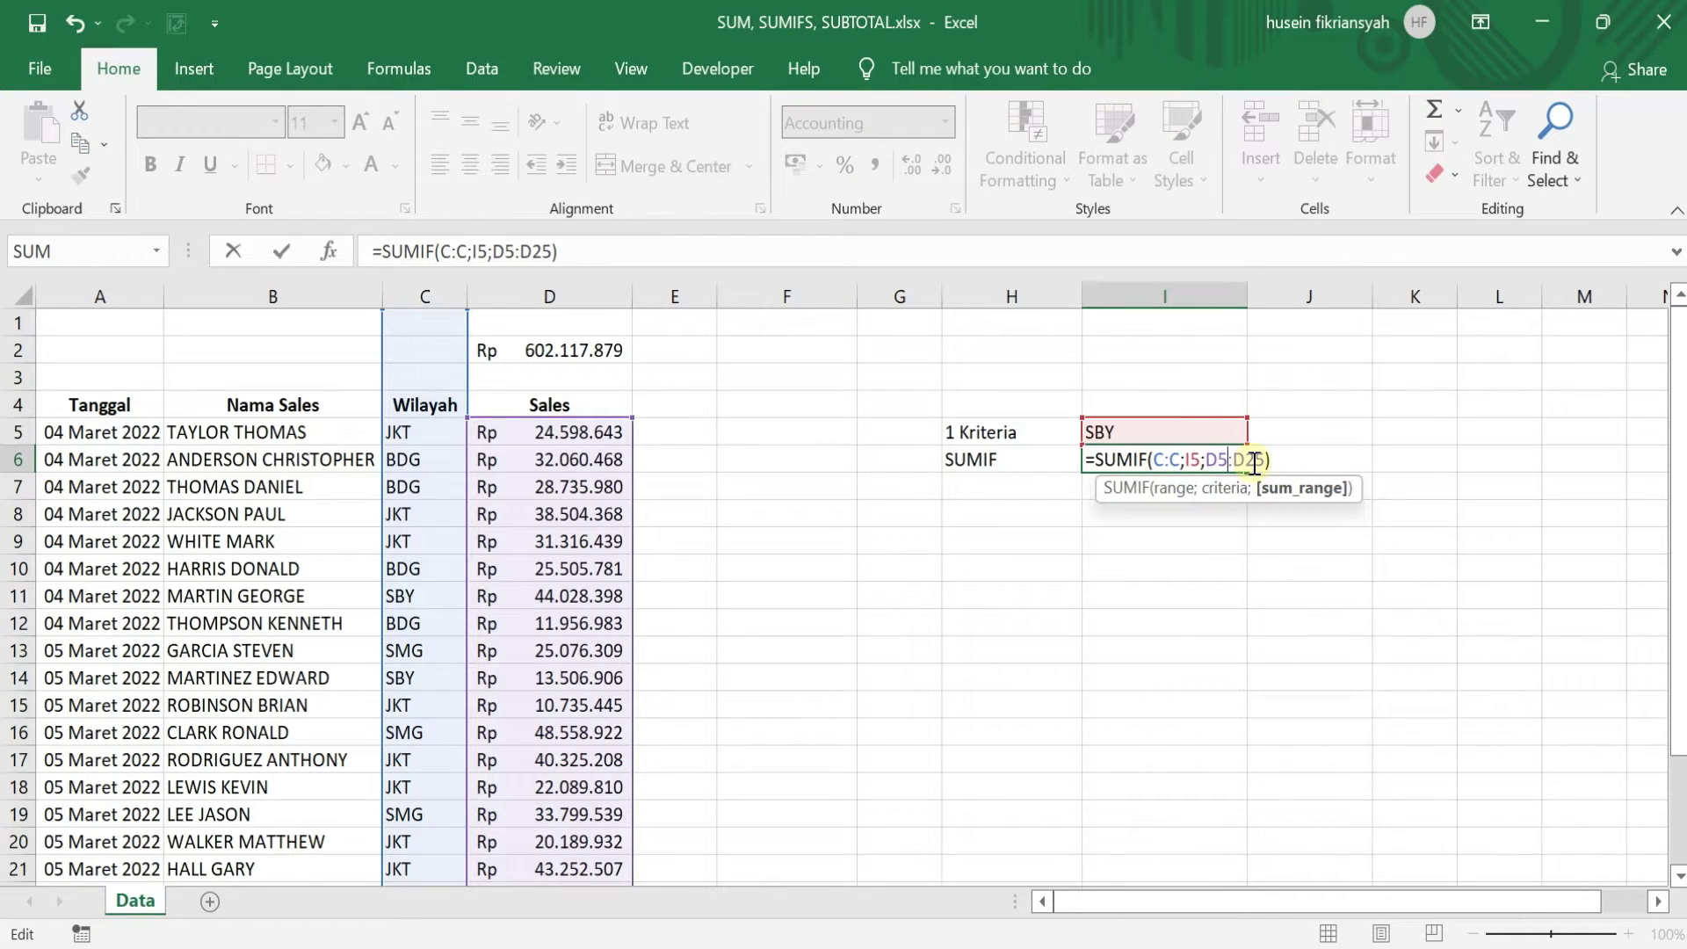
pyautogui.press('BackSpace')
pyautogui.press('Right')
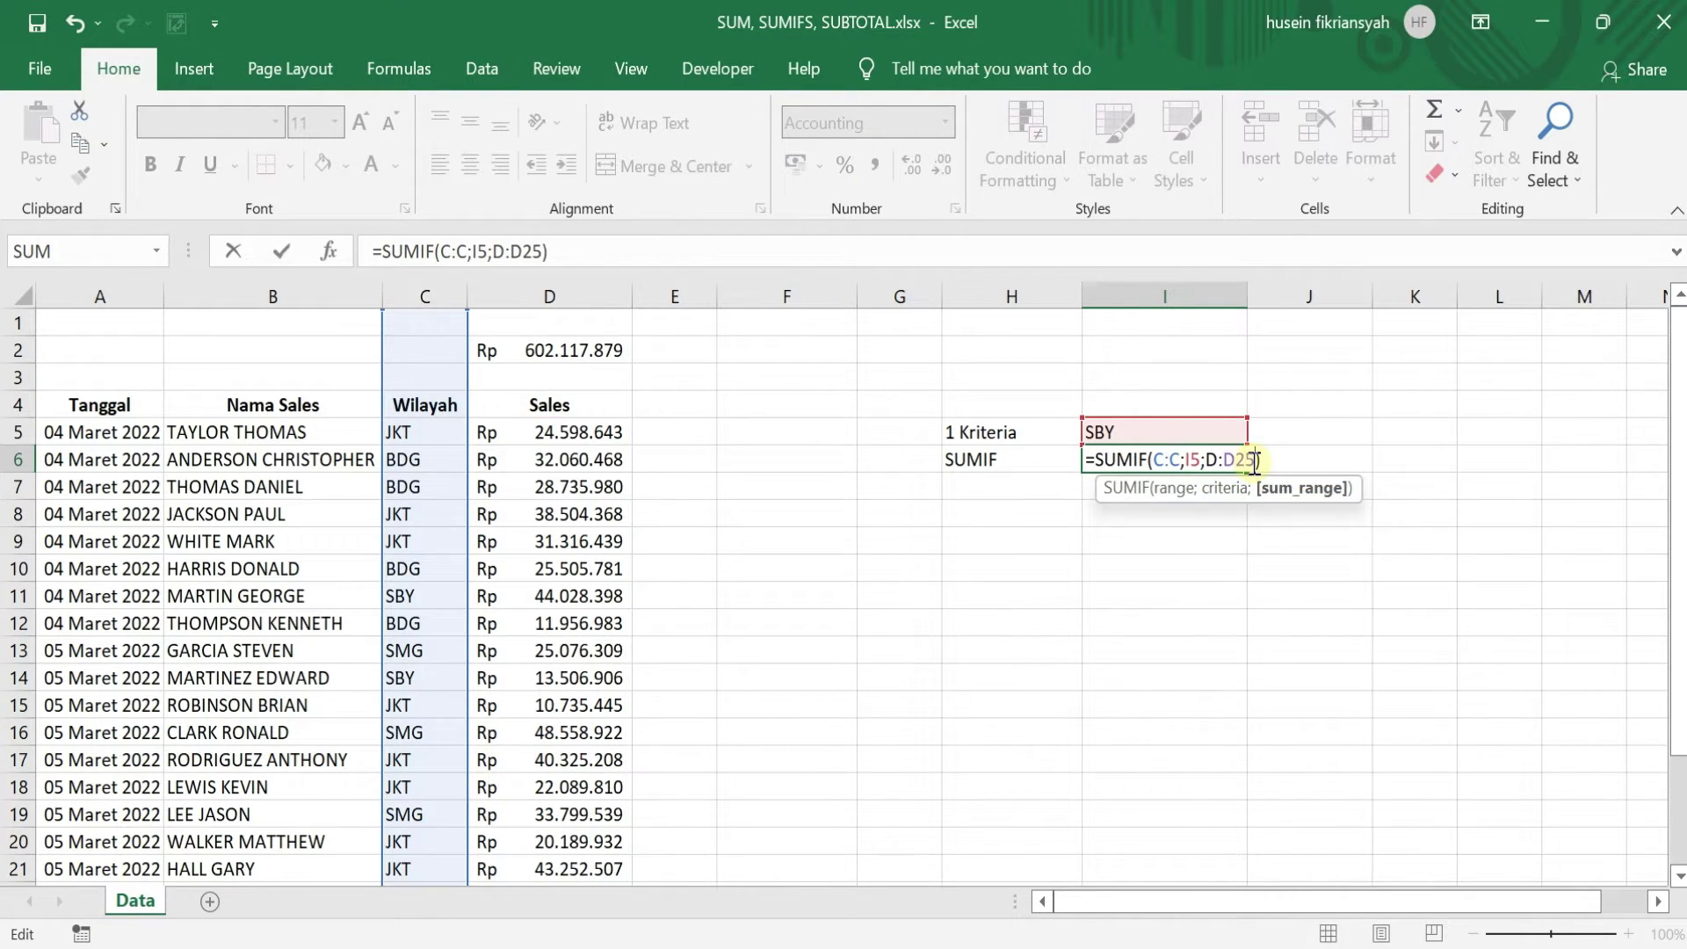
pyautogui.press('BackSpace')
pyautogui.press('BackSpace')
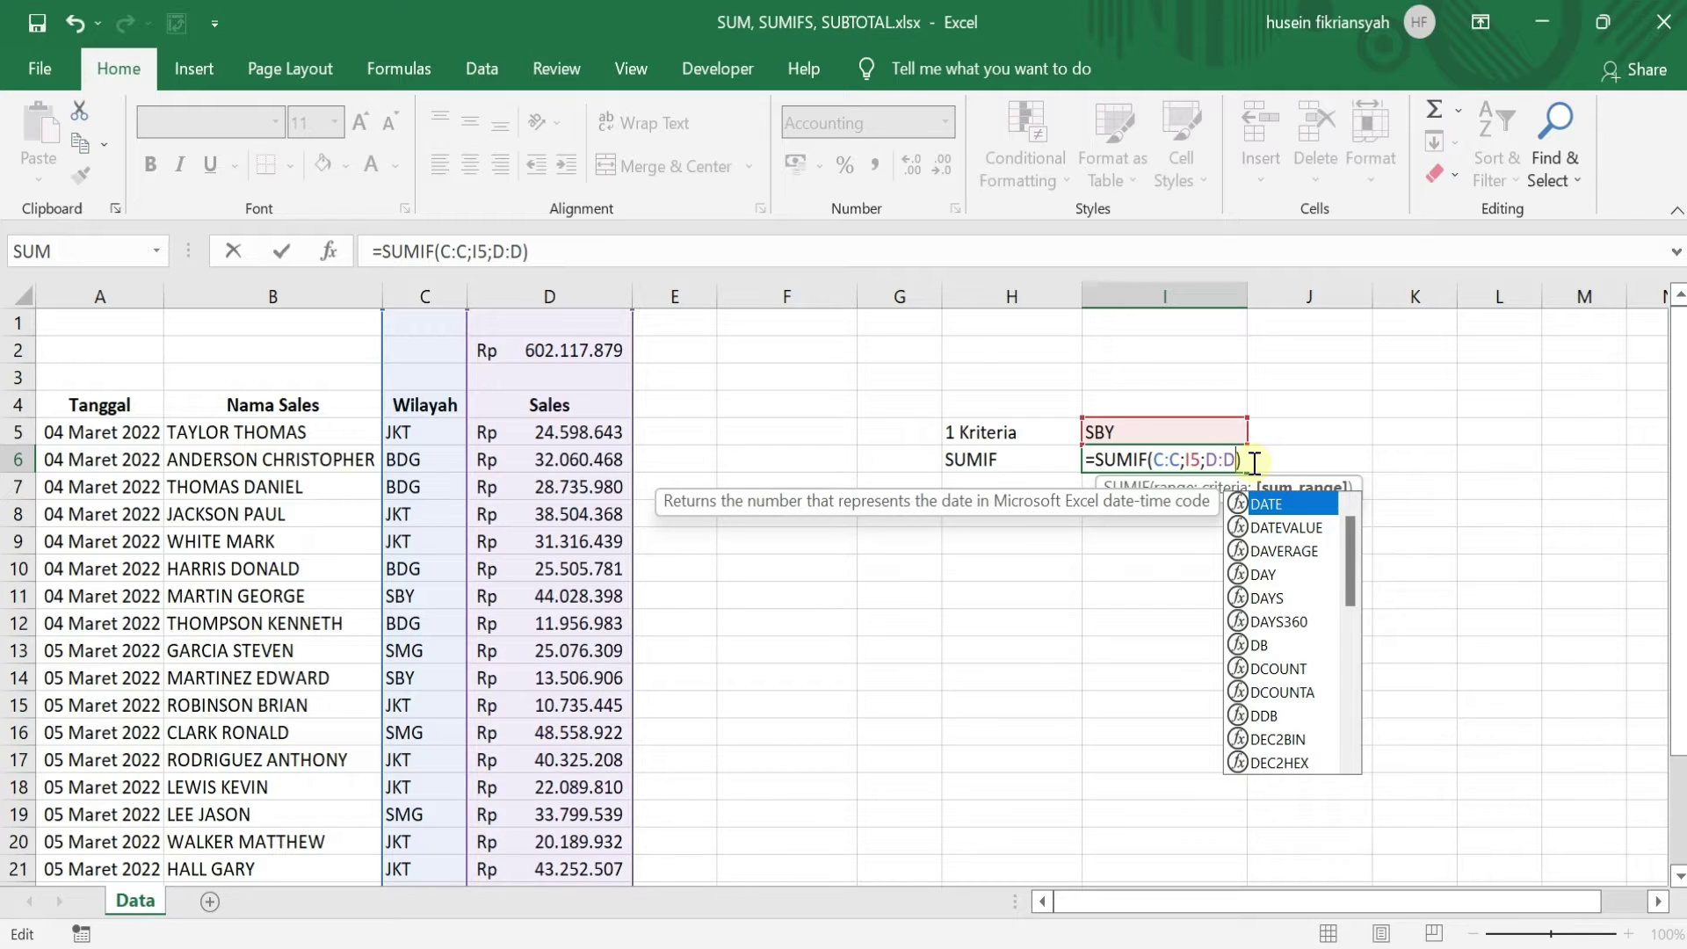
pyautogui.press('Return')
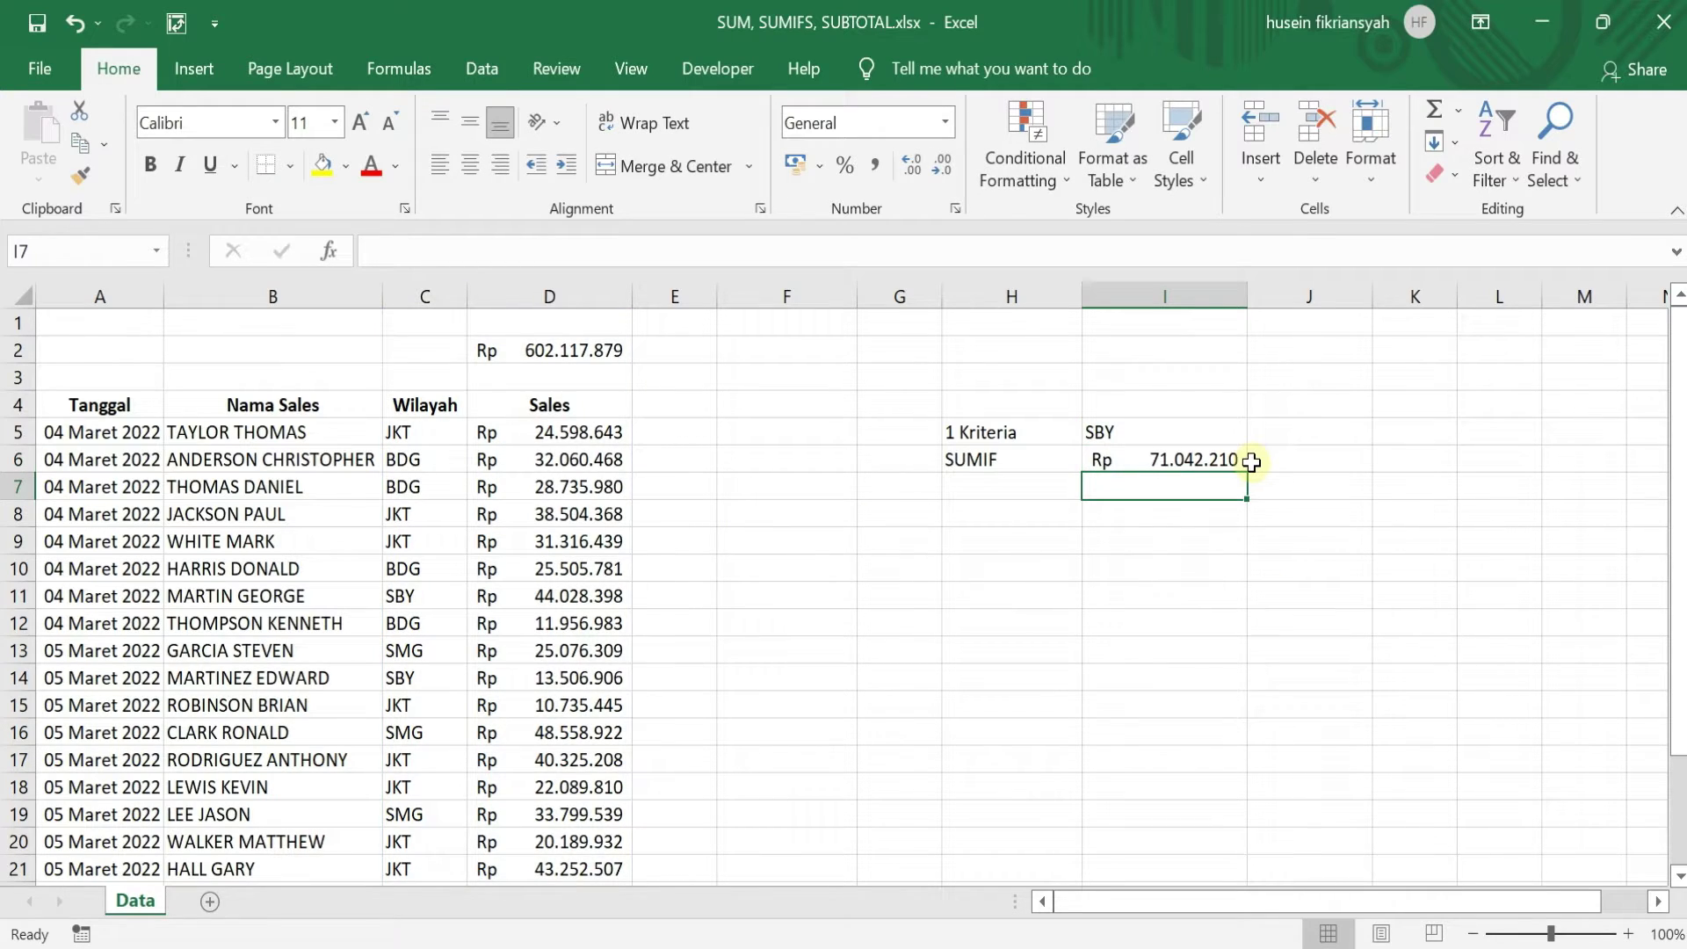
# - Examine the whole-column ranges of I6's SUMIF formula, including the empty rows below the table
pyautogui.click(1220, 461)
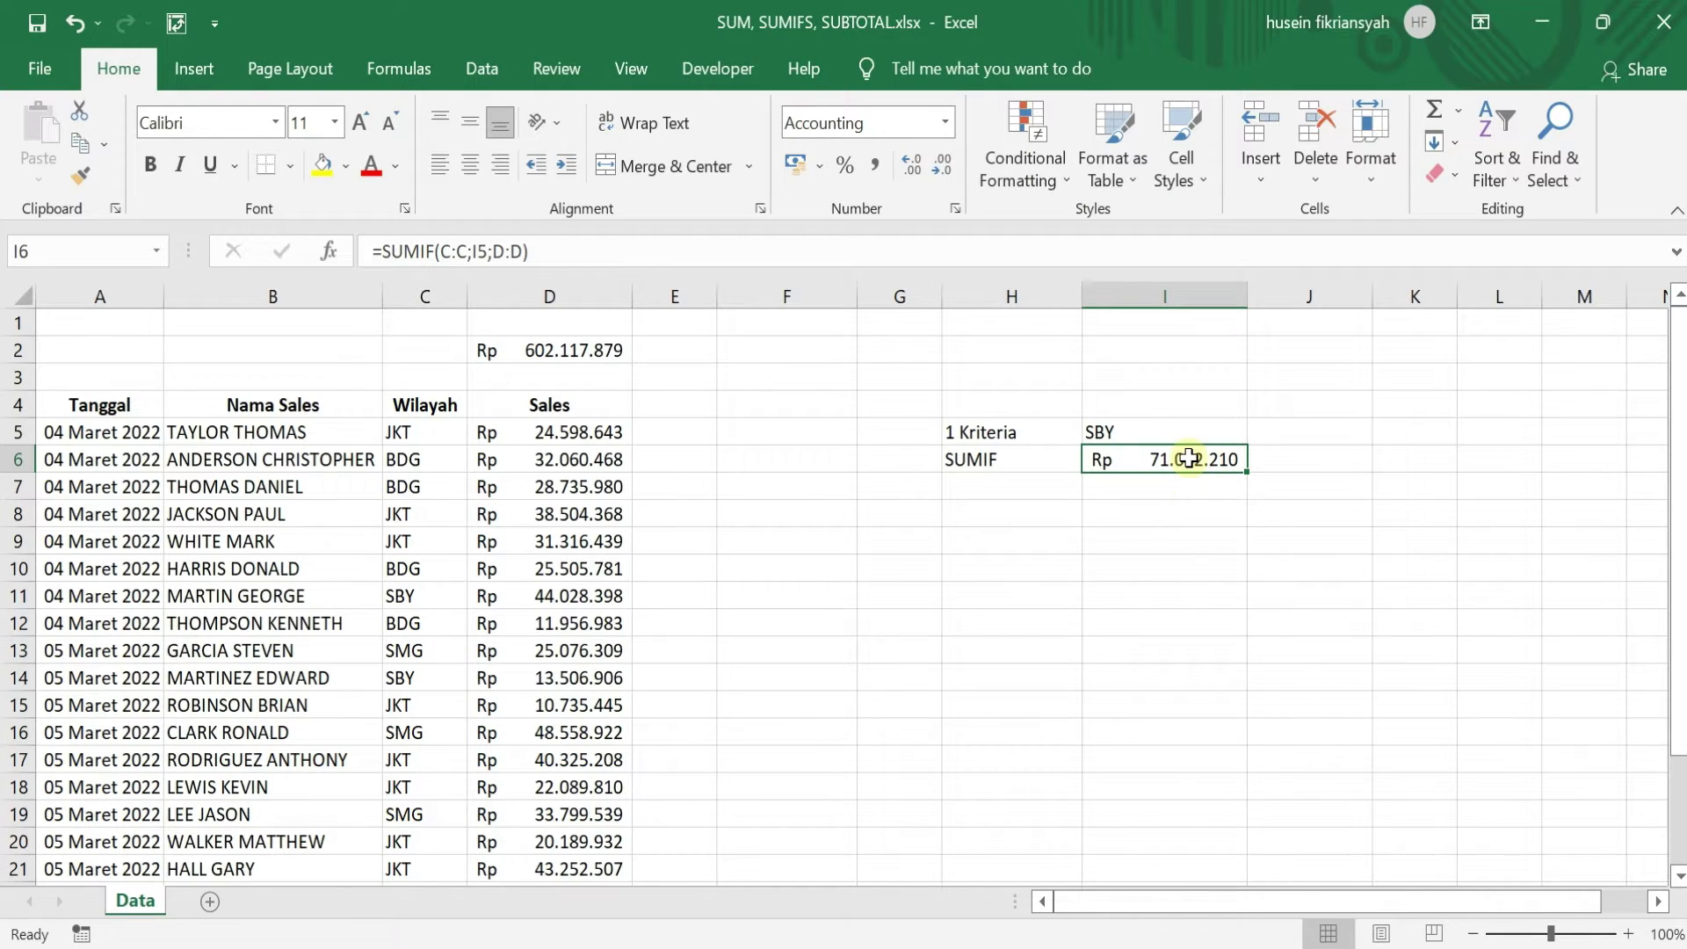
pyautogui.doubleClick(1188, 457)
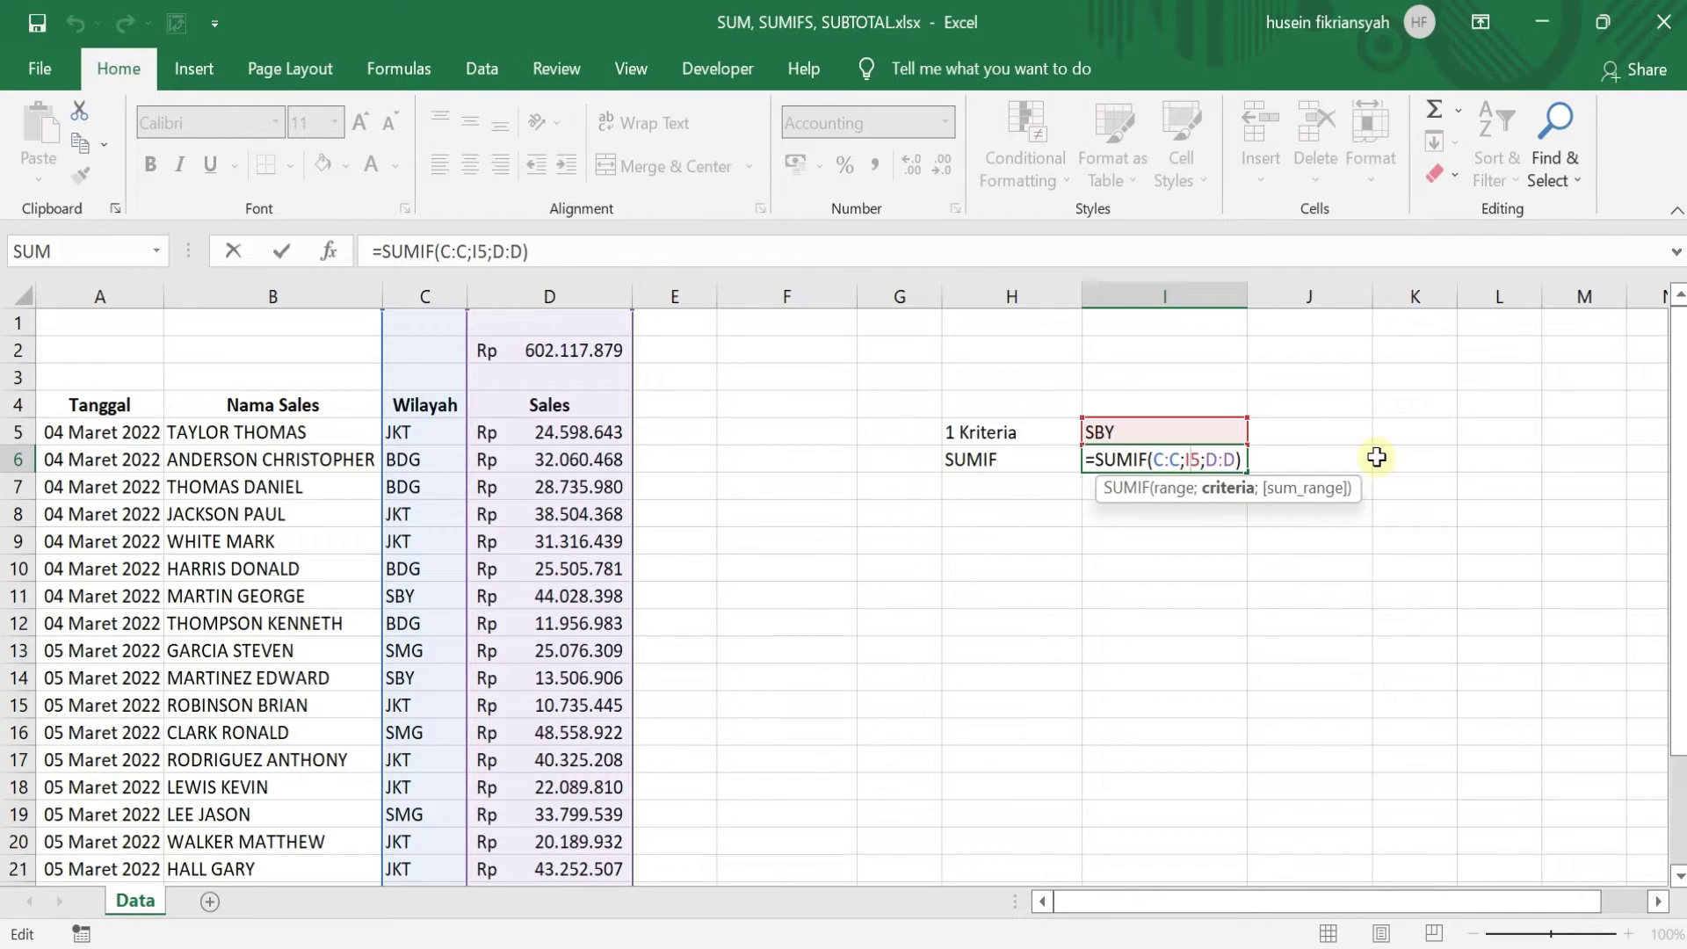
pyautogui.scroll(-9, 506, 497)
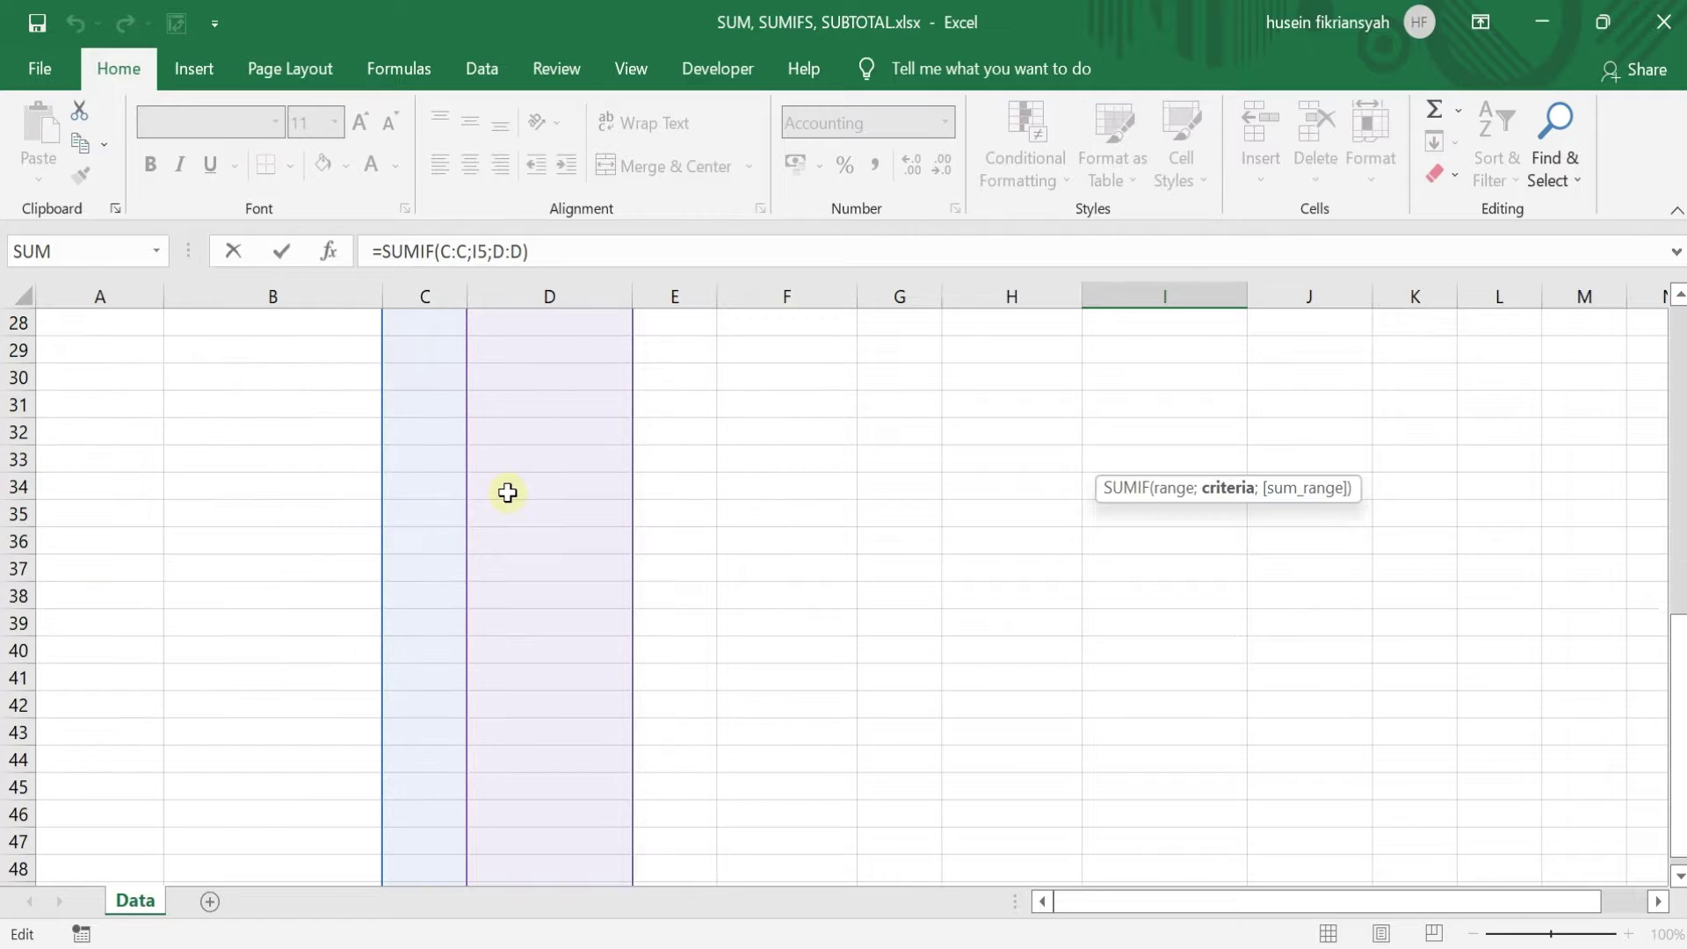
pyautogui.scroll(2, 508, 492)
pyautogui.scroll(7, 508, 492)
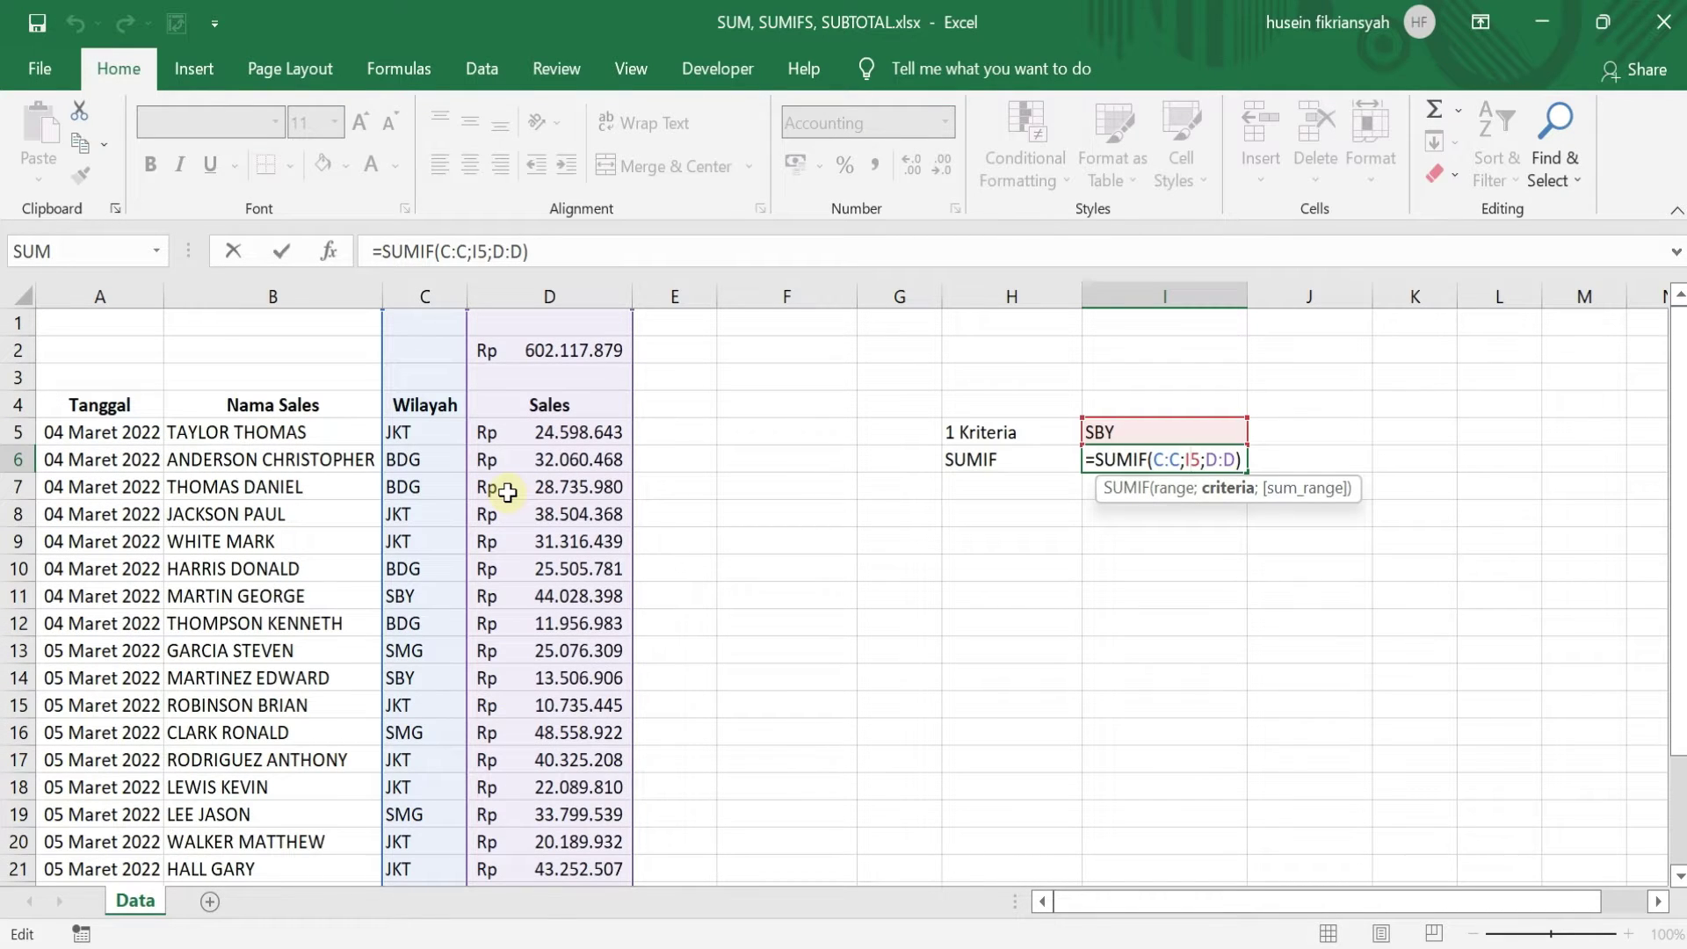
pyautogui.press('Return')
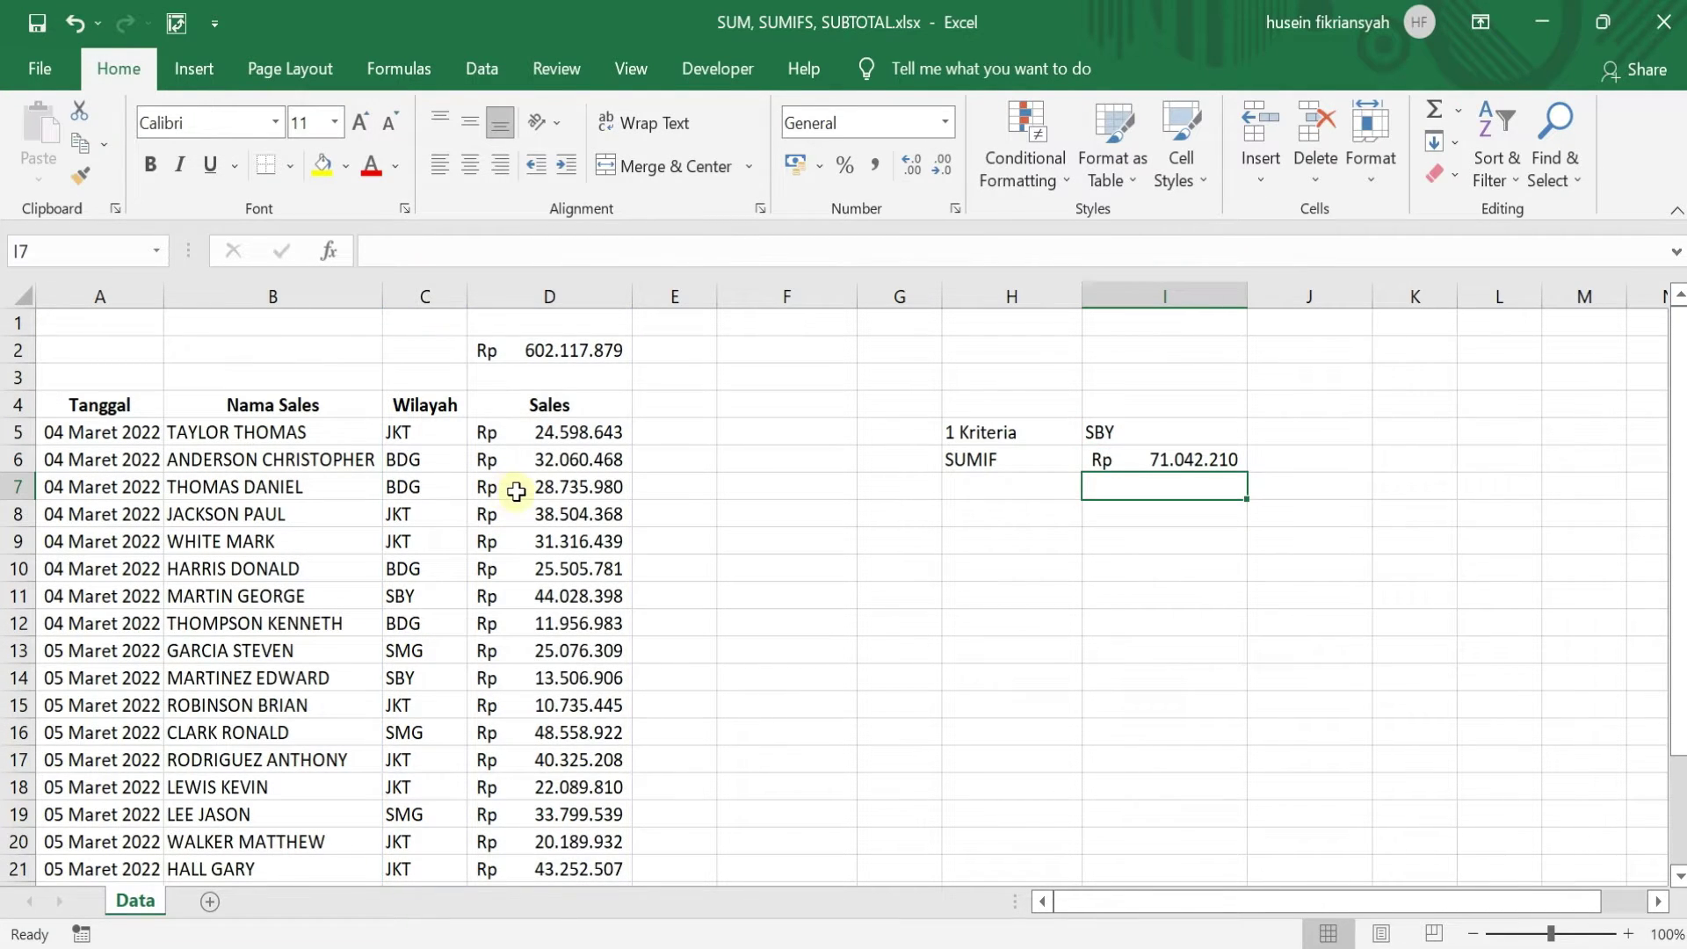
pyautogui.click(1193, 459)
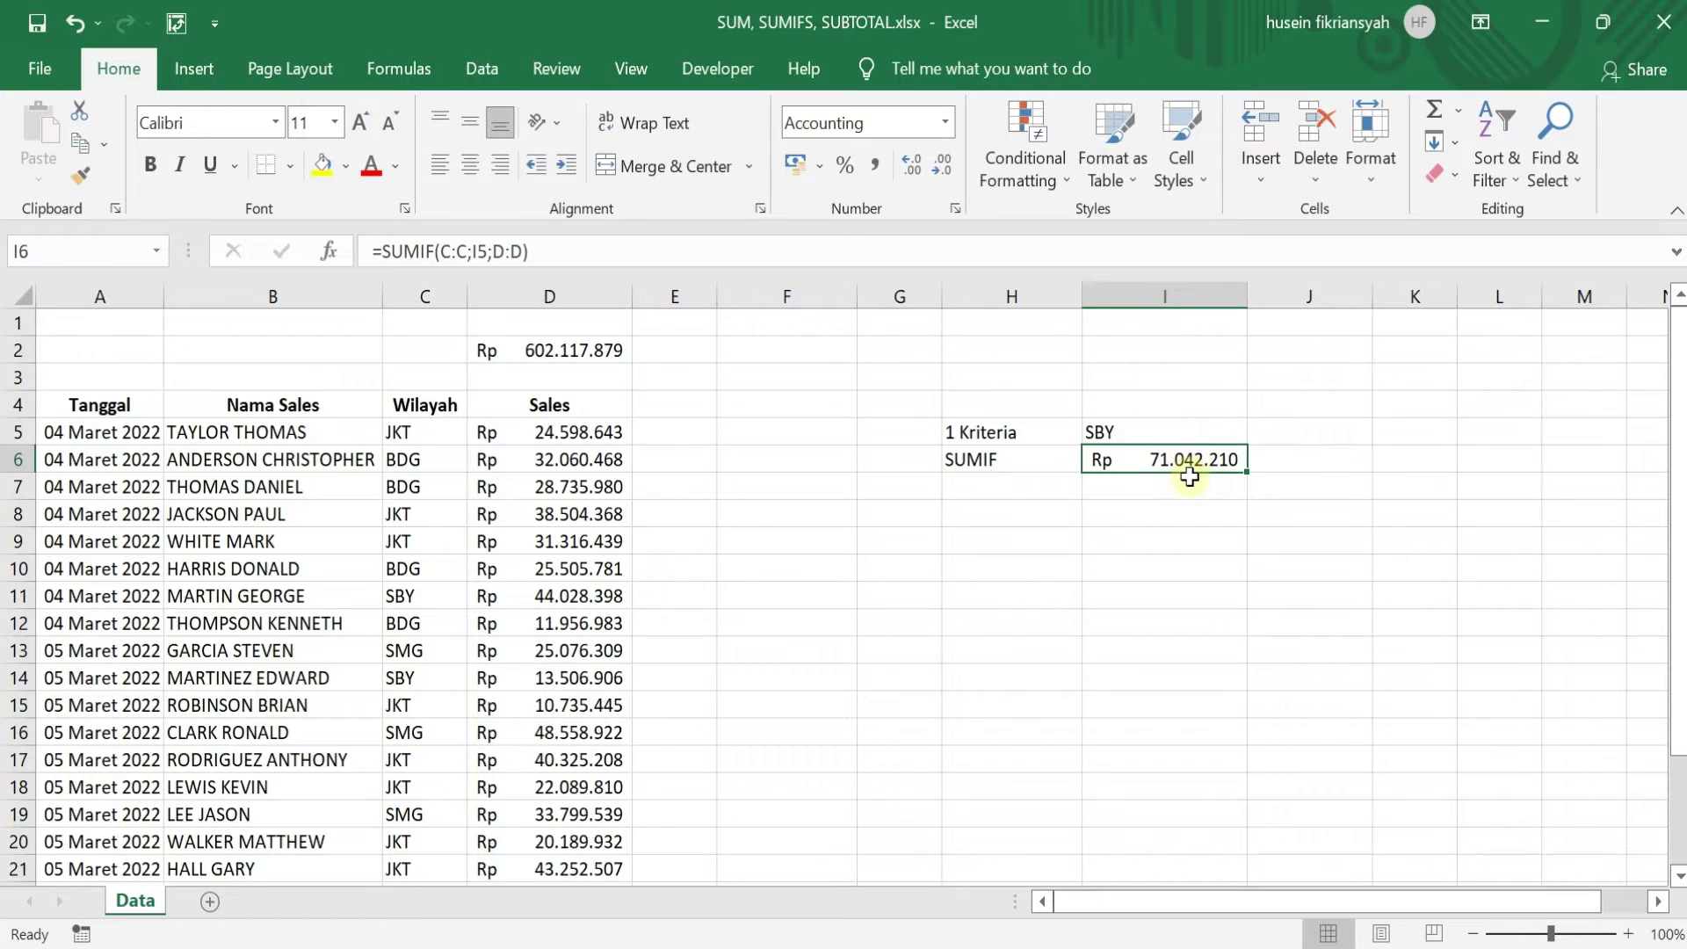
pyautogui.click(1189, 482)
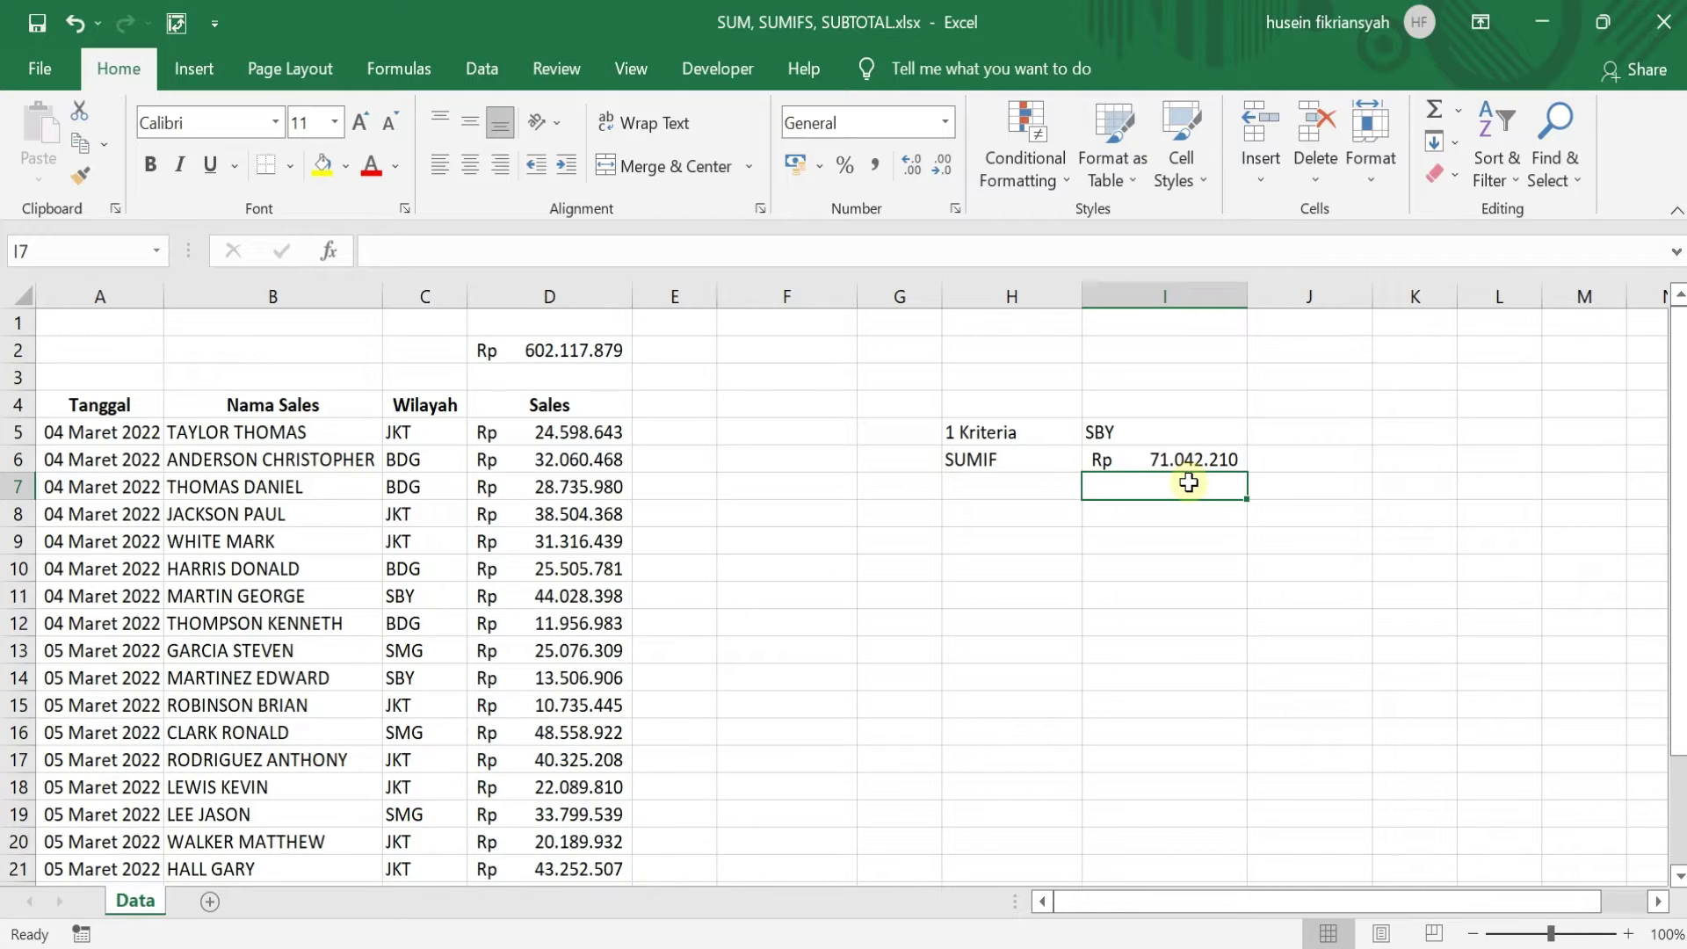
# - Enter the label "Beberapa Kriteria" in H10 below the SUMIF example
pyautogui.click(1028, 577)
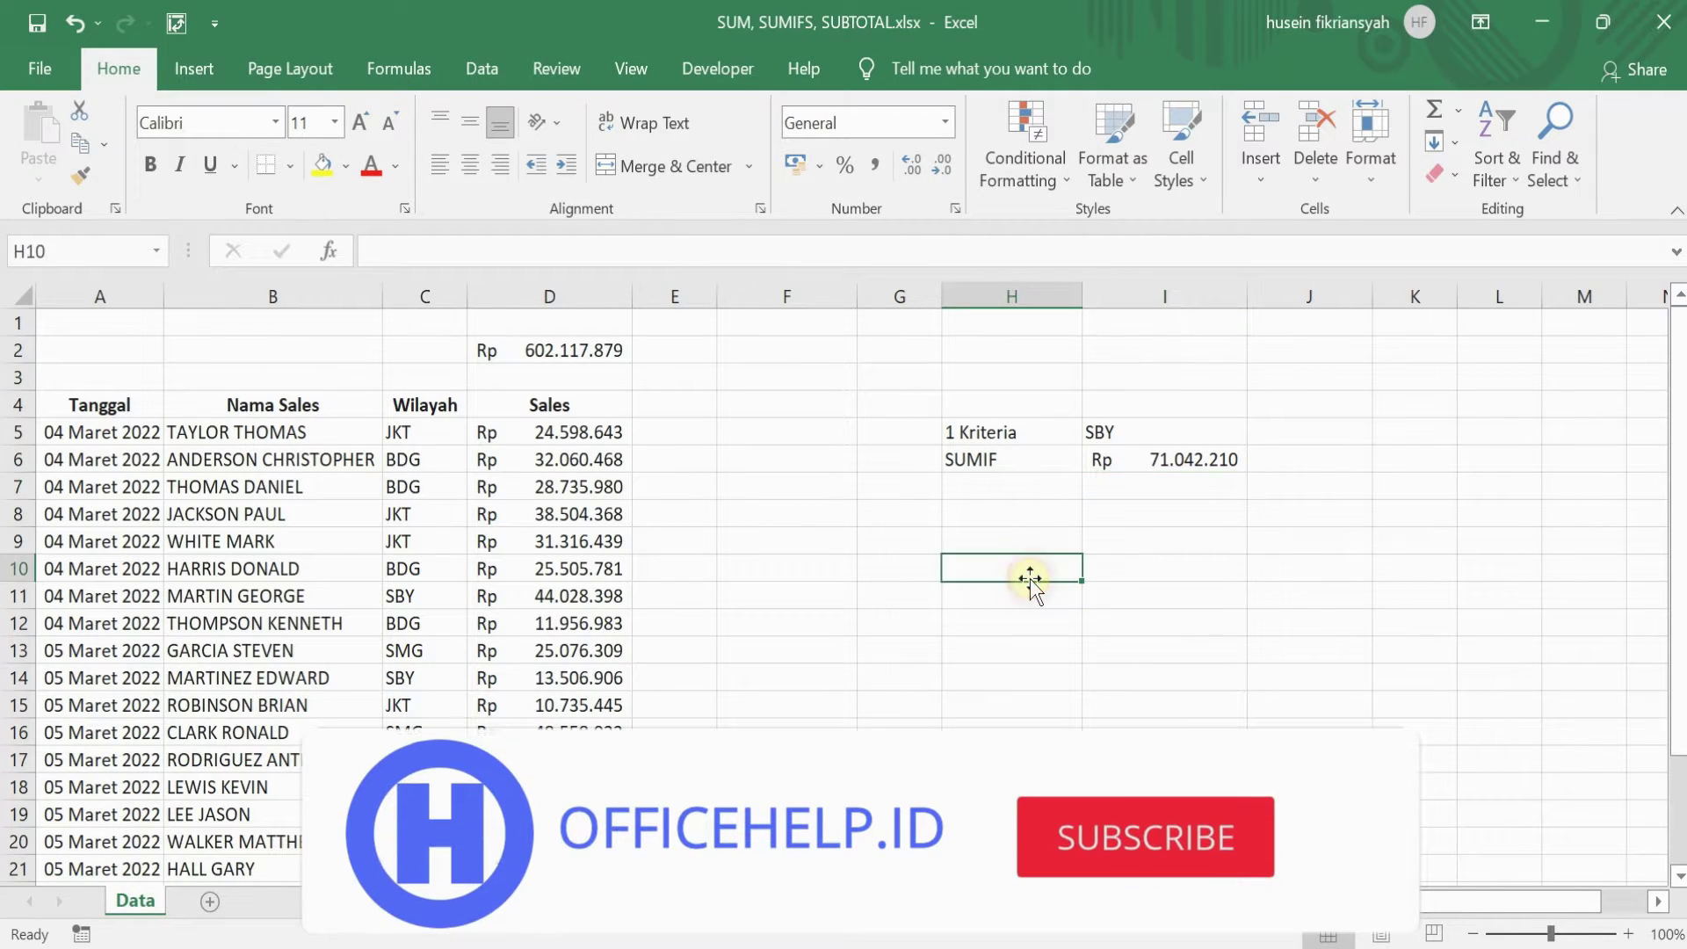
pyautogui.write('Be')
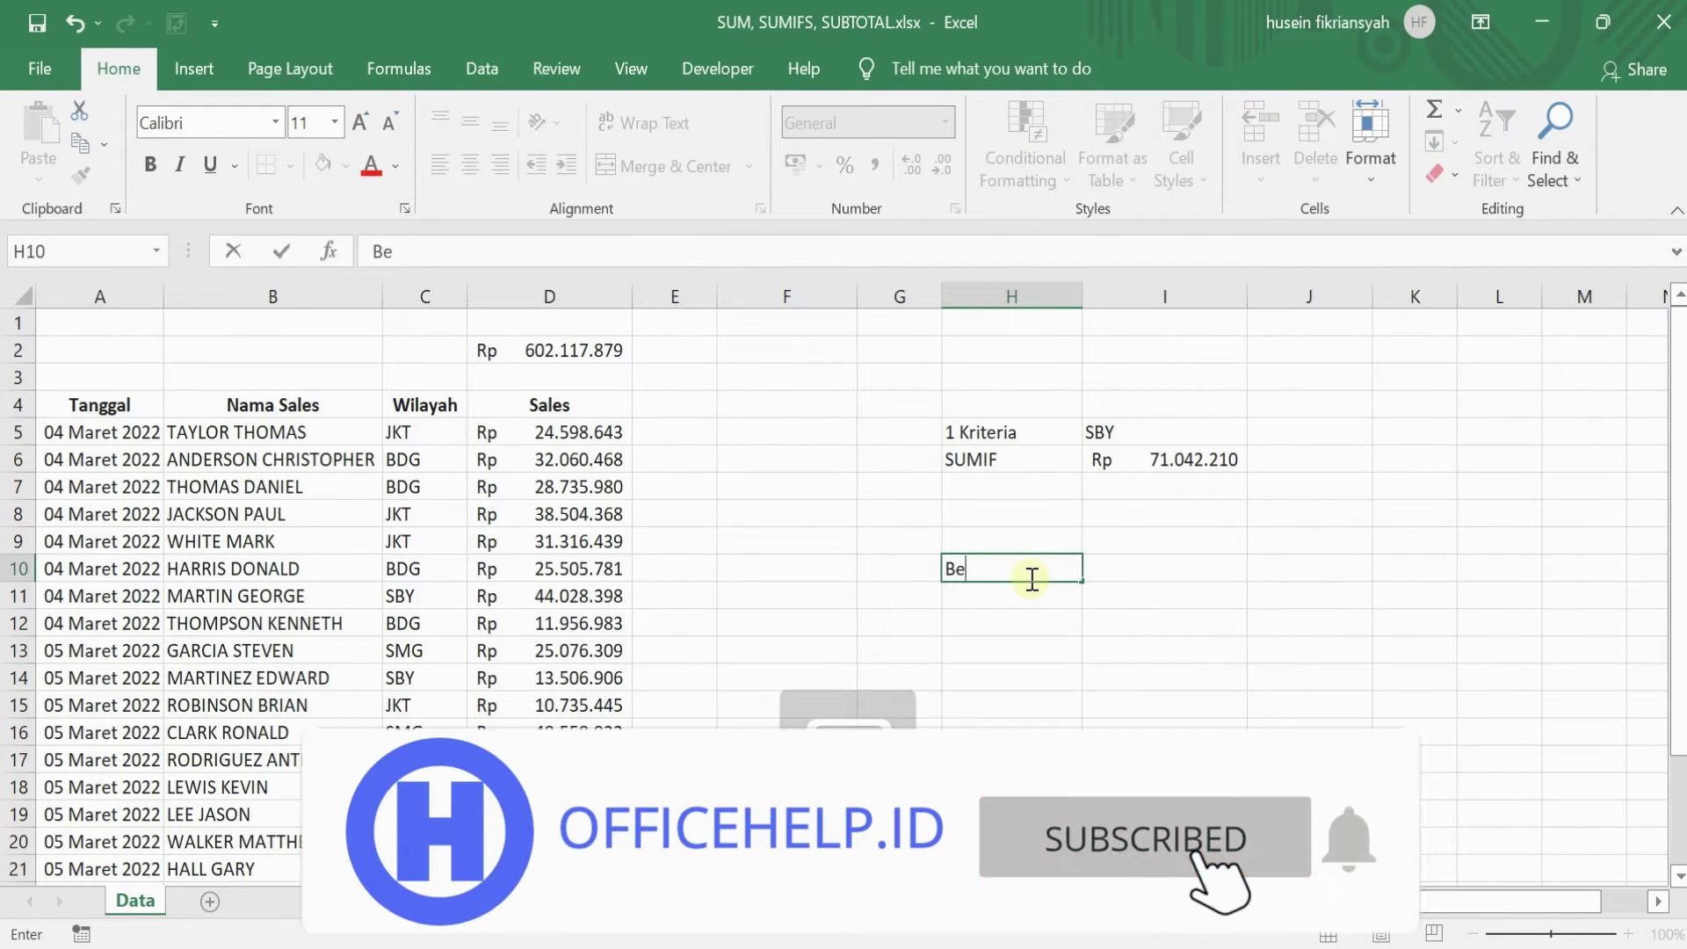
pyautogui.write('berapa Krit')
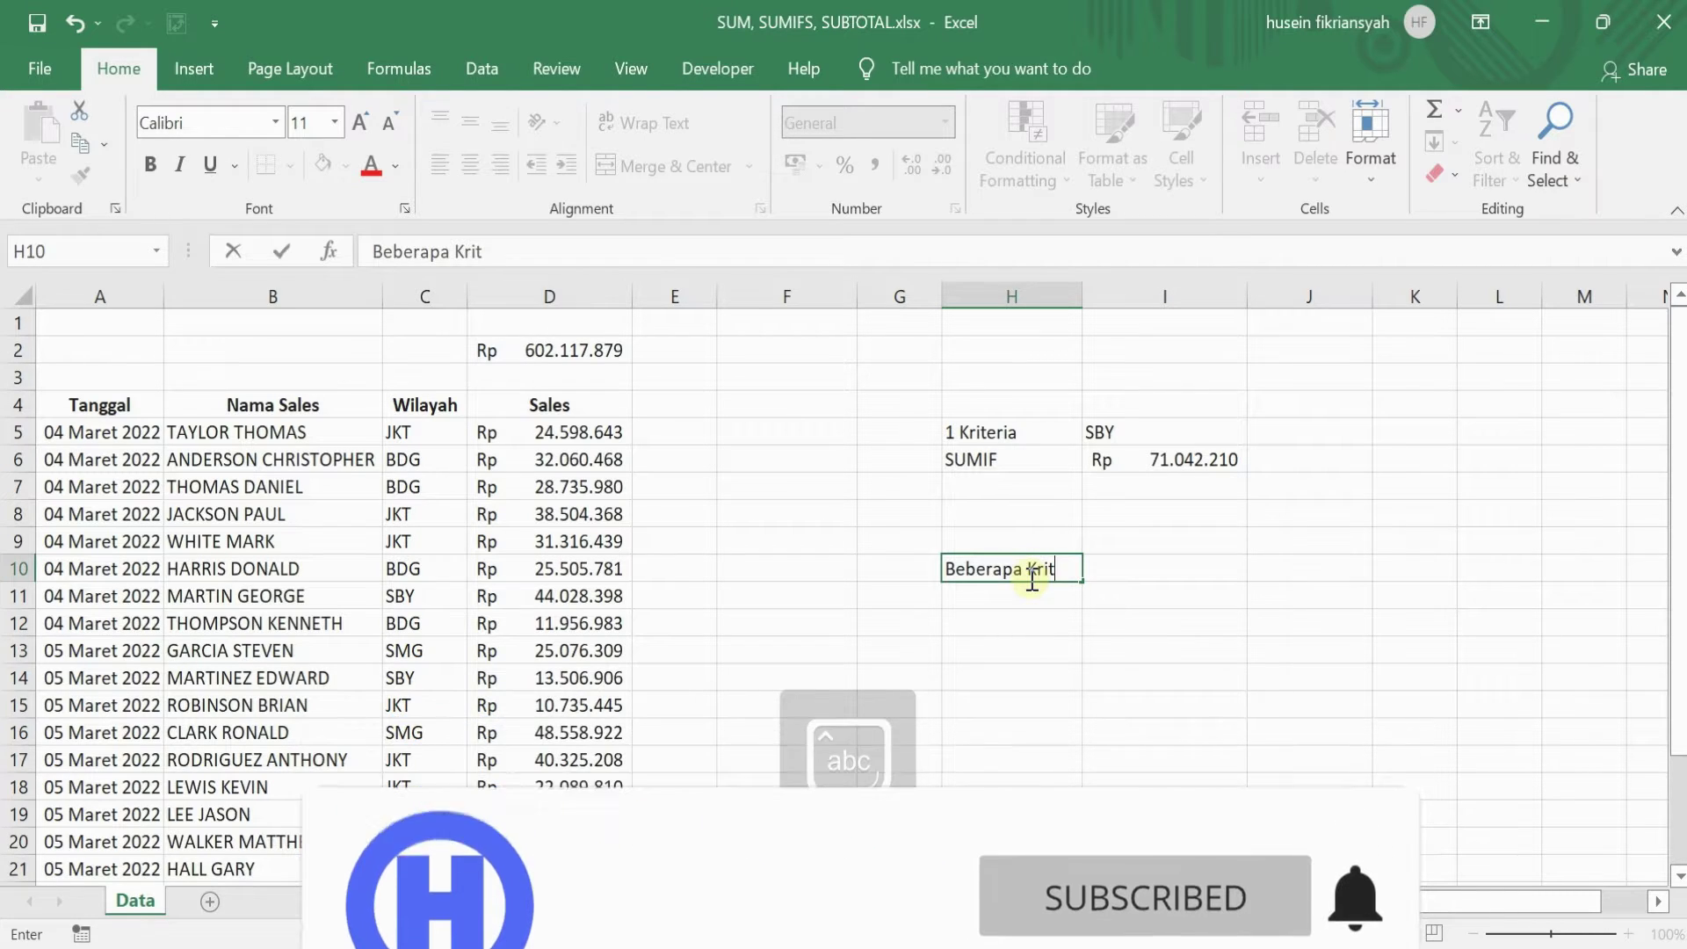
pyautogui.write('aeria')
pyautogui.press('BackSpace')
pyautogui.press('BackSpace')
pyautogui.press('BackSpace')
pyautogui.press('BackSpace')
pyautogui.write('ria')
pyautogui.press('BackSpace')
pyautogui.press('BackSpace')
pyautogui.press('BackSpace')
pyautogui.press('BackSpace')
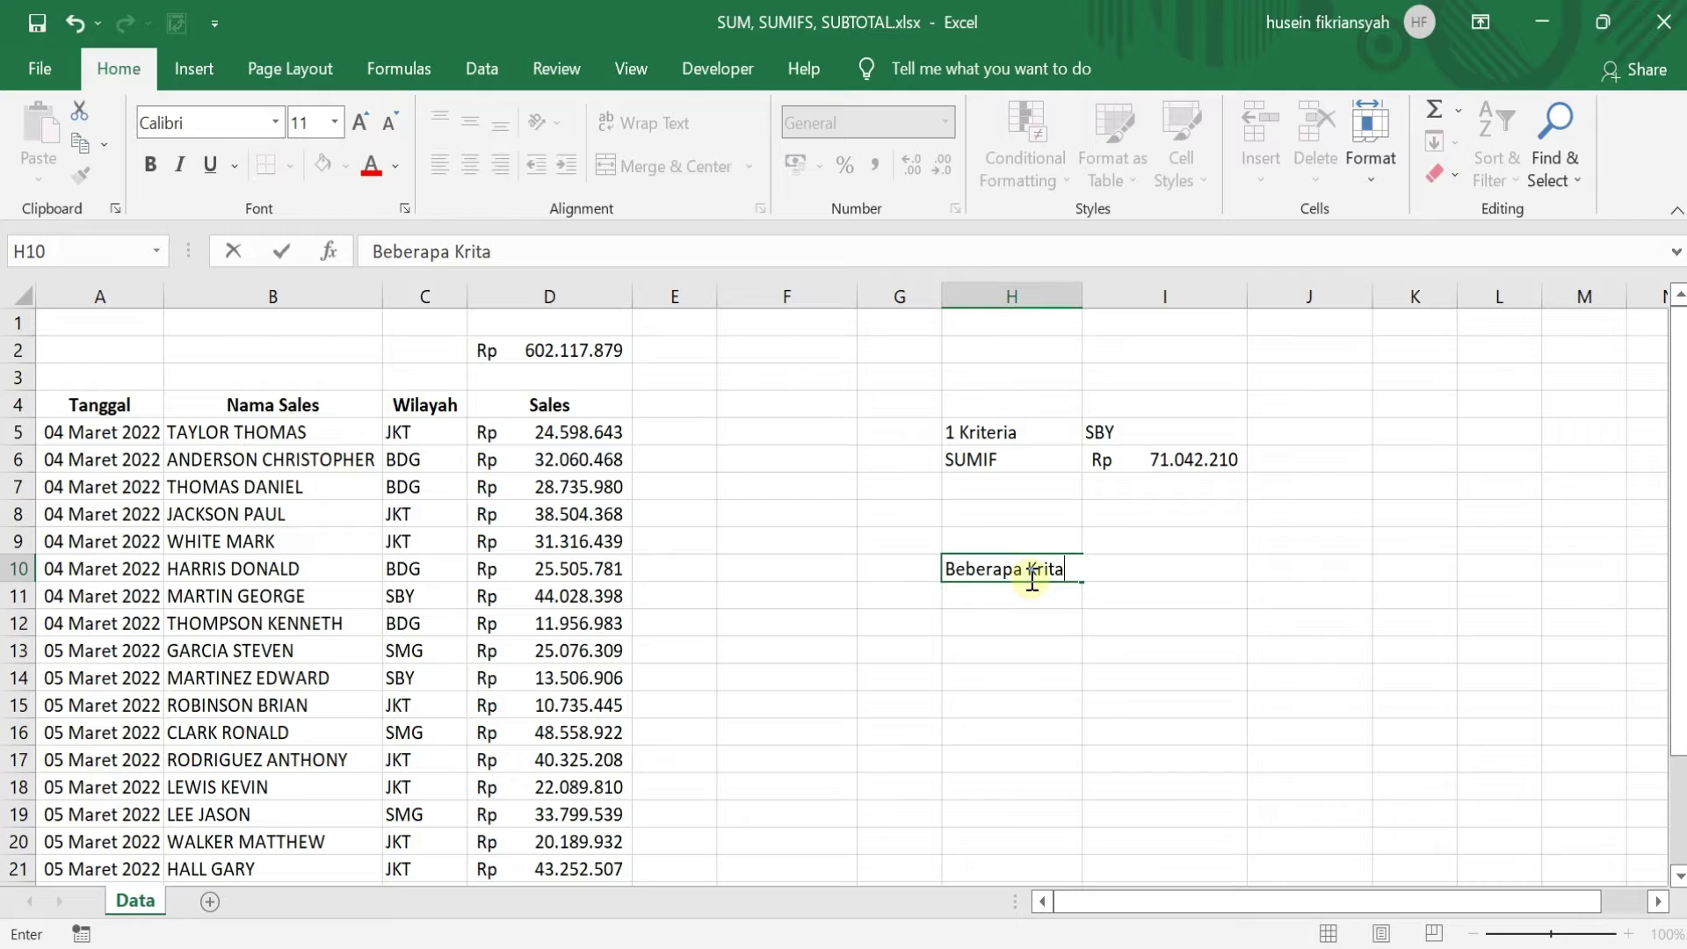
pyautogui.write('eria')
pyautogui.press('Return')
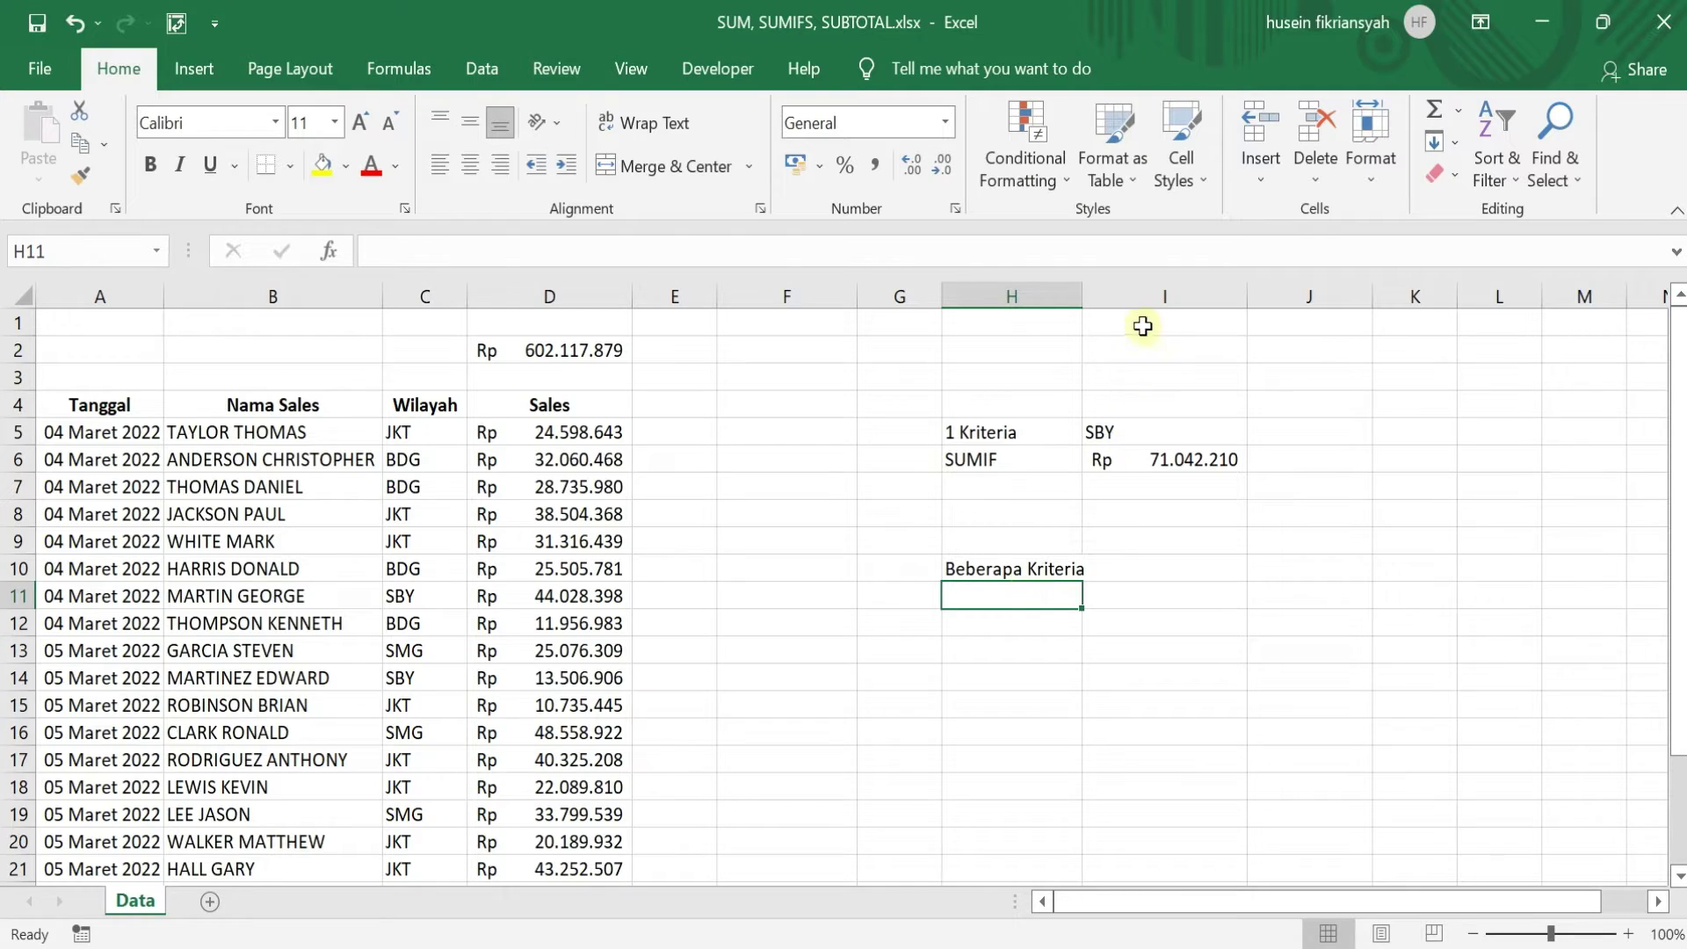
# - Widen column H to fit its text and enter the label "SUMIFS" in I10
pyautogui.doubleClick(1081, 300)
pyautogui.click(1138, 568)
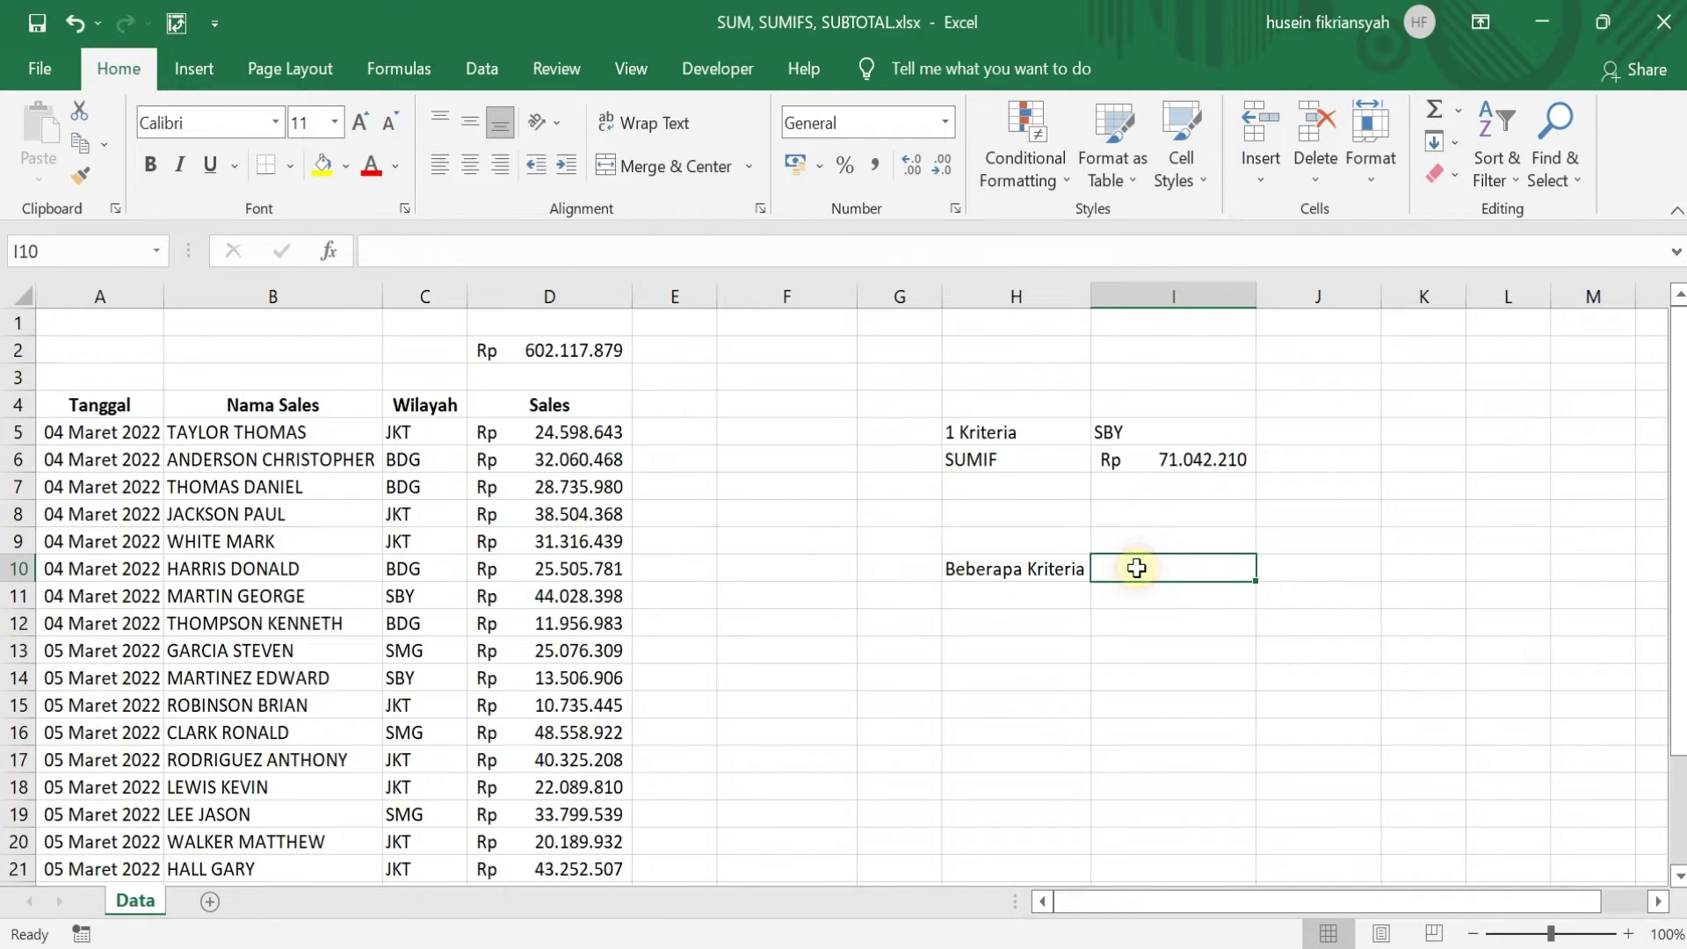
pyautogui.write('SUMIFS')
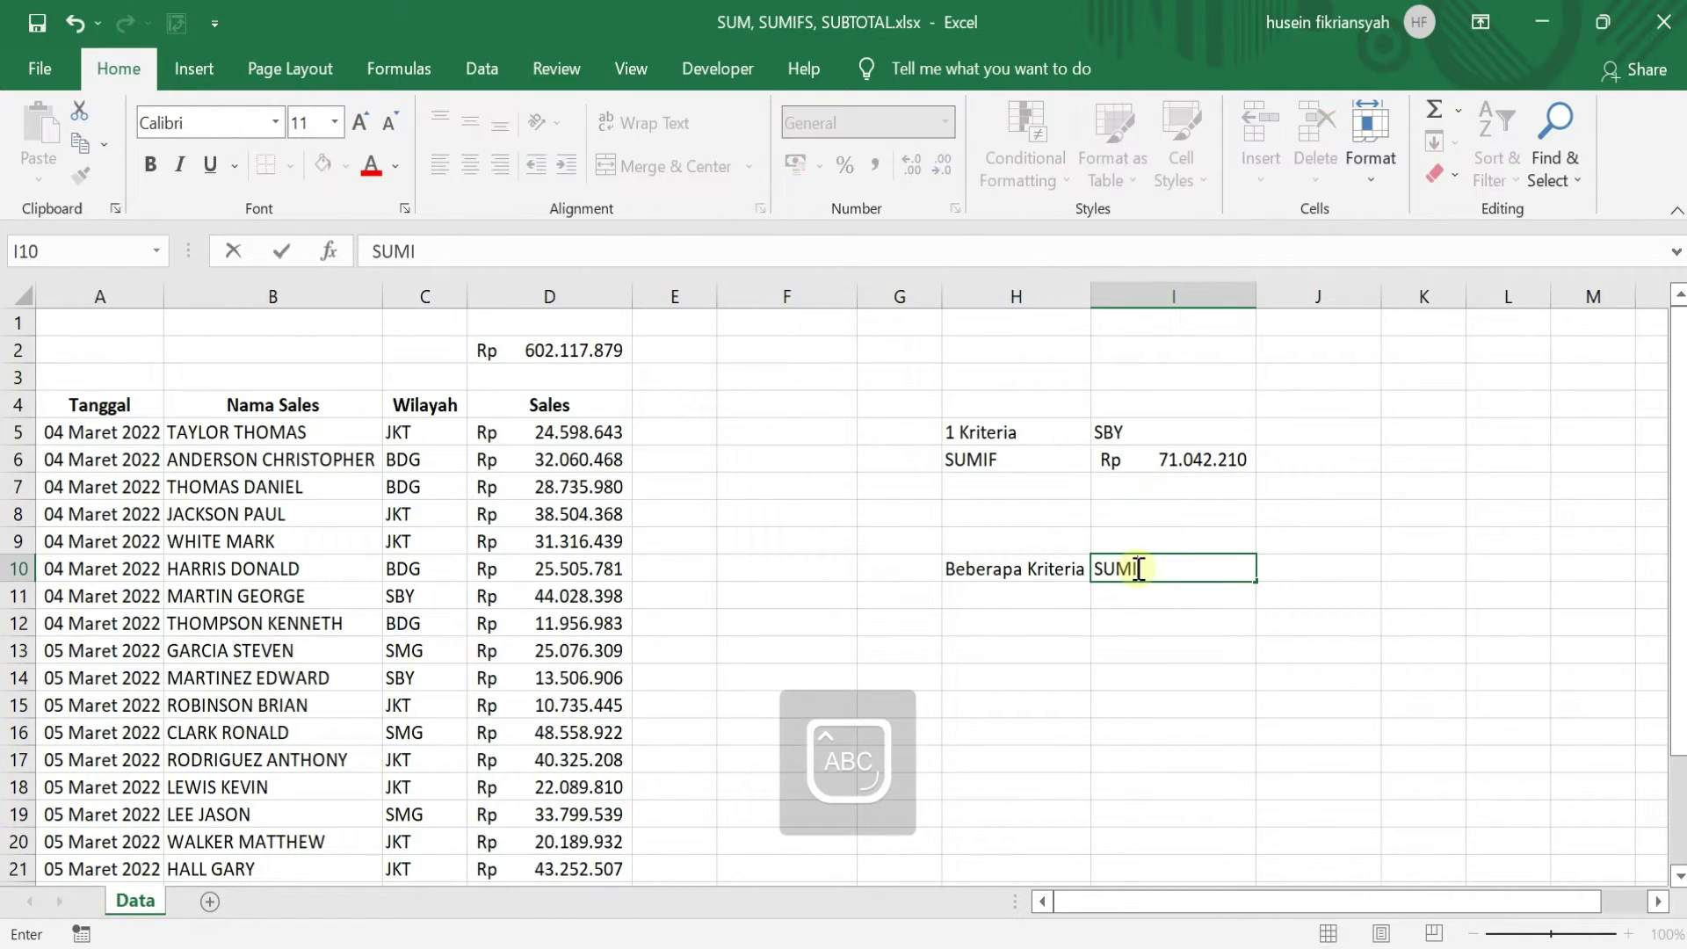
pyautogui.press('Return')
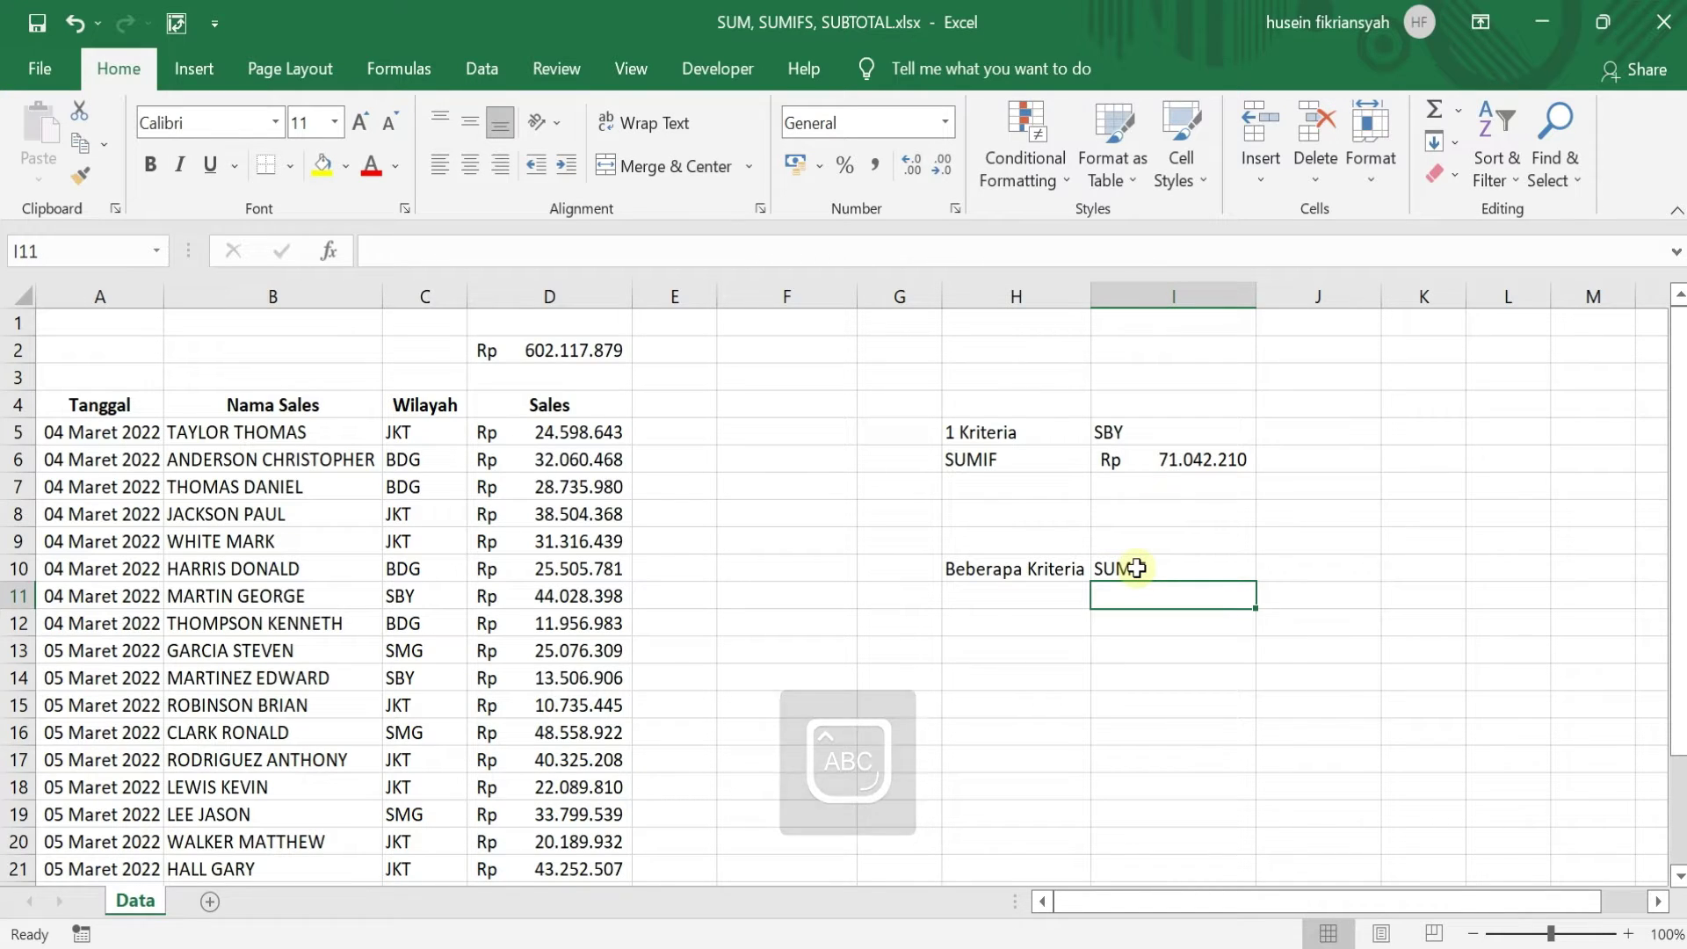
pyautogui.doubleClick(1159, 568)
pyautogui.click(1042, 595)
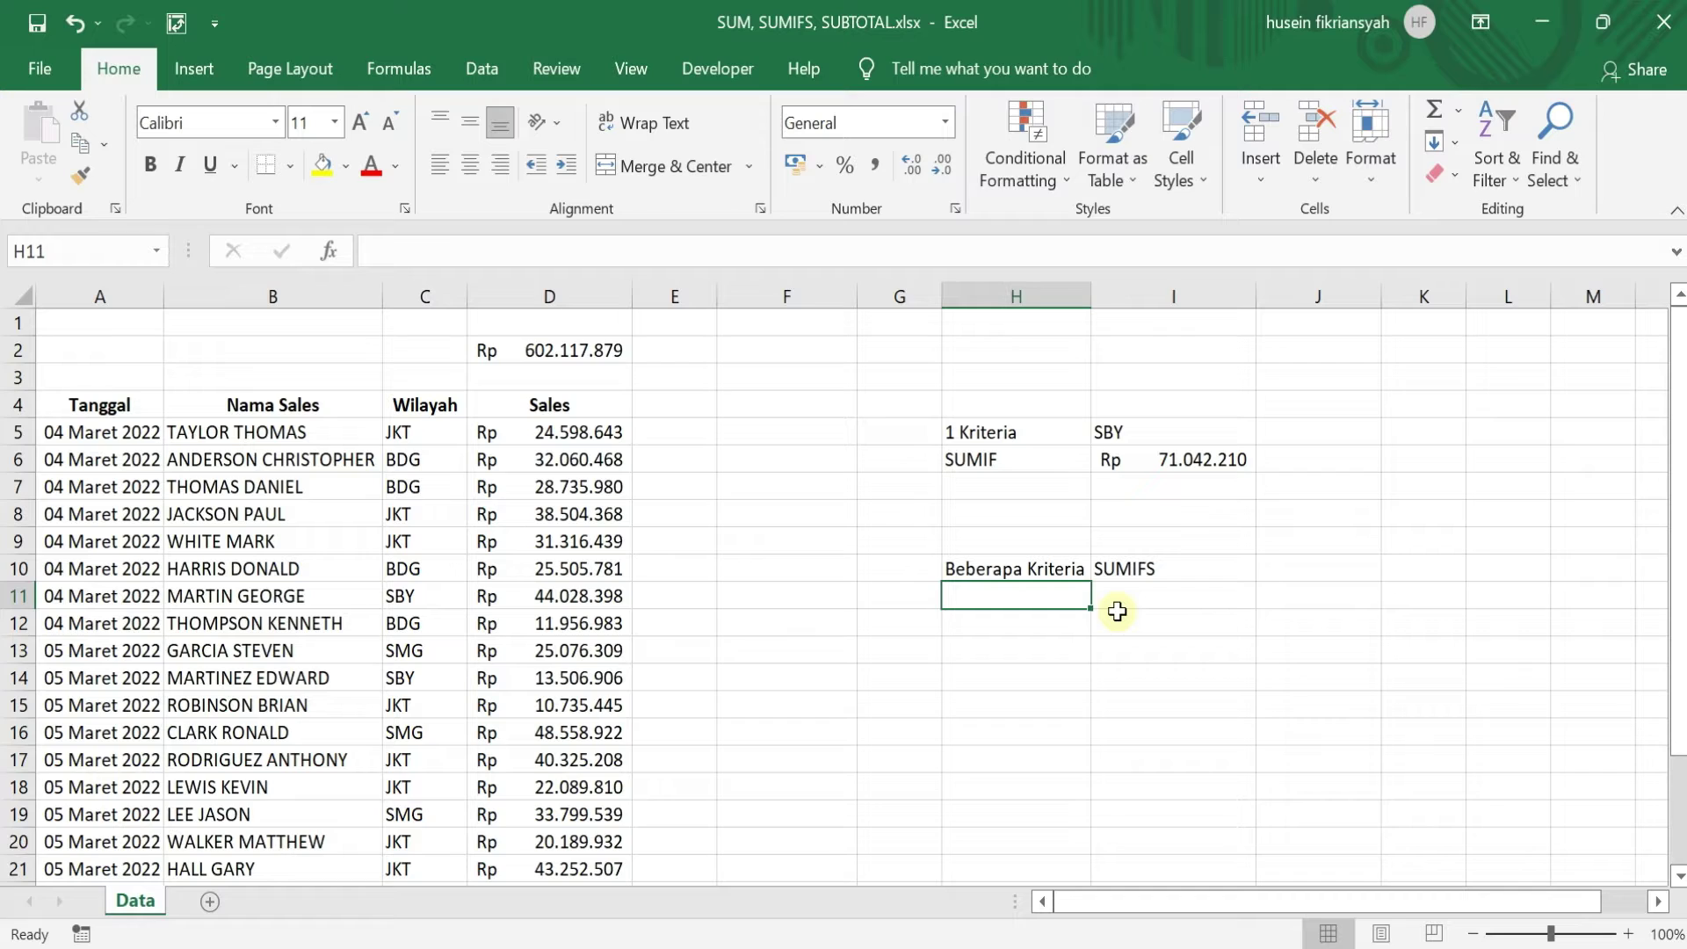
# - Enter JKT in H12 as the Wilayah criterion for the SUMIFS example
pyautogui.click(1143, 428)
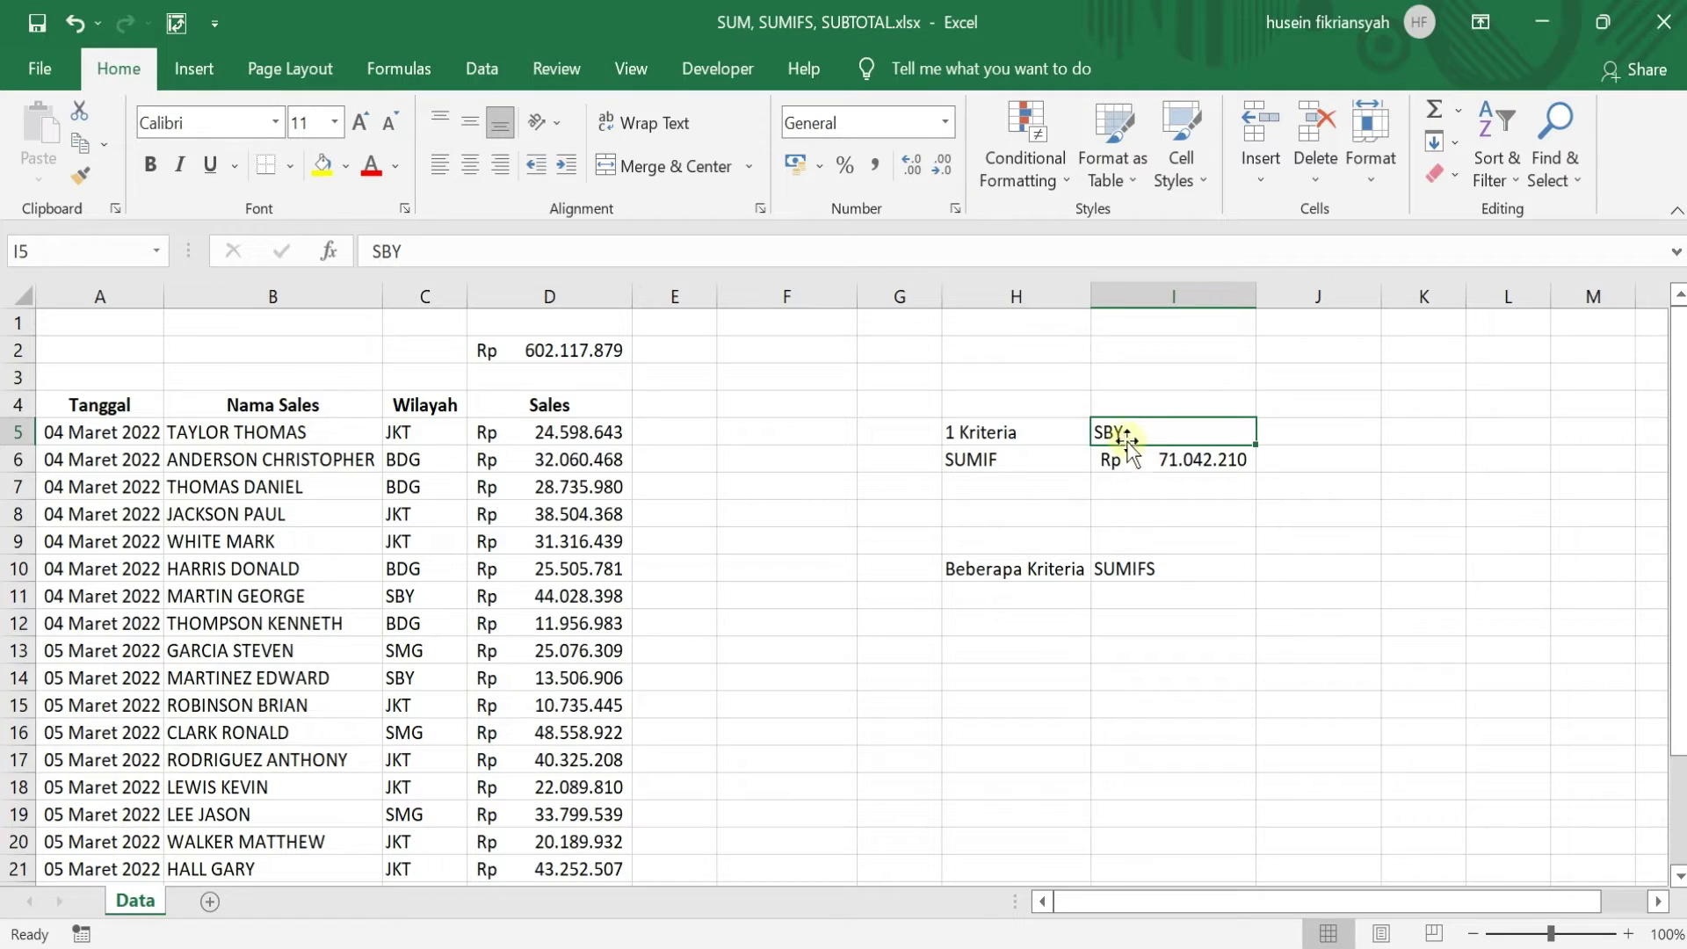
pyautogui.click(1005, 625)
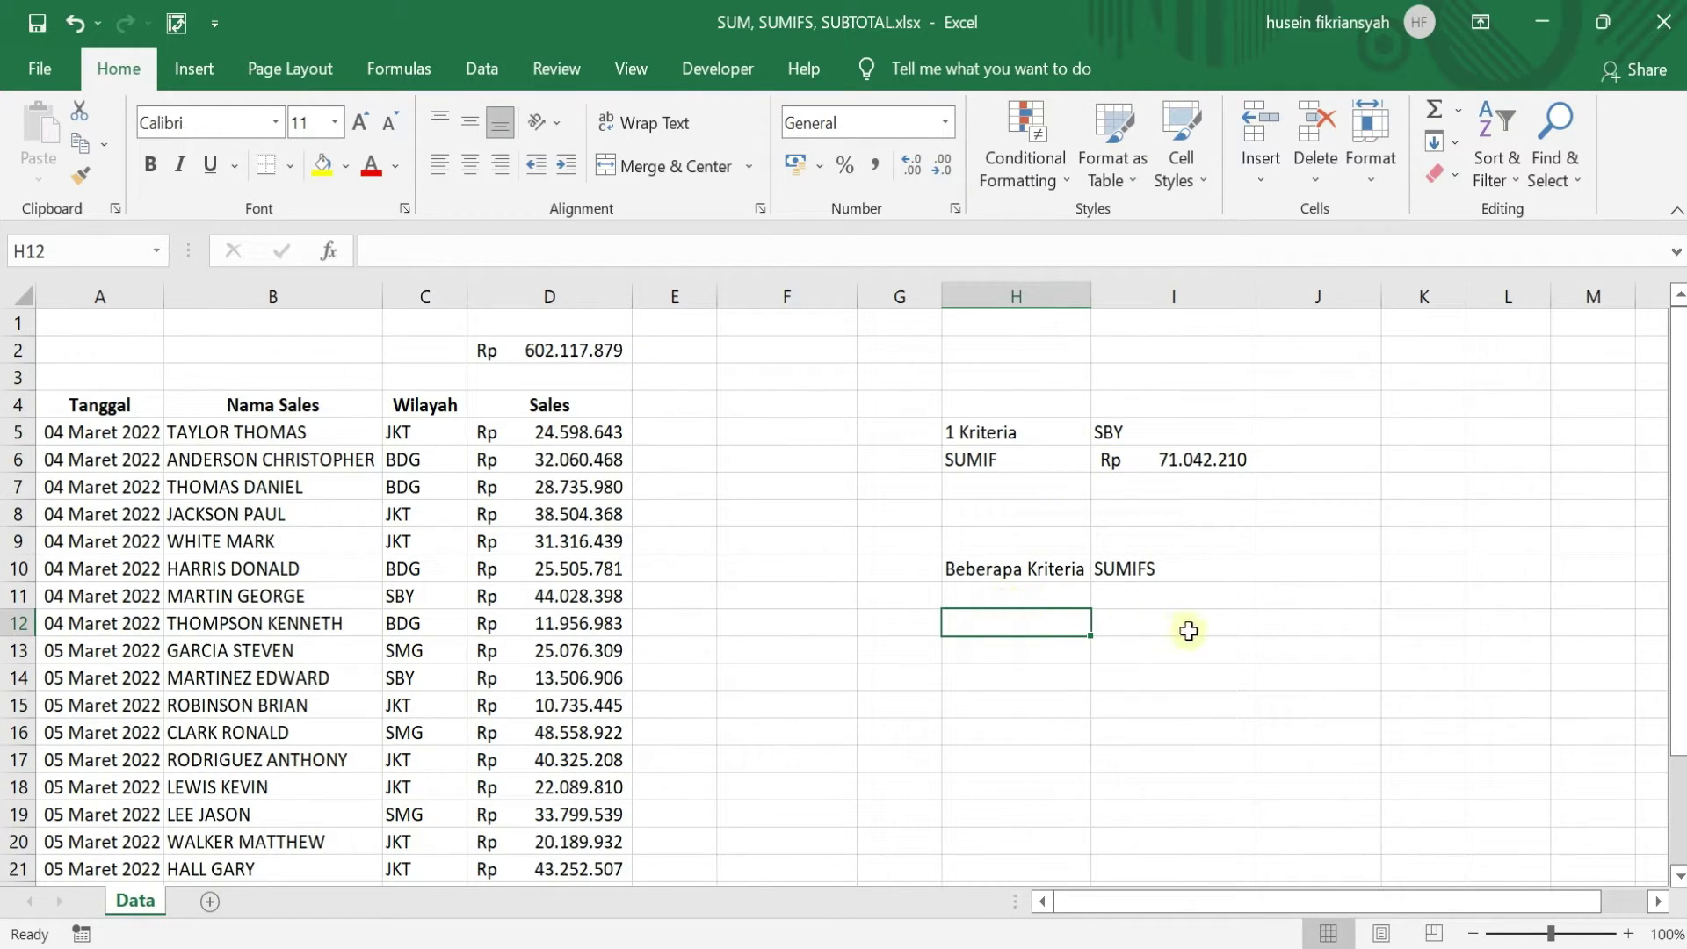
pyautogui.click(1025, 651)
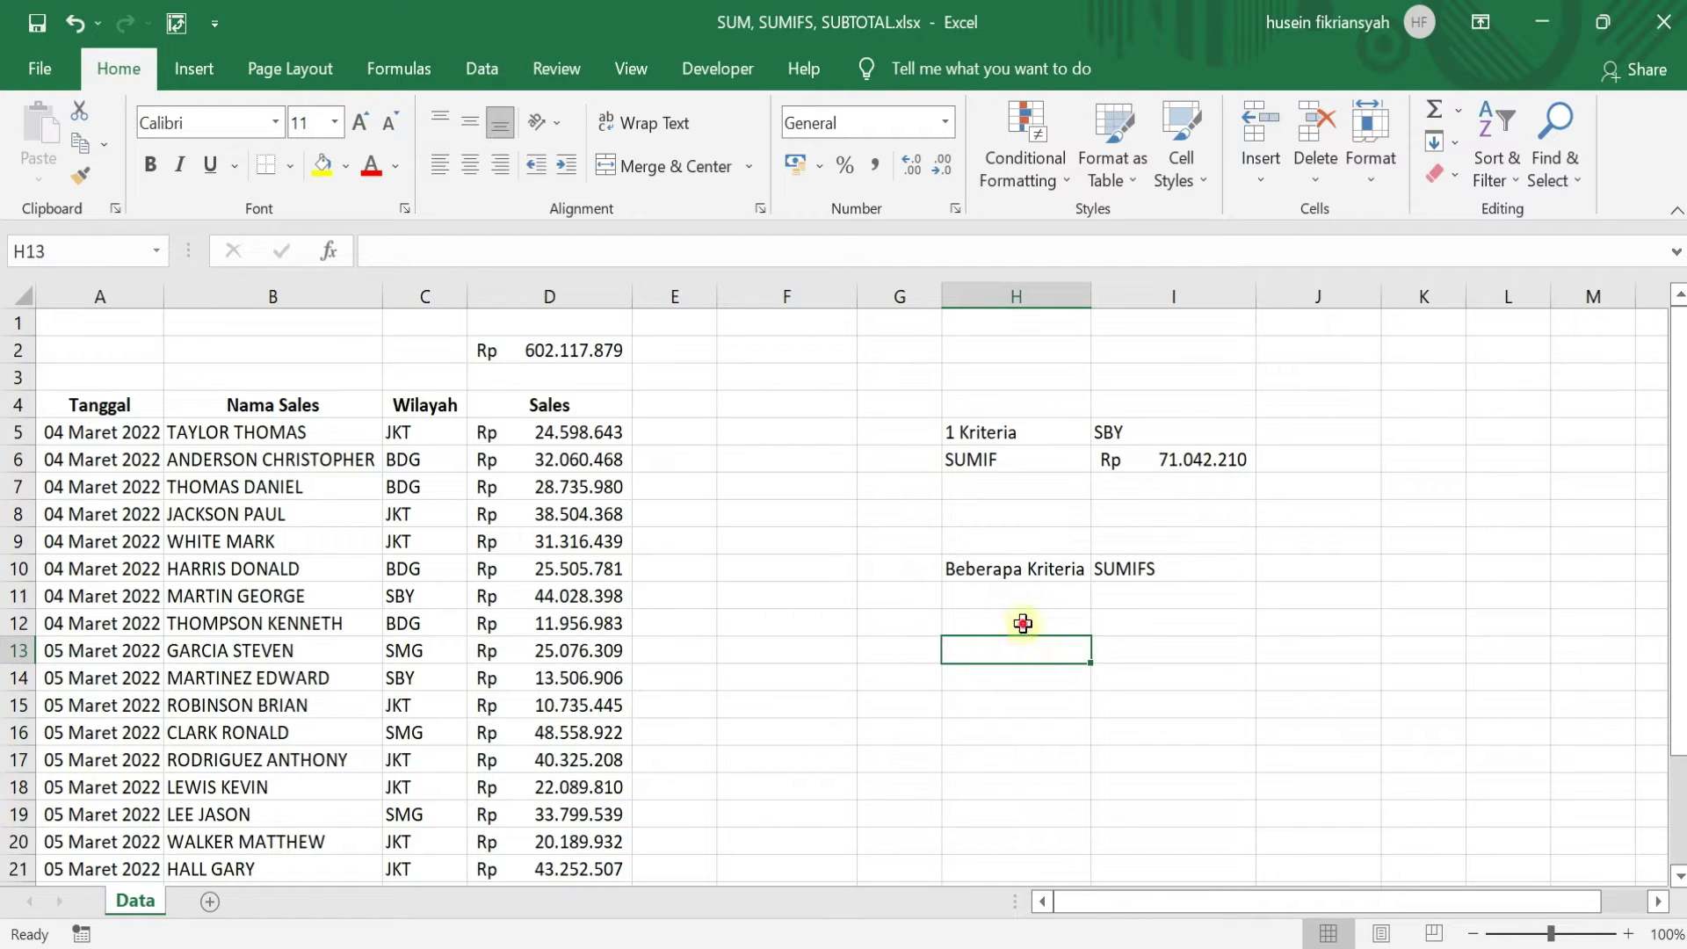
pyautogui.click(1019, 615)
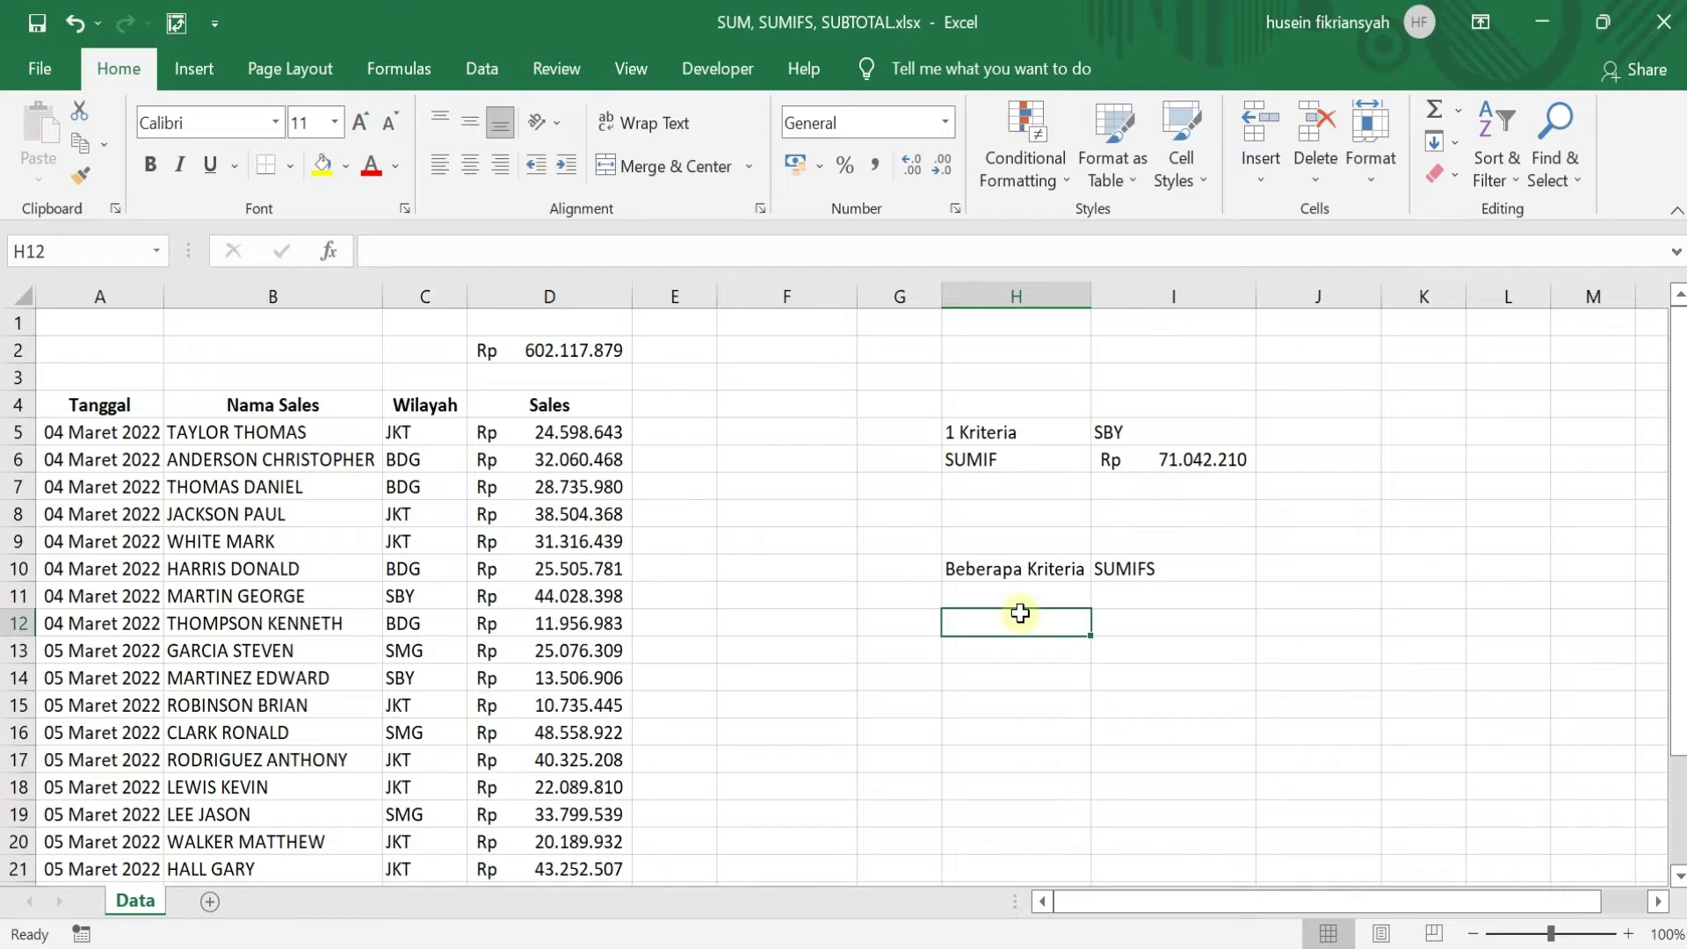
pyautogui.write('JK')
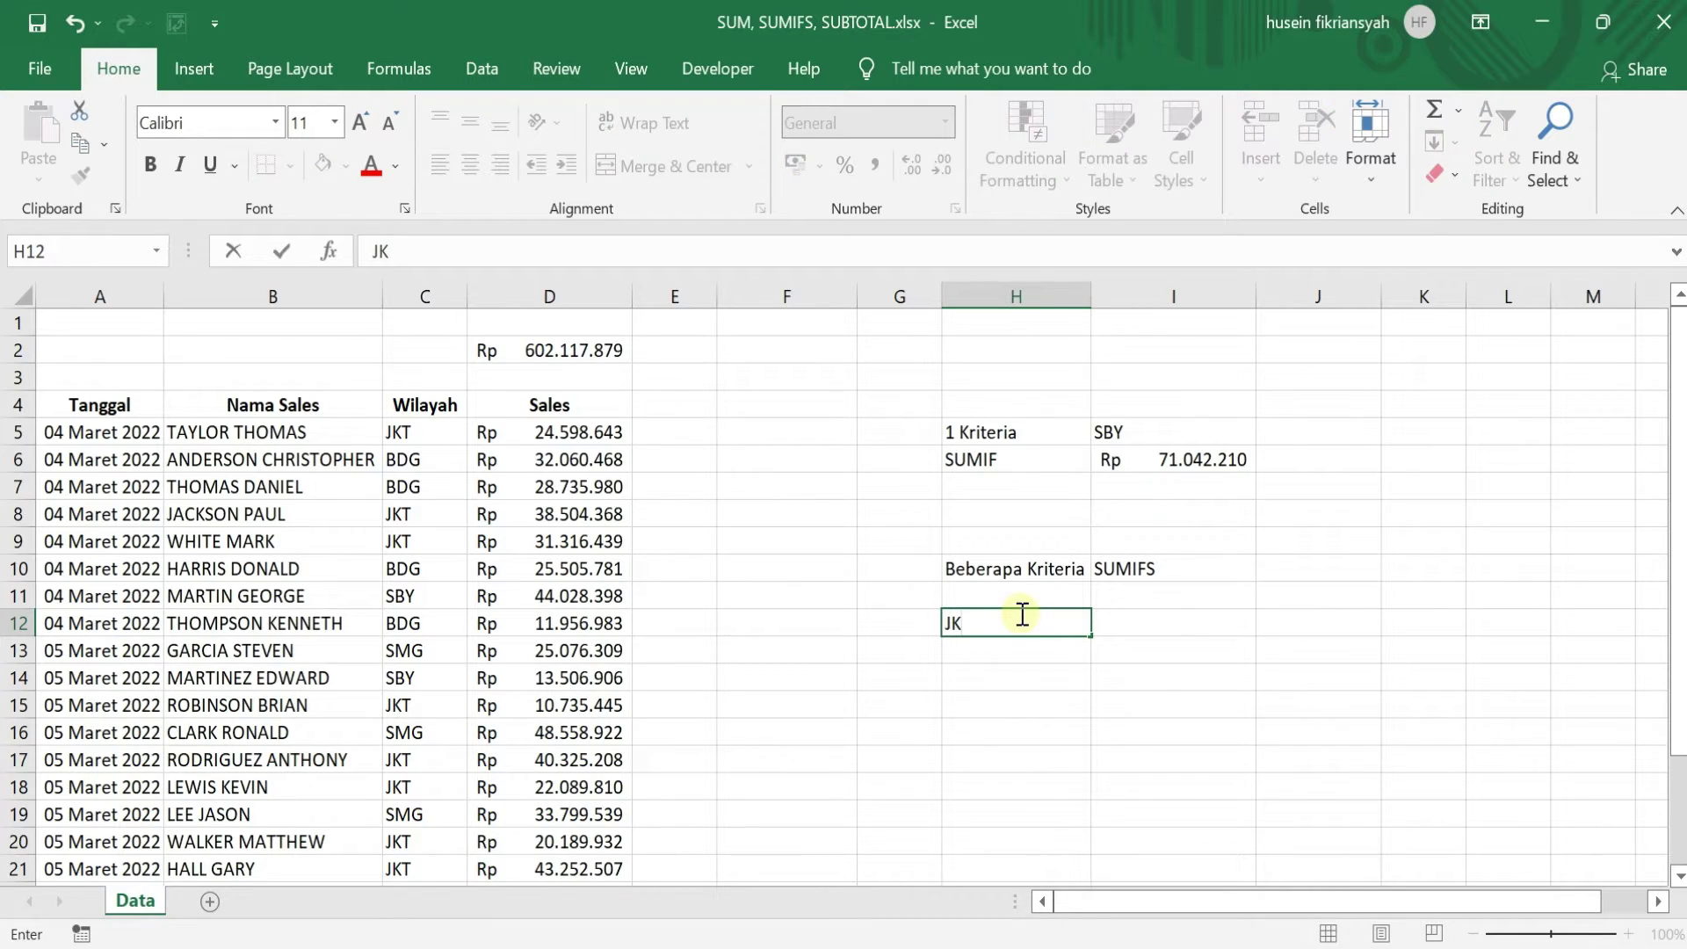
pyautogui.write('T')
pyautogui.press('Return')
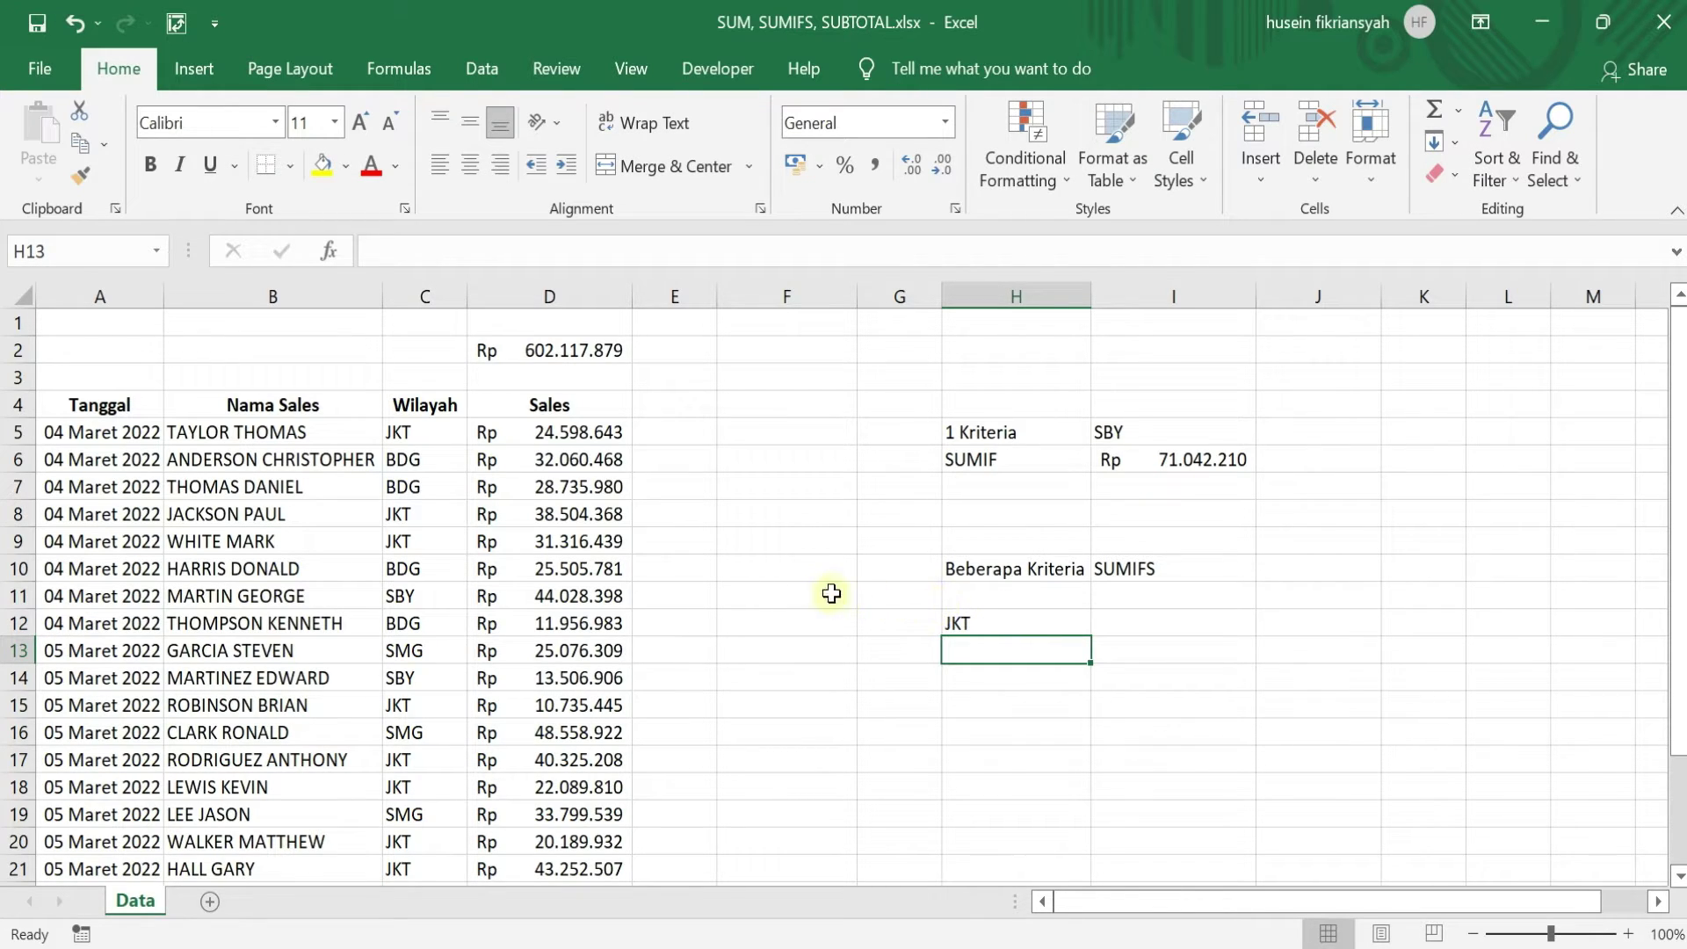
# - Examine the Tanggal and Wilayah values down the sales records to row 26, including the JKT record in row 23
pyautogui.scroll(-5, 346, 624)
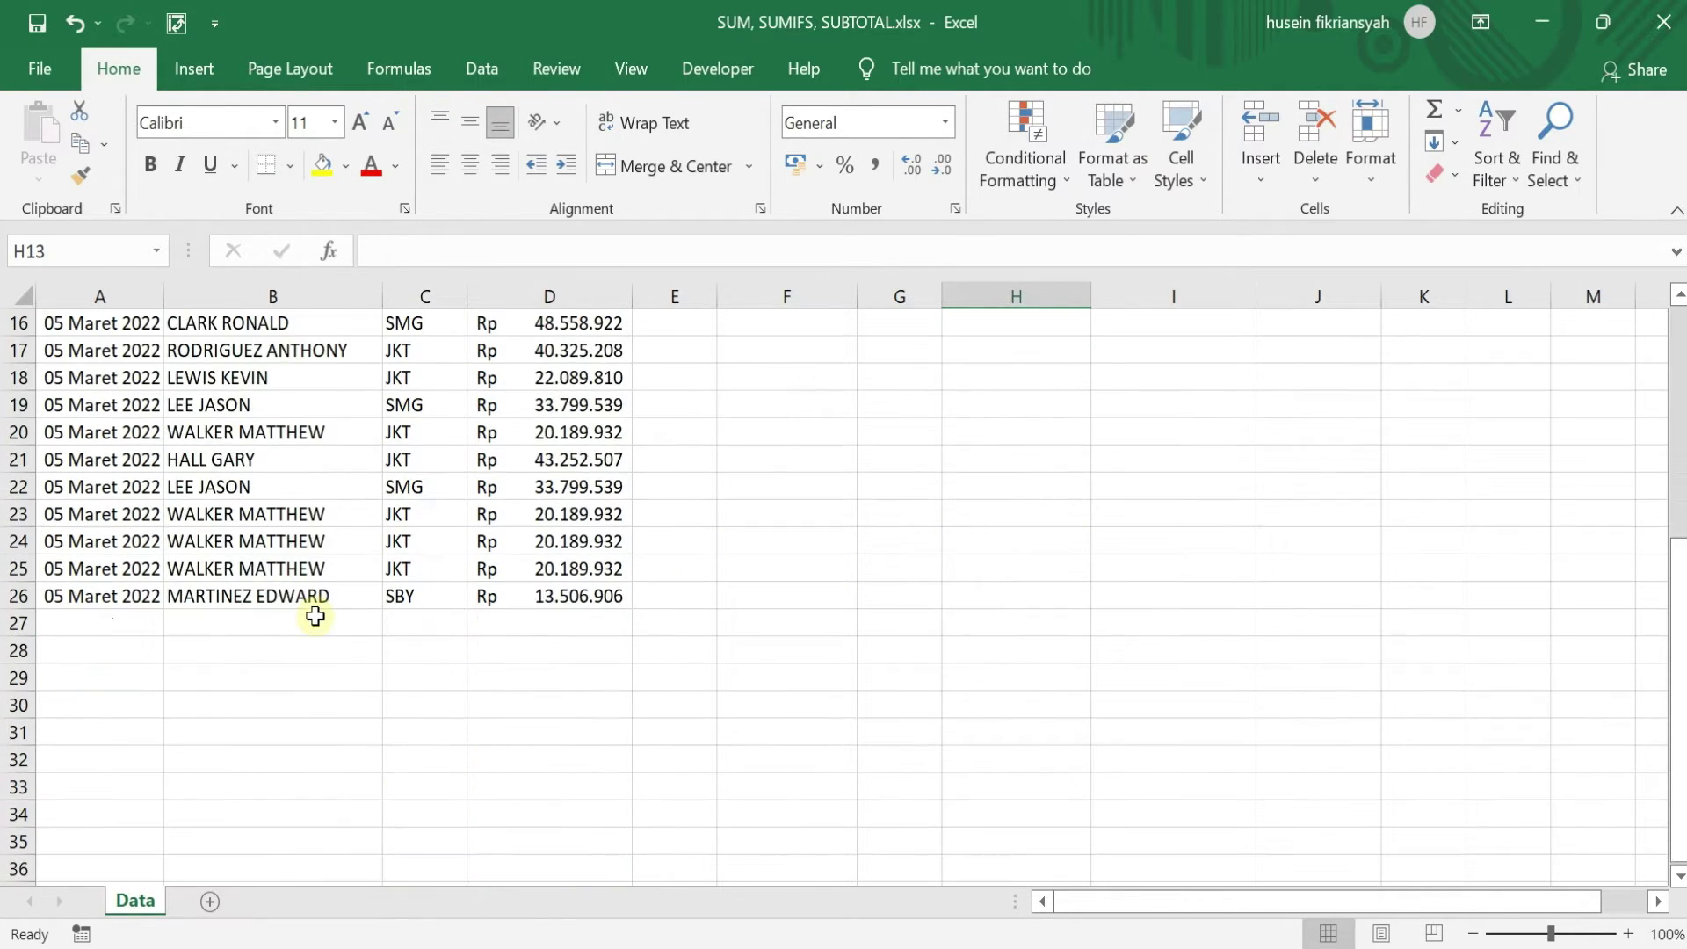
pyautogui.scroll(3, 316, 614)
pyautogui.scroll(2, 237, 595)
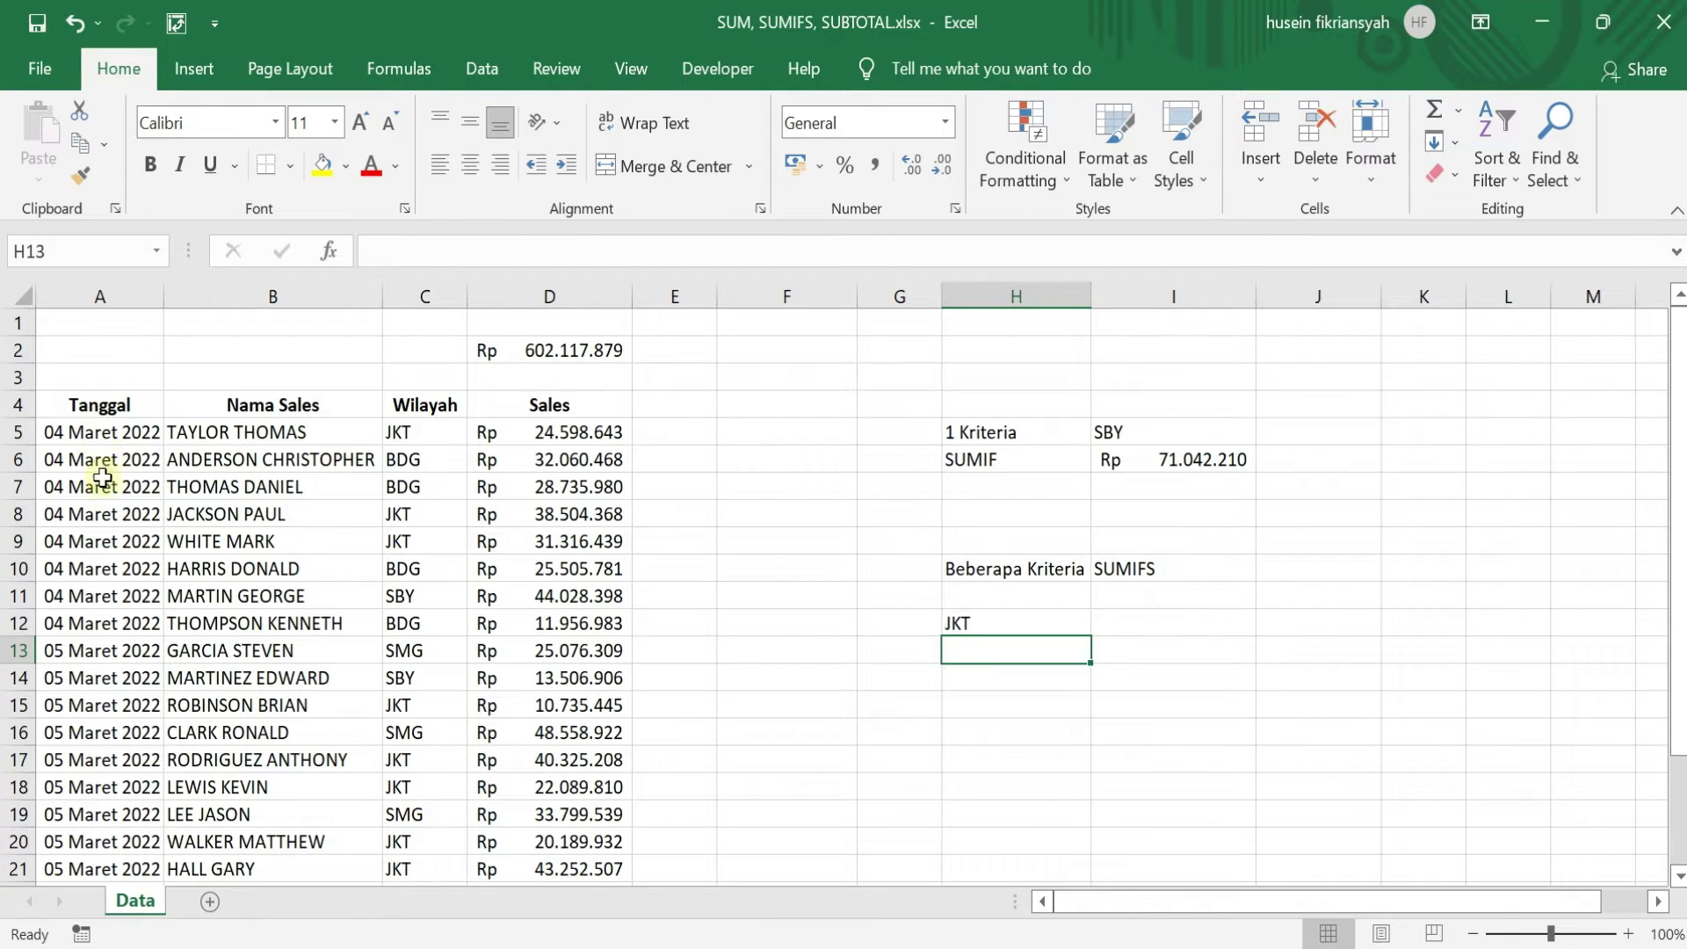
pyautogui.scroll(-1, 365, 565)
pyautogui.scroll(1, 369, 563)
pyautogui.scroll(-4, 372, 581)
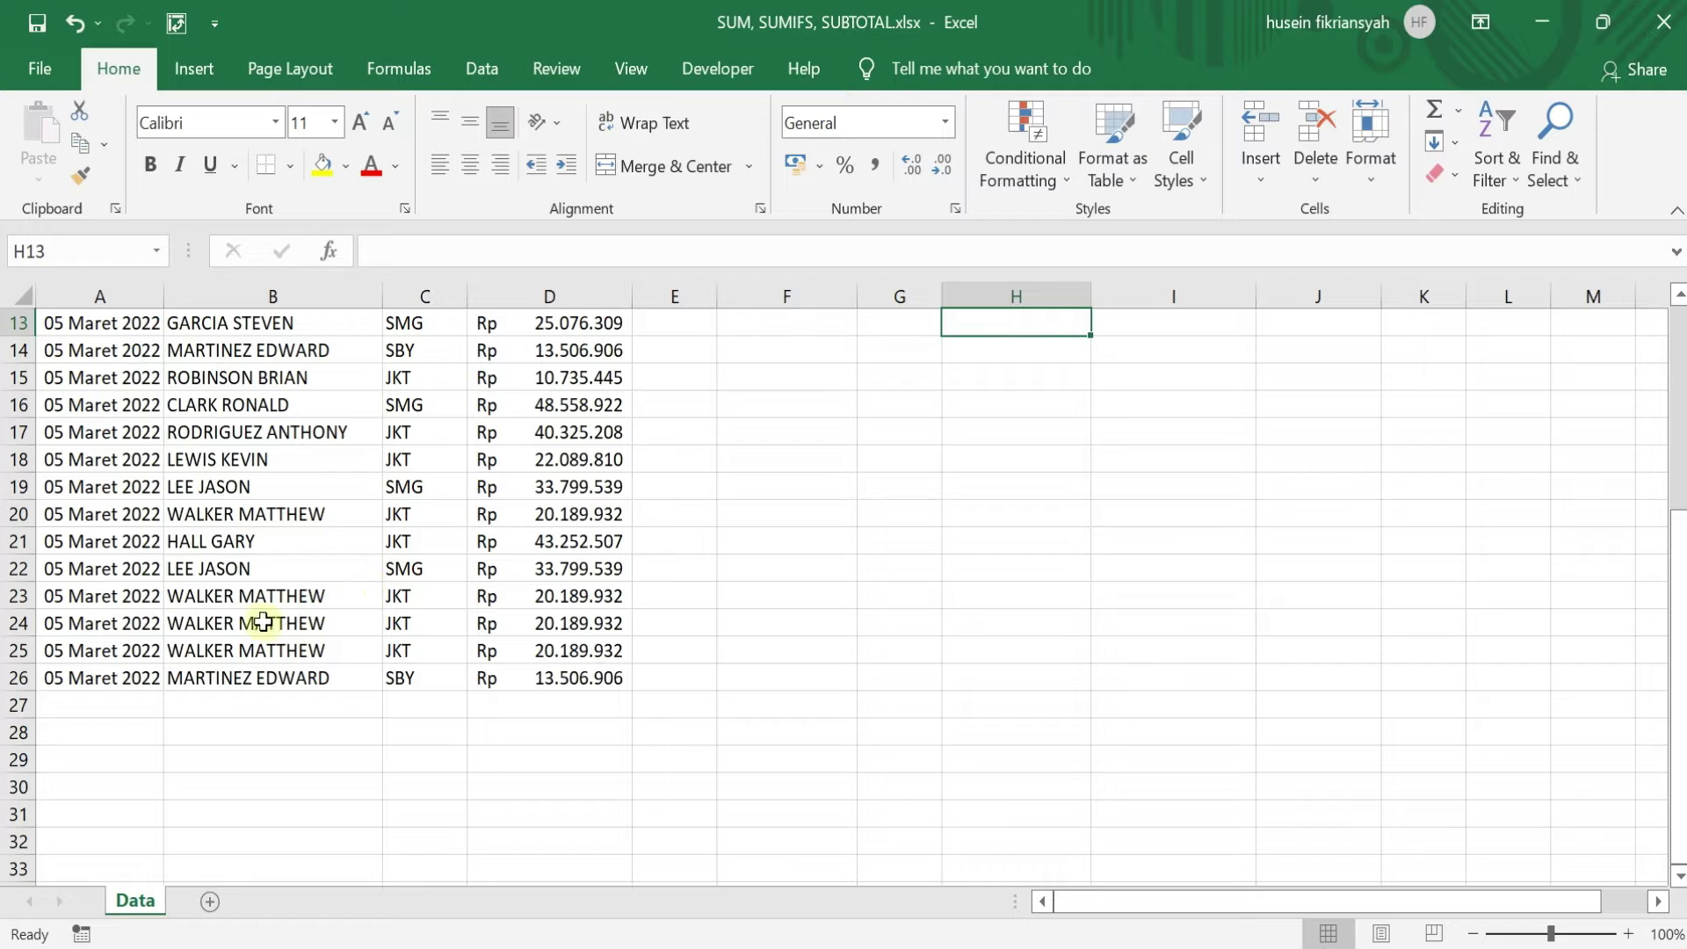
pyautogui.moveTo(182, 597); pyautogui.dragTo(604, 586)
pyautogui.scroll(4, 369, 527)
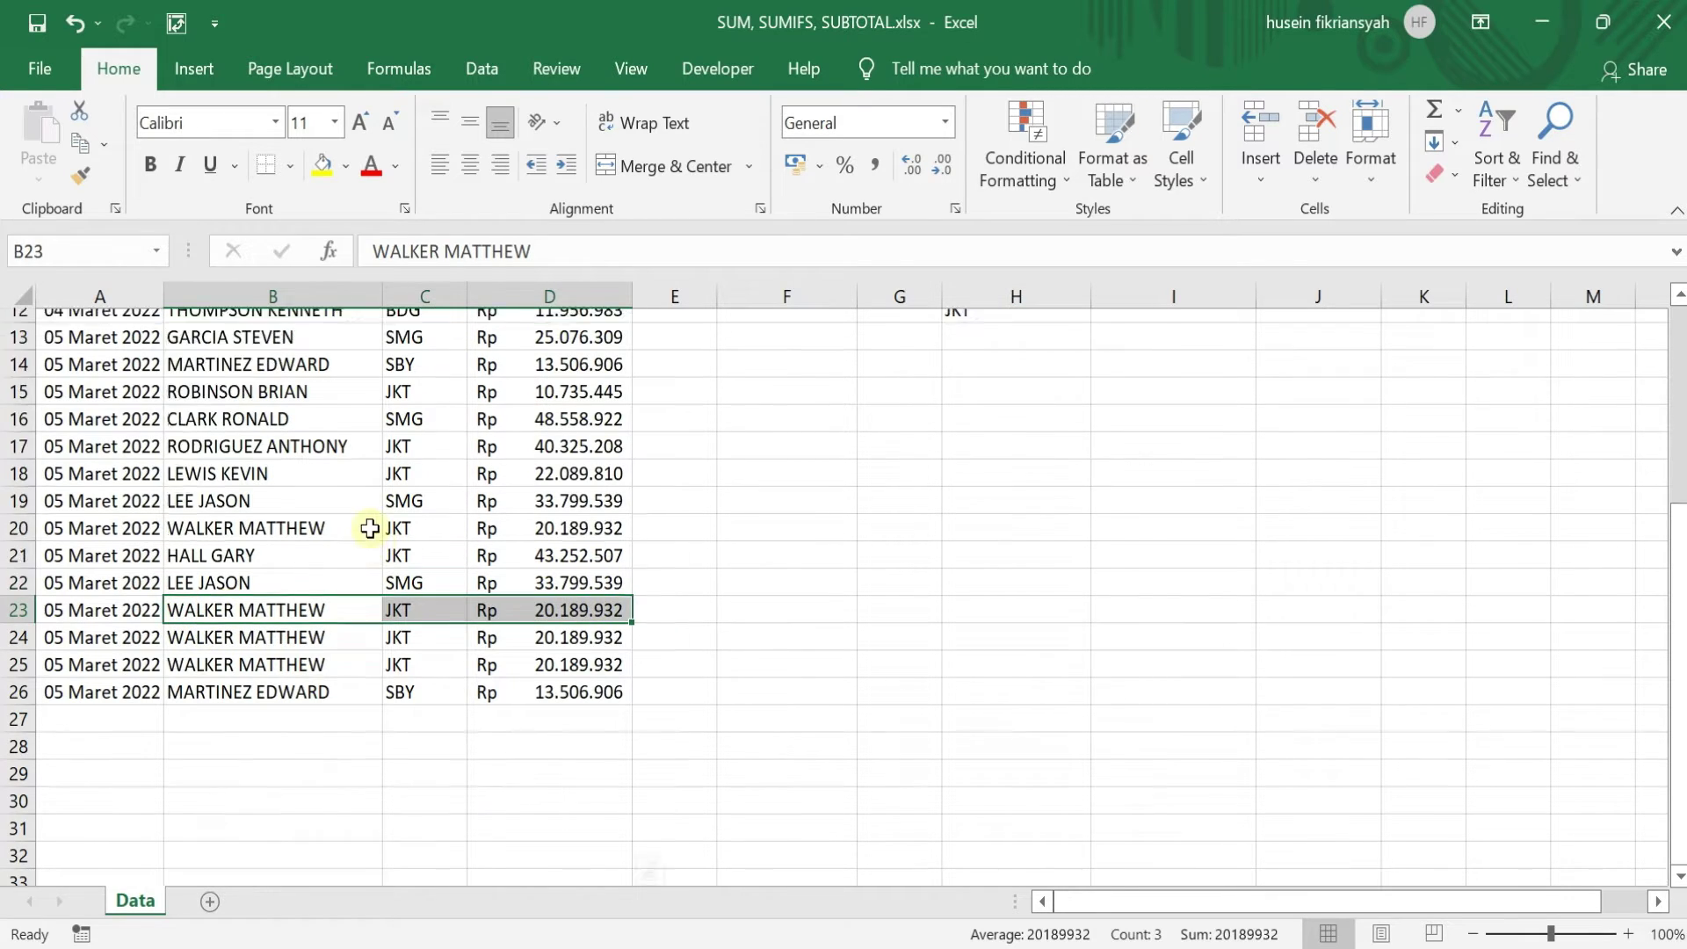
# - Enter the date 04/03/2022 in H13 as the second criterion below JKT
pyautogui.click(983, 626)
pyautogui.click(990, 650)
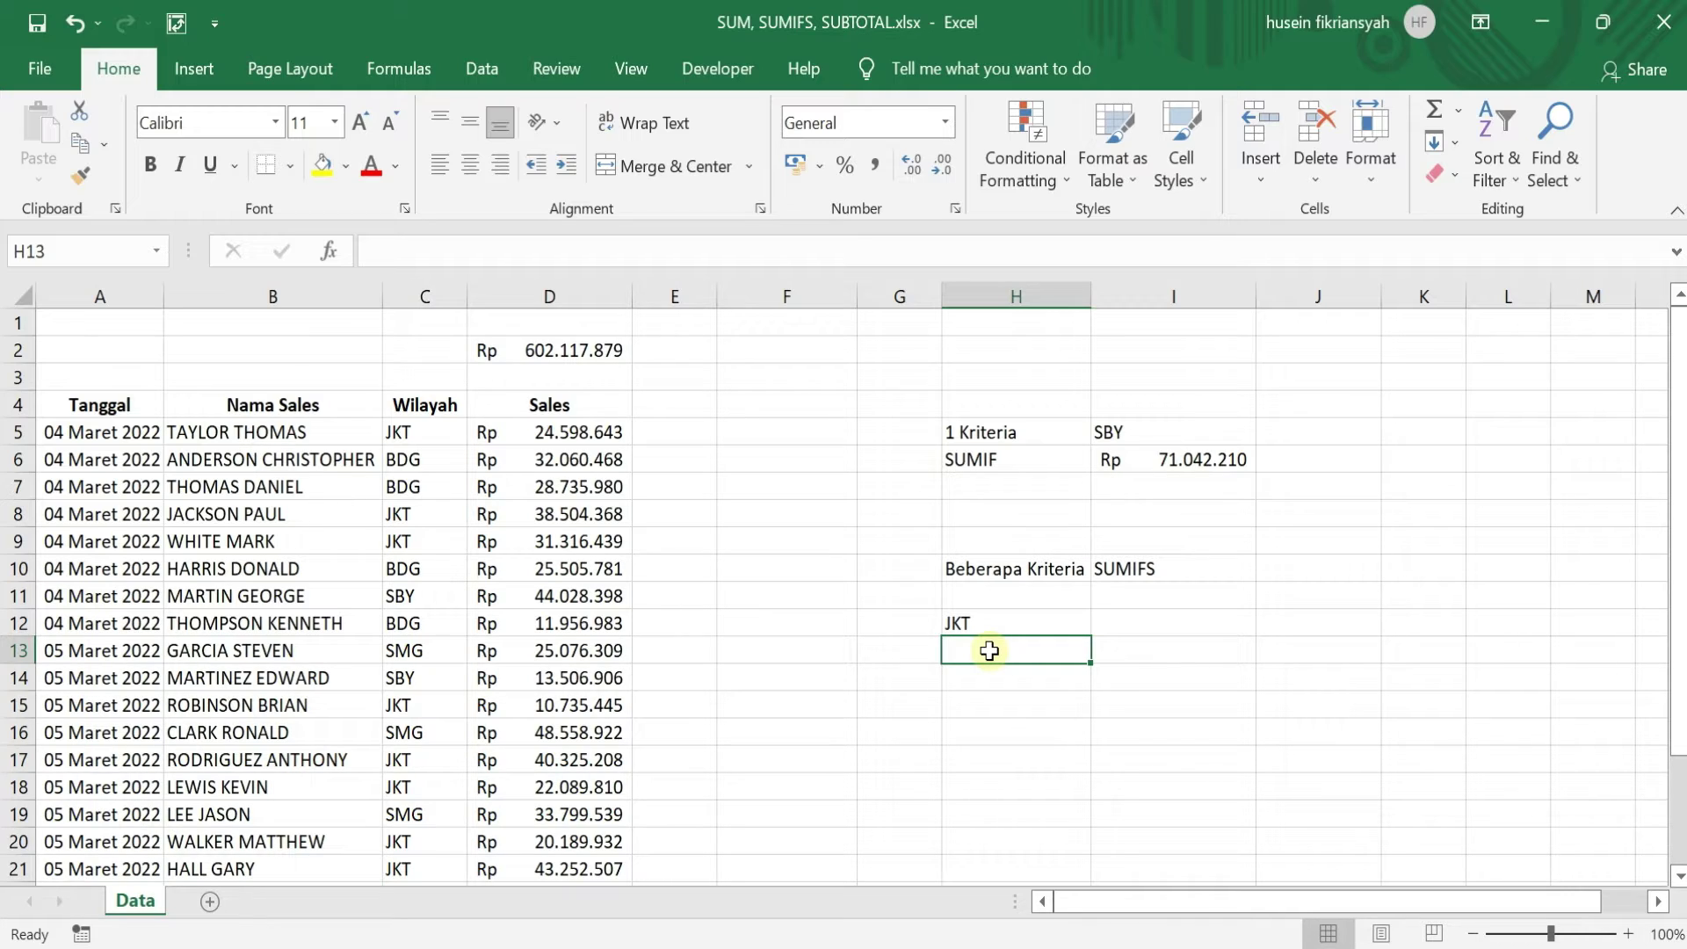
pyautogui.write('04')
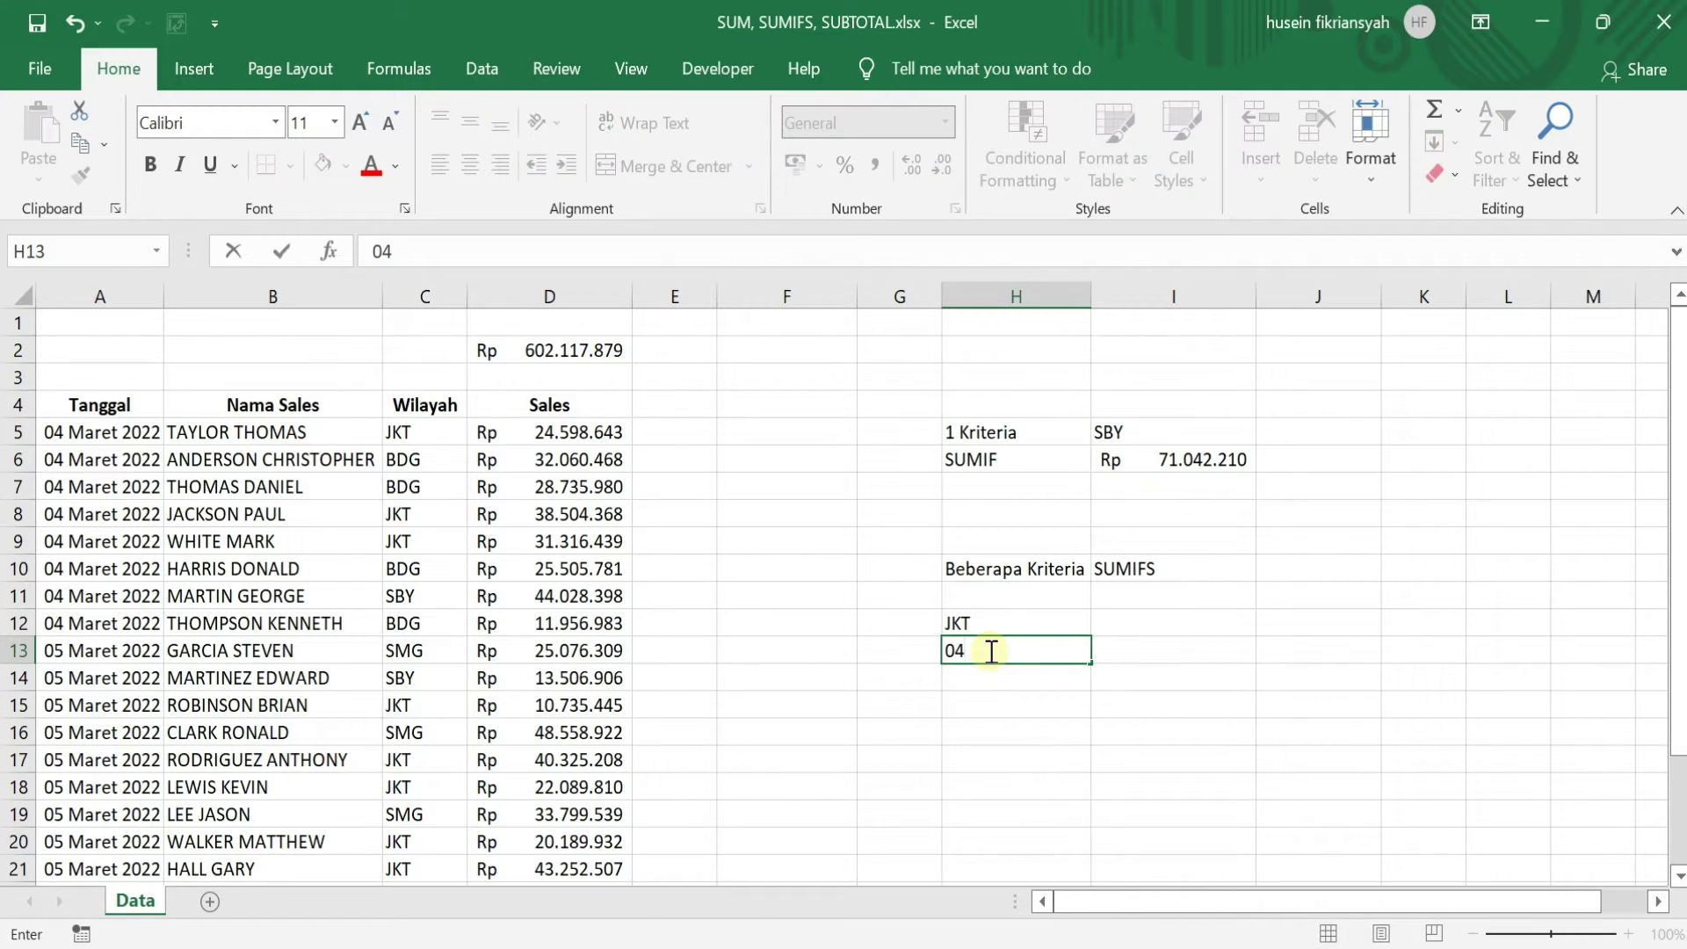
pyautogui.write('/03/2022')
pyautogui.press('Return')
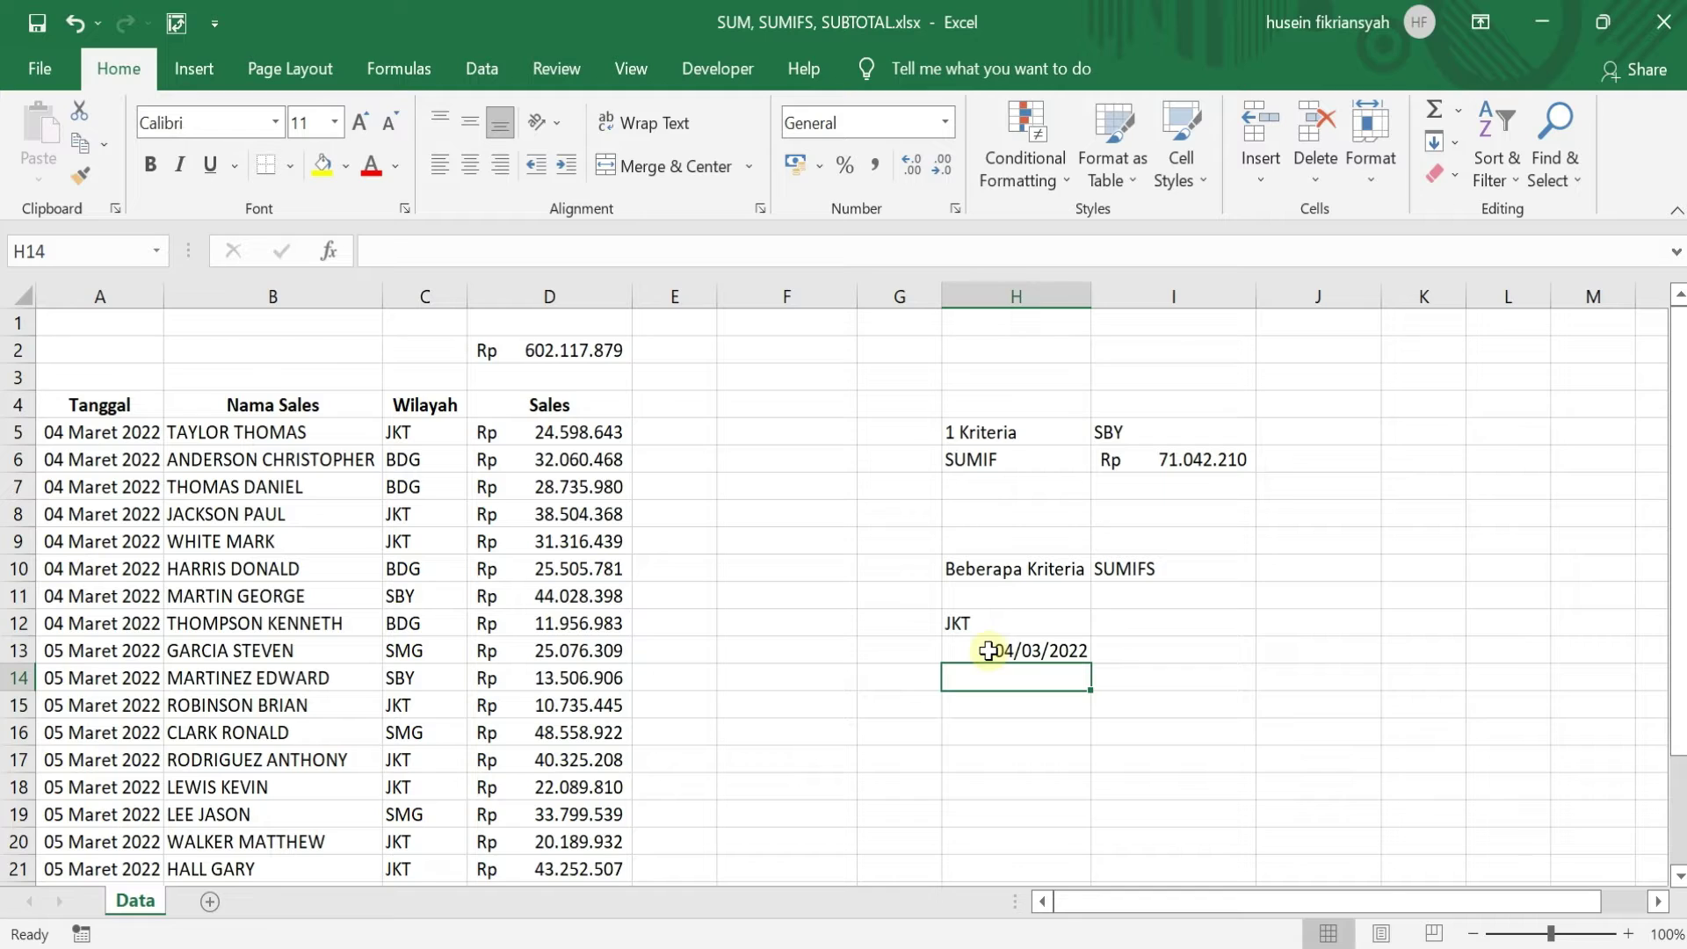
# - Copy the date format of A5 to H13 and left-align the date there
pyautogui.click(98, 432)
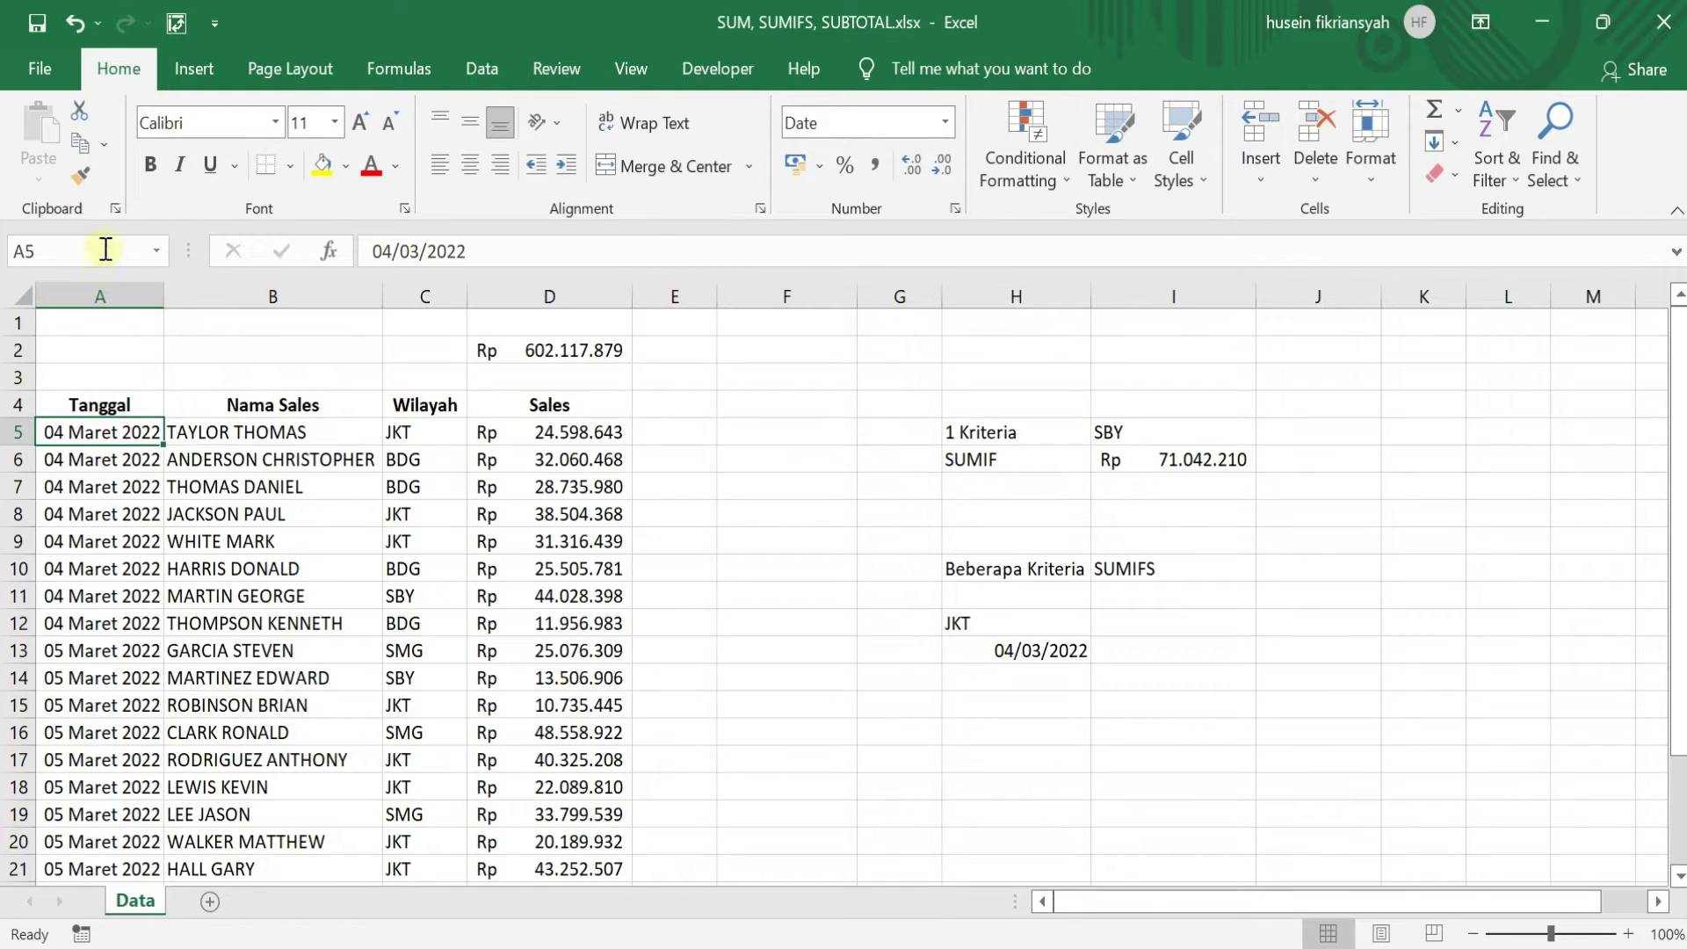
pyautogui.click(81, 176)
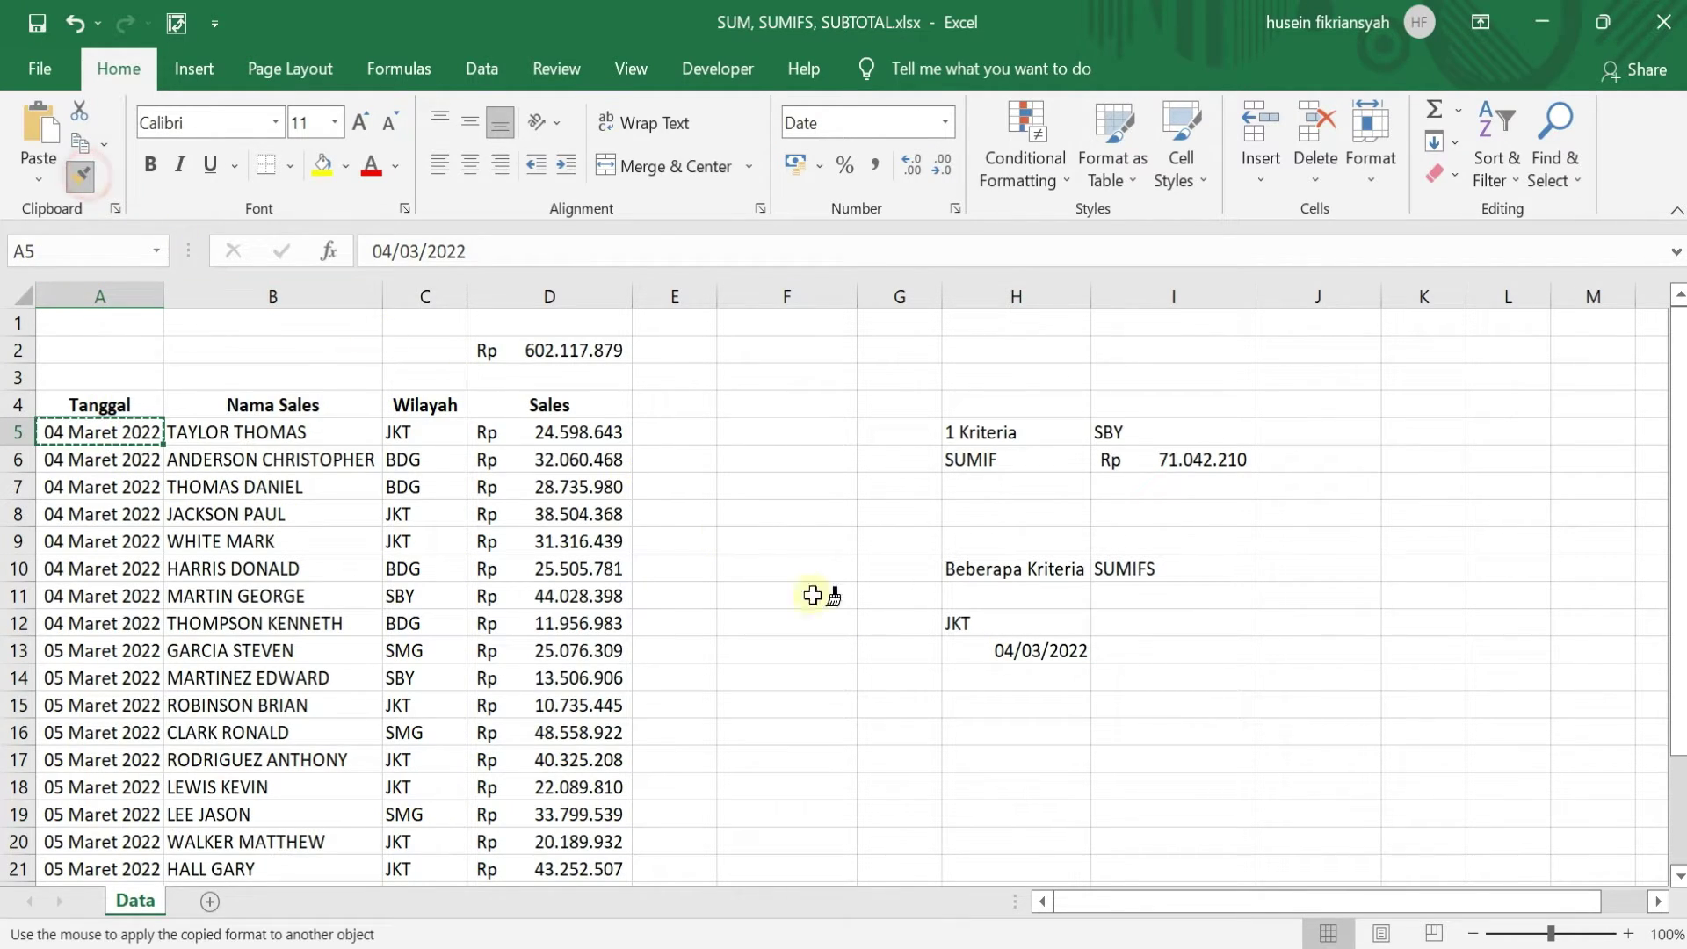
pyautogui.click(997, 650)
pyautogui.click(1175, 694)
pyautogui.click(1023, 646)
pyautogui.click(440, 164)
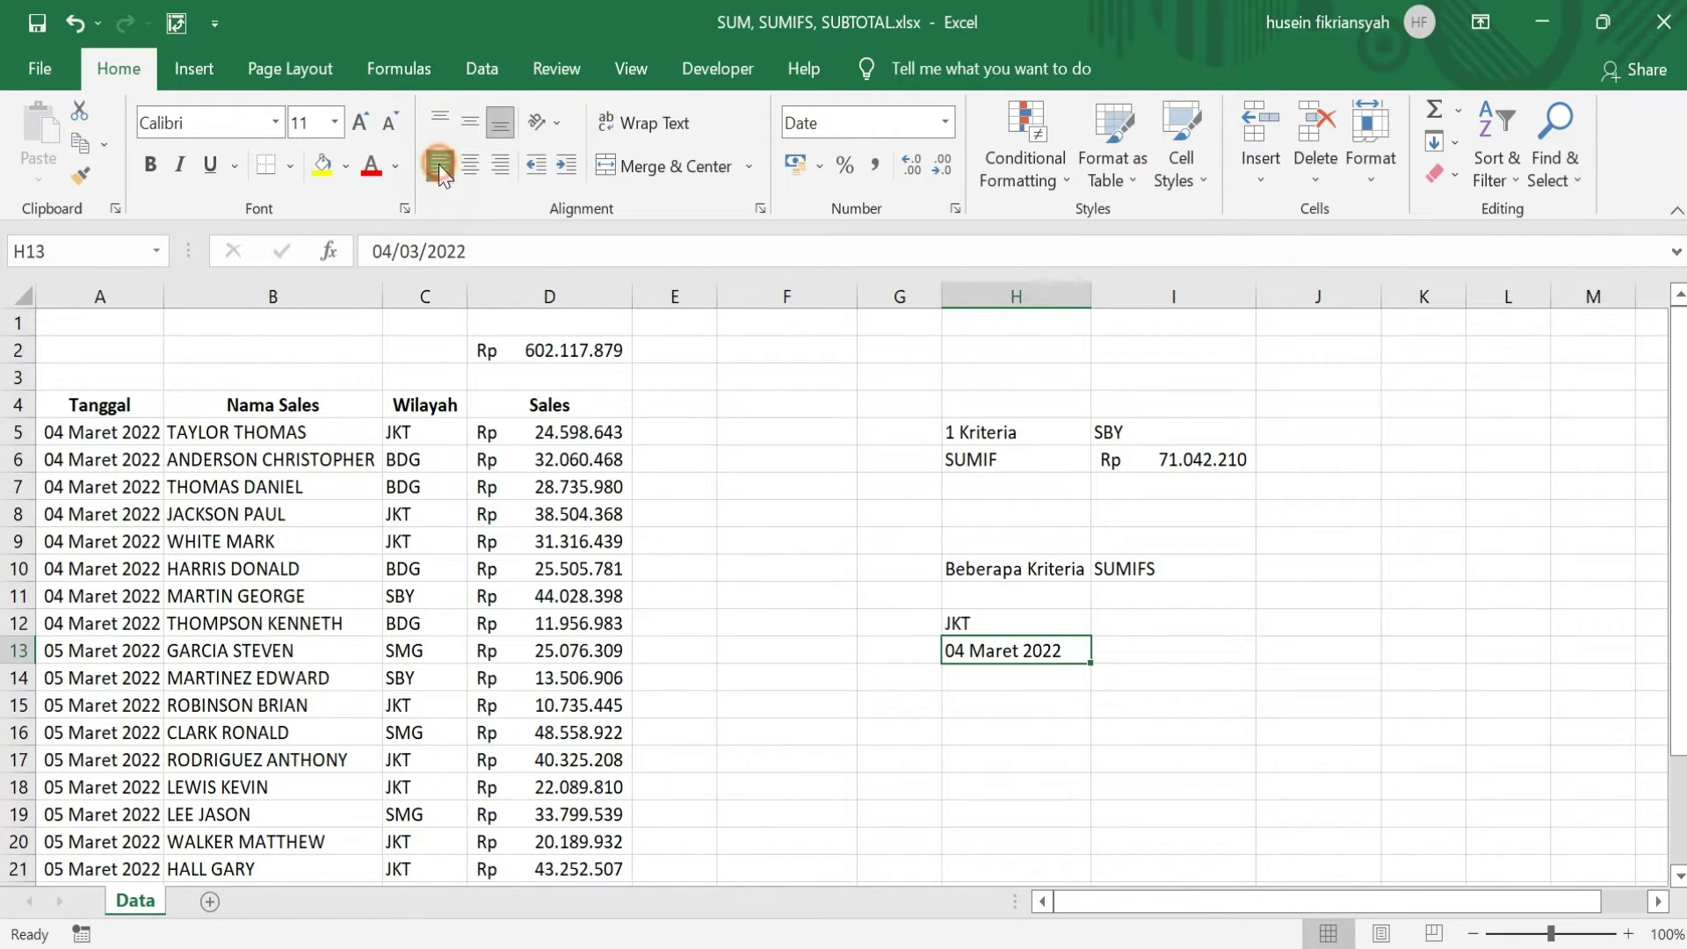
pyautogui.click(1098, 703)
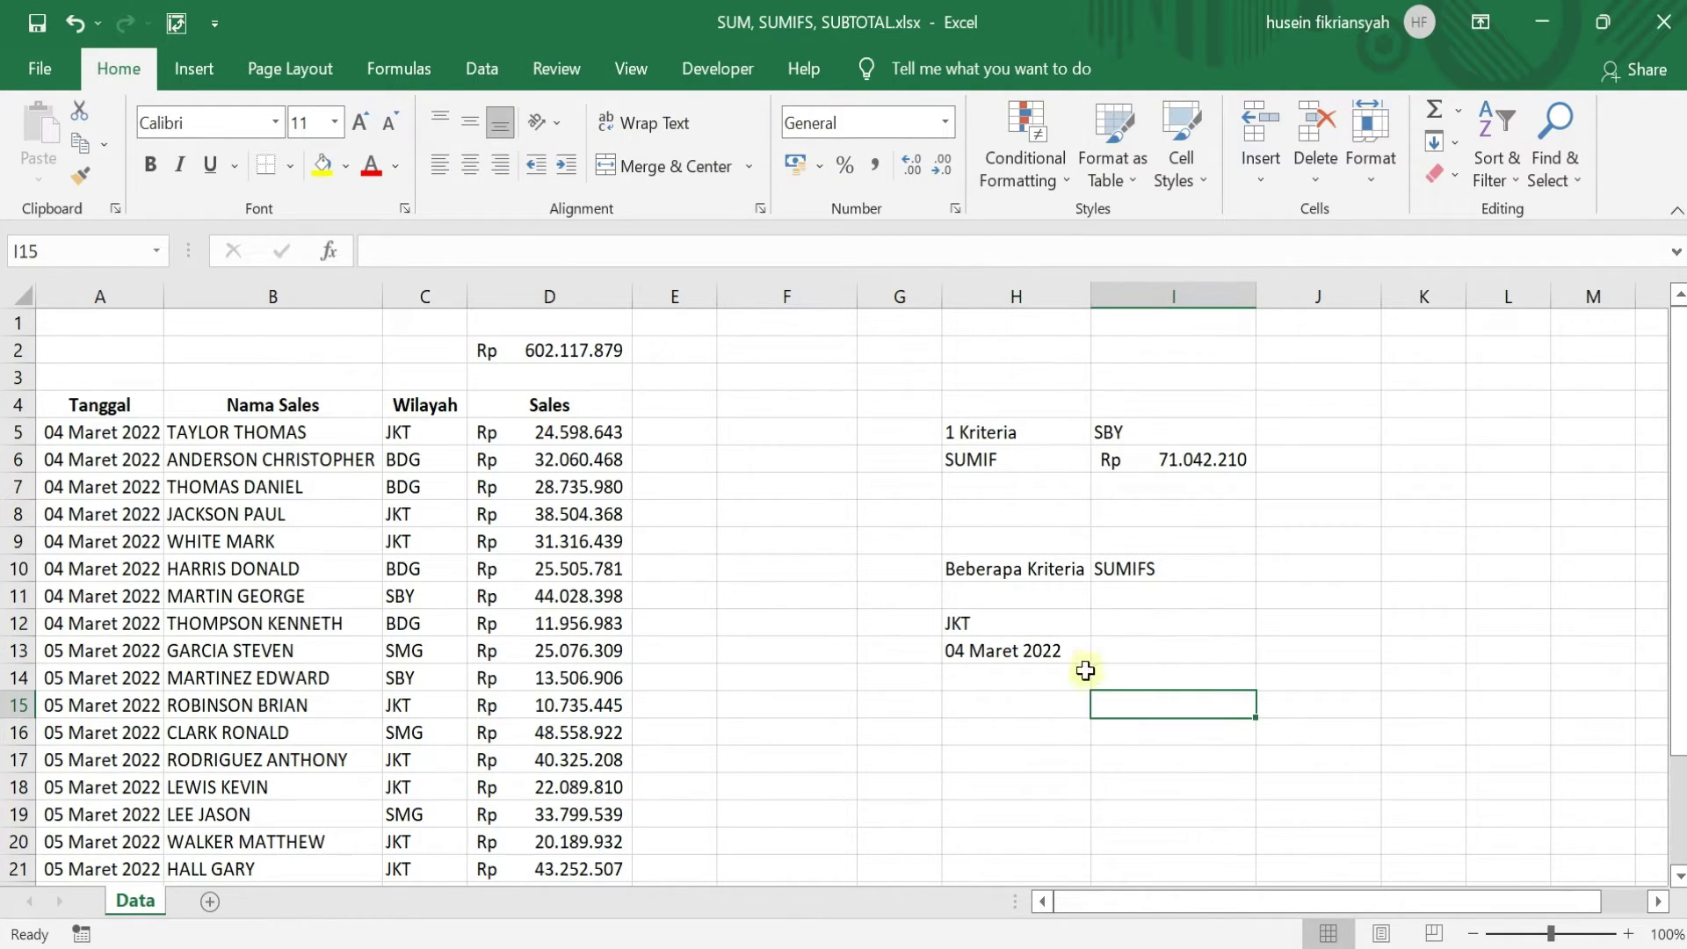
# - Start a SUMIFS formula in I13 with the Sales cells D5:D26 as the sum range
pyautogui.click(1187, 623)
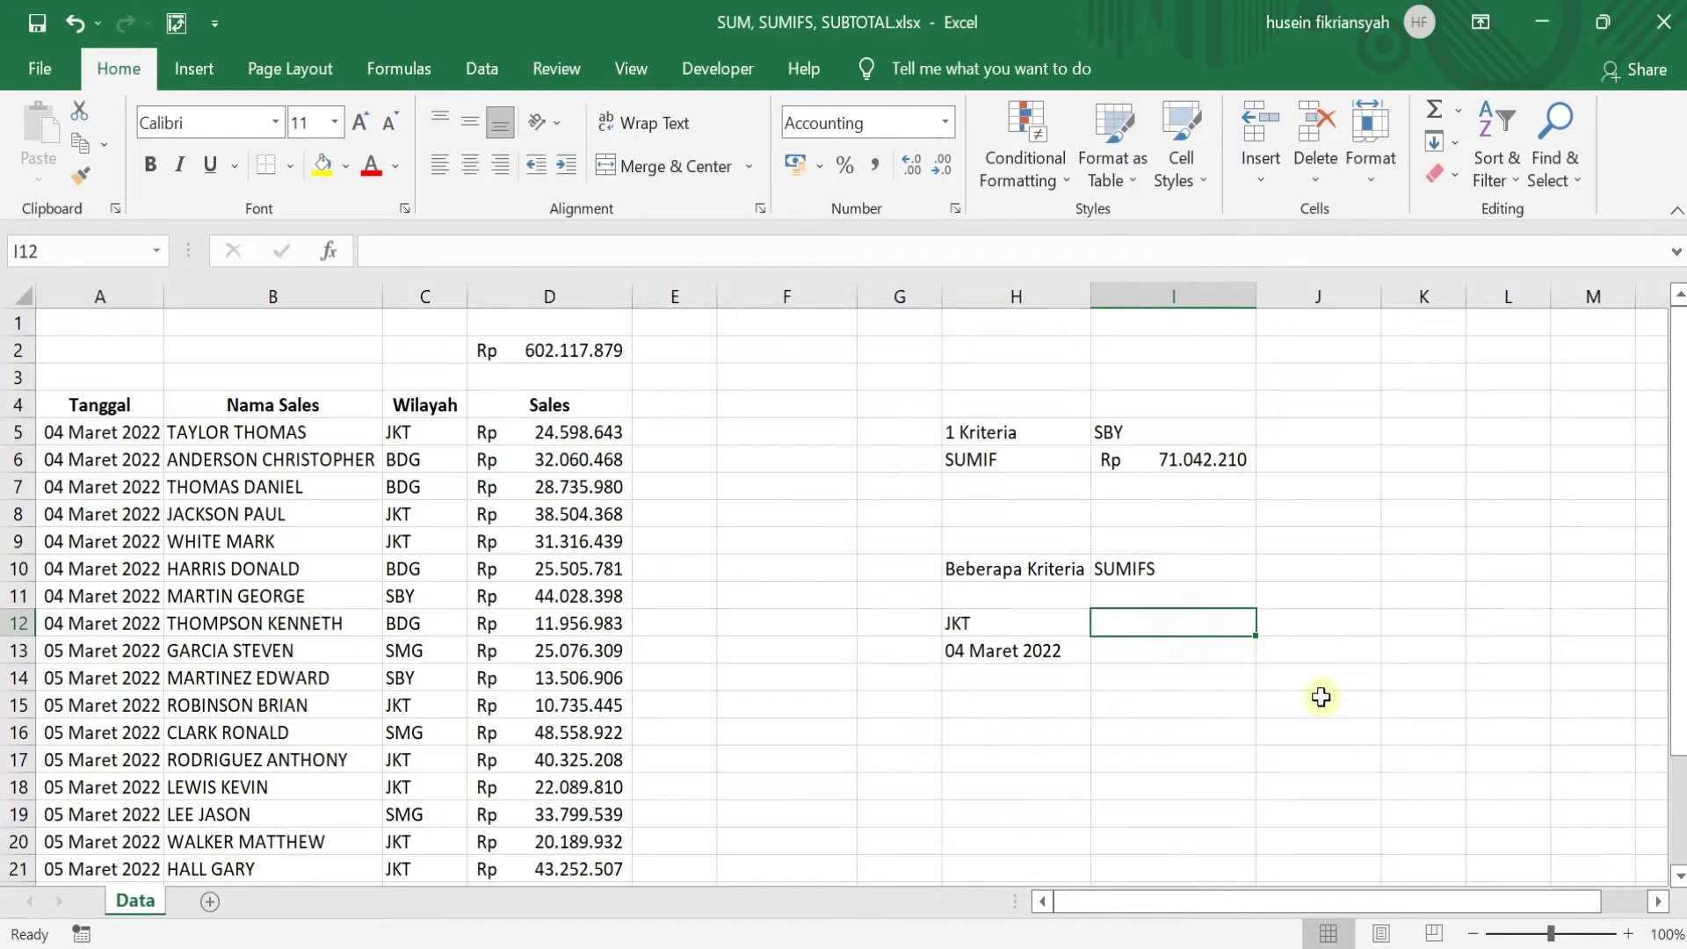
pyautogui.click(1126, 651)
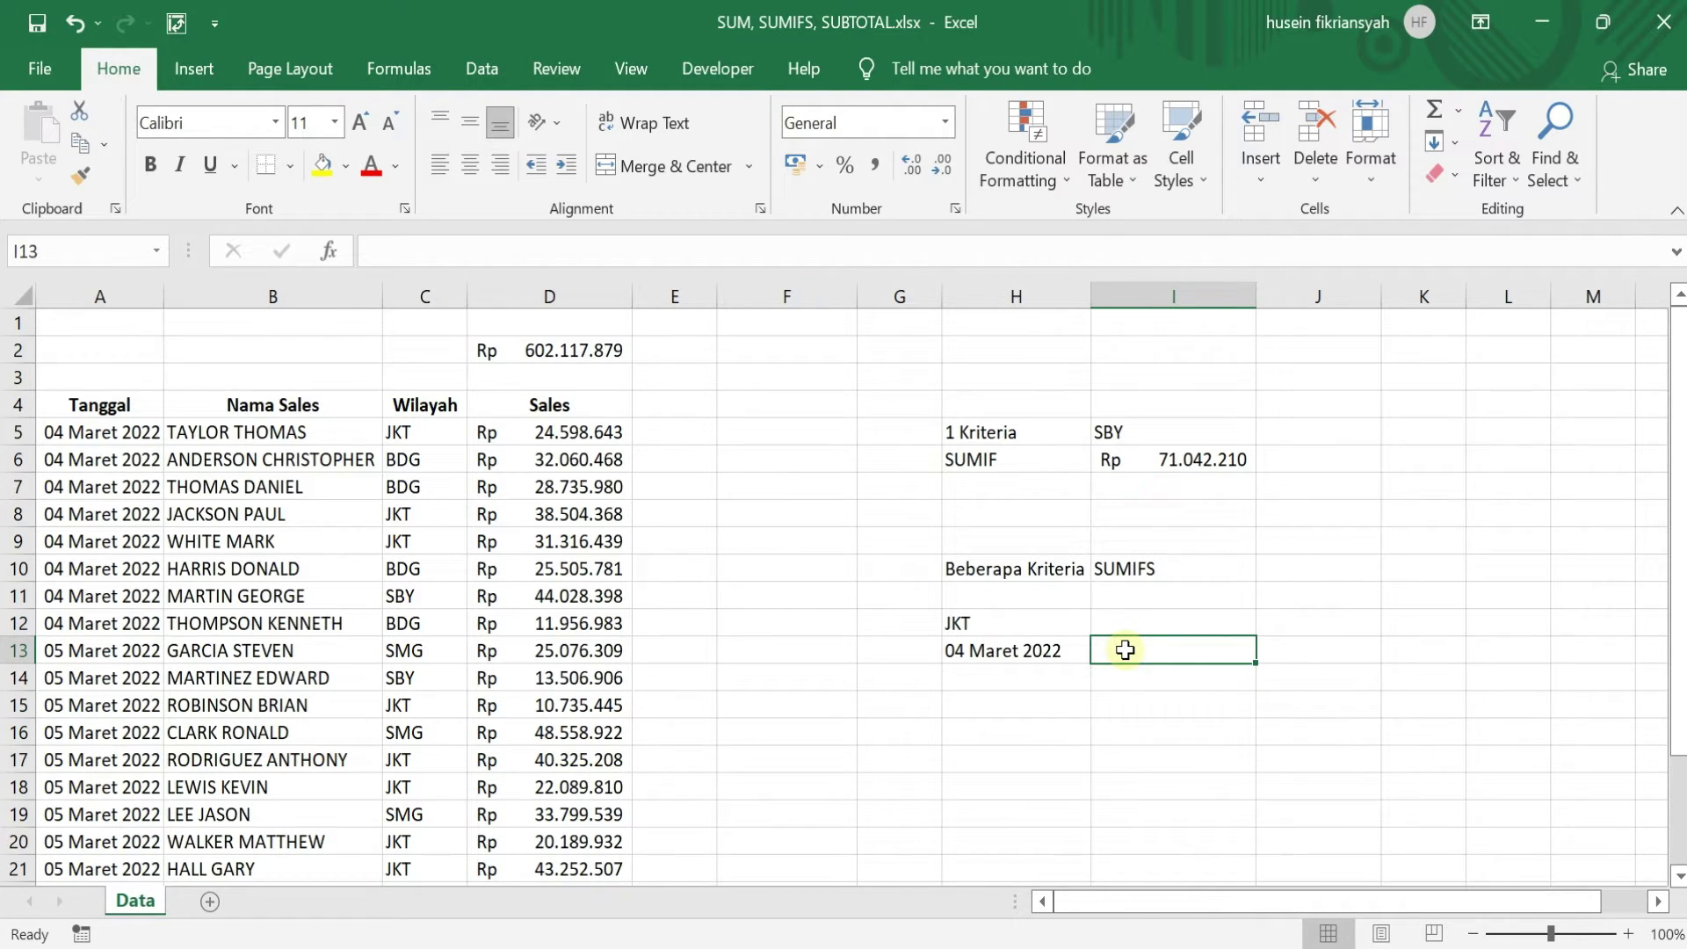
pyautogui.write('=')
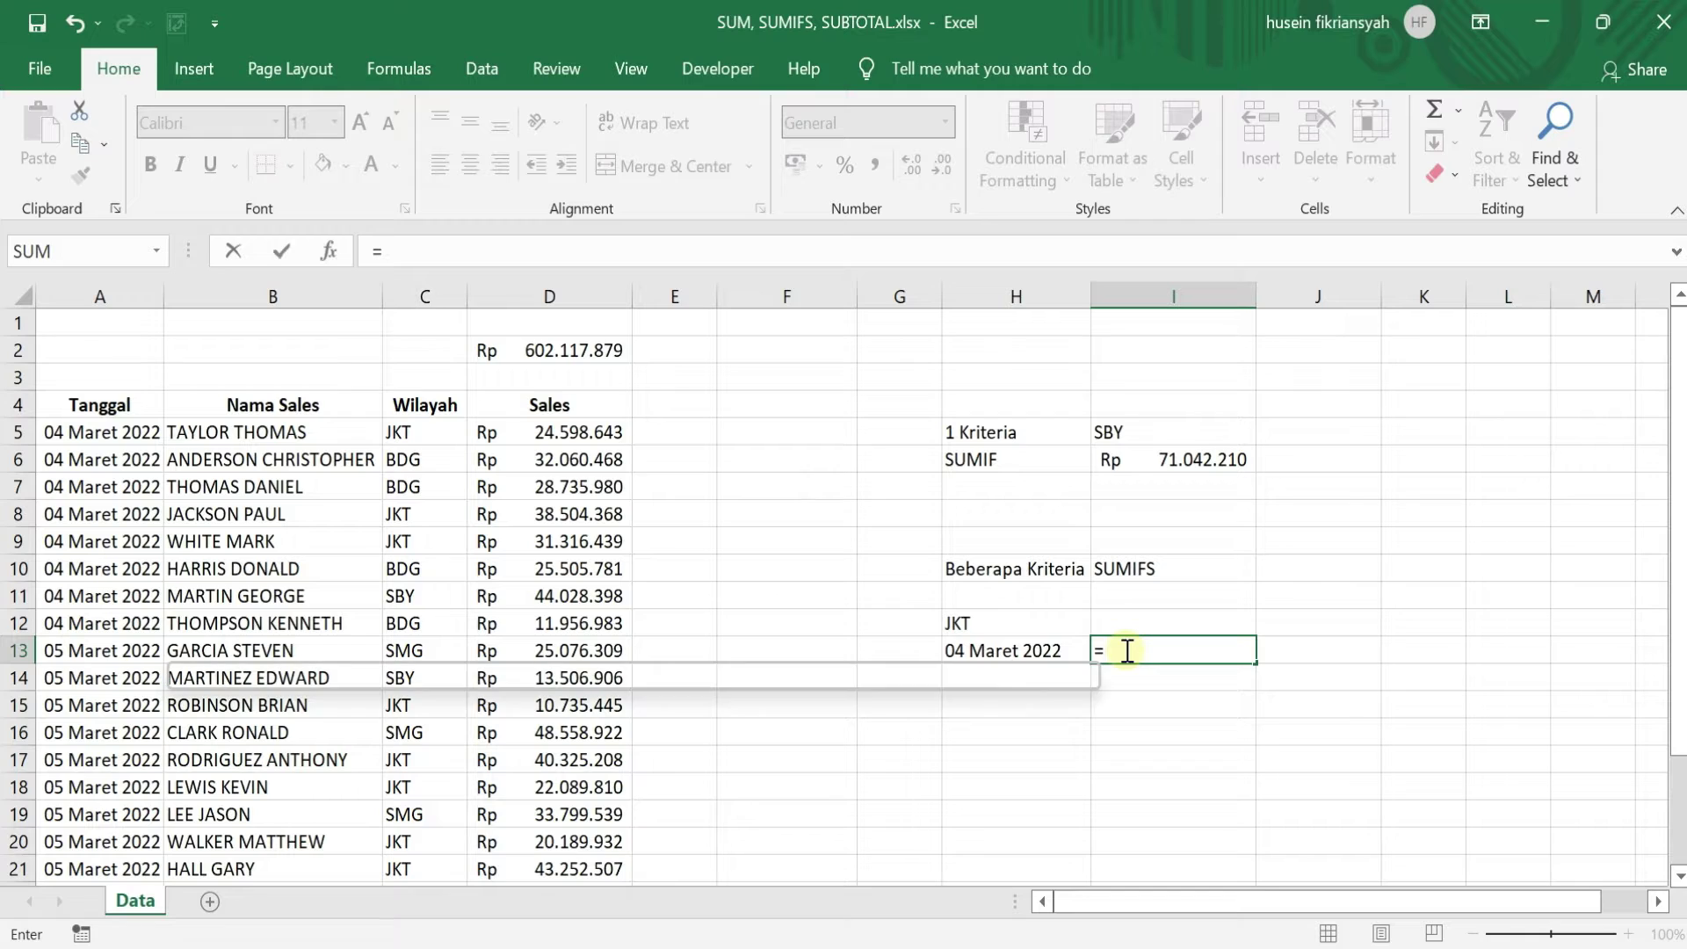
pyautogui.write('SUMIFS(')
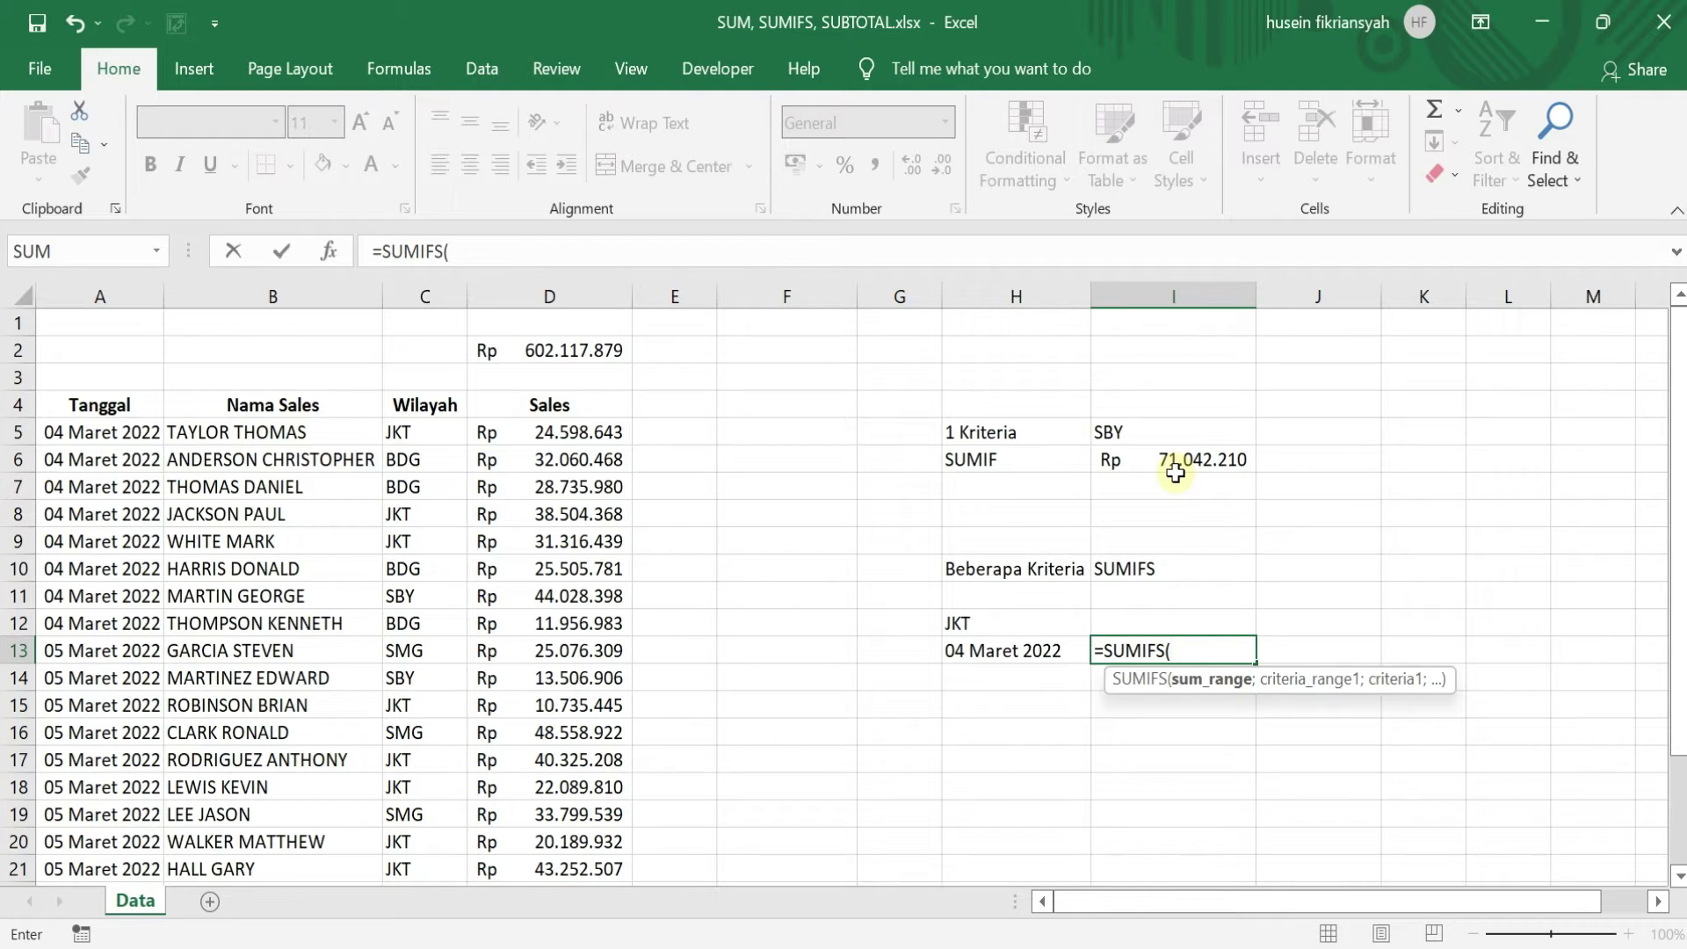
pyautogui.moveTo(569, 432); pyautogui.dragTo(553, 839)
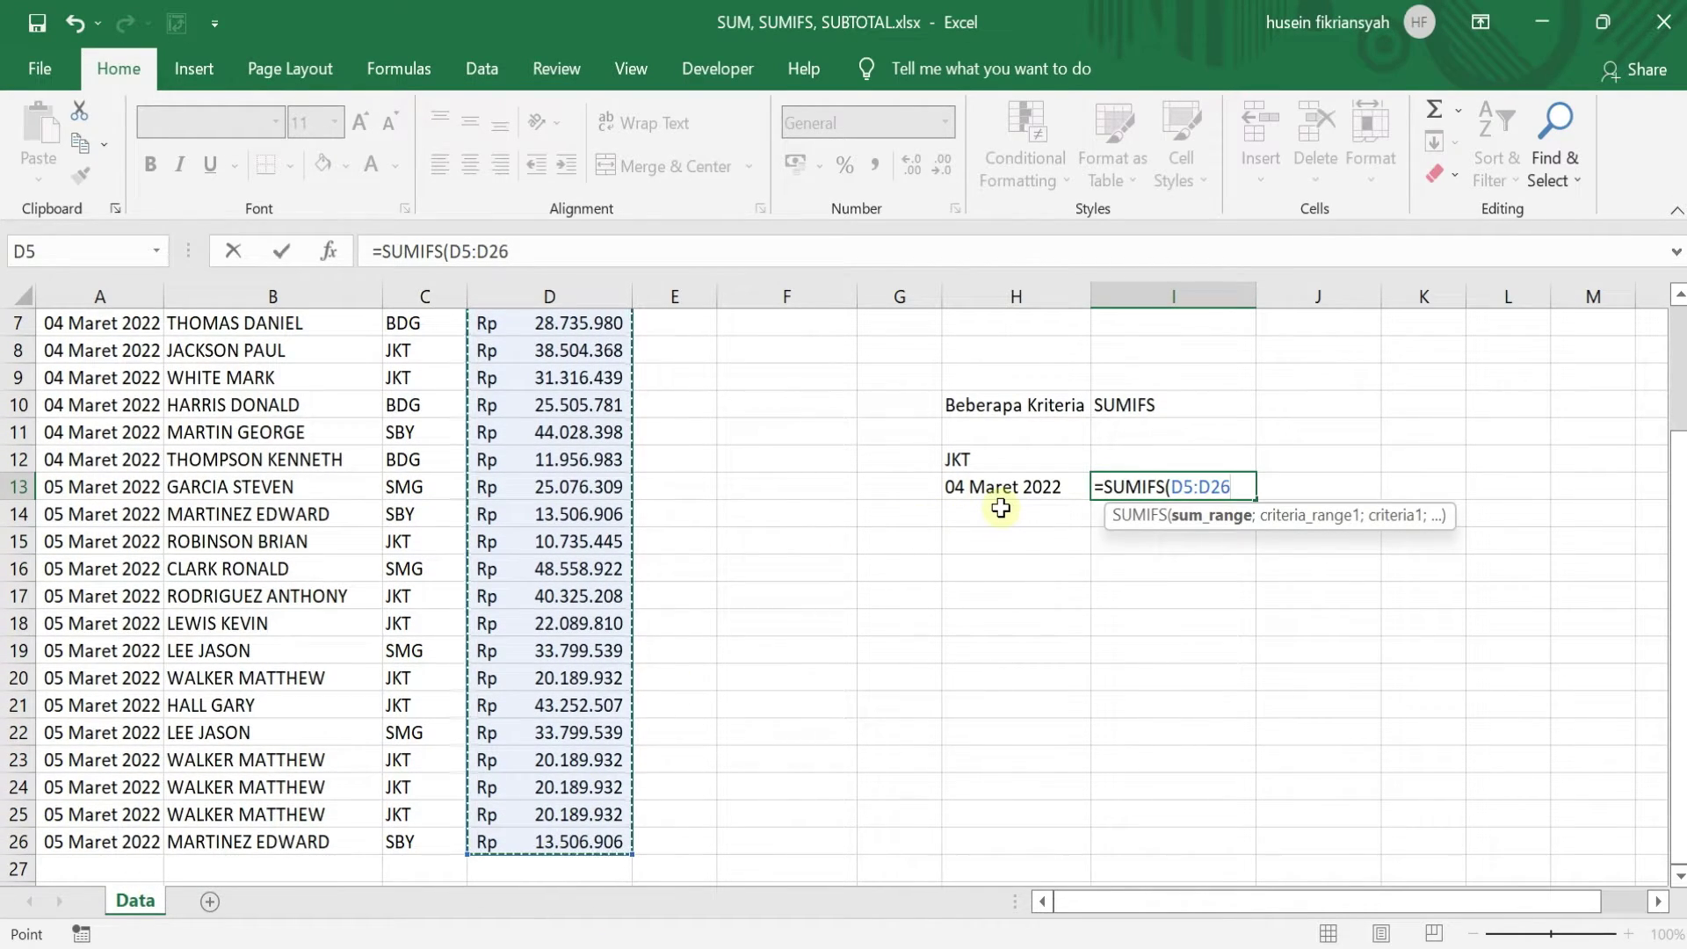
pyautogui.write(';')
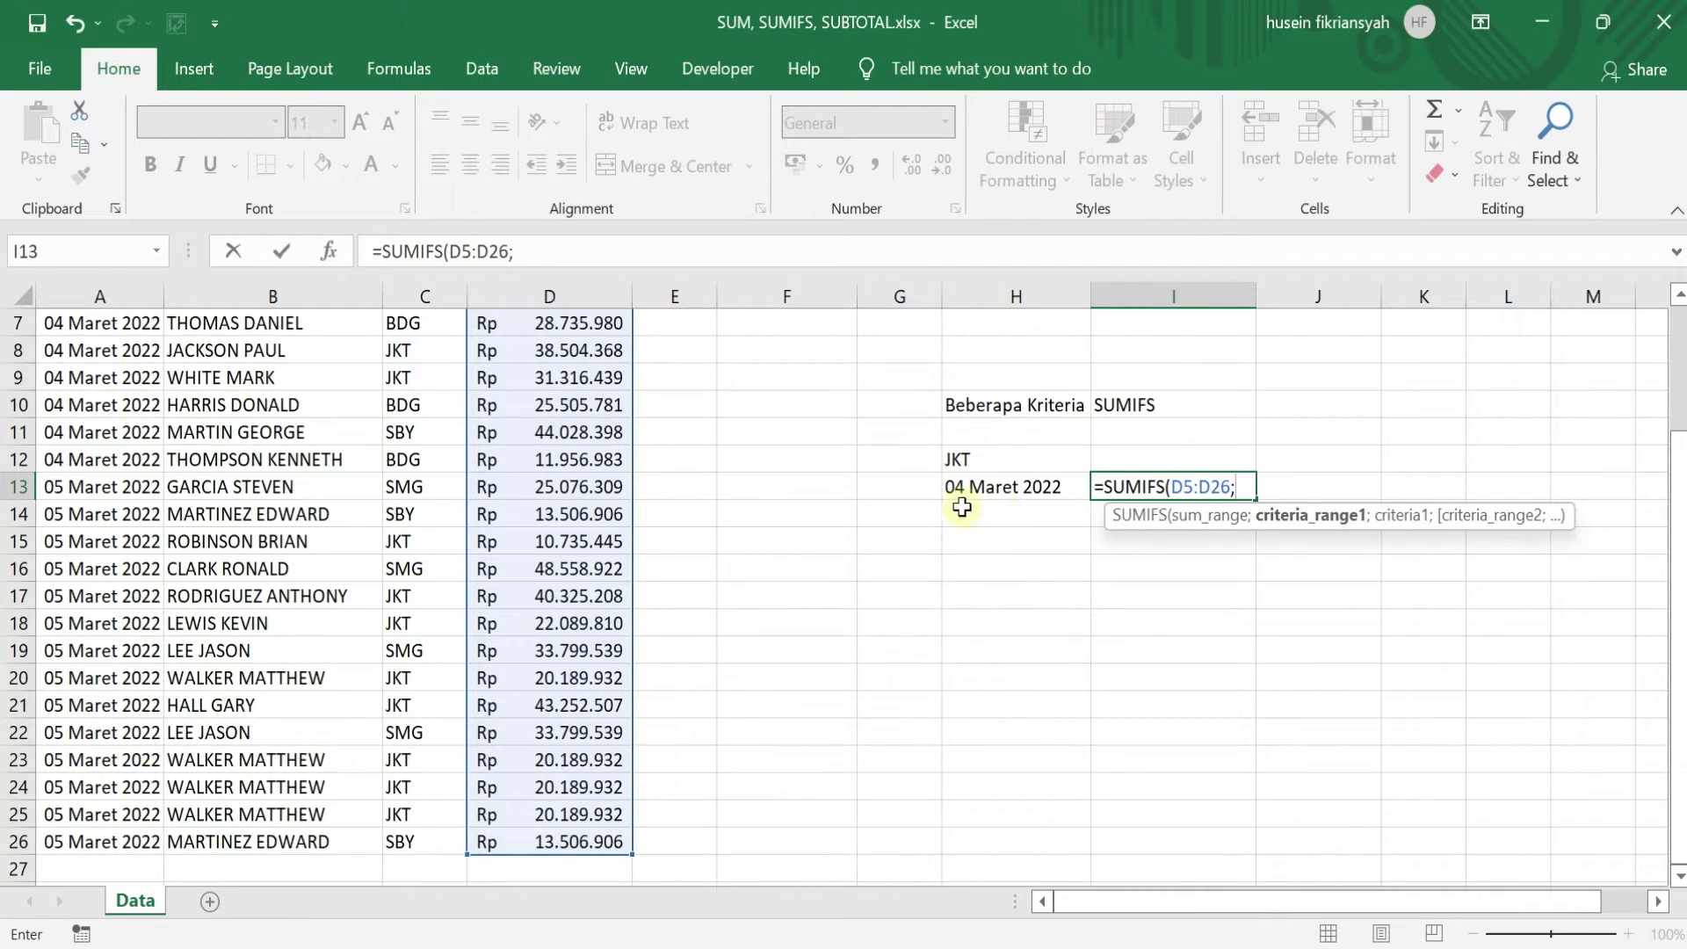
# - Add the Wilayah cells C5:C26 as the first criteria range of the SUMIFS formula
pyautogui.scroll(2, 448, 448)
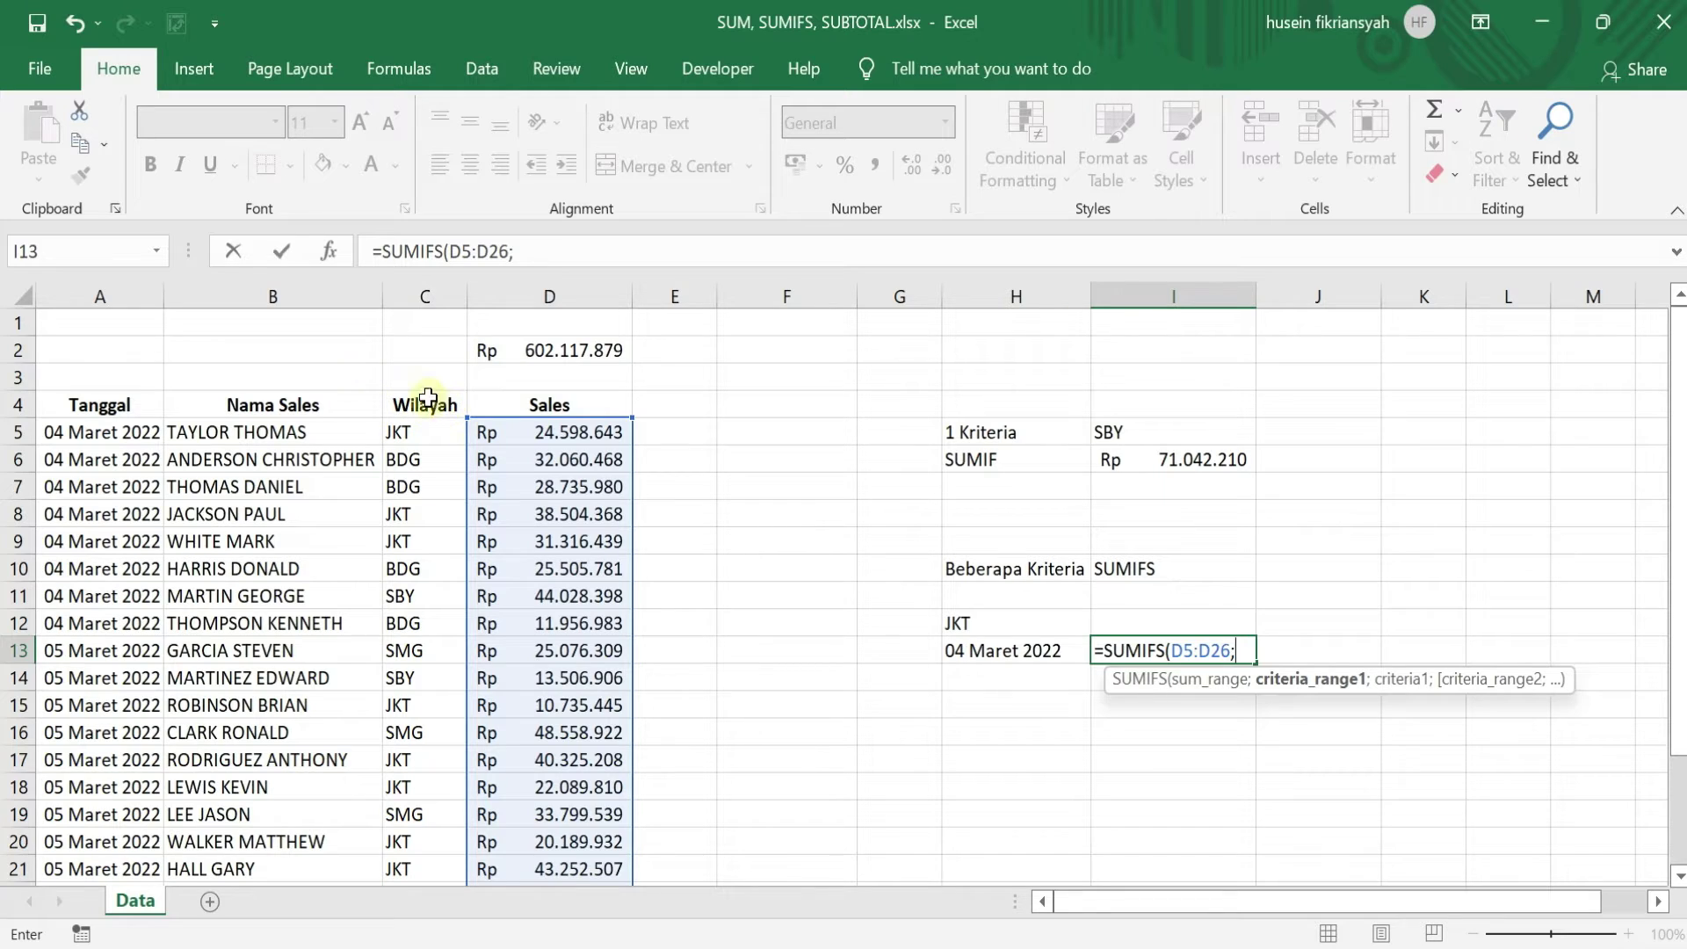
pyautogui.moveTo(402, 430); pyautogui.dragTo(414, 704)
pyautogui.scroll(4, 694, 580)
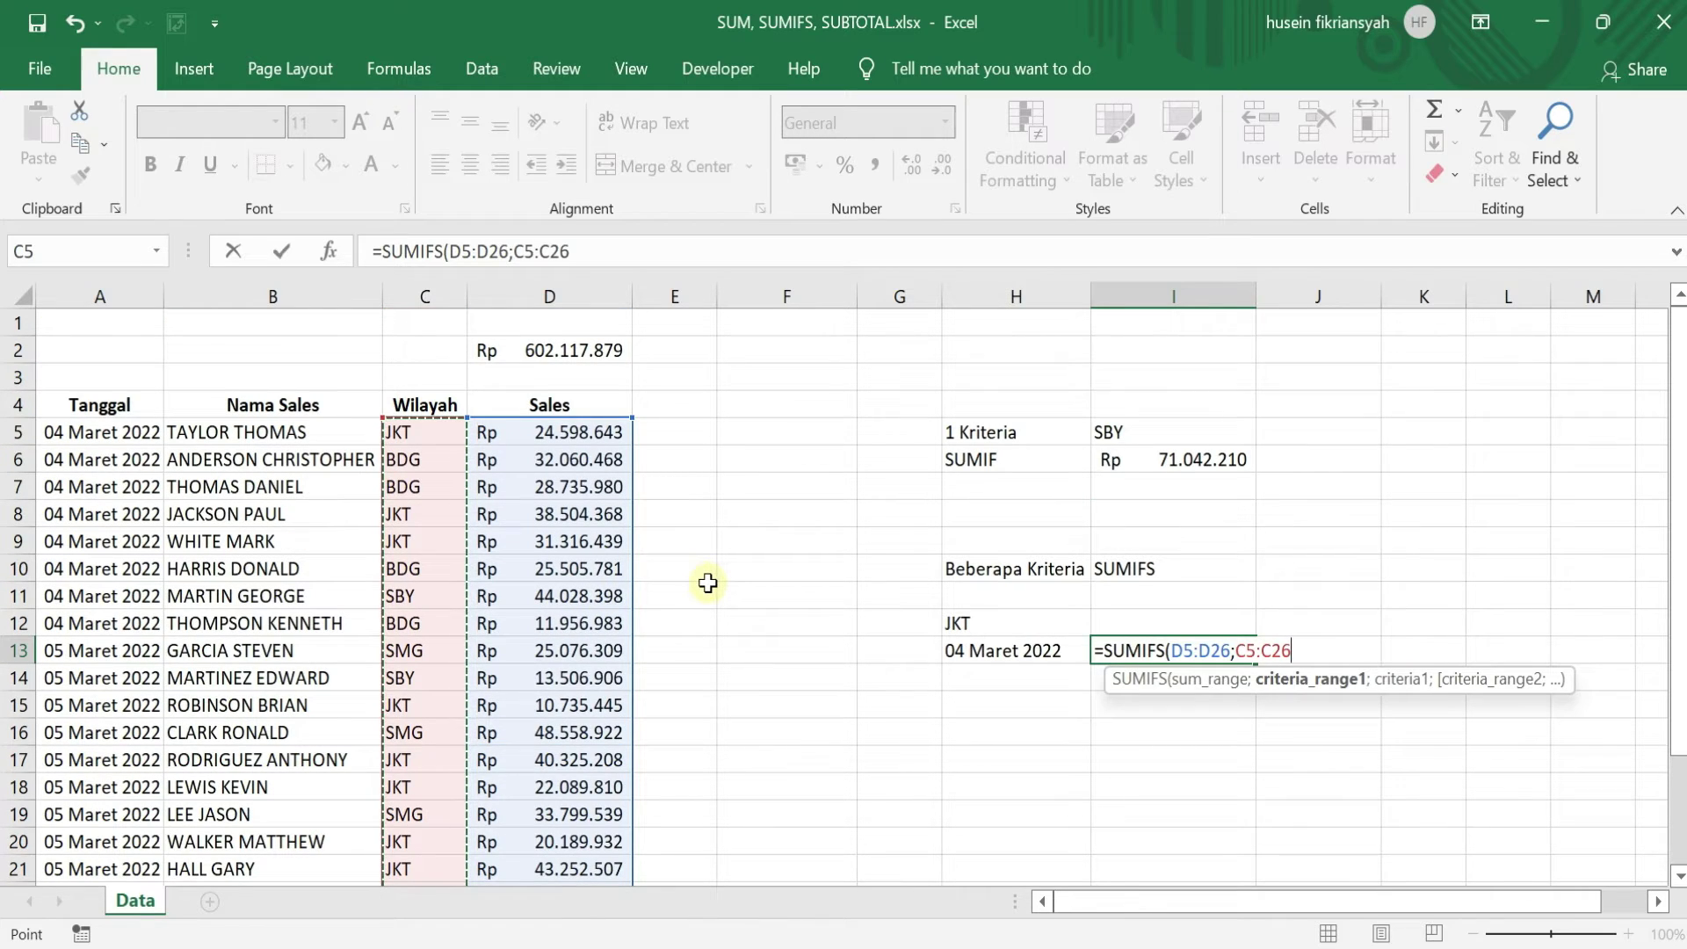
pyautogui.write(';')
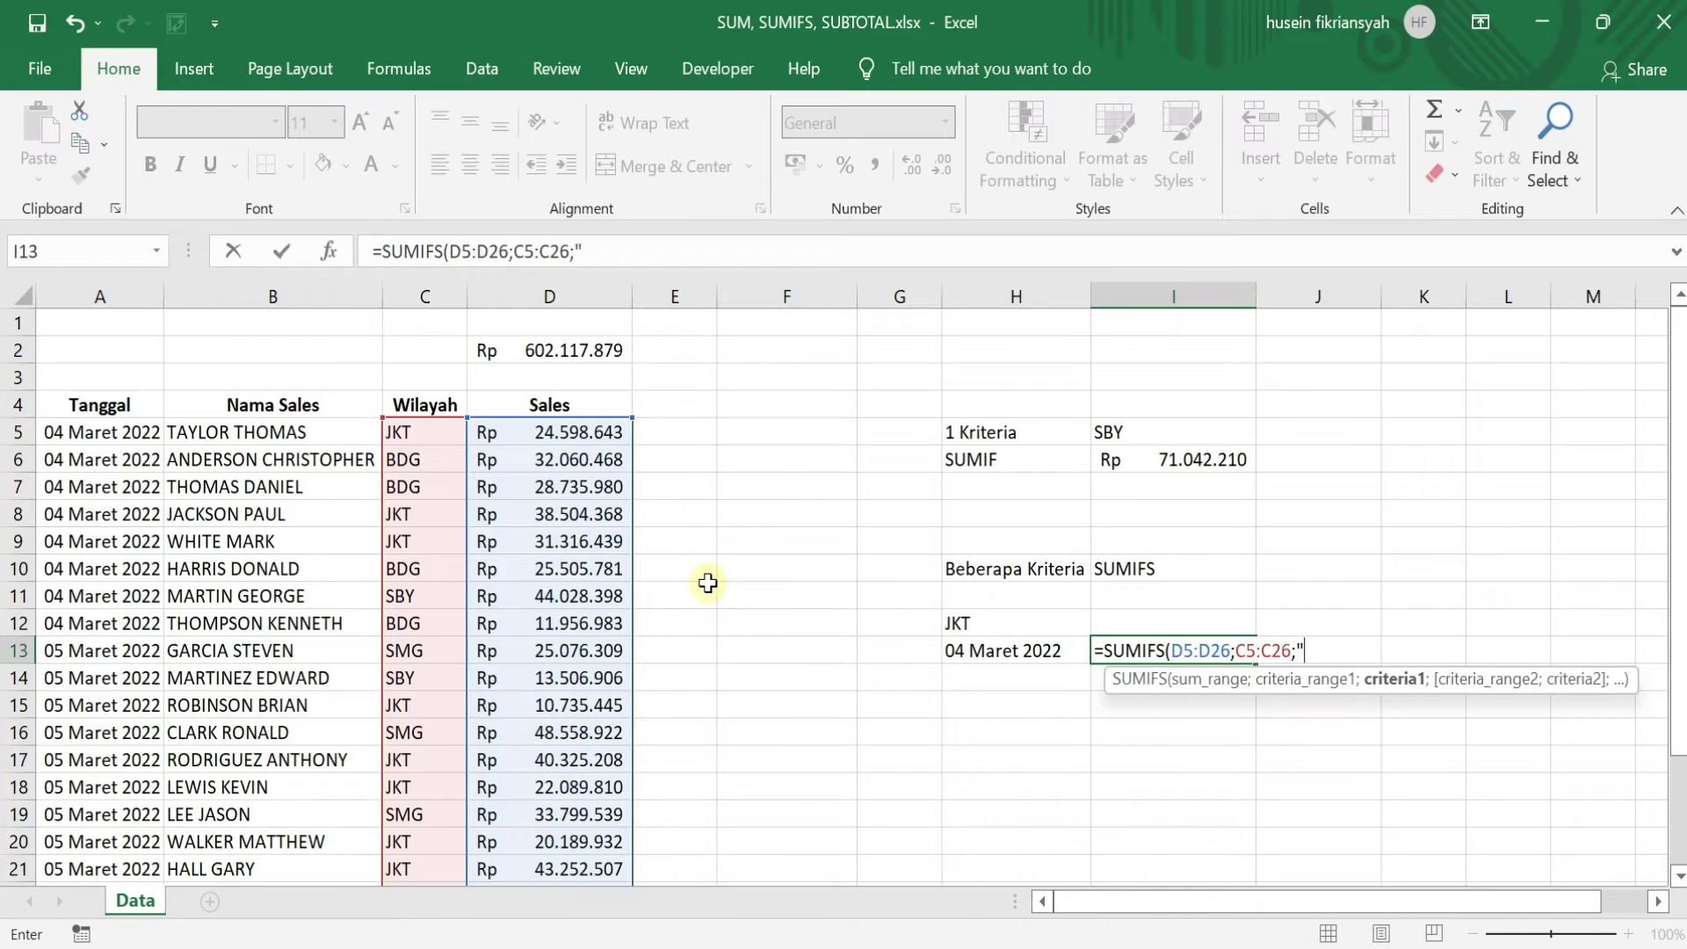
pyautogui.write('JKT"')
pyautogui.press('BackSpace')
pyautogui.press('BackSpace')
pyautogui.press('BackSpace')
pyautogui.press('BackSpace')
# - Use H12 as the first criterion of the SUMIFS formula and the Tanggal cells A5:A26 as the second criteria range
pyautogui.click(1015, 628)
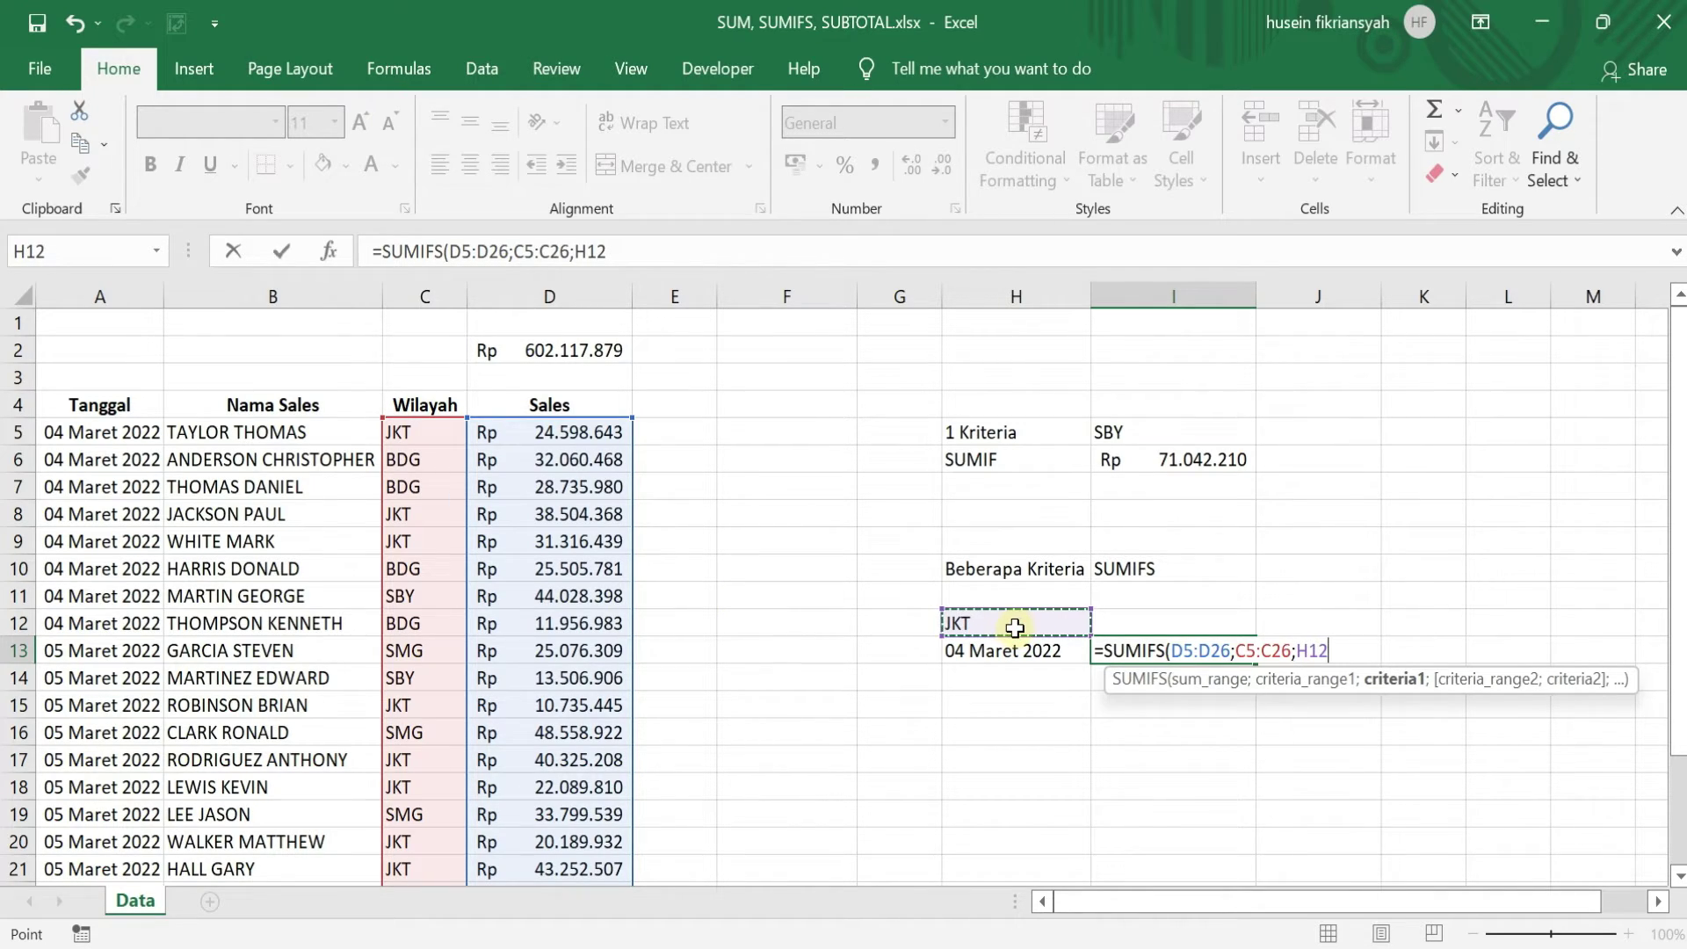
pyautogui.write(';')
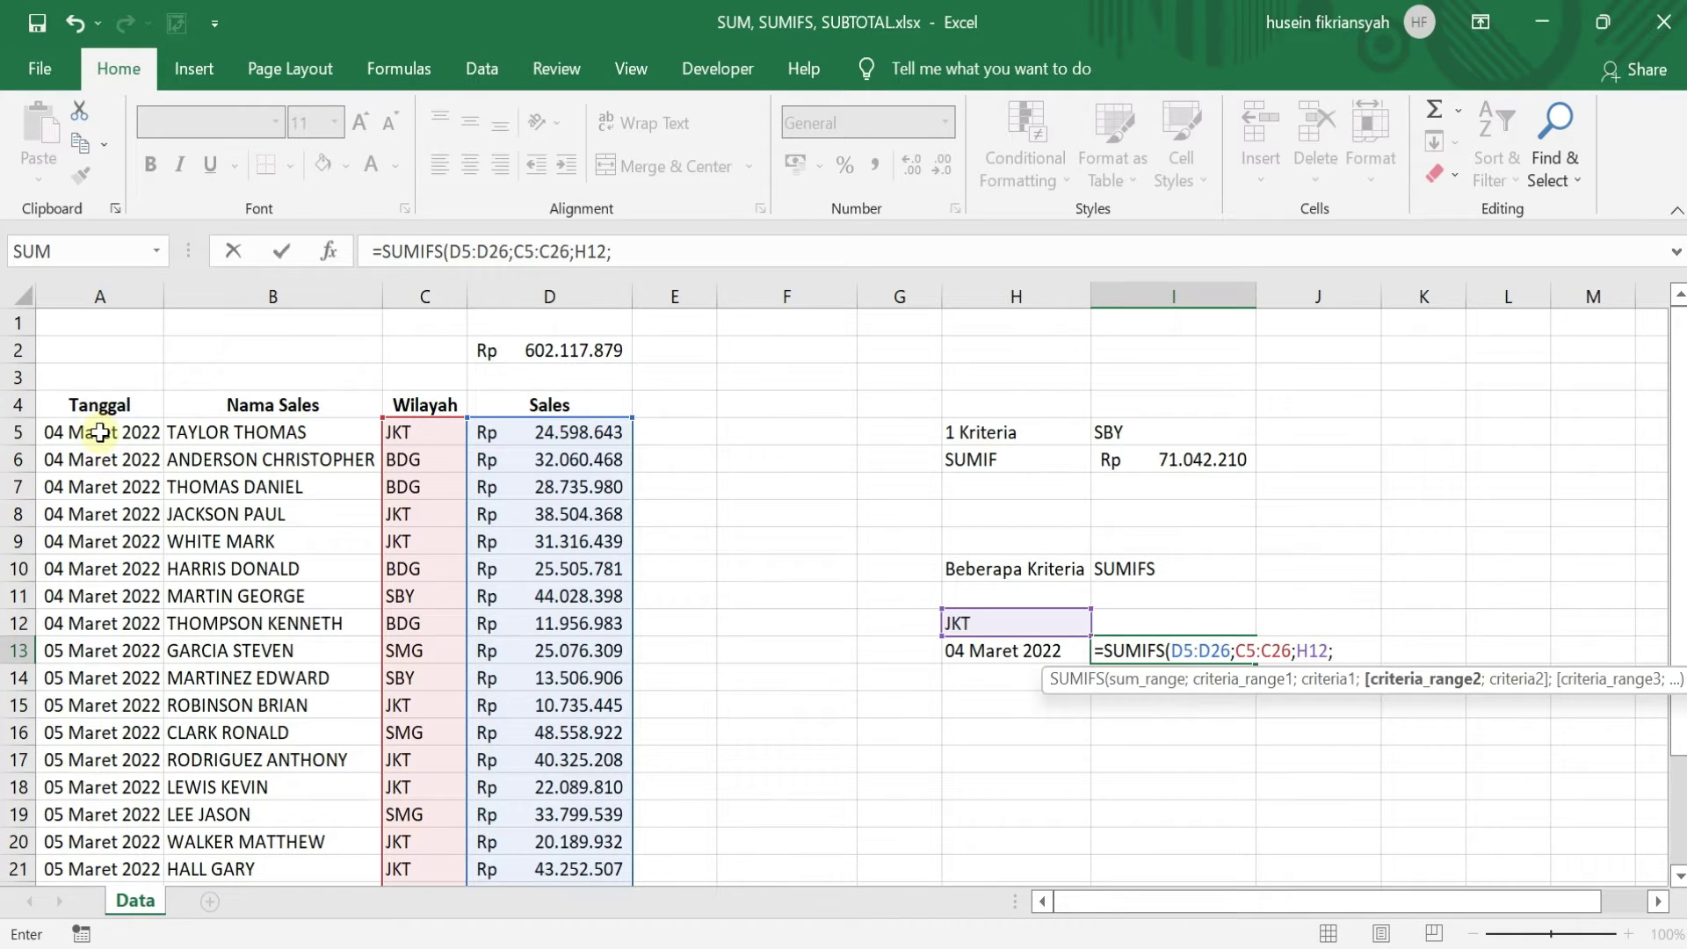
pyautogui.click(100, 432)
pyautogui.moveTo(100, 433); pyautogui.dragTo(106, 844)
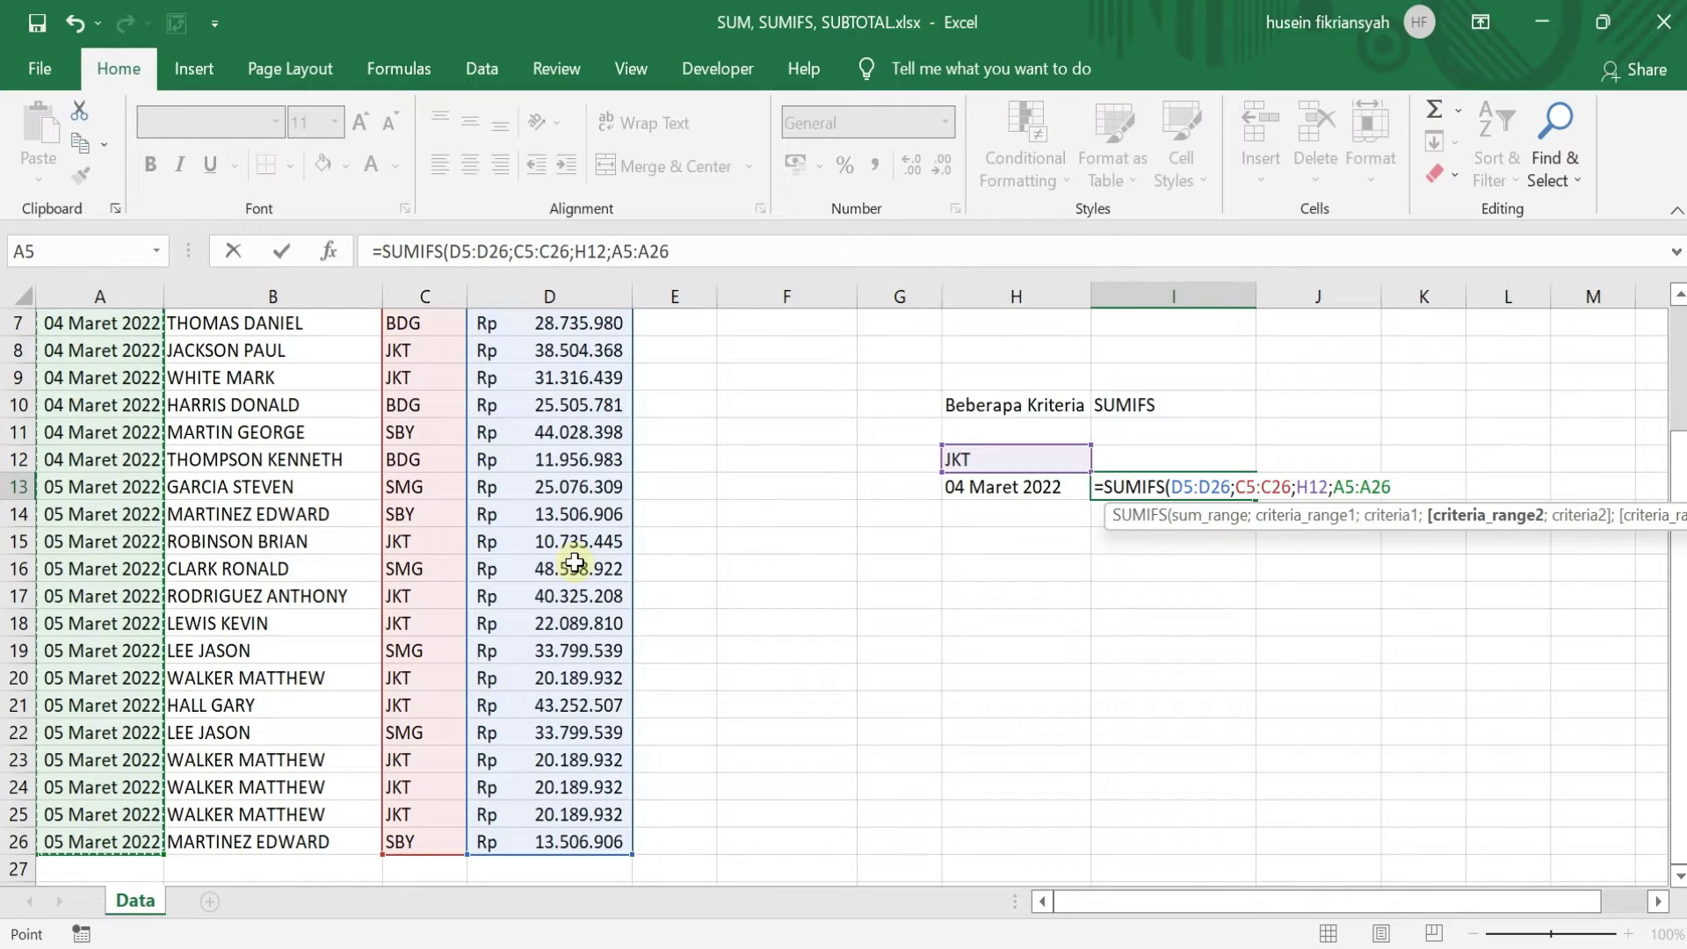
# - Use the date in H13 as the second criterion and complete the SUMIFS formula in I13
pyautogui.write(';')
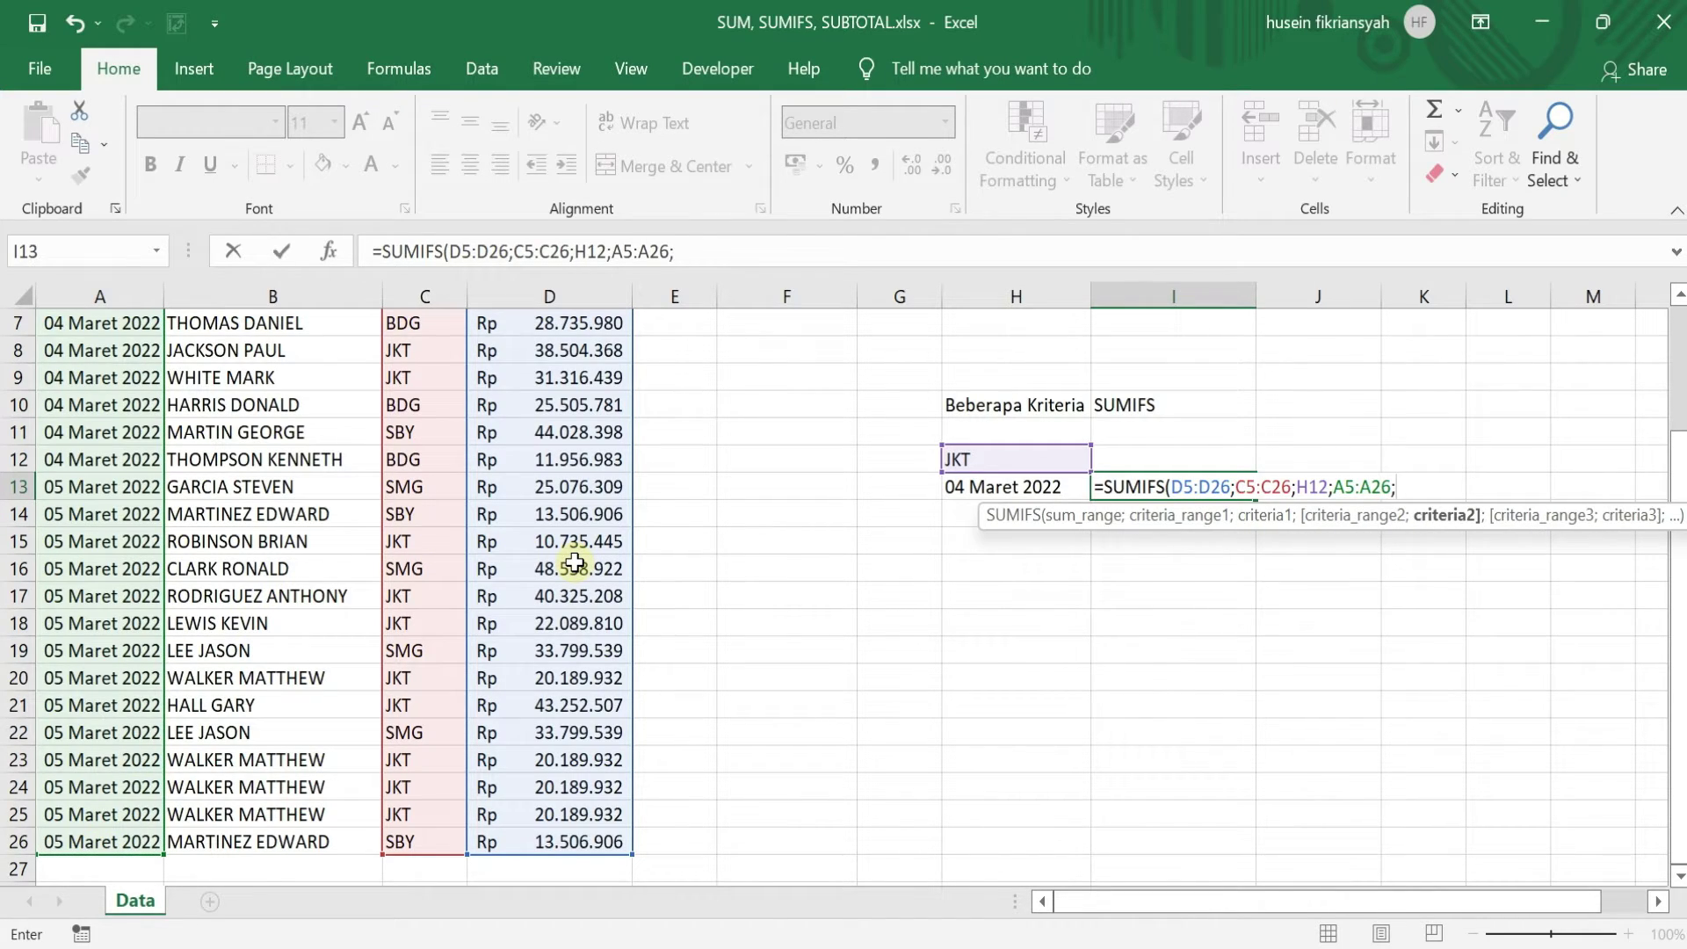
pyautogui.click(1016, 486)
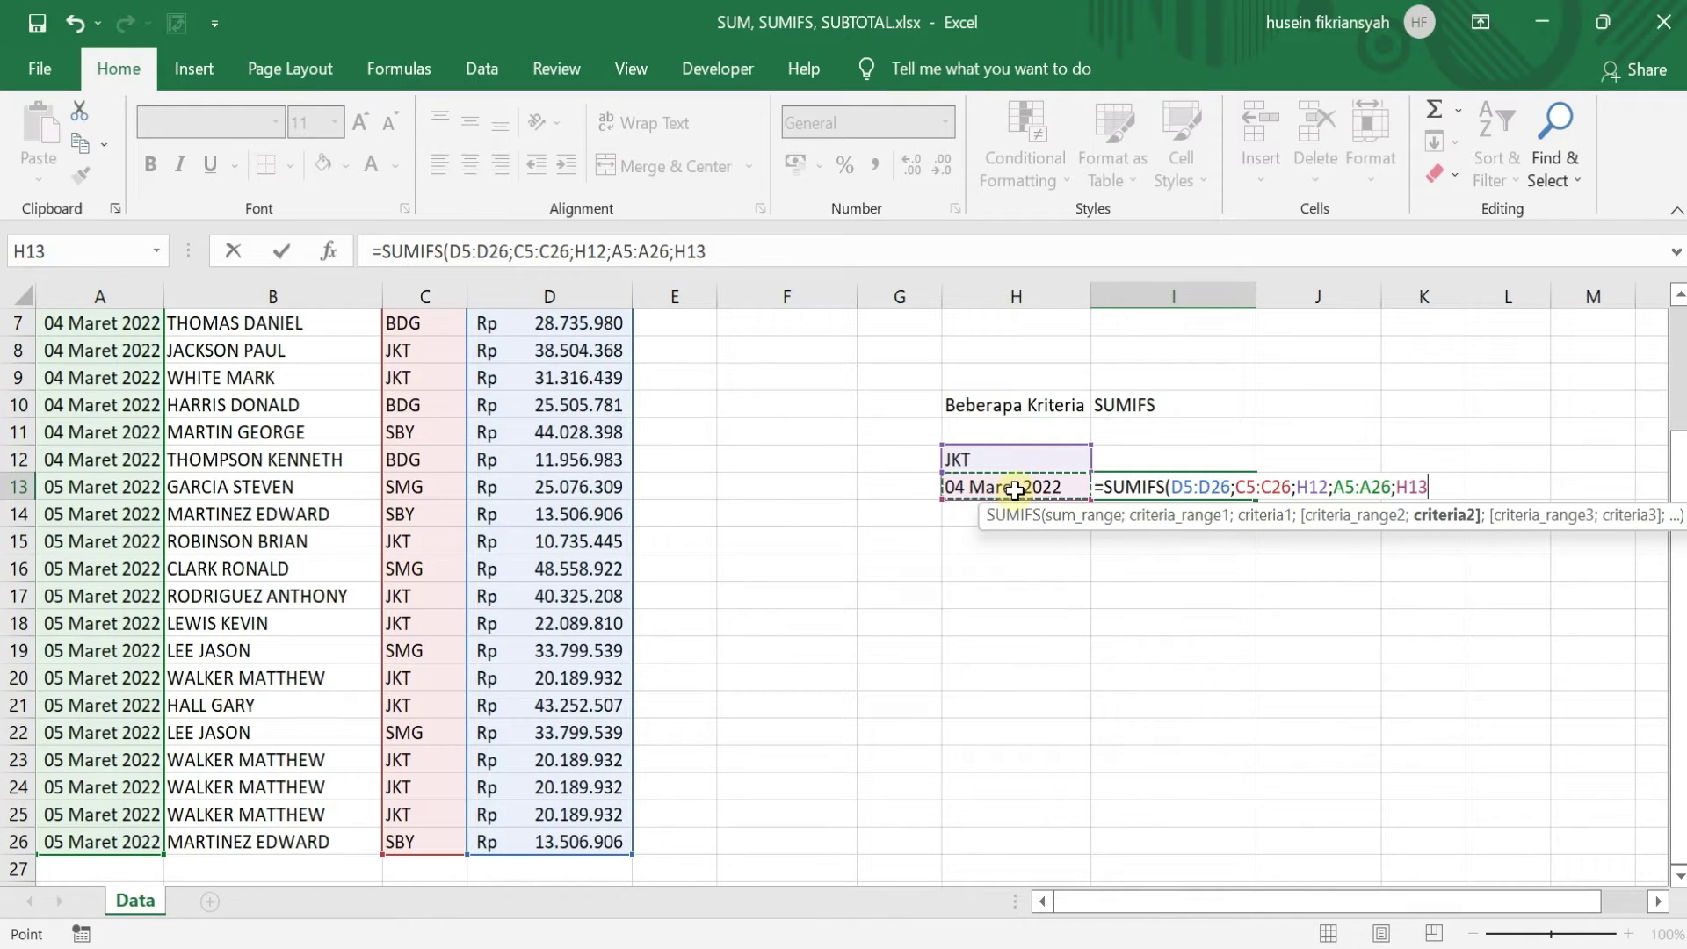
pyautogui.write(')')
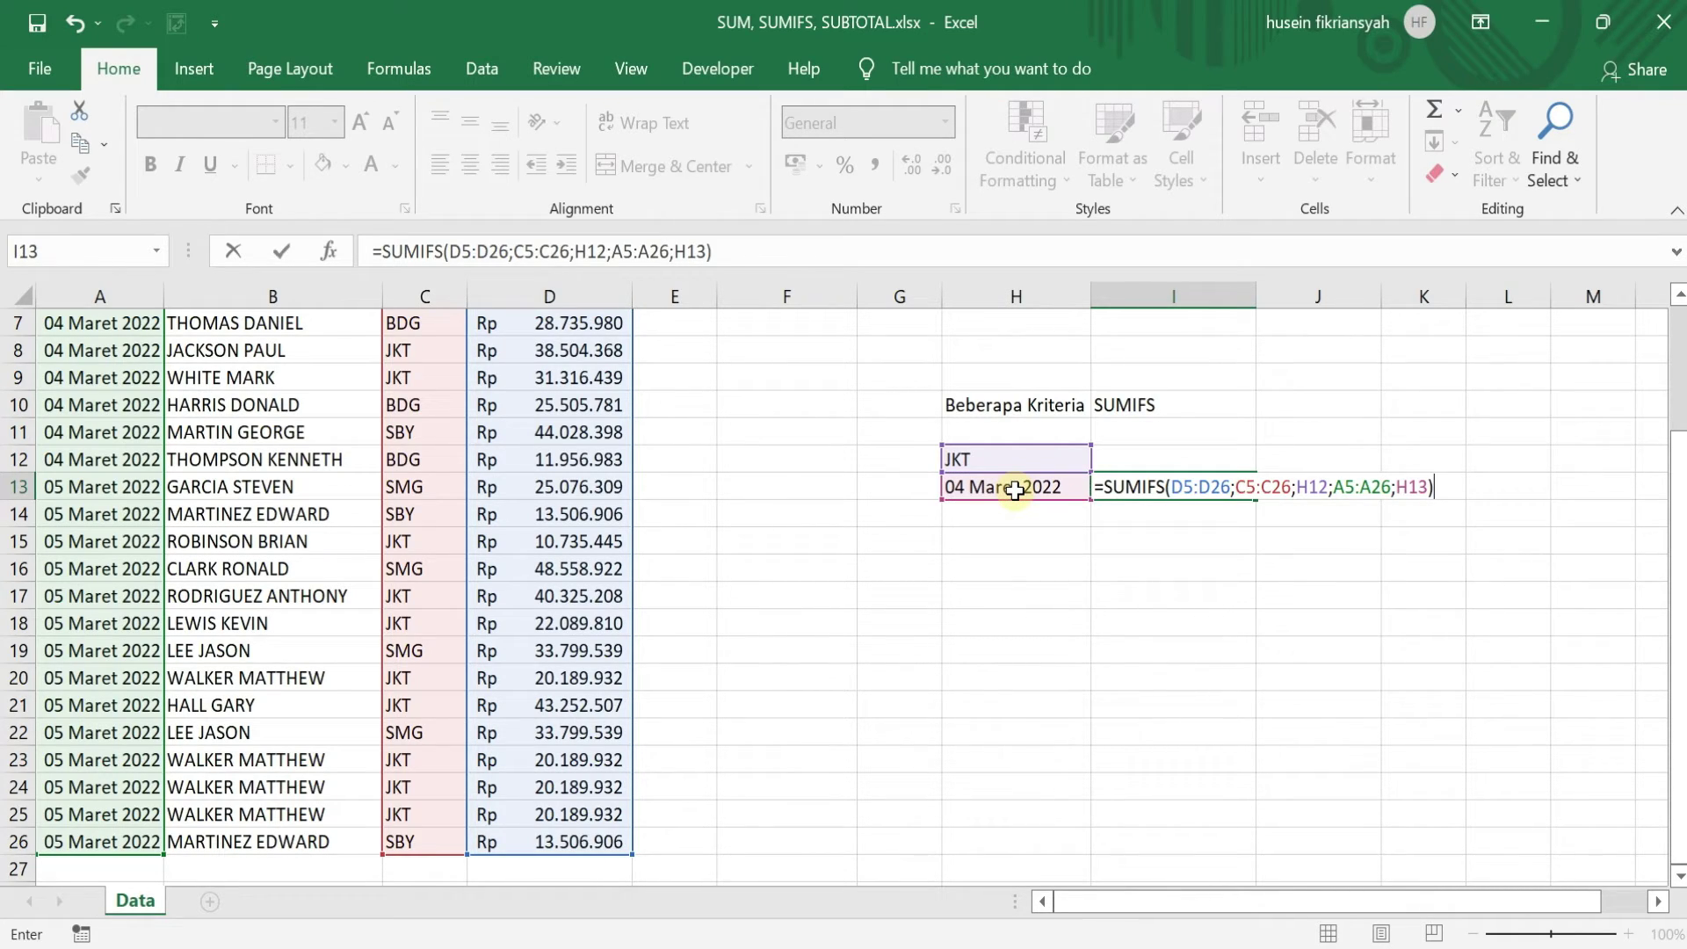
pyautogui.press('Return')
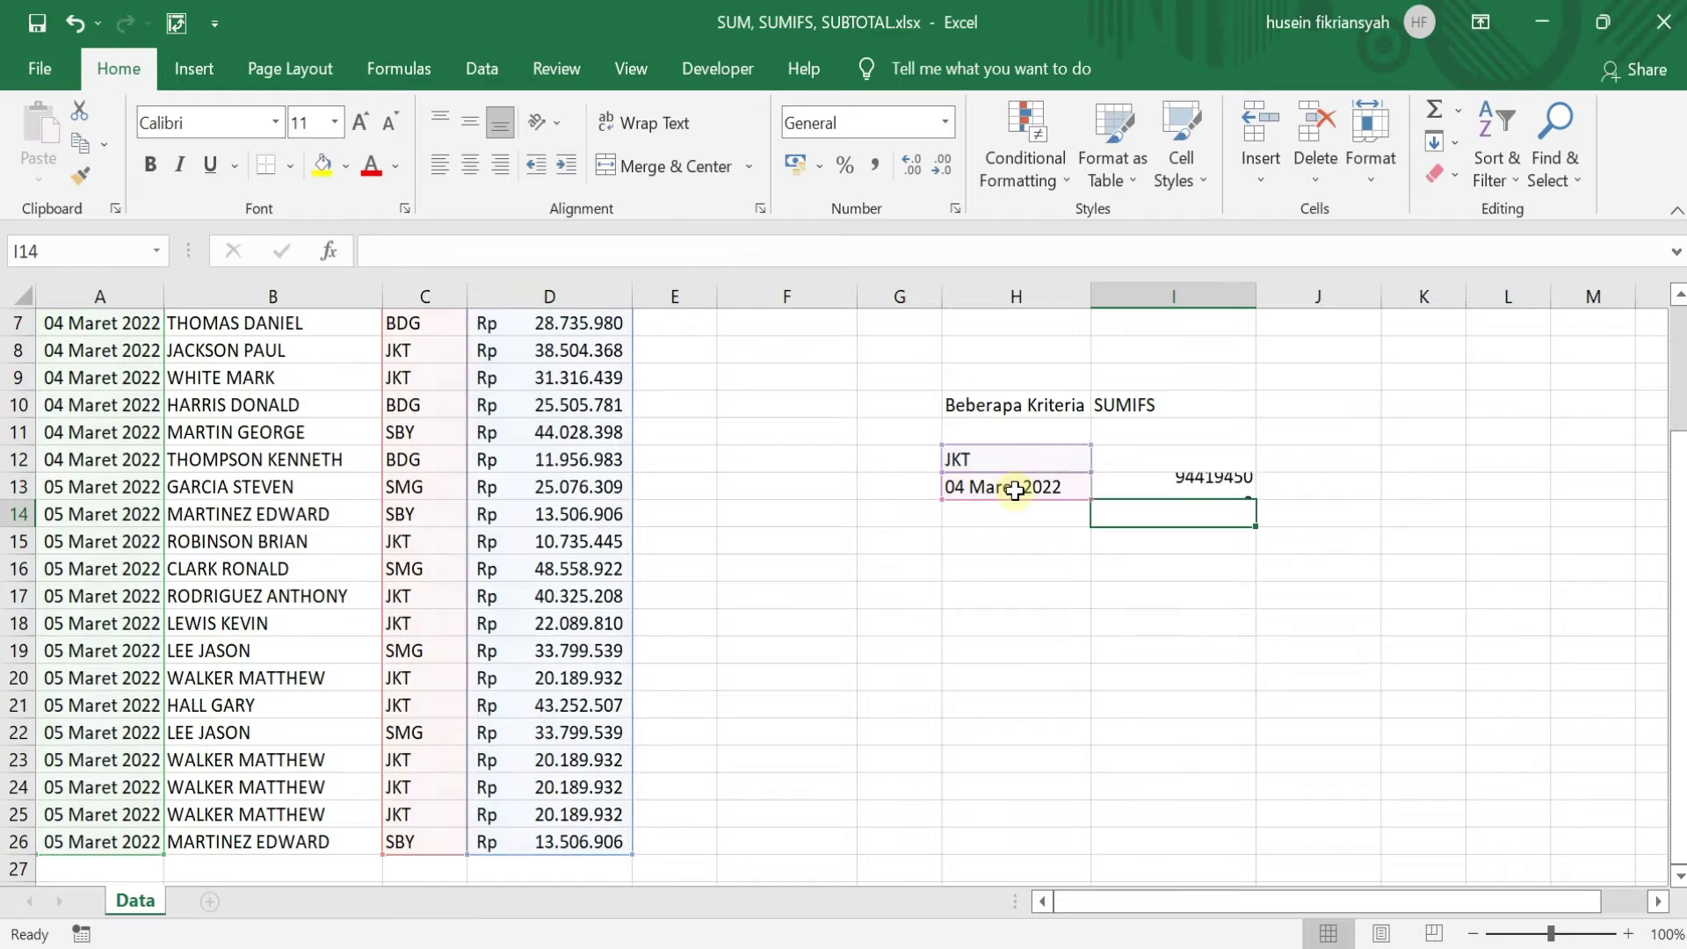
# - Format the SUMIFS result in I13 as Rp accounting currency without decimal places
pyautogui.click(1151, 480)
pyautogui.scroll(2, 1164, 480)
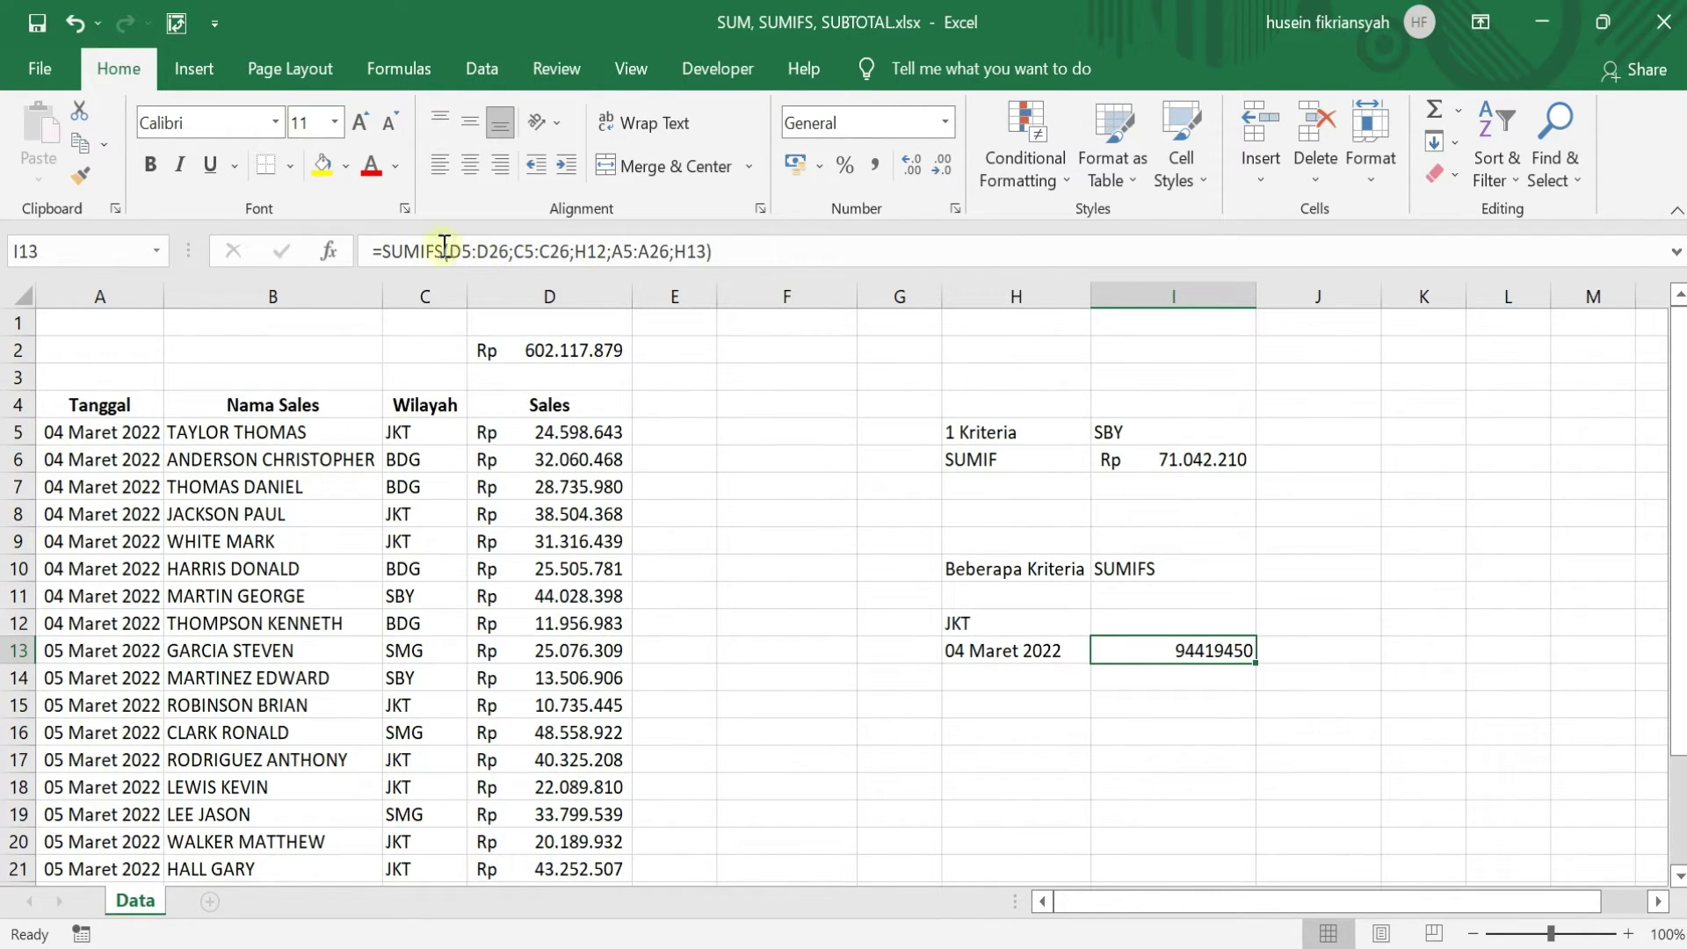
pyautogui.click(819, 166)
pyautogui.click(856, 202)
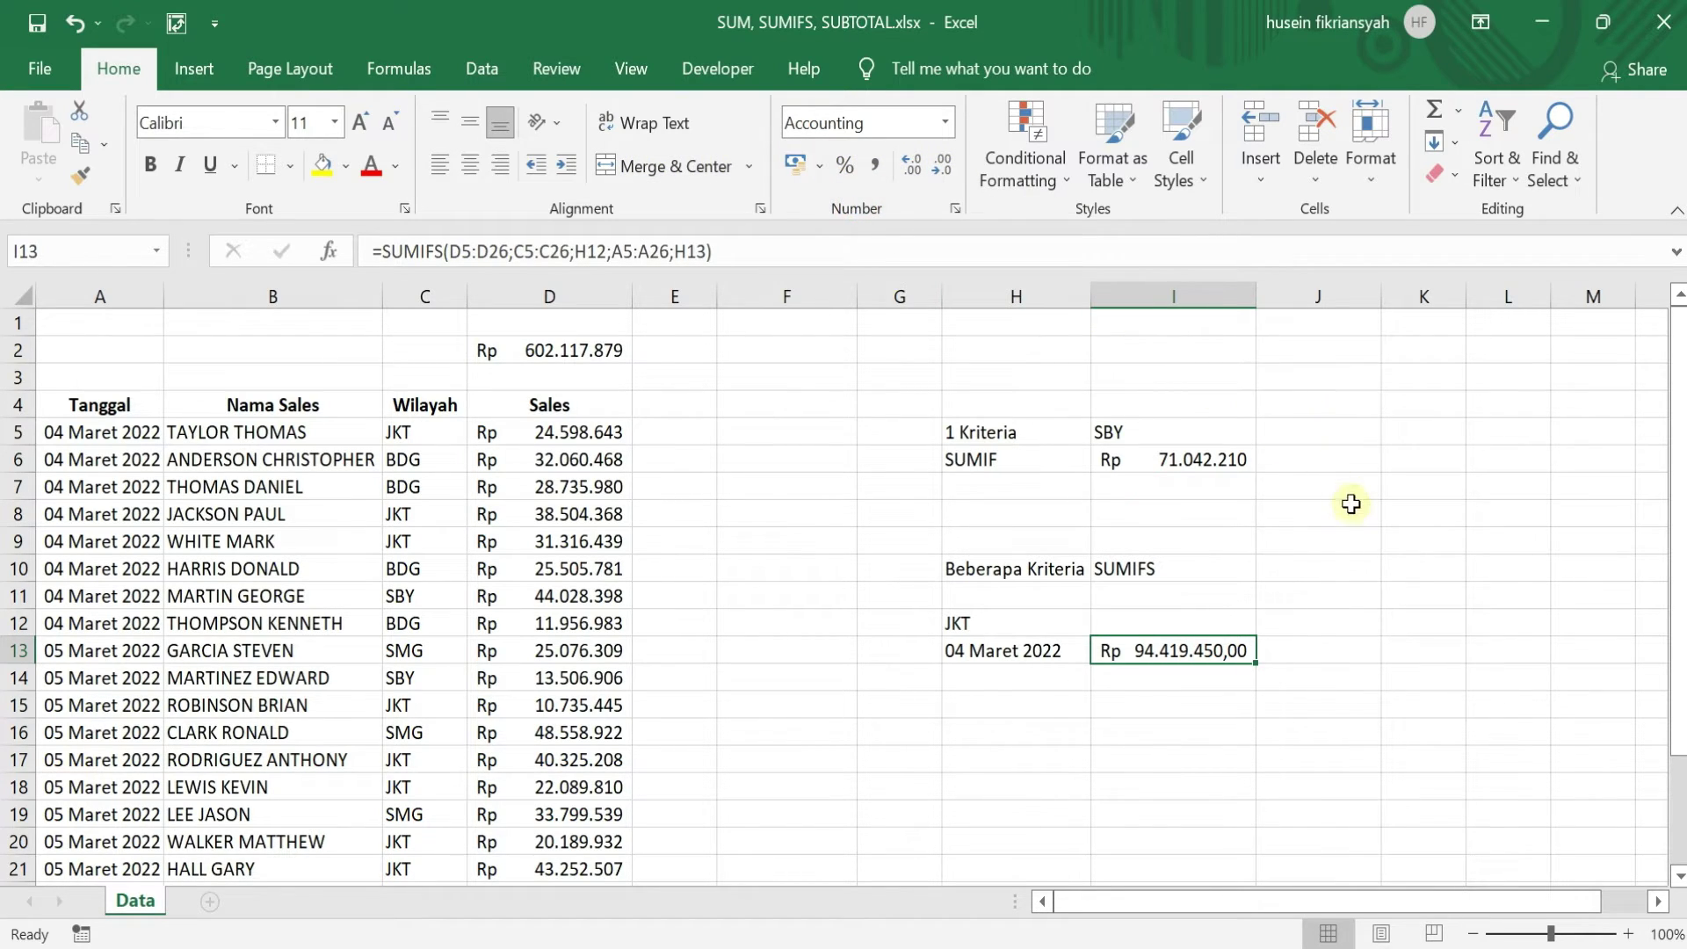
pyautogui.click(945, 162)
pyautogui.click(945, 163)
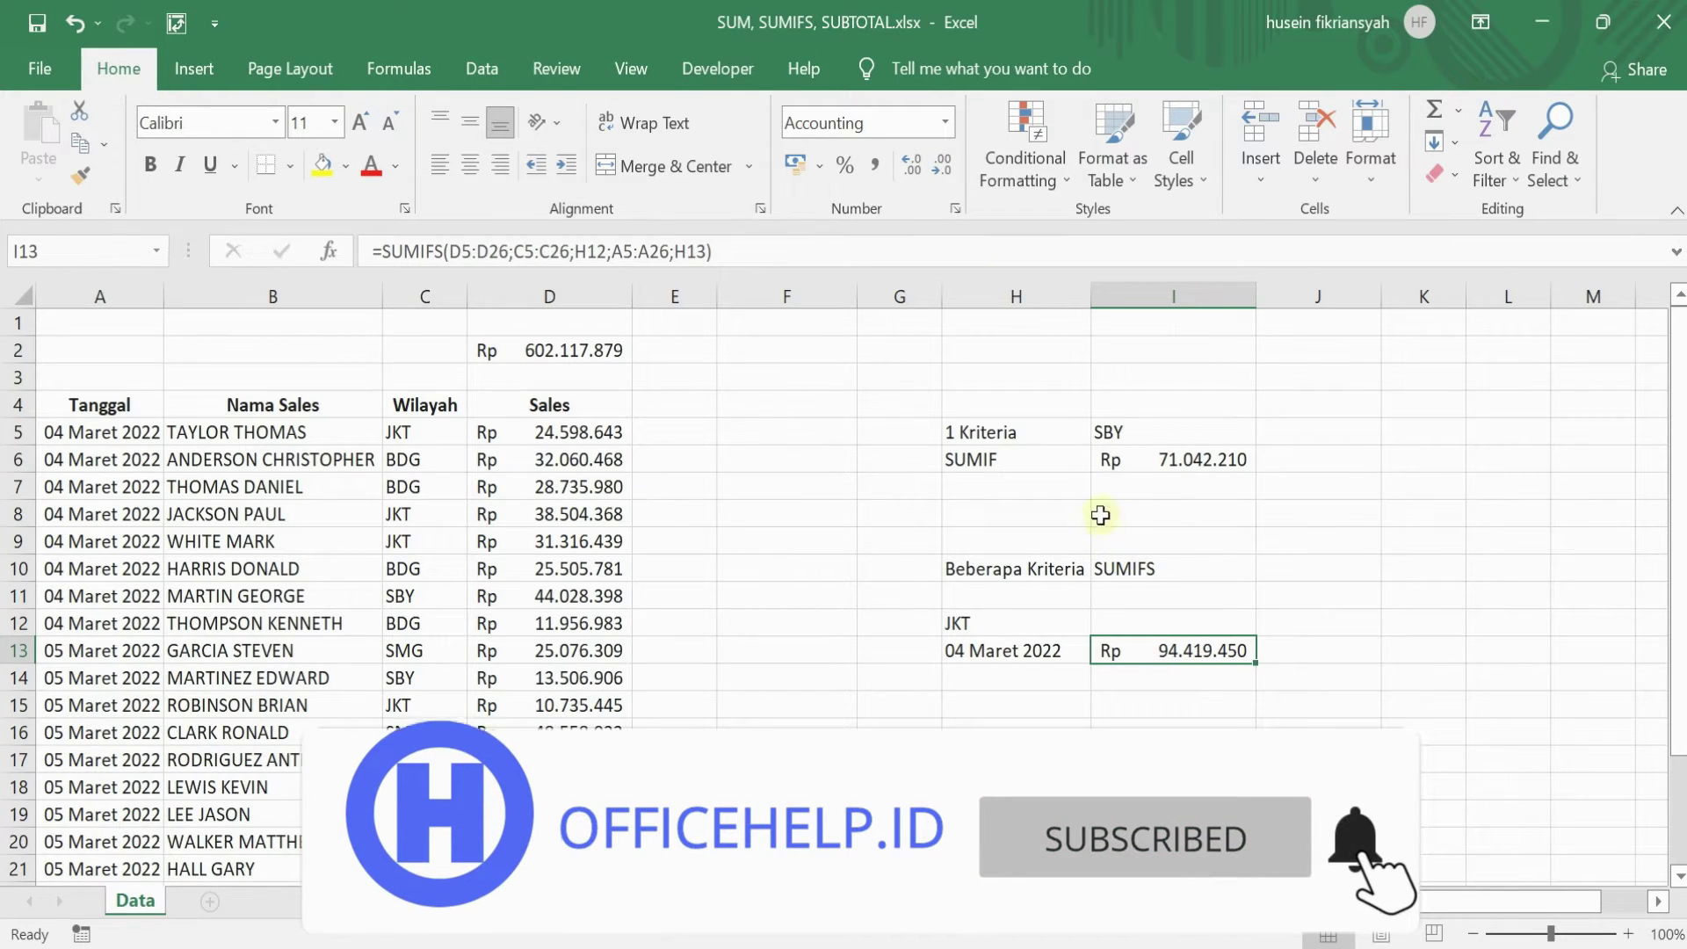
# - Test the SUMIFS formula by changing the Wilayah criterion in H12 to BDG and then to SBY
pyautogui.click(1015, 631)
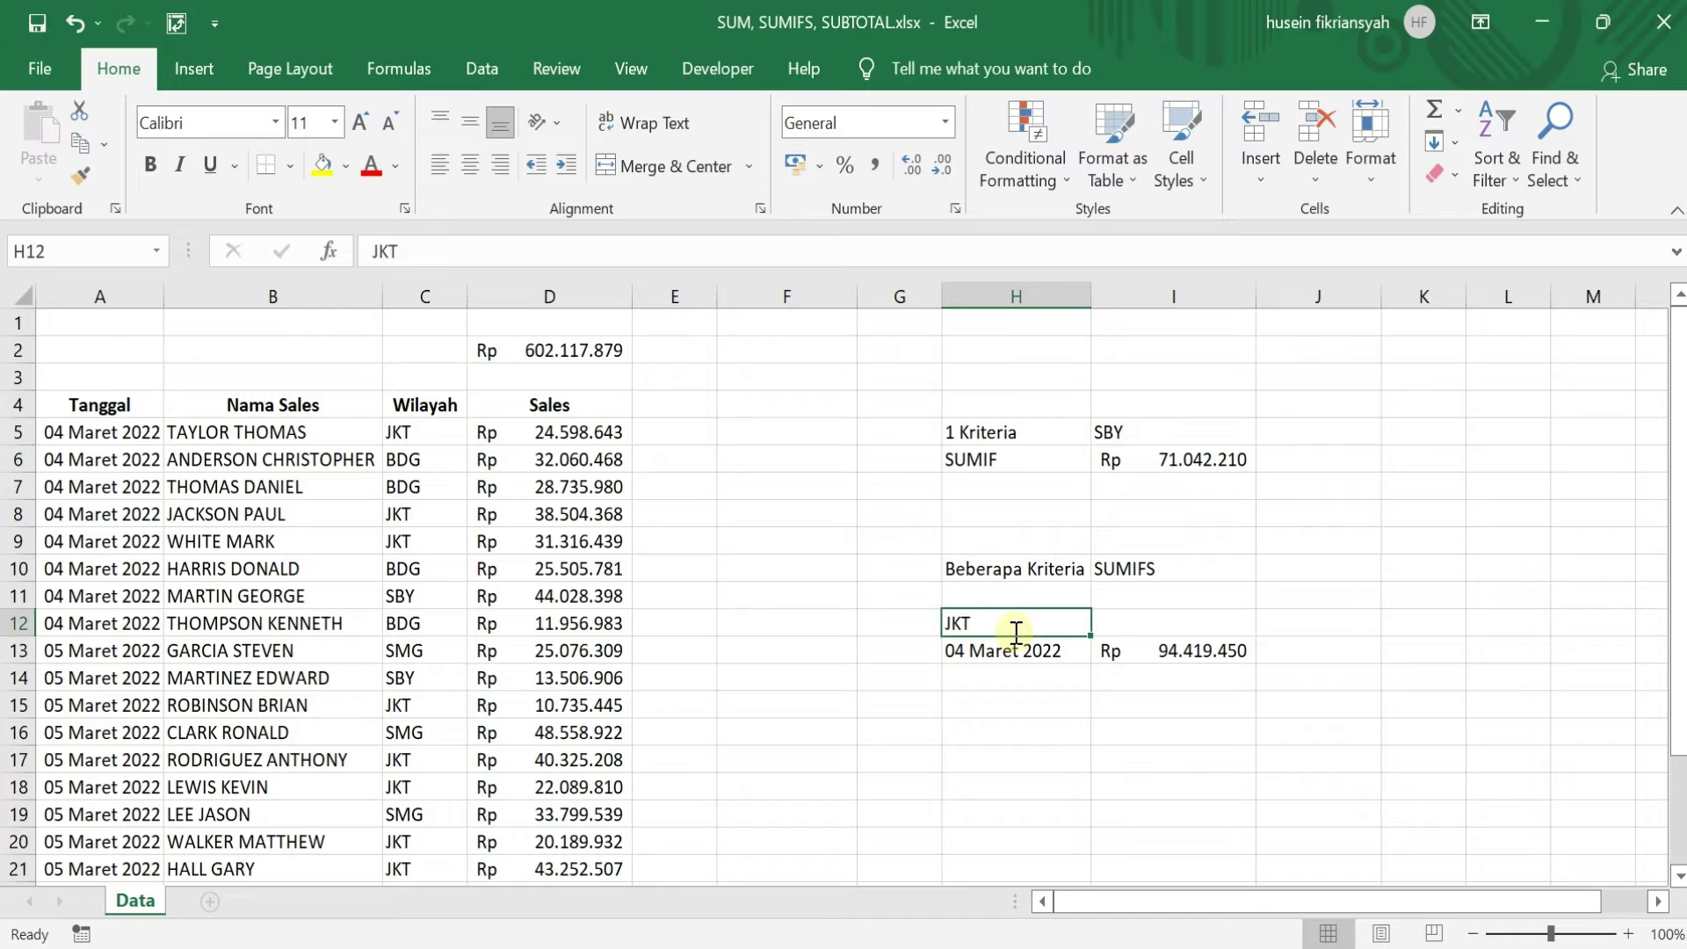
pyautogui.write('BDG')
pyautogui.press('Return')
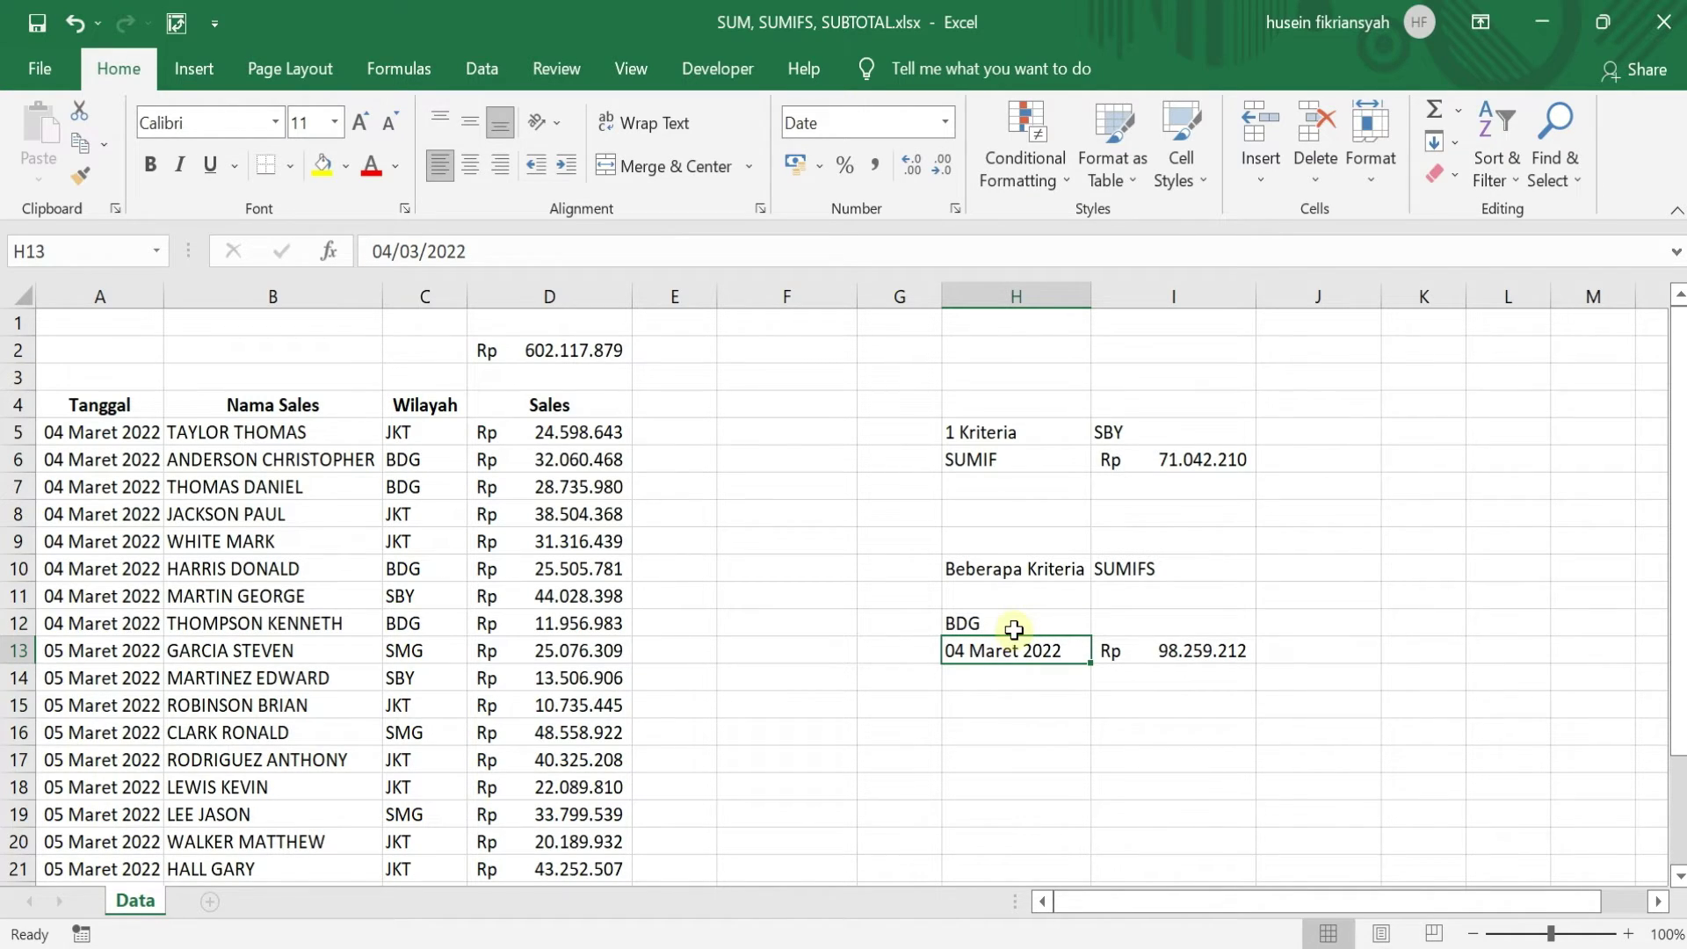
pyautogui.click(1014, 624)
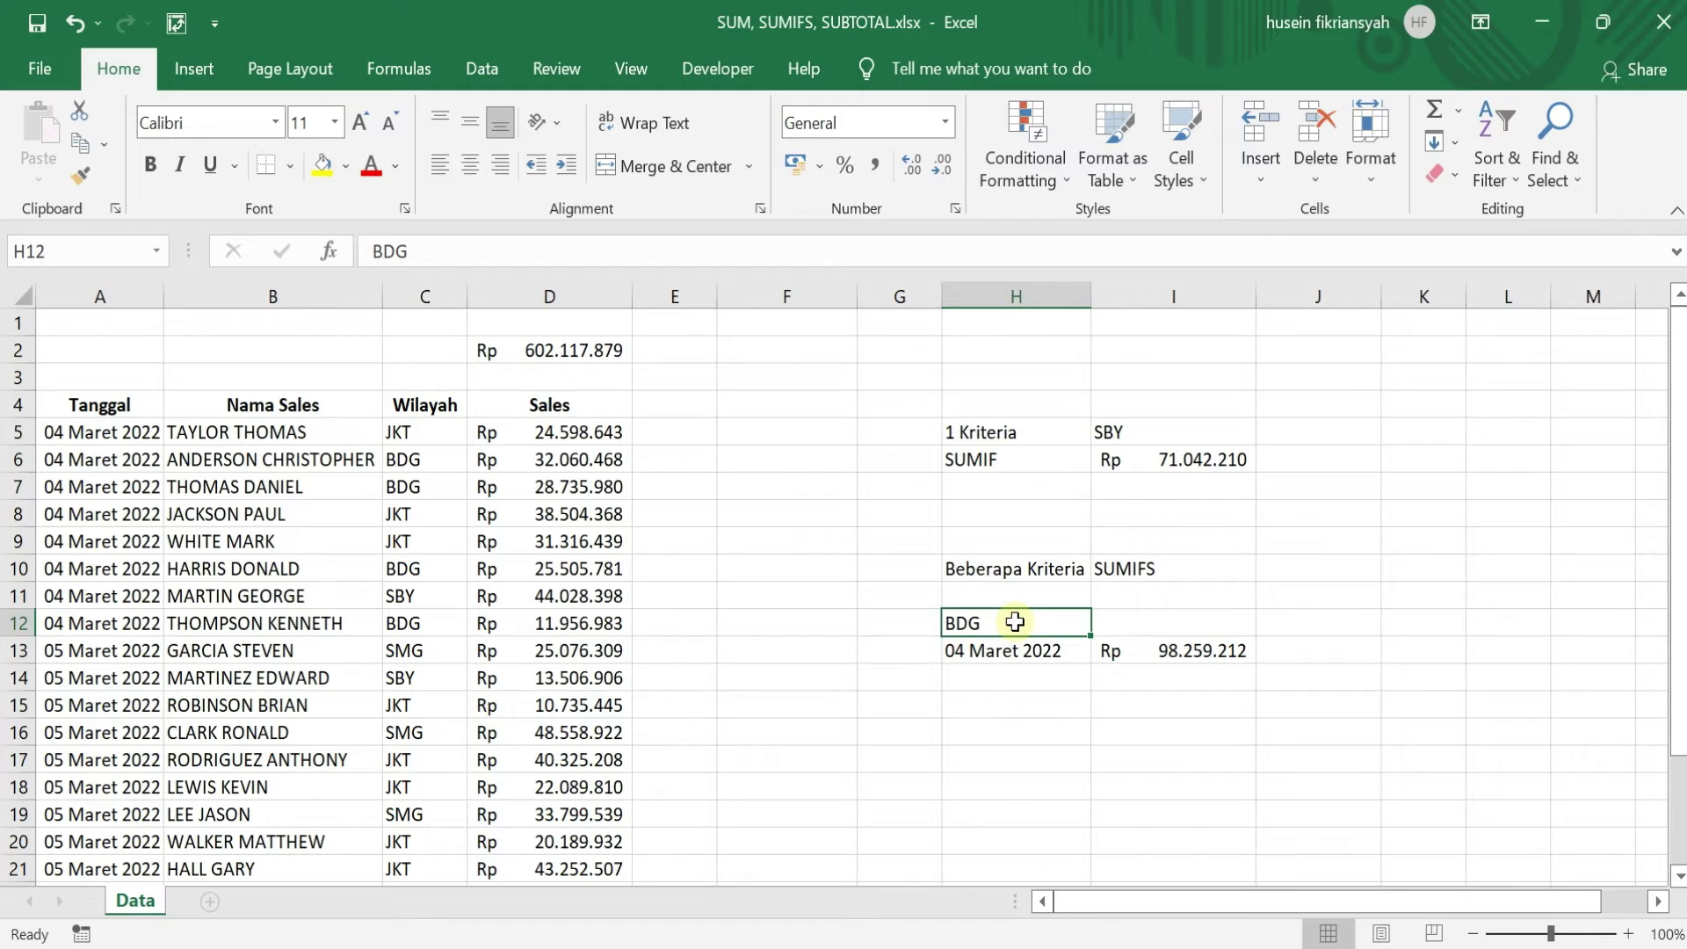
pyautogui.write('SBY')
pyautogui.press('Return')
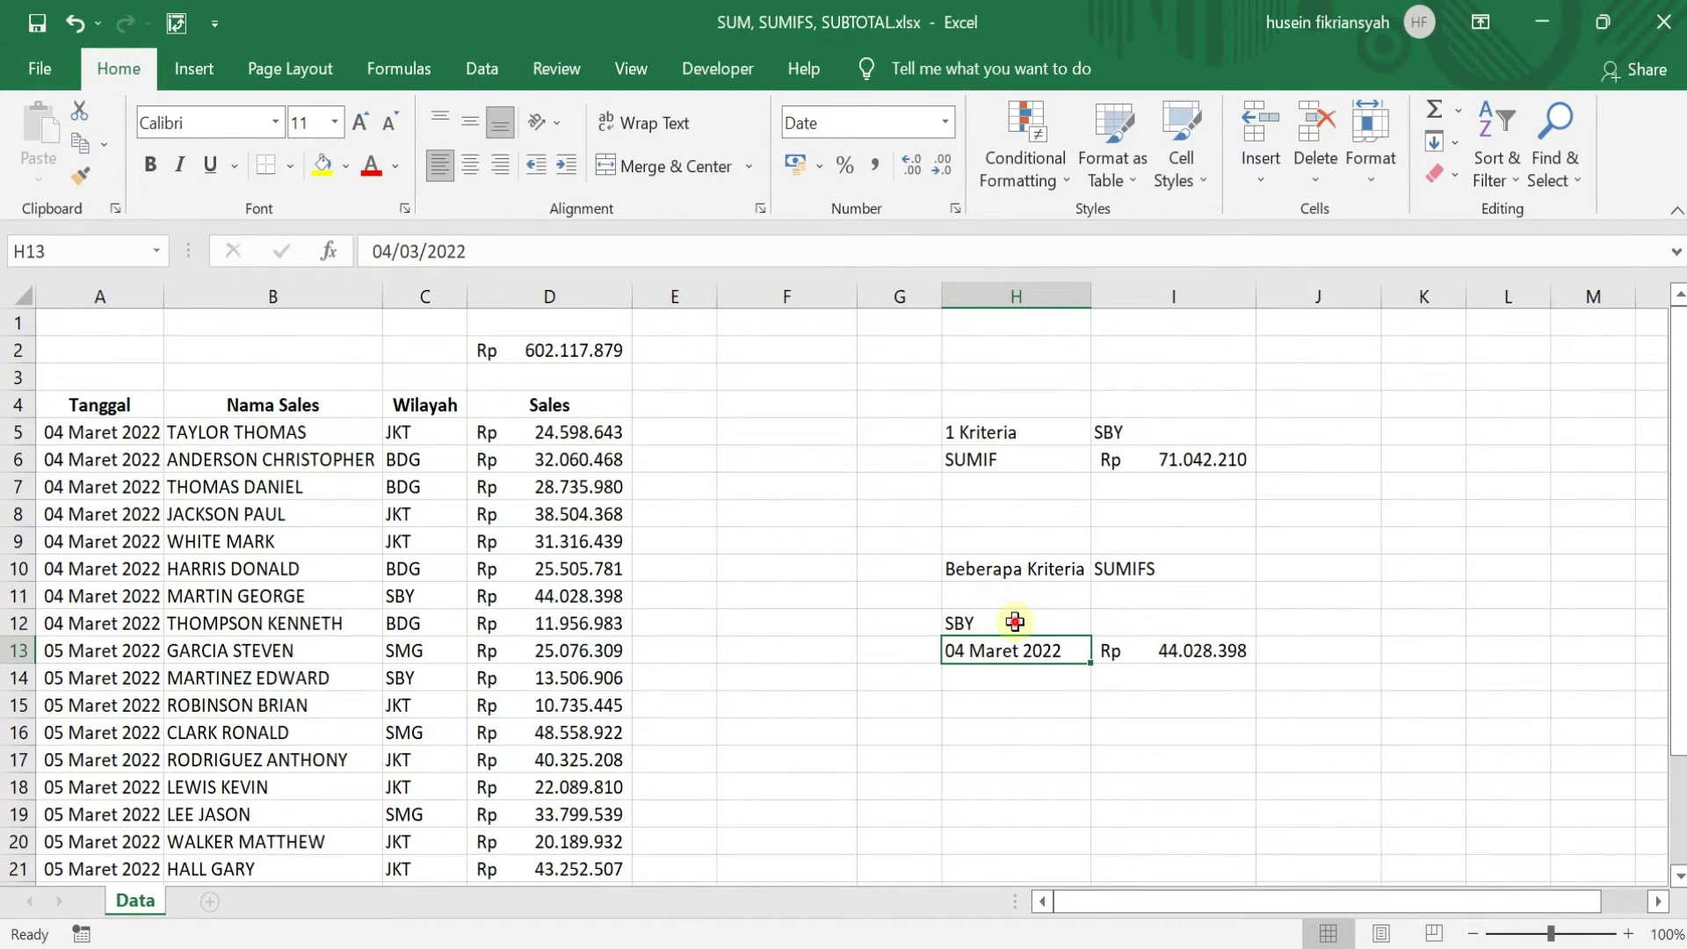
# - Change the Wilayah criterion in H12 to SMG
pyautogui.click(1015, 622)
pyautogui.doubleClick(1016, 622)
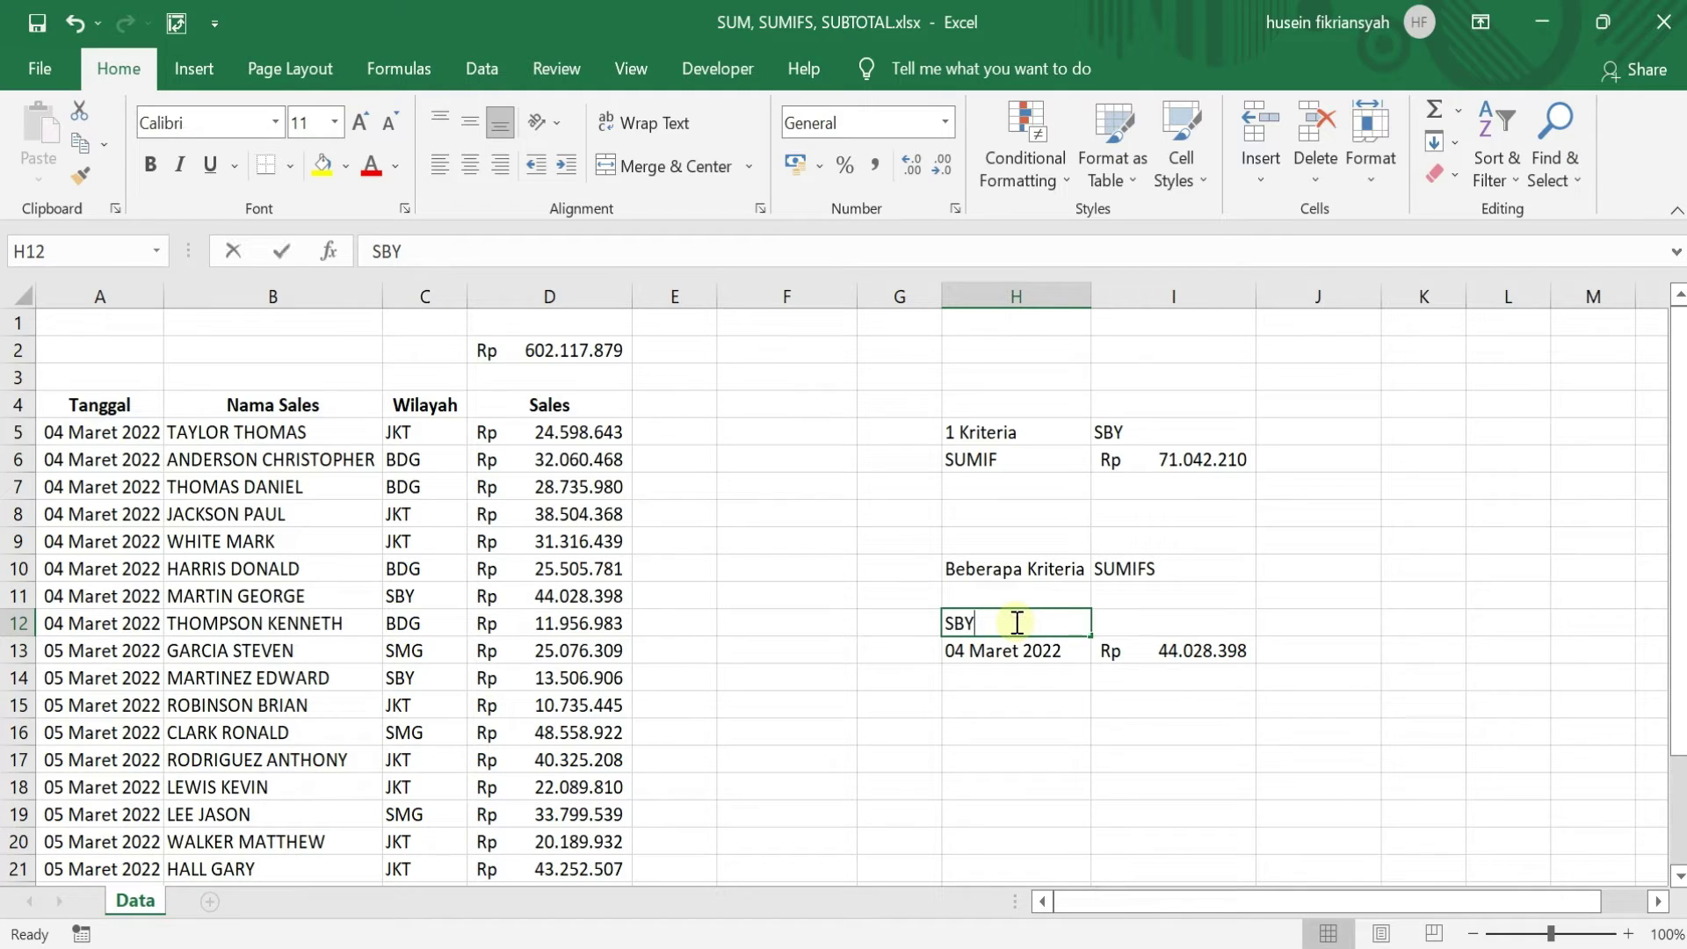
pyautogui.press('BackSpace')
pyautogui.press('BackSpace')
pyautogui.write('MG')
pyautogui.press('Return')
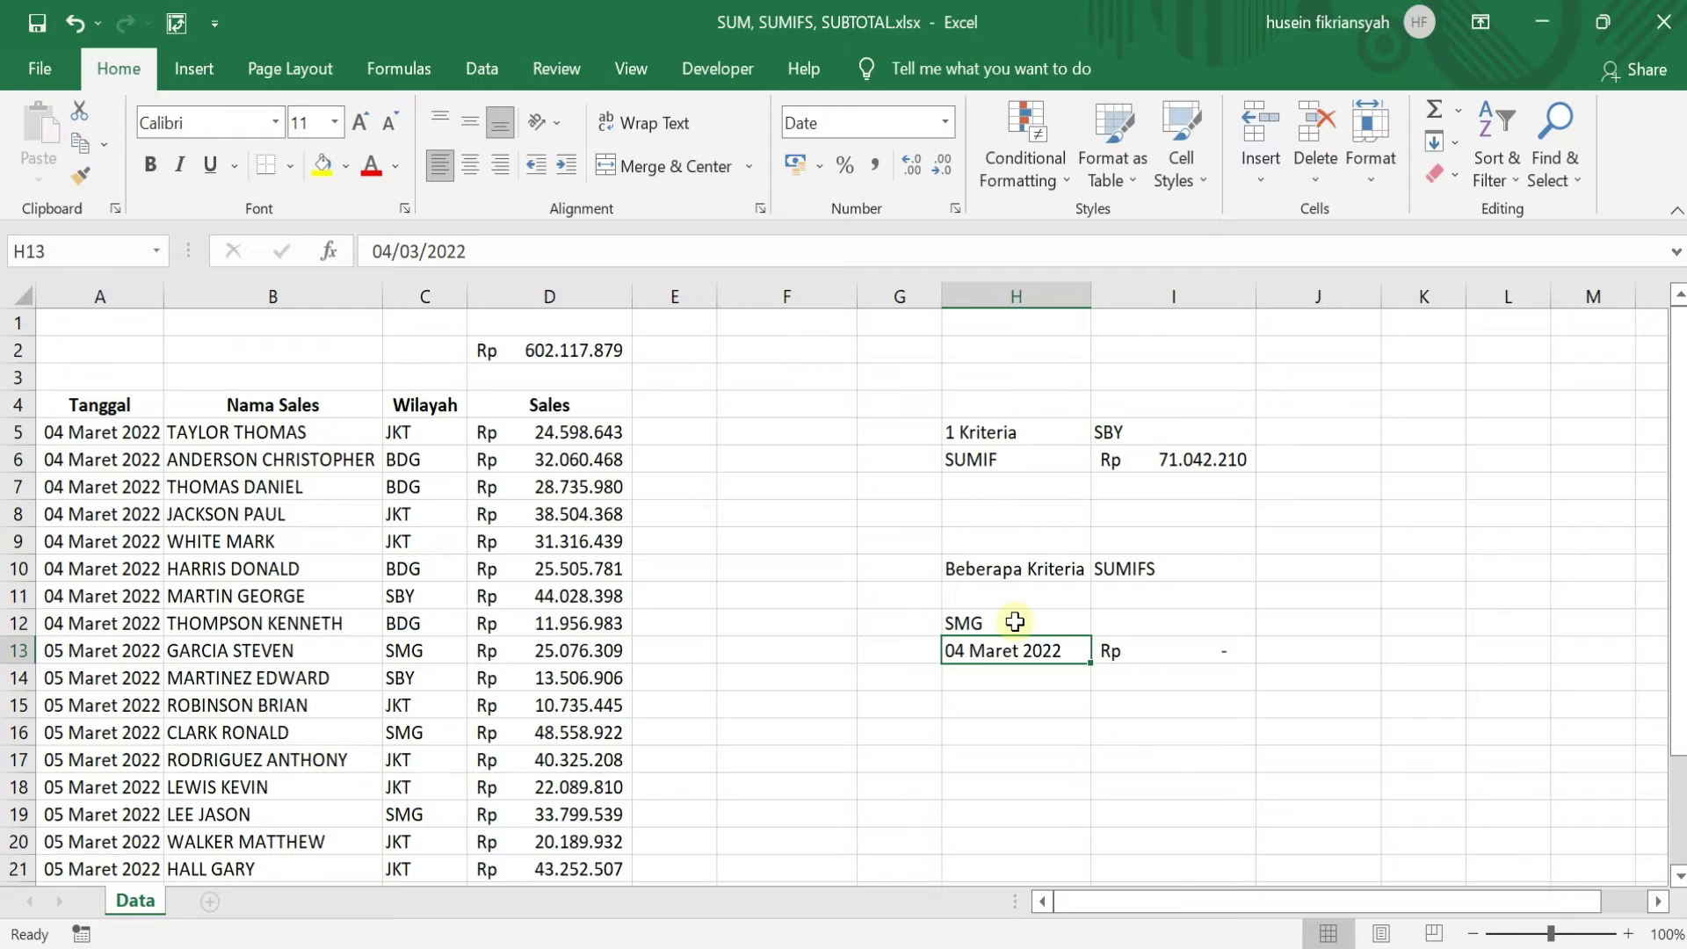
# - Change the date criterion in H13 to 05 Maret 2022
pyautogui.click(1016, 622)
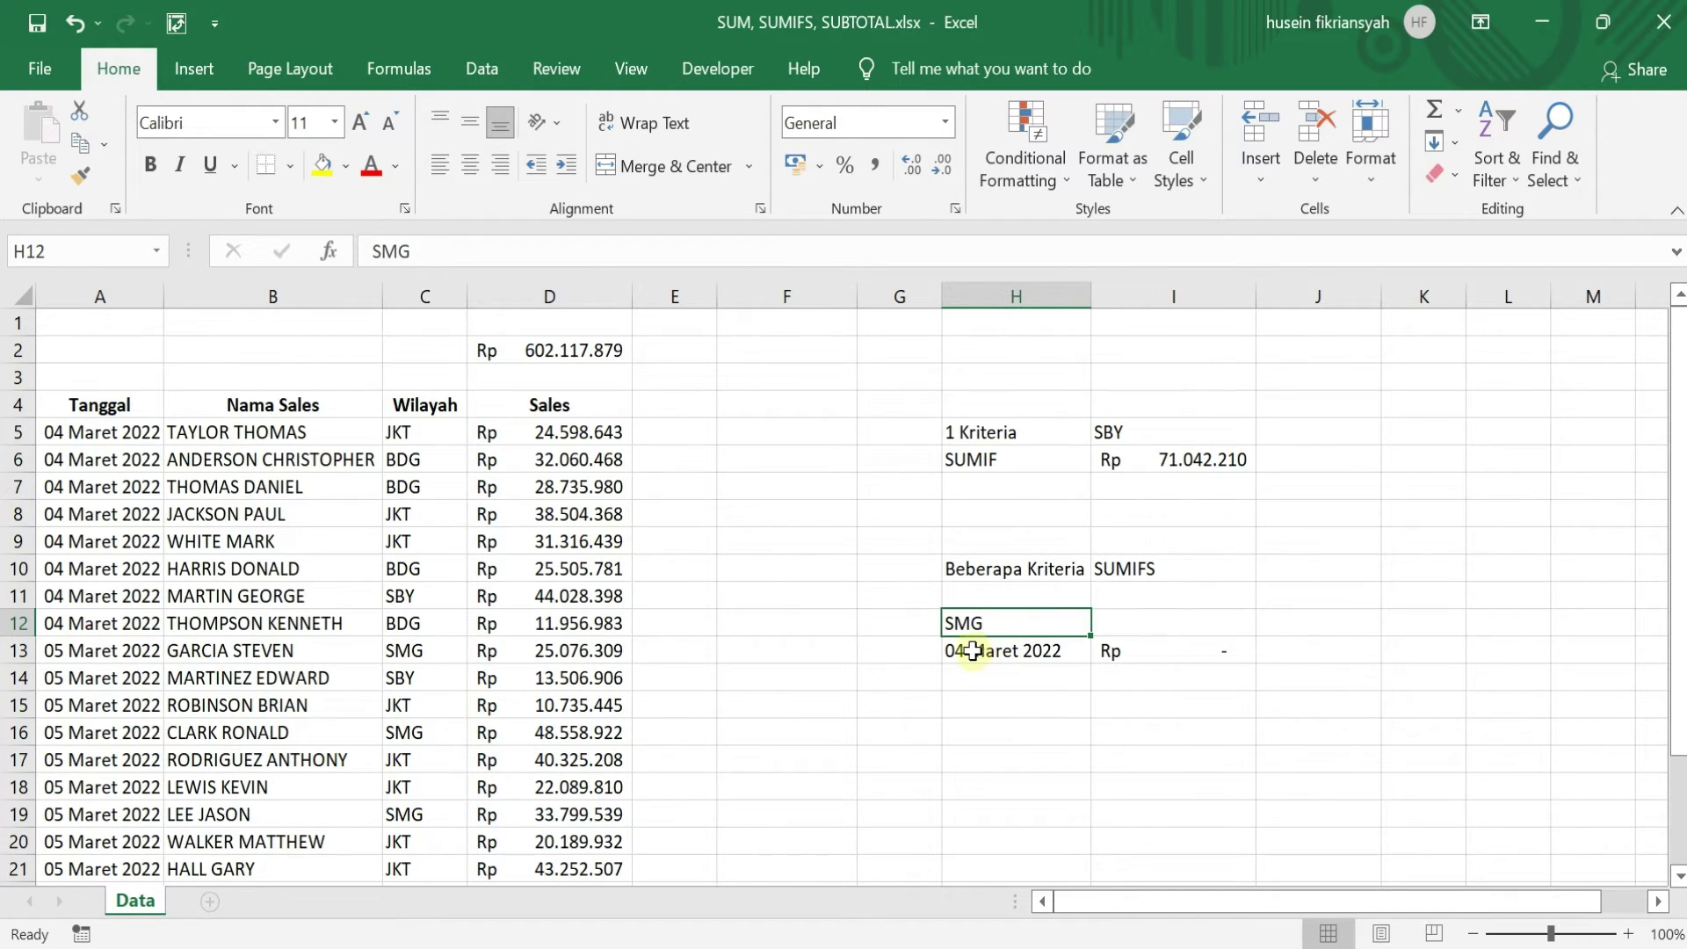
pyautogui.doubleClick(968, 650)
pyautogui.press('BackSpace')
pyautogui.write('5')
pyautogui.press('Return')
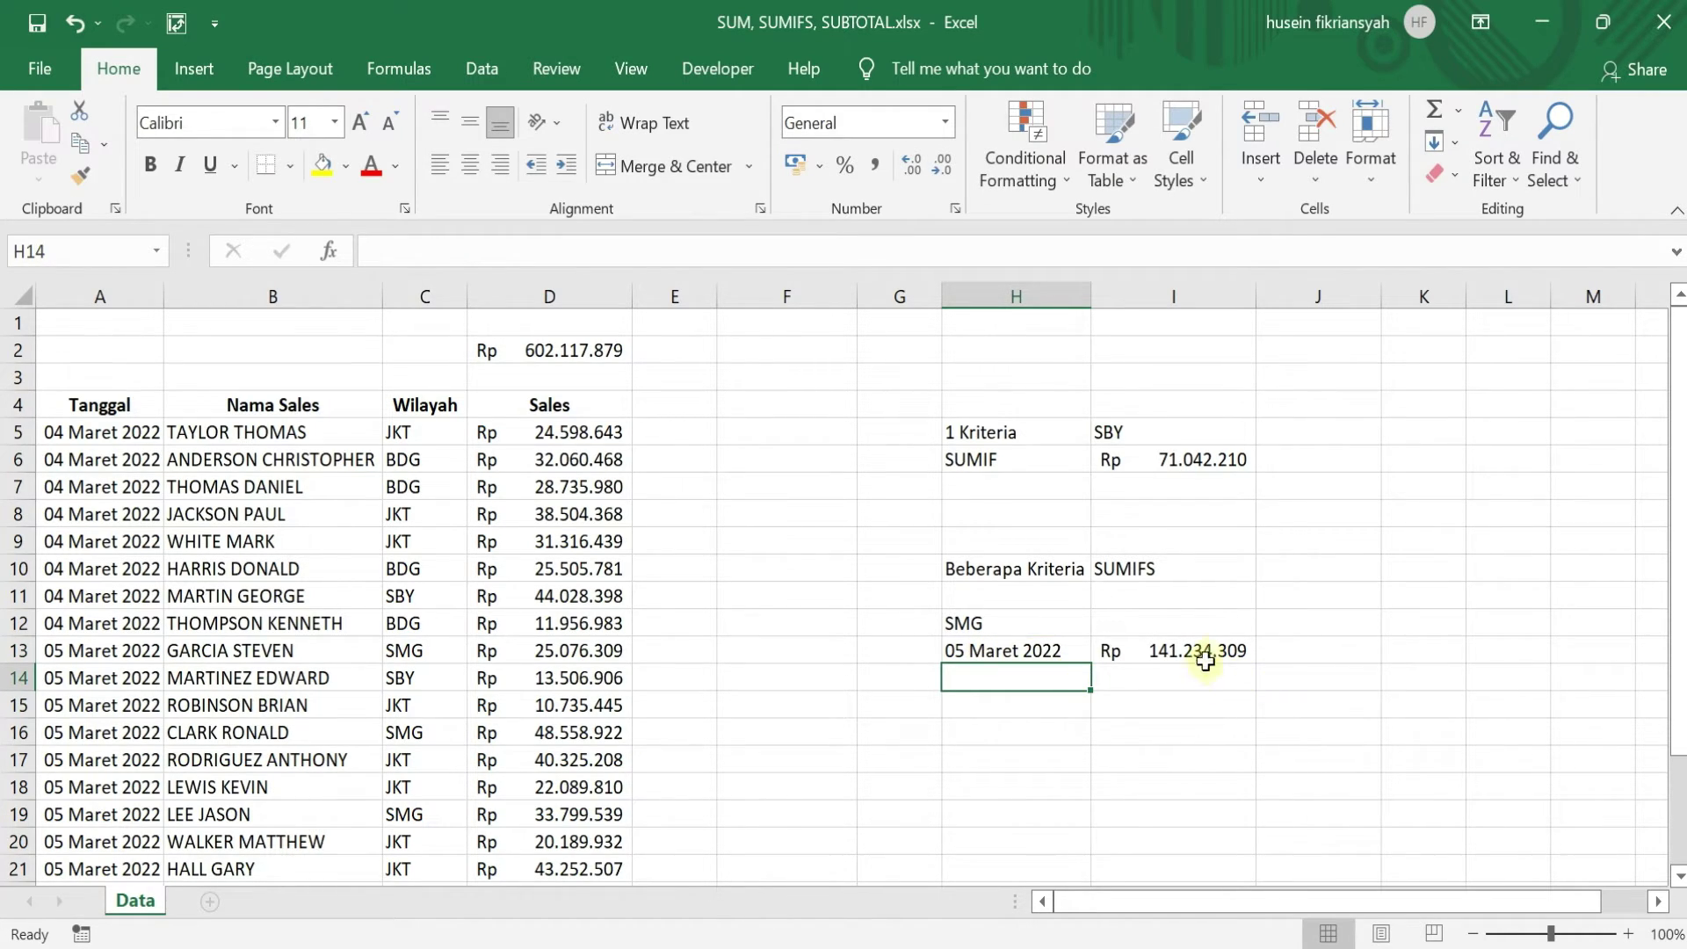
# - Set the Wilayah criterion in H12 to JKT
pyautogui.click(1039, 631)
pyautogui.doubleClick(1040, 631)
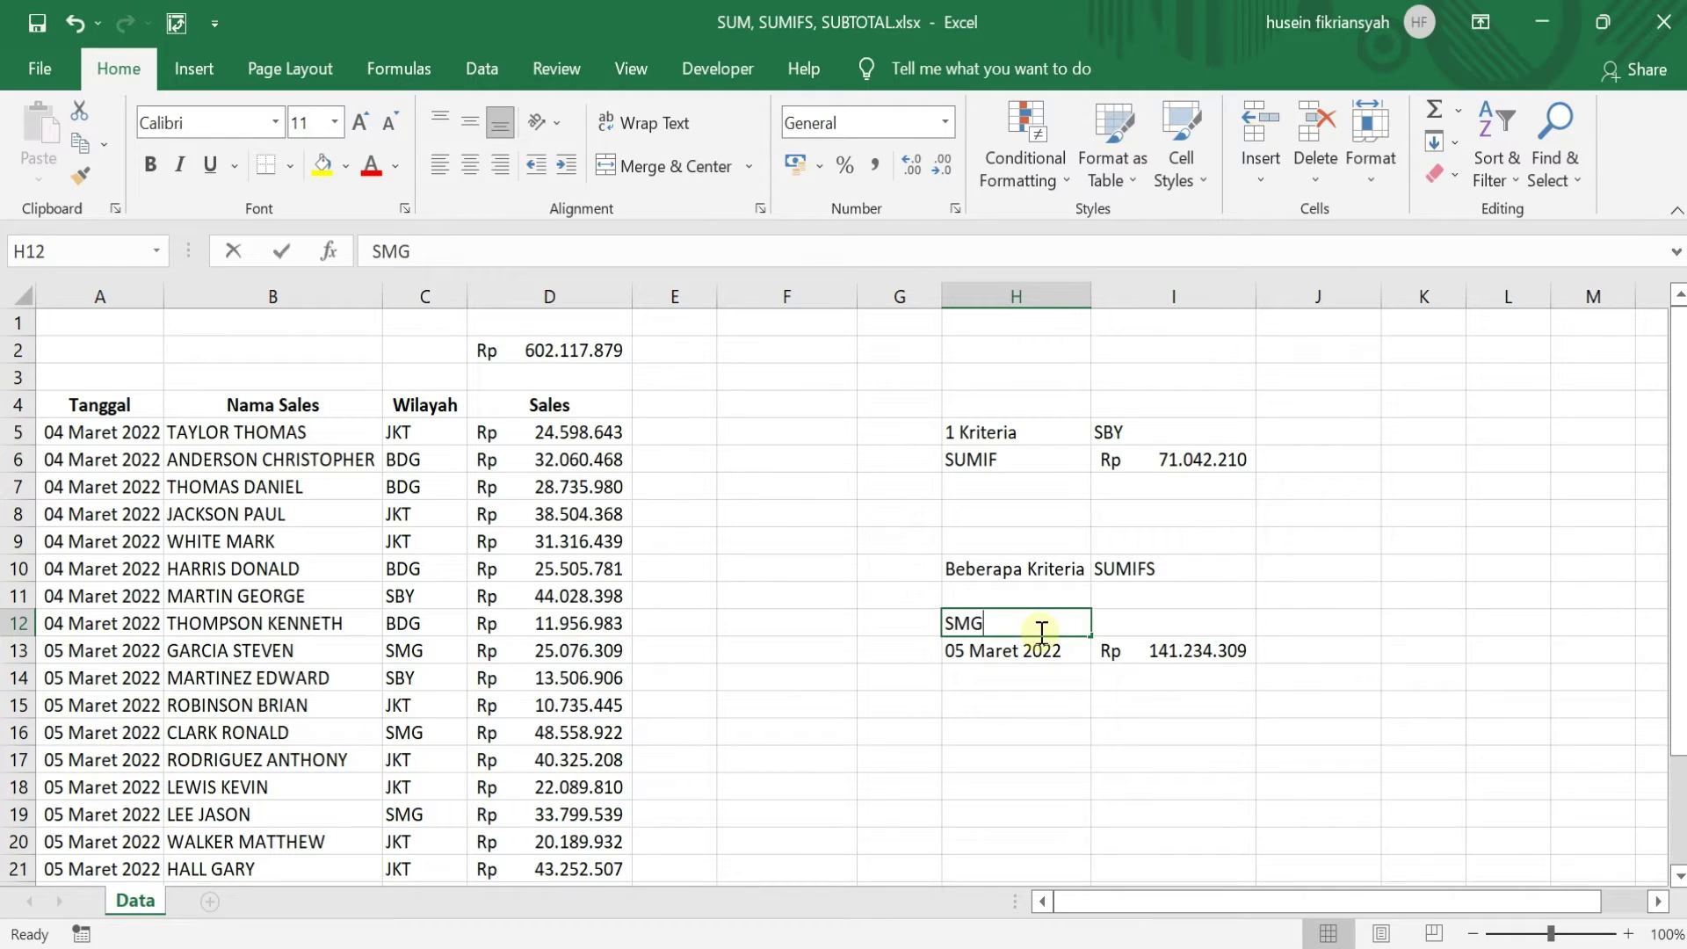
pyautogui.write('JKT')
pyautogui.press('Return')
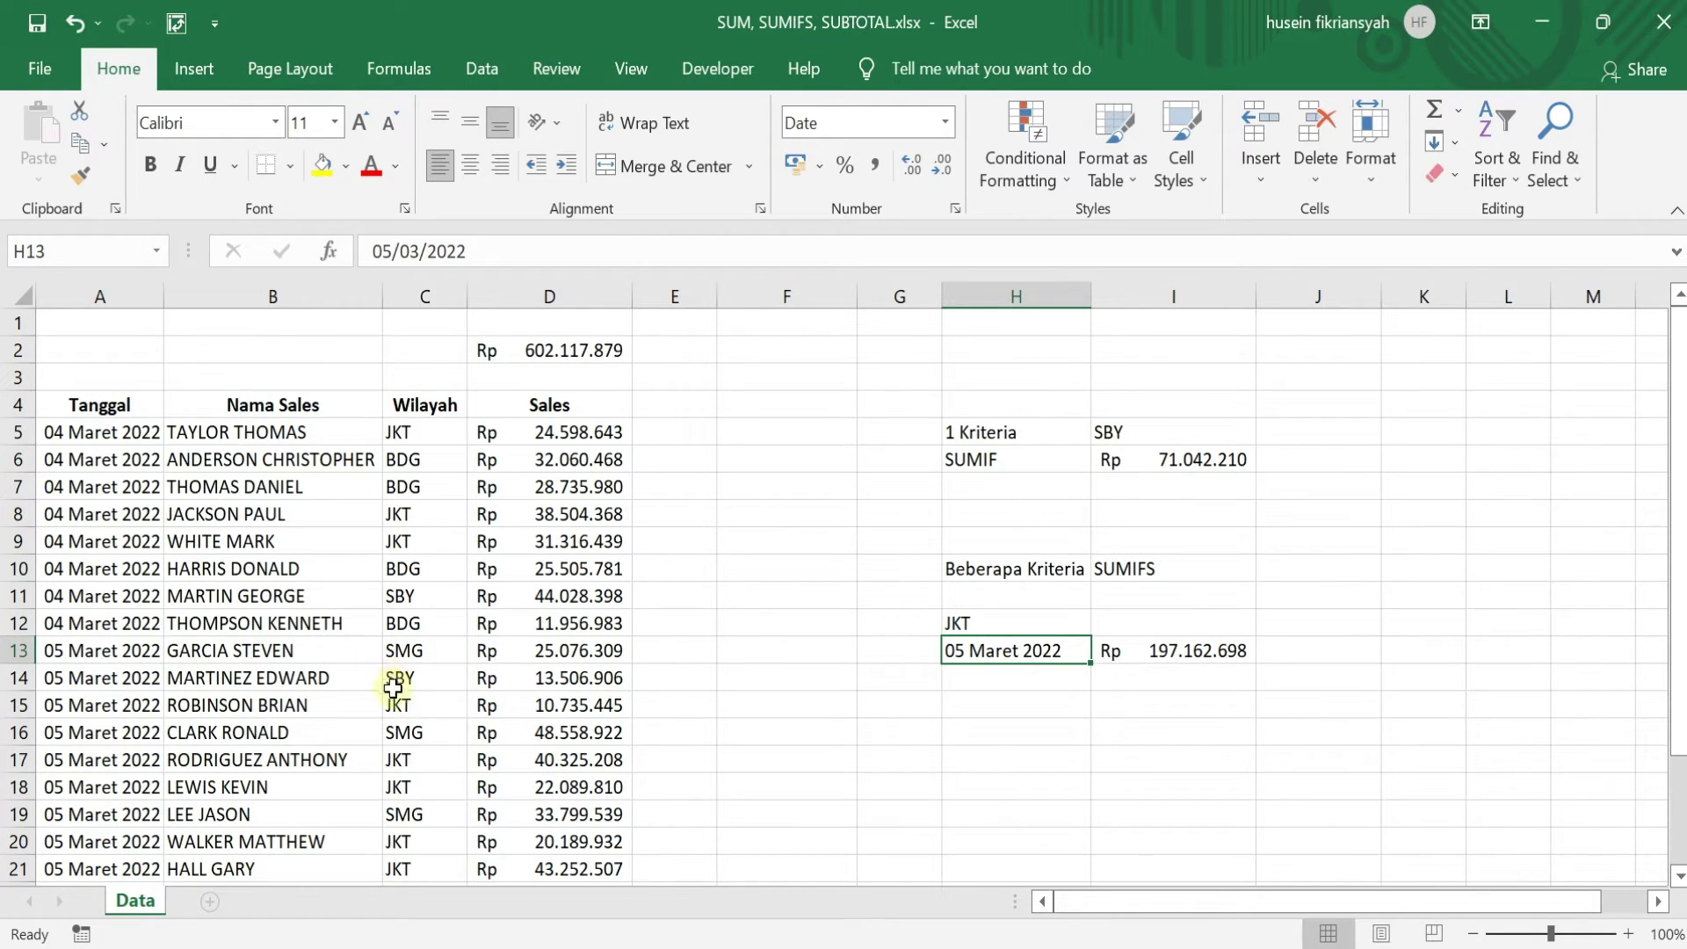
# - Select all Sales cells of the JKT rows dated 05 Maret 2022 to compare their sum with the result in I13
pyautogui.click(560, 705)
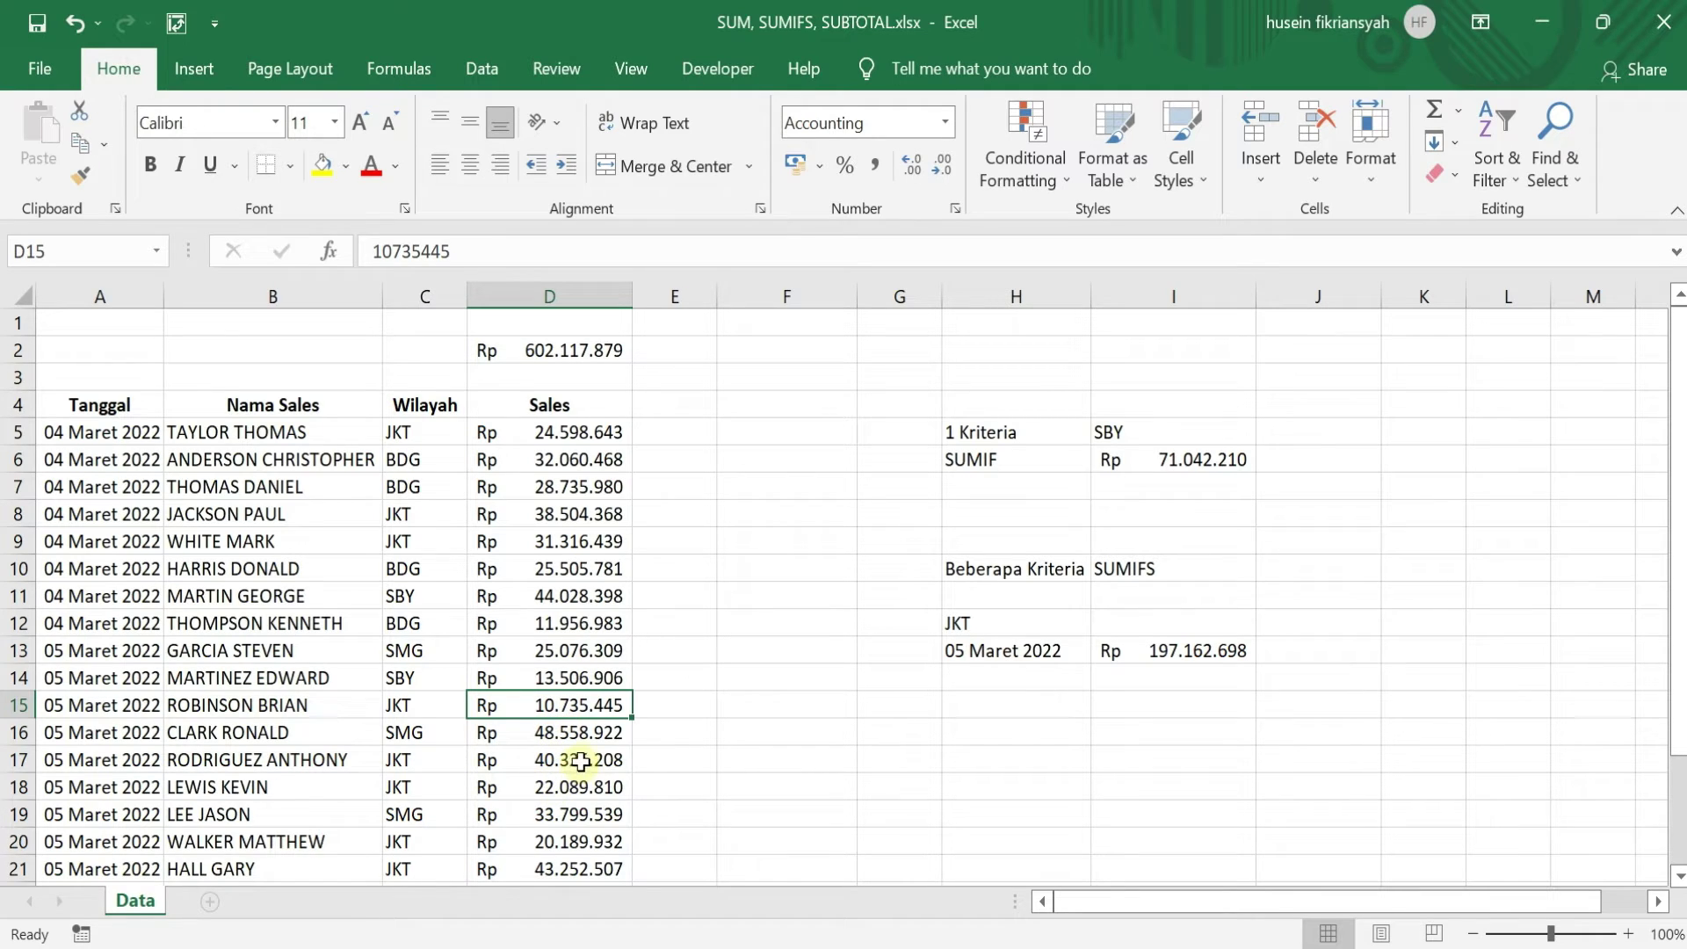
pyautogui.keyDown('ctrl'); pyautogui.click(572, 760); pyautogui.keyUp('ctrl')
pyautogui.keyDown('ctrl'); pyautogui.click(554, 791); pyautogui.keyUp('ctrl')
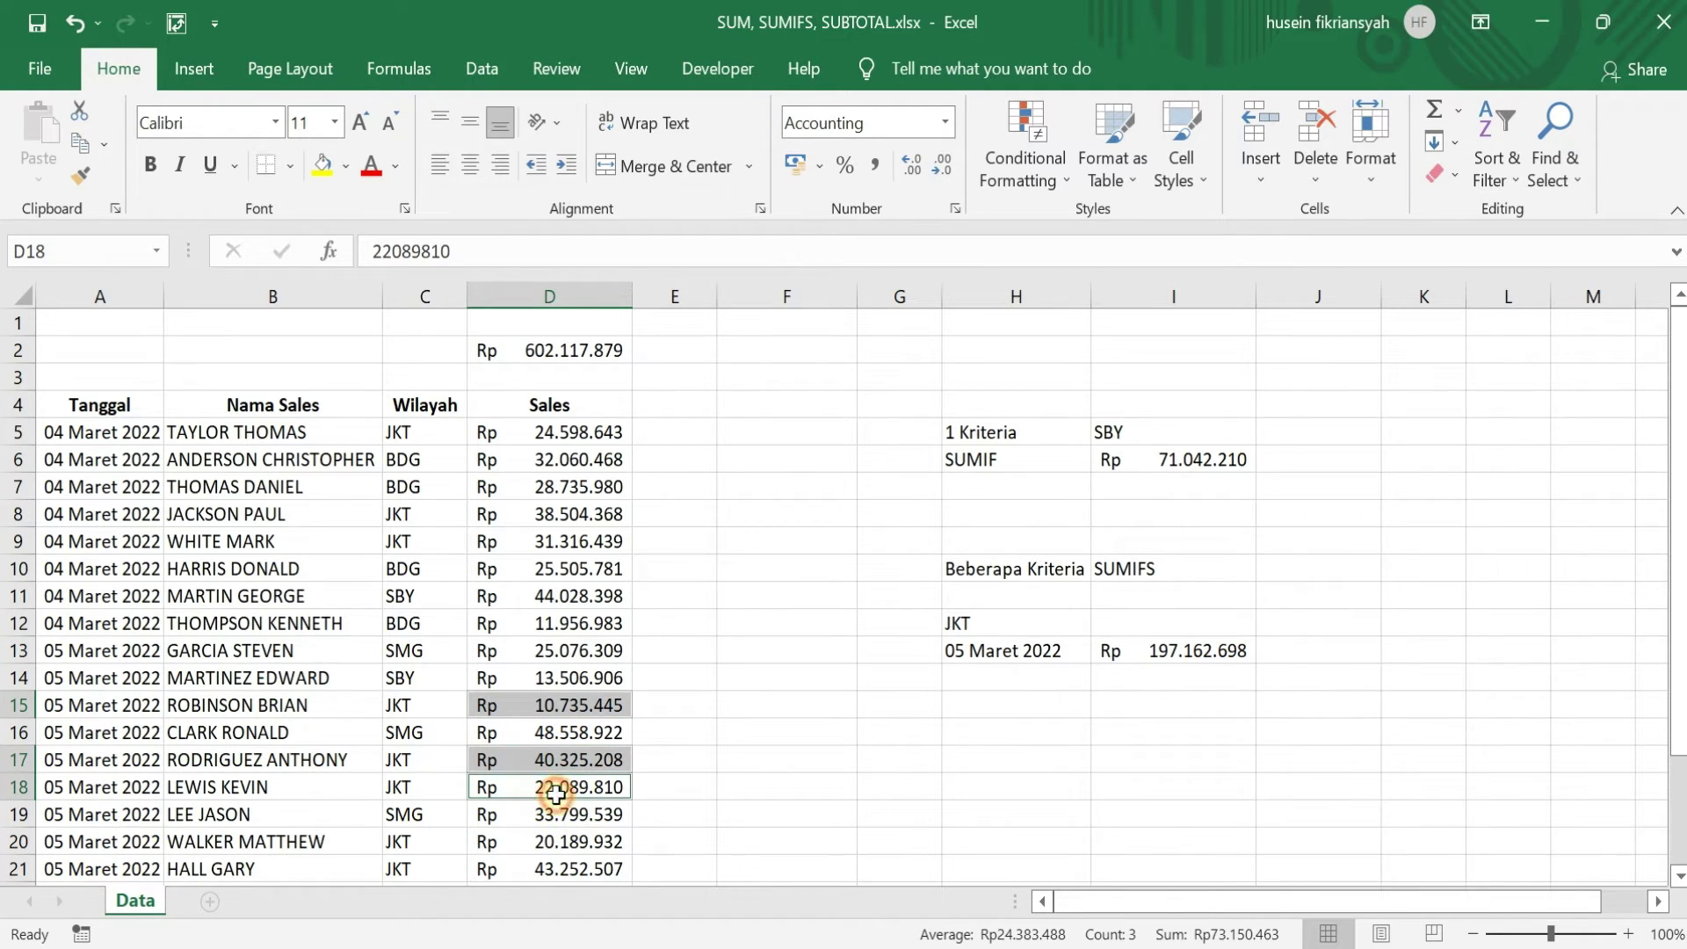
pyautogui.keyDown('ctrl'); pyautogui.click(565, 844); pyautogui.keyUp('ctrl')
pyautogui.keyDown('ctrl'); pyautogui.click(566, 870); pyautogui.keyUp('ctrl')
pyautogui.scroll(-2, 580, 834)
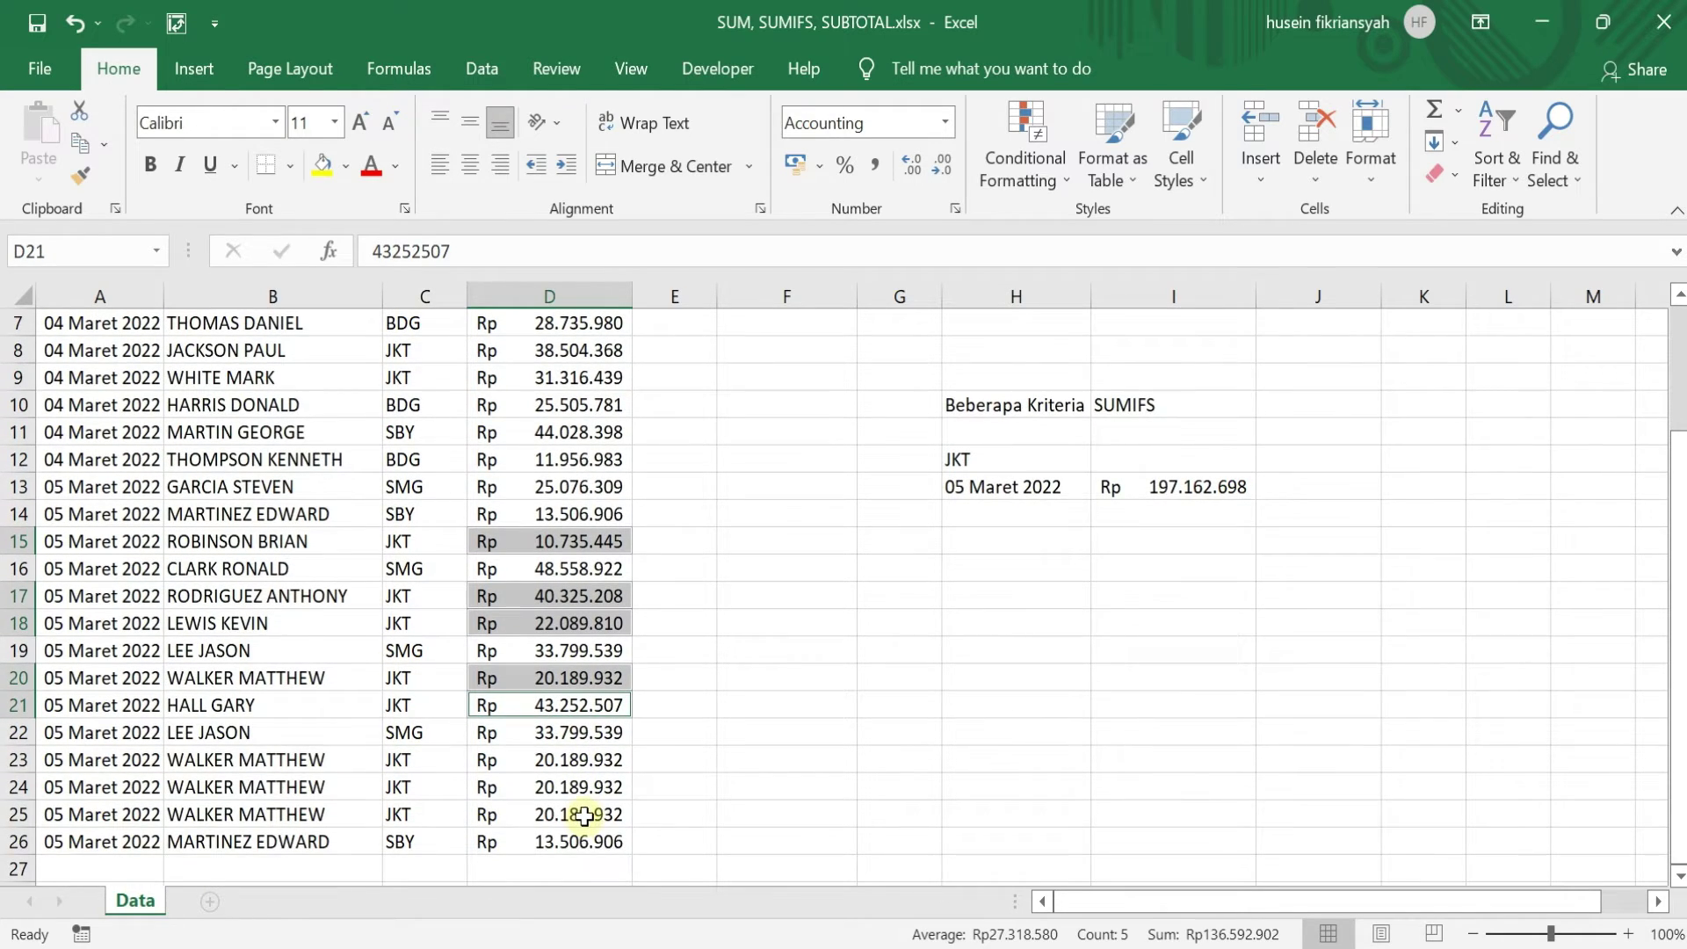
pyautogui.keyDown('ctrl'); pyautogui.click(582, 761); pyautogui.keyUp('ctrl')
pyautogui.keyDown('ctrl'); pyautogui.click(580, 789); pyautogui.keyUp('ctrl')
pyautogui.keyDown('ctrl'); pyautogui.click(582, 817); pyautogui.keyUp('ctrl')
pyautogui.scroll(-1, 576, 821)
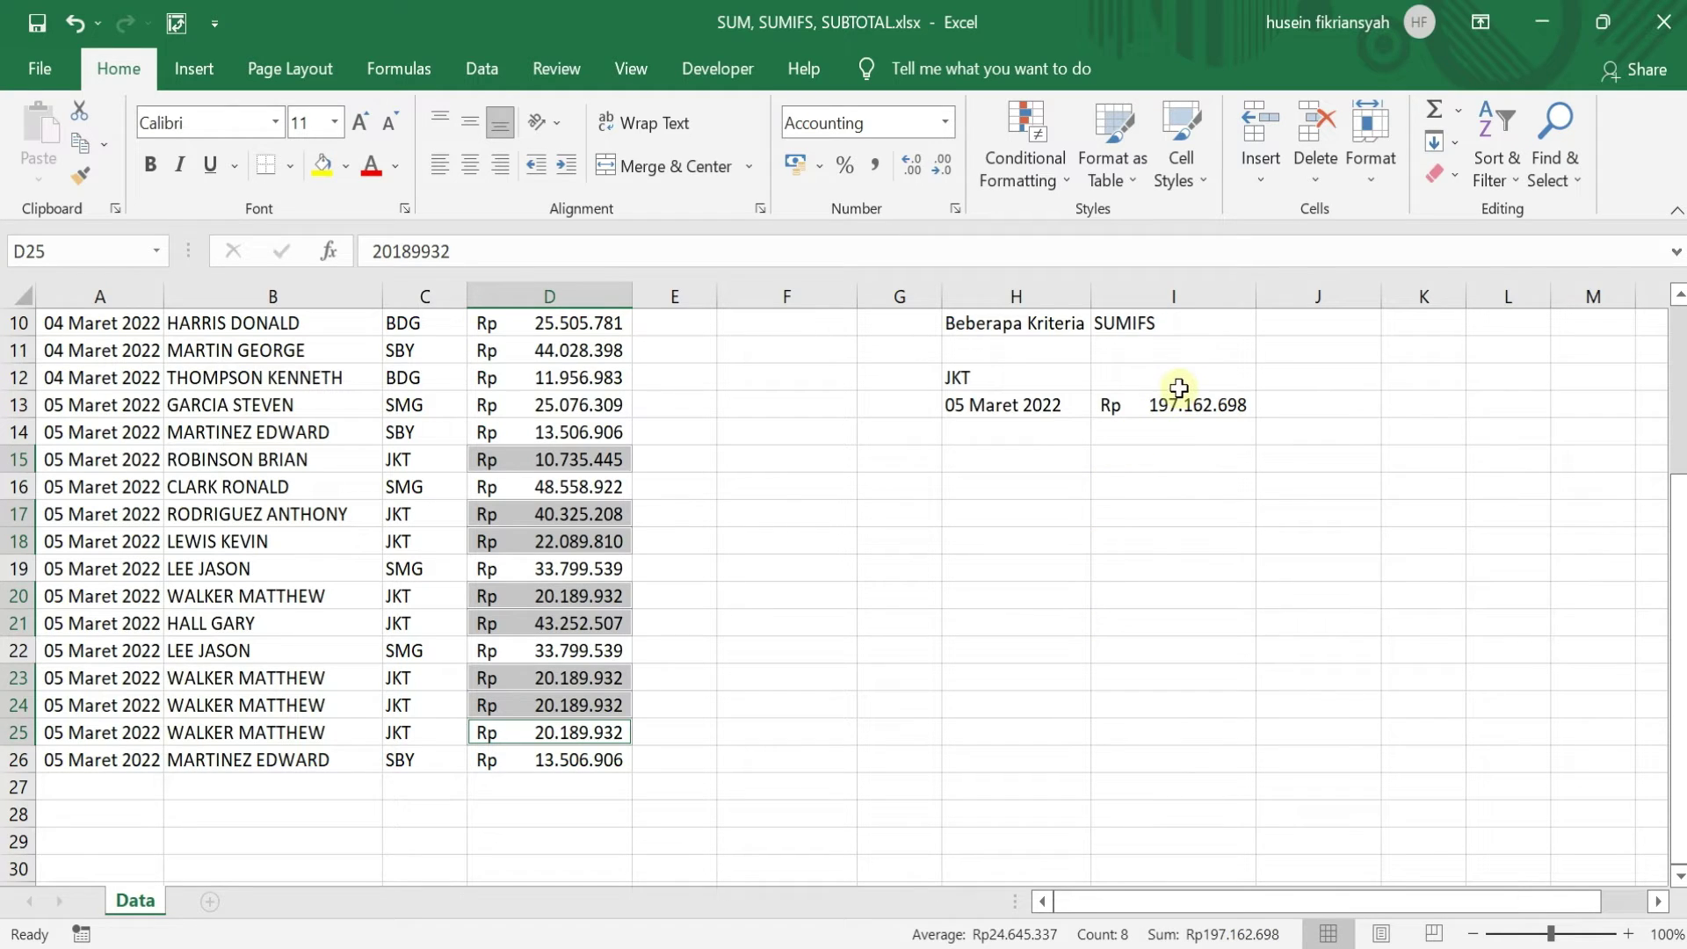
pyautogui.scroll(2, 1152, 489)
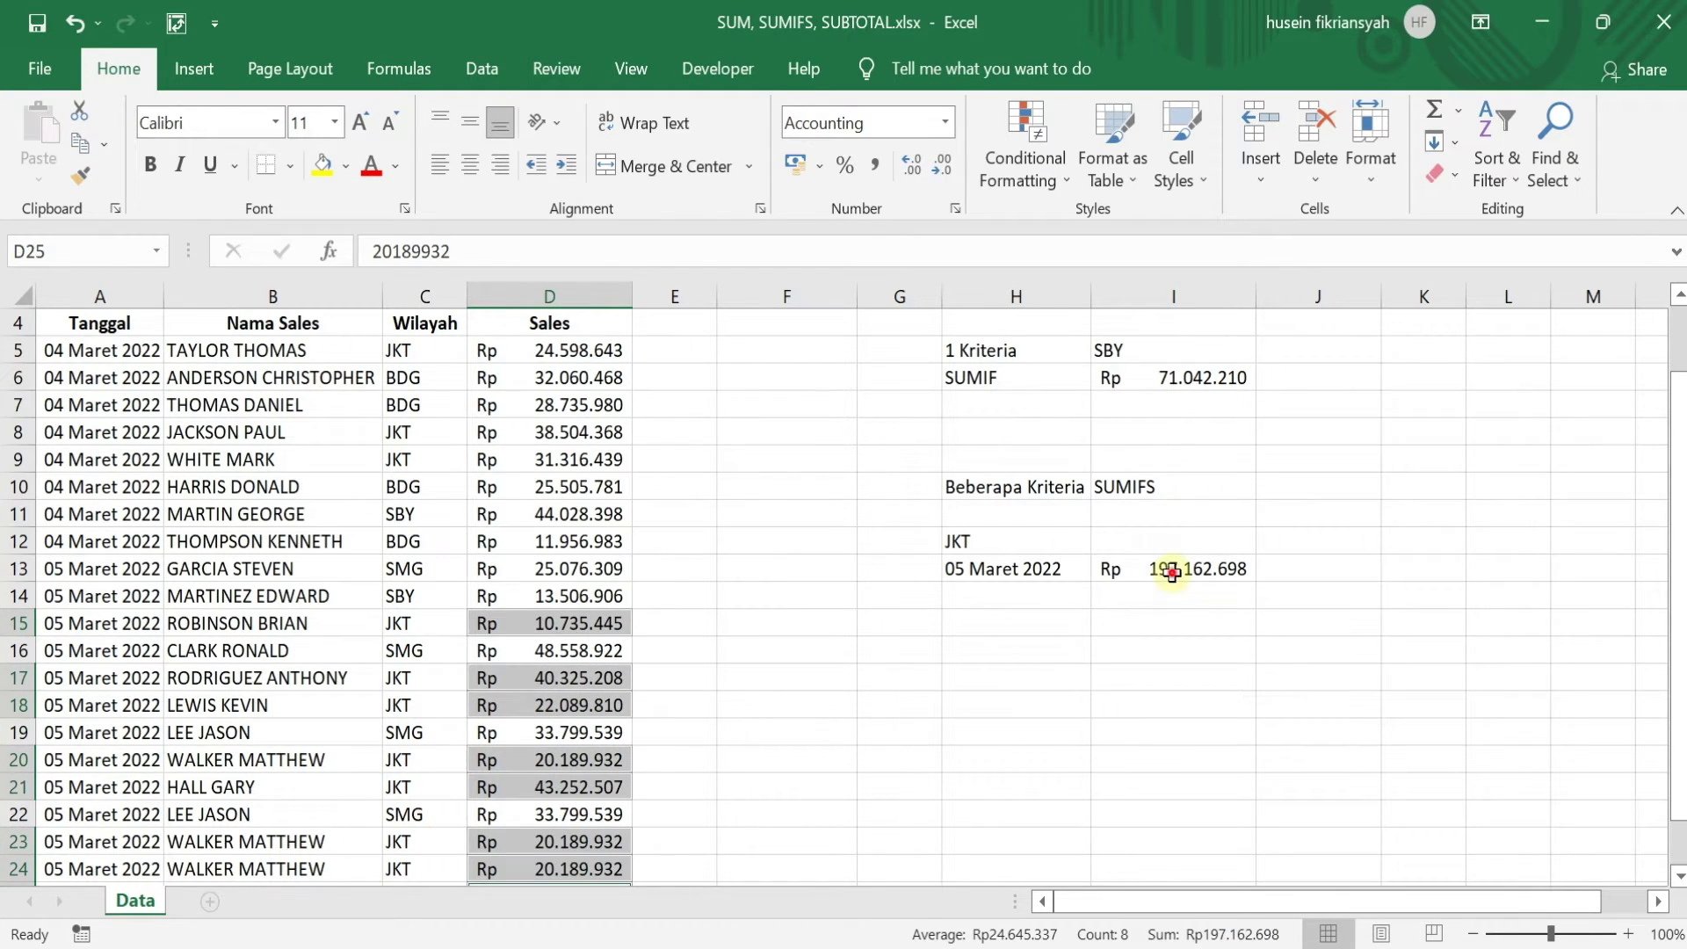
# - Compare the SUMIFS formula in I13 with the SUMIF formula in I6
pyautogui.click(1168, 571)
pyautogui.click(1160, 386)
pyautogui.click(1155, 563)
pyautogui.click(1173, 379)
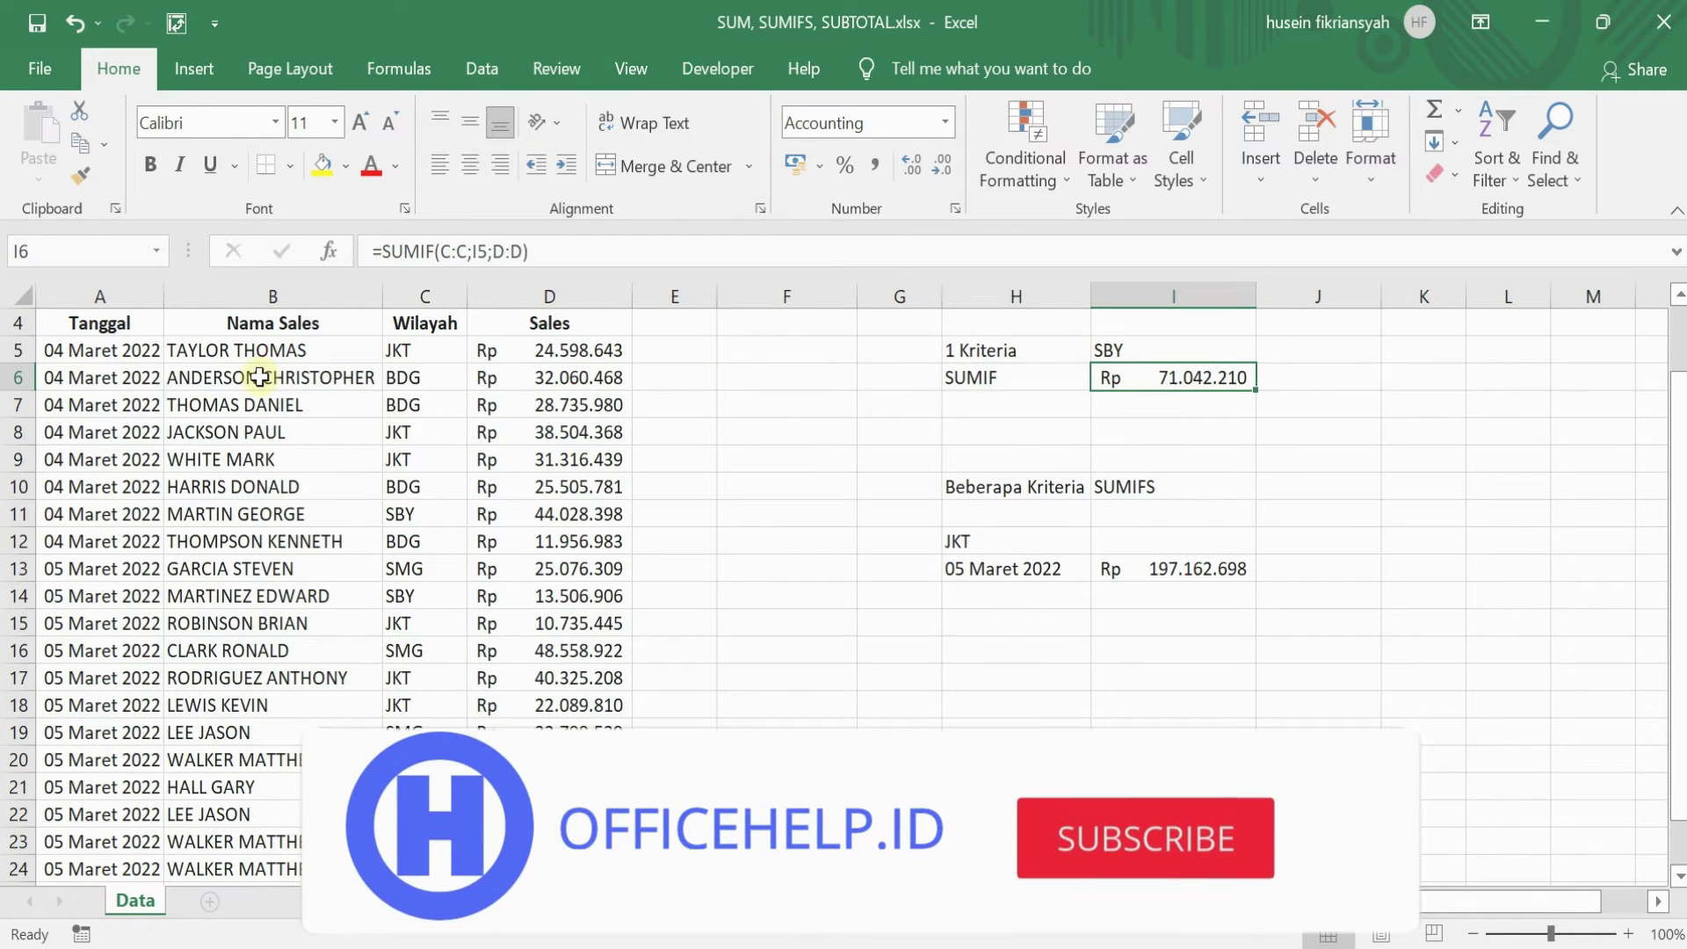
pyautogui.scroll(-2, 260, 377)
pyautogui.scroll(2, 255, 486)
pyautogui.scroll(-3, 245, 531)
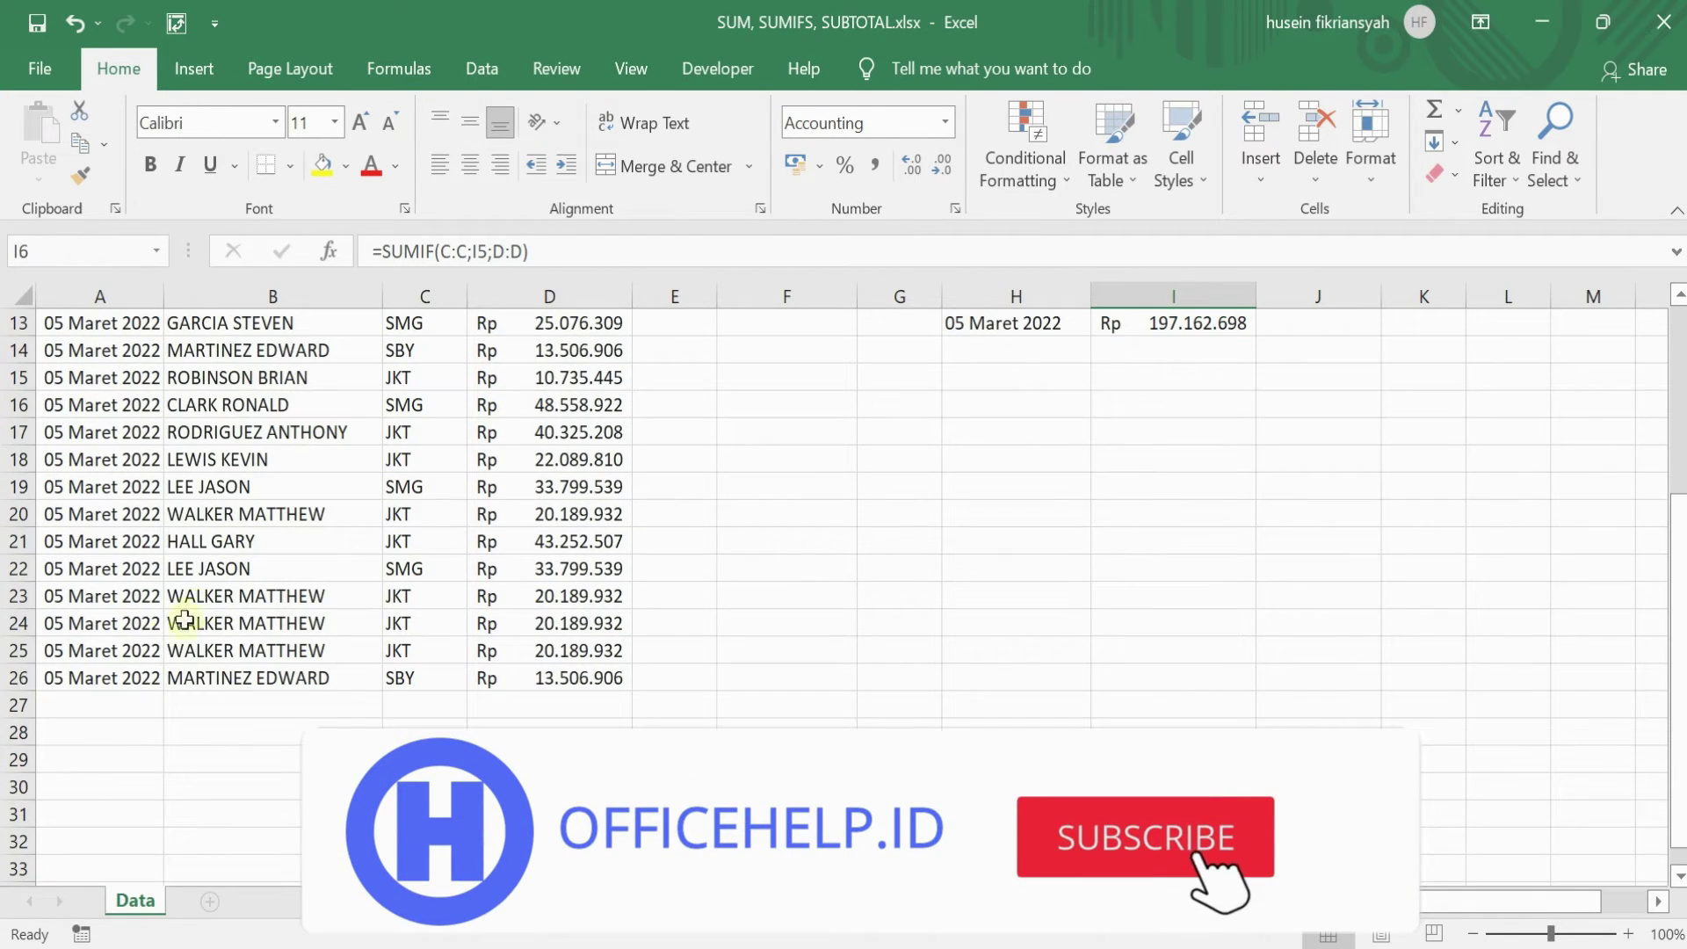
pyautogui.scroll(4, 443, 566)
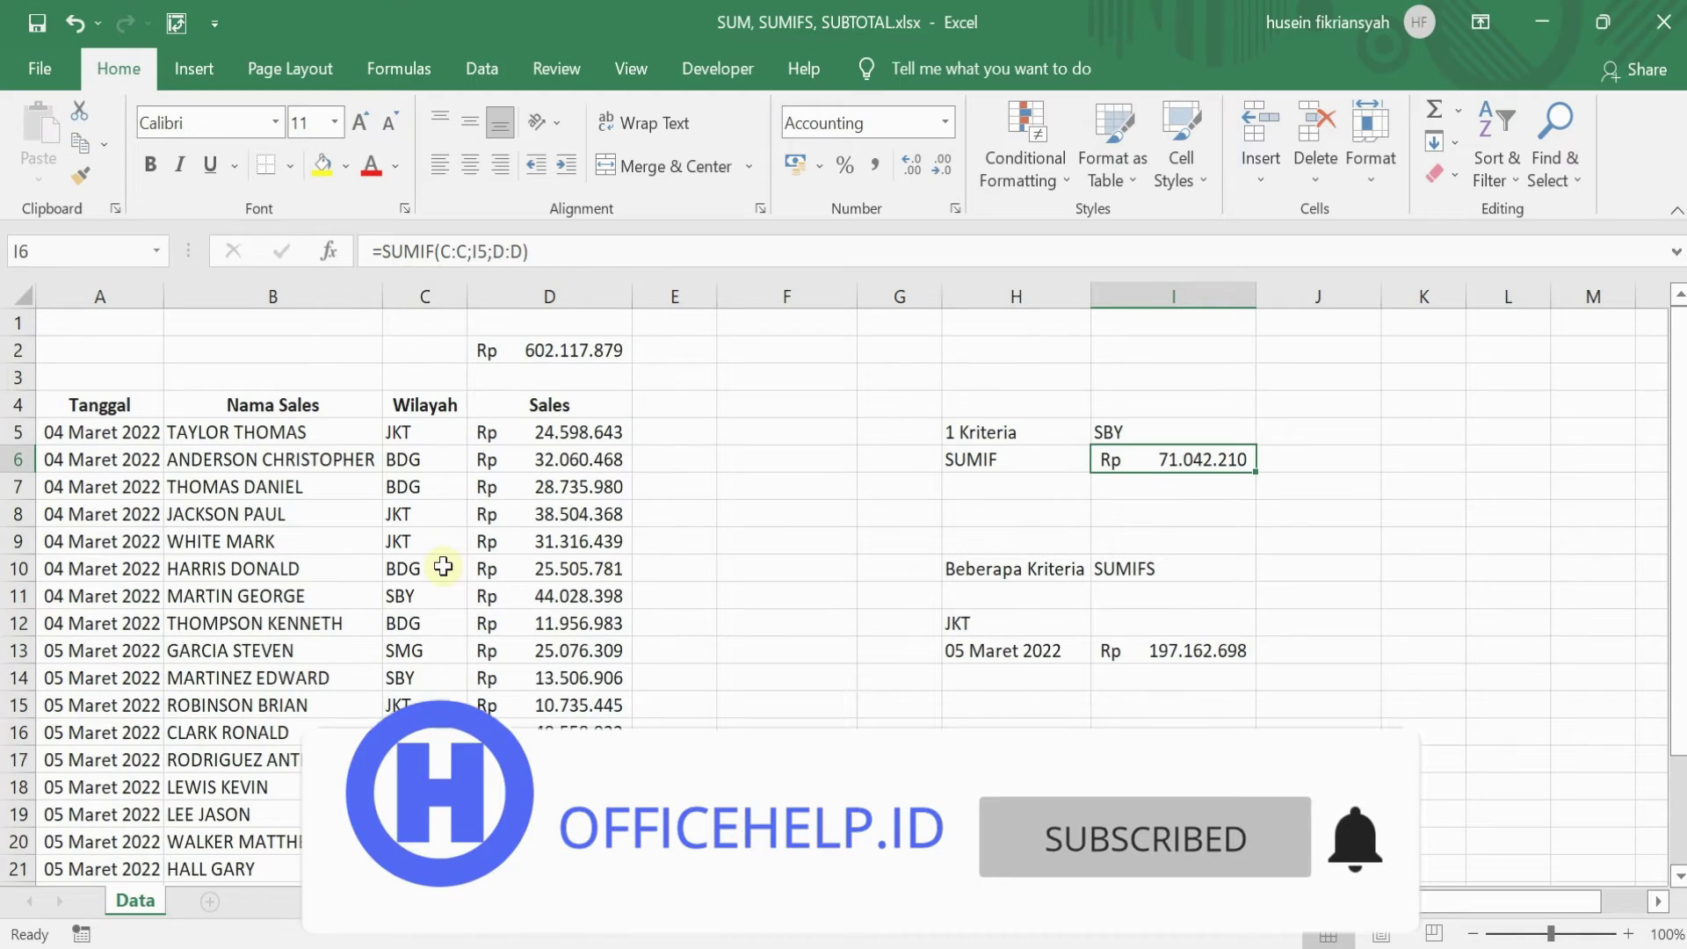
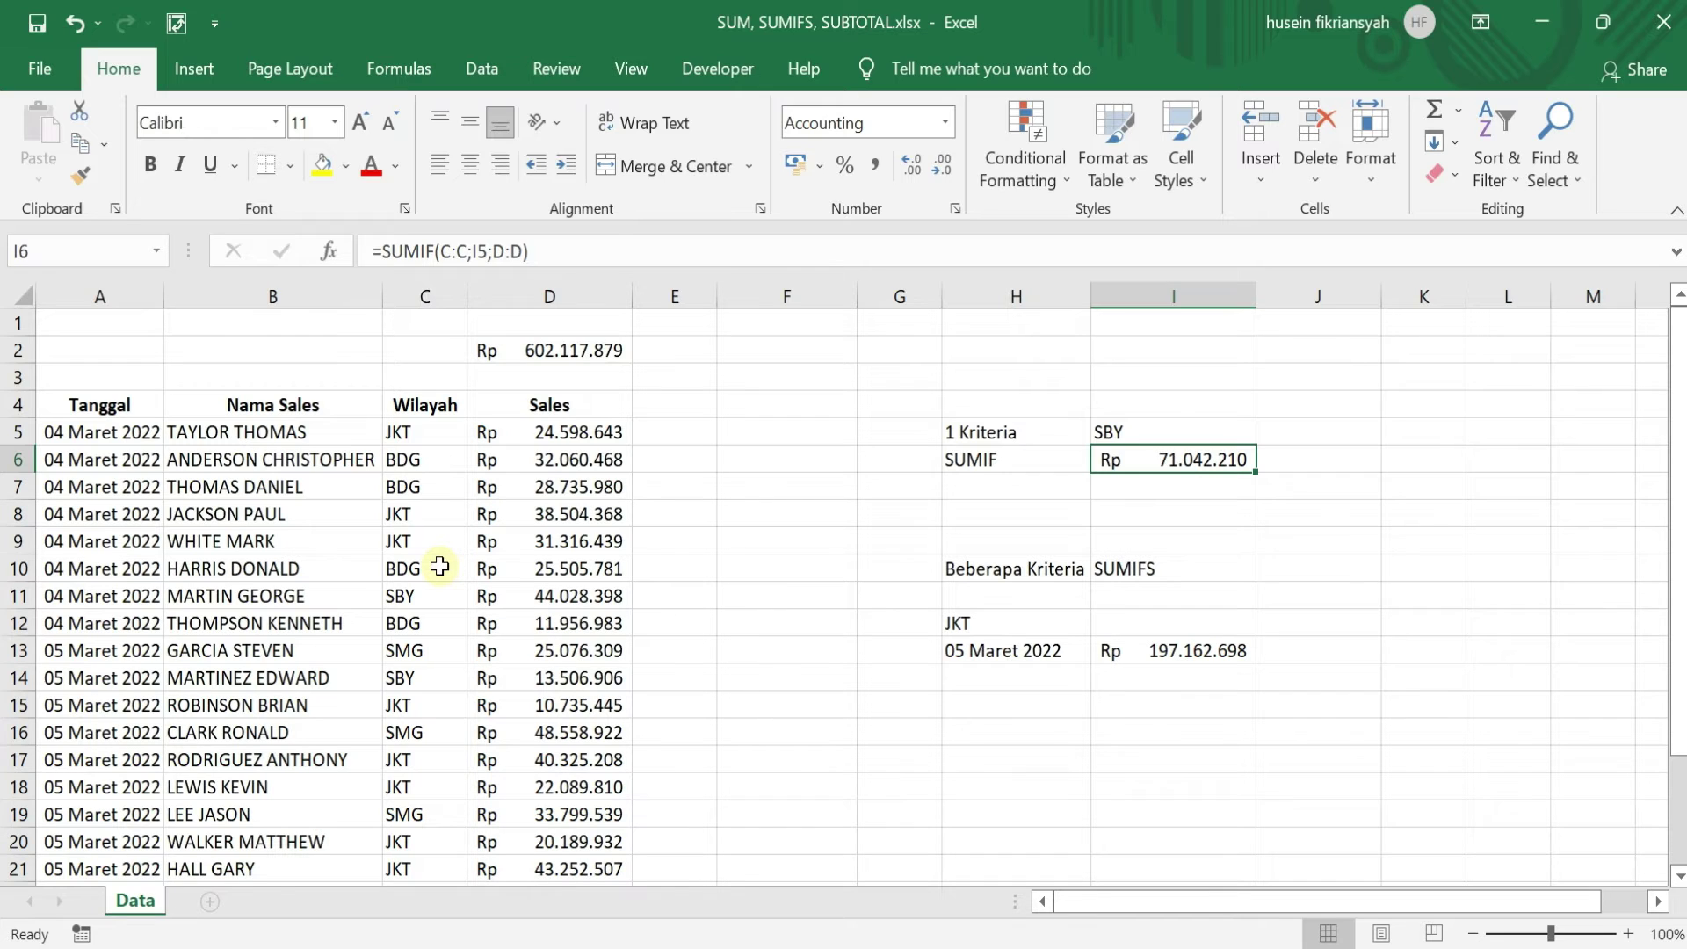
pyautogui.scroll(-2, 466, 545)
pyautogui.scroll(1, 246, 528)
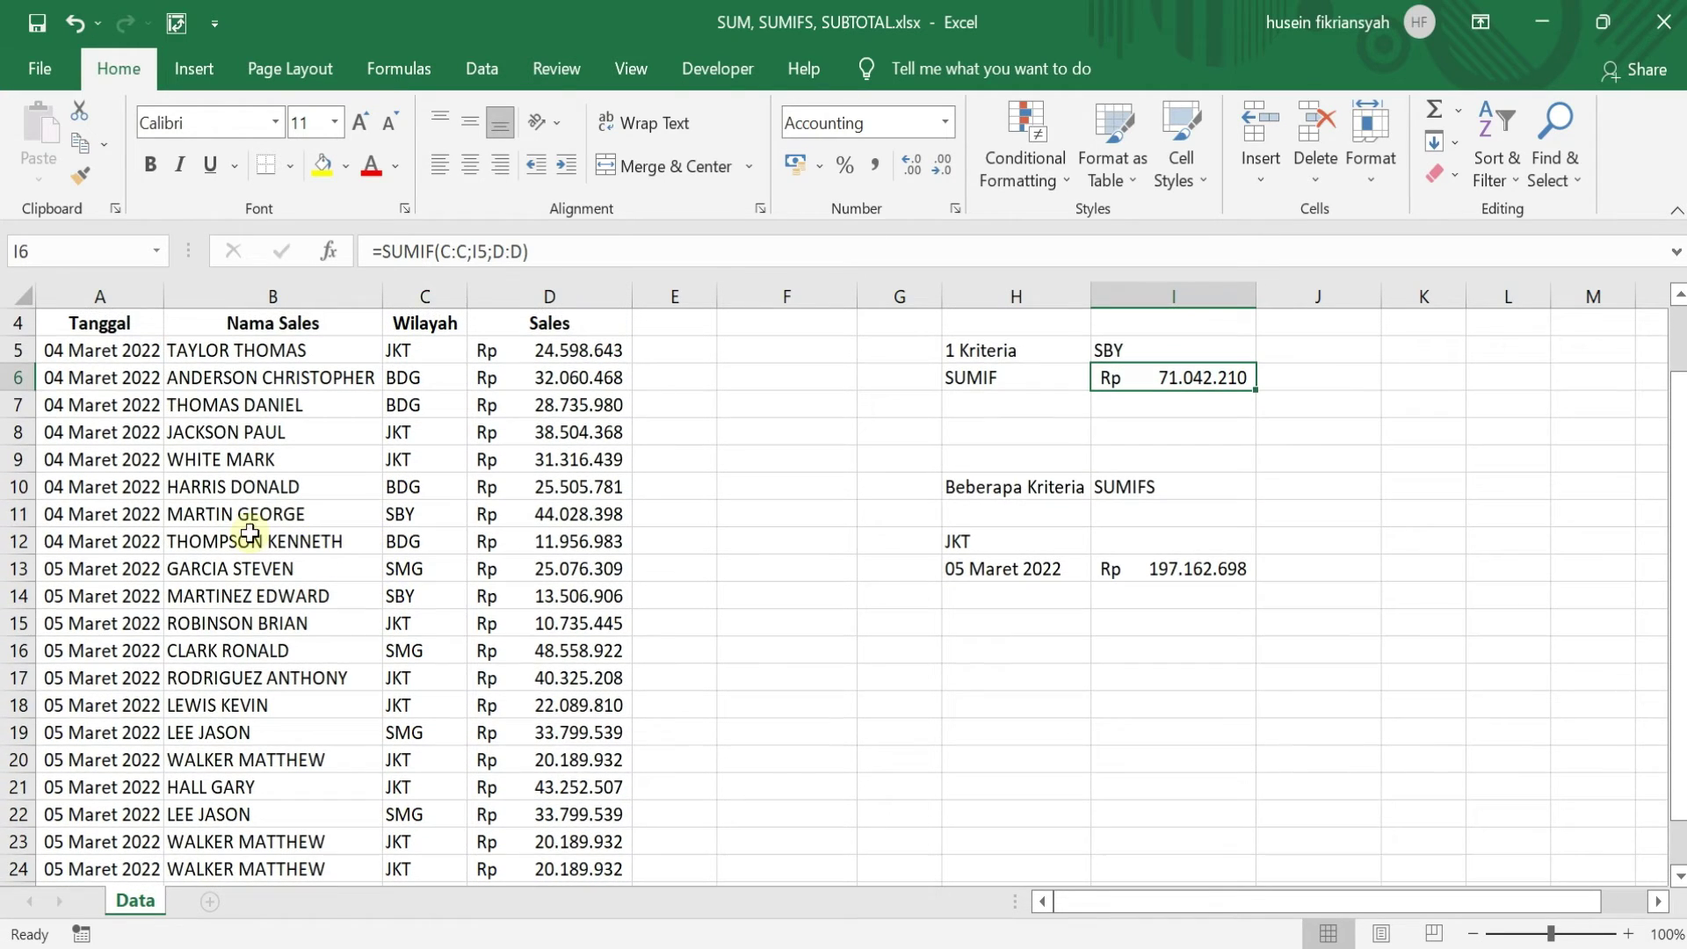
pyautogui.scroll(1, 132, 386)
pyautogui.scroll(-1, 83, 376)
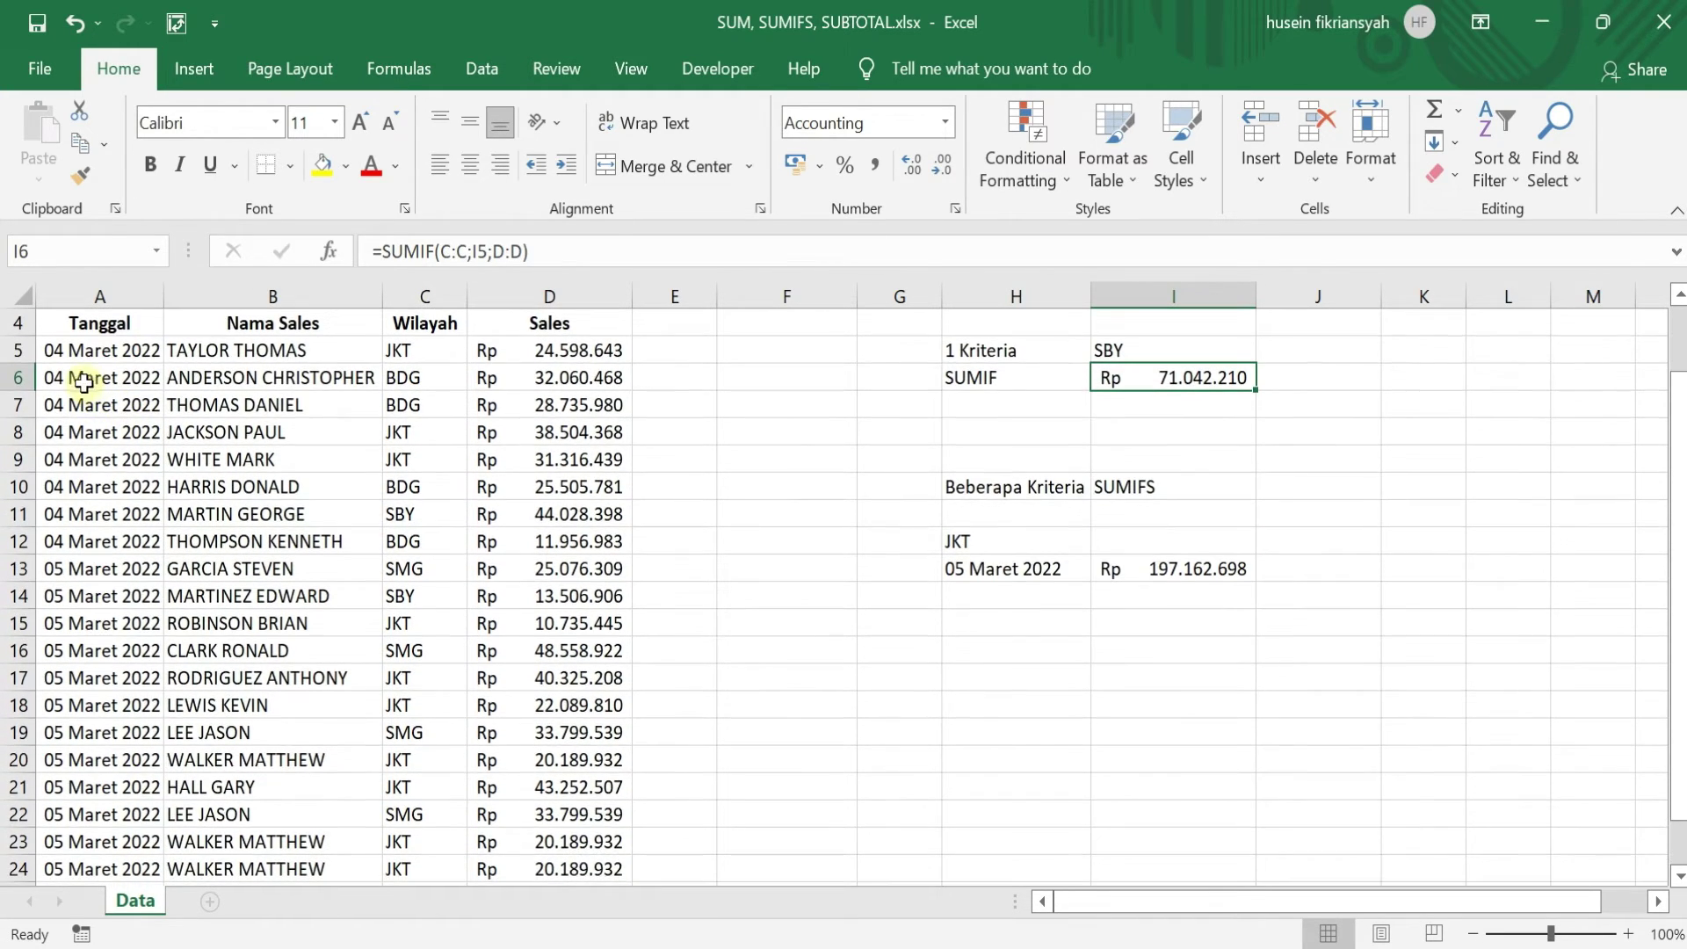
# - Format the sales data A4:D26 as a table with headers in the light blue banded style
pyautogui.click(62, 326)
pyautogui.moveTo(62, 326); pyautogui.dragTo(552, 845)
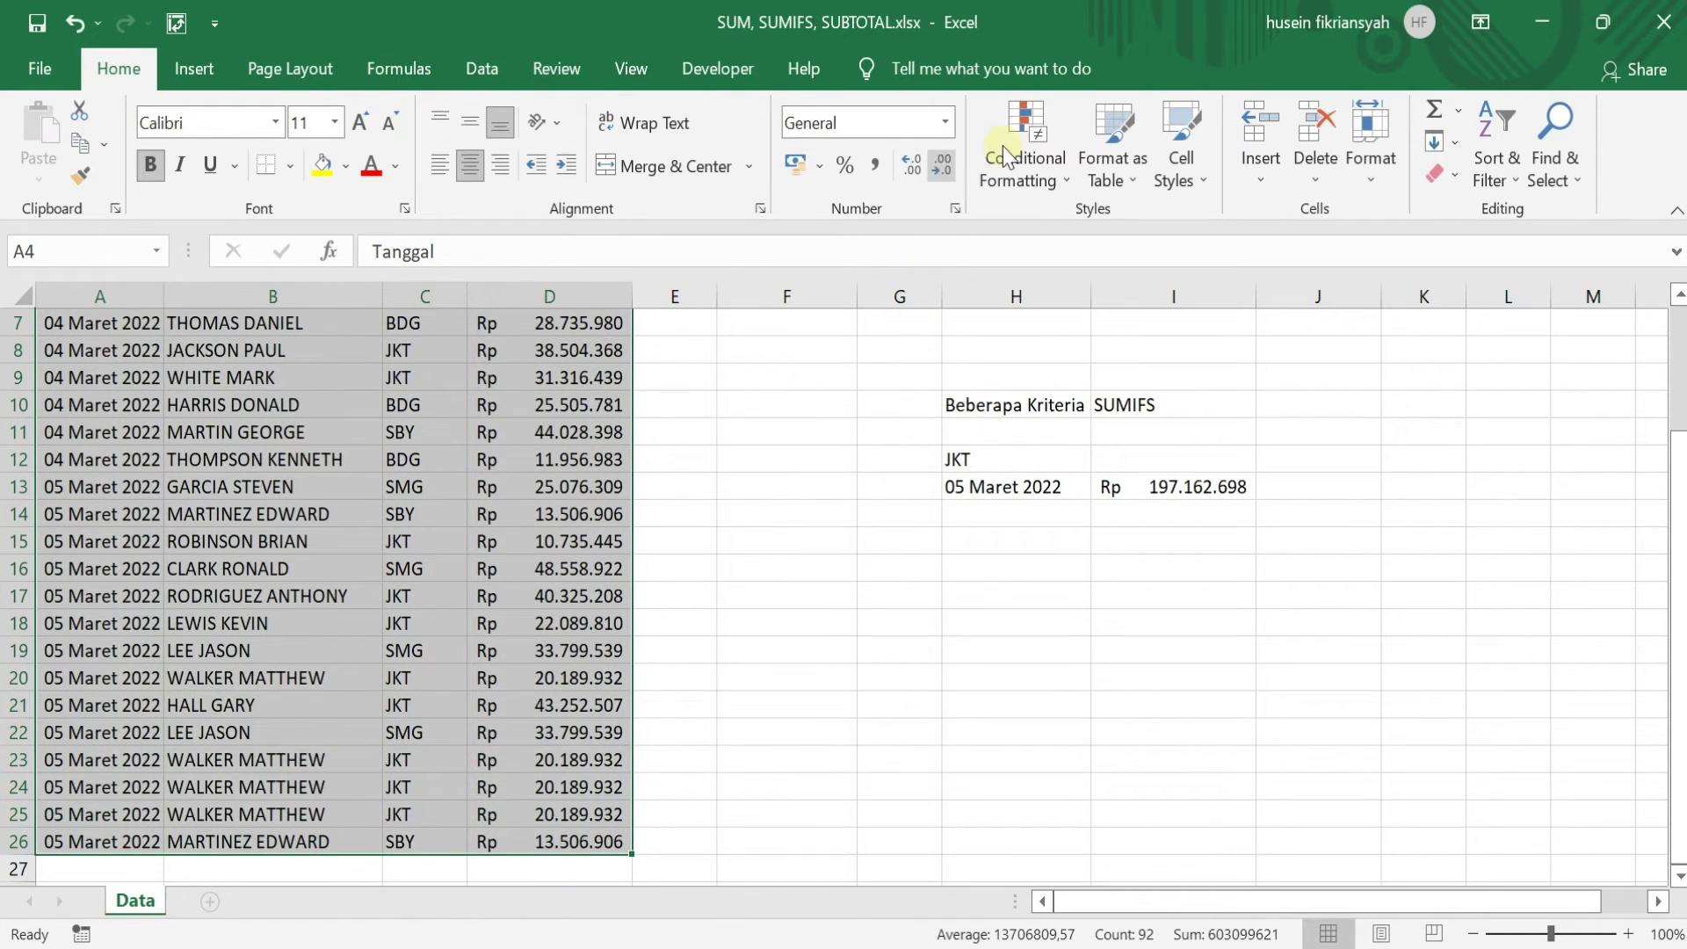
pyautogui.click(1136, 155)
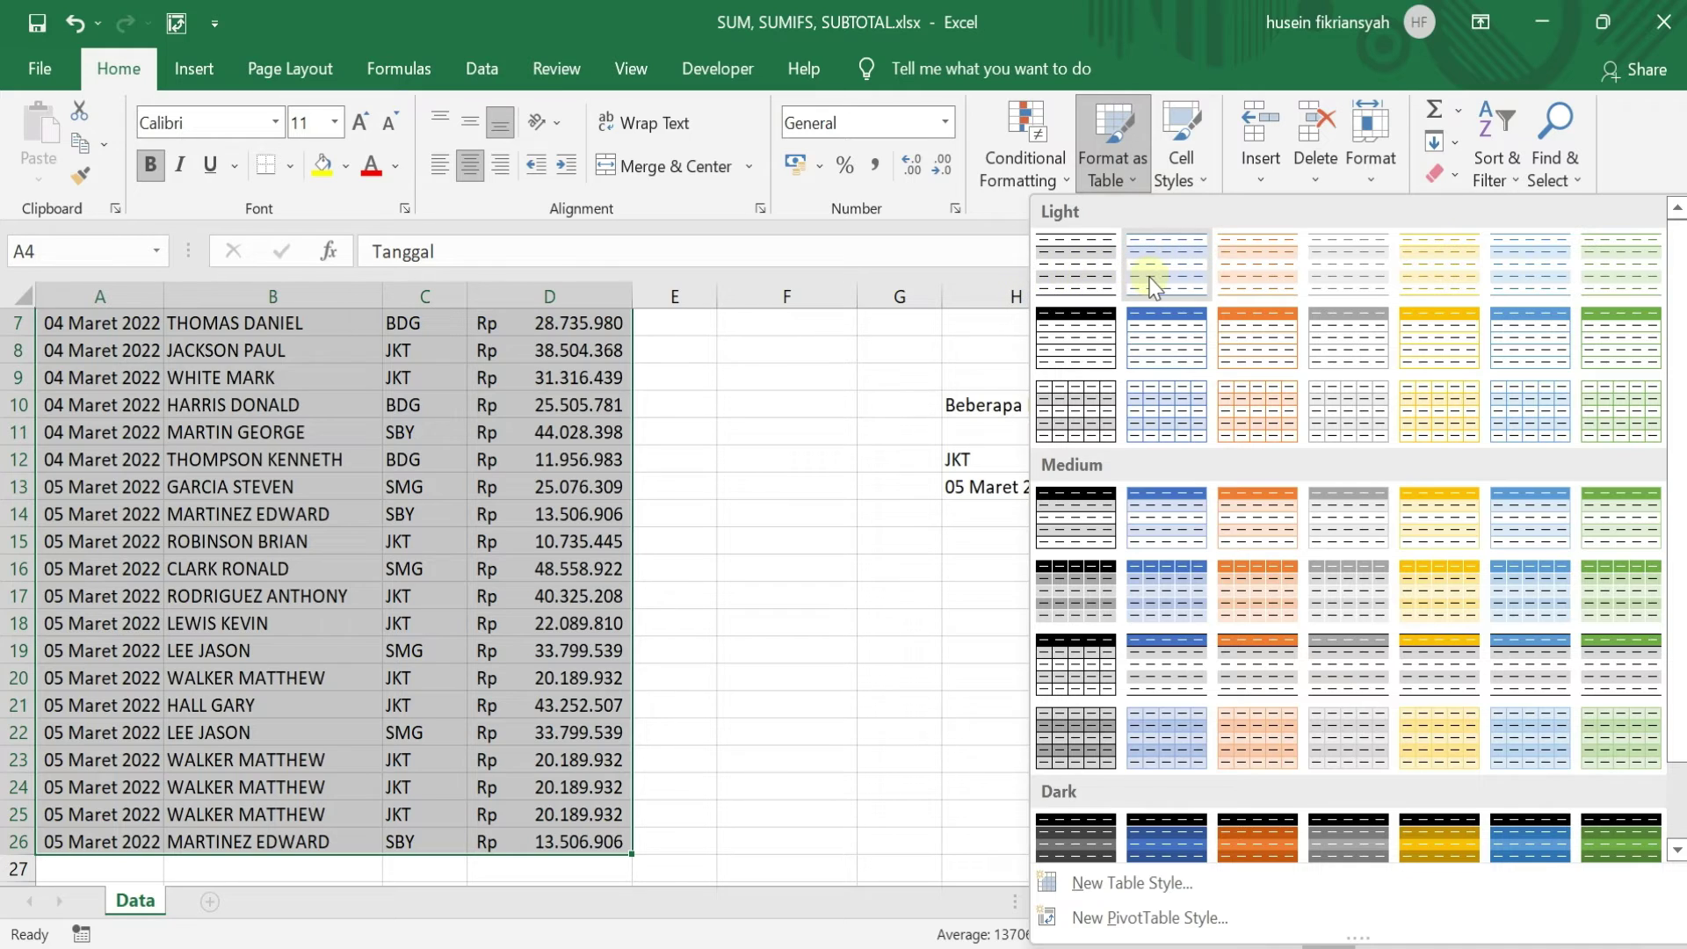
pyautogui.click(1152, 278)
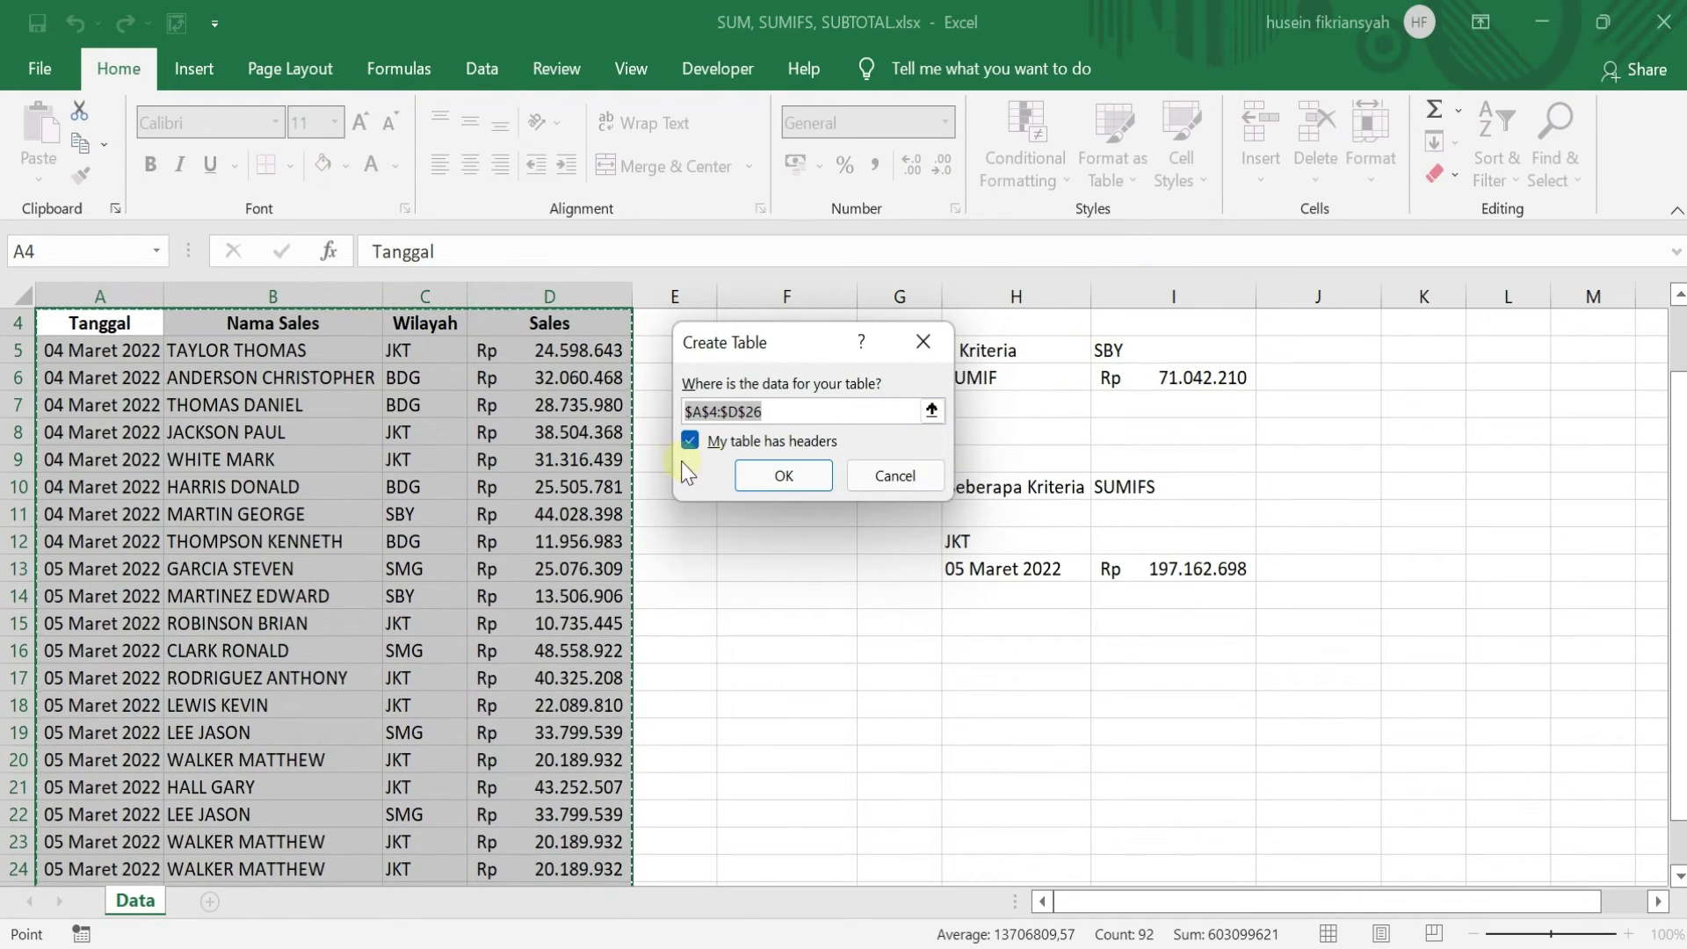
pyautogui.click(779, 475)
pyautogui.click(729, 409)
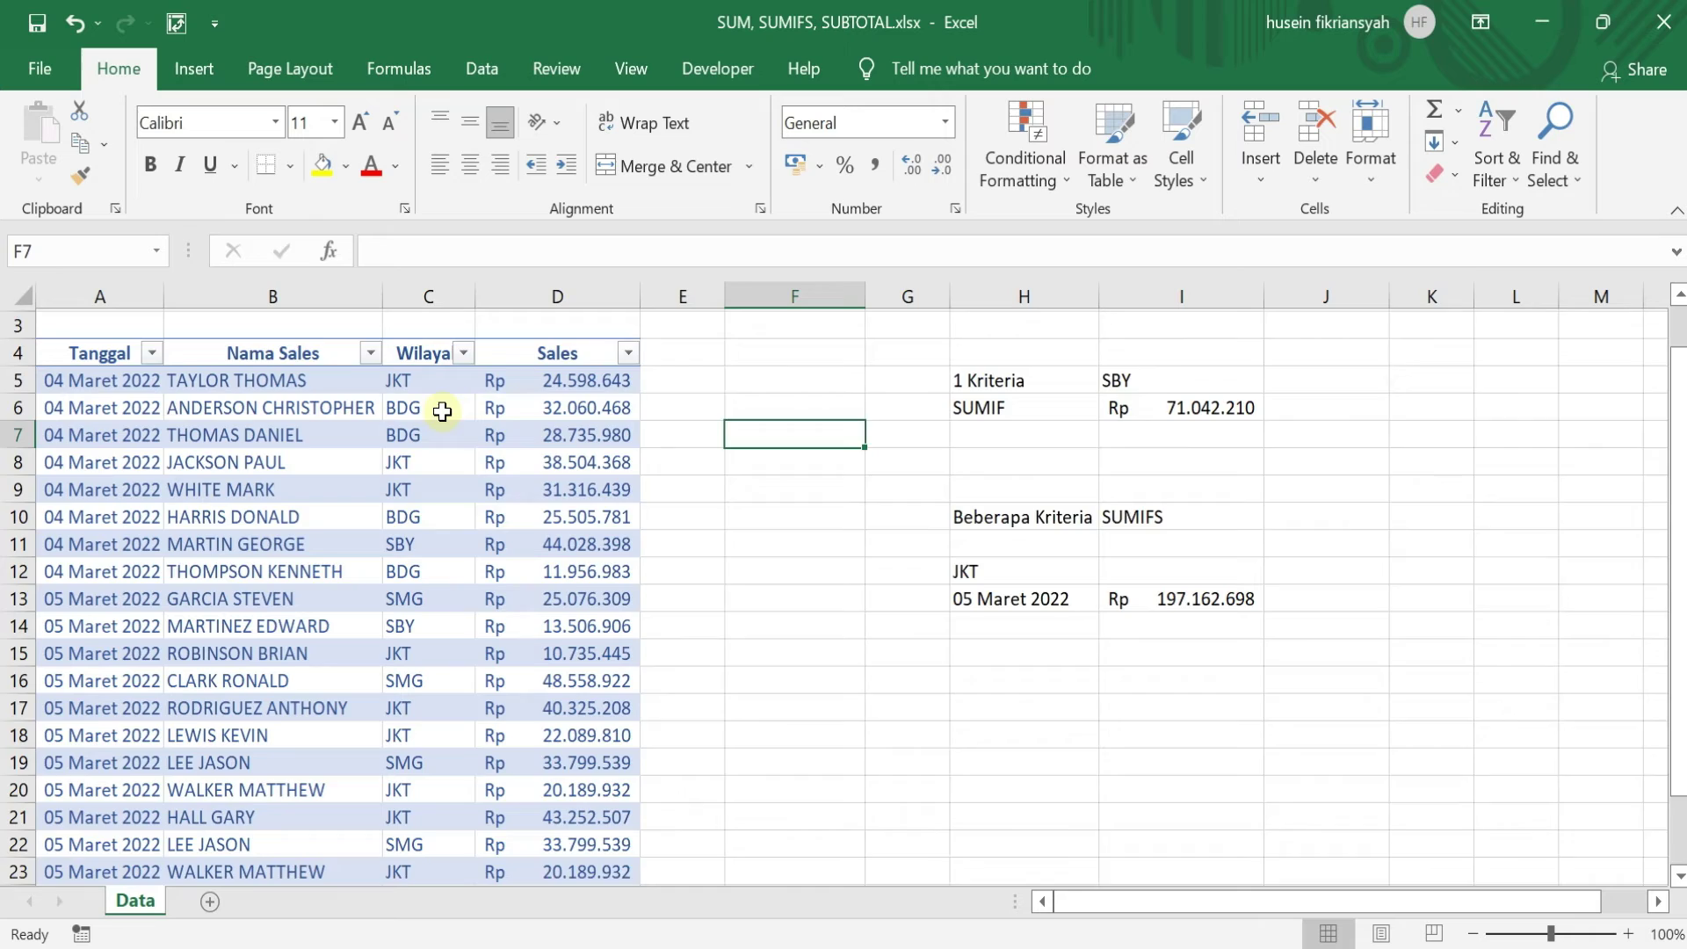
# - Fit the width of column C so that the full Wilayah header fits beside its filter arrow
pyautogui.scroll(-4, 453, 413)
pyautogui.scroll(5, 453, 413)
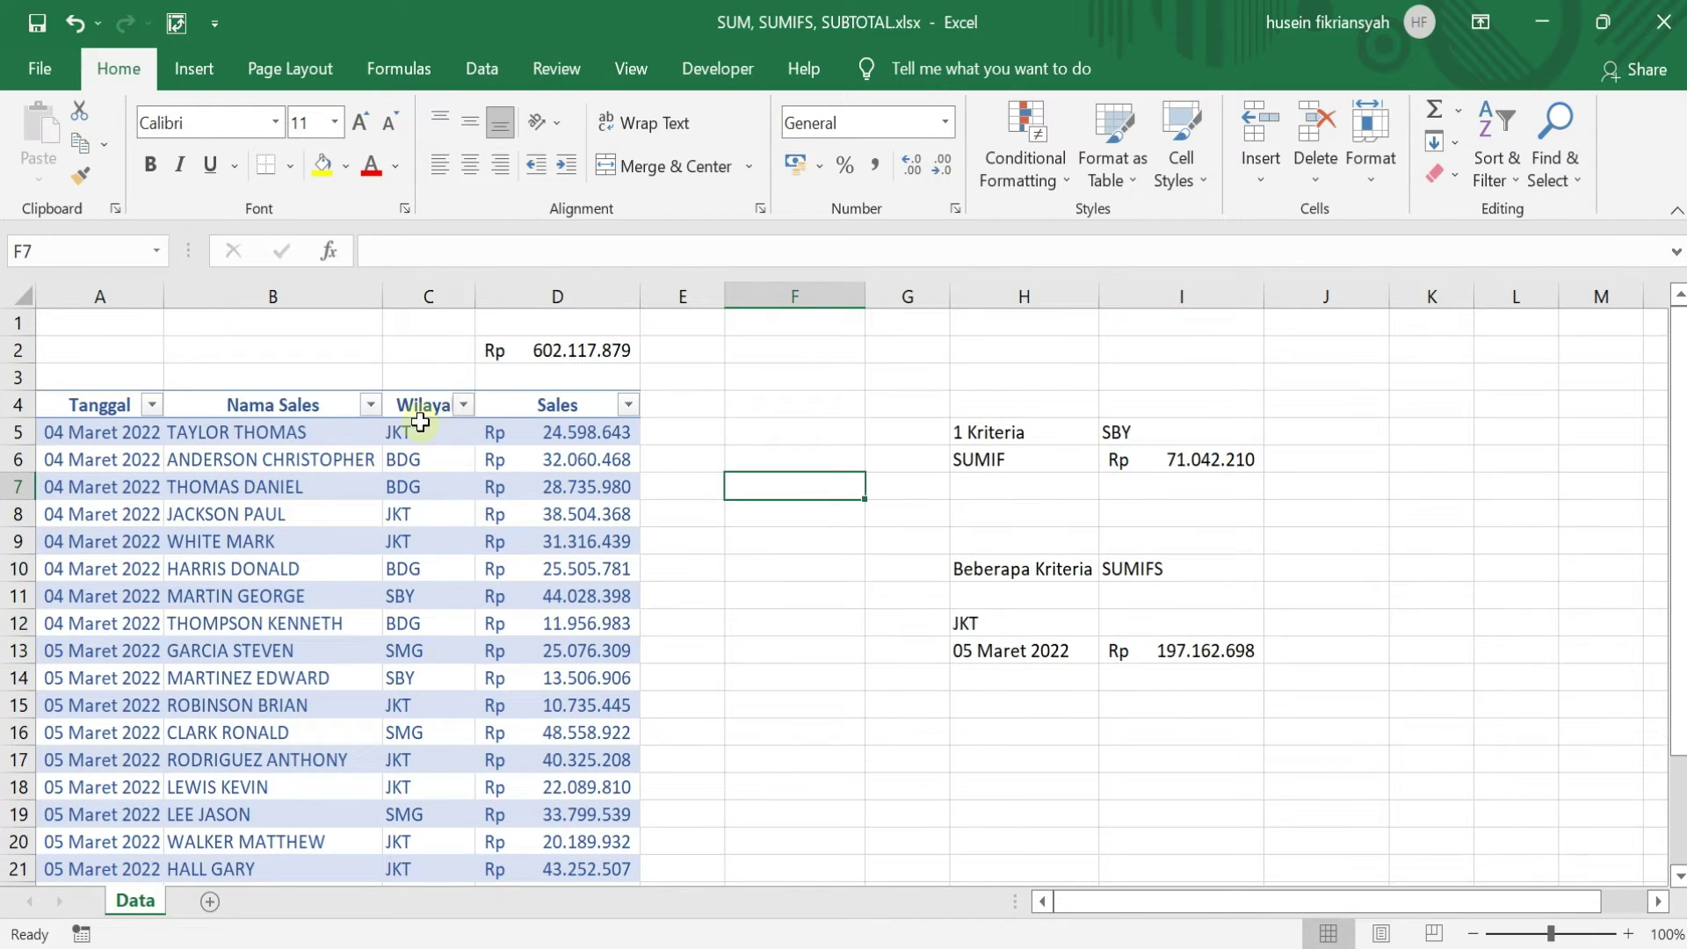
pyautogui.doubleClick(475, 296)
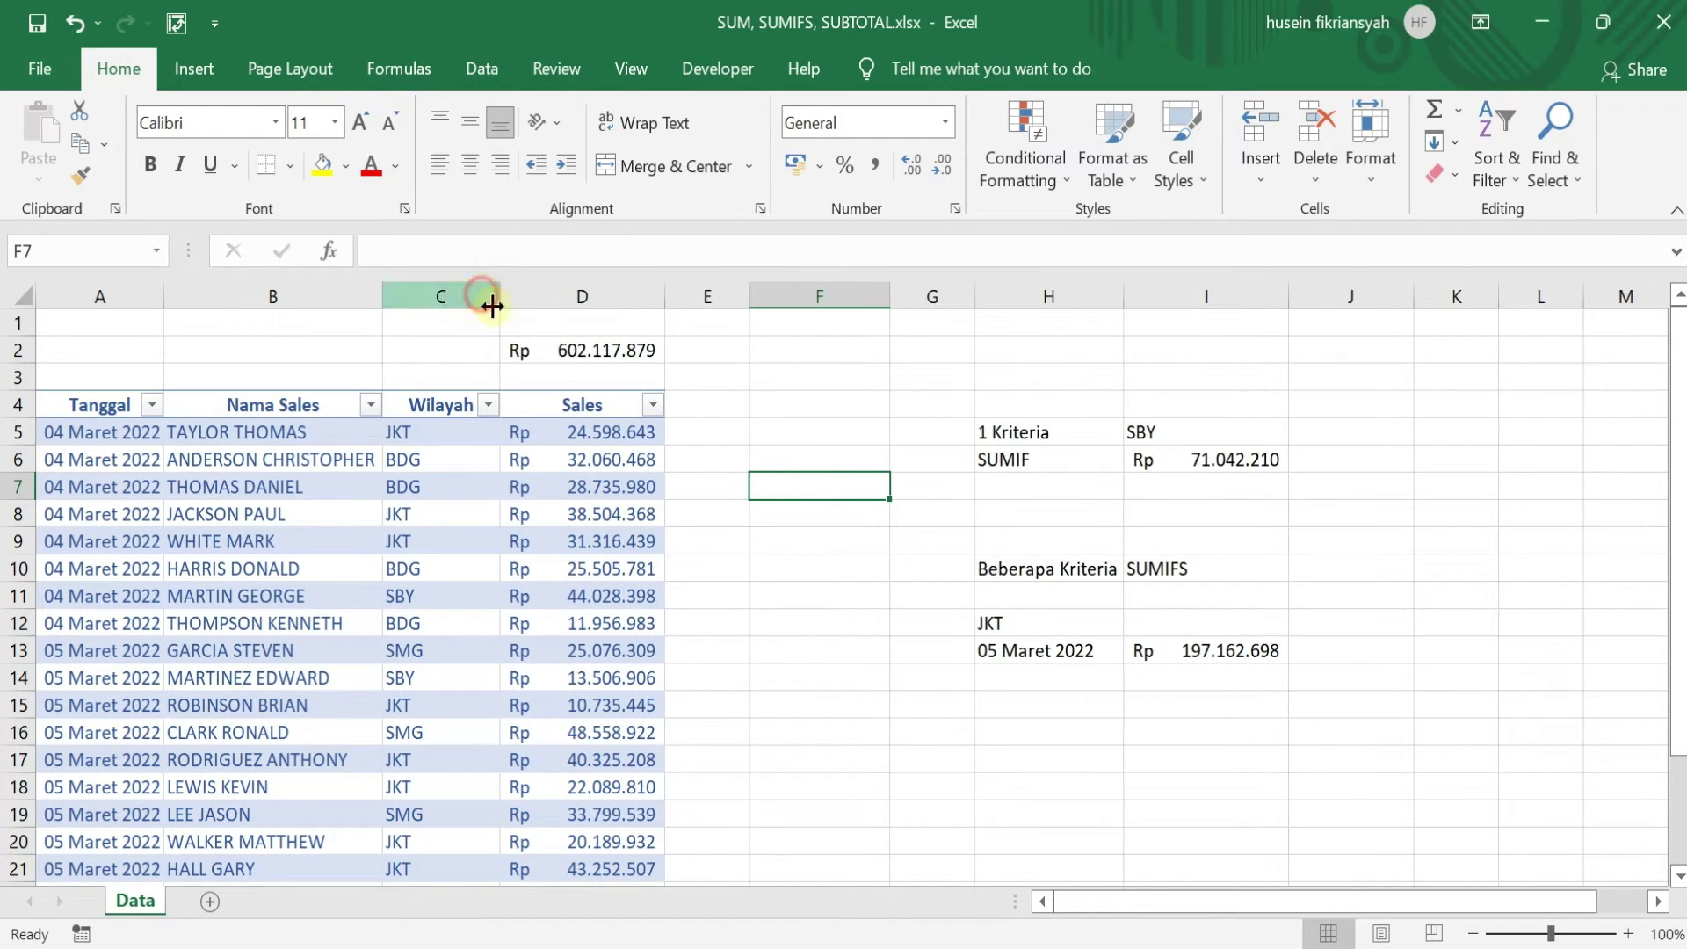
# - Examine the filter options offered by the table's Wilayah, Nama Sales and Tanggal headers
pyautogui.click(488, 405)
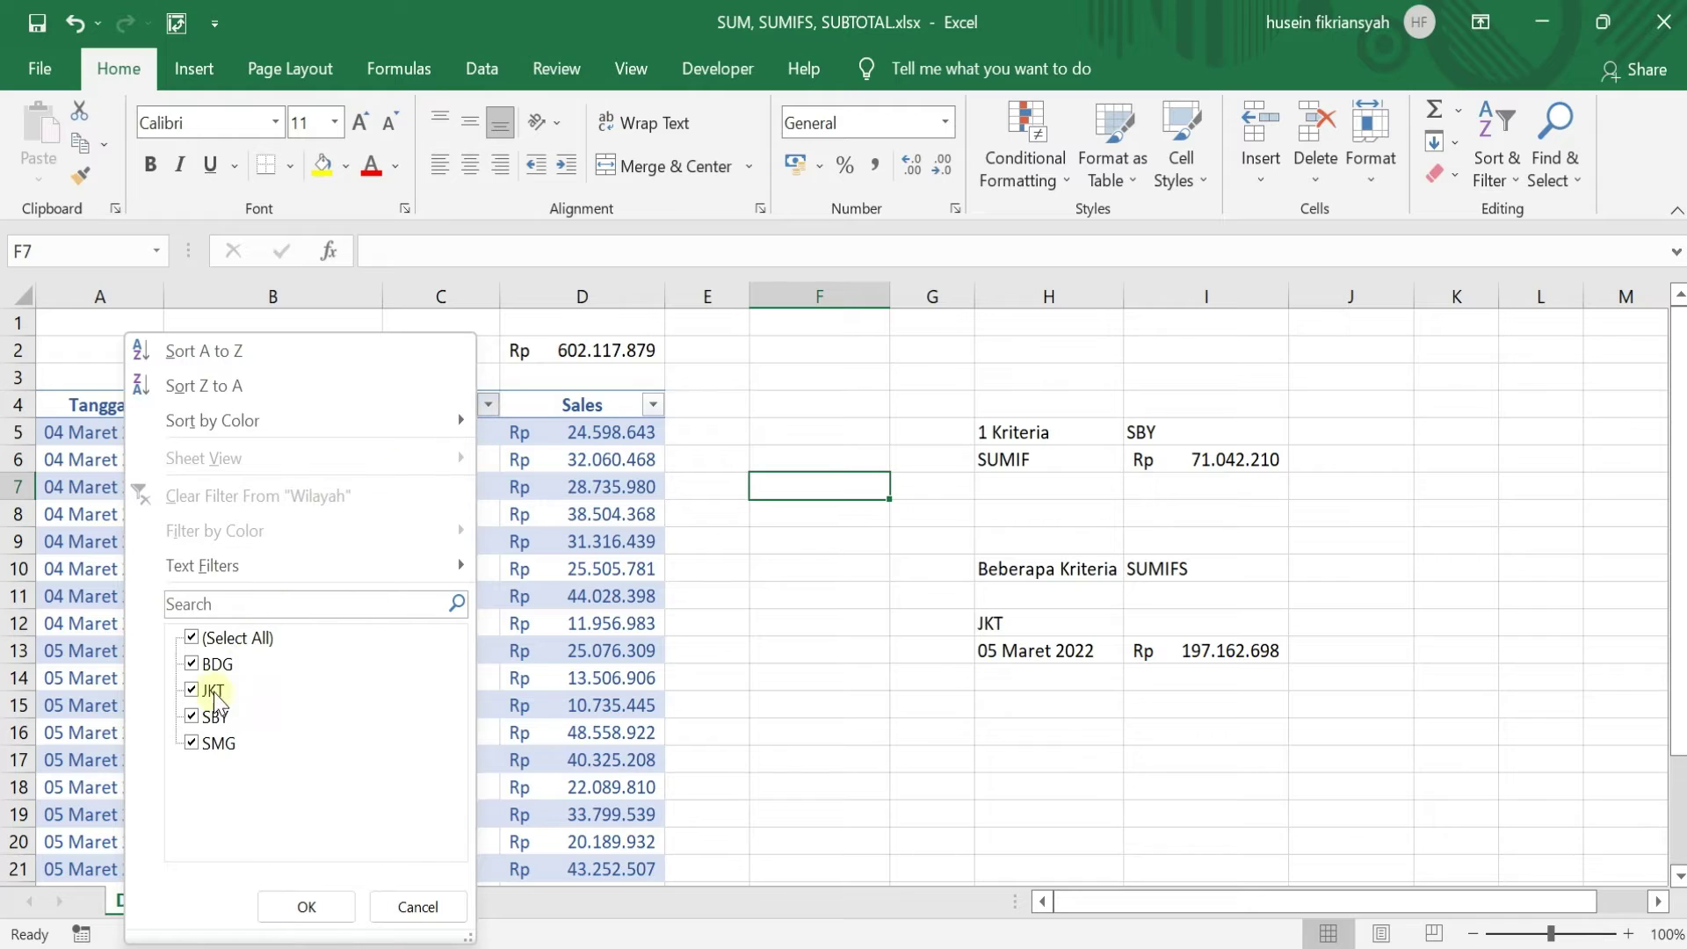
pyautogui.click(652, 404)
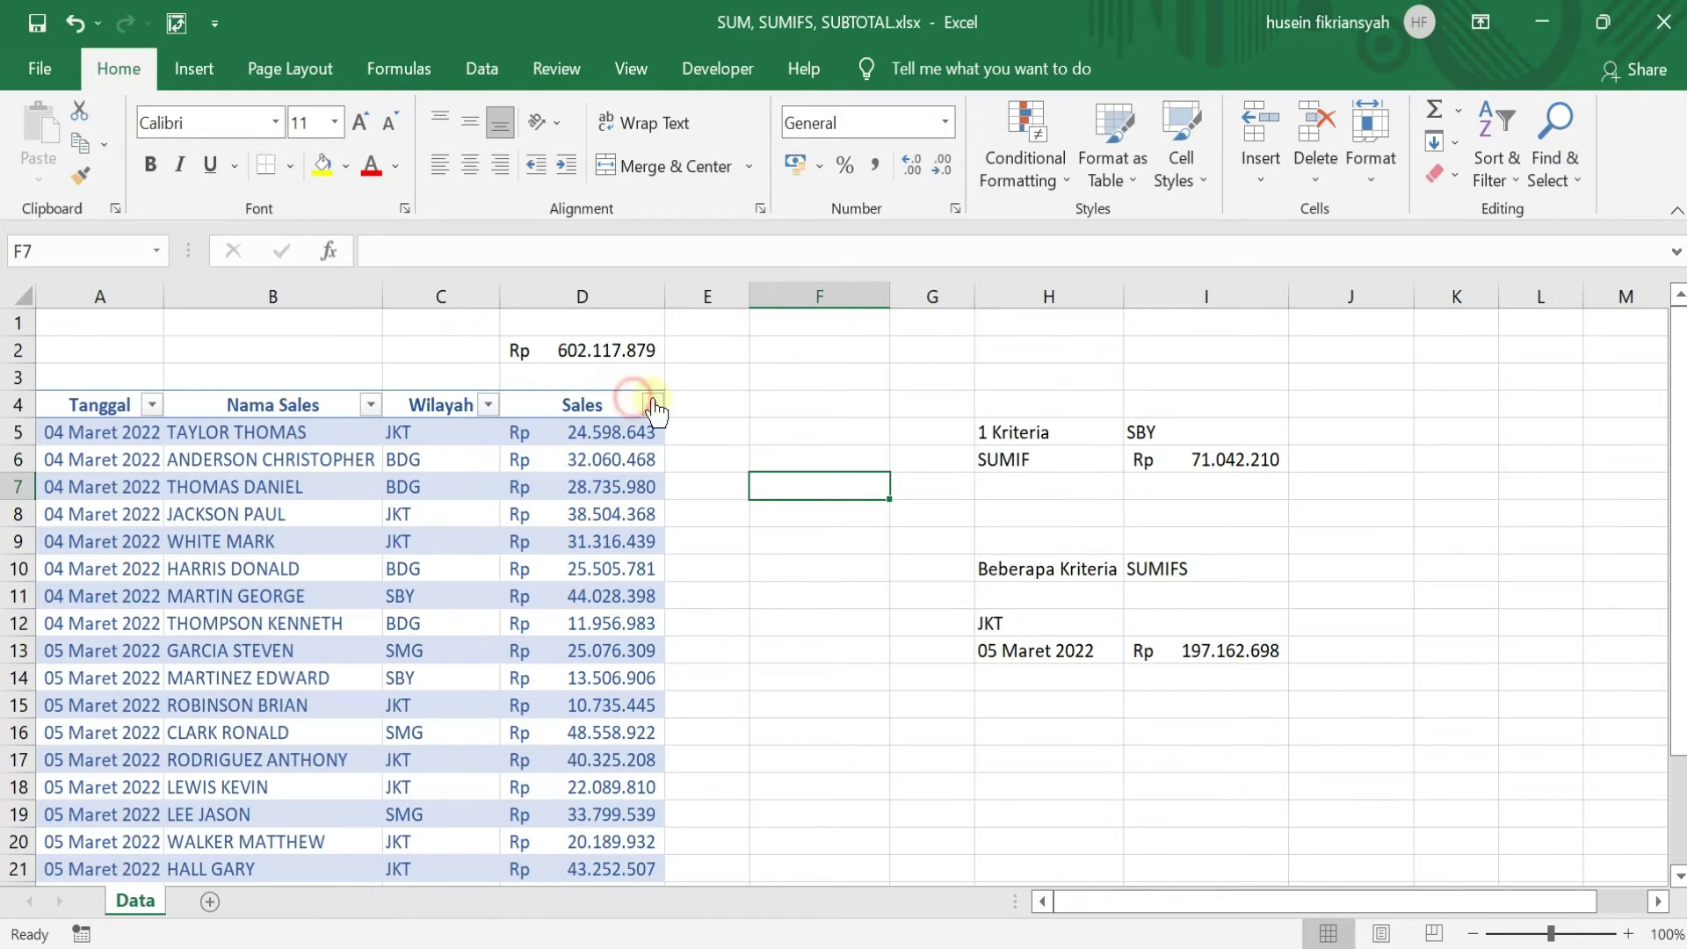
pyautogui.click(370, 404)
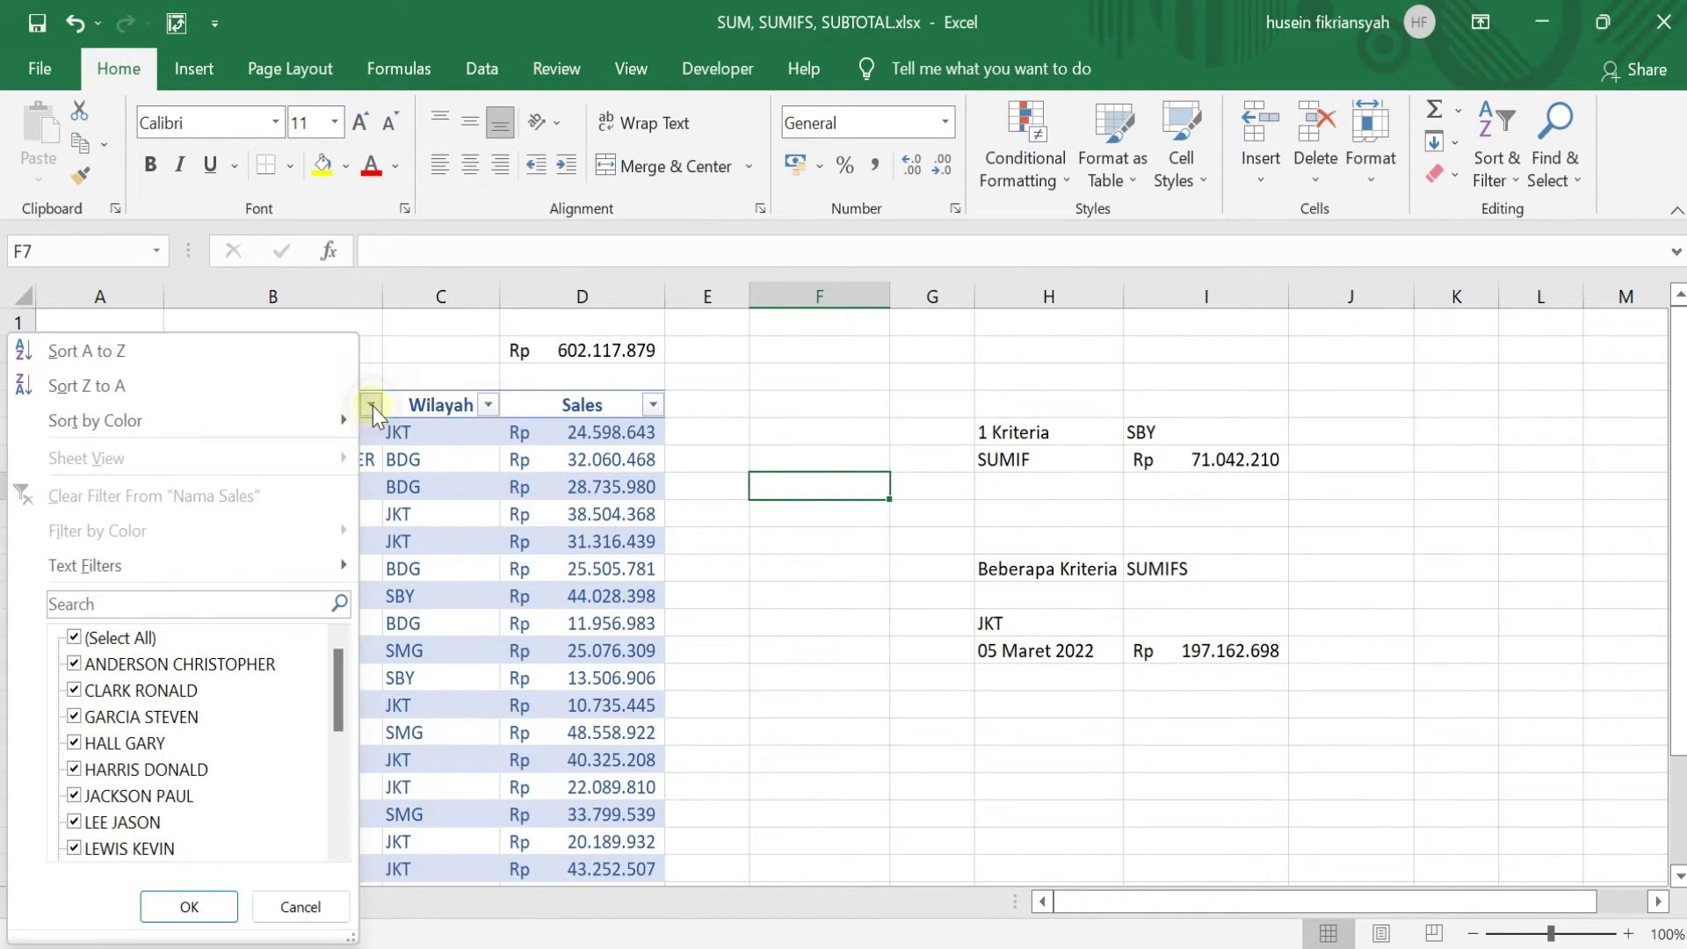
pyautogui.click(444, 622)
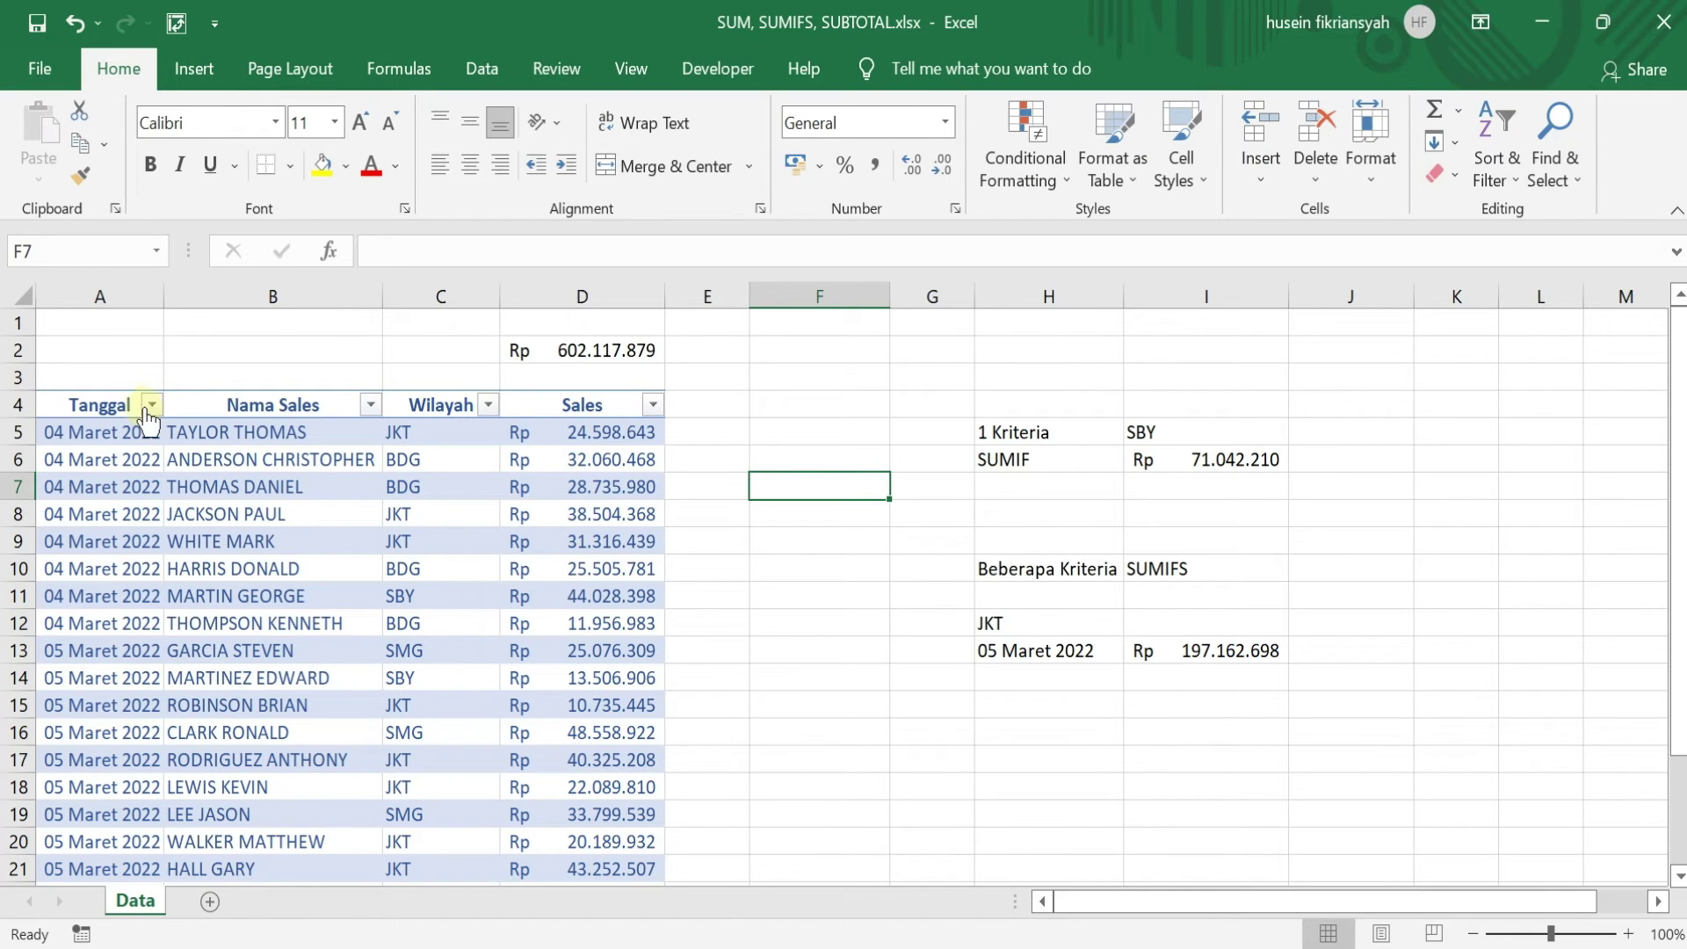
pyautogui.click(151, 404)
pyautogui.click(603, 516)
# - Total the Sales column below the table in D28 with the formula =SUM(D5:D27)
pyautogui.scroll(-5, 615, 500)
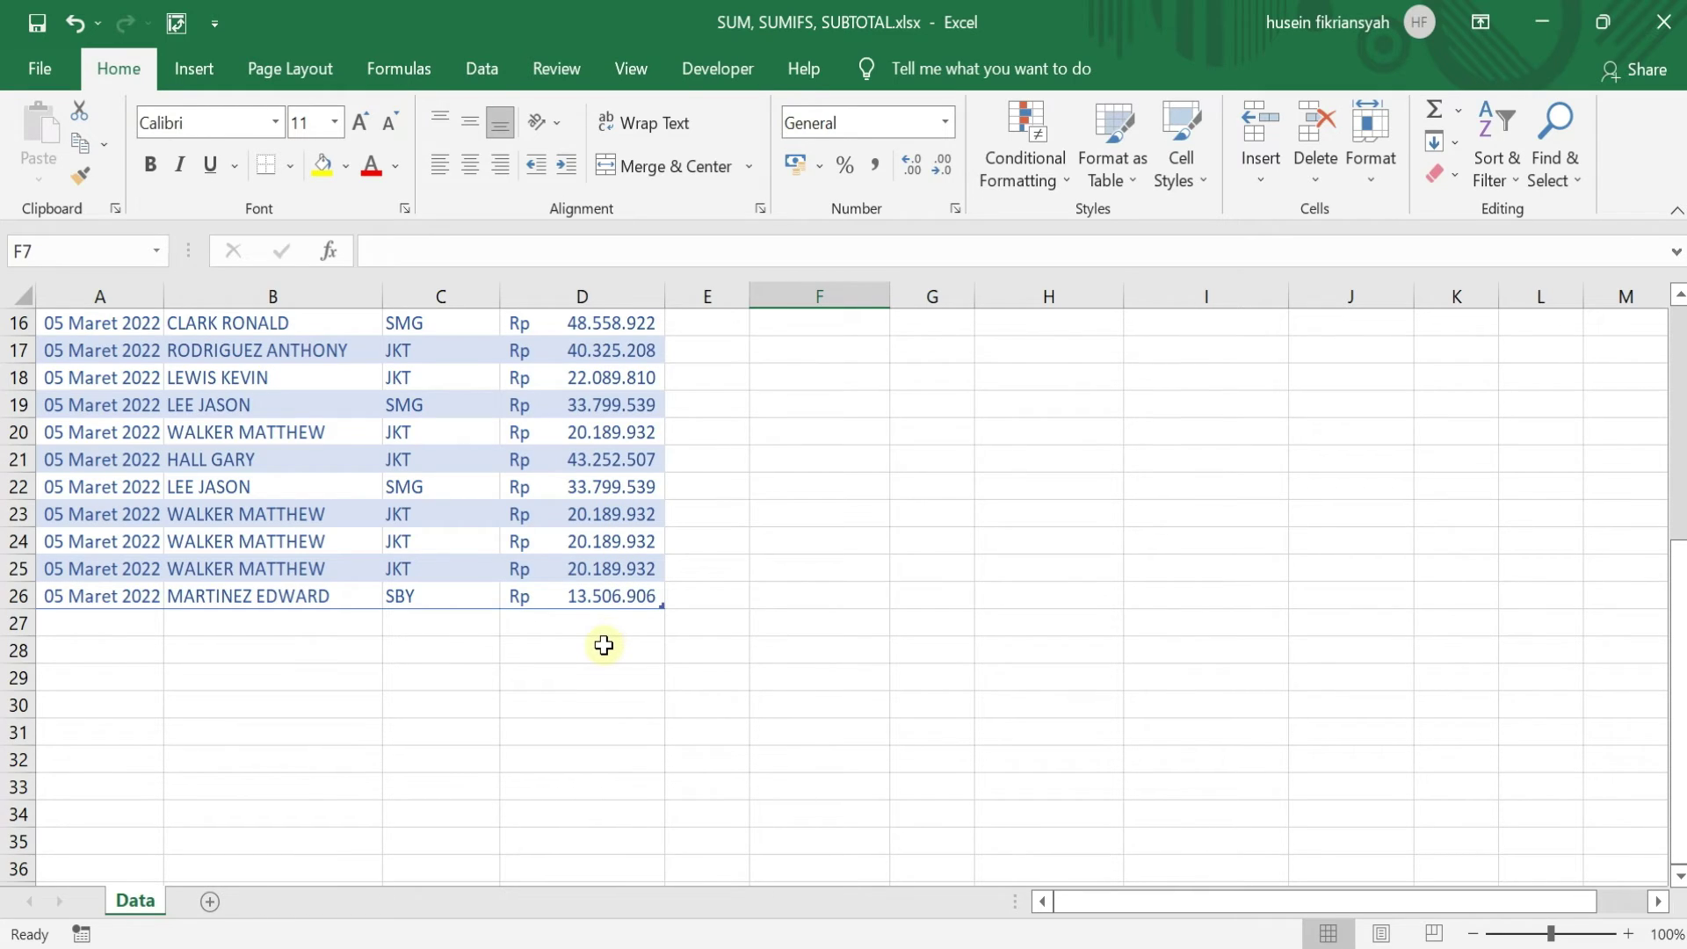
pyautogui.click(601, 649)
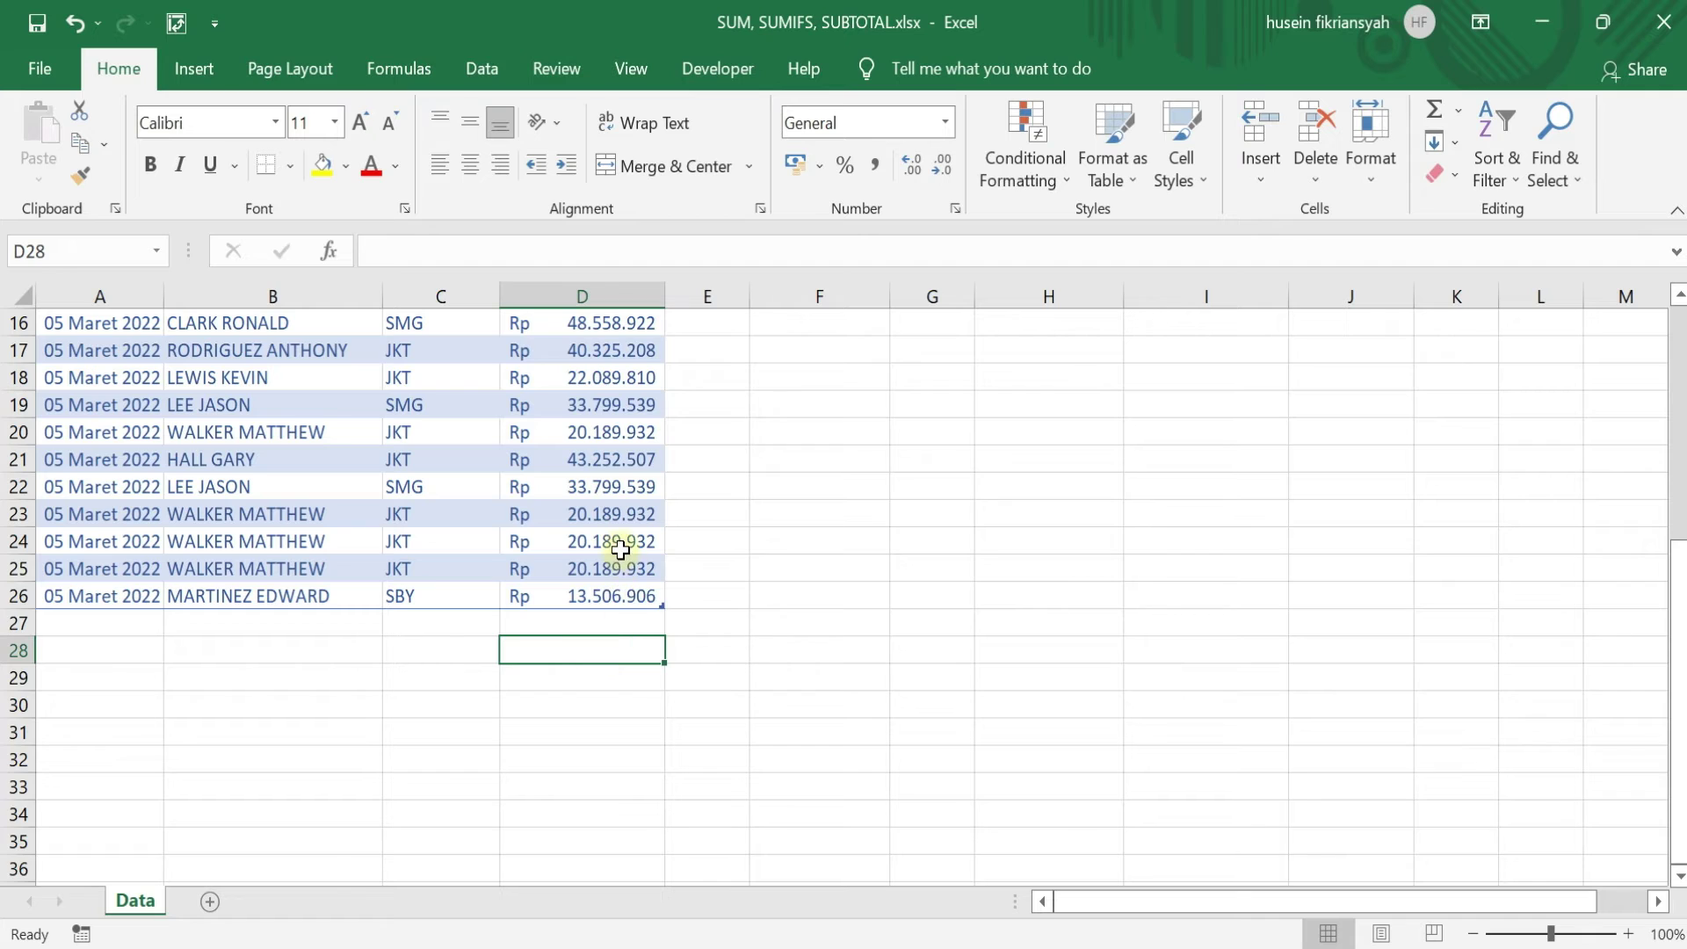
pyautogui.scroll(4, 621, 543)
pyautogui.scroll(-2, 621, 538)
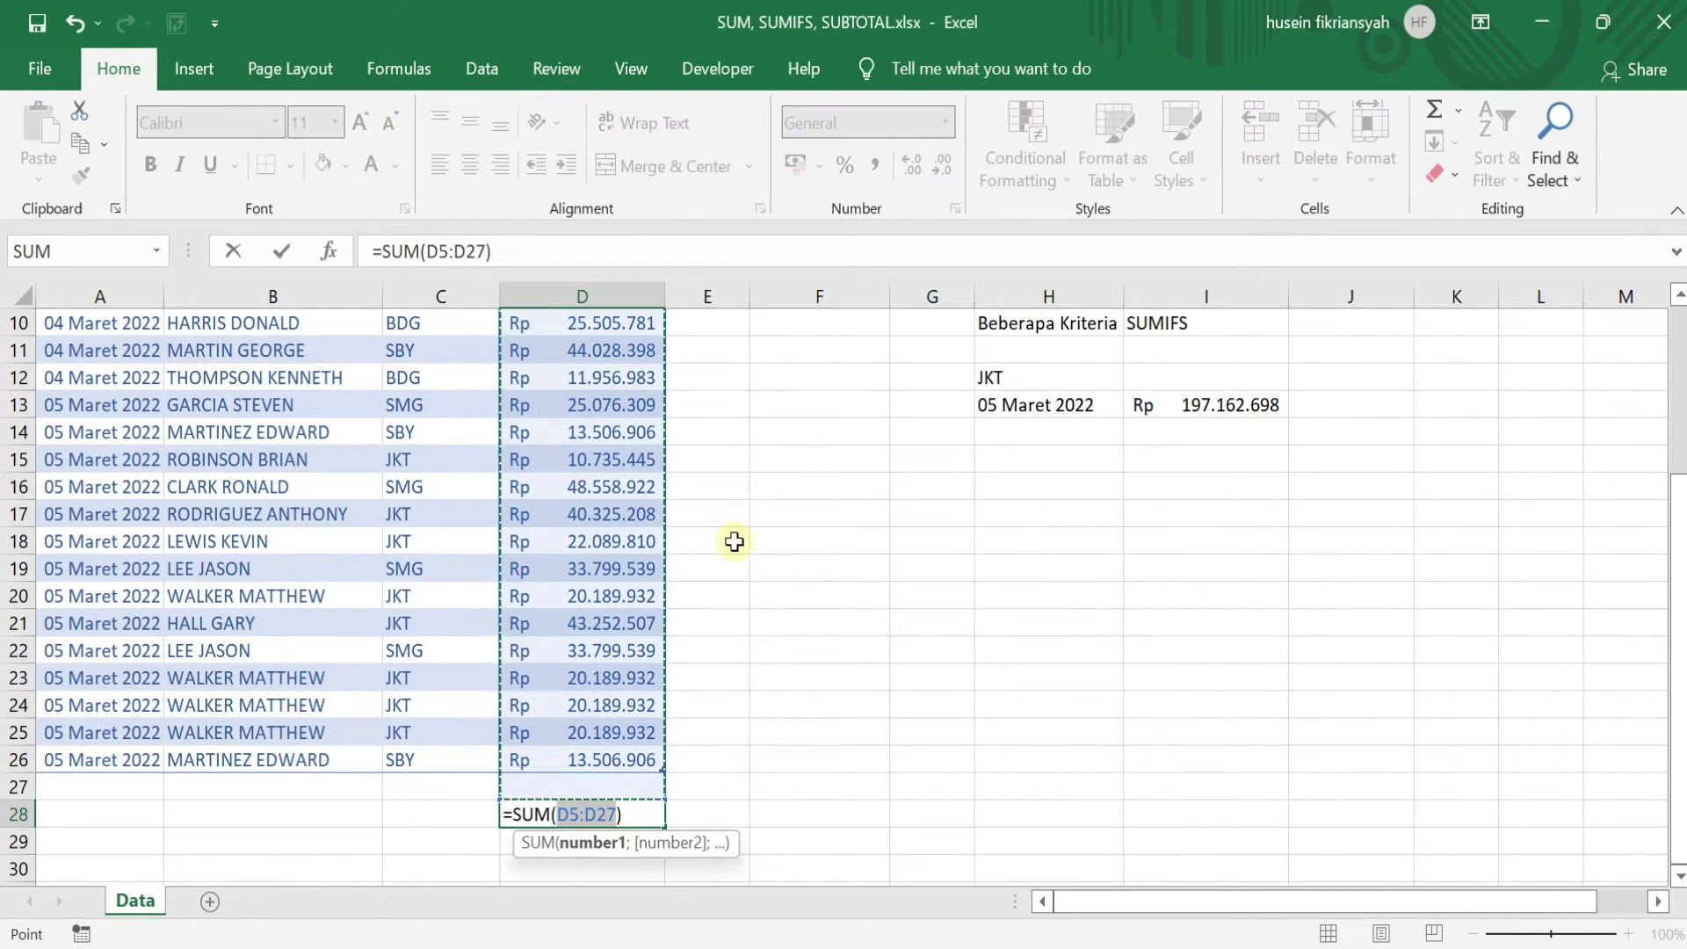
pyautogui.scroll(3, 735, 542)
pyautogui.scroll(-4, 735, 542)
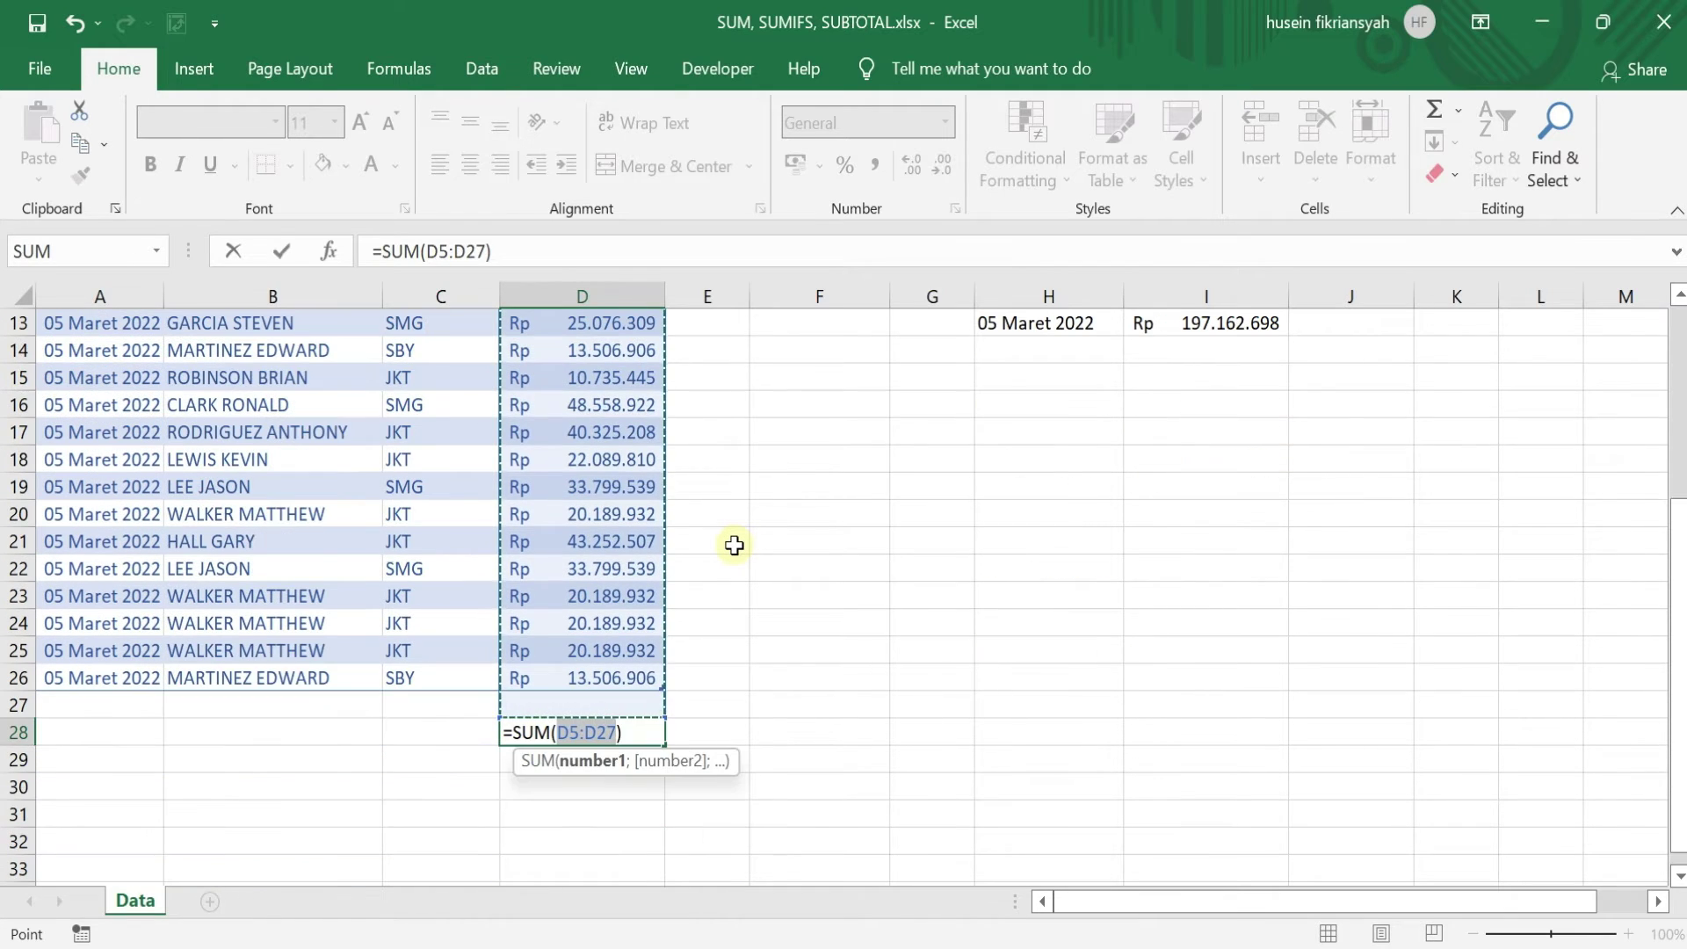
pyautogui.press('Return')
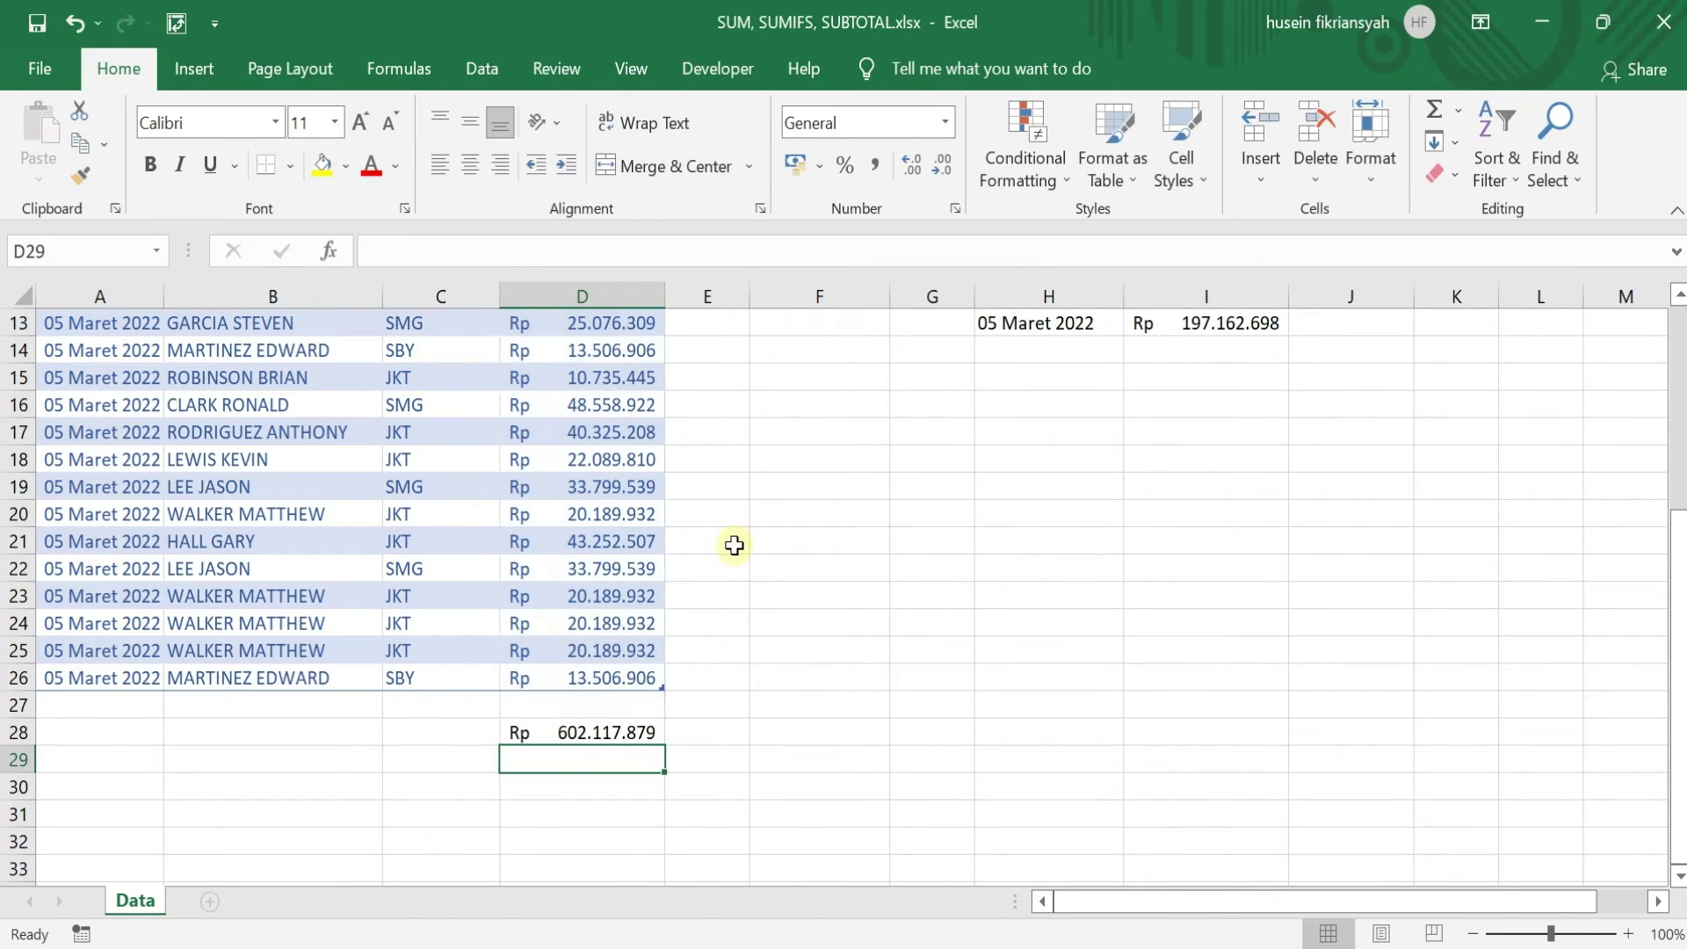
# - Compare the SUM formula in D28 with the SUMIFS formula in I13
pyautogui.click(567, 731)
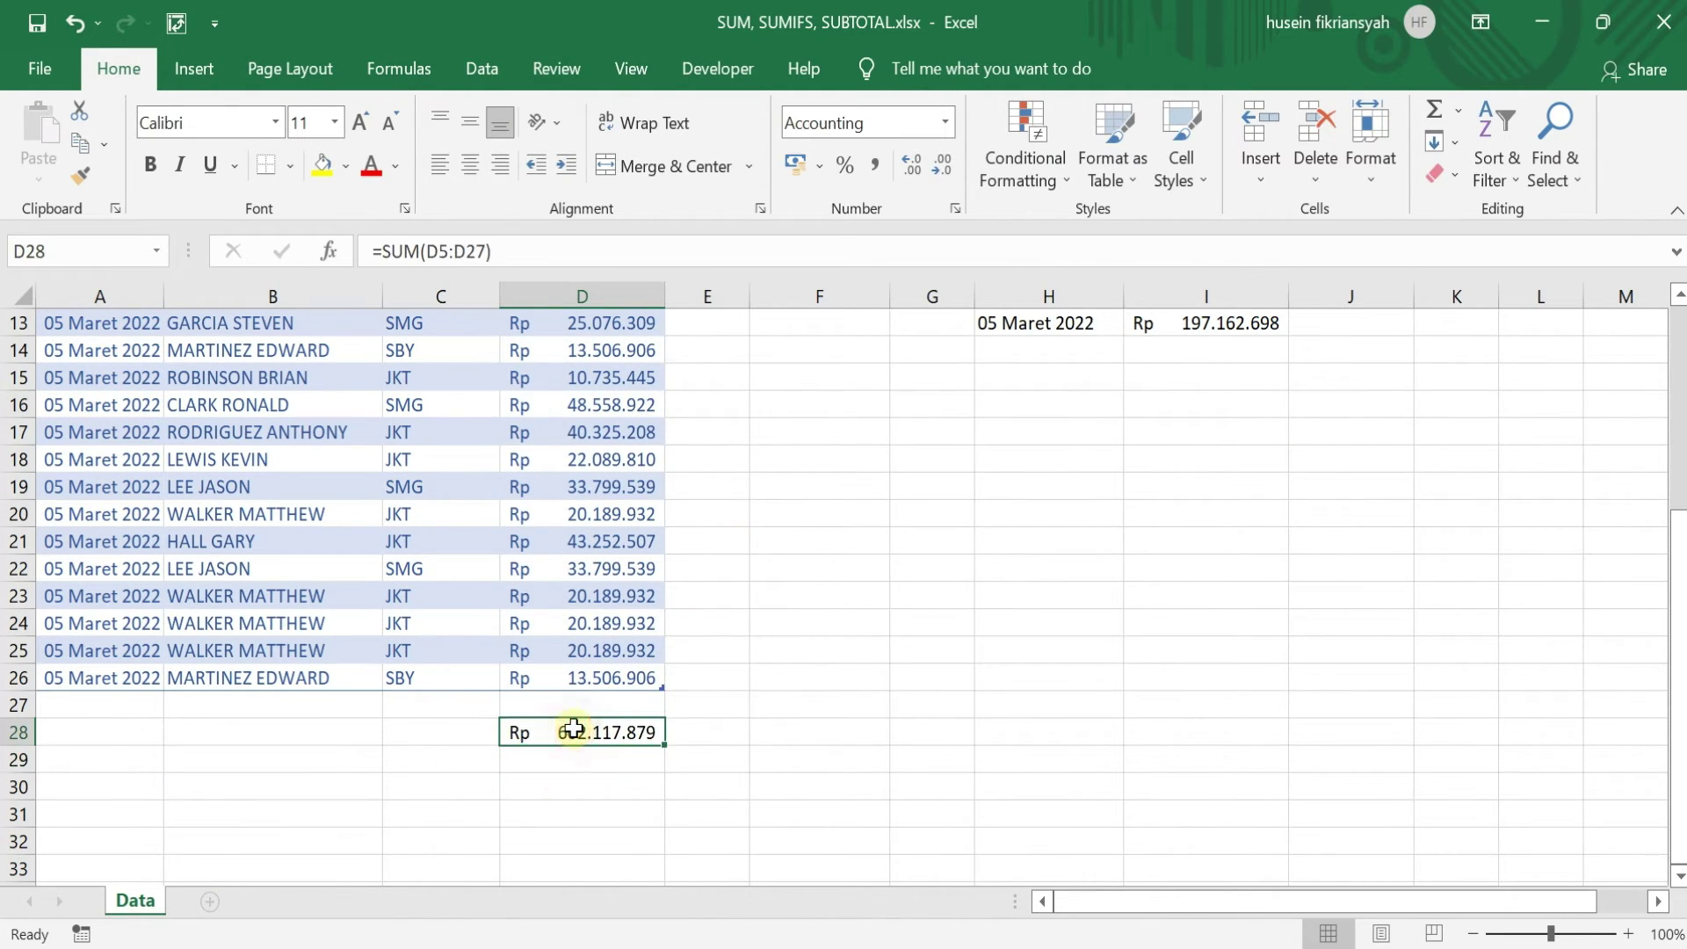
pyautogui.scroll(3, 647, 649)
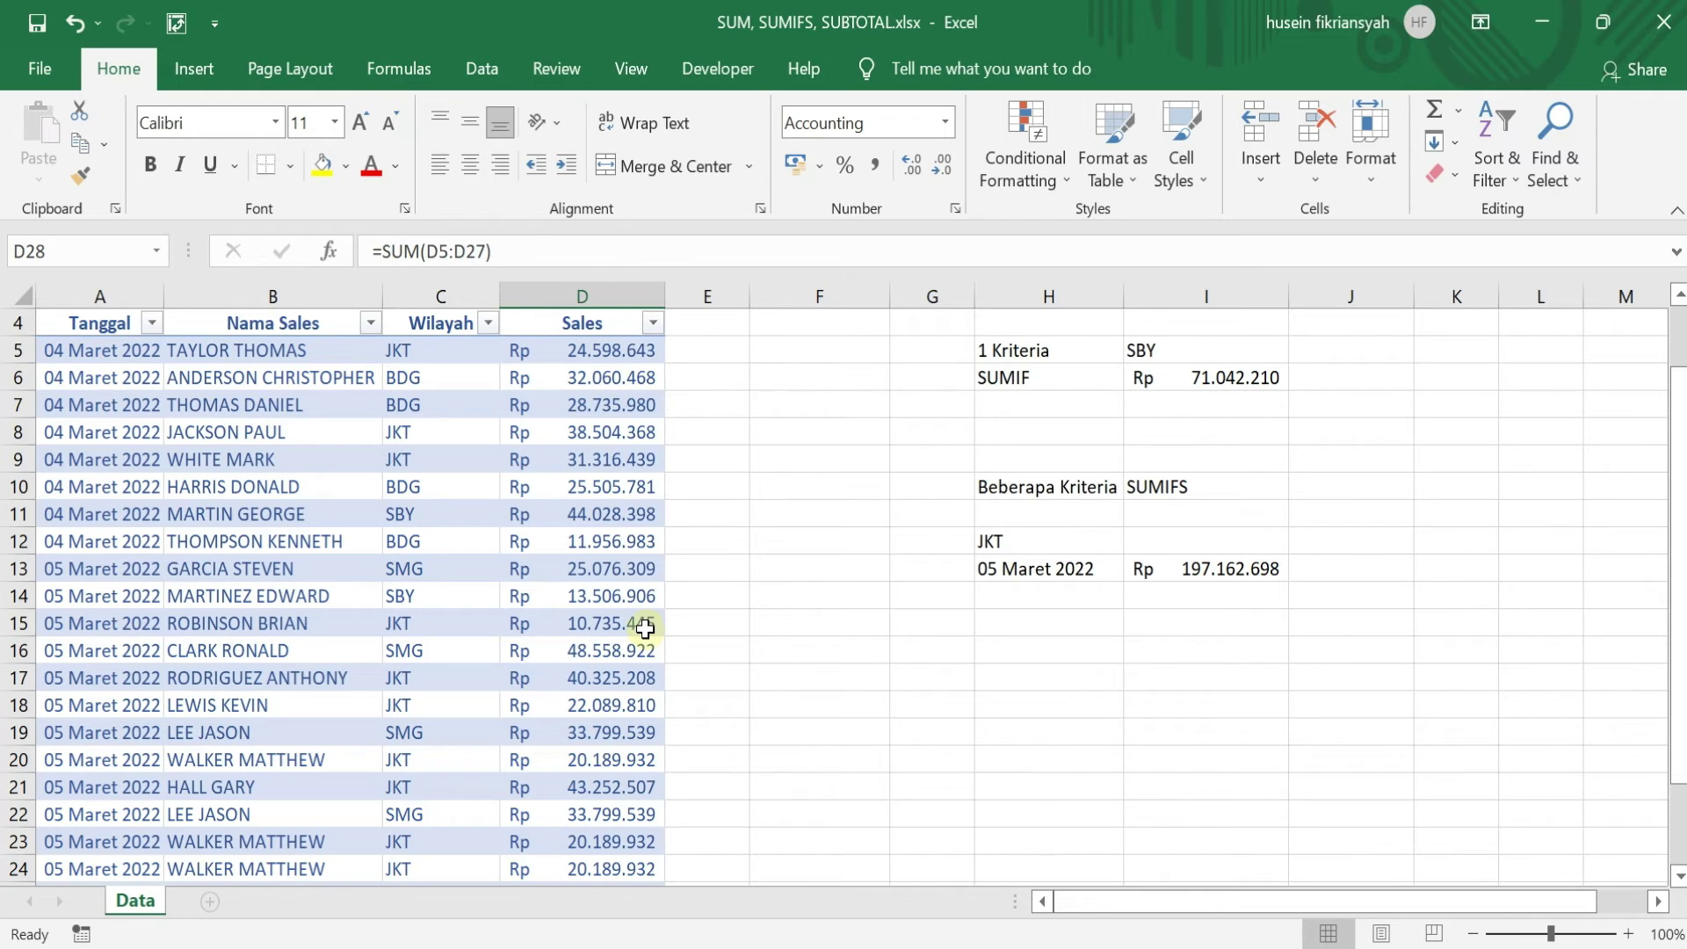
pyautogui.click(1181, 572)
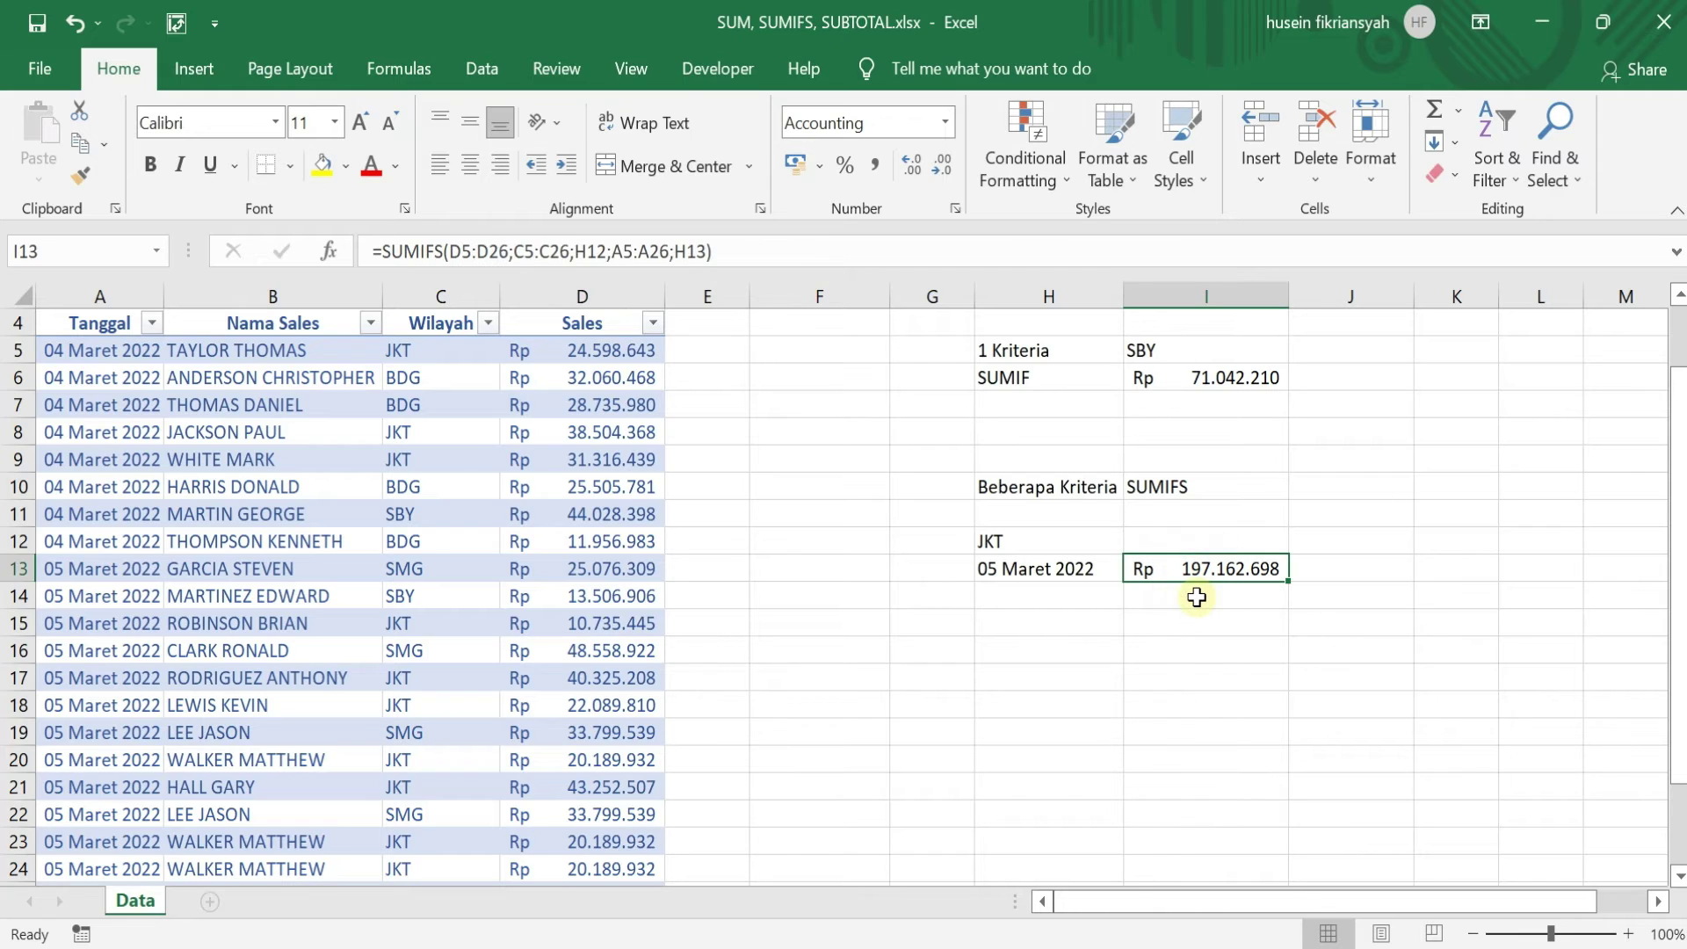
pyautogui.scroll(-3, 680, 561)
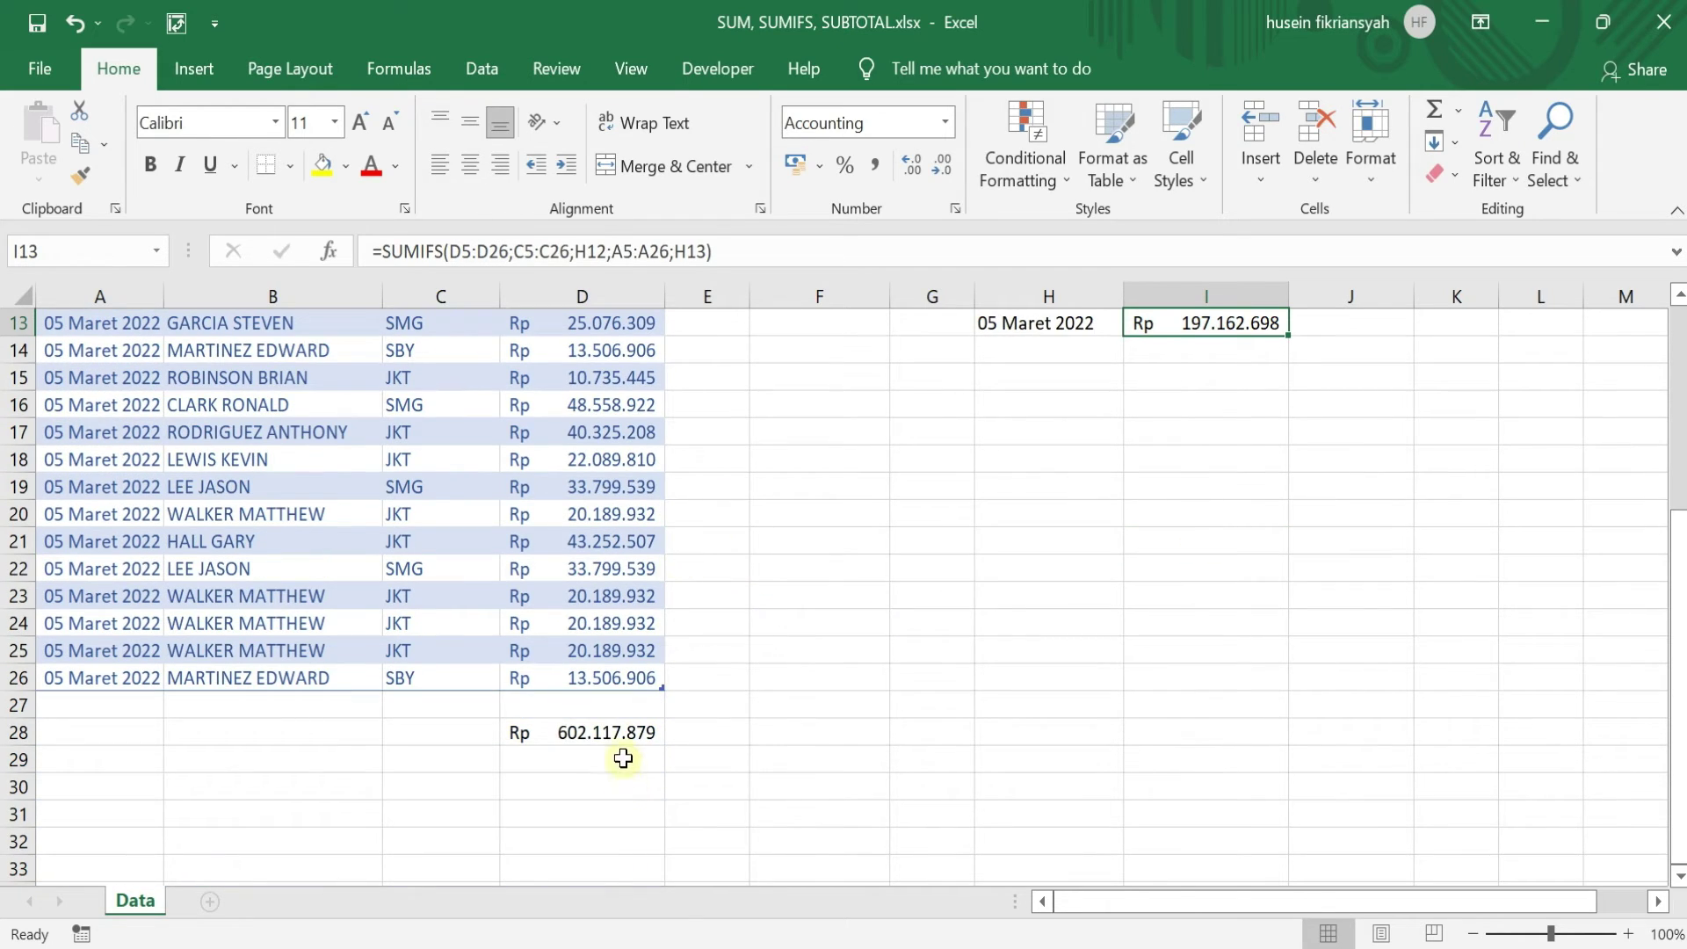
pyautogui.click(637, 732)
pyautogui.click(1209, 332)
pyautogui.click(795, 489)
pyautogui.scroll(3, 694, 584)
pyautogui.scroll(1, 805, 609)
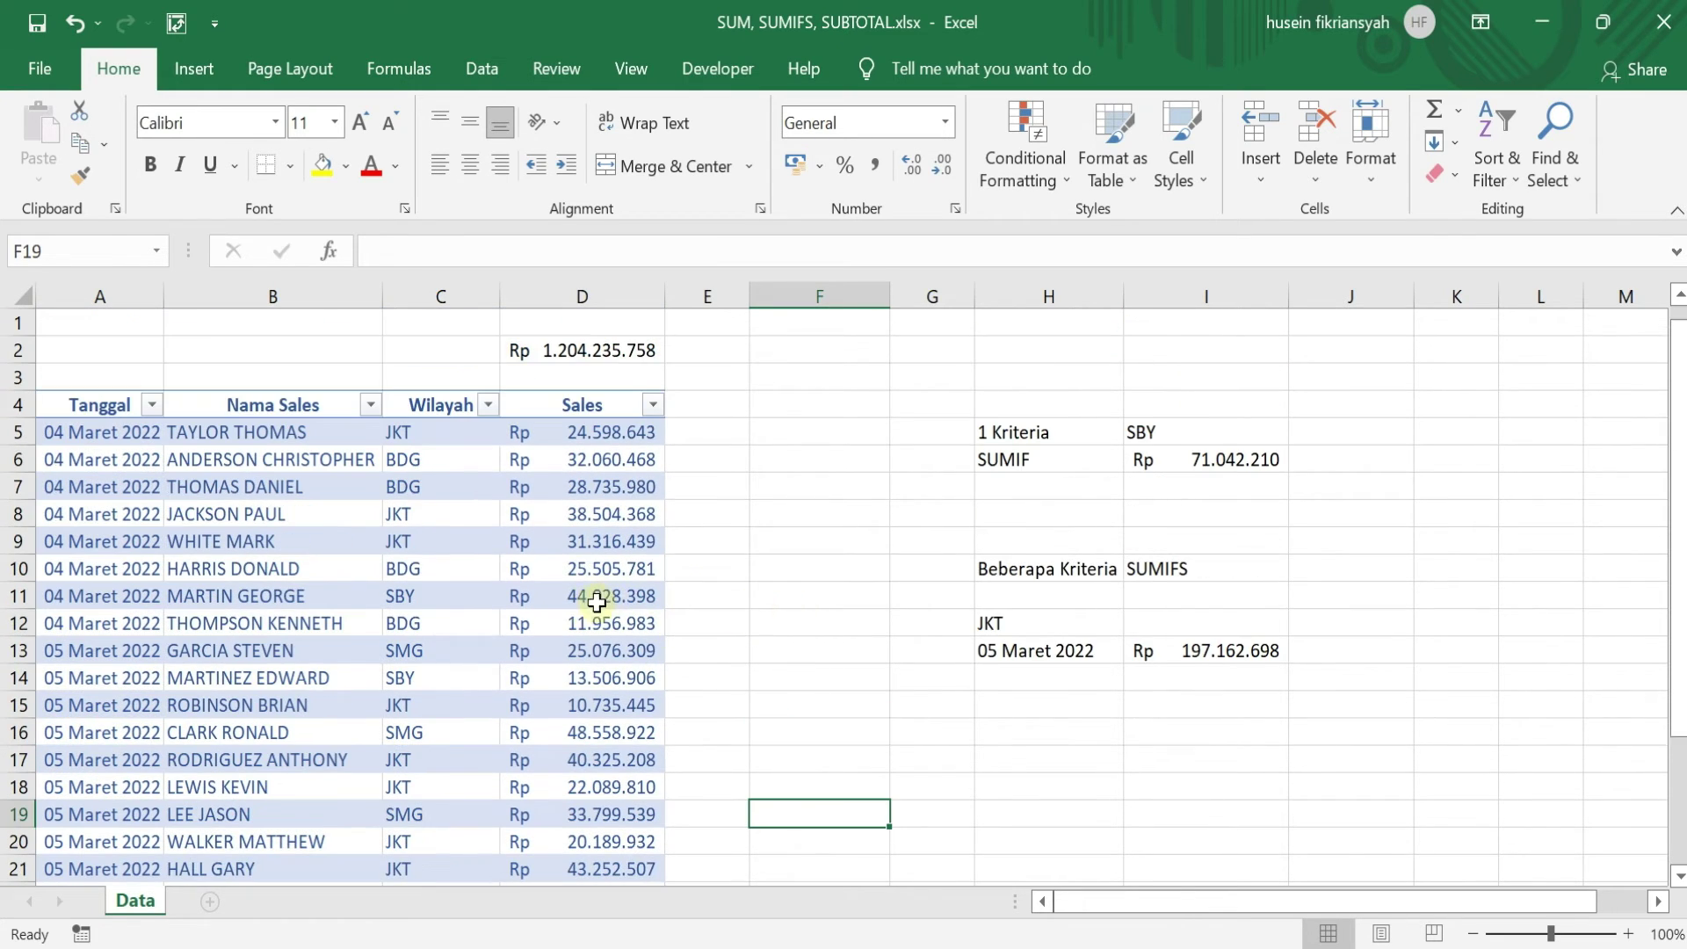
# - Filter the table to show only Wilayah JKT and Tanggal 05 Maret 2022
pyautogui.click(486, 413)
pyautogui.click(191, 638)
pyautogui.click(191, 690)
pyautogui.click(332, 906)
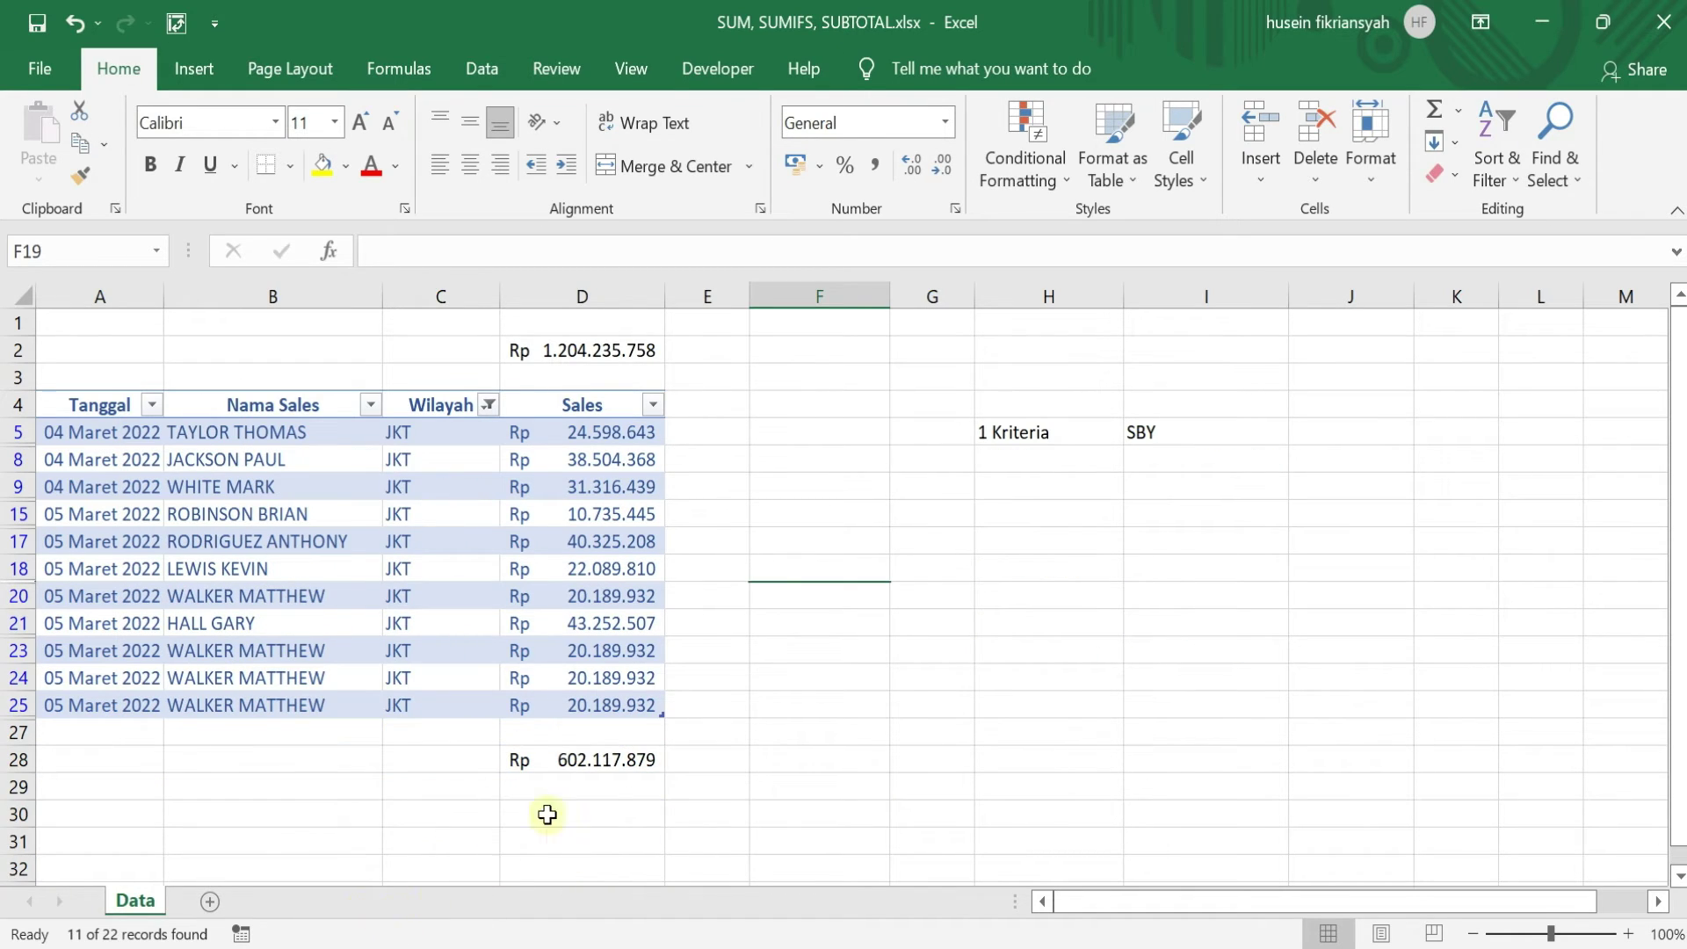
pyautogui.click(151, 405)
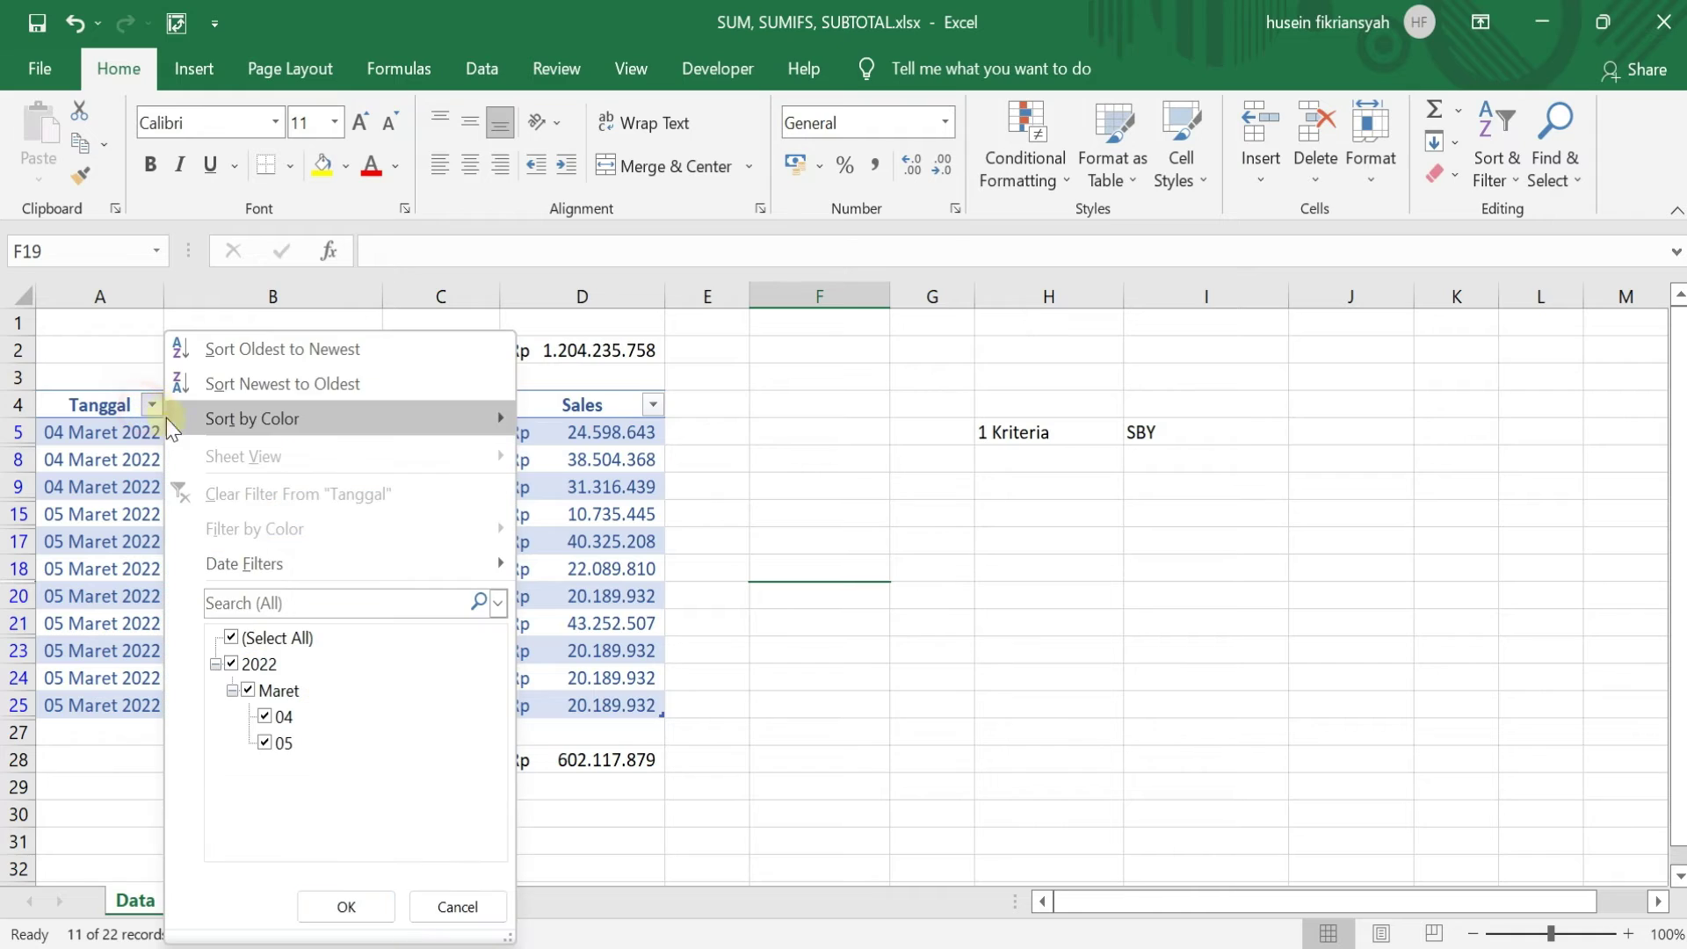
pyautogui.click(231, 638)
pyautogui.click(265, 743)
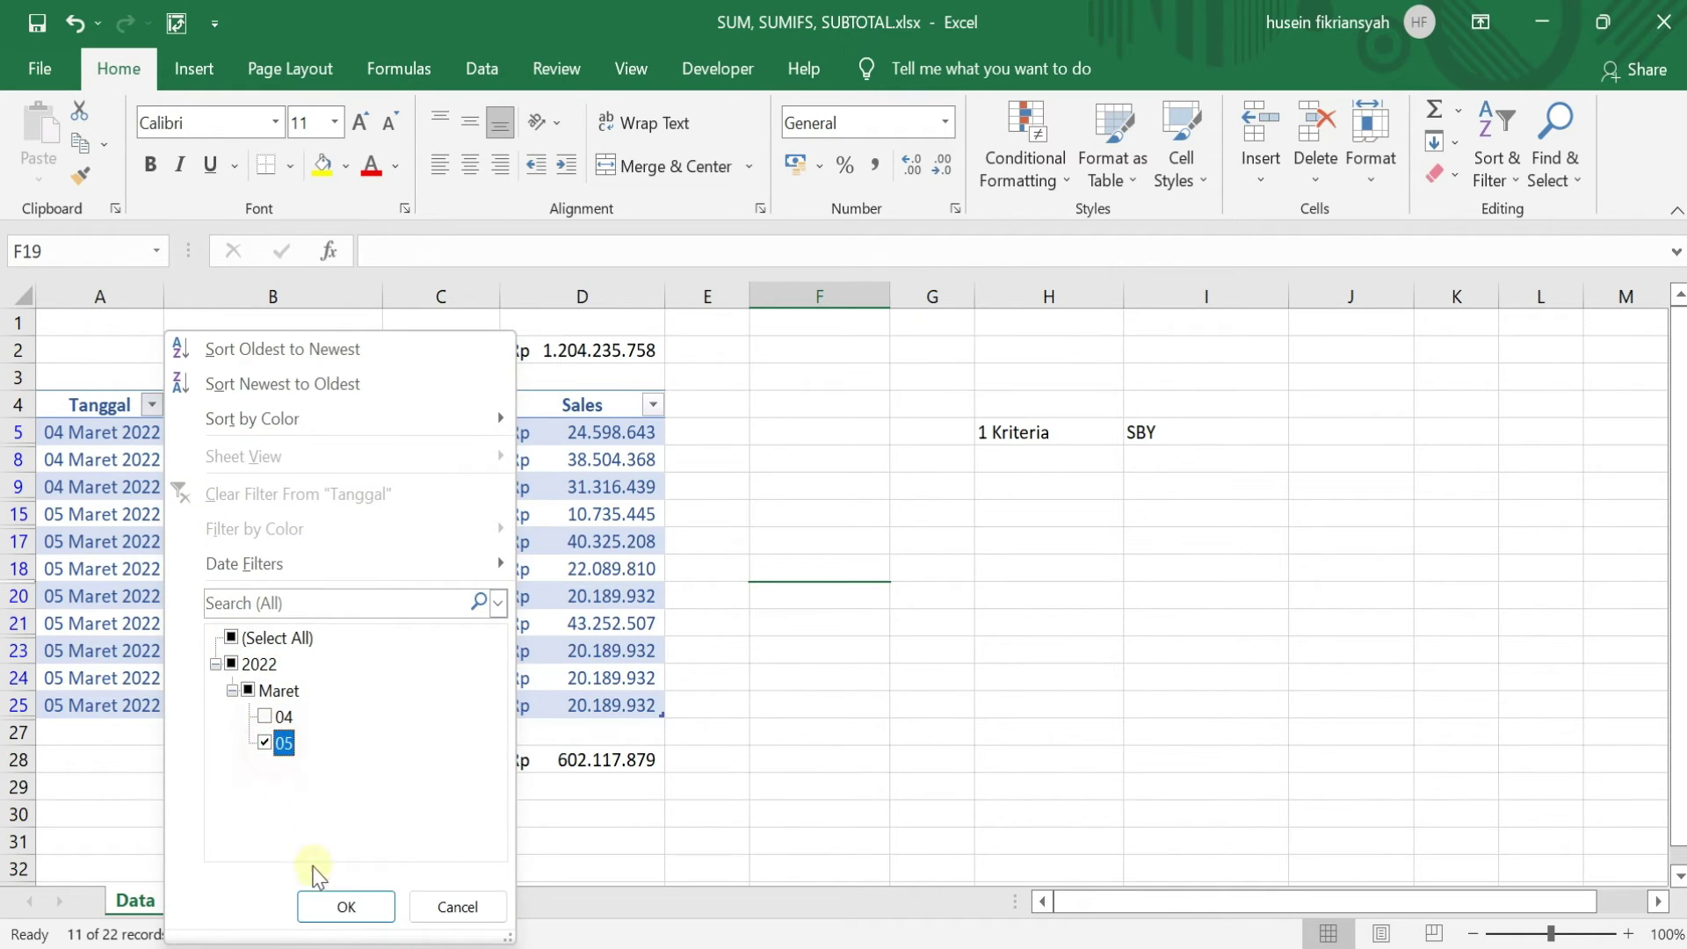
pyautogui.click(344, 914)
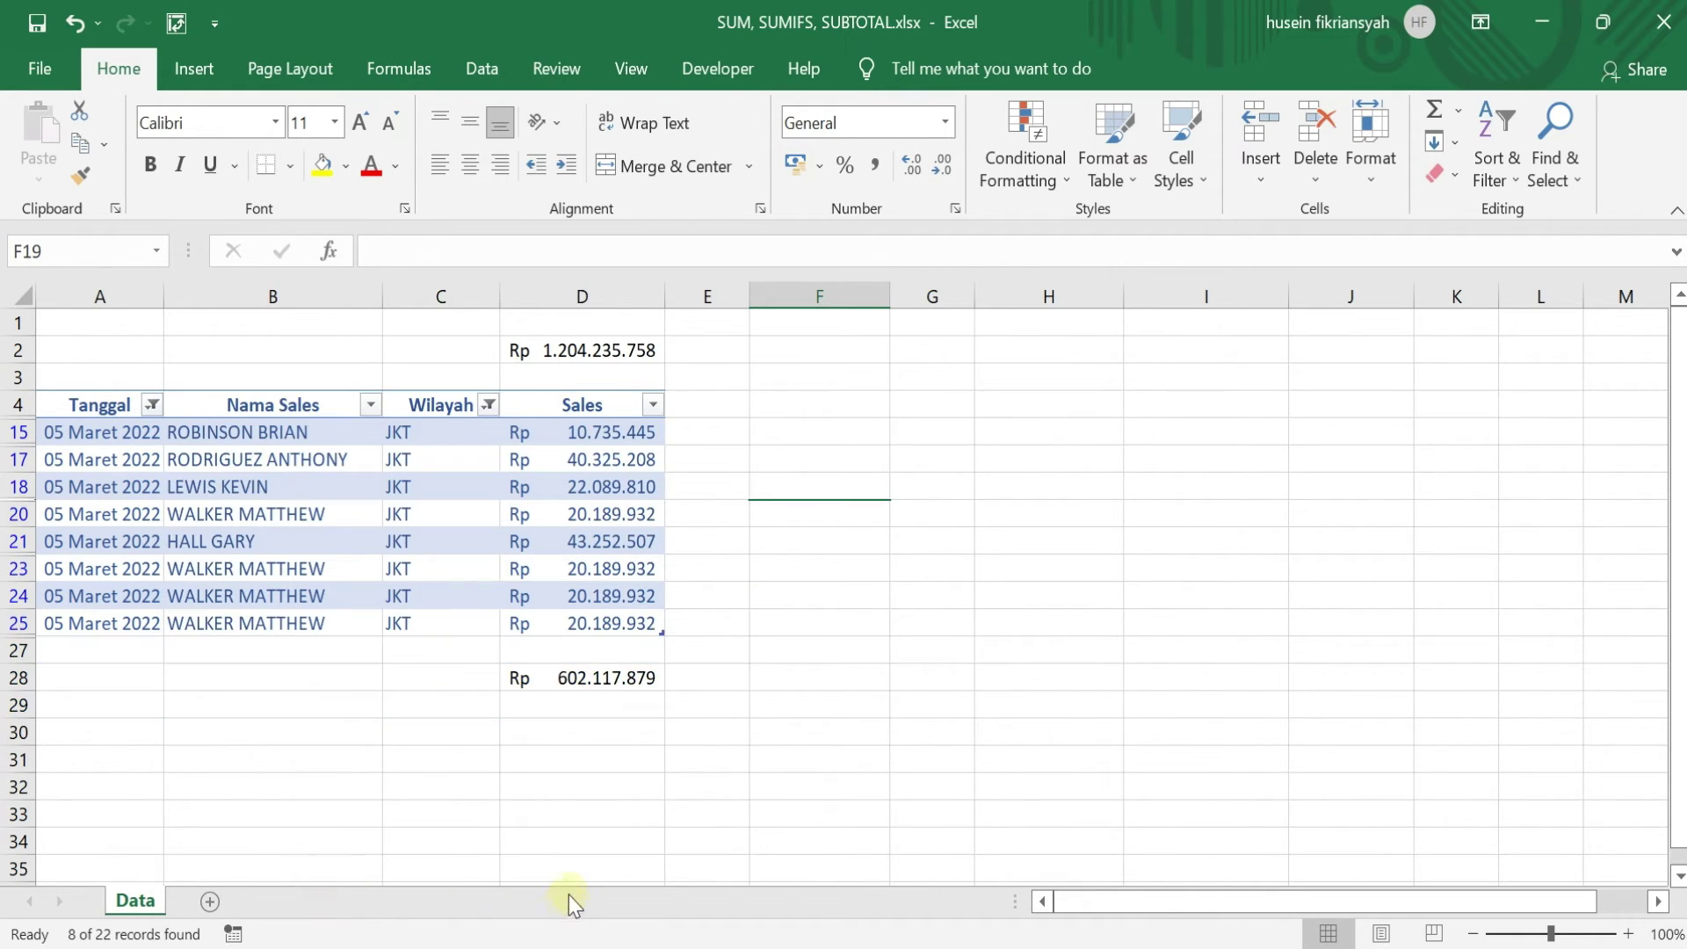
# - Select the visible filtered Sales cells to compare their sum with the SUM total in D28
pyautogui.click(634, 683)
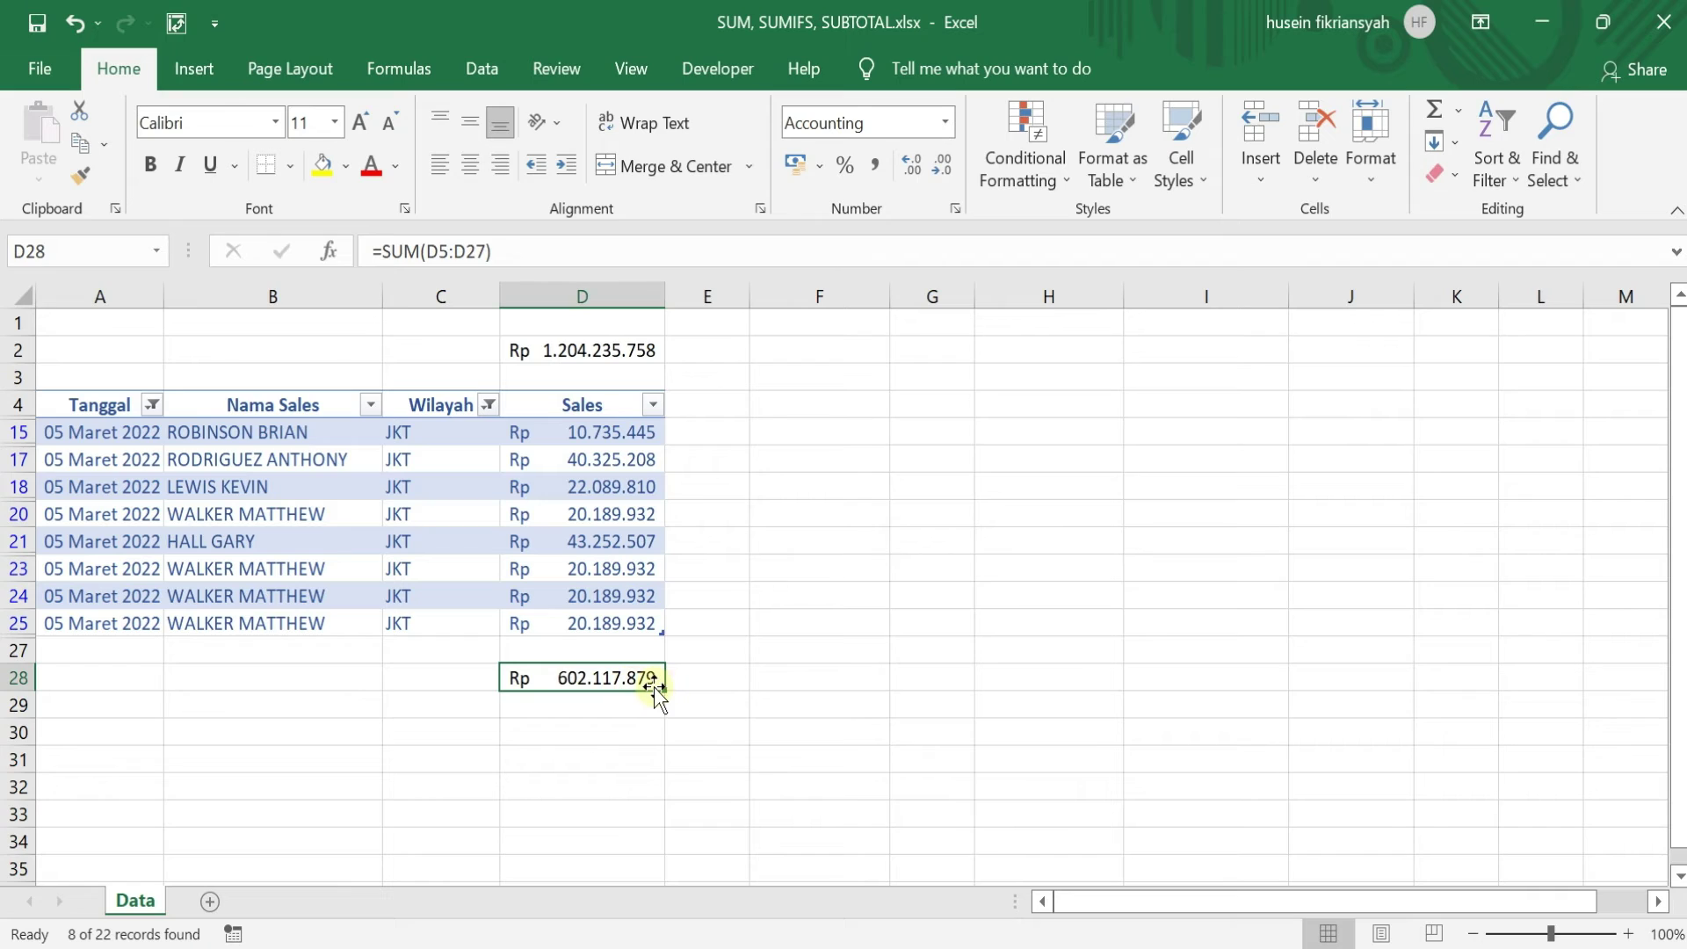
pyautogui.click(600, 432)
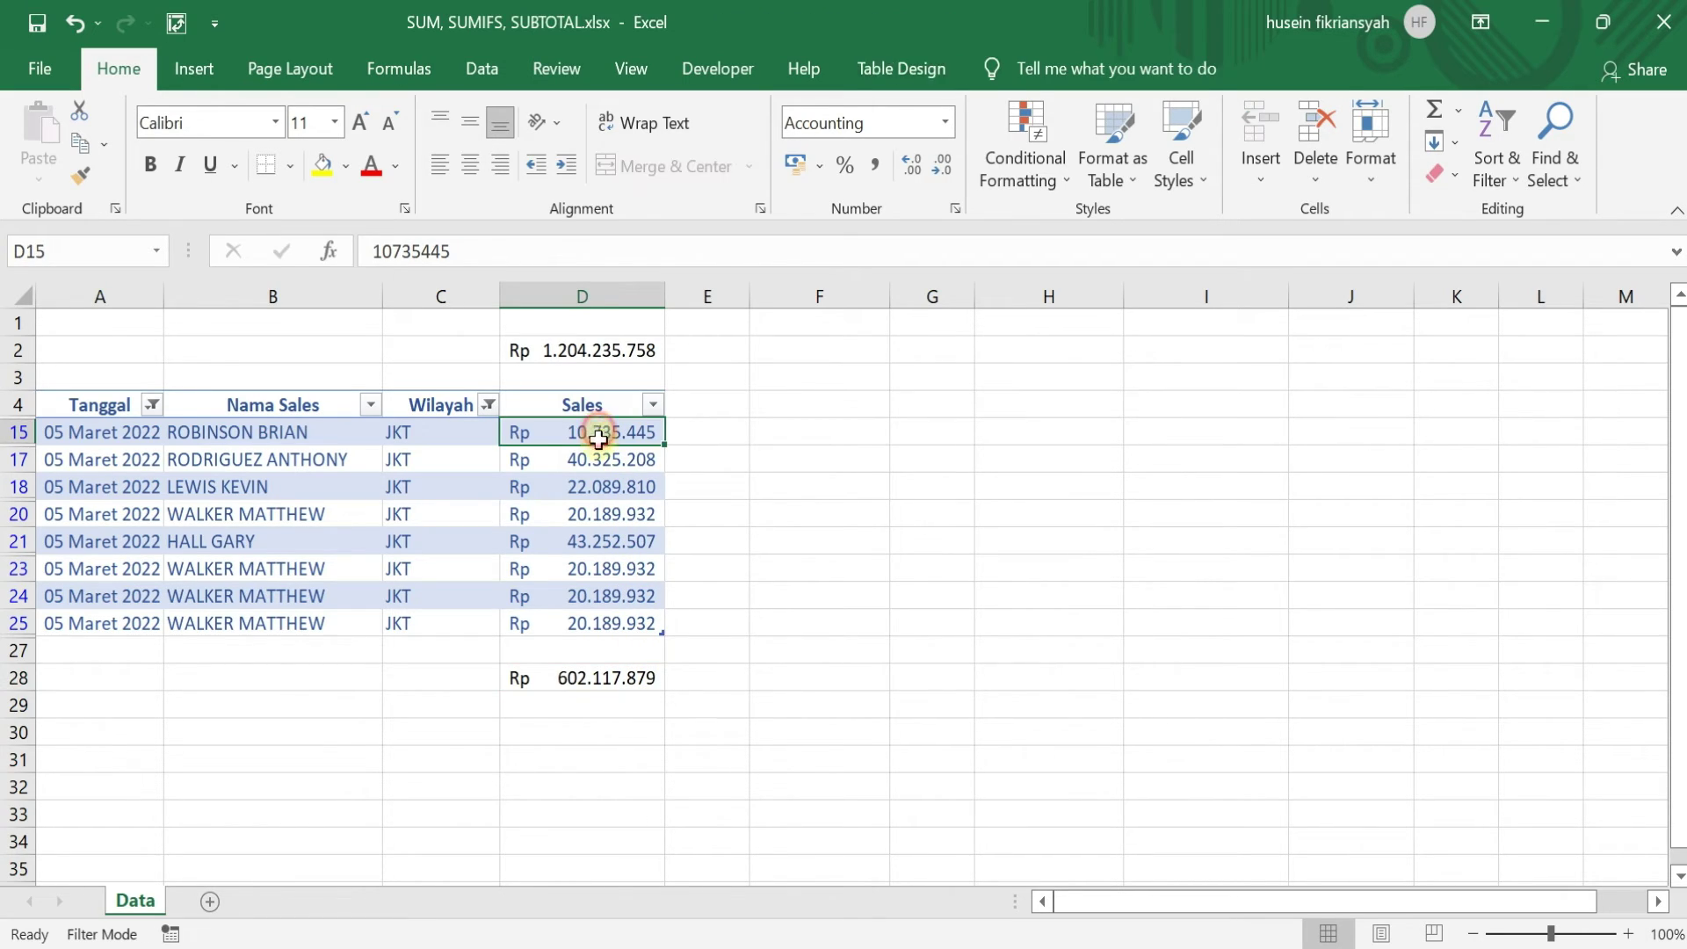
pyautogui.keyDown('shift'); pyautogui.click(598, 629); pyautogui.keyUp('shift')
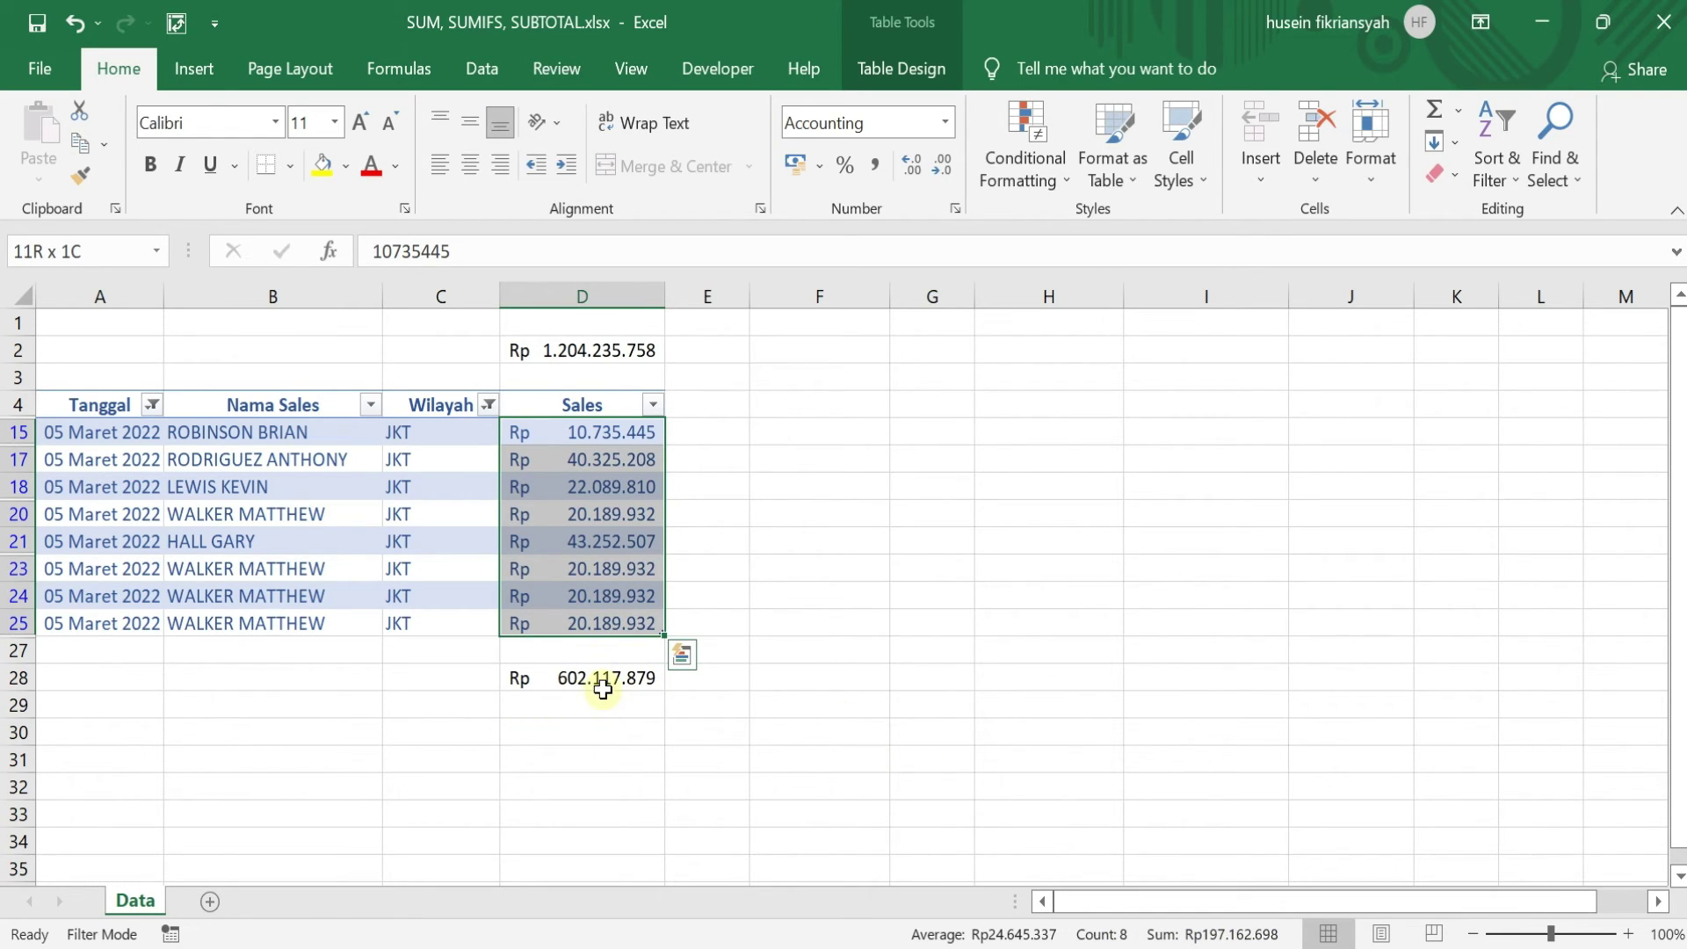
pyautogui.click(833, 681)
pyautogui.click(597, 685)
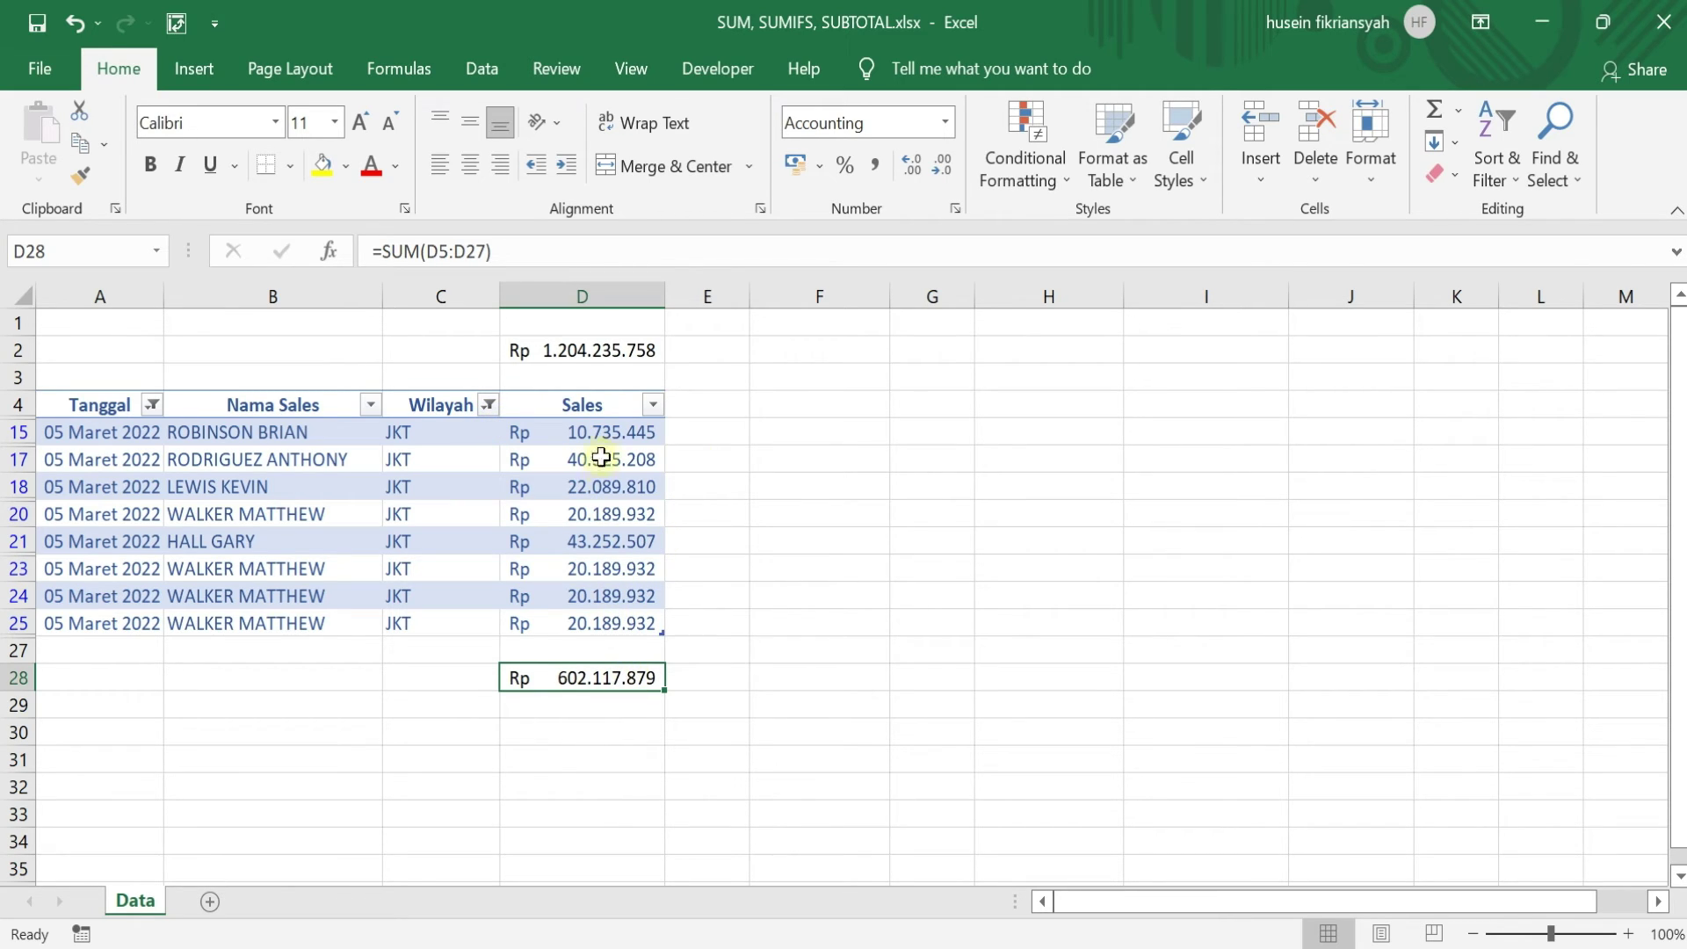
# - Reset the Wilayah and Tanggal filters to select all values so every table row is shown
pyautogui.click(489, 404)
pyautogui.click(192, 637)
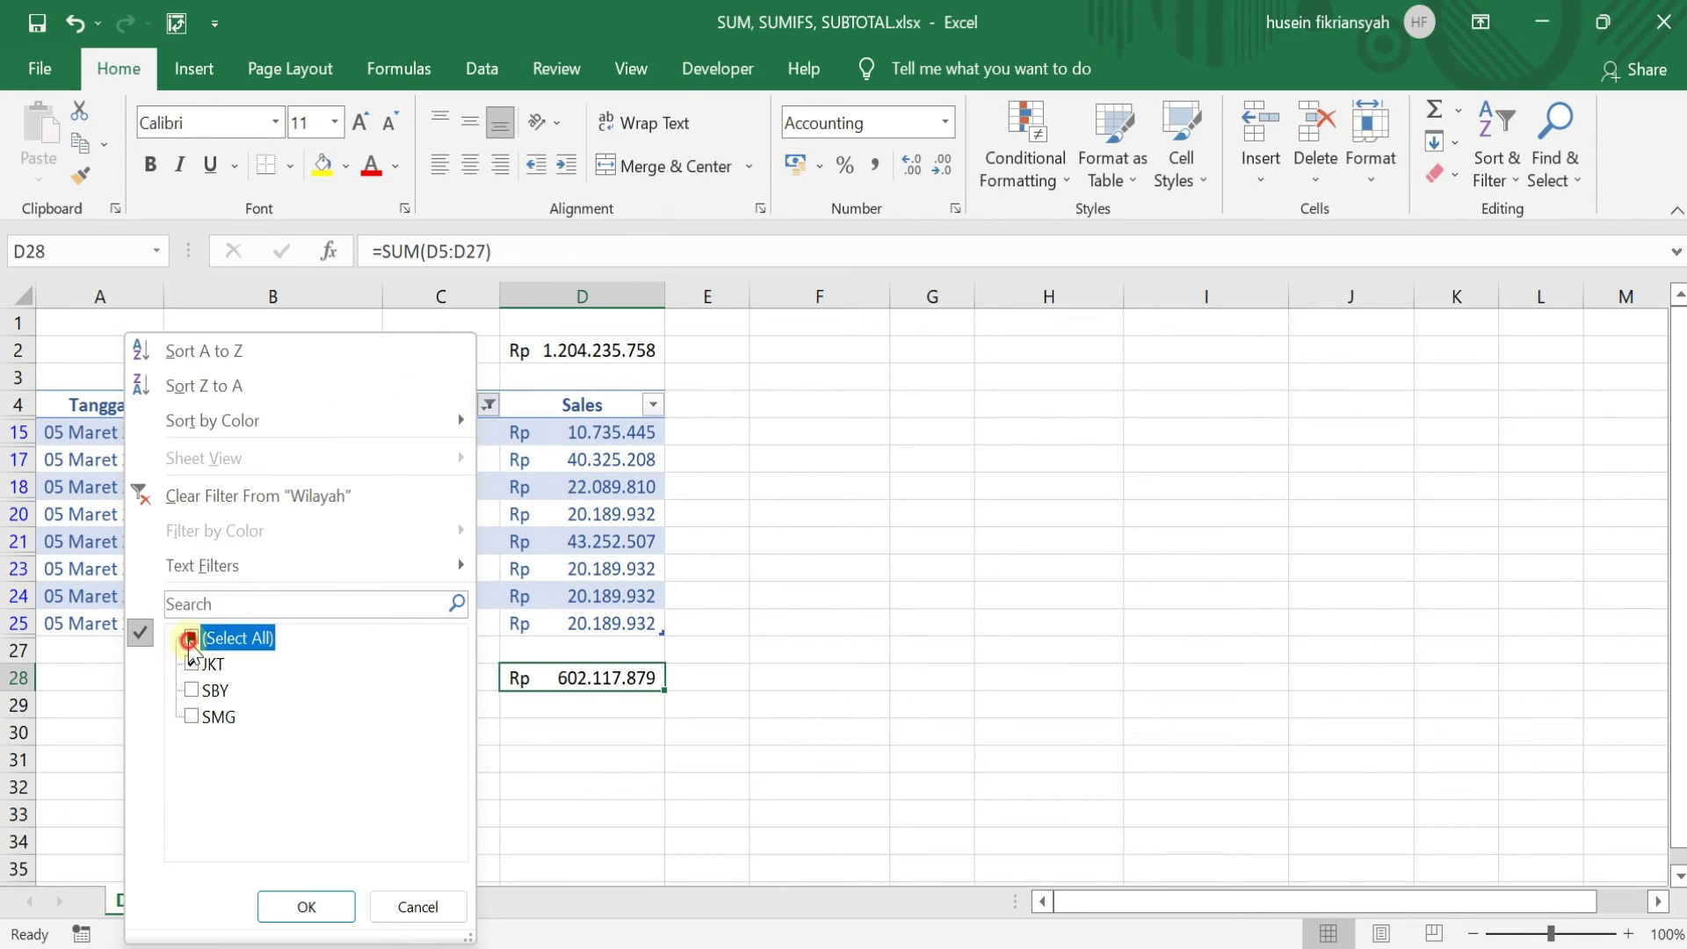
pyautogui.click(305, 905)
pyautogui.click(153, 404)
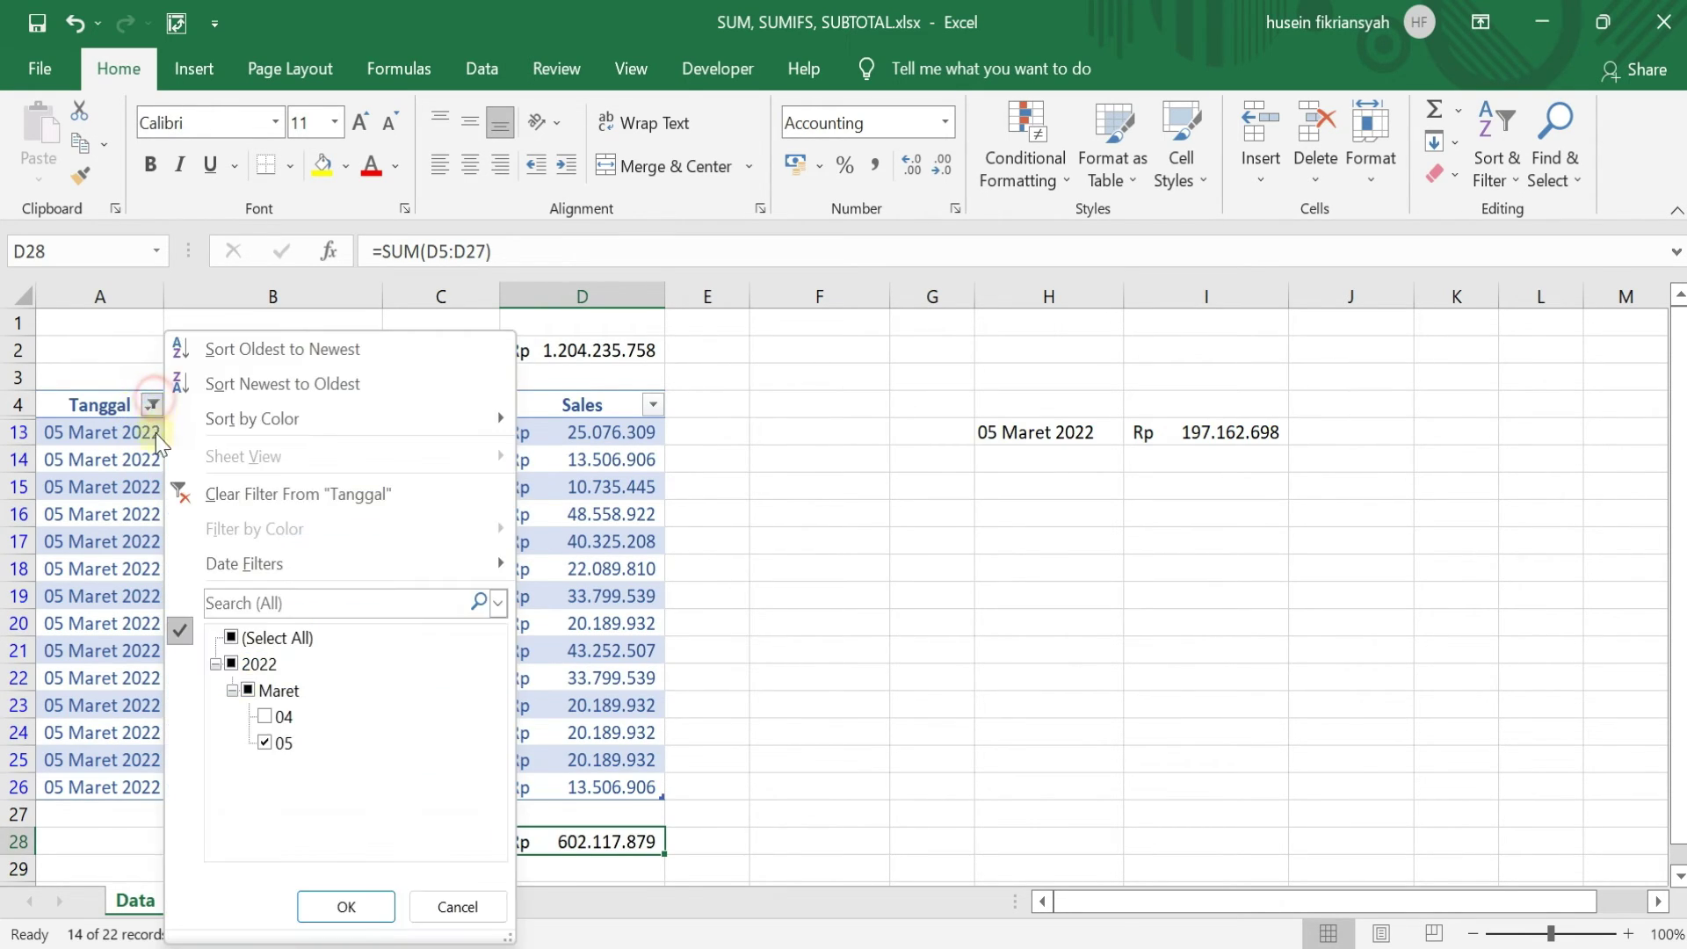
pyautogui.click(232, 638)
pyautogui.click(343, 906)
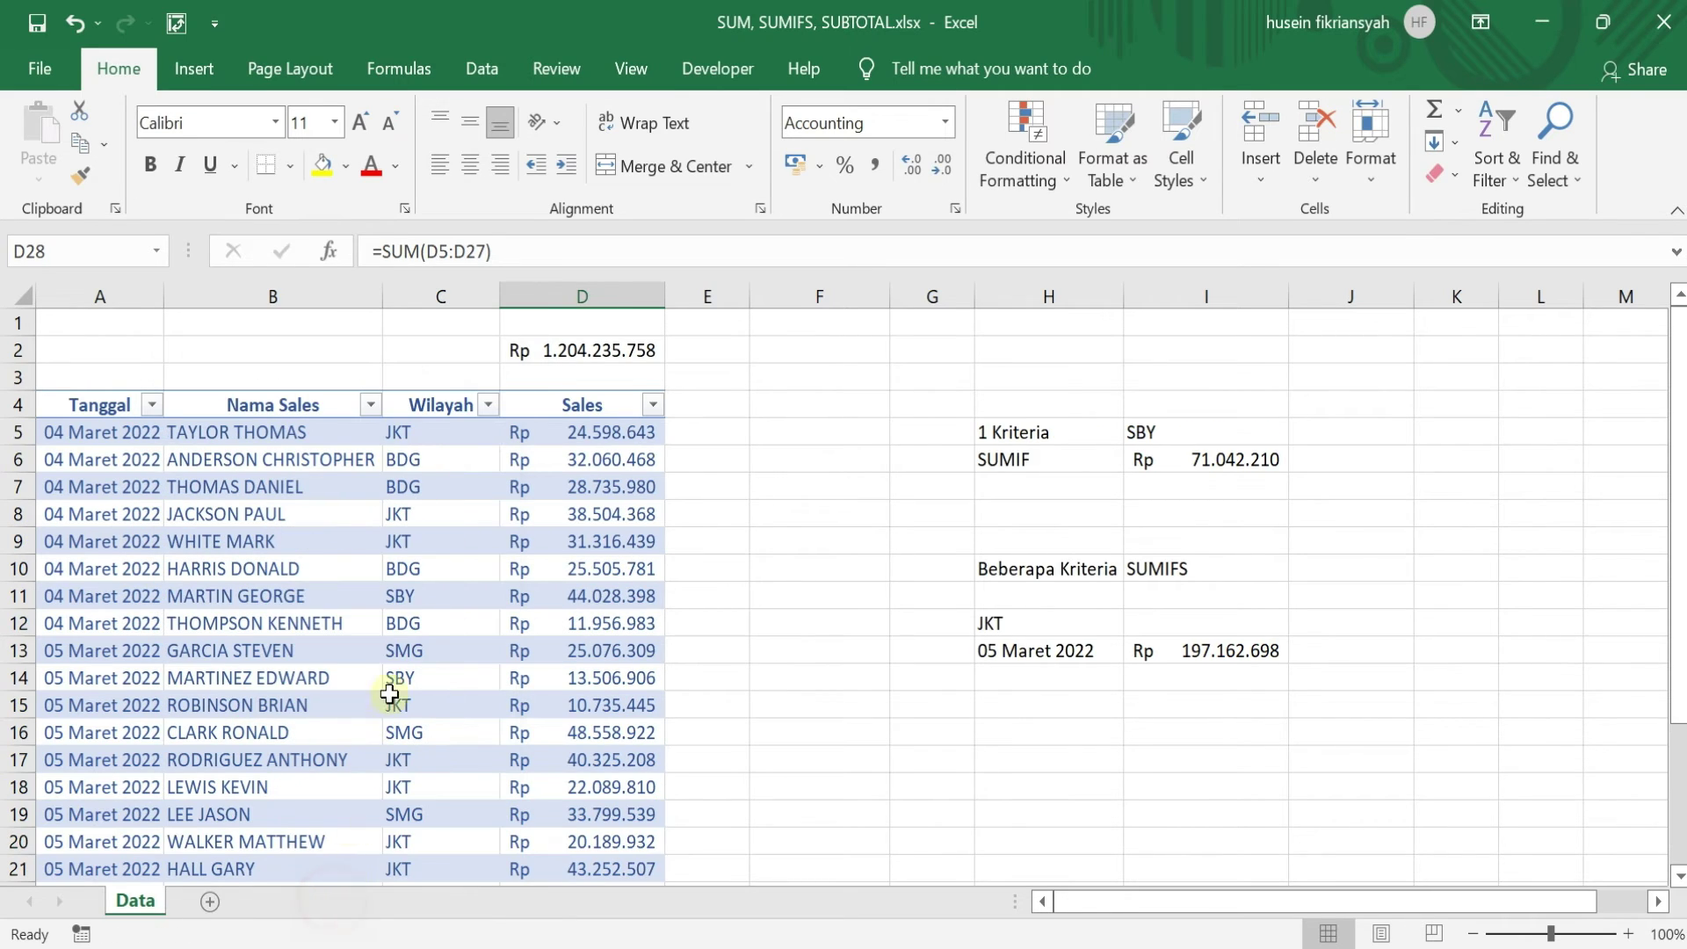
# - Replace the SUM formula in D28 with the start of a SUBTOTAL formula, choosing function number 9 - SUM
pyautogui.scroll(-4, 615, 607)
pyautogui.click(619, 762)
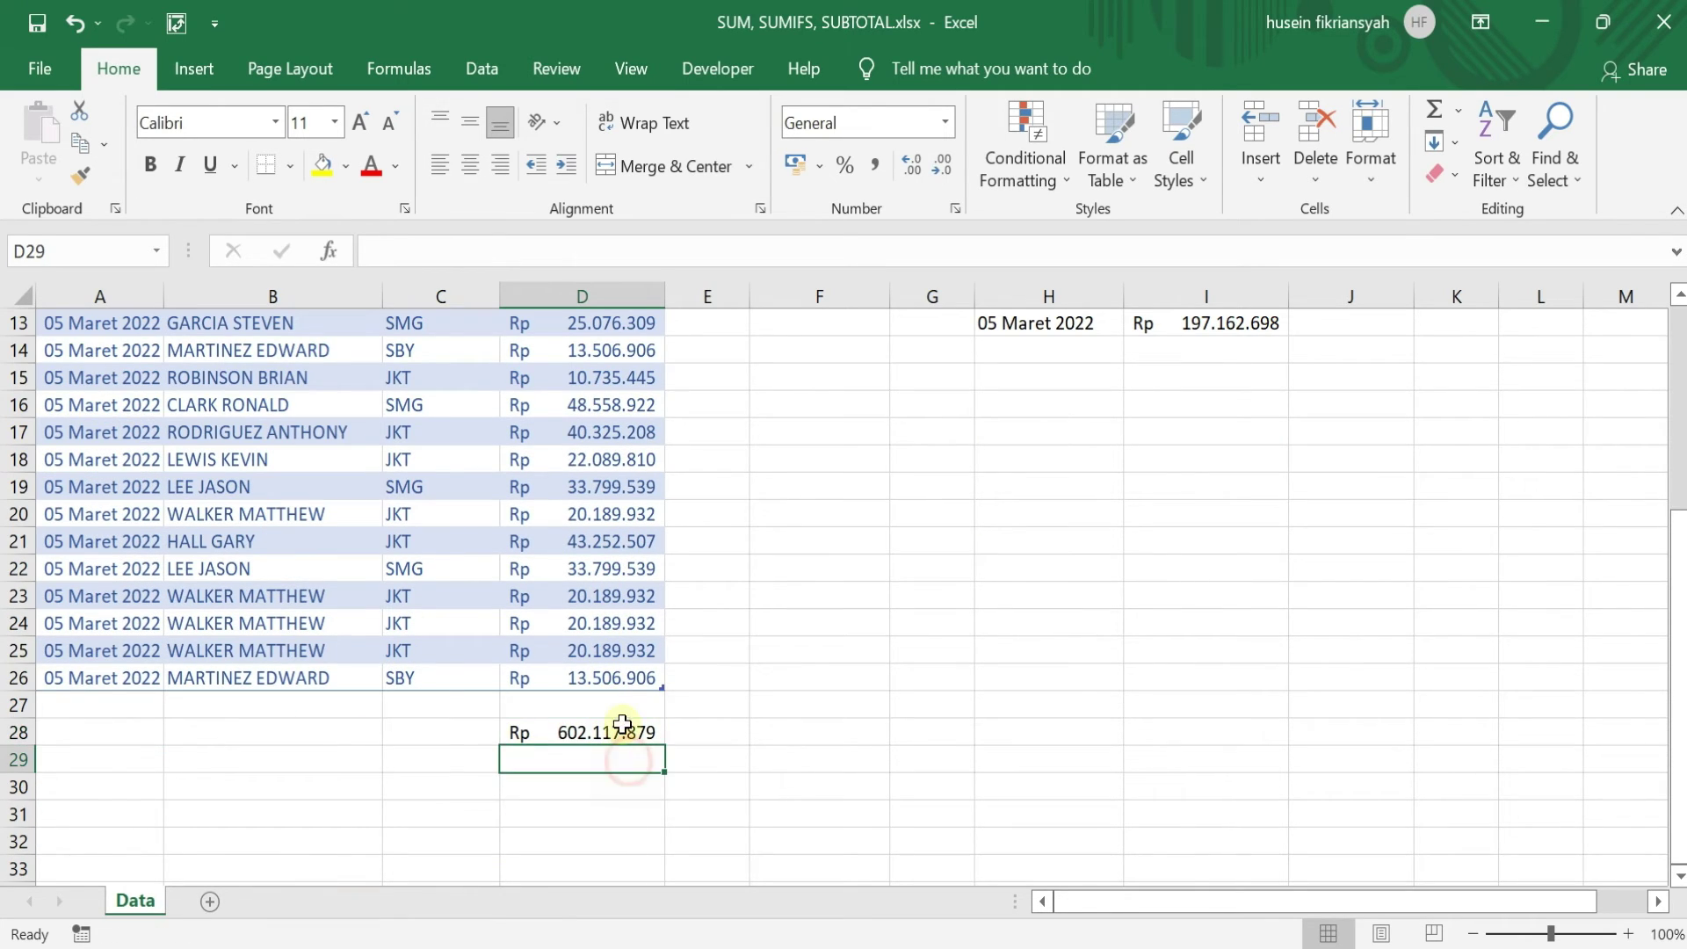
pyautogui.click(619, 734)
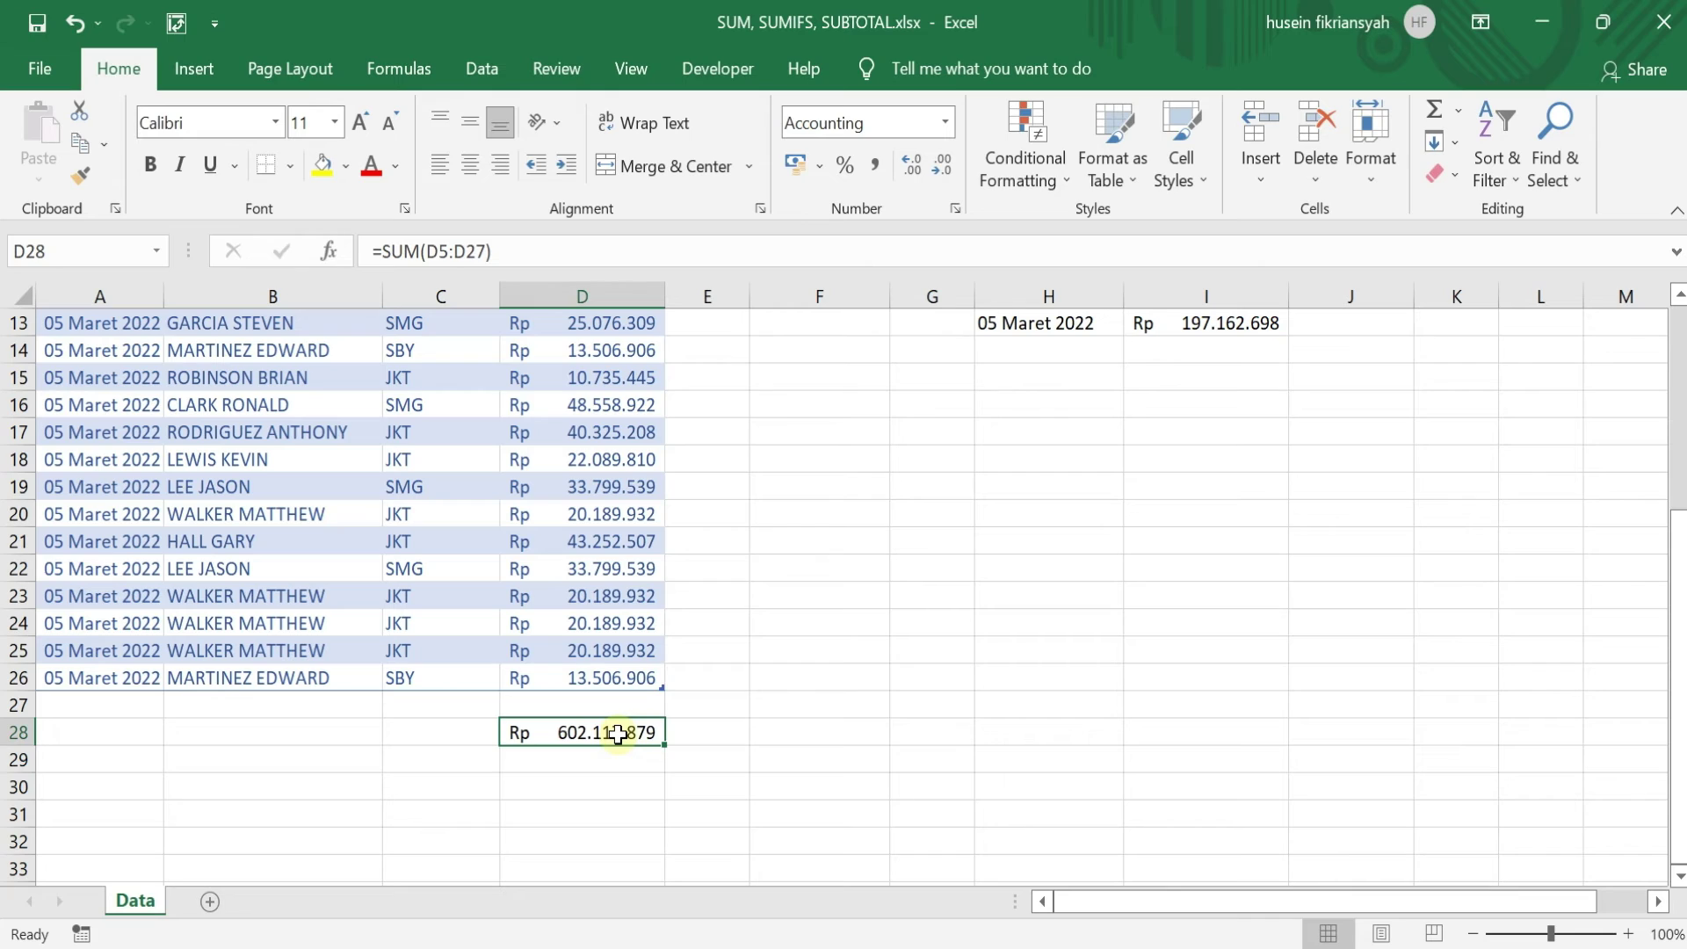
pyautogui.press('Delete')
pyautogui.write('=')
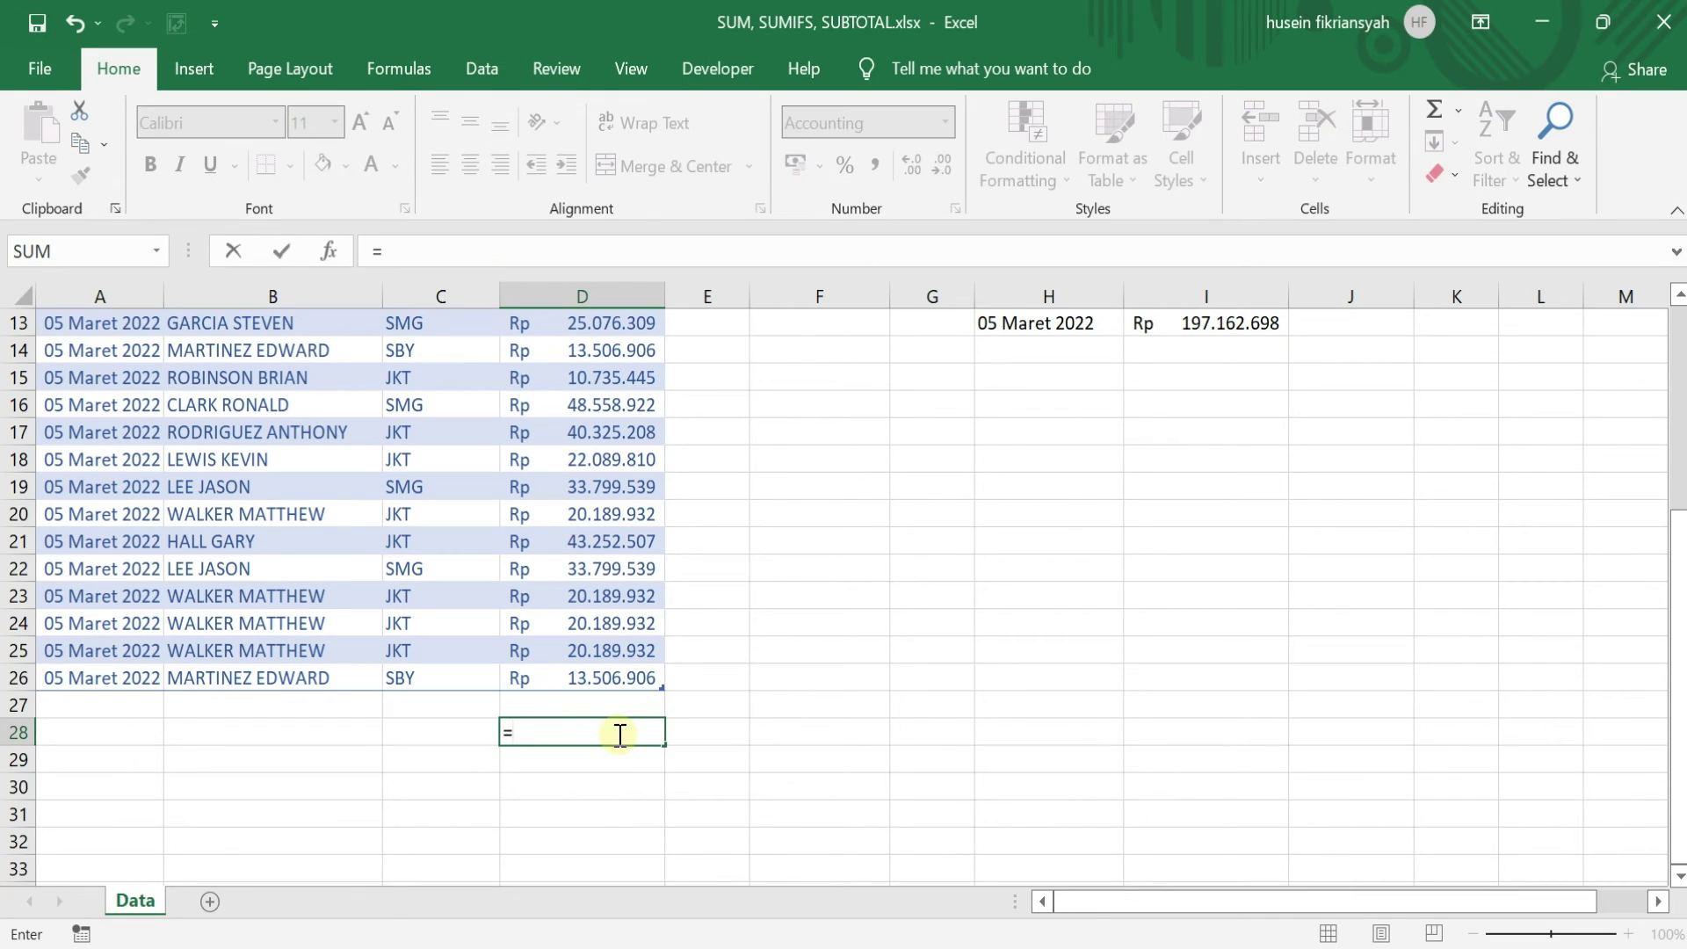
pyautogui.write('SUBTO')
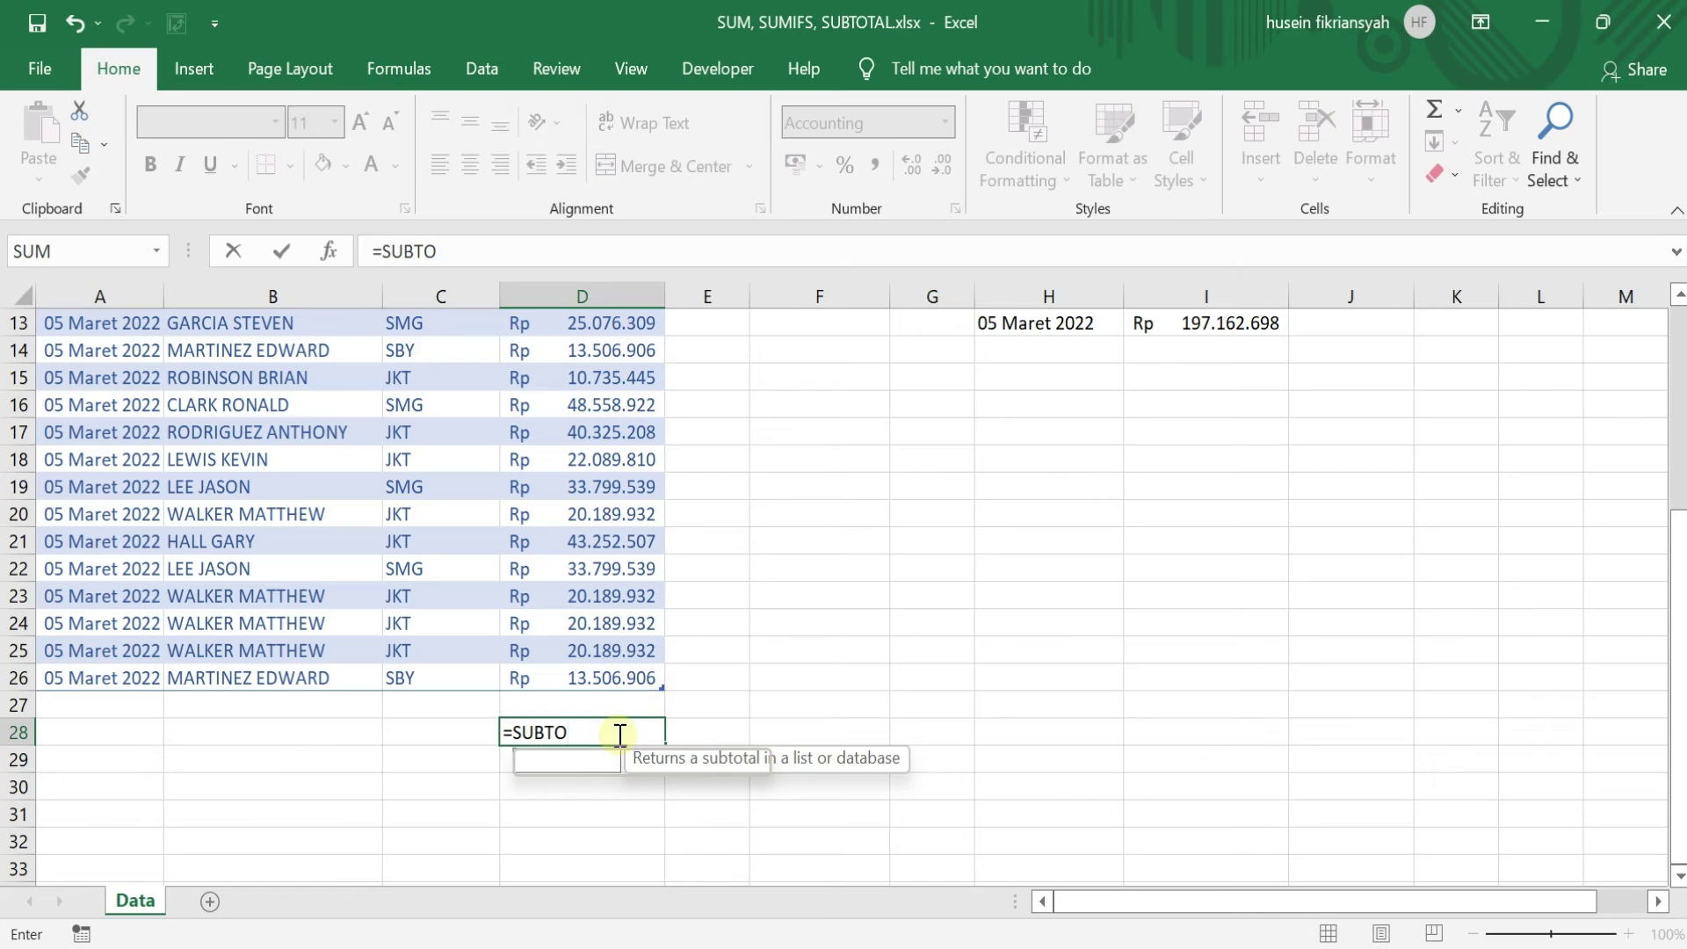
pyautogui.press('Tab')
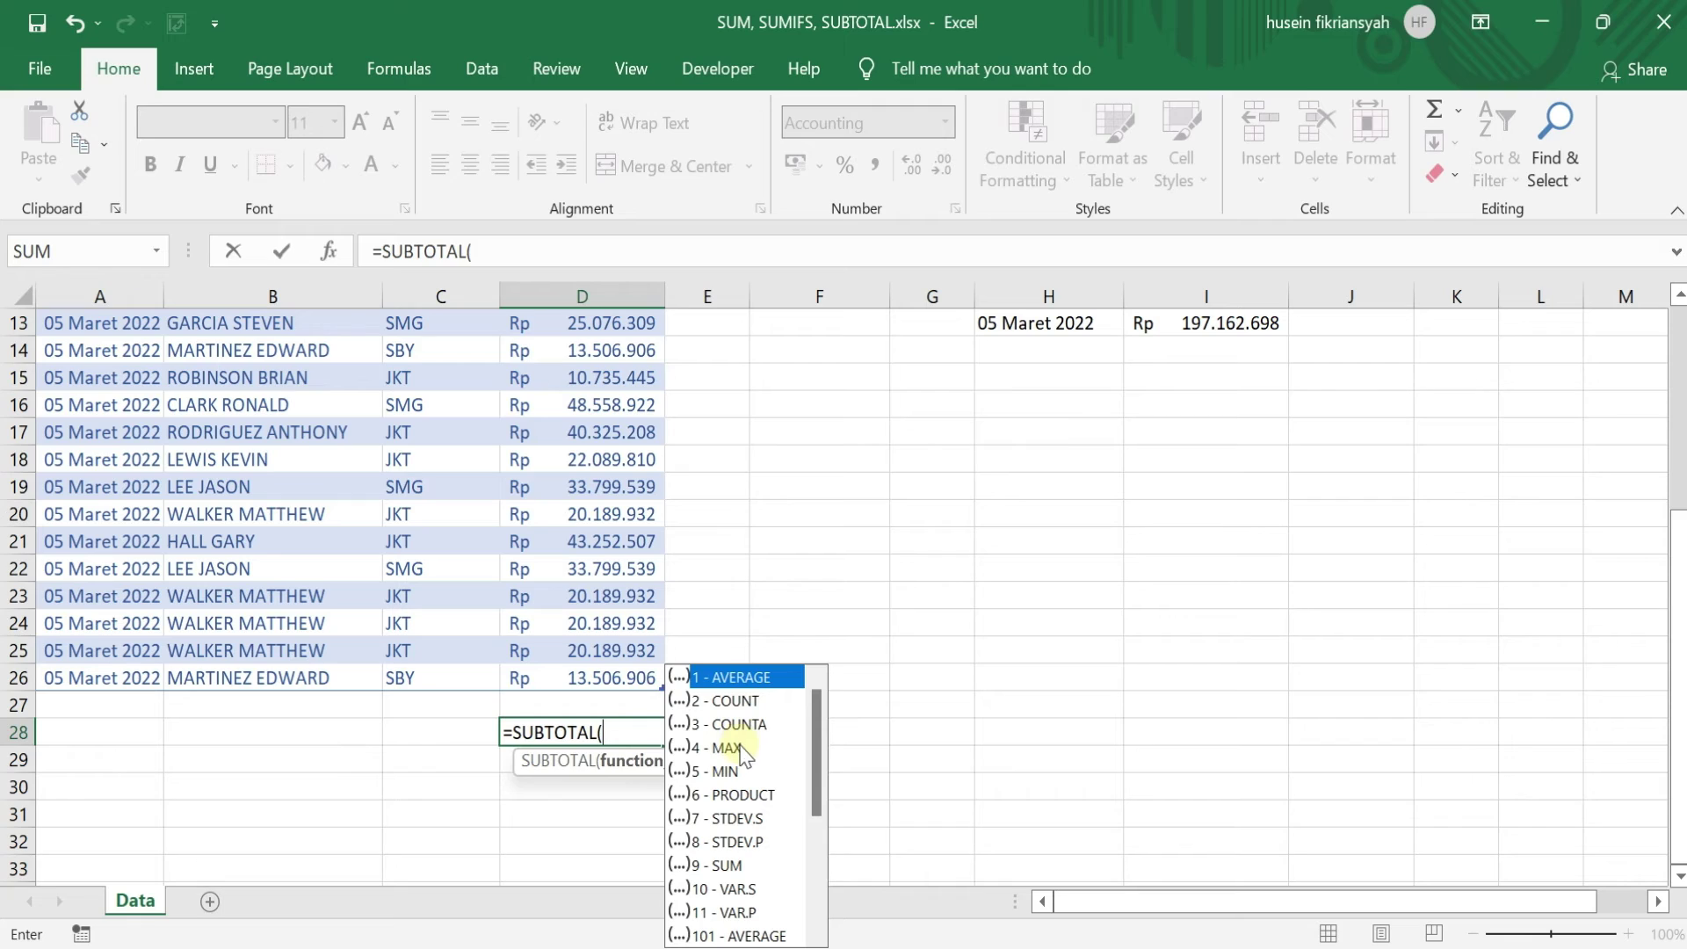
pyautogui.click(736, 868)
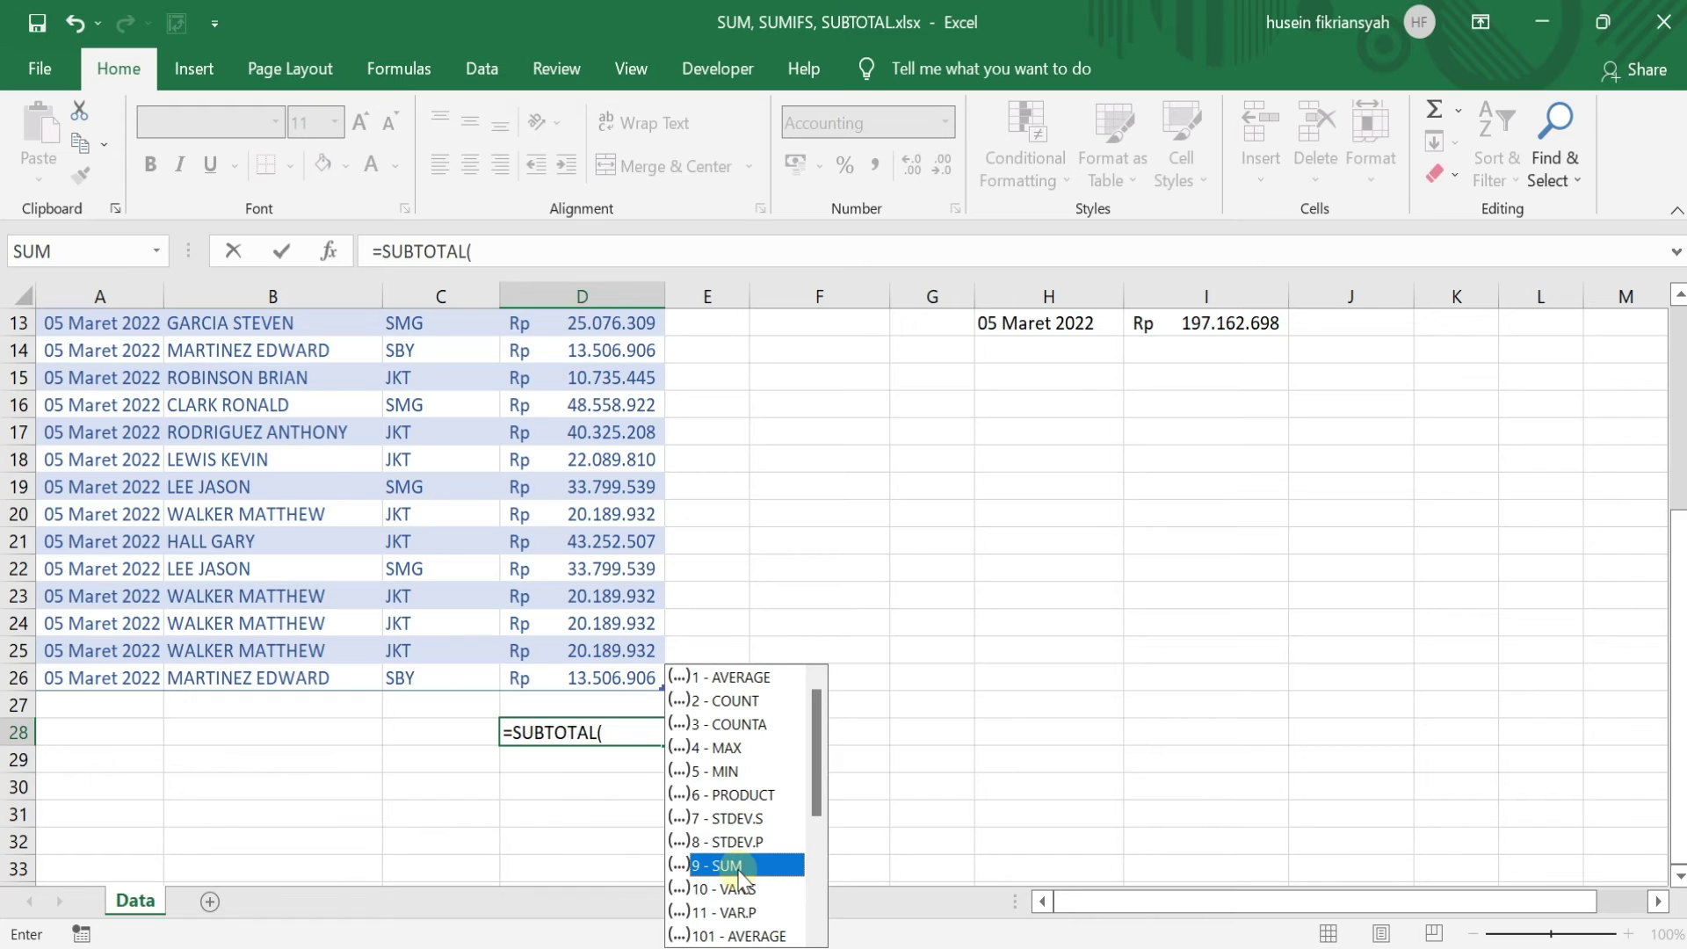
pyautogui.doubleClick(737, 868)
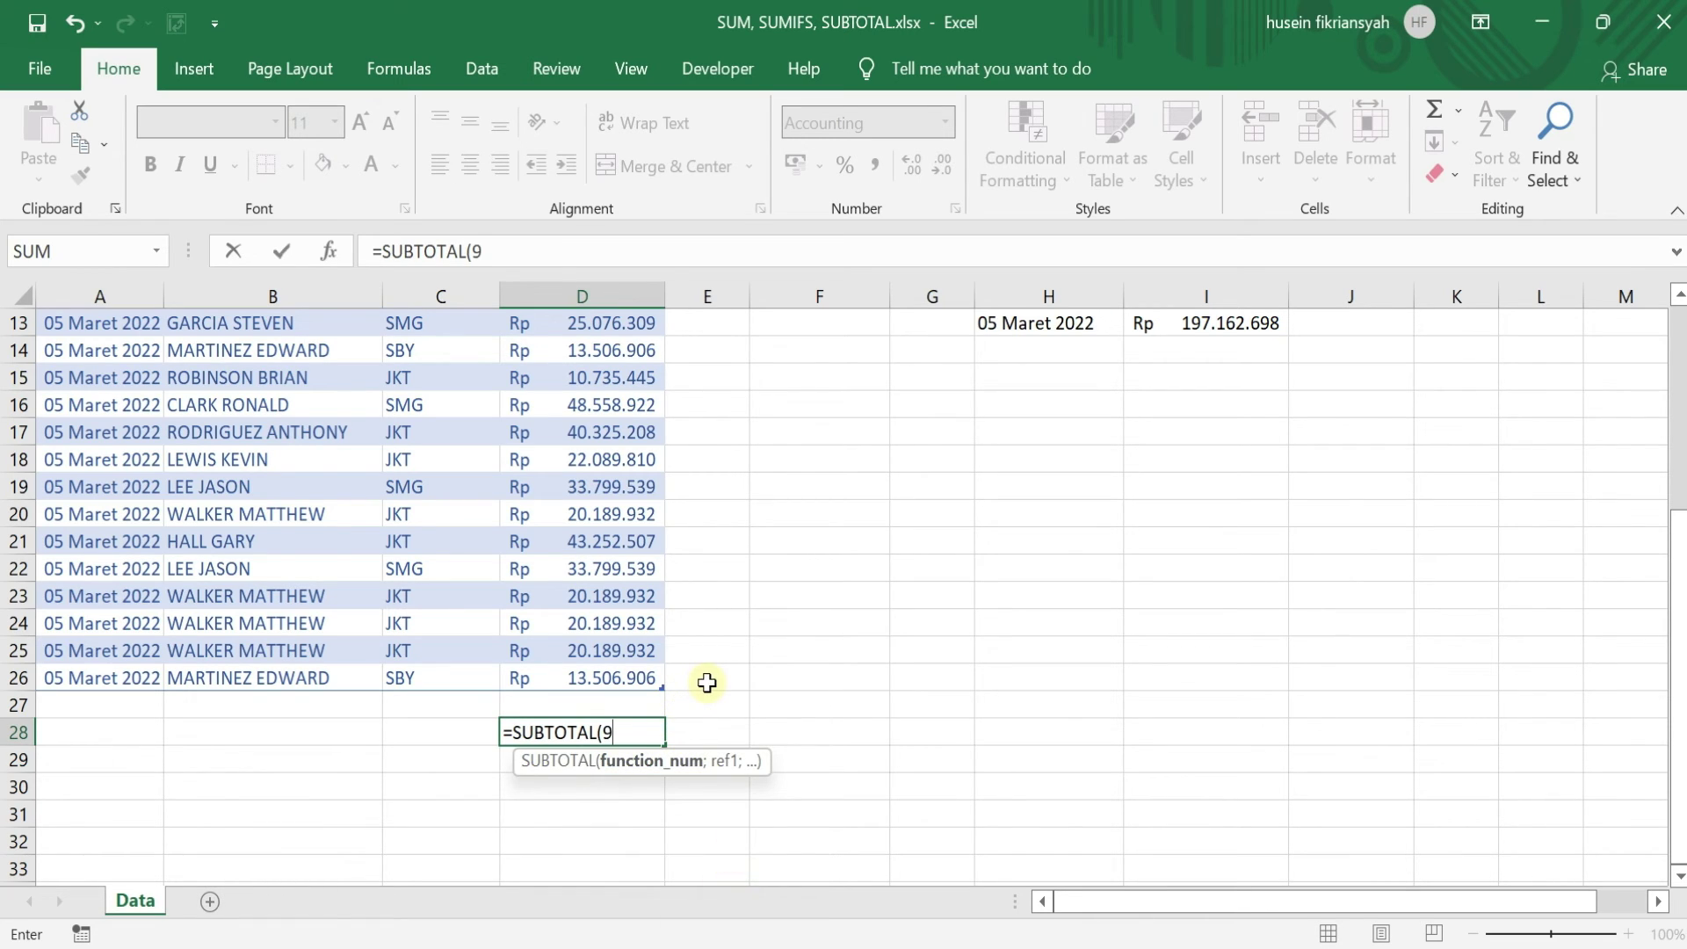
# - Complete the D28 formula as =SUBTOTAL(9;Table2[Sales]) by referencing the table's whole Sales column from D5 to D26
pyautogui.write(';')
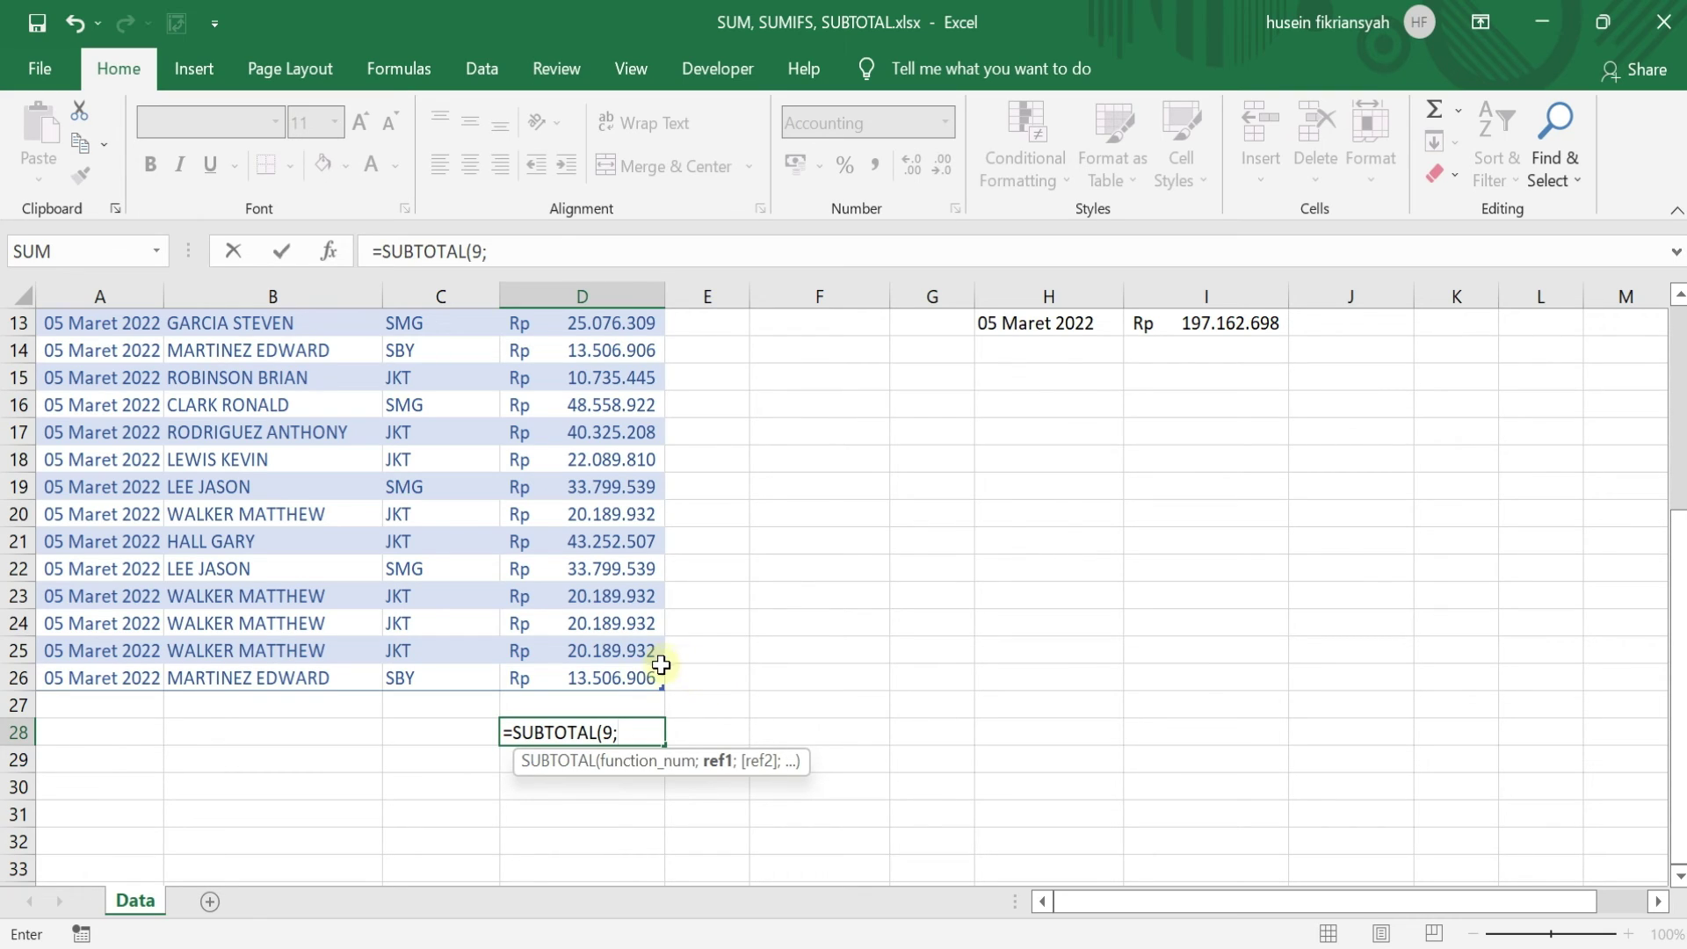
pyautogui.scroll(4, 591, 650)
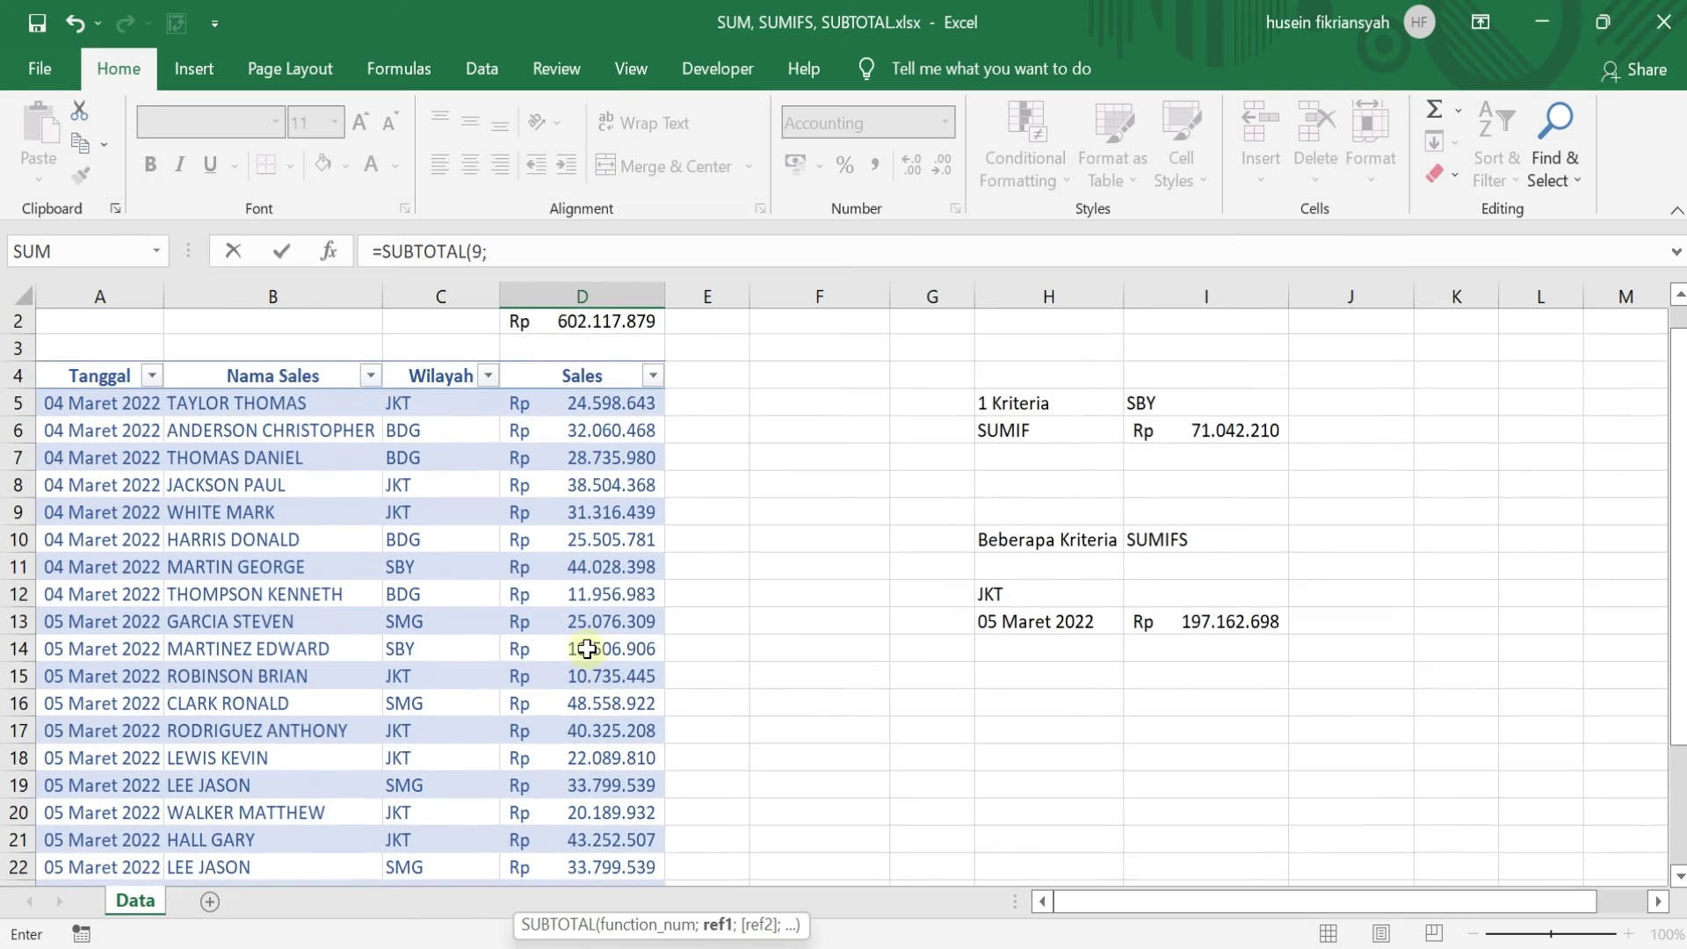
pyautogui.click(591, 431)
pyautogui.moveTo(582, 558); pyautogui.dragTo(574, 829)
pyautogui.scroll(-2, 575, 826)
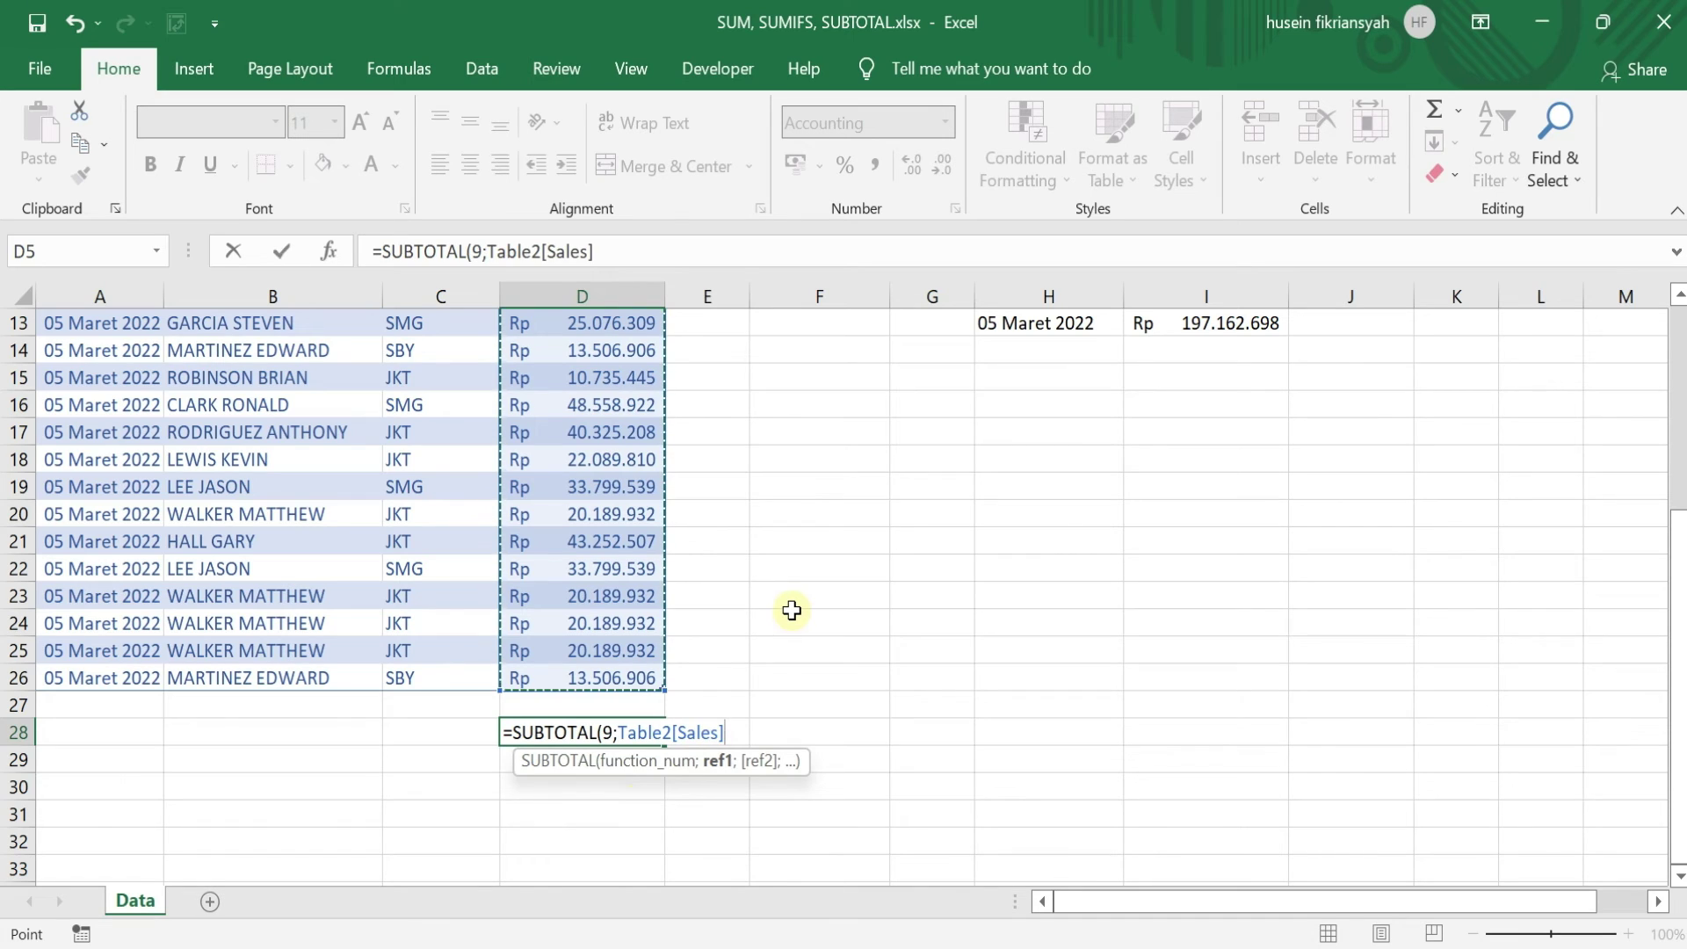
pyautogui.press('Return')
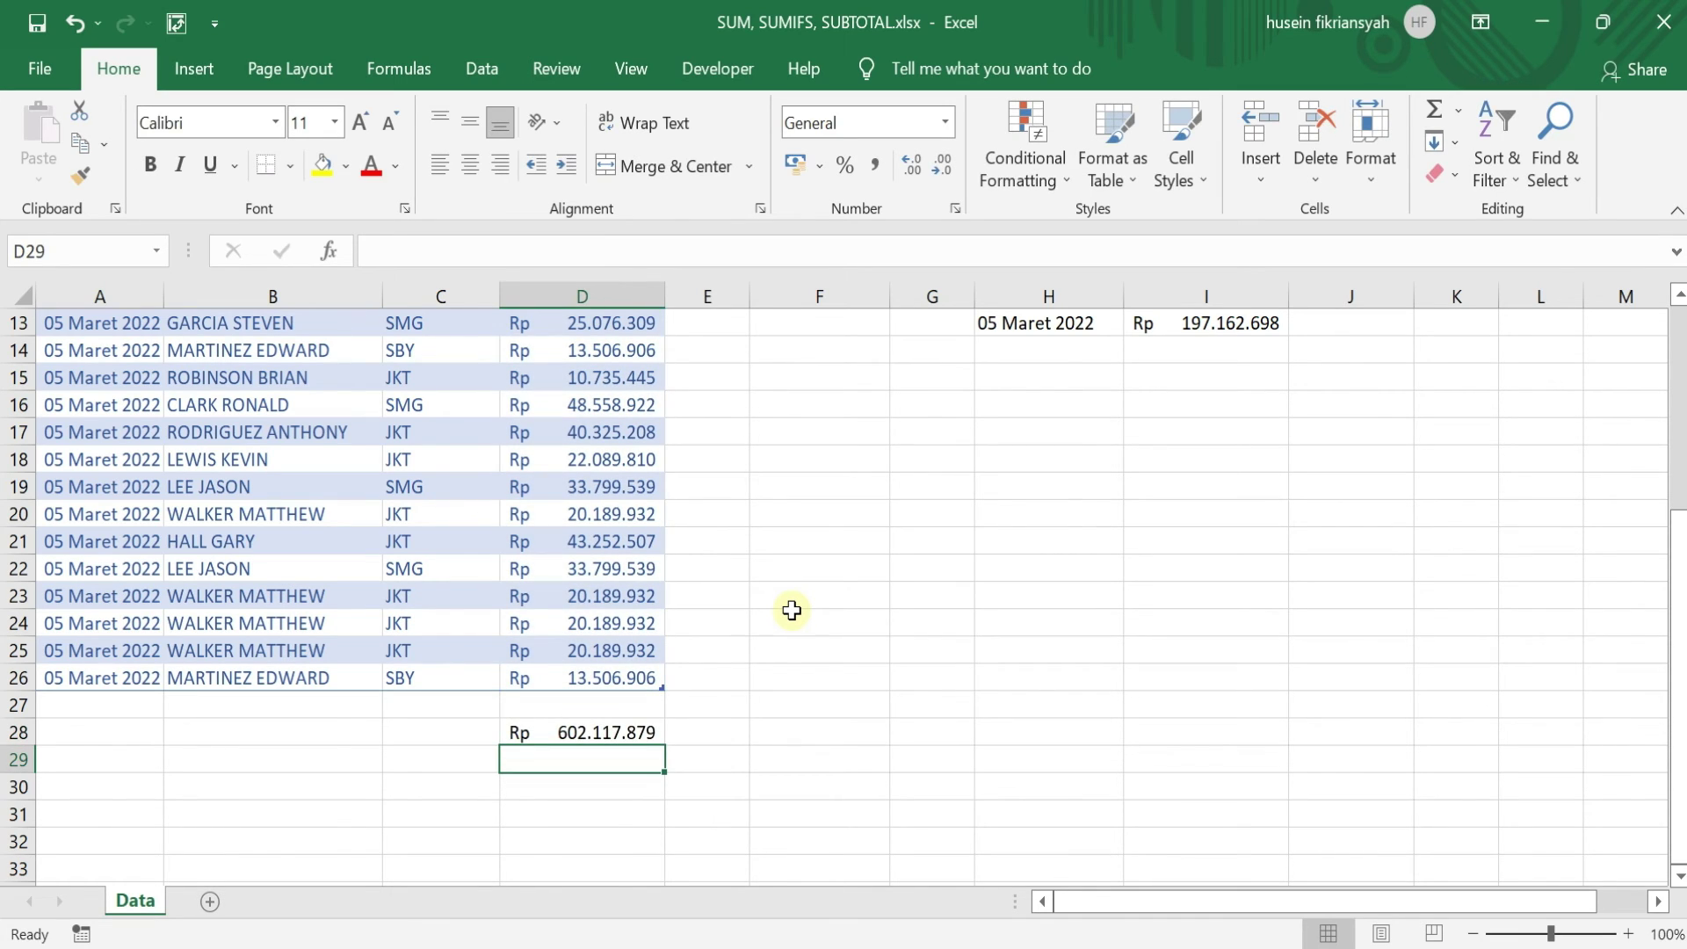
# - Compare the SUBTOTAL formula in D28 with the SUMIFS formula and its JKT and 05 Maret 2022 criteria in I13
pyautogui.click(584, 738)
pyautogui.scroll(3, 1266, 673)
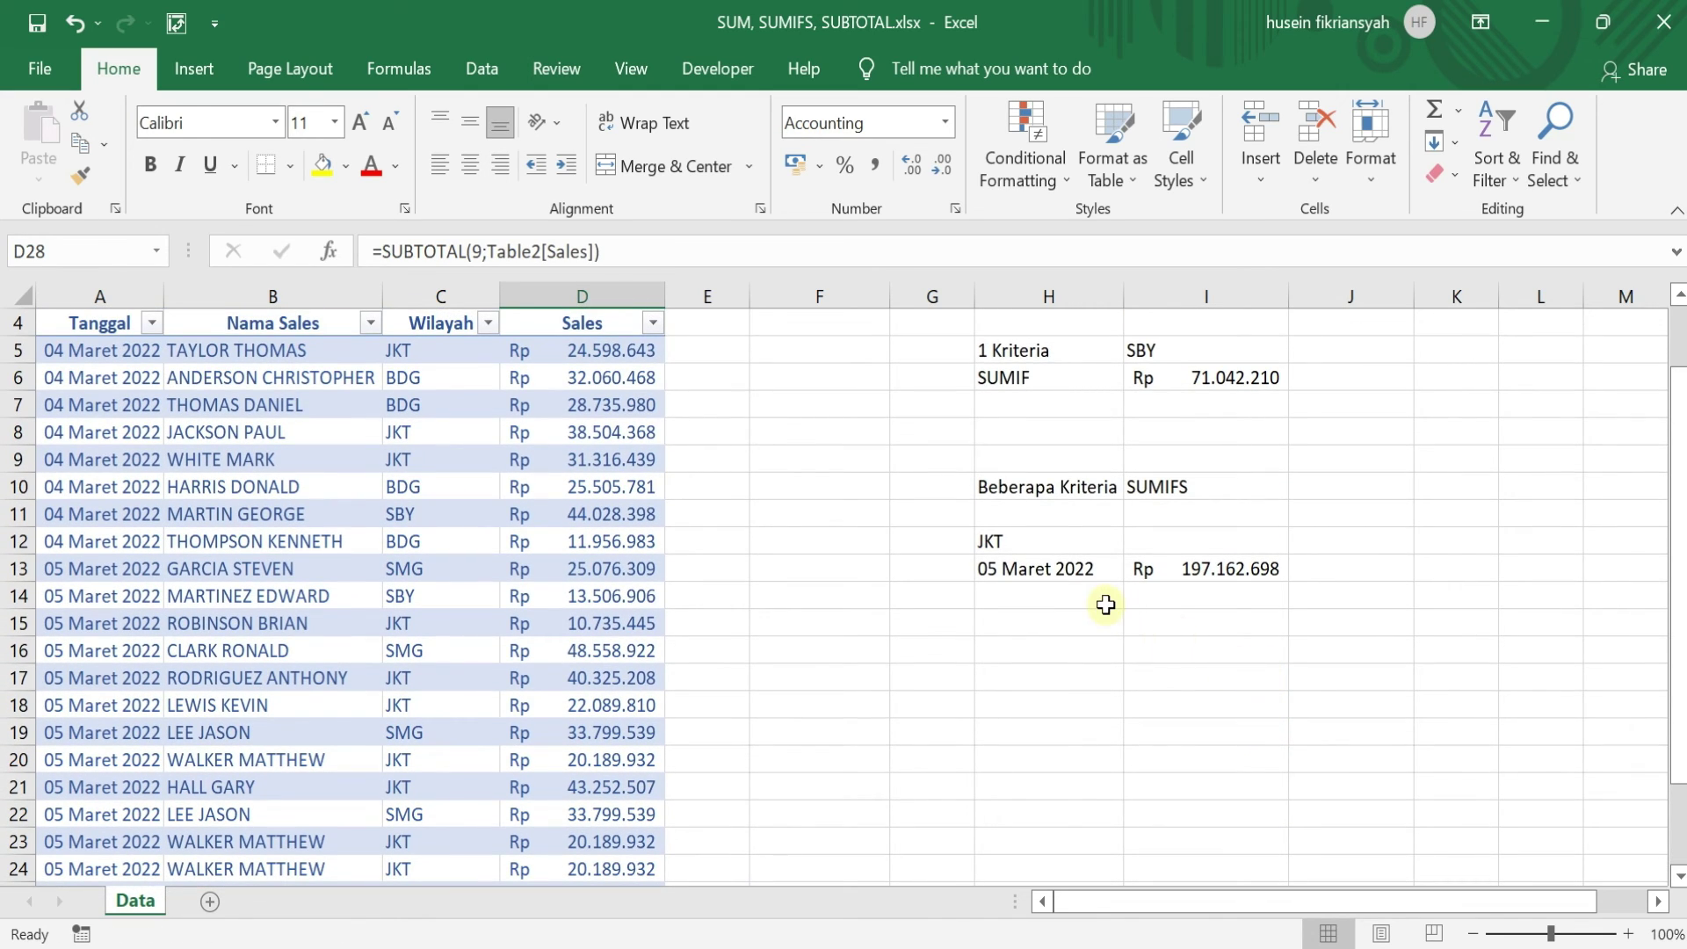
pyautogui.scroll(-2, 1112, 588)
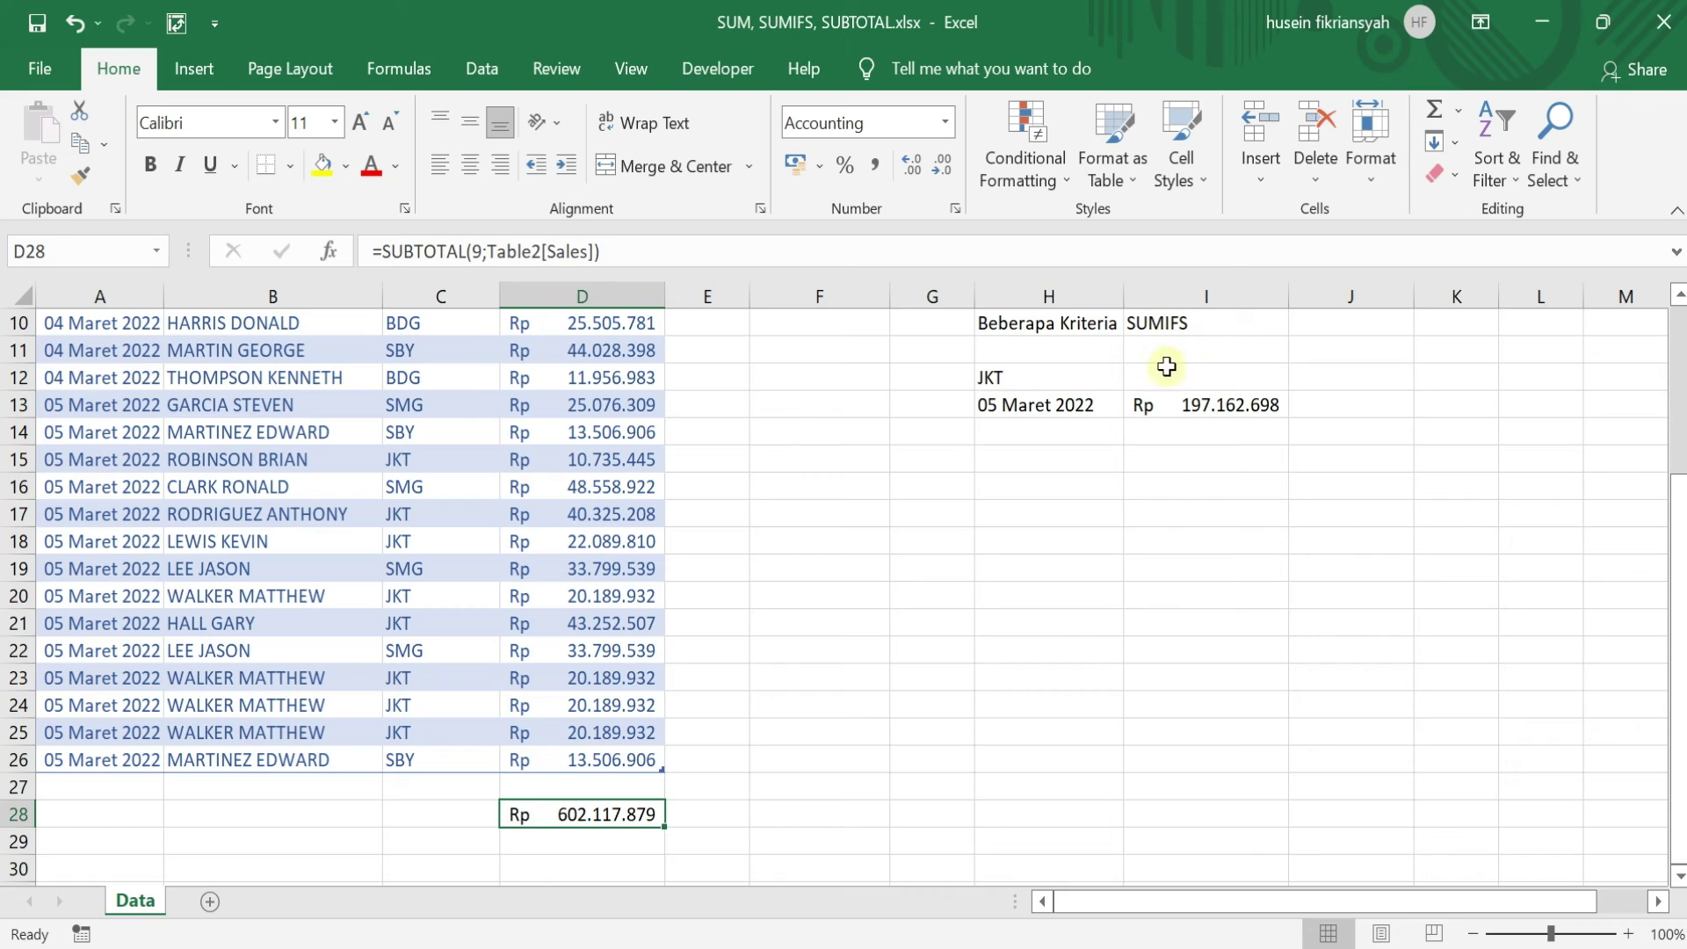
pyautogui.click(1175, 403)
pyautogui.scroll(3, 1178, 409)
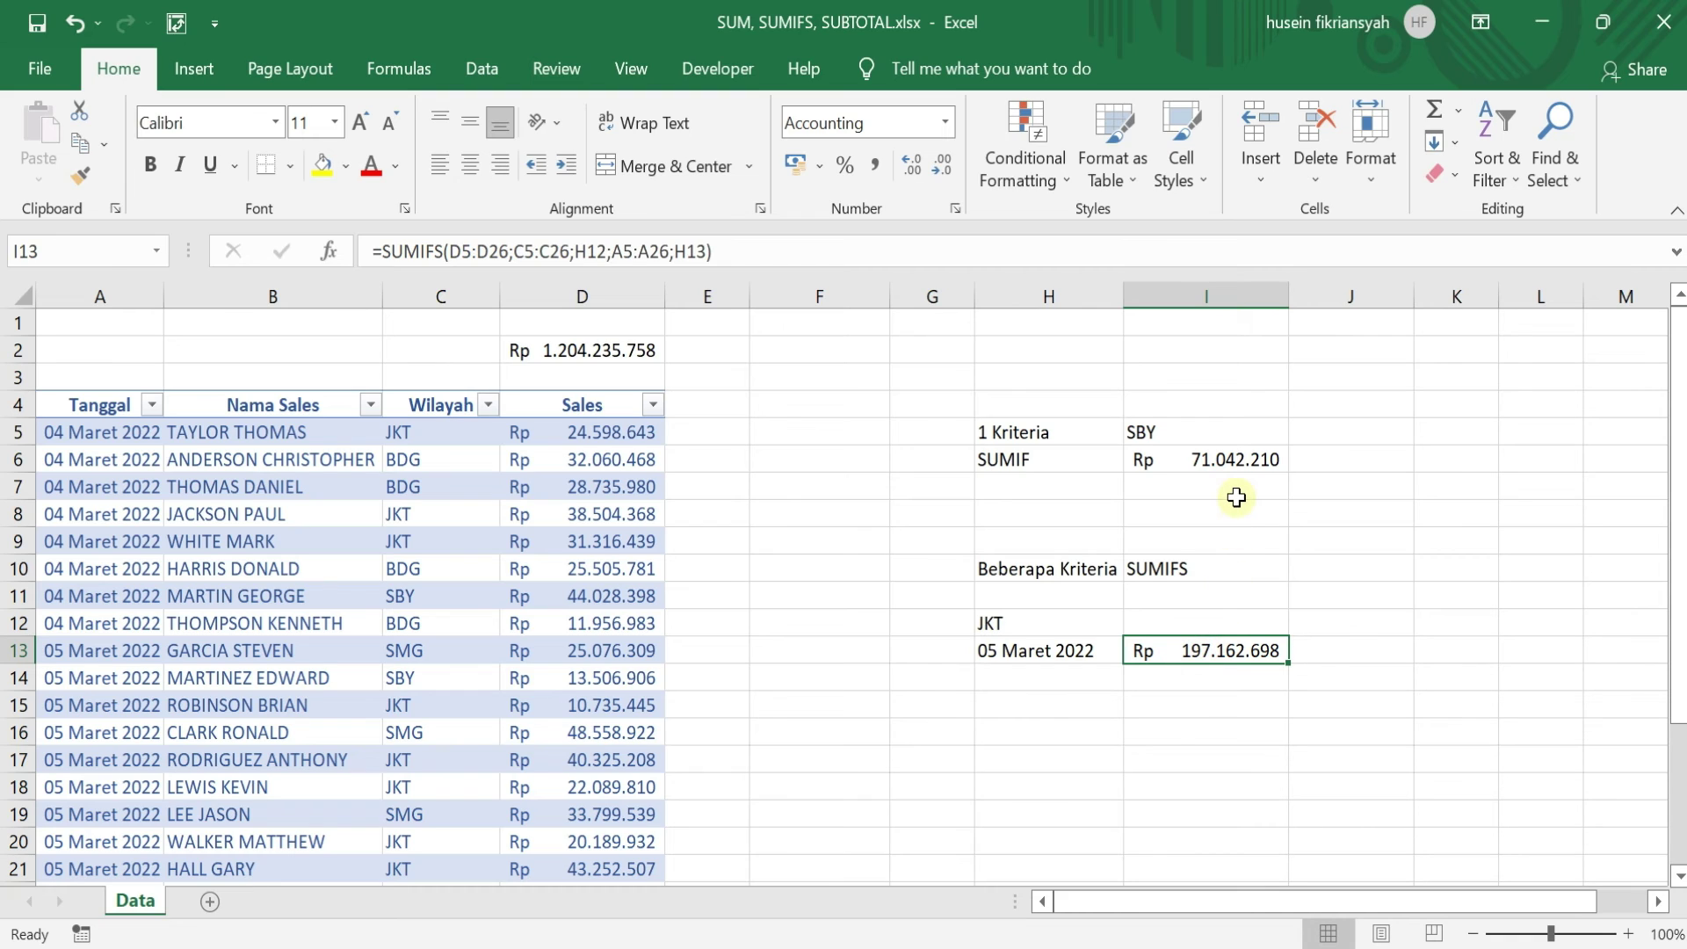
pyautogui.scroll(-1, 1104, 708)
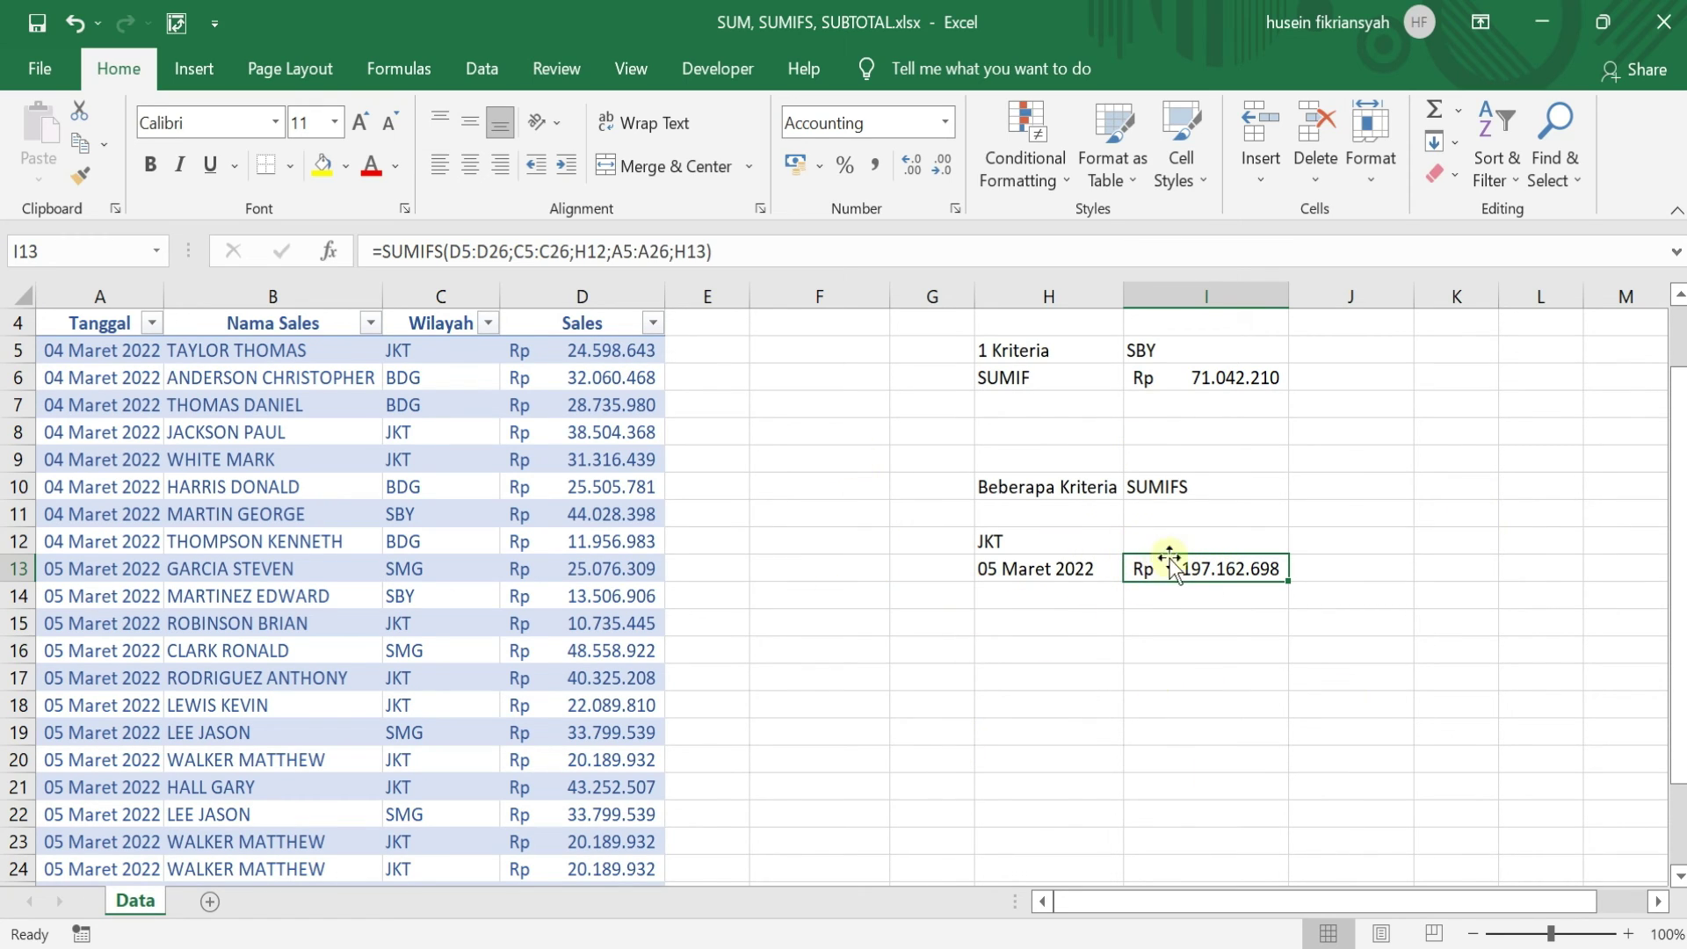
pyautogui.scroll(-3, 764, 587)
pyautogui.scroll(2, 763, 586)
pyautogui.scroll(-4, 762, 585)
pyautogui.scroll(4, 761, 585)
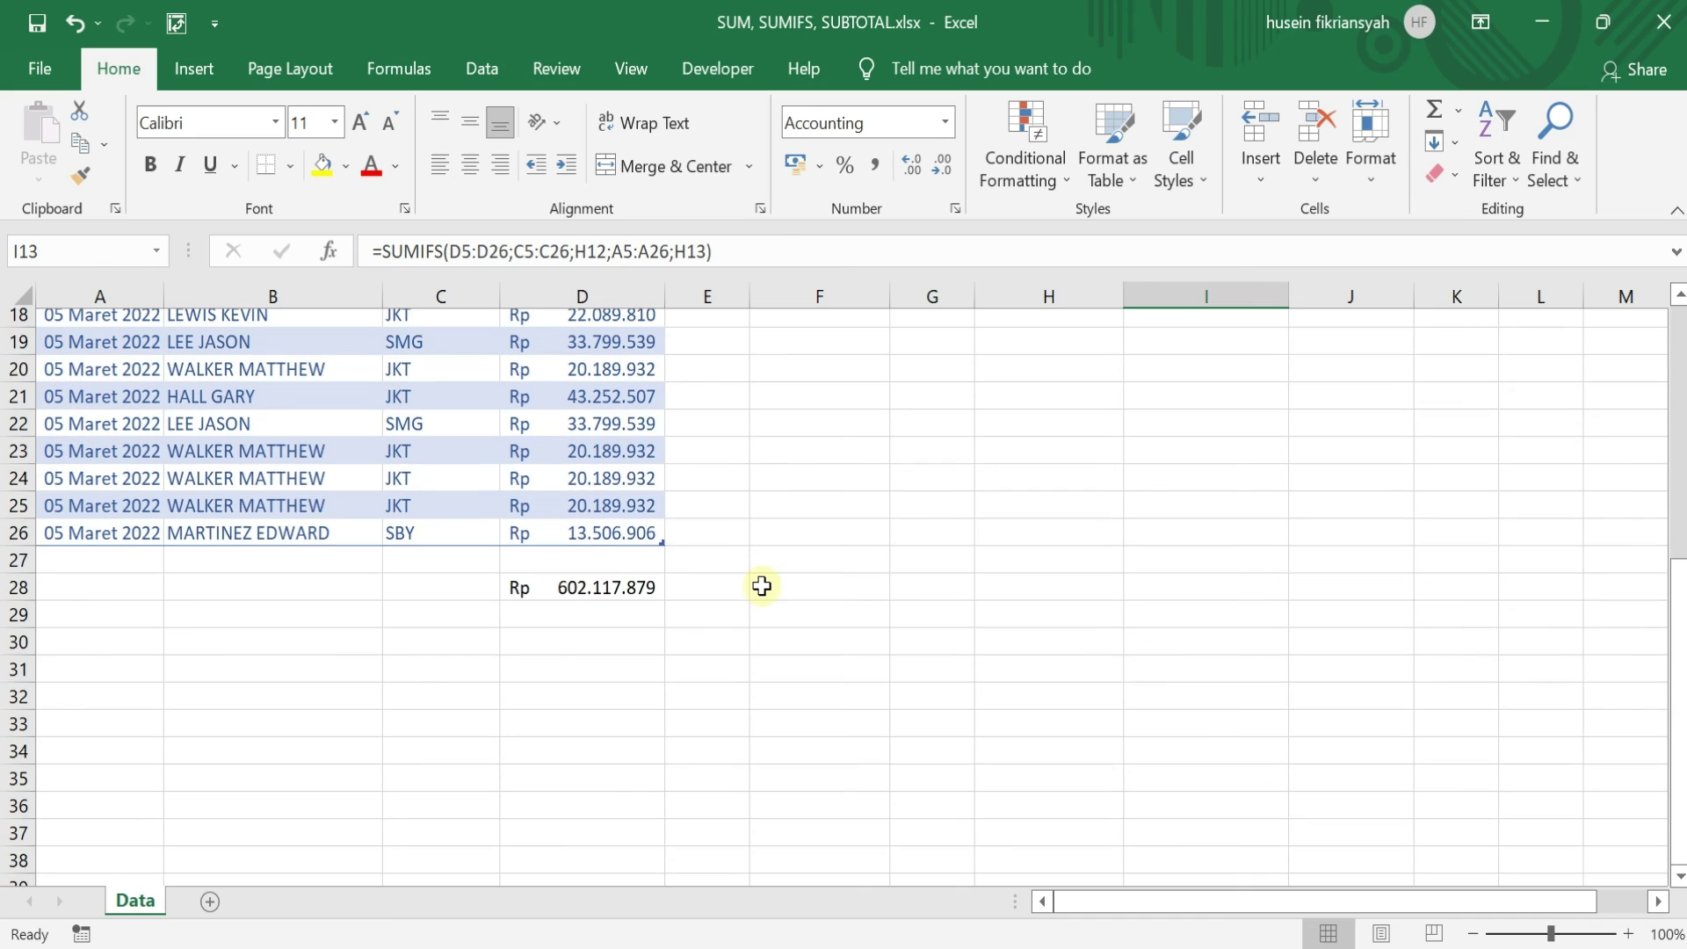
# - Filter the table to Wilayah JKT and Tanggal 05 Maret 2022
pyautogui.scroll(2, 749, 586)
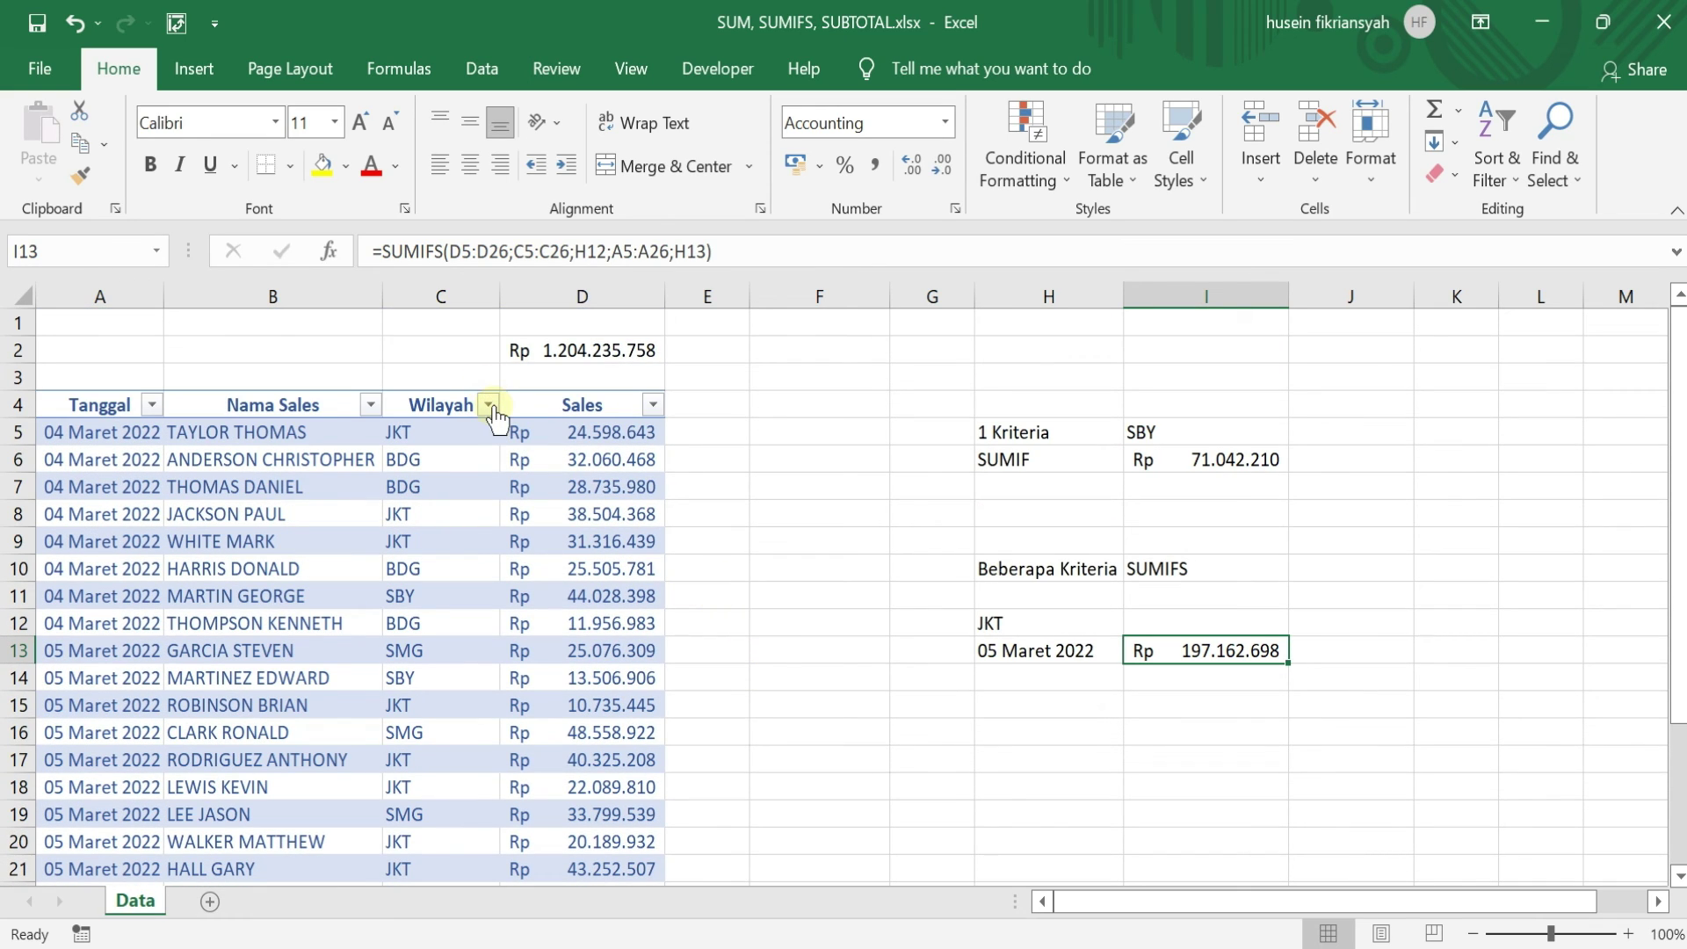
pyautogui.click(494, 407)
pyautogui.click(190, 637)
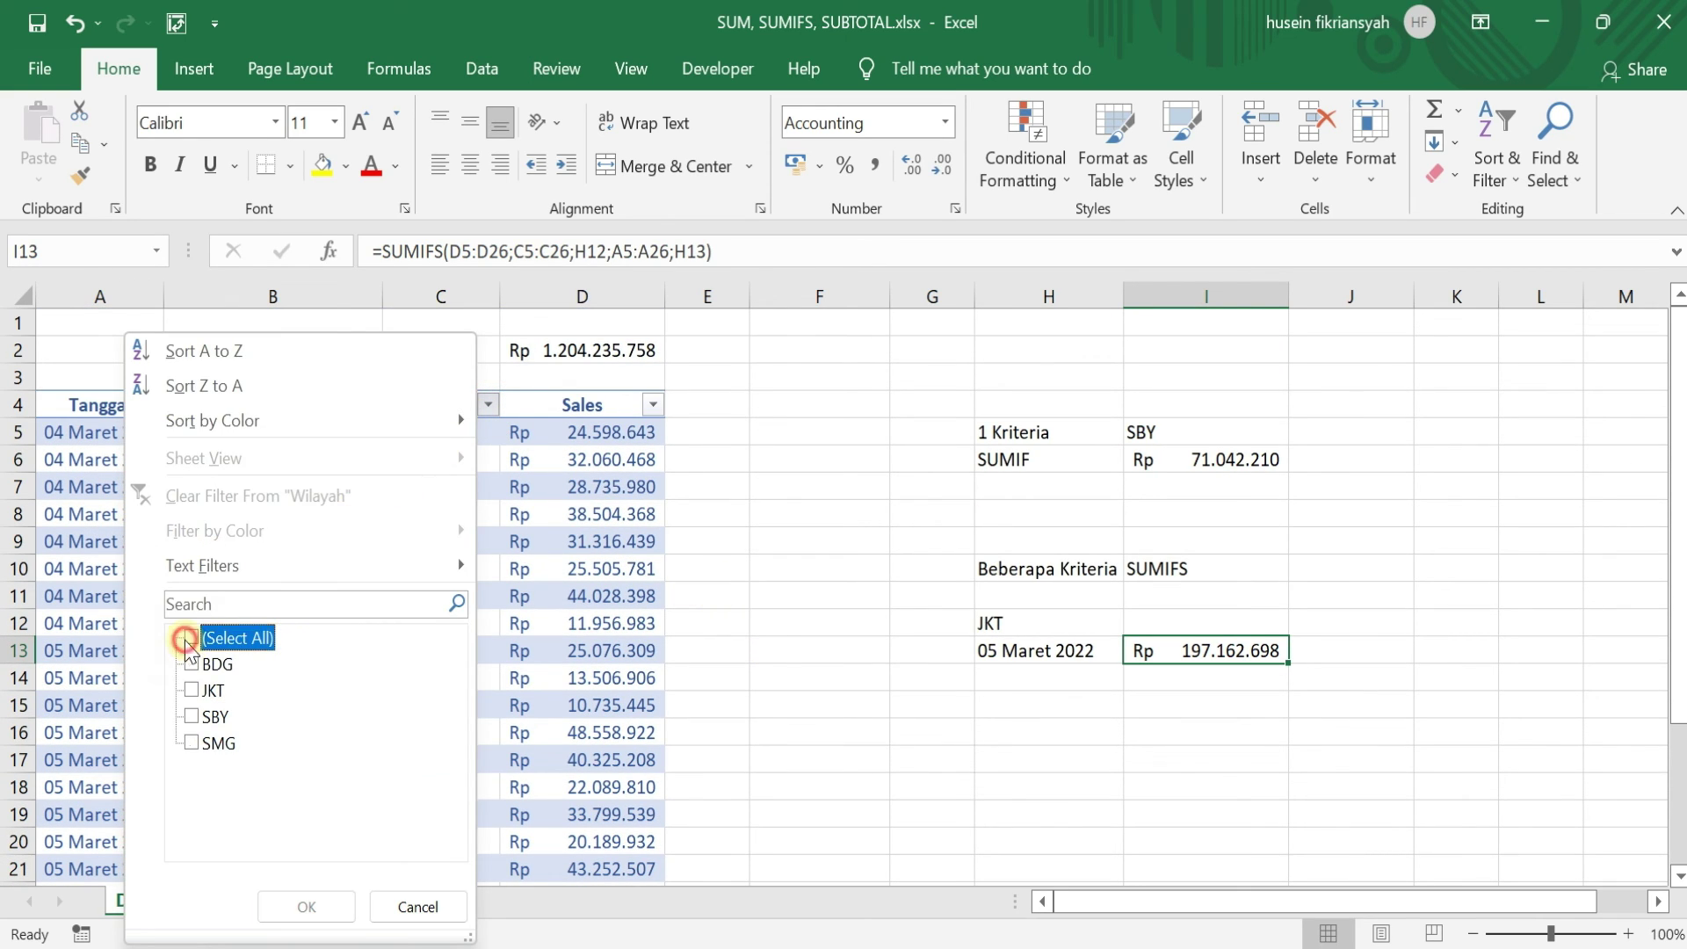
pyautogui.click(193, 691)
pyautogui.click(299, 909)
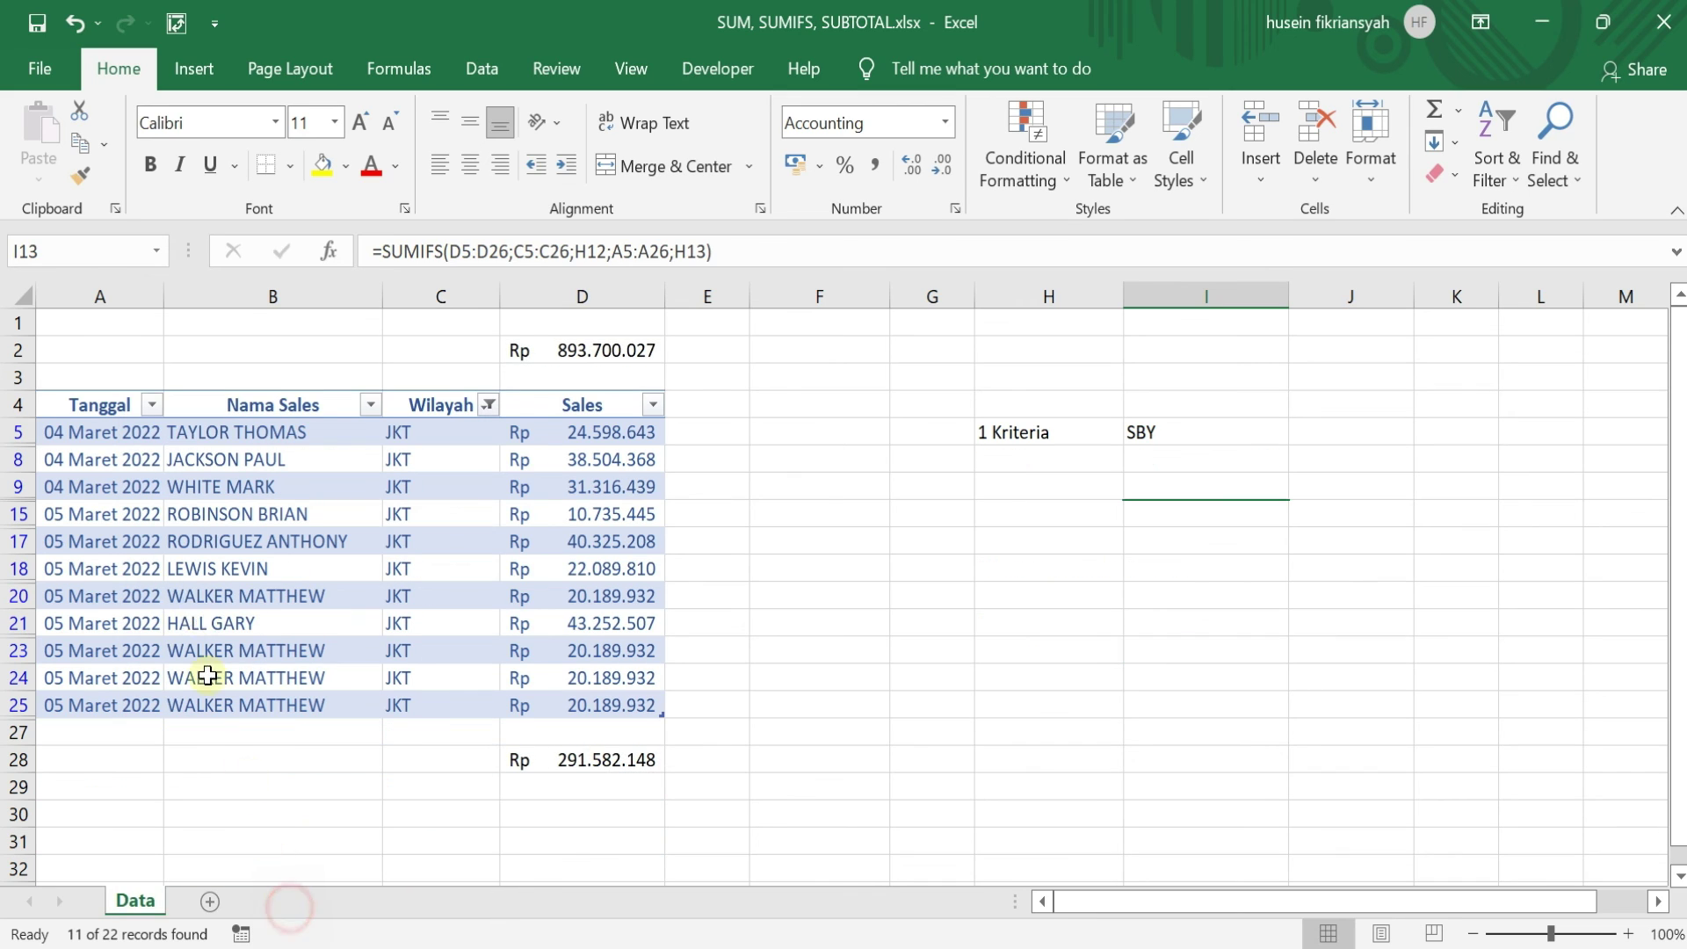
pyautogui.click(152, 403)
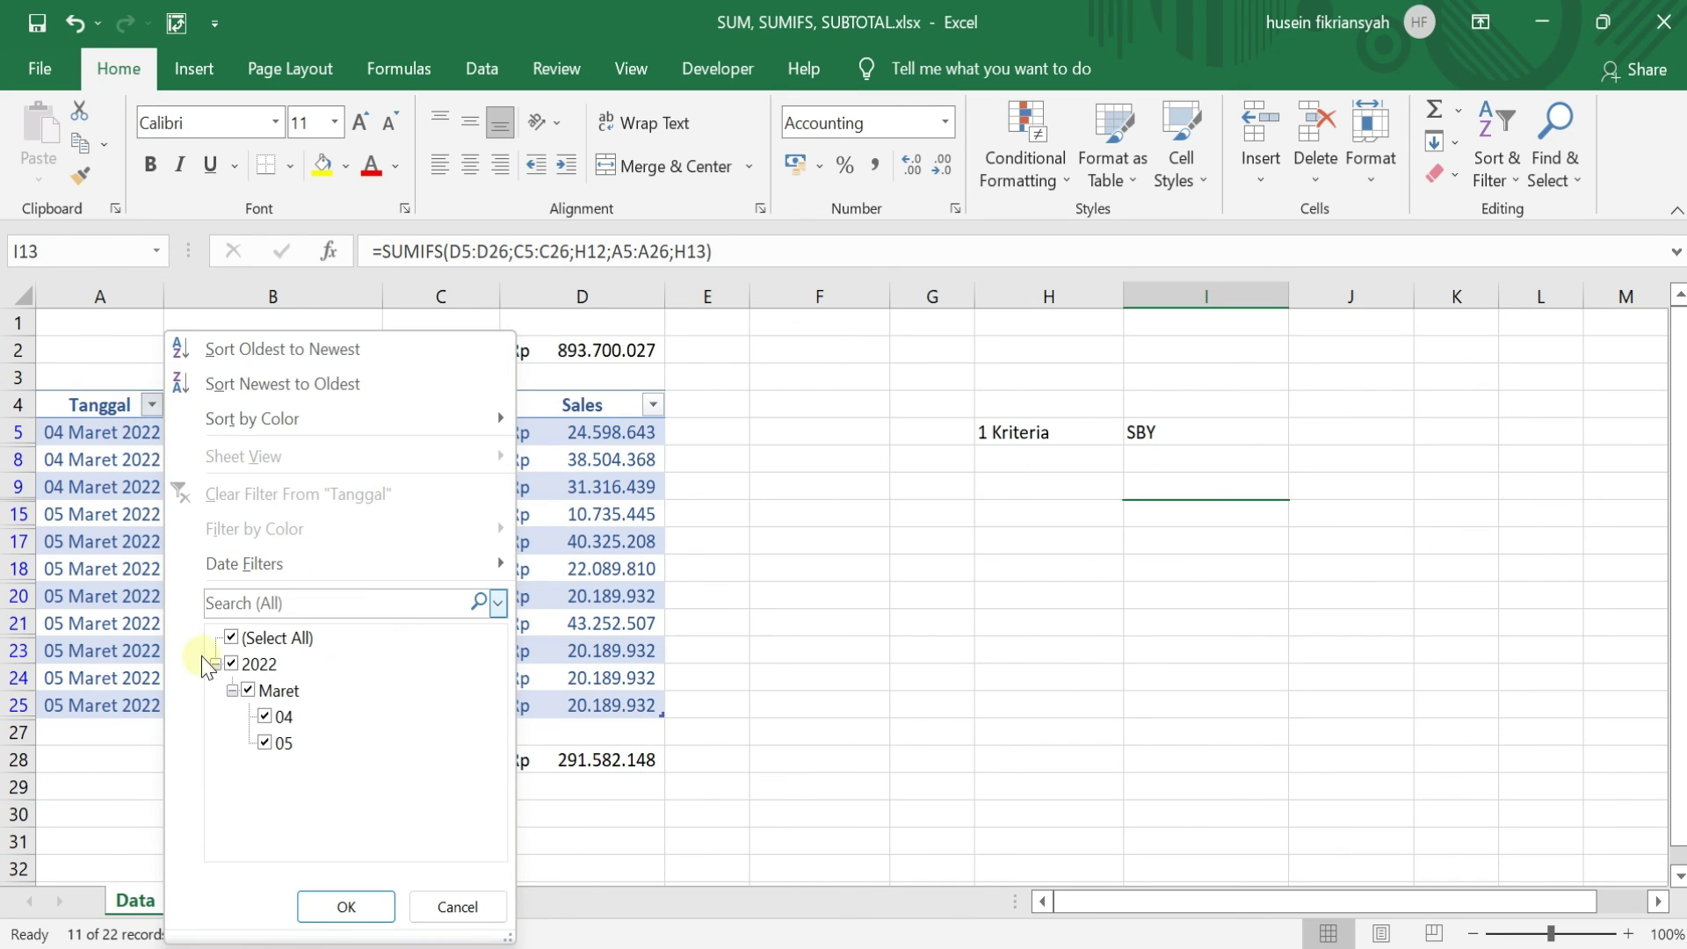
pyautogui.click(231, 638)
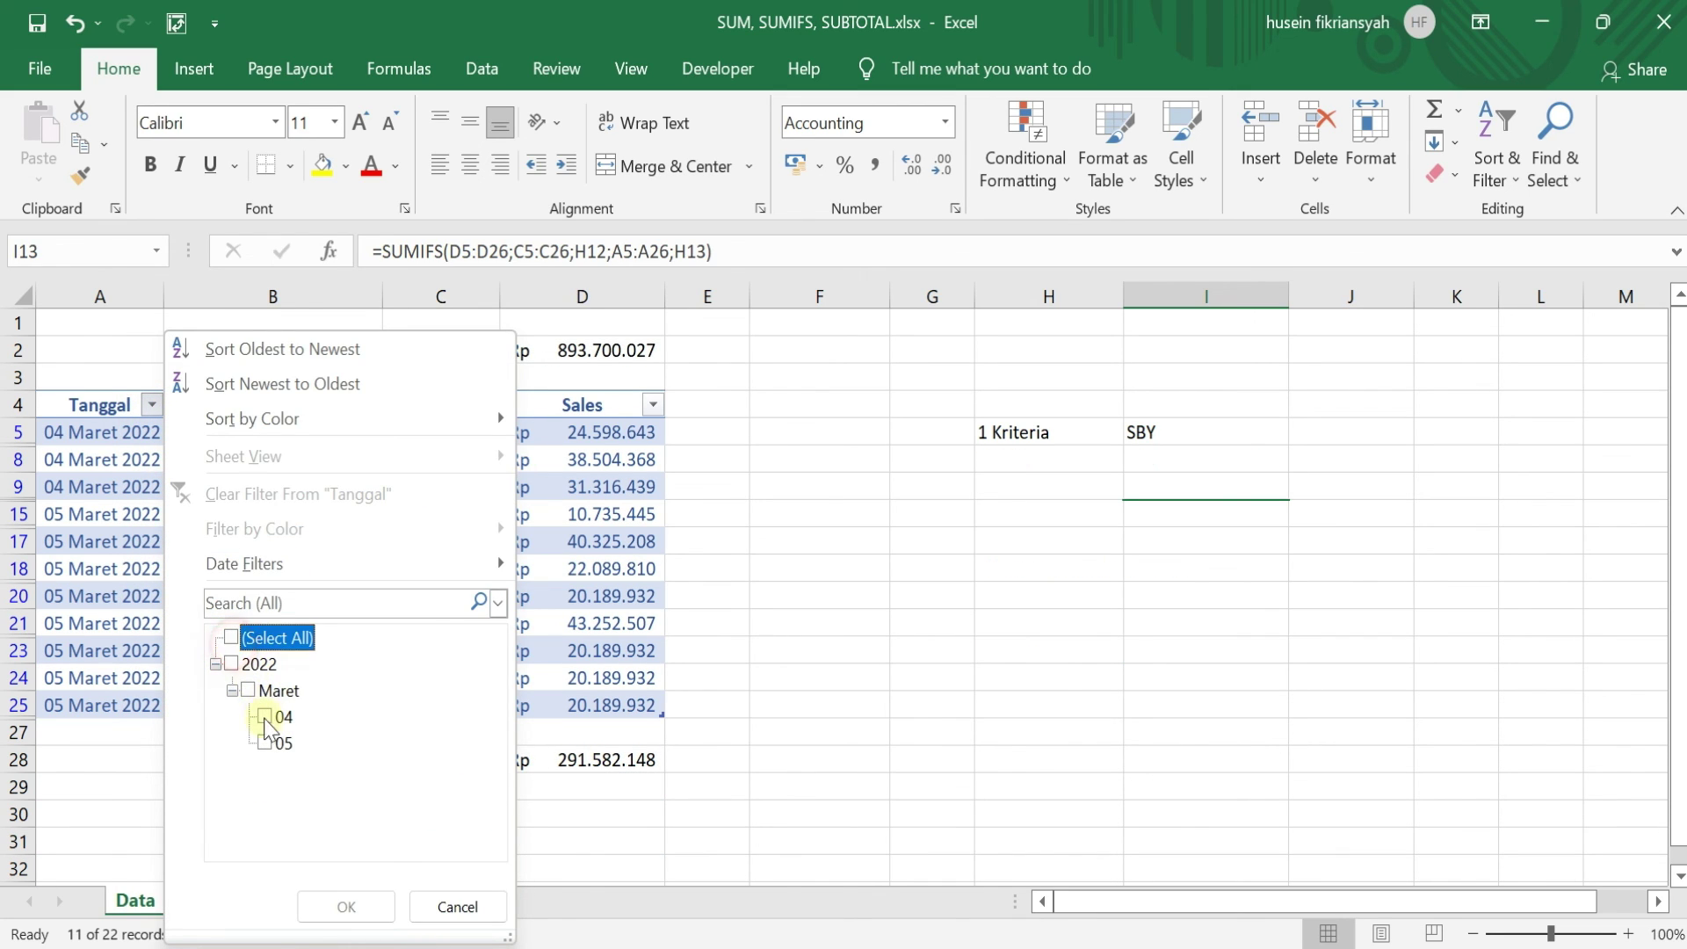
pyautogui.click(265, 743)
pyautogui.click(360, 914)
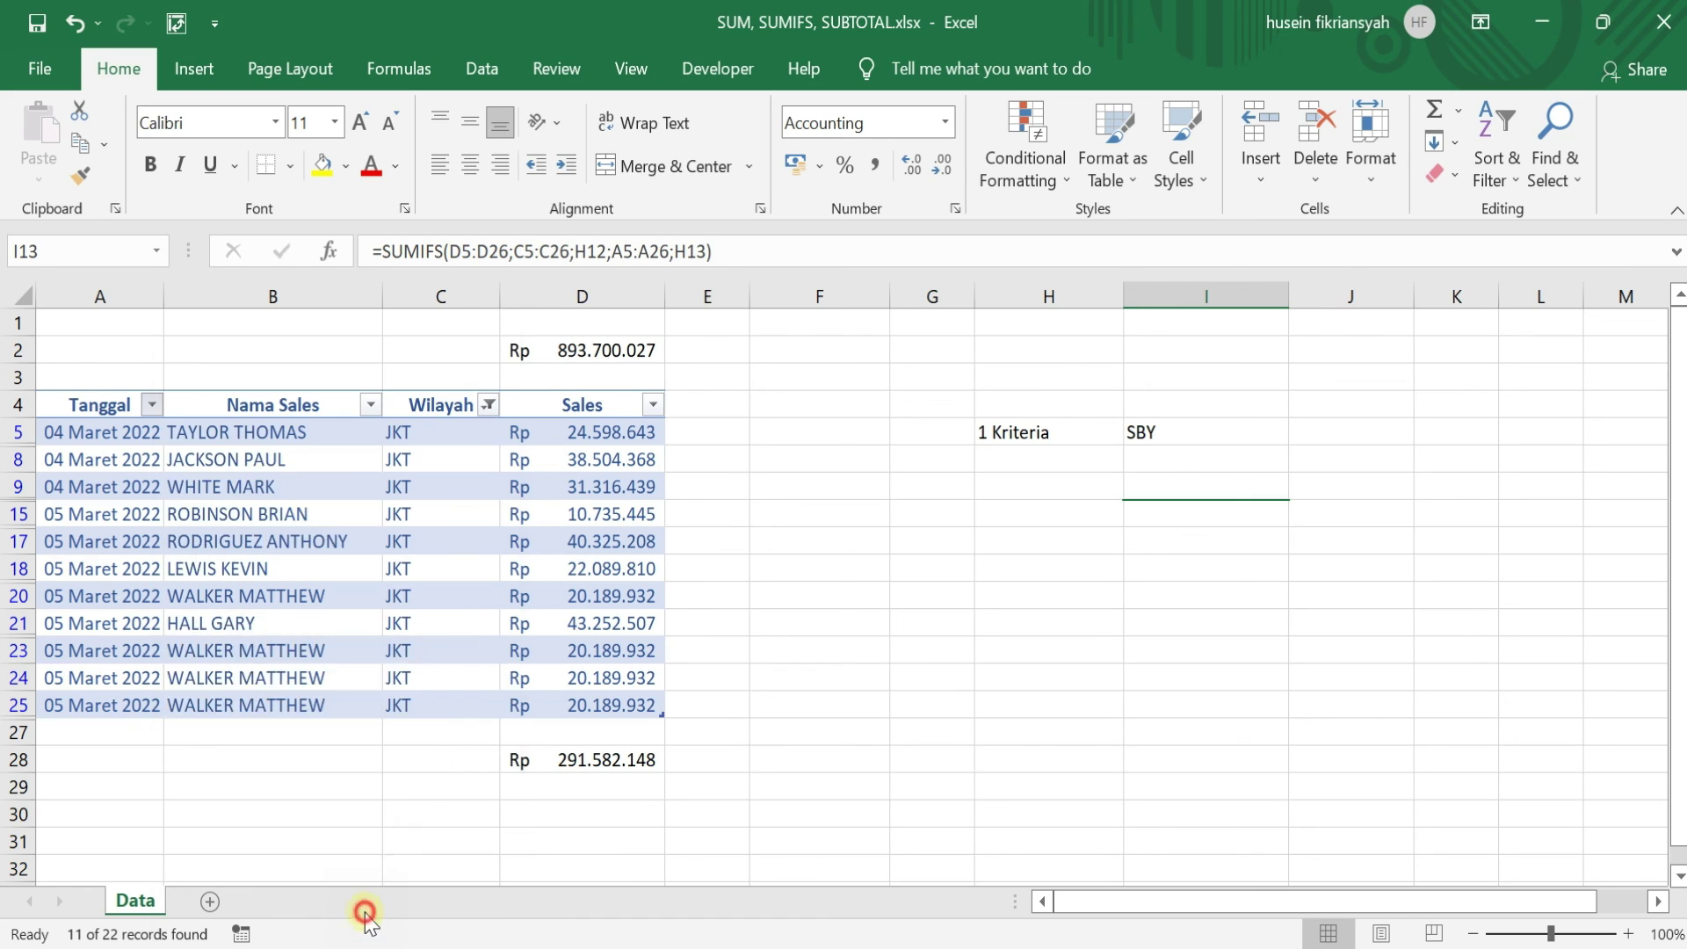
# - Compare the SUBTOTAL result in D28 with the sum of the visible filtered Sales cells D15 to D25
pyautogui.click(634, 679)
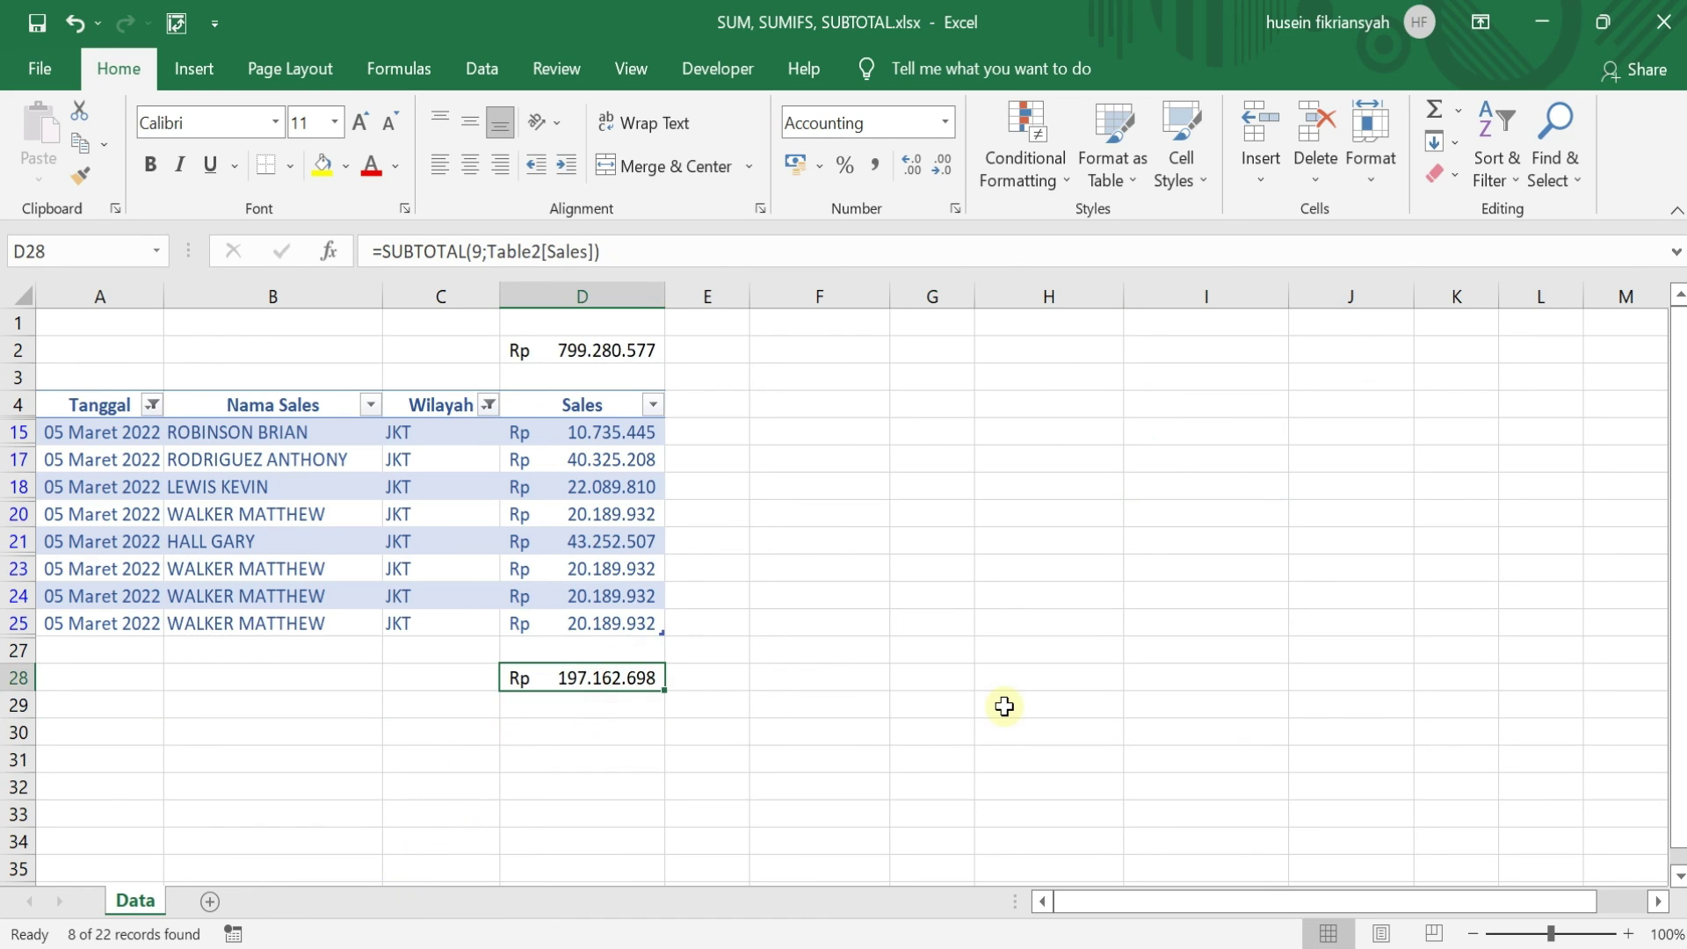
pyautogui.click(754, 672)
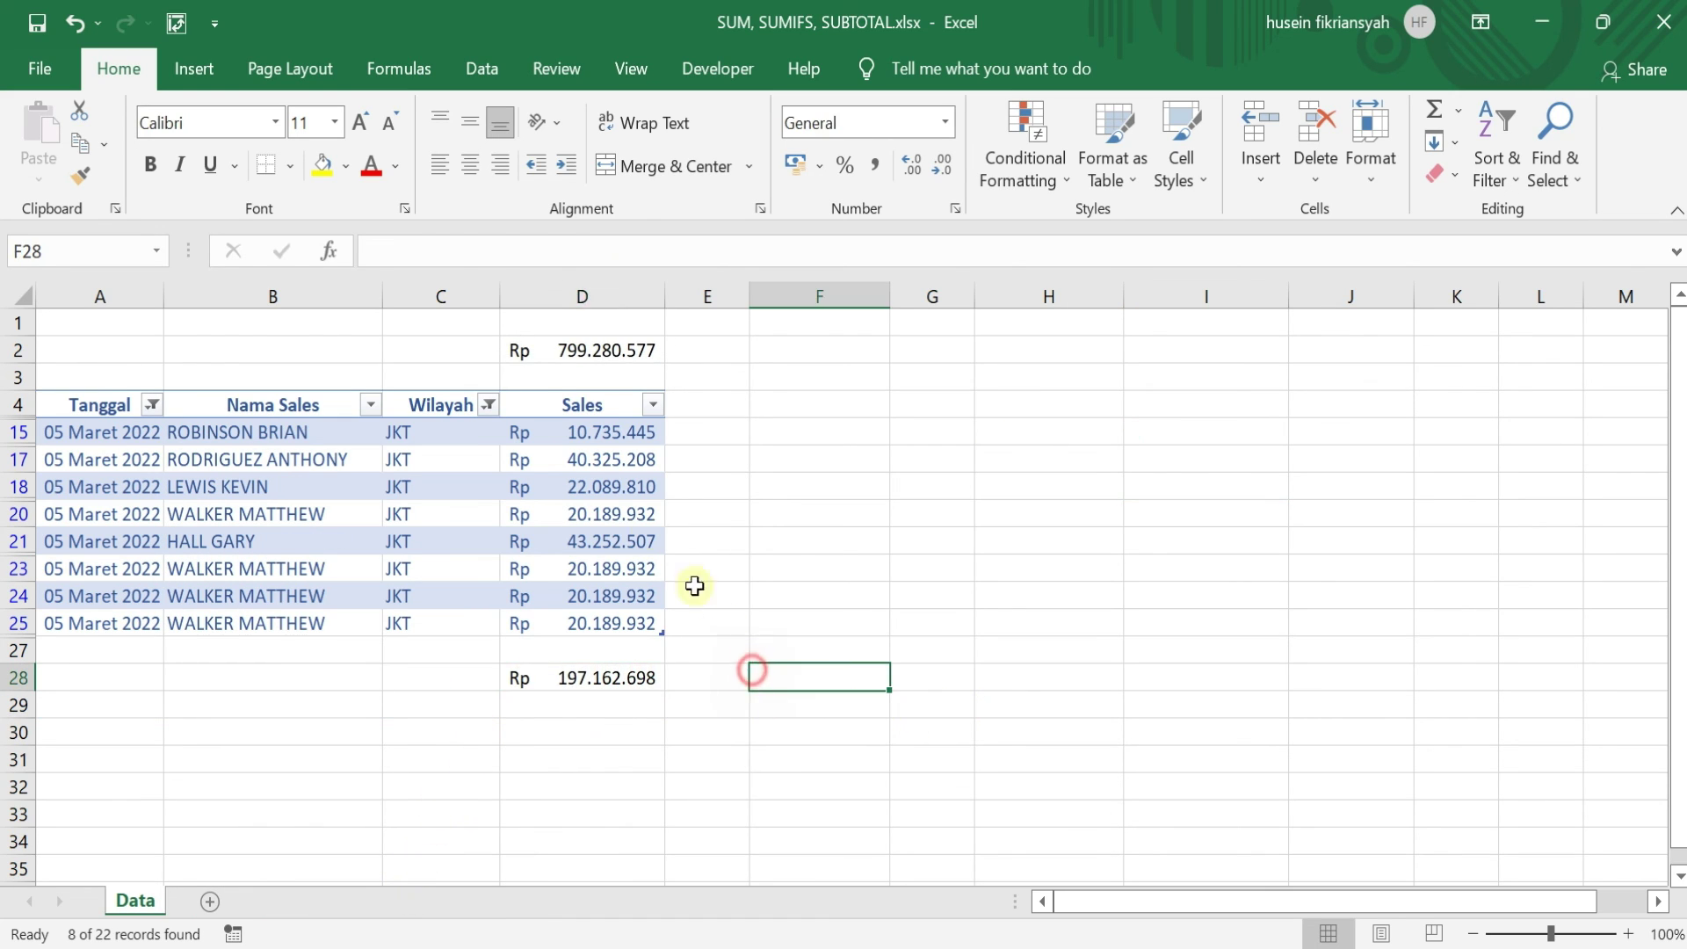
pyautogui.click(576, 428)
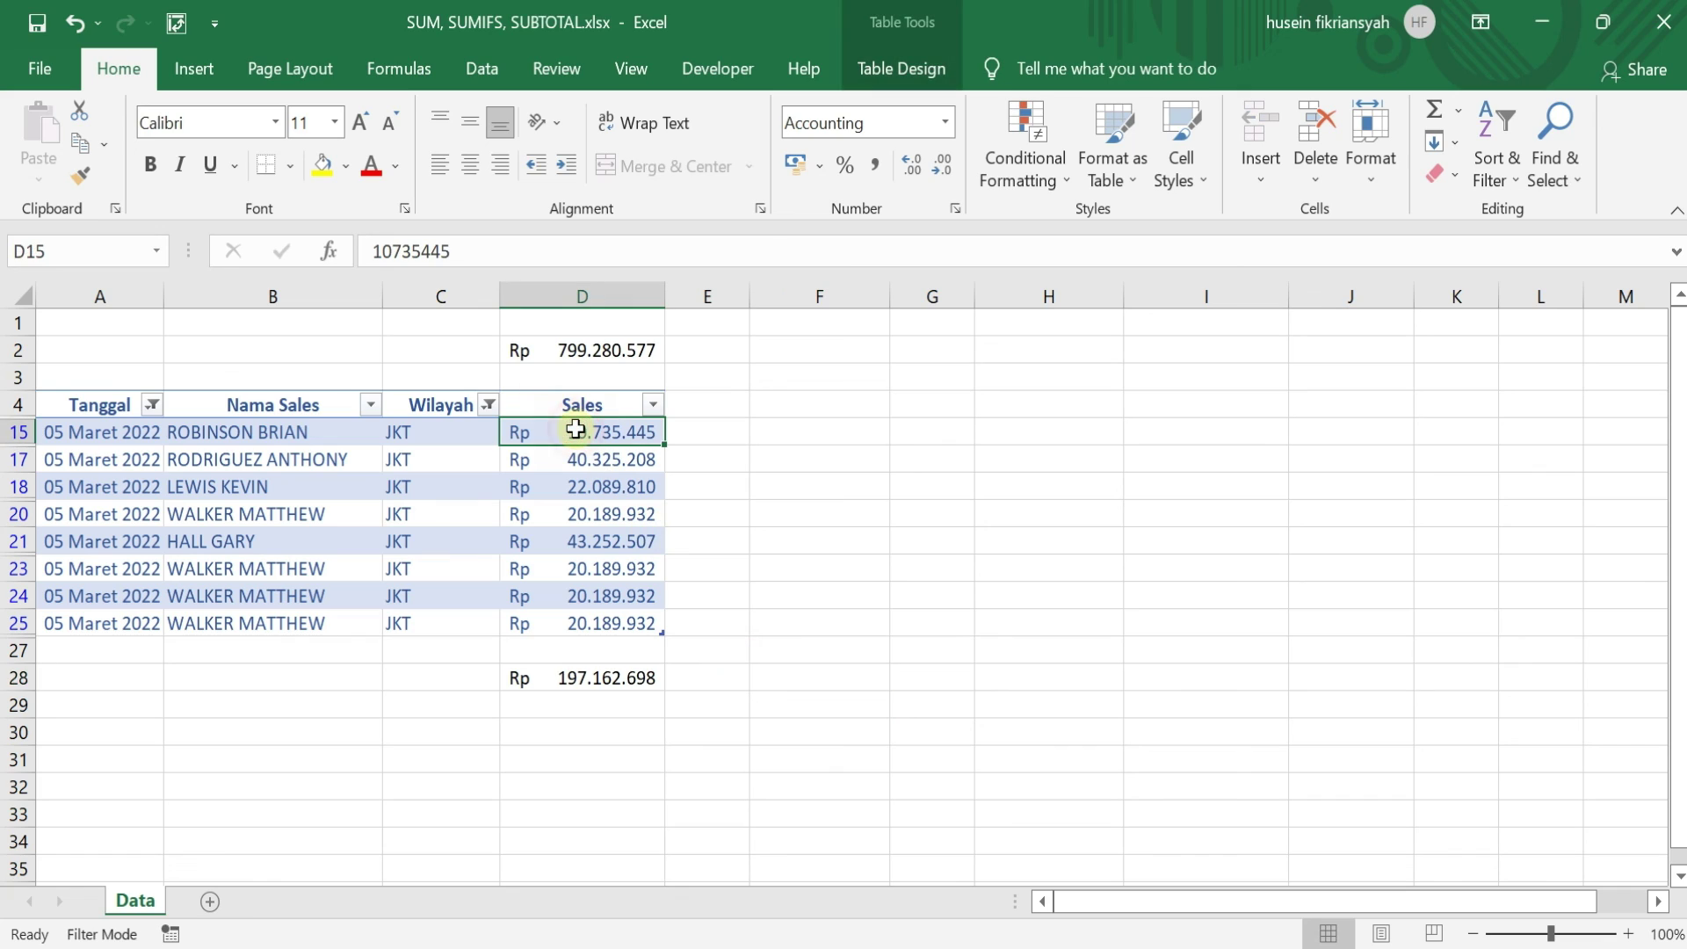
pyautogui.keyDown('shift'); pyautogui.click(602, 624); pyautogui.keyUp('shift')
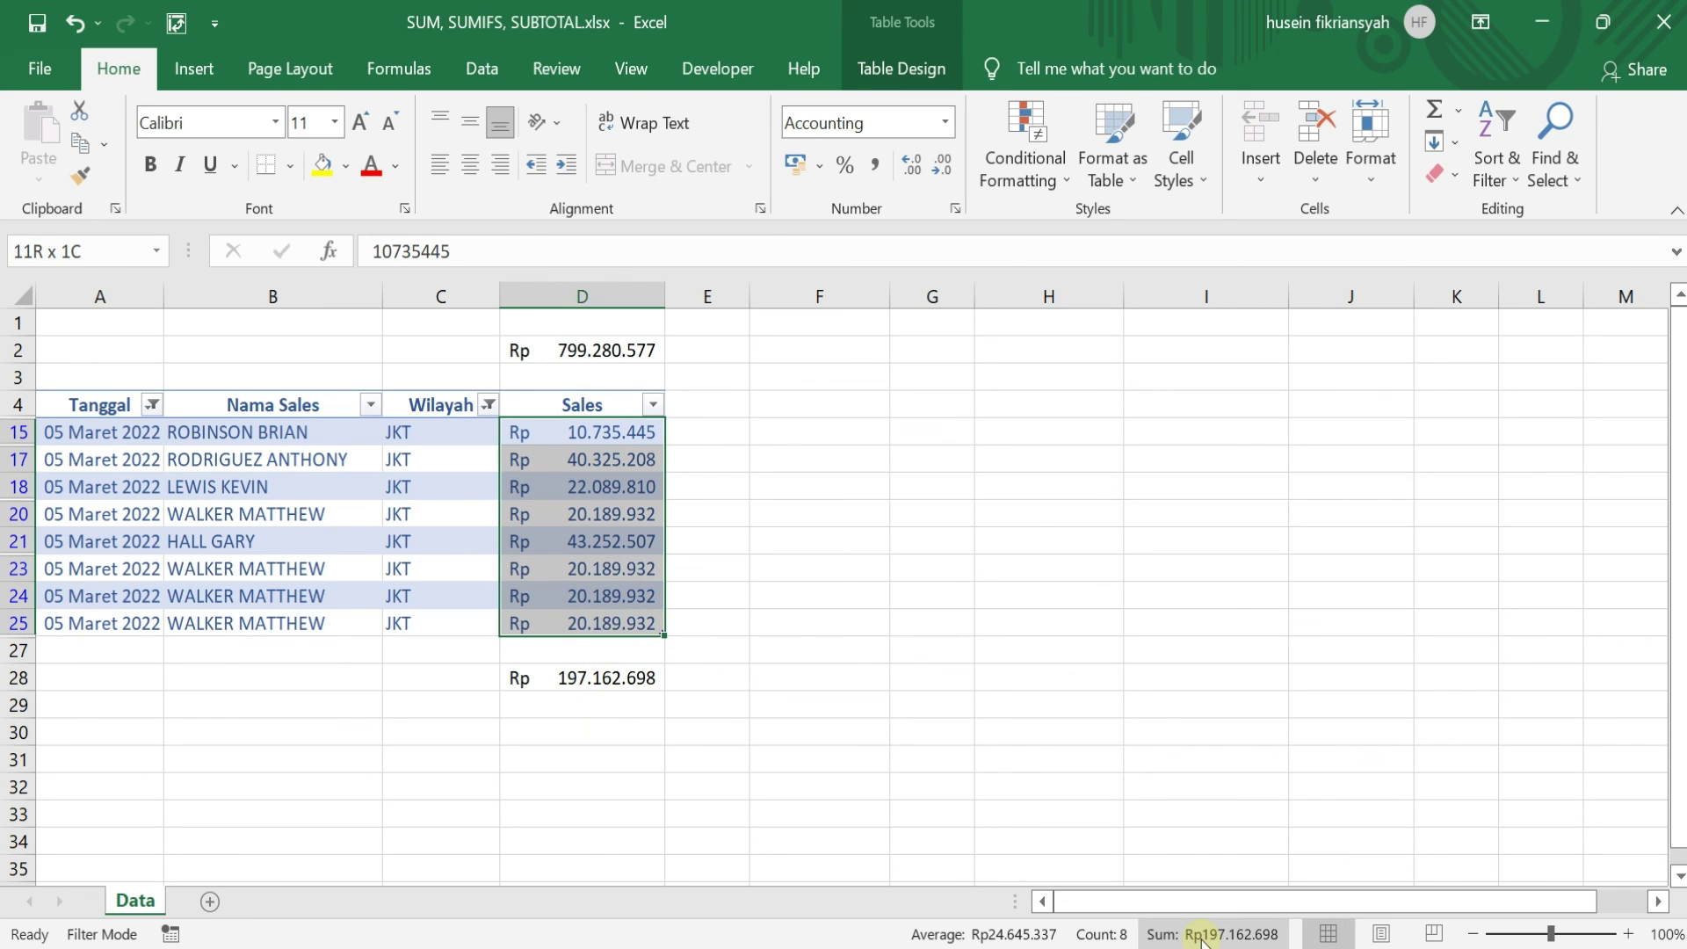
pyautogui.click(610, 677)
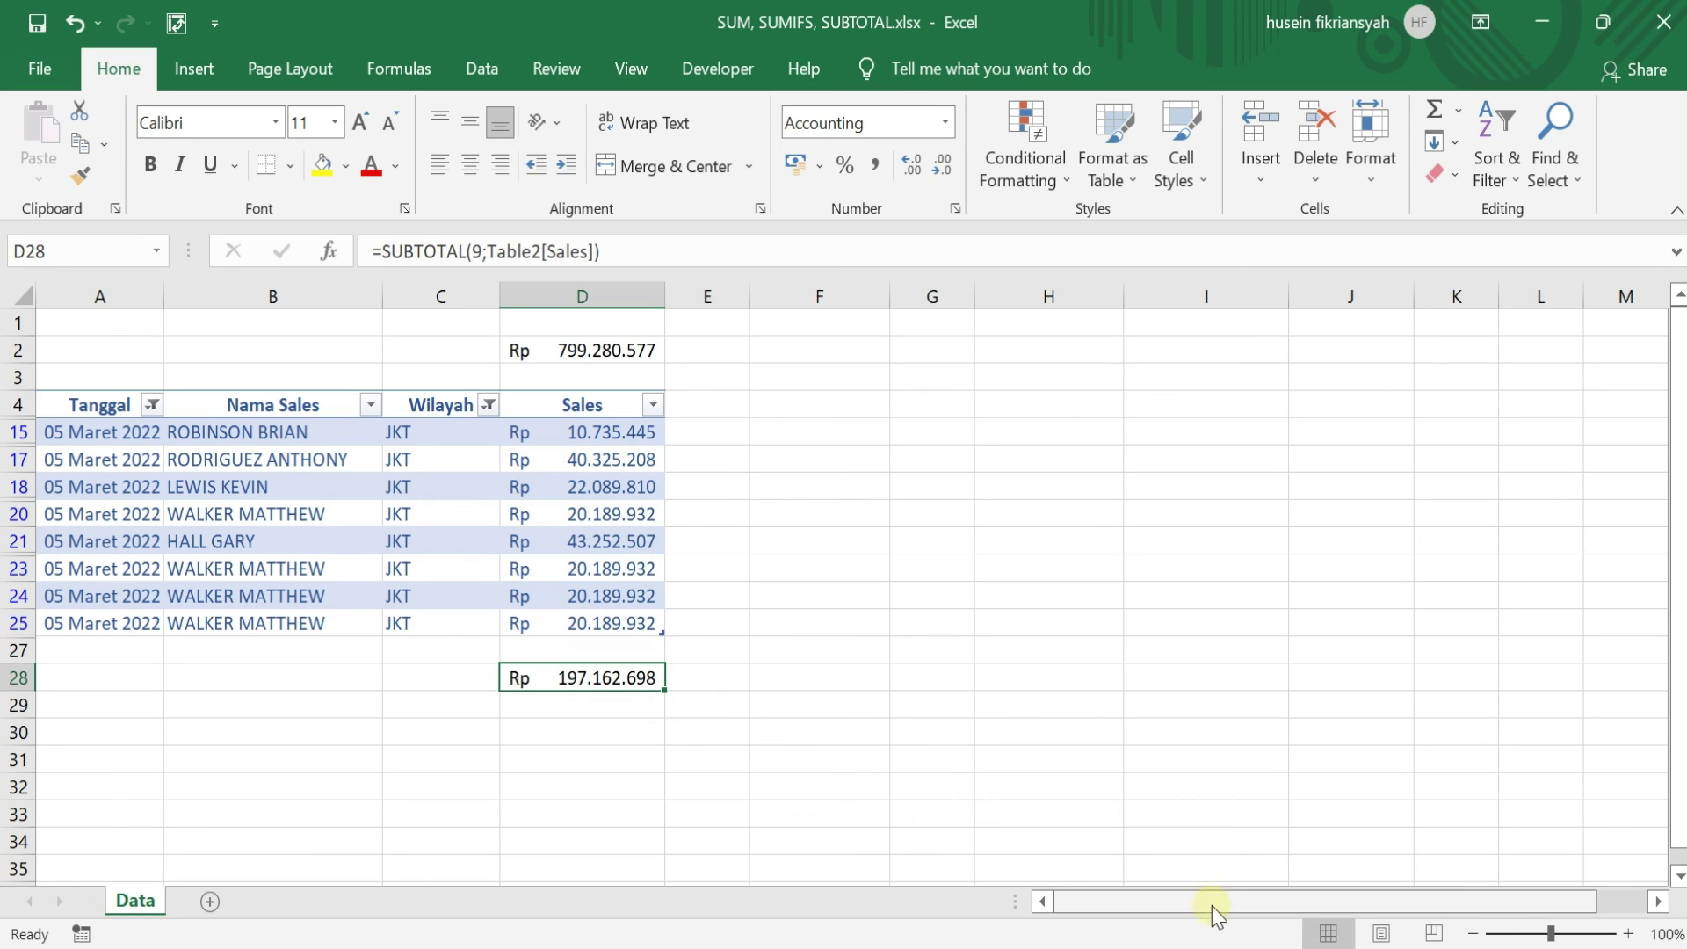
pyautogui.click(567, 429)
pyautogui.keyDown('shift'); pyautogui.click(625, 629); pyautogui.keyUp('shift')
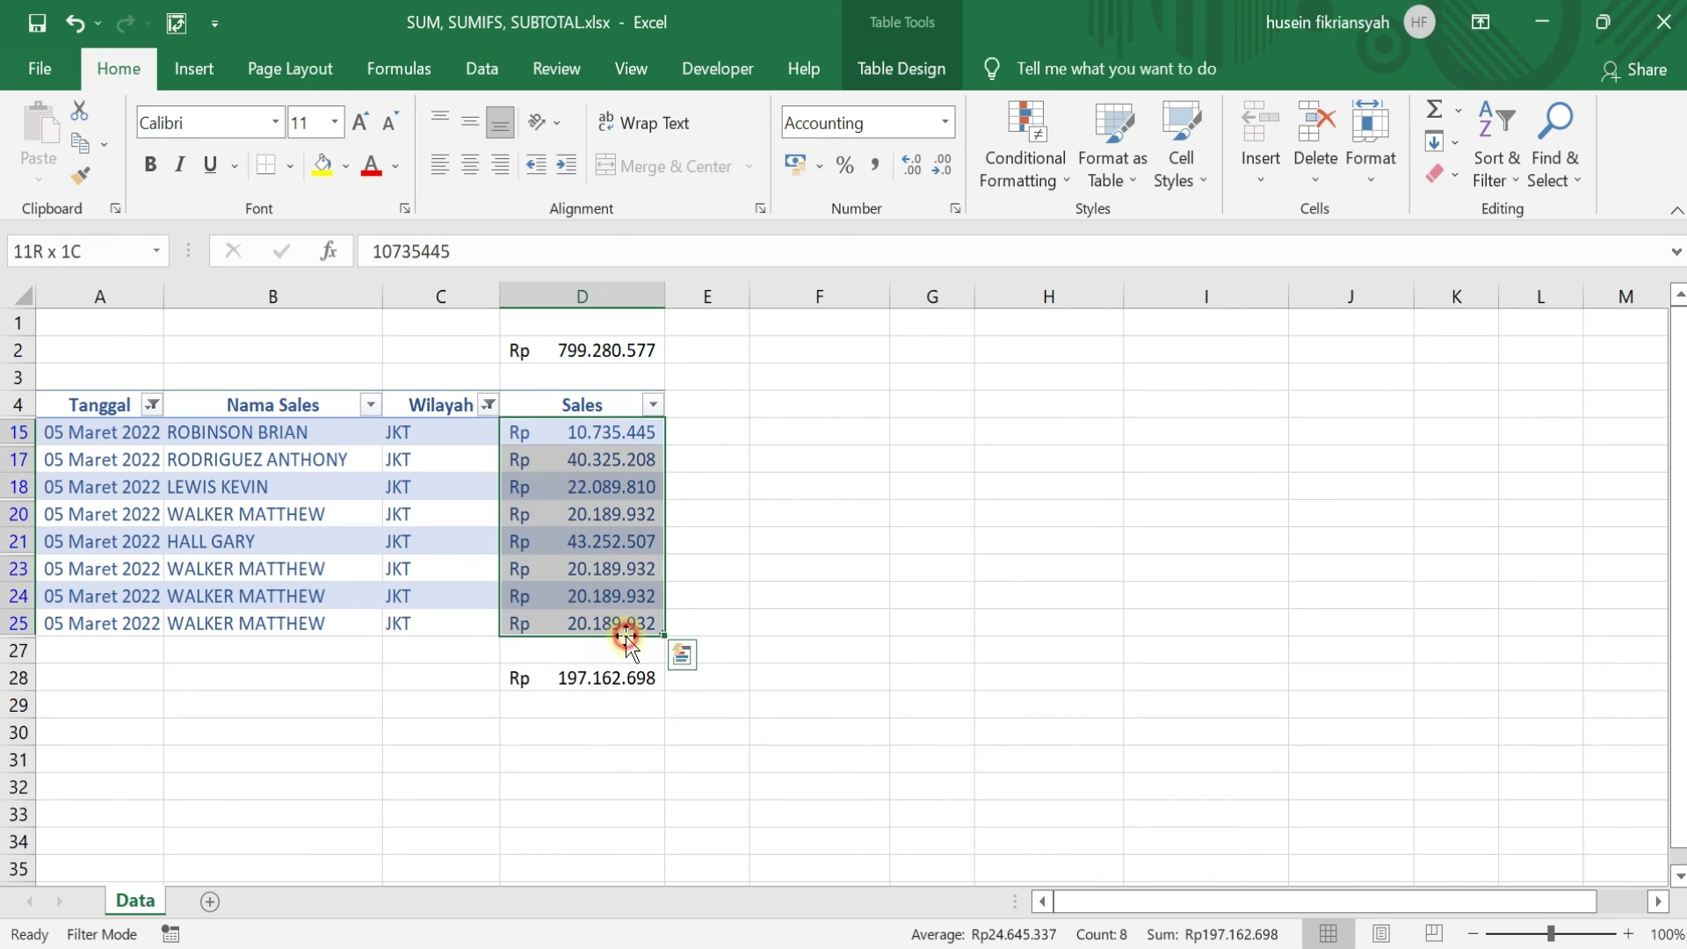
# - Delete the extra total in D2 above the table
pyautogui.click(572, 343)
pyautogui.press('Delete')
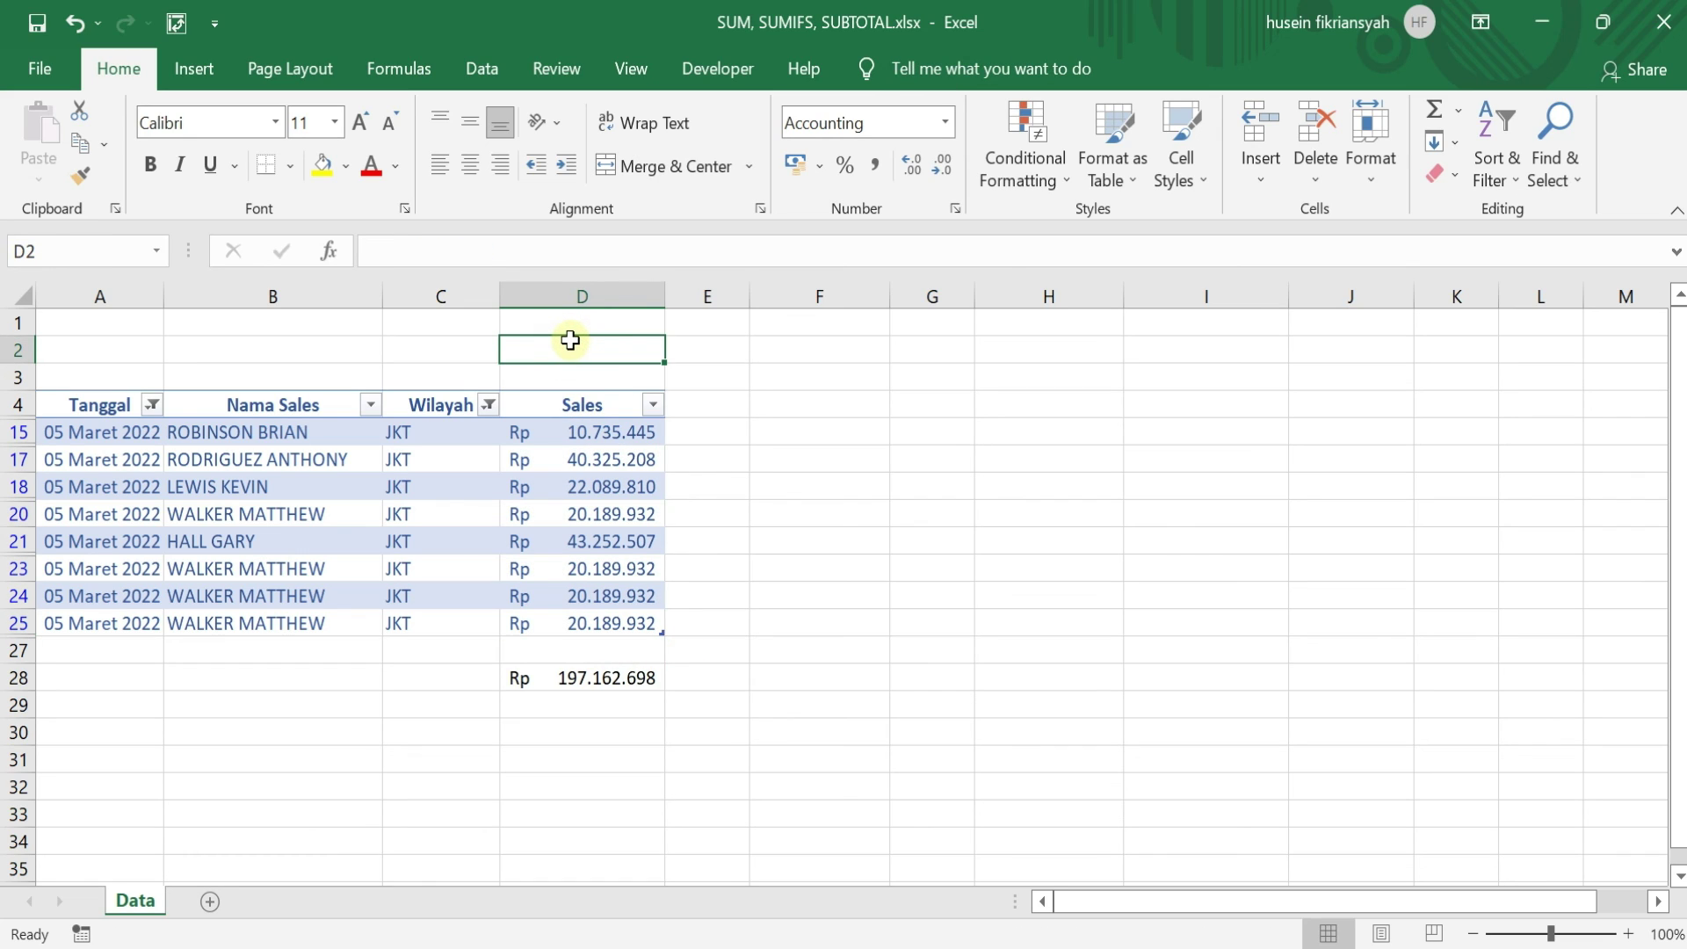
pyautogui.click(708, 486)
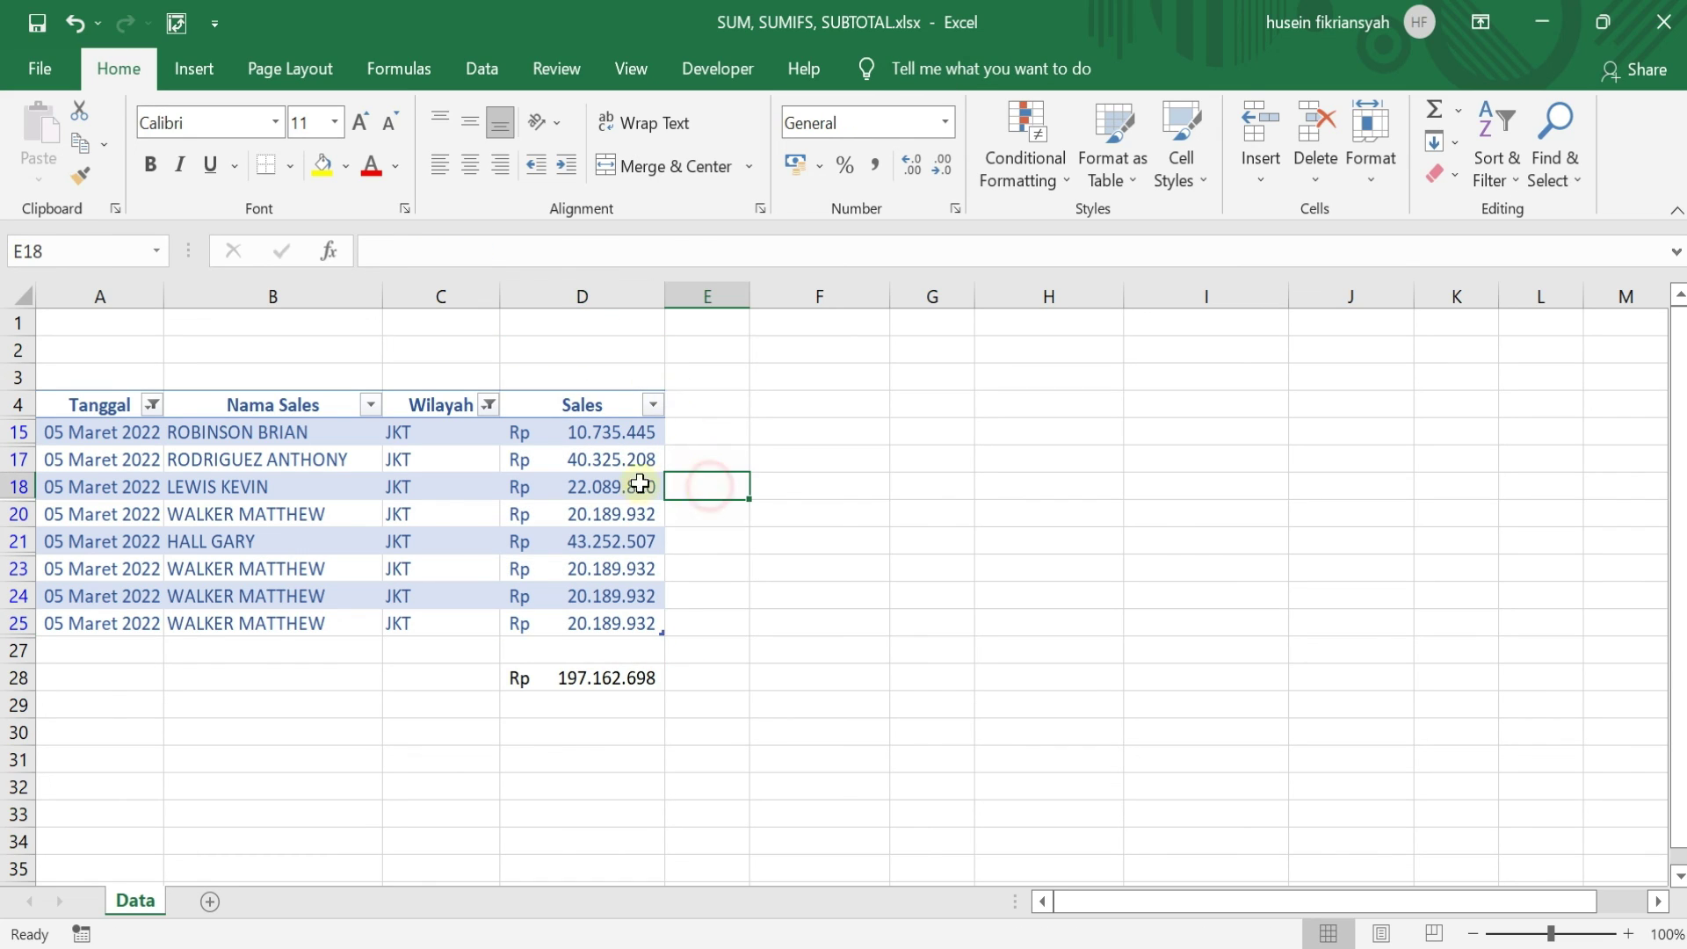
# - Select the visible Sales cells once more to check their sum against the subtotal below the table
pyautogui.click(584, 433)
pyautogui.keyDown('shift'); pyautogui.click(609, 629); pyautogui.keyUp('shift')
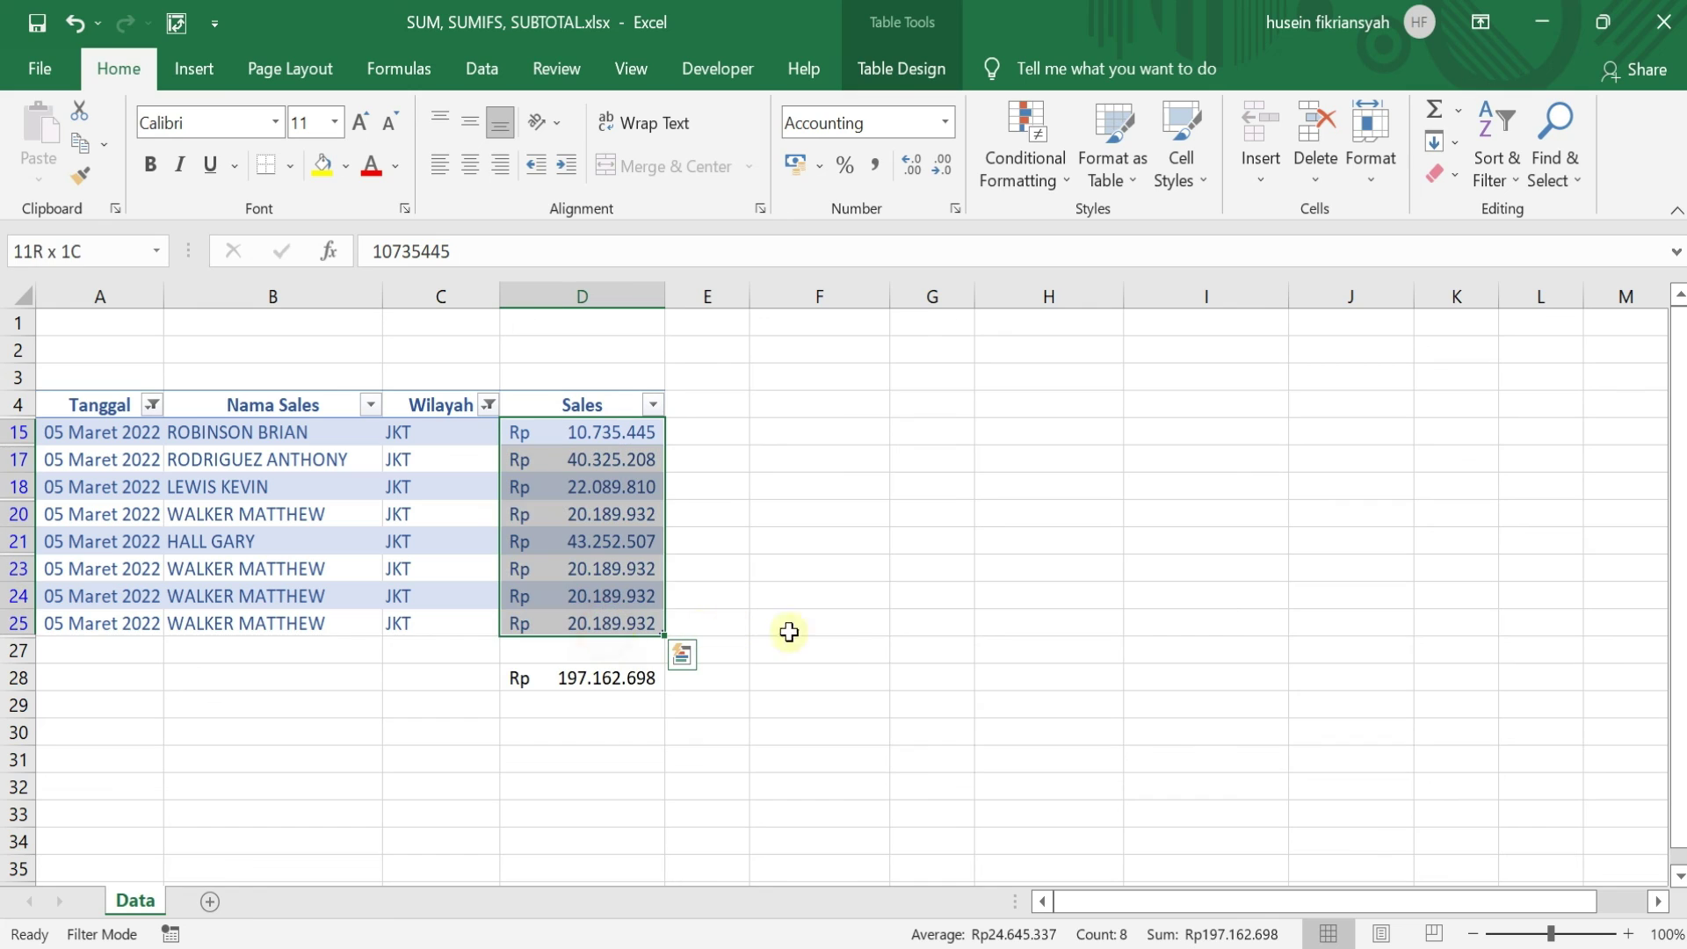
pyautogui.click(840, 631)
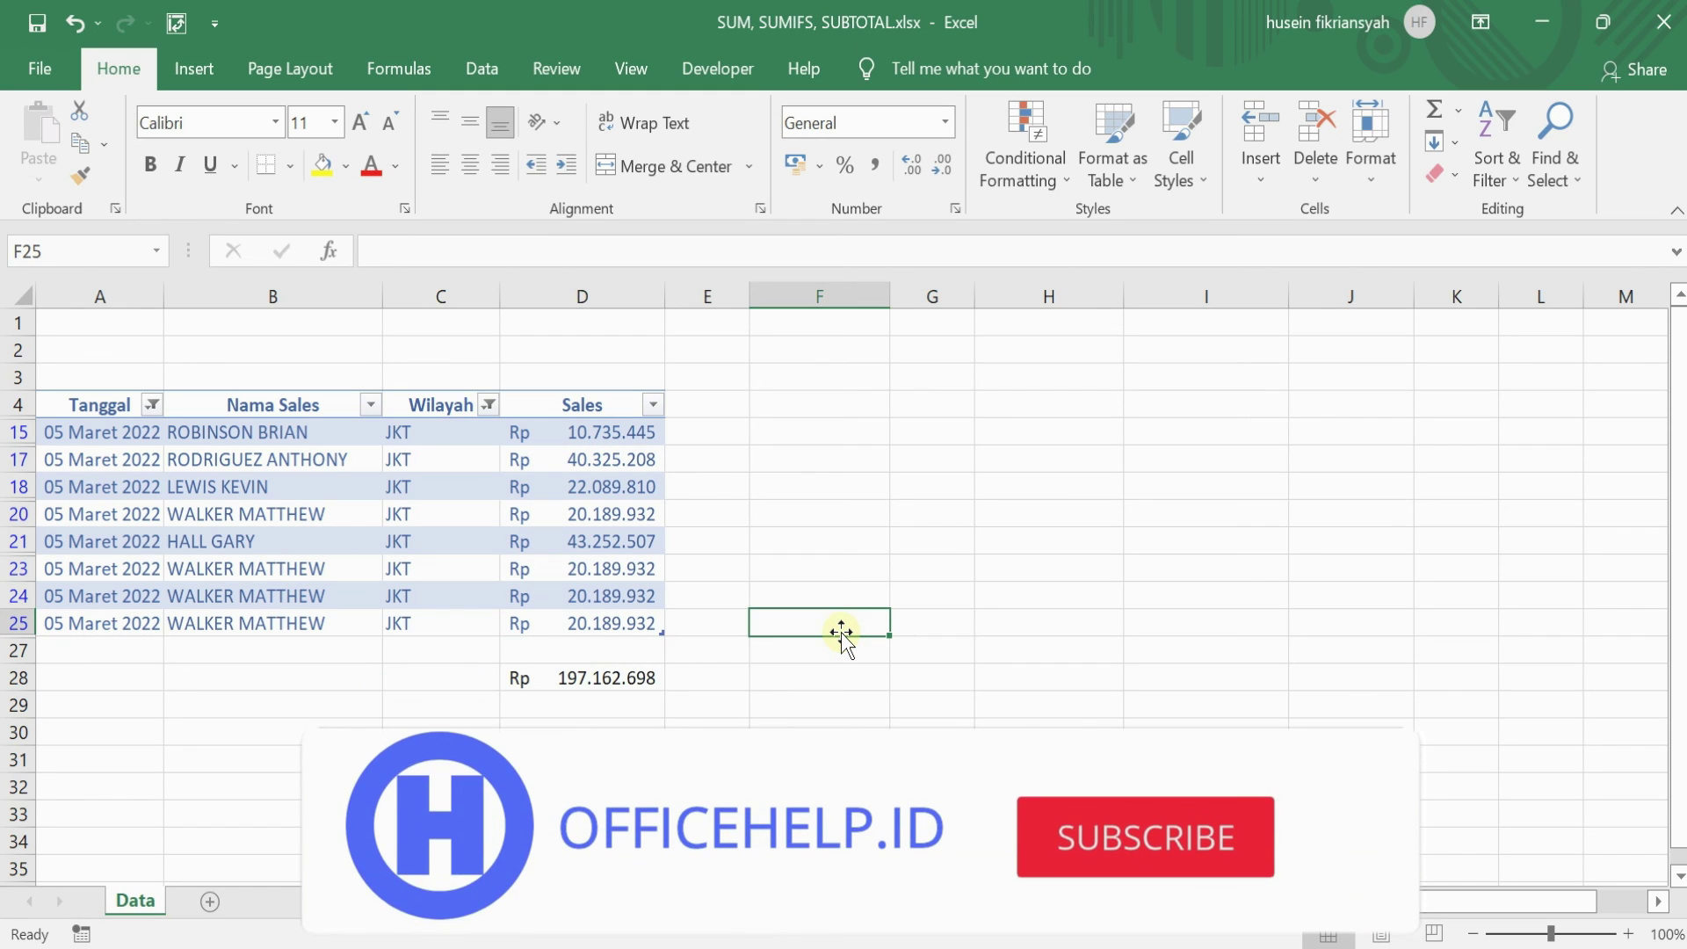